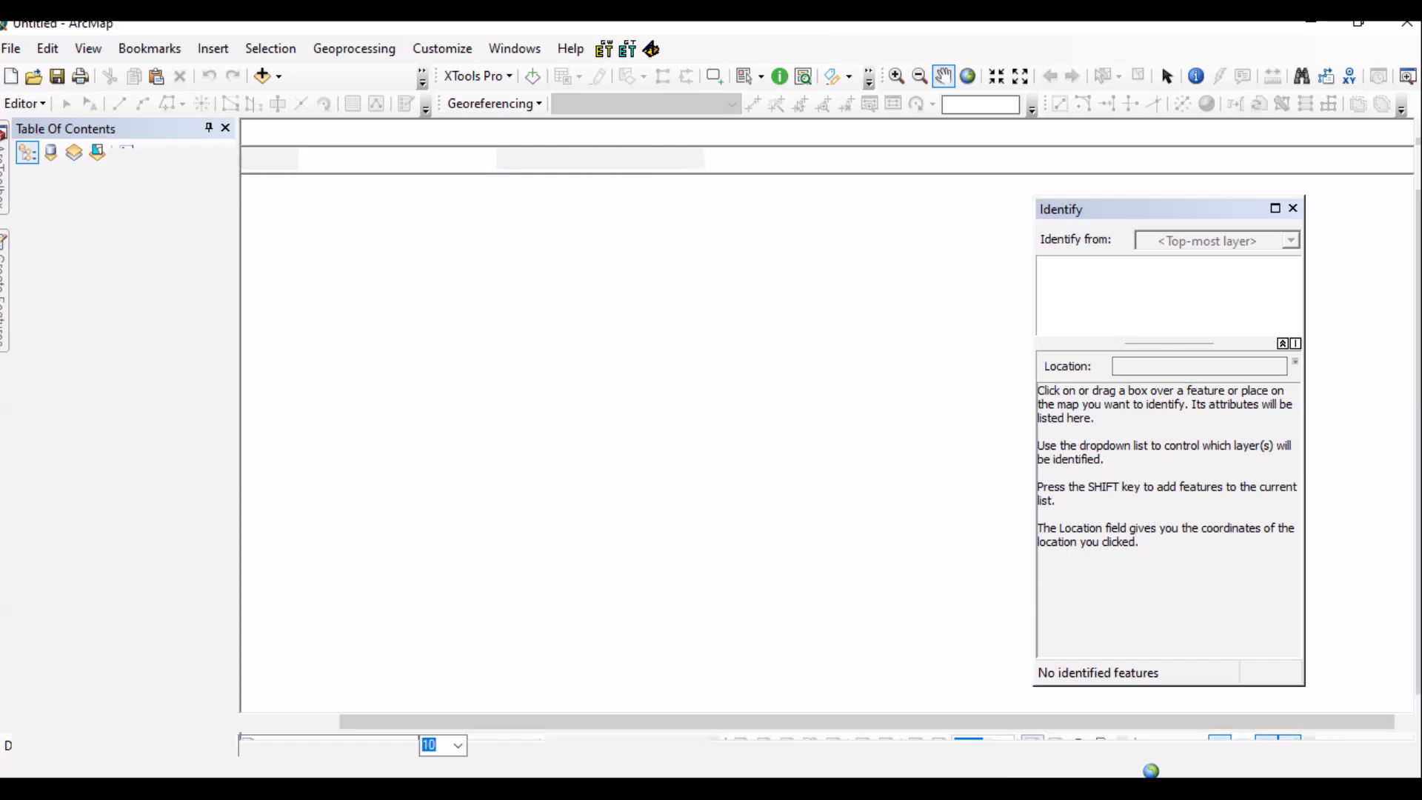
Bring ArcCatalog forward, refresh the SEMA - SIMCAR folder, and open its Arquivo Modelo subfolder.
click(371, 789)
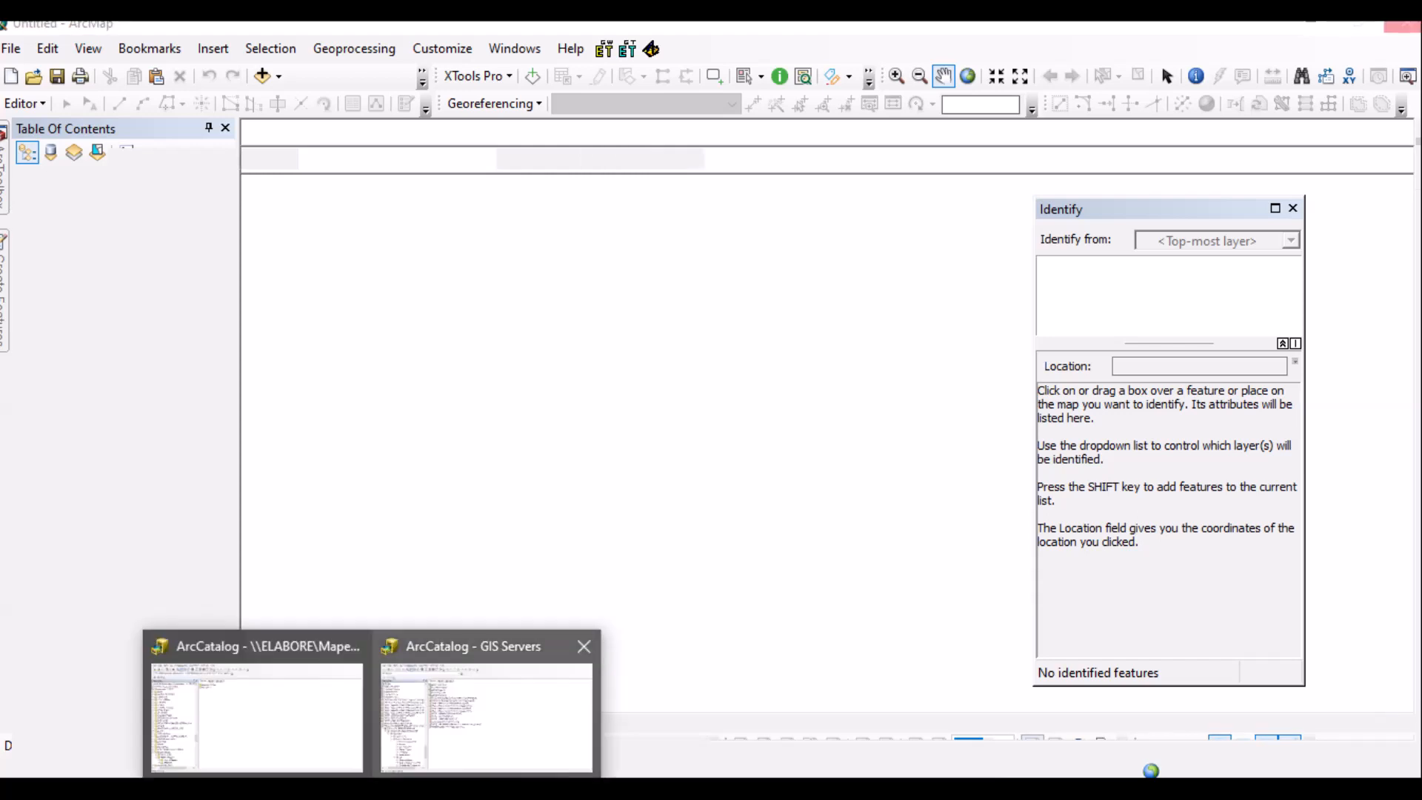
click(257, 715)
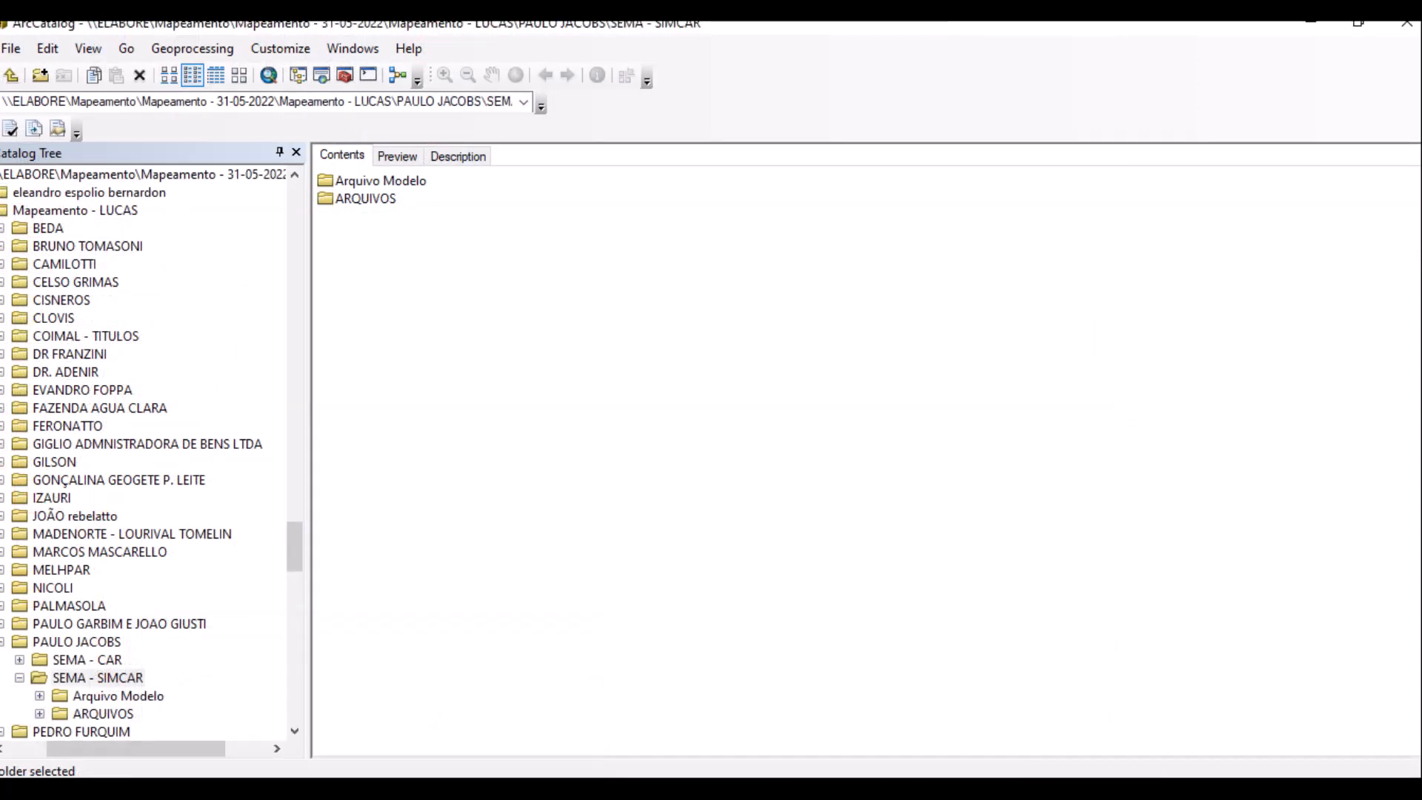
right_click(419, 302)
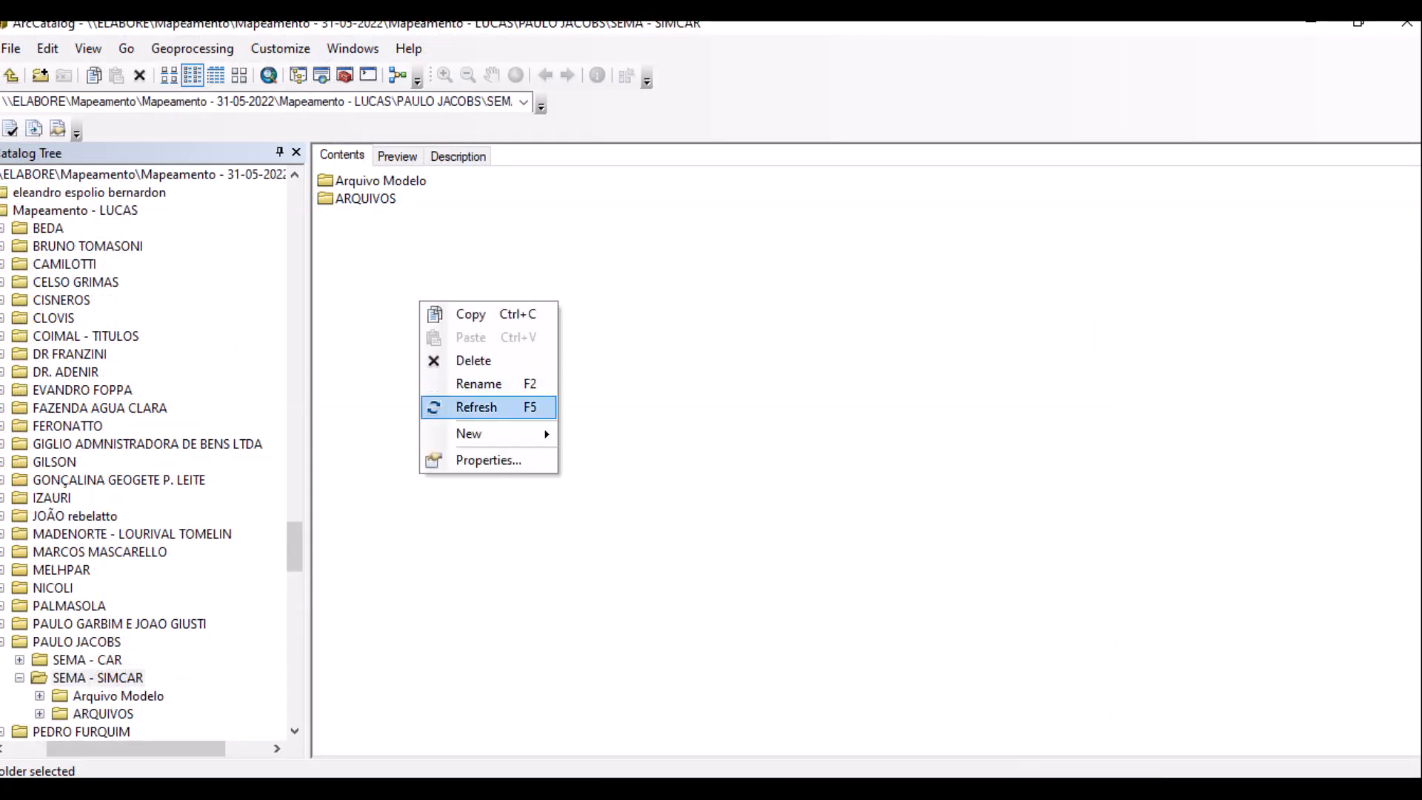
click(476, 408)
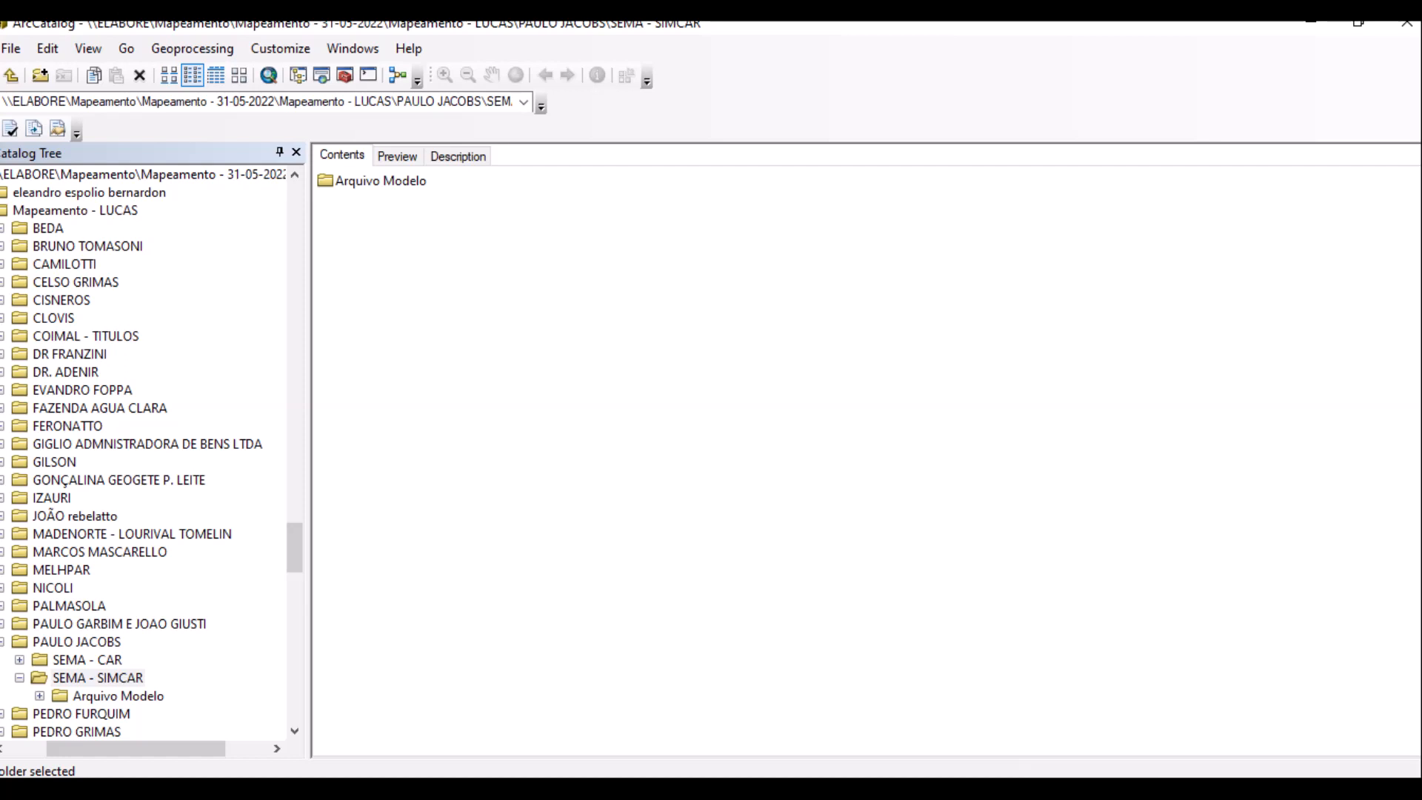
double_click(380, 181)
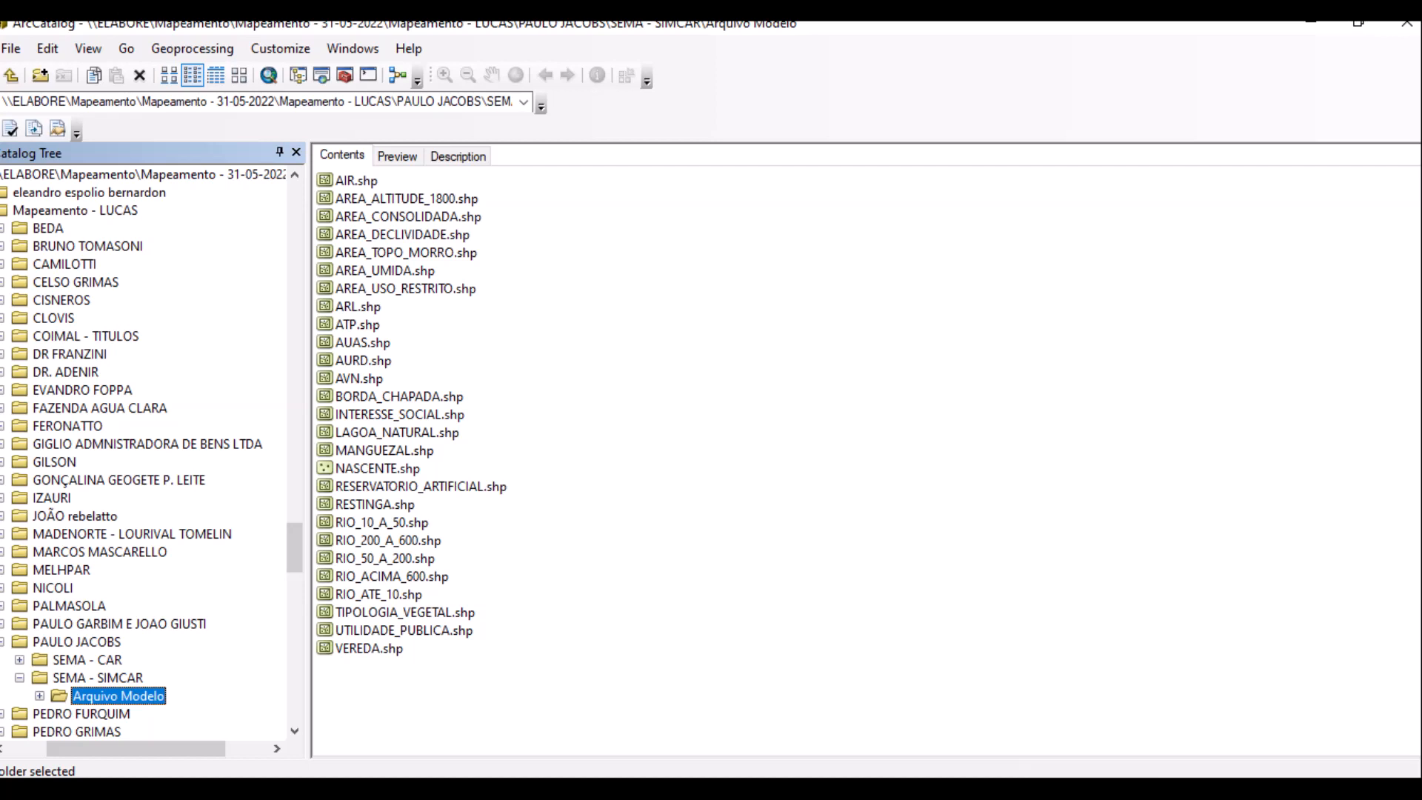
Delete the TIPOLOGIA_VEGETAL shapefile from Arquivo Modelo.
click(404, 630)
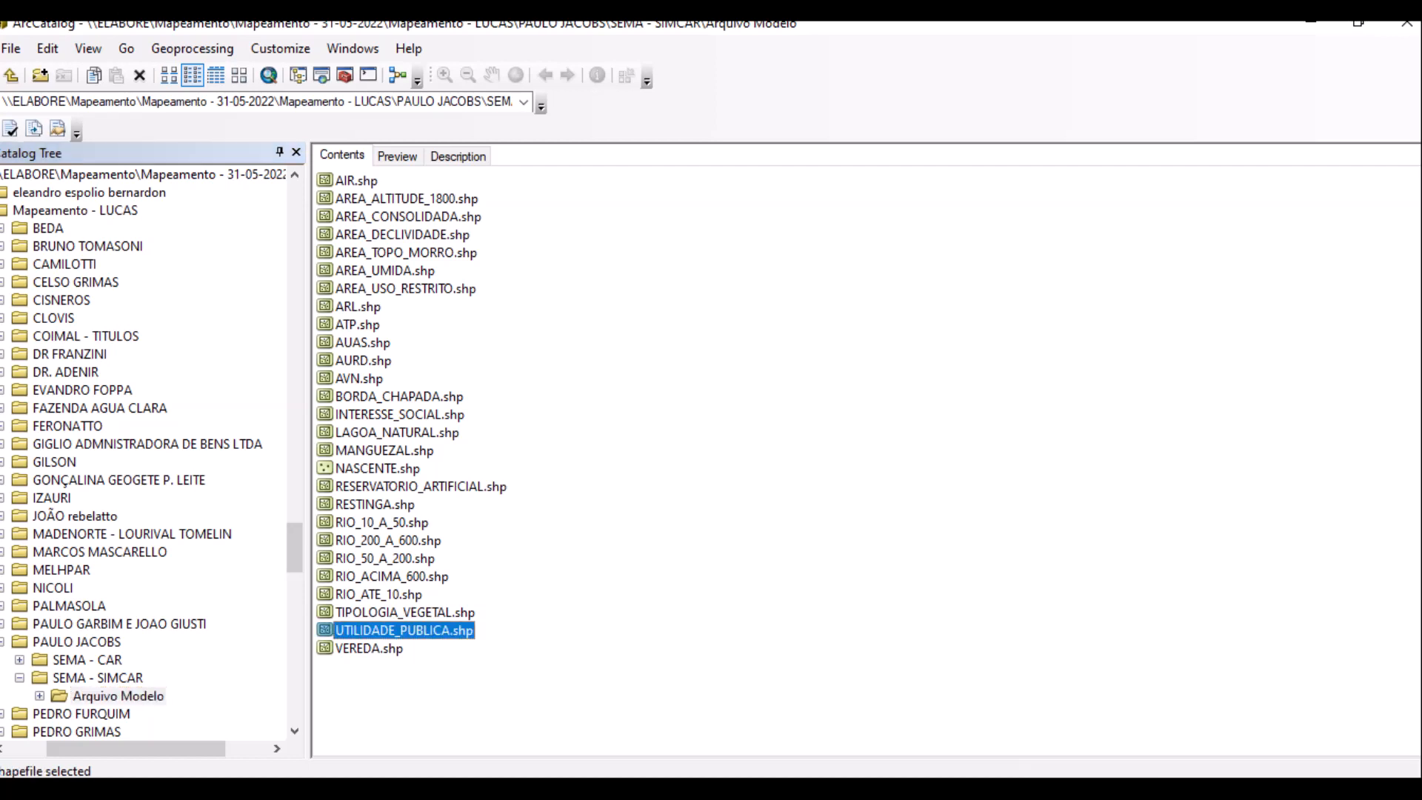
shift+click(405, 612)
click(405, 612)
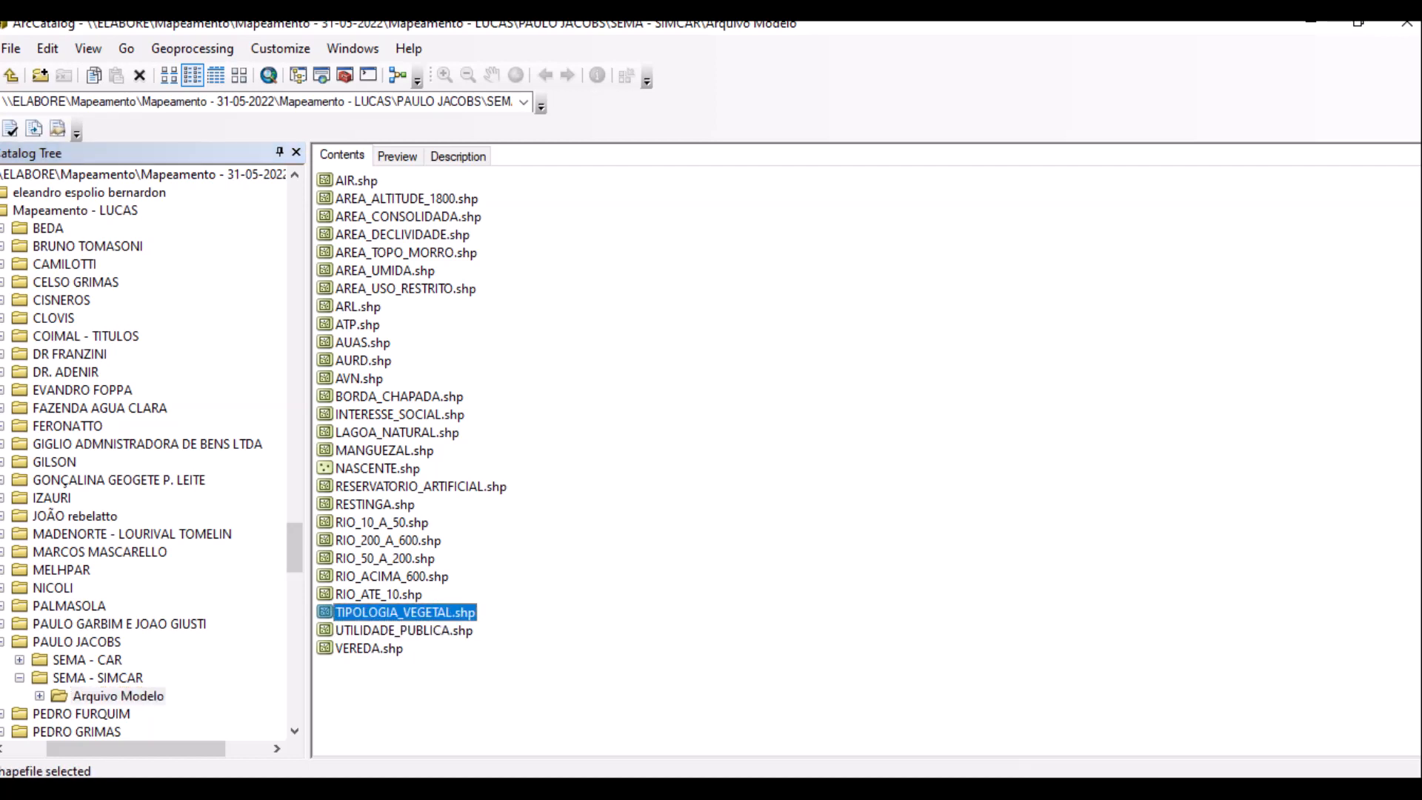
key(Delete)
key(Return)
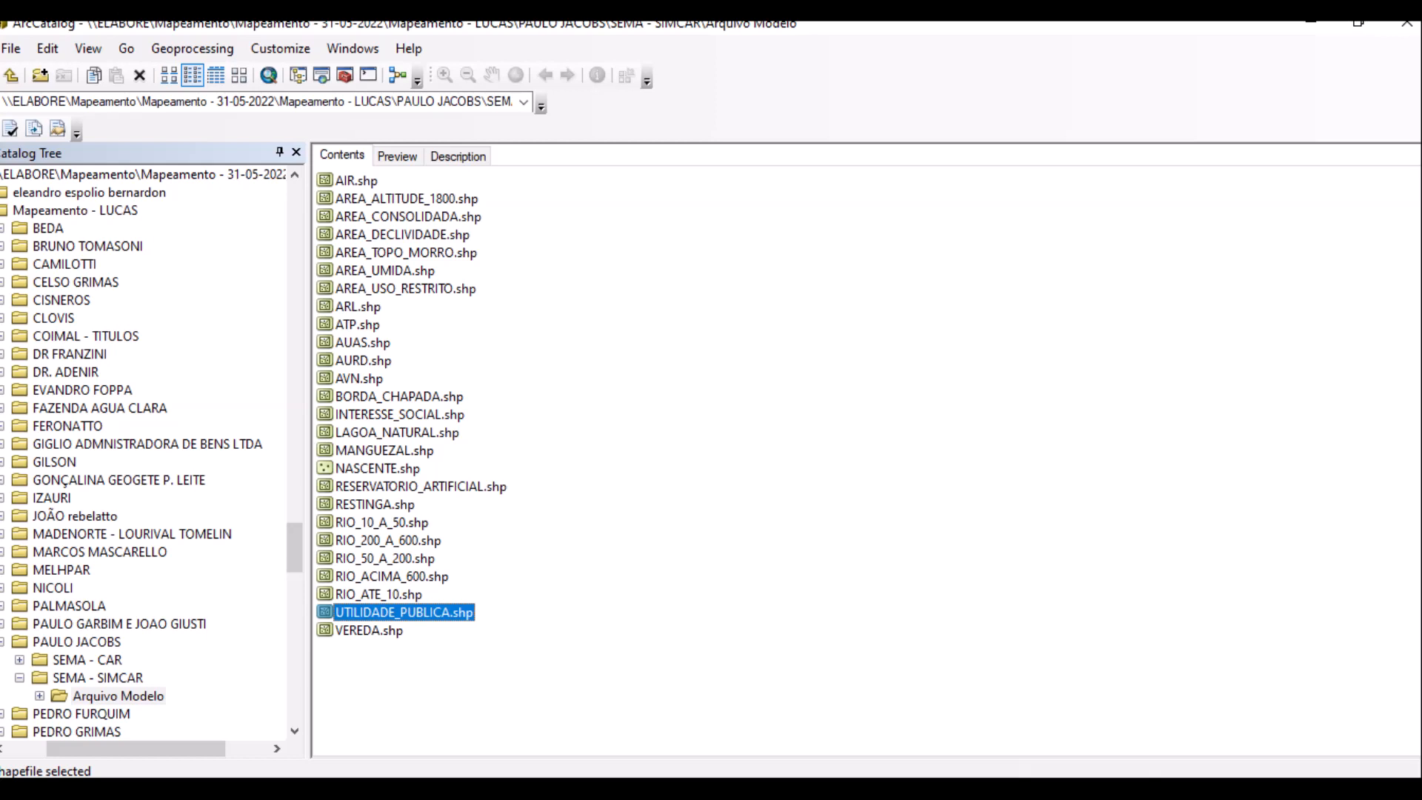
Delete the RIO_ACIMA_600, RIO_50_A_200 and RIO_200_A_600 shapefiles together.
key(ctrl+space)
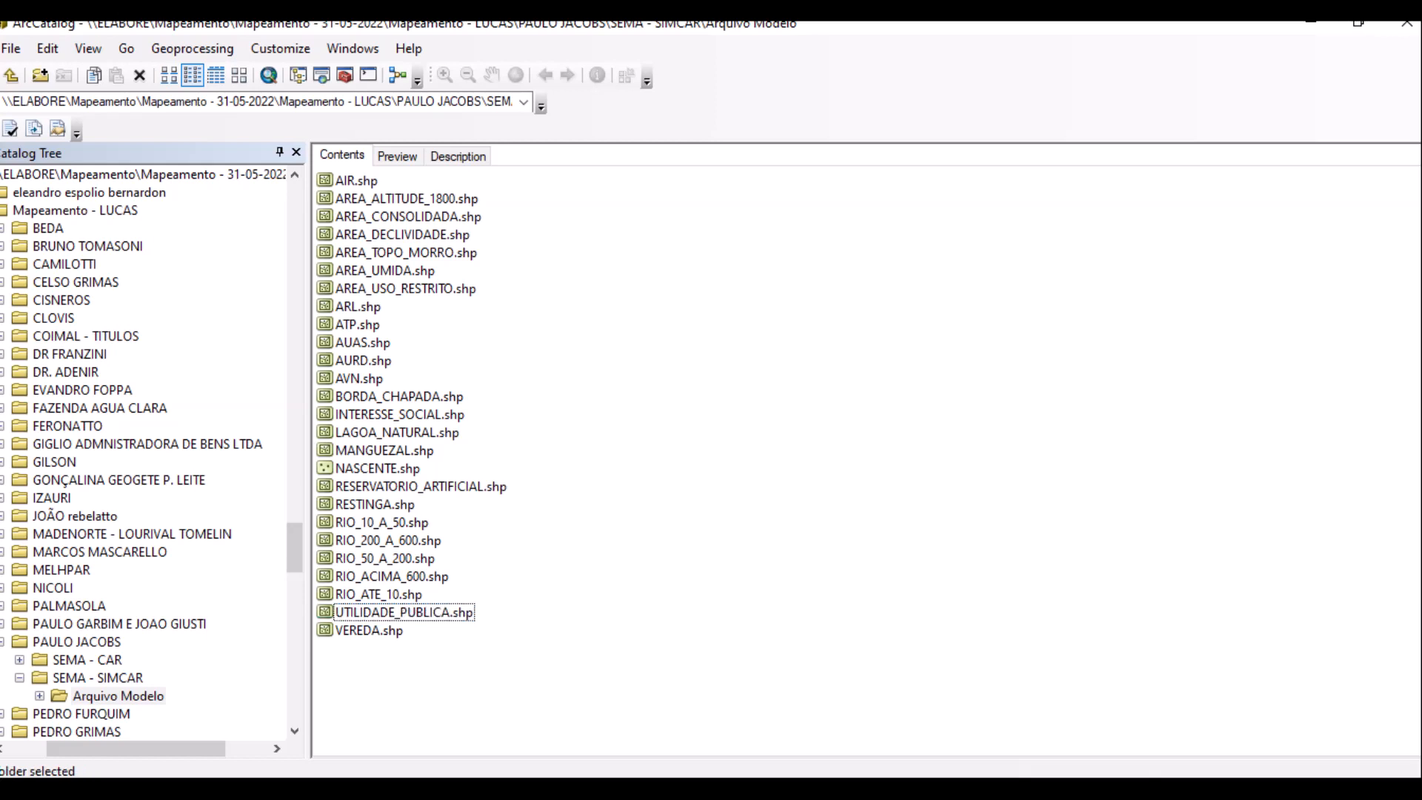
click(392, 577)
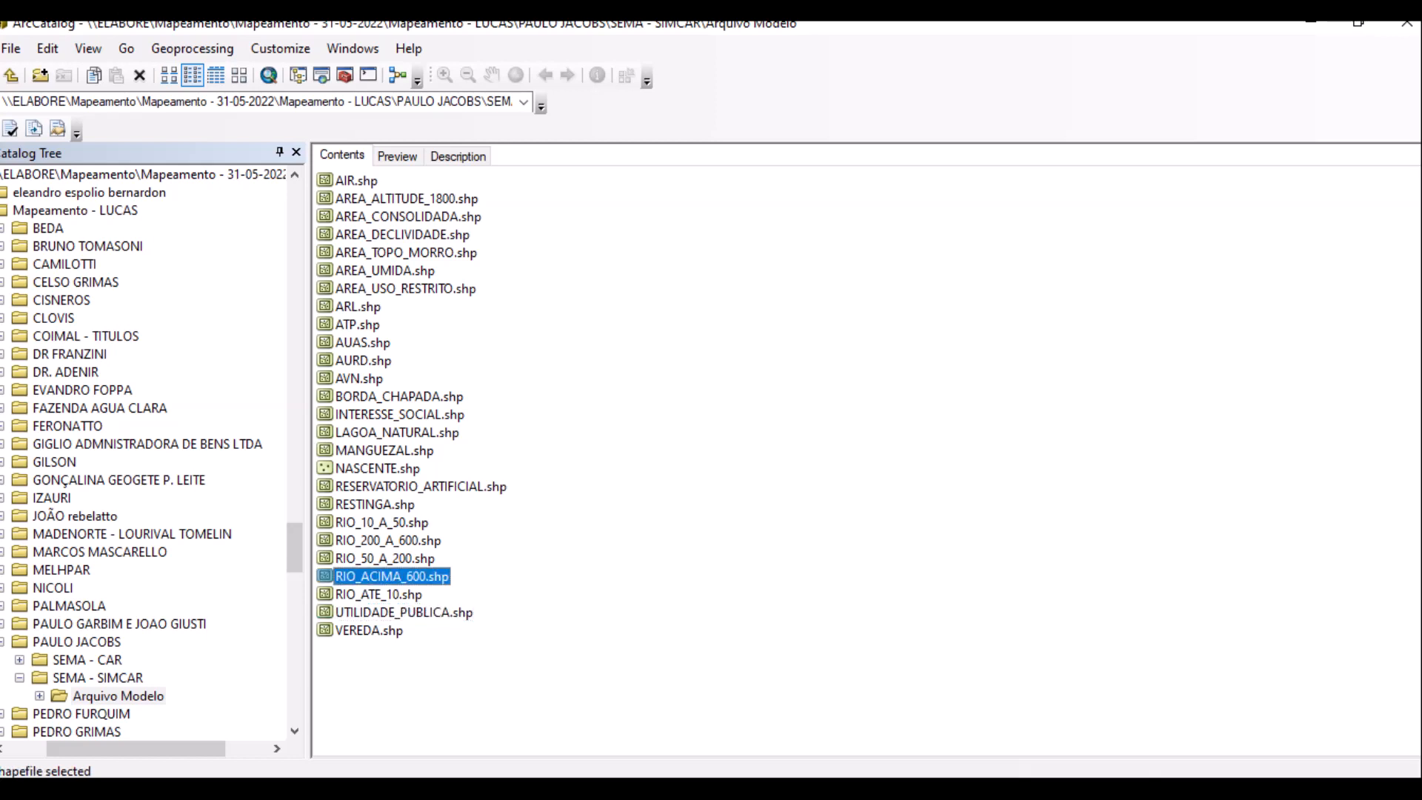
key(shift+Up)
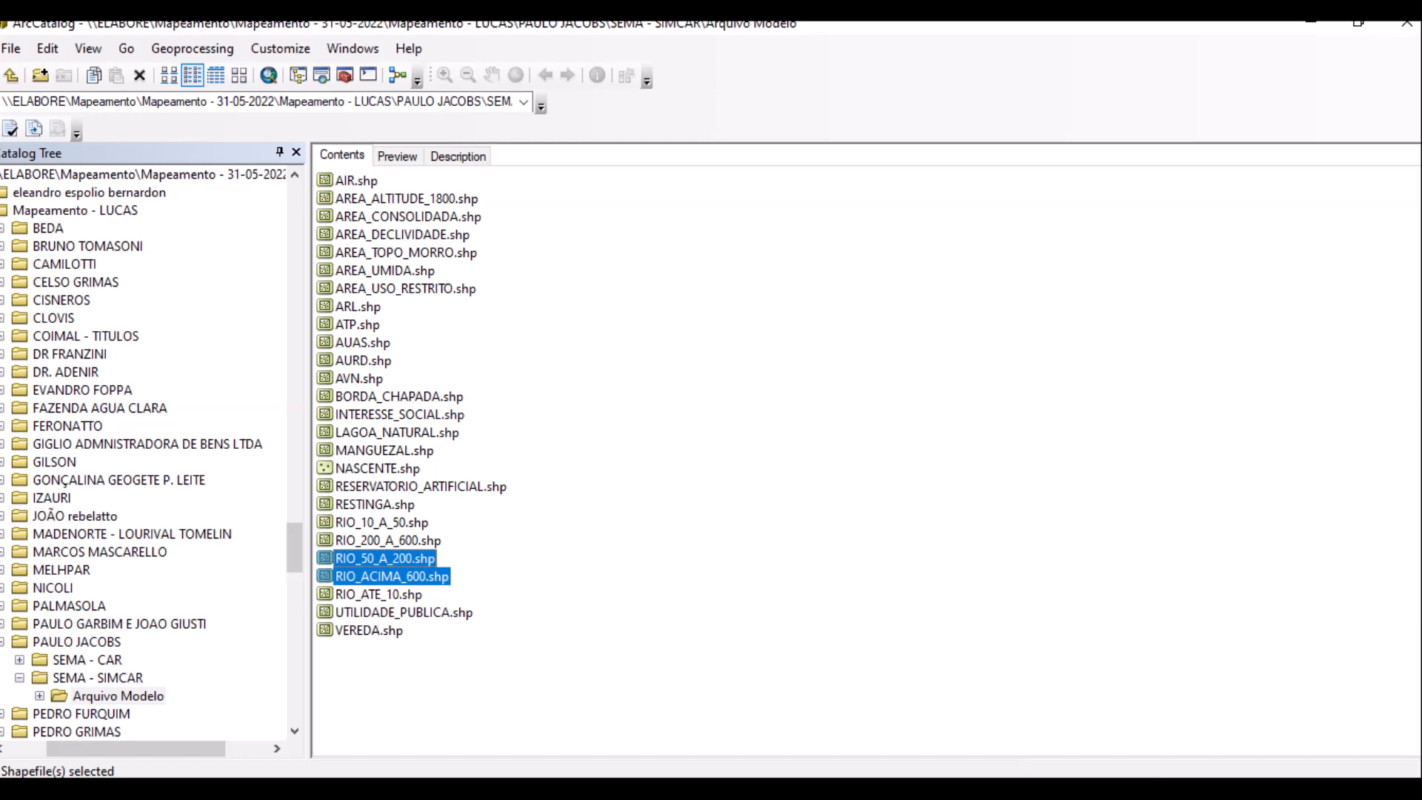
key(shift+Up)
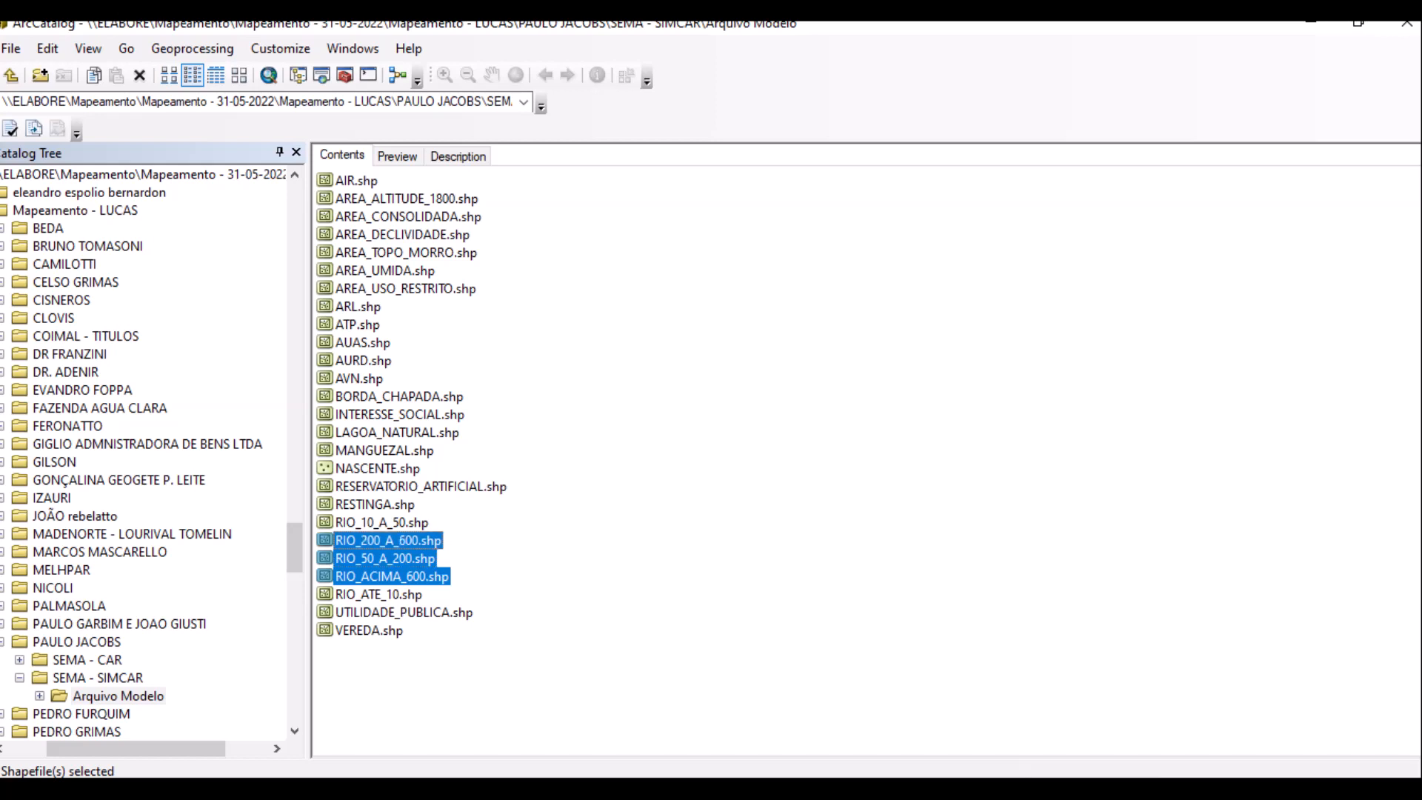
key(Delete)
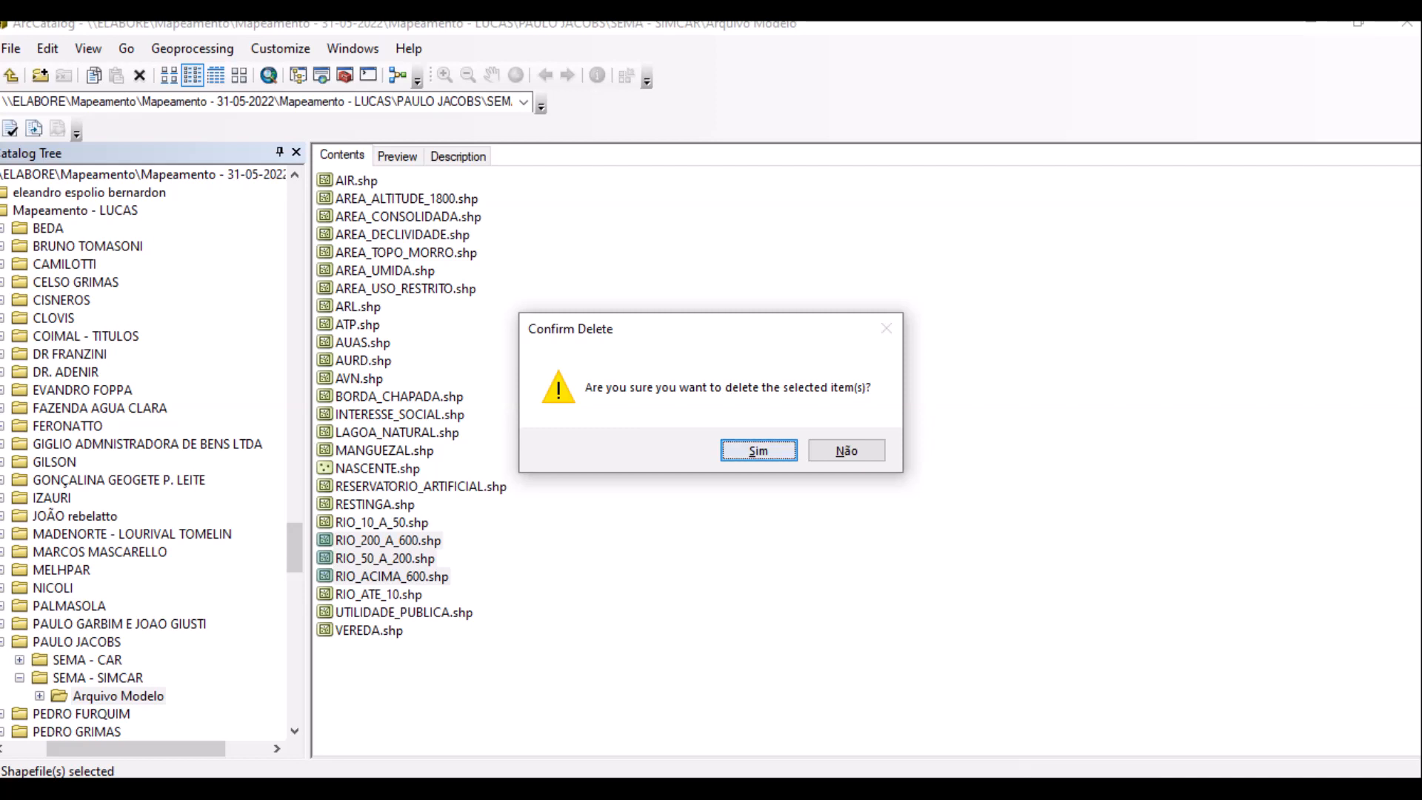
key(Return)
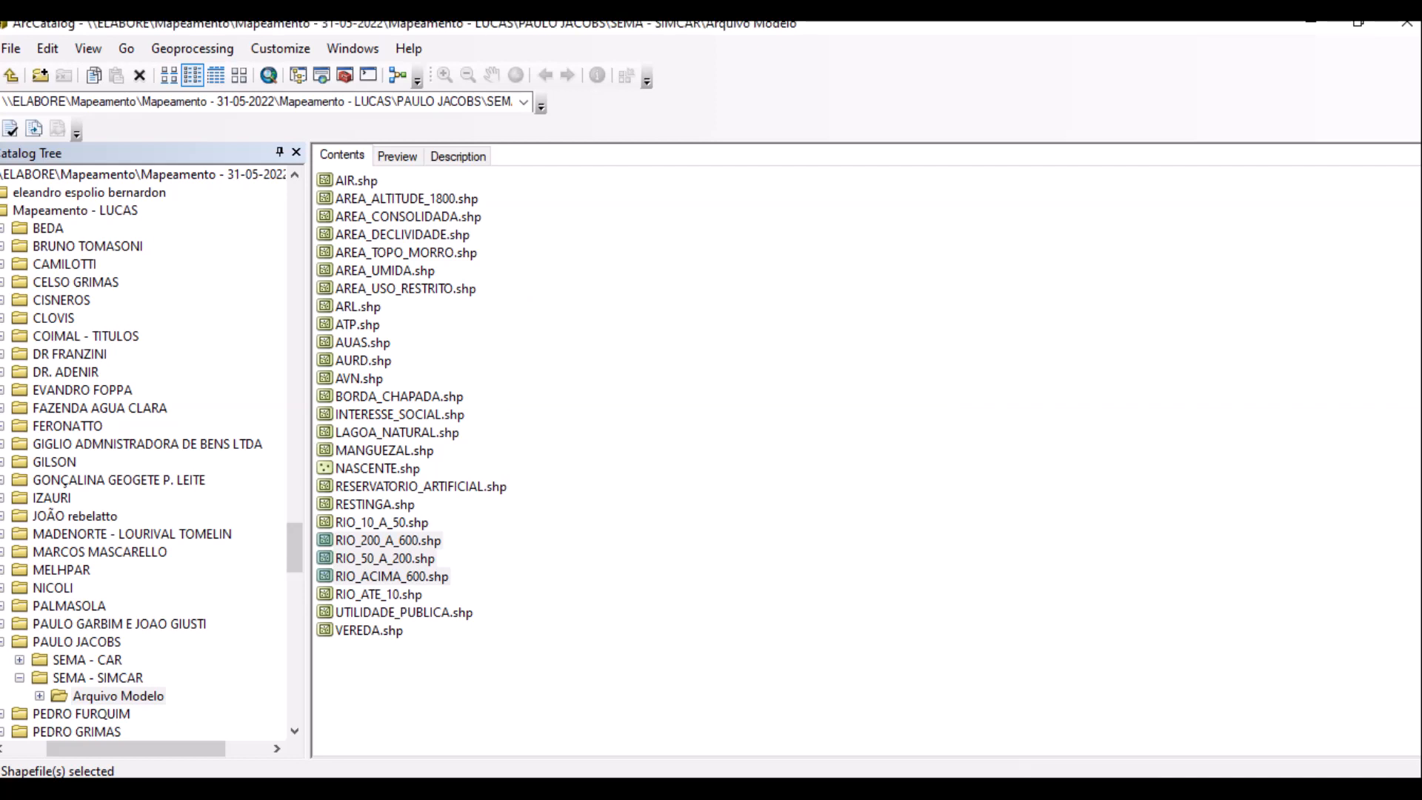
click(374, 504)
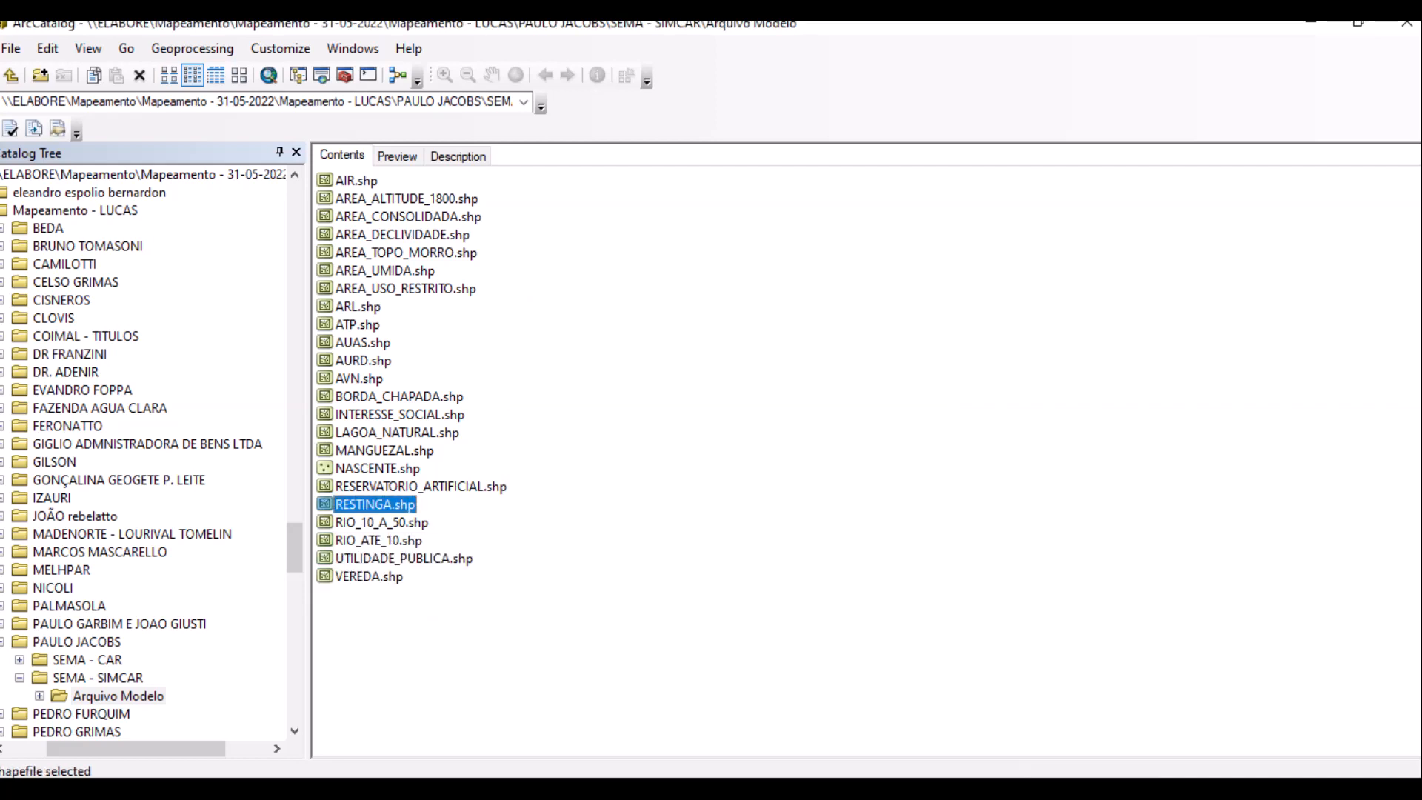
Delete RESTINGA, MANGUEZAL, BORDA_CHAPADA, AREA_USO_RESTRITO, AREA_TOPO_MORRO, AREA_DECLIVIDADE and AREA_ALTITUDE_1800.
key(Delete)
key(Return)
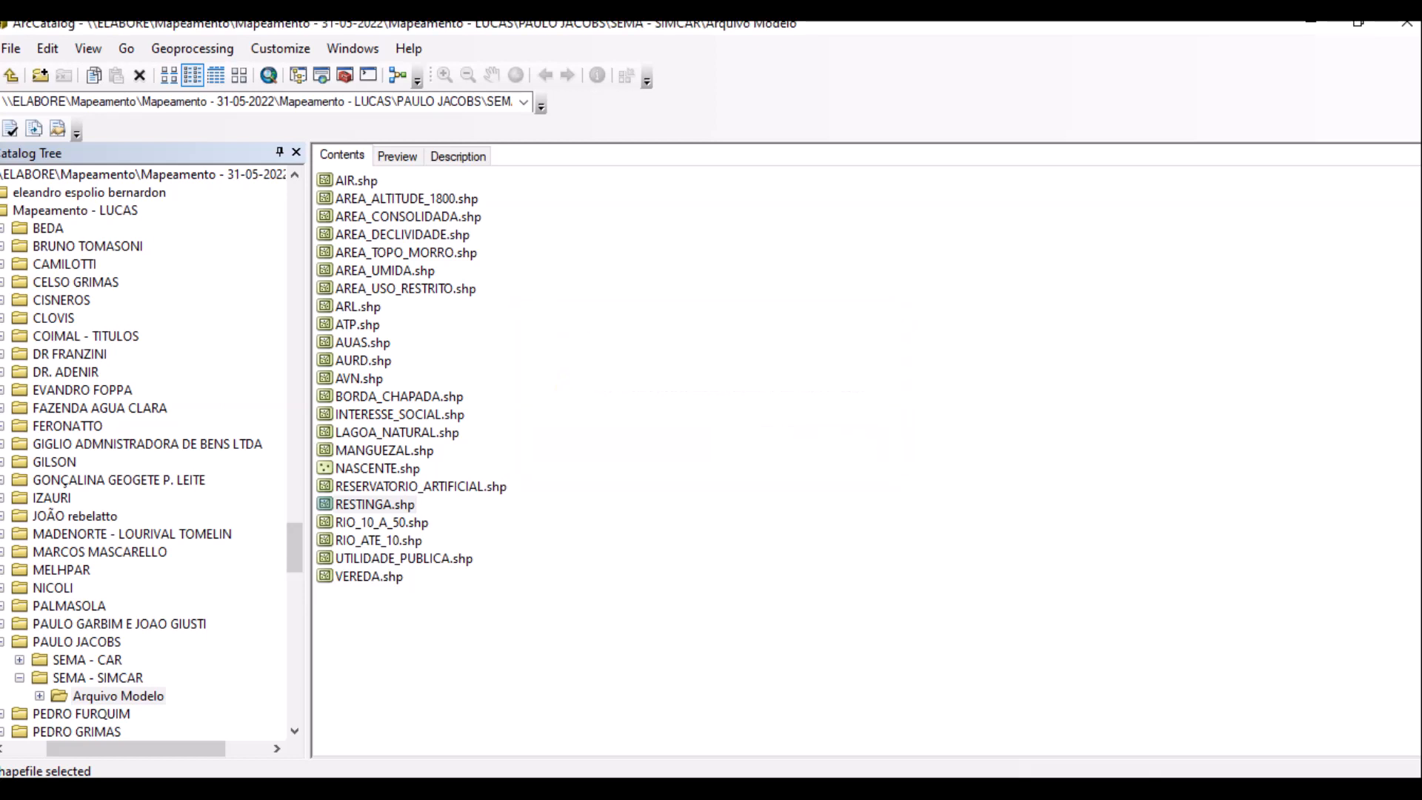
click(384, 450)
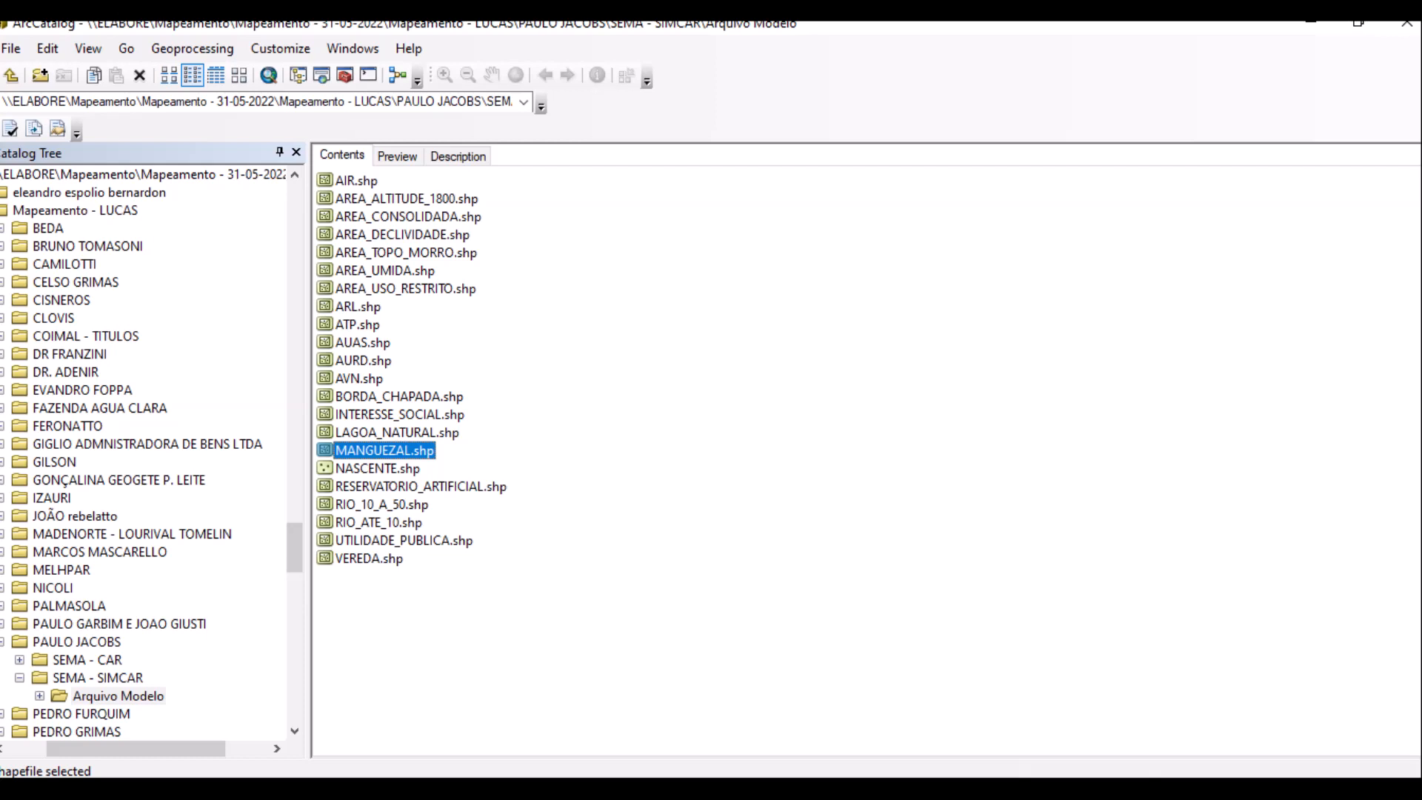
ctrl+click(399, 396)
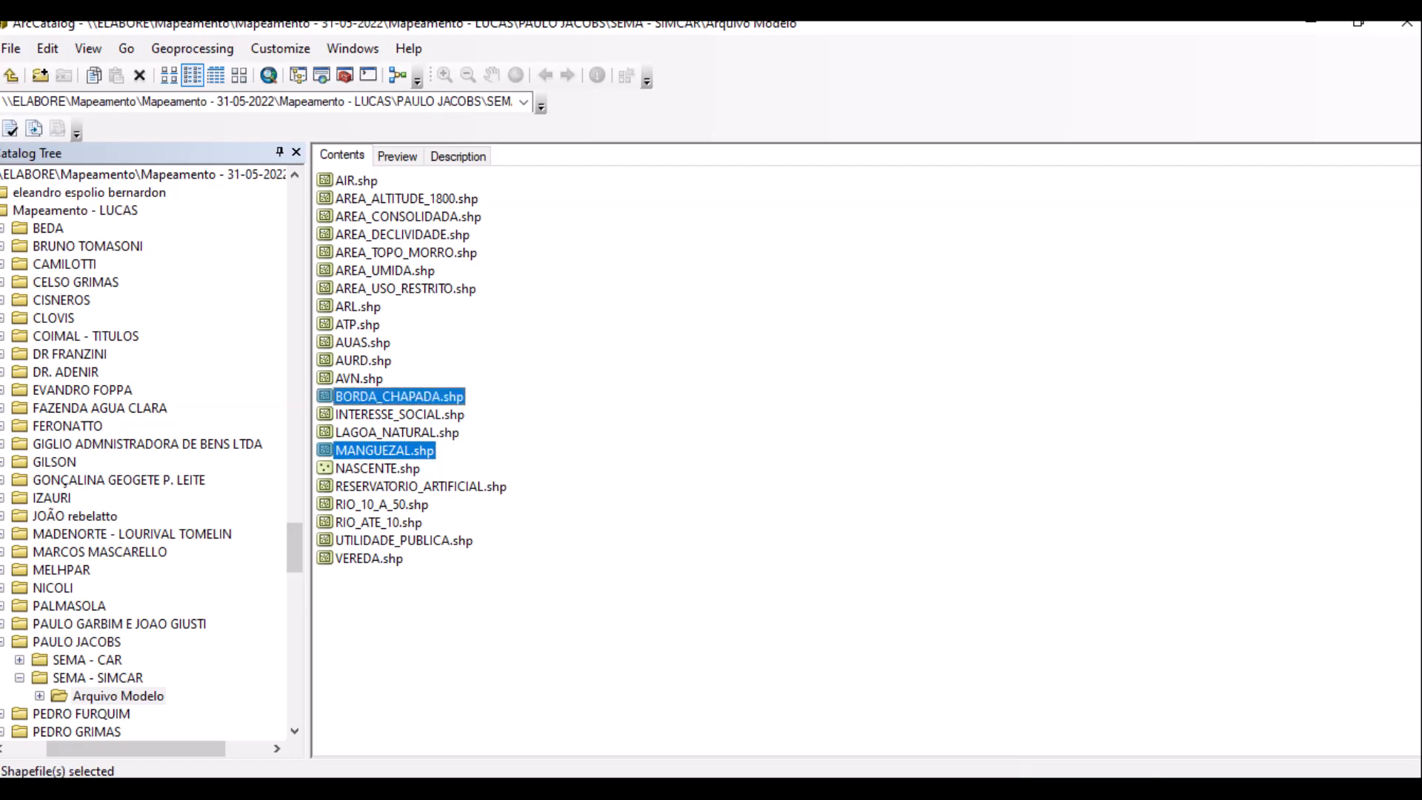
ctrl+click(405, 288)
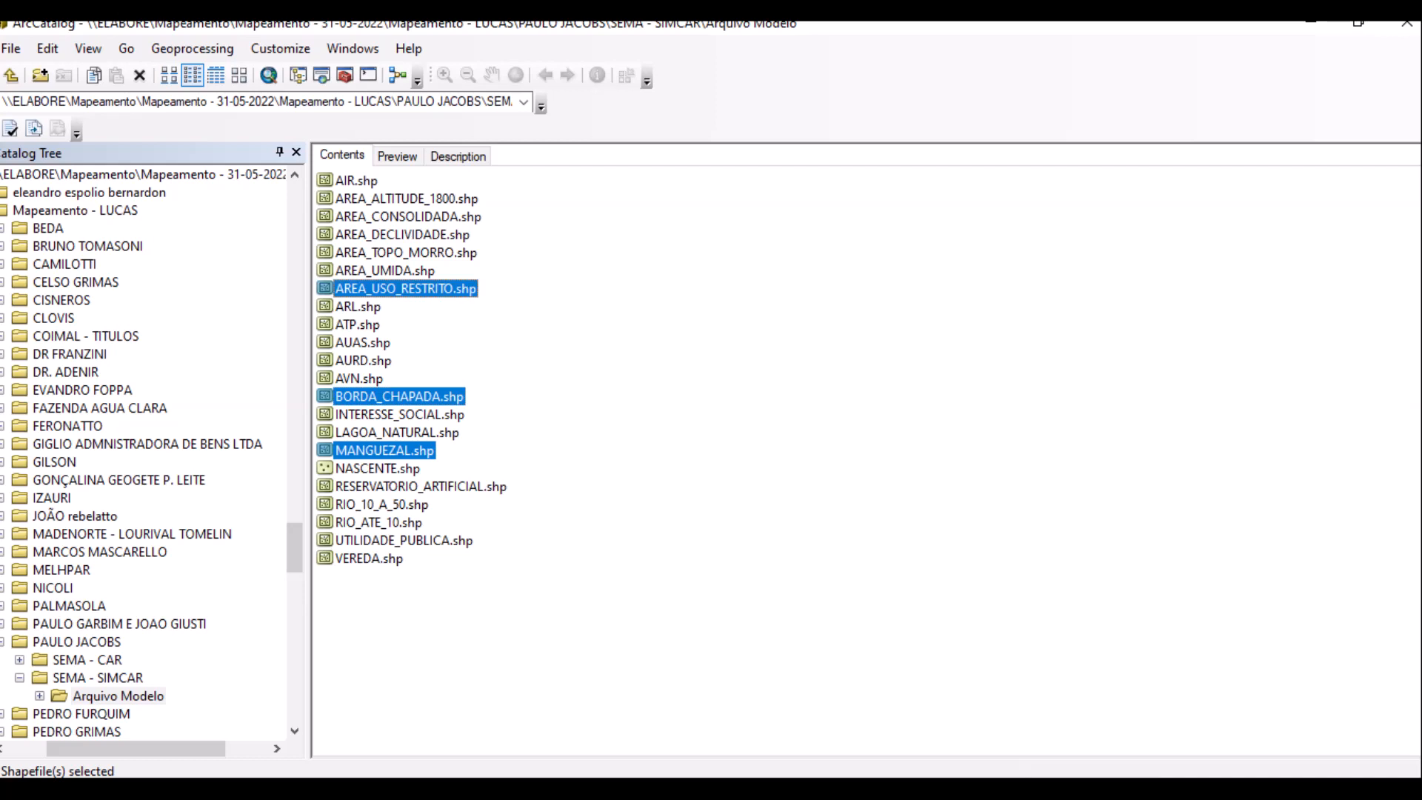
ctrl+click(406, 253)
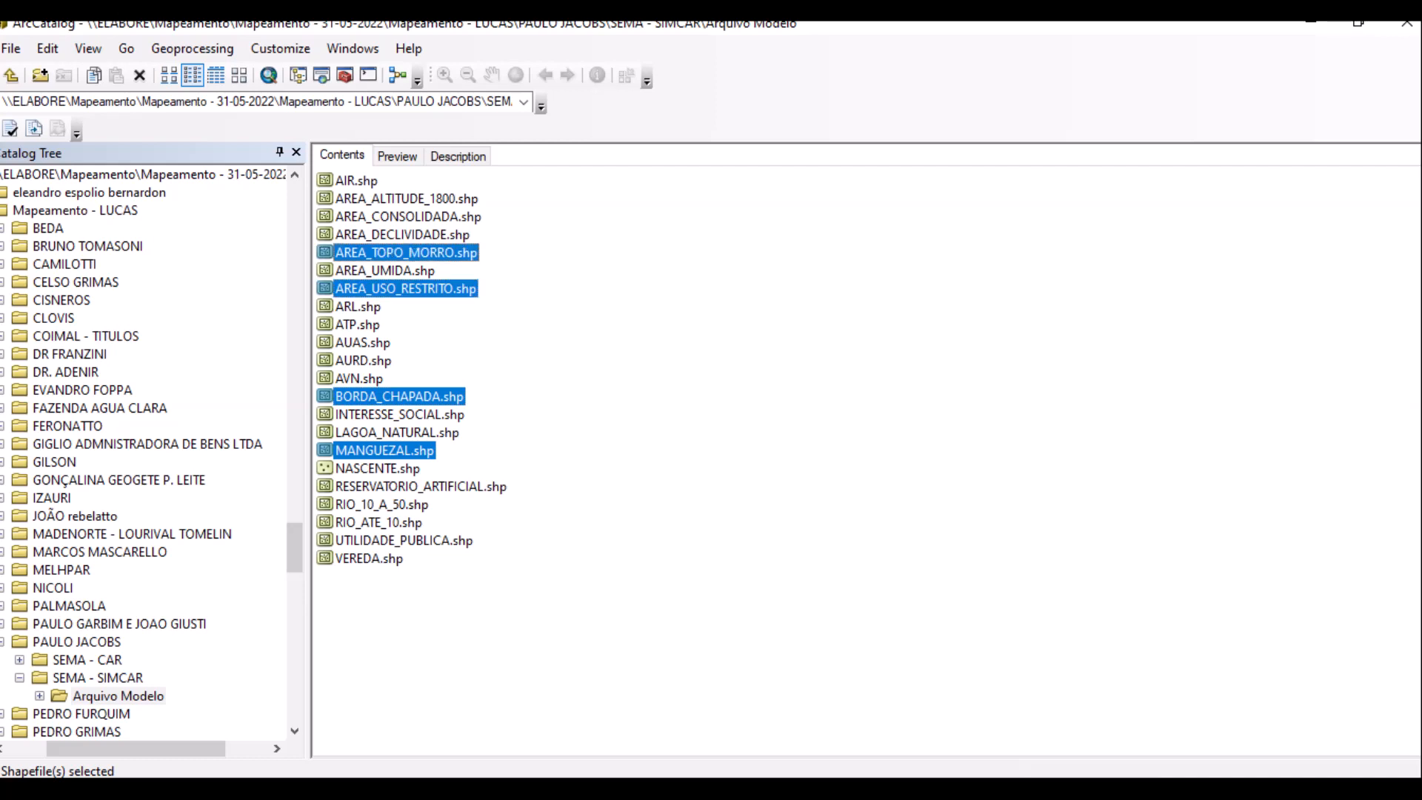
ctrl+click(403, 235)
ctrl+click(406, 199)
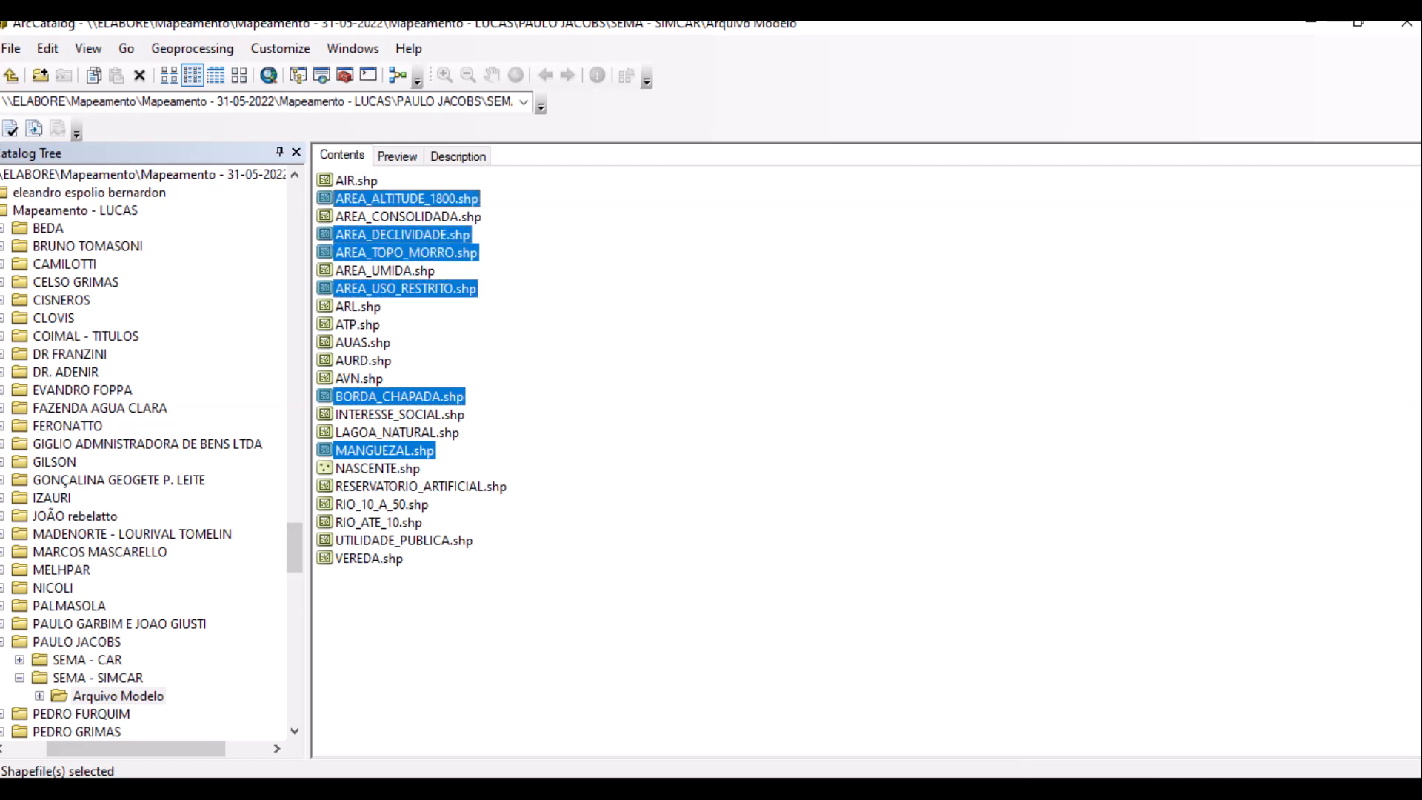
key(Delete)
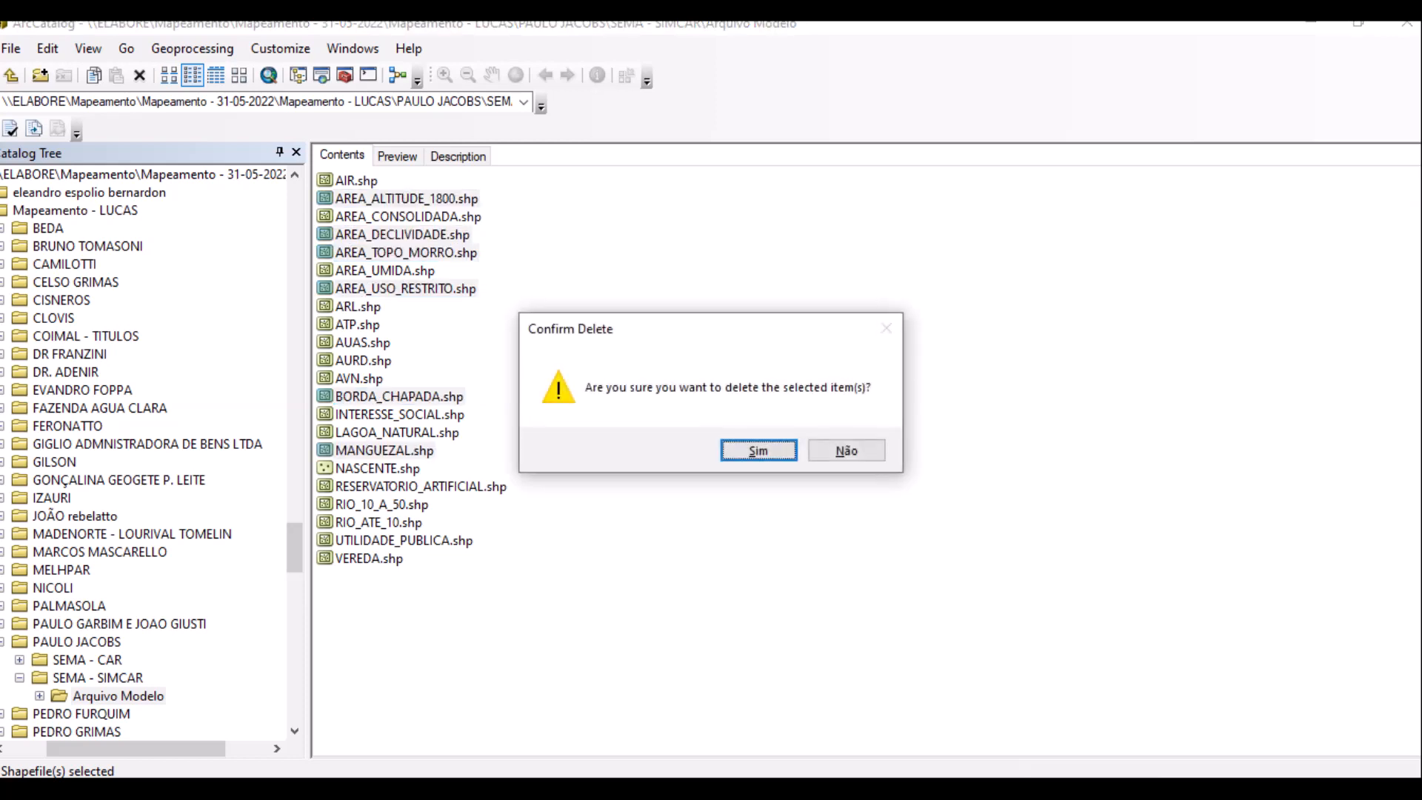
key(Return)
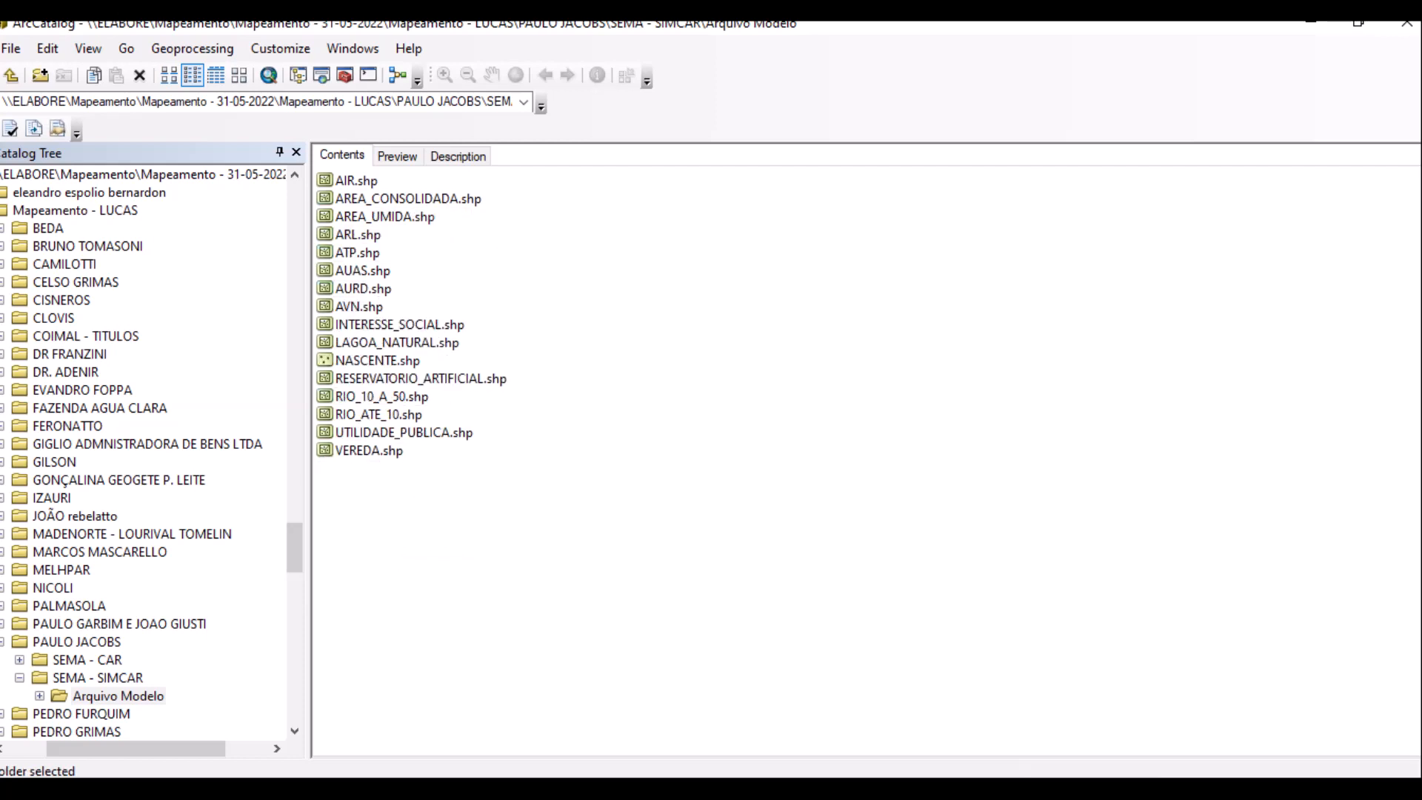
Select all sixteen remaining shapefiles and carry them into the empty ArcMap map.
drag(533, 540, 356, 178)
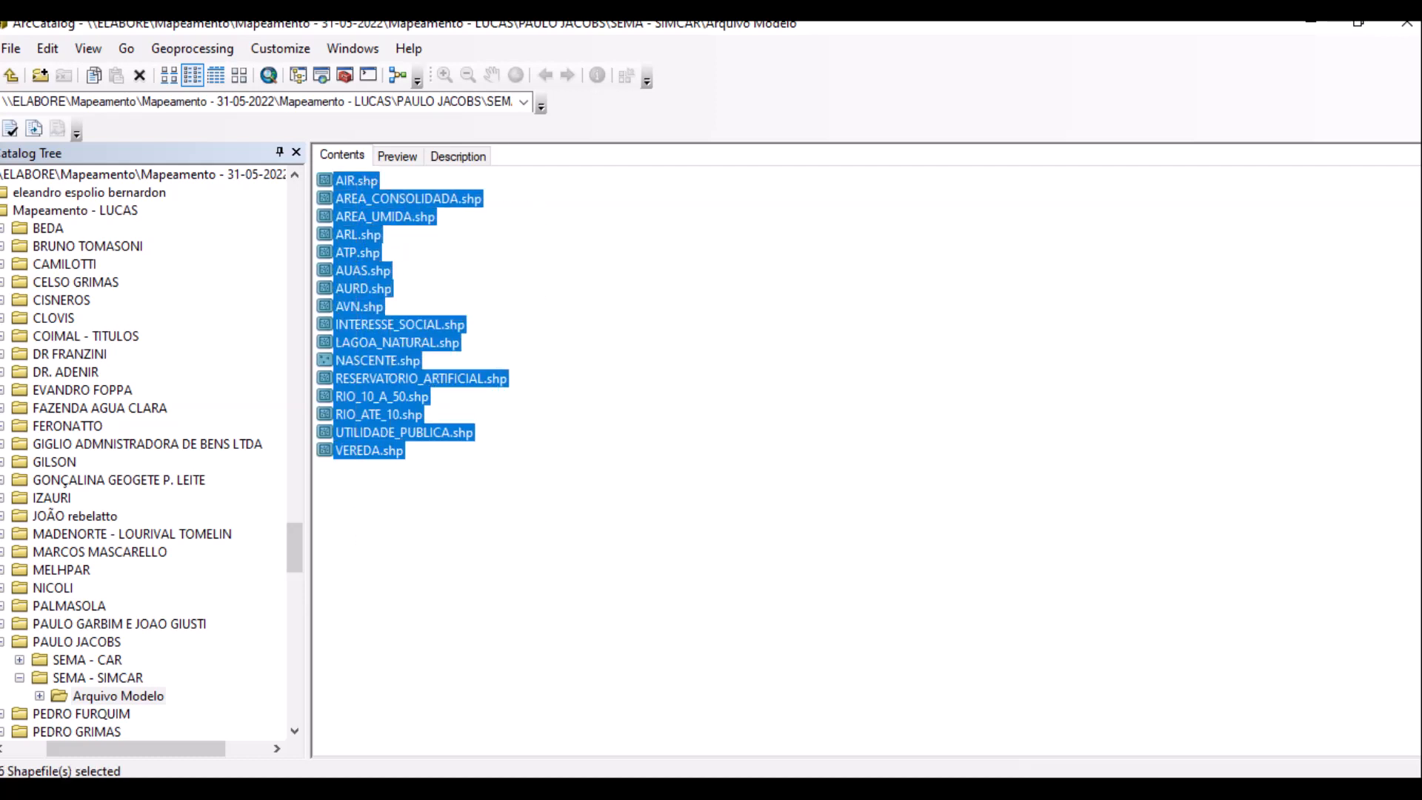
key(alt+Tab)
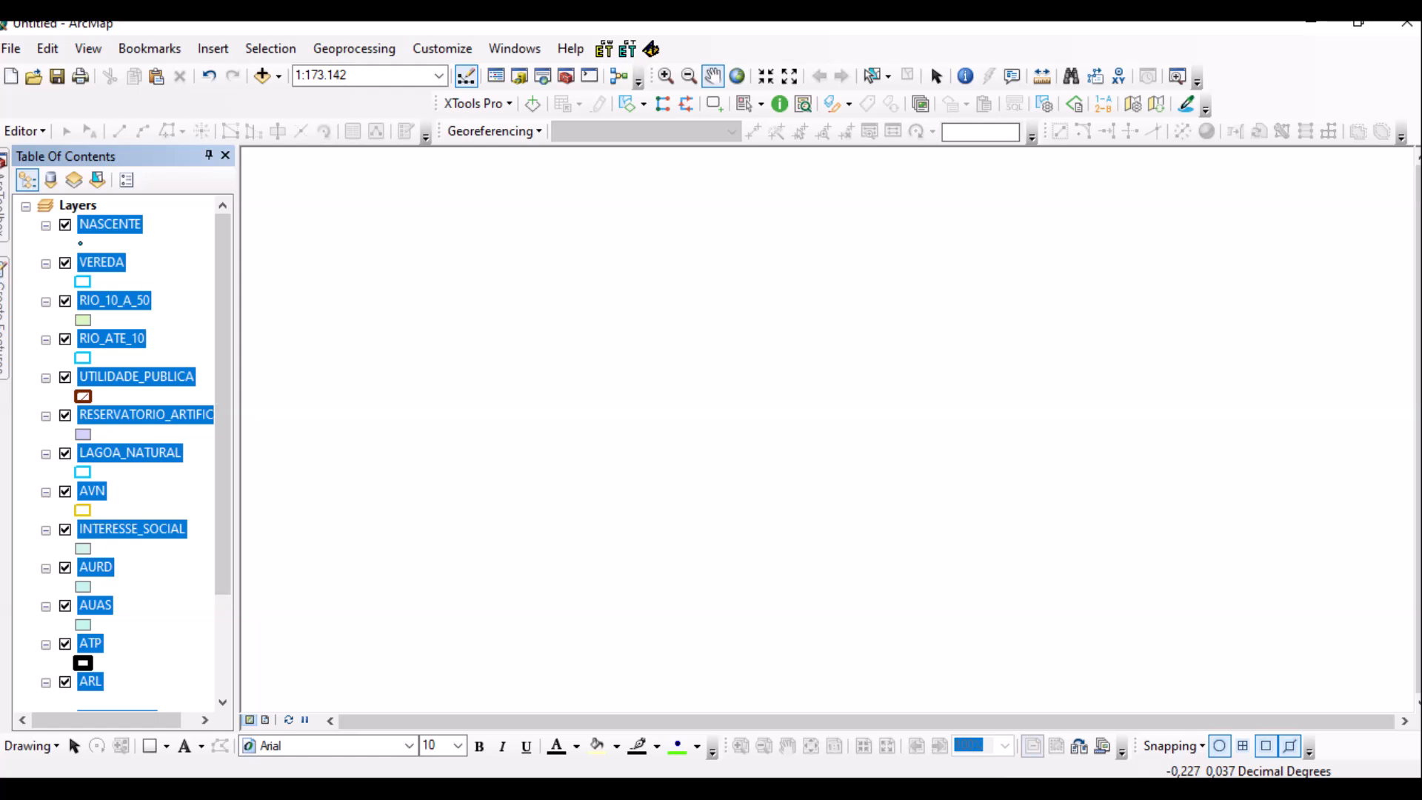
Add a new group layer under Layers and name it SIMCAR.
right_click(75, 206)
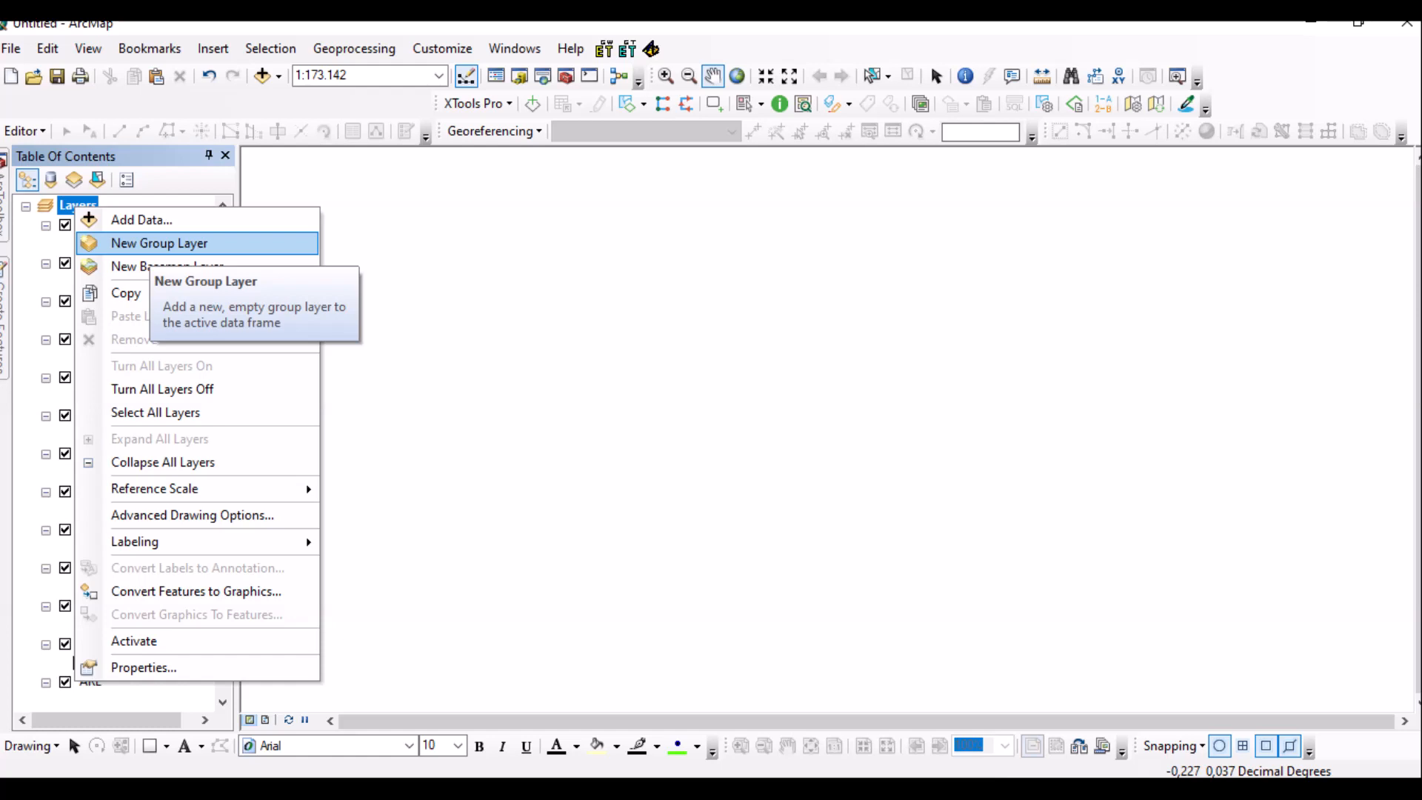
click(159, 242)
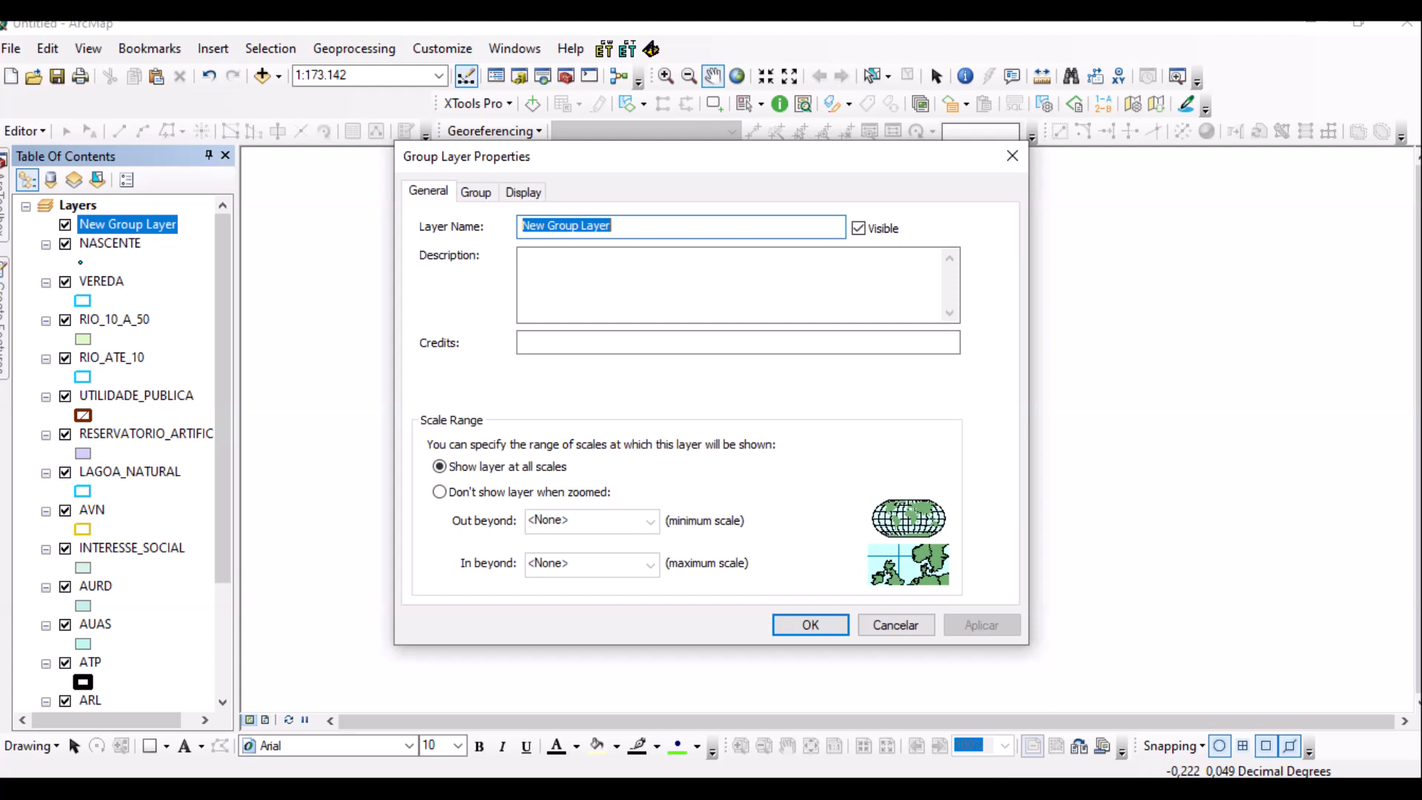
text(ancel)
key(BackSpace)
key(BackSpace)
key(BackSpace)
key(BackSpace)
key(BackSpace)
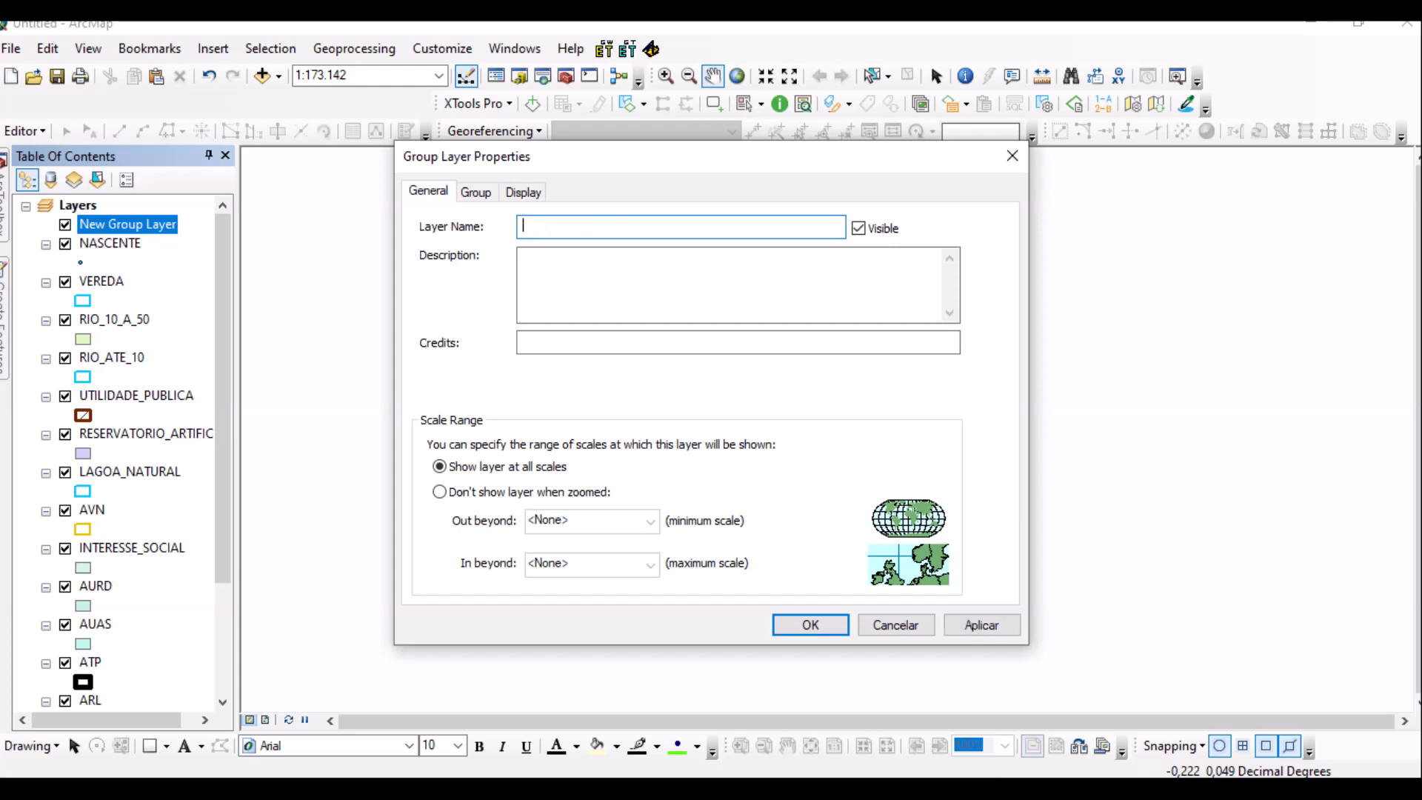
text(SIMCAR)
key(Return)
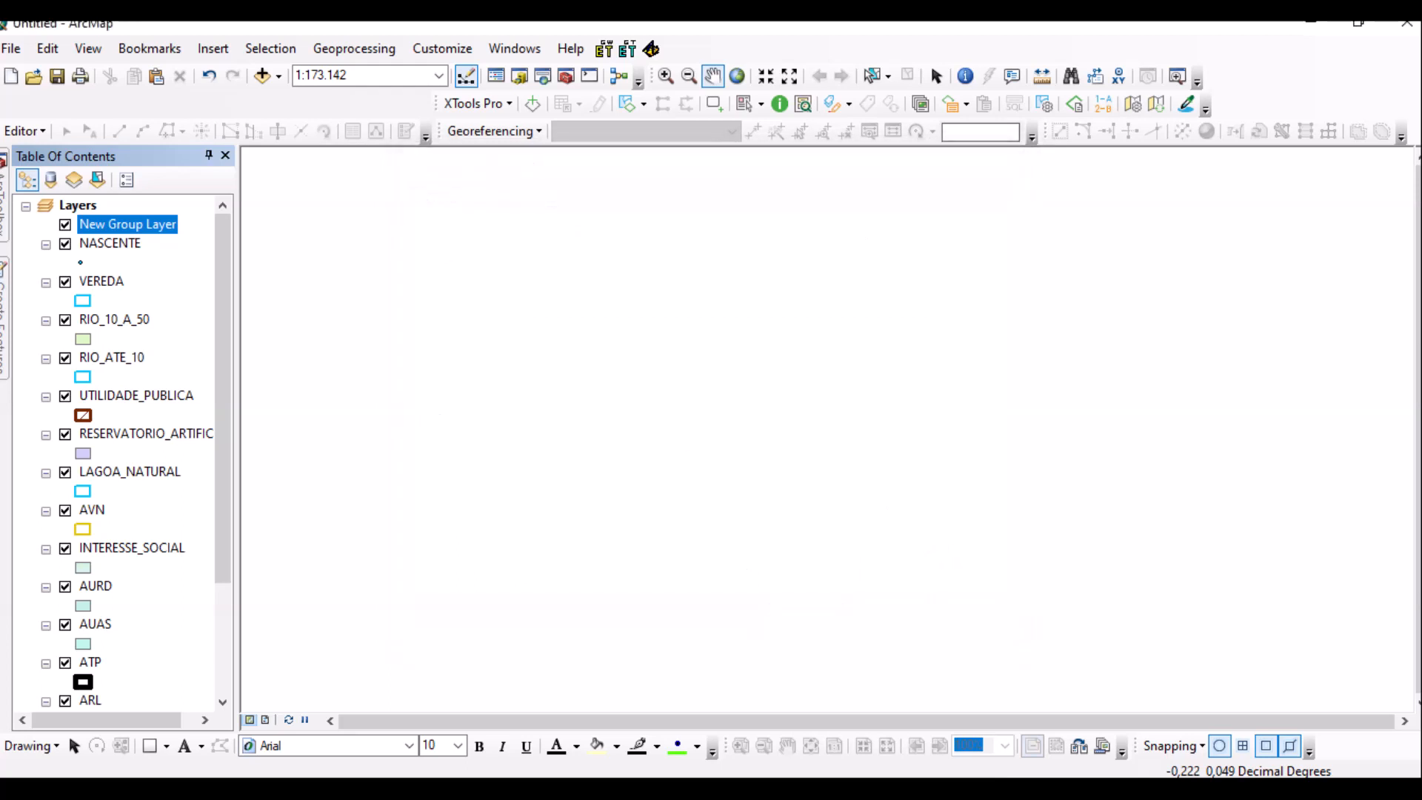
click(109, 242)
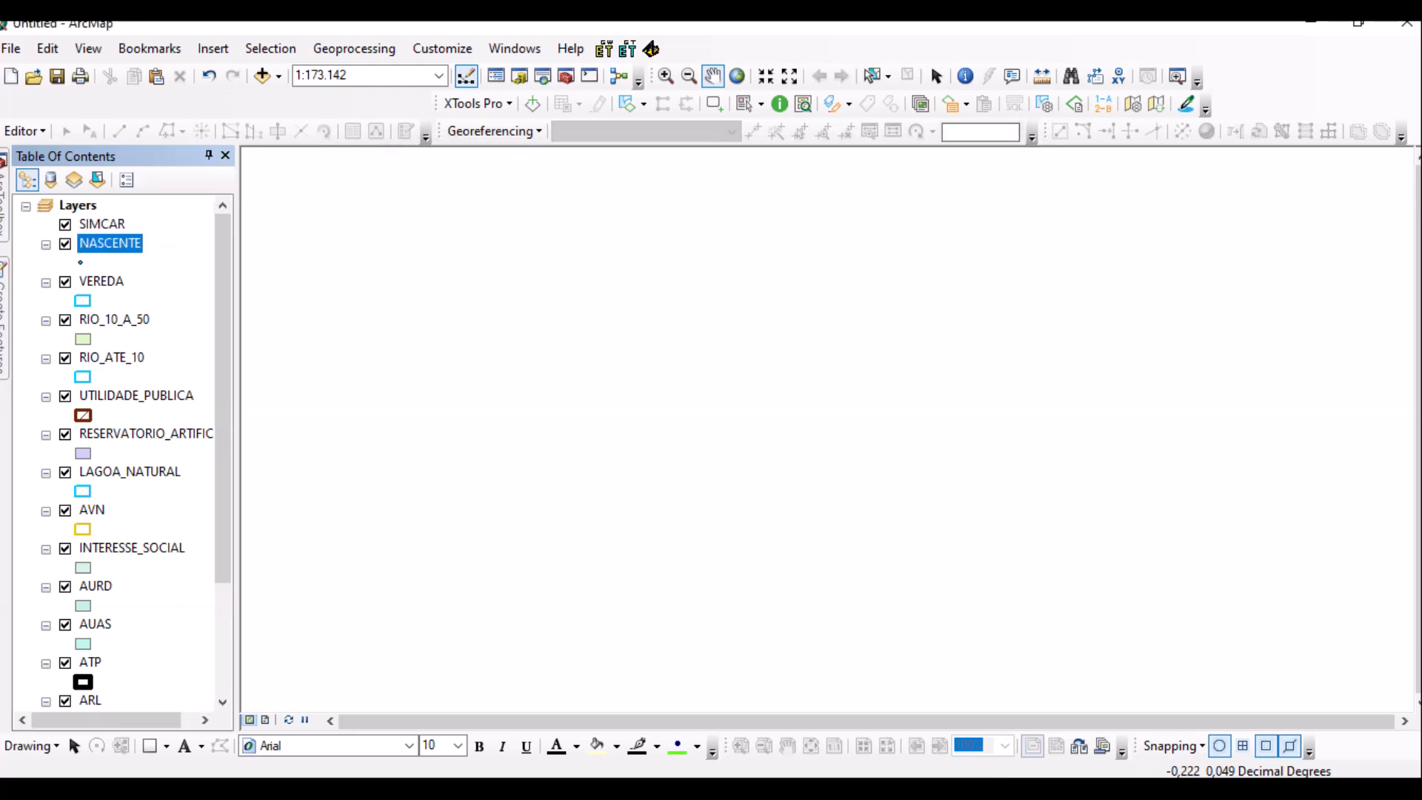
Select the sixteen shapefile layers from NASCENTE to RIO_ATE_10 and nest them under SIMCAR.
key(shift+Down)
key(shift+Down)
key(shift+Down)
key(Delete)
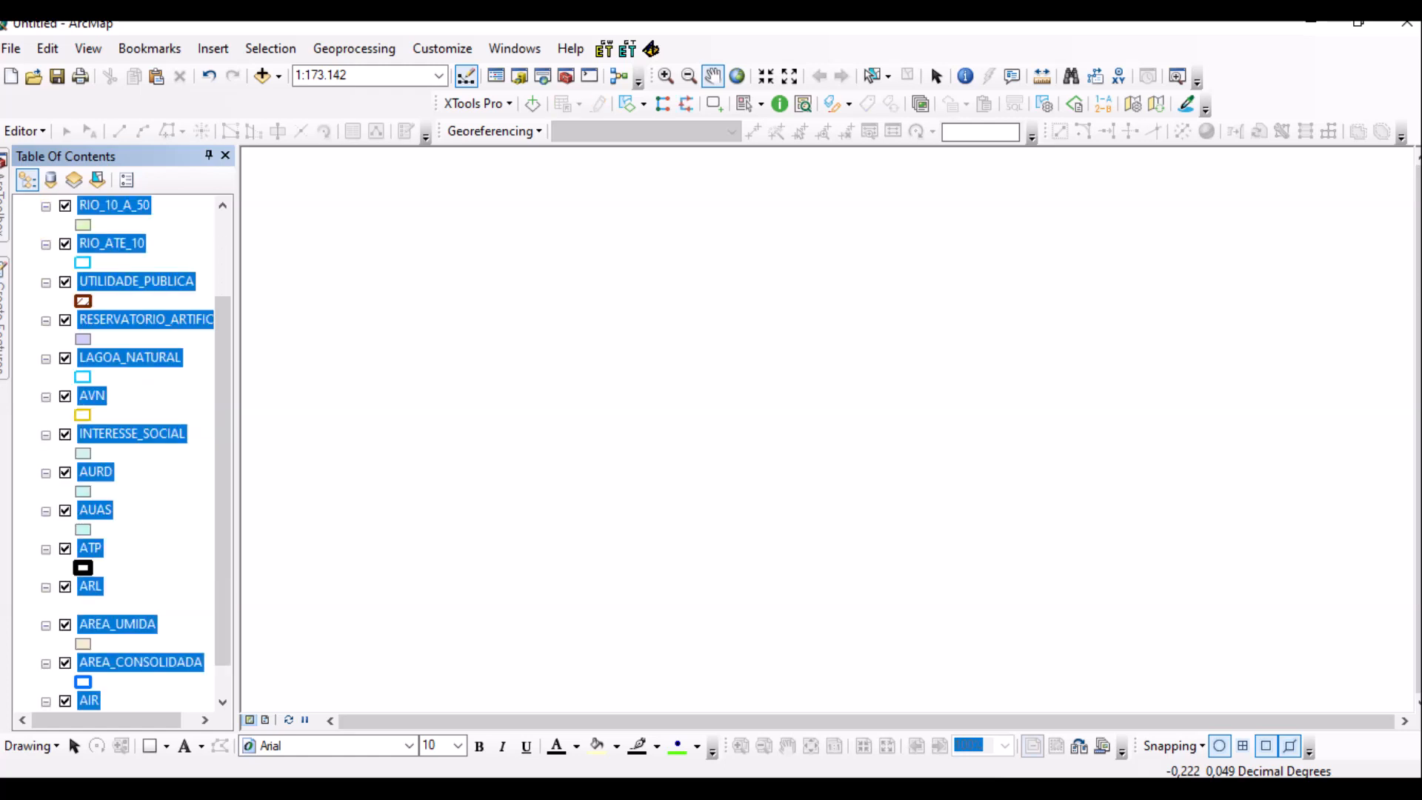
scroll(118, 451, up, 2)
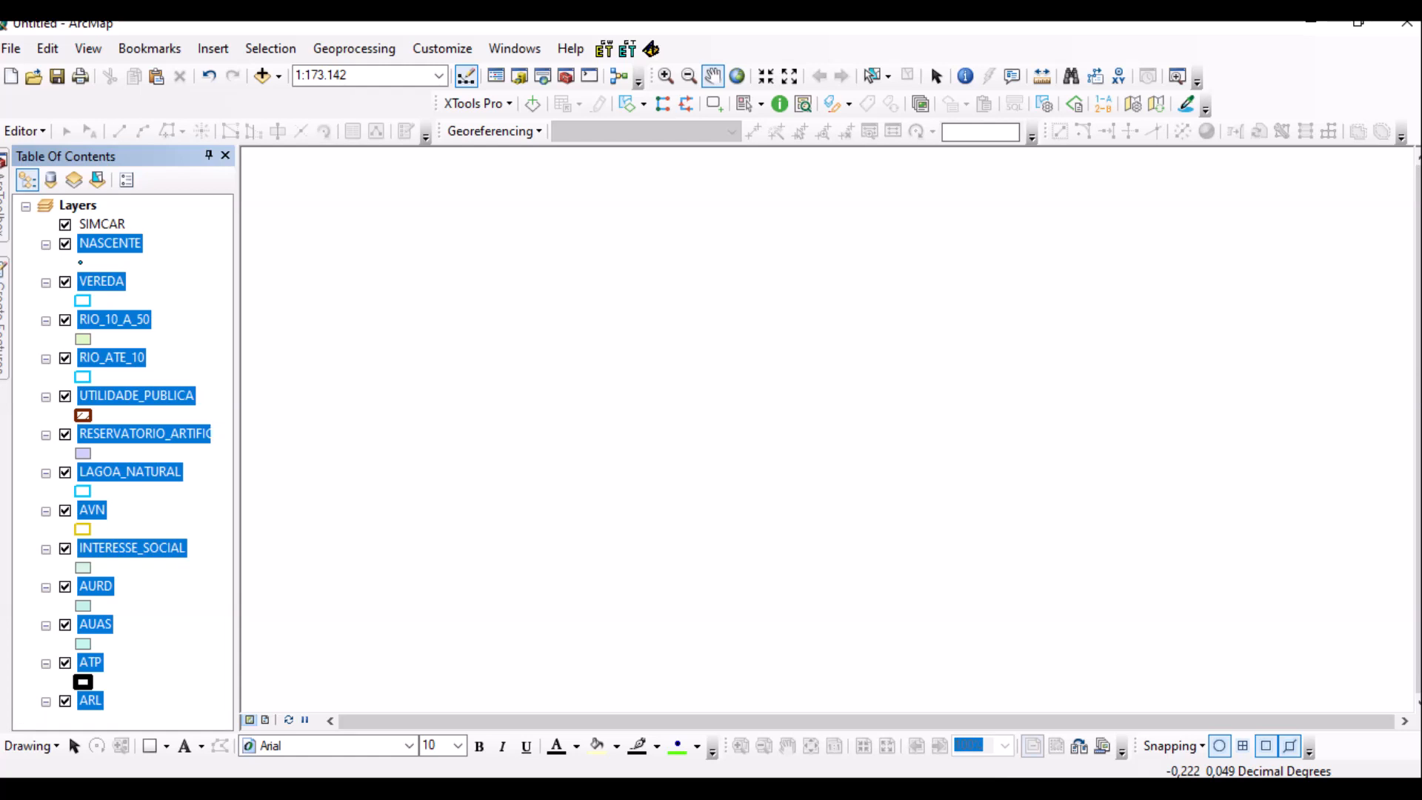
drag(110, 243, 101, 223)
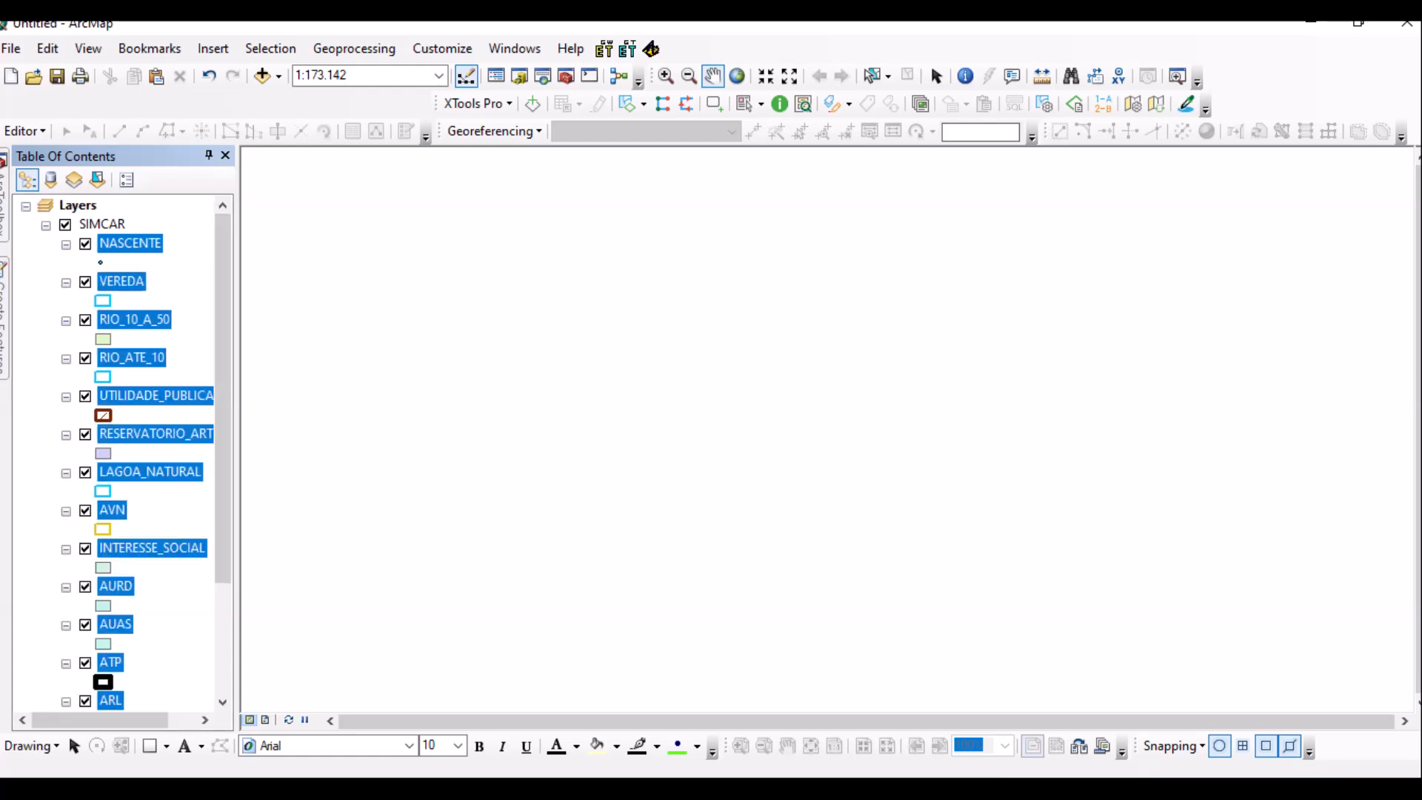
mouse_move(372, 790)
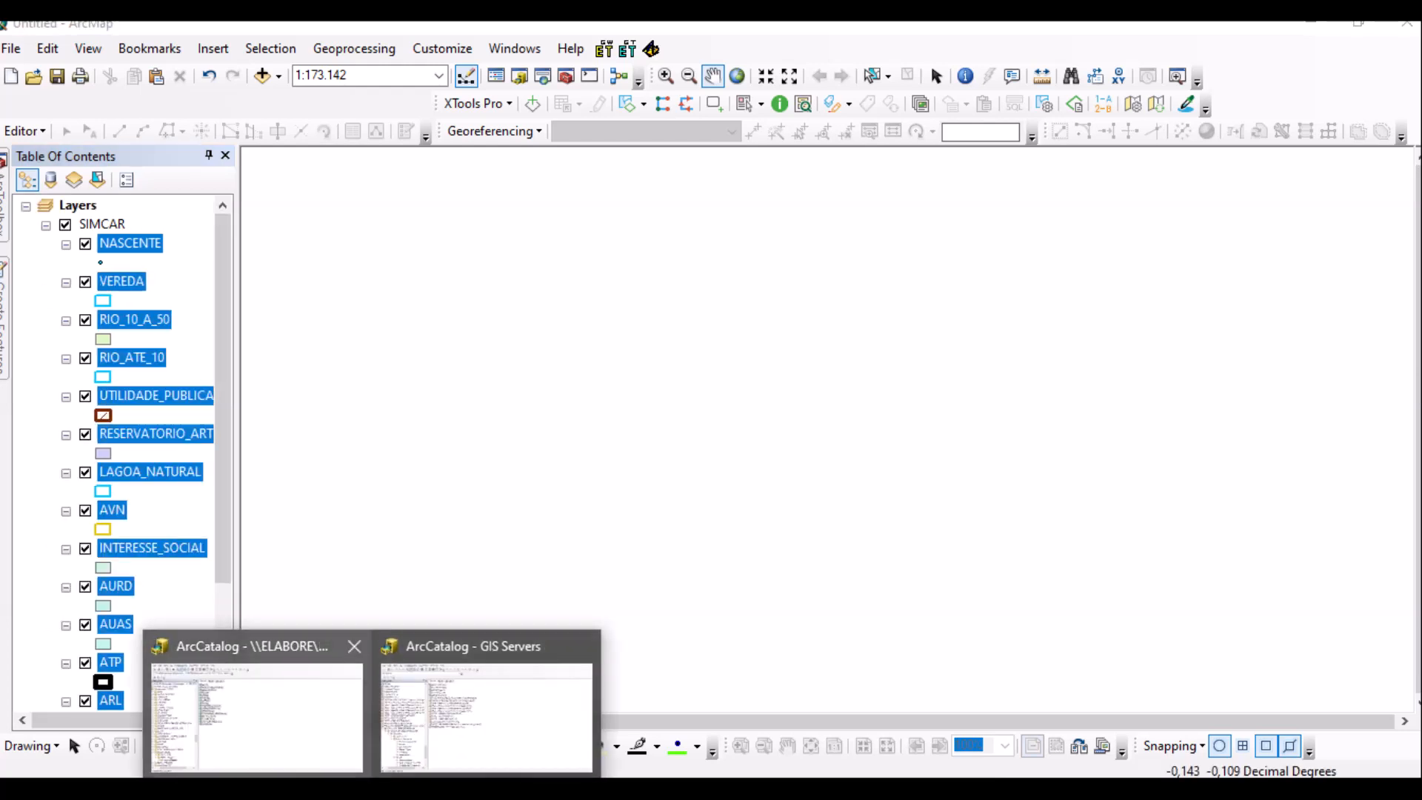
click(257, 714)
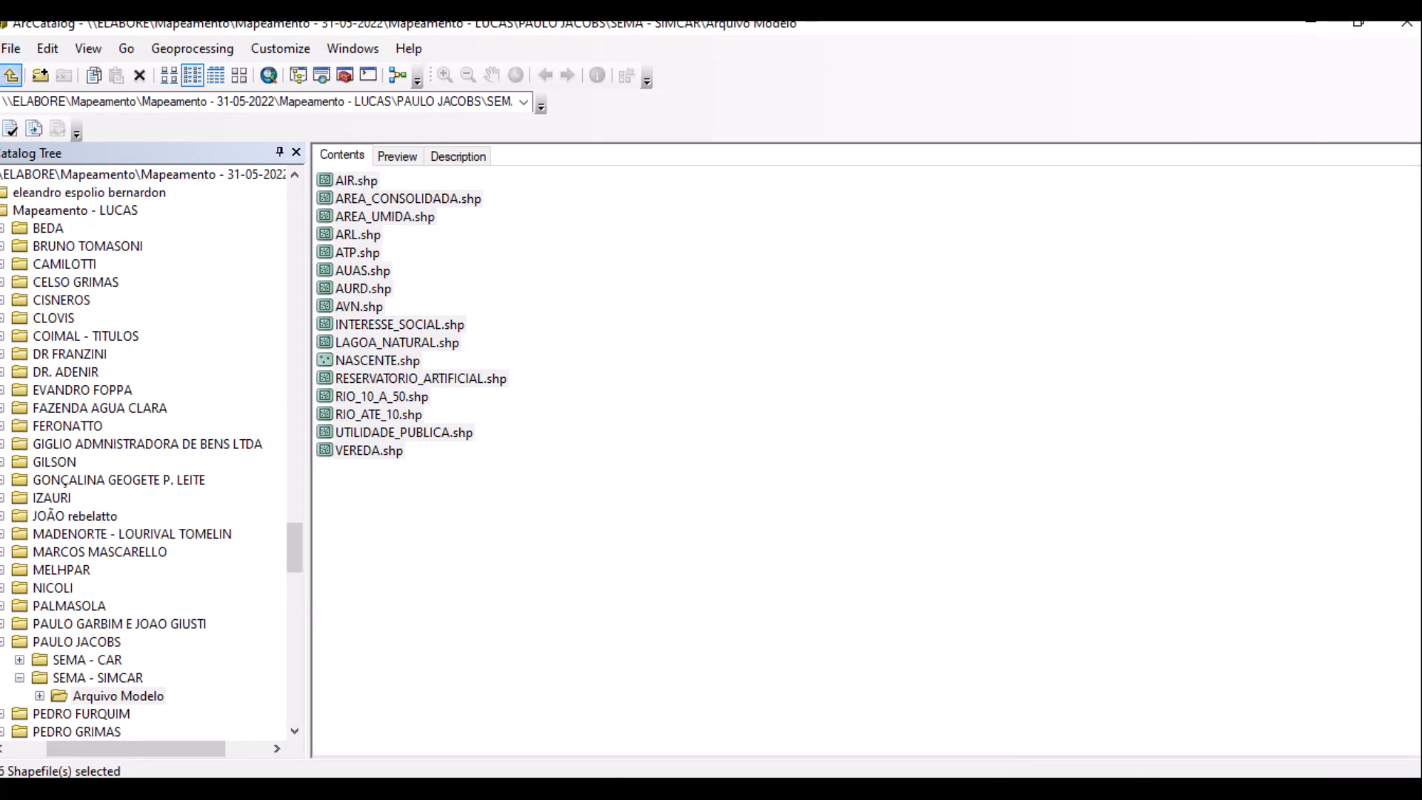
click(11, 75)
click(11, 75)
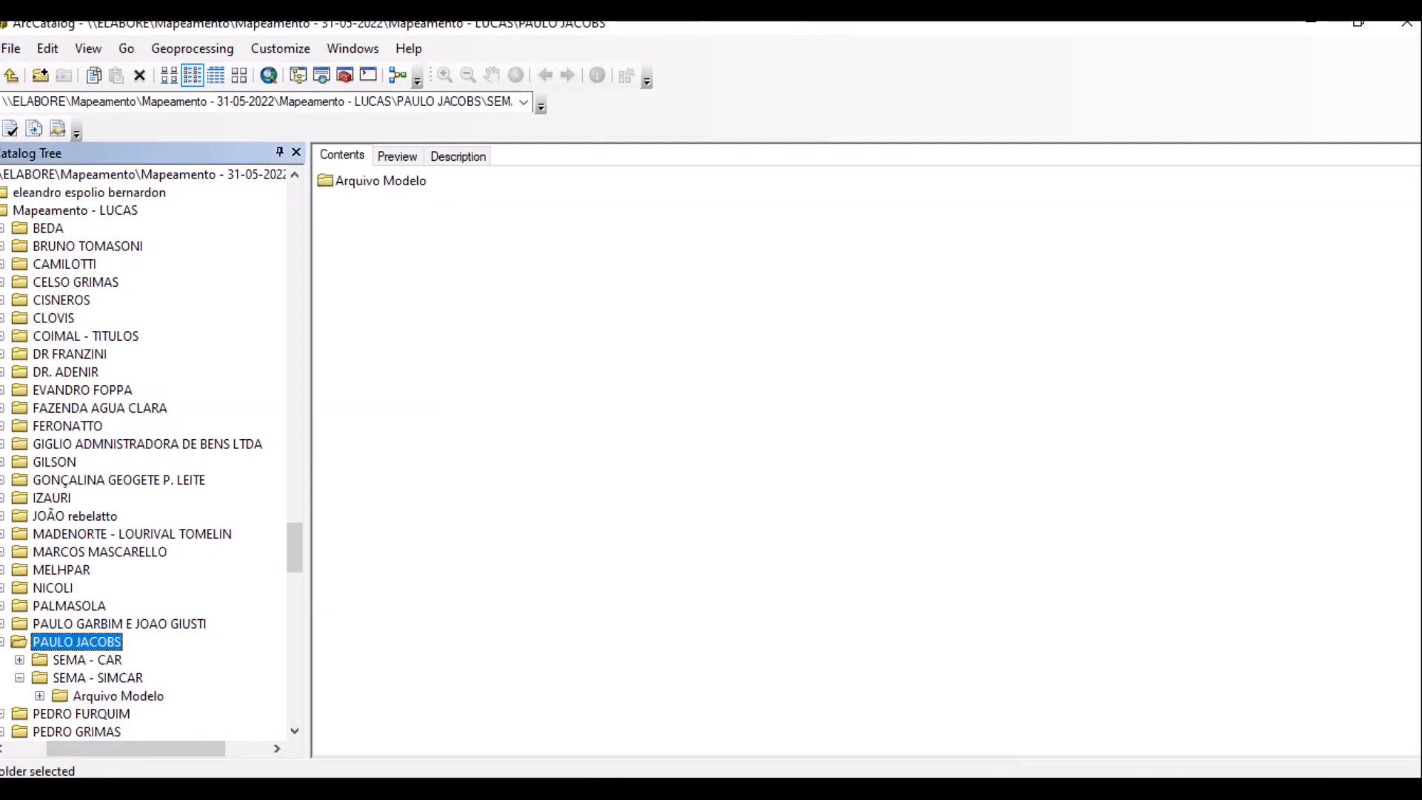
click(86, 659)
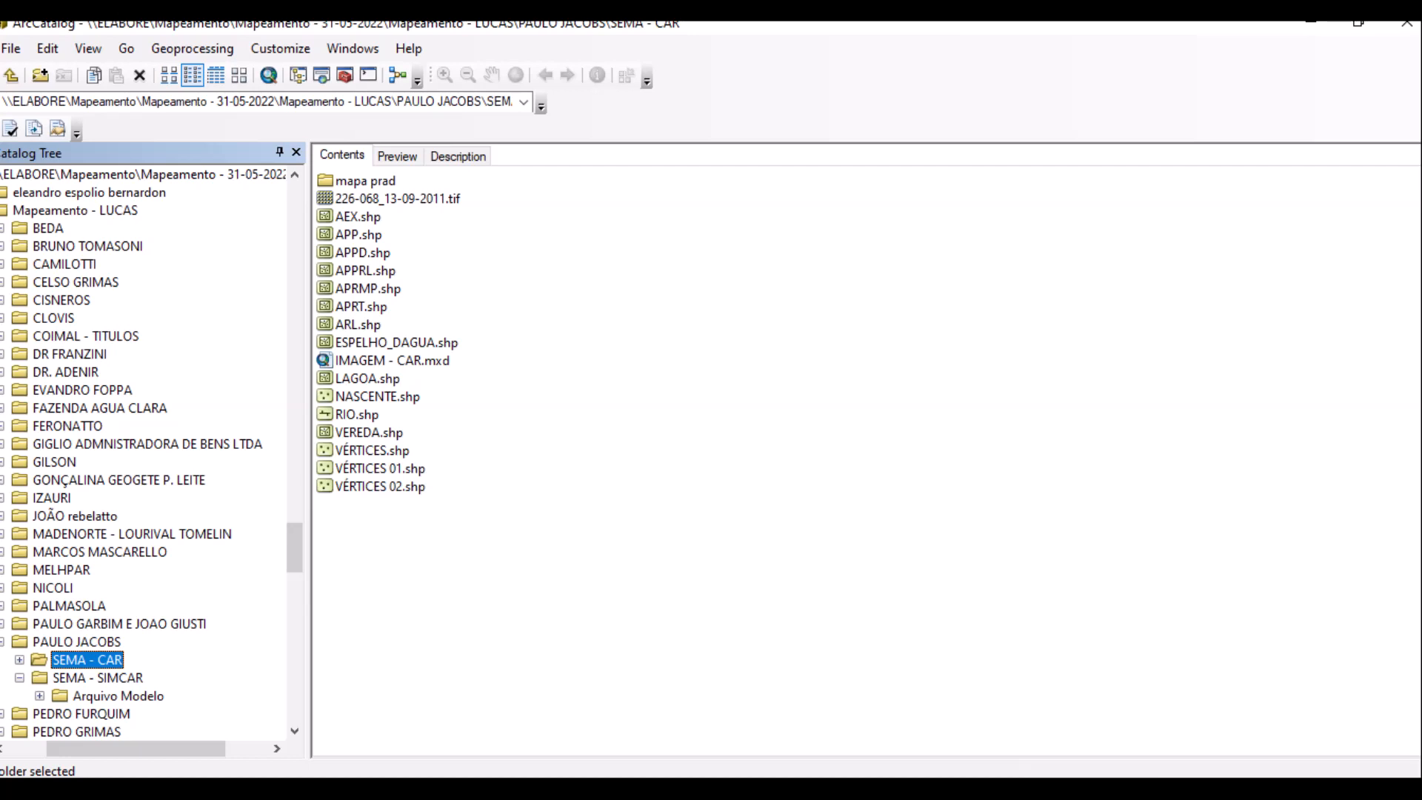
click(362, 306)
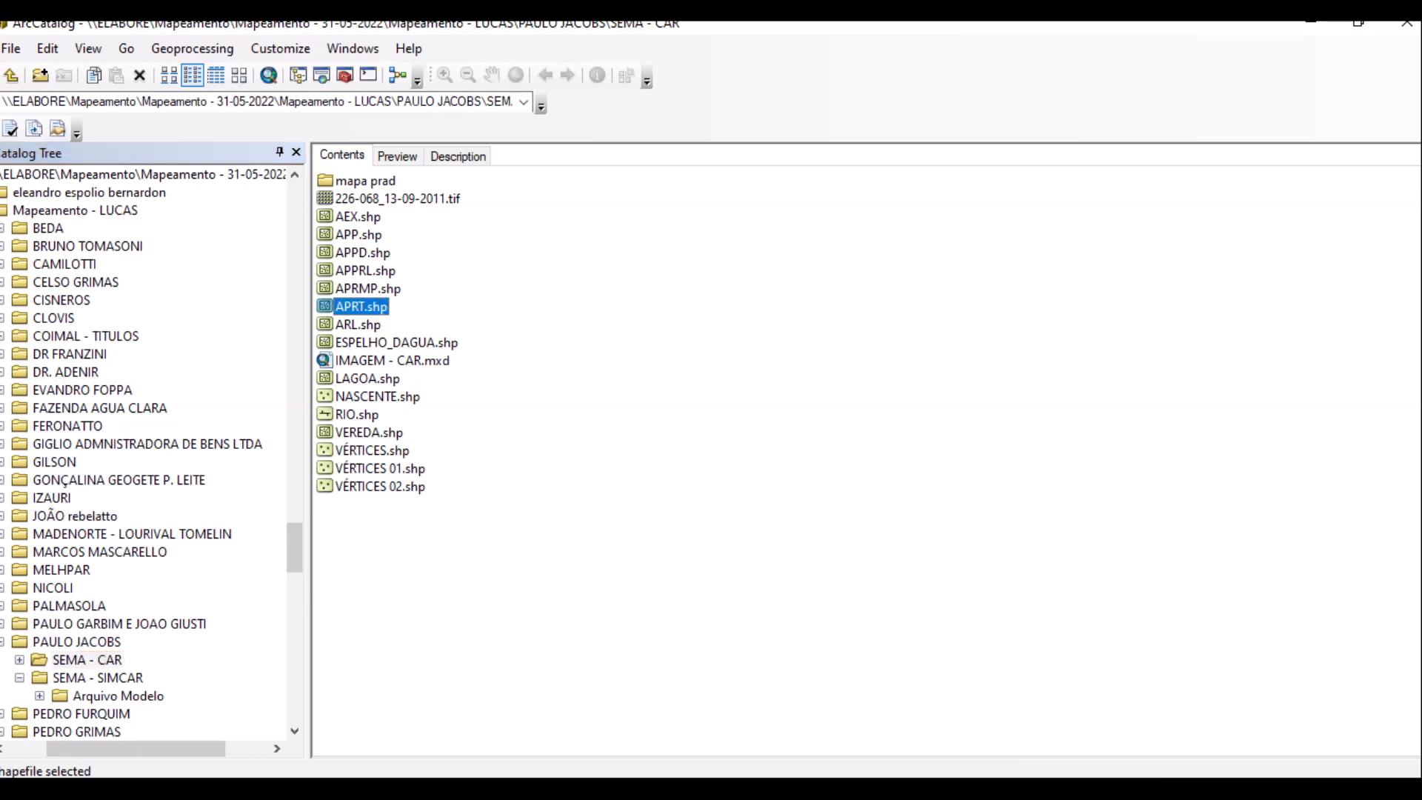
key(alt+Tab)
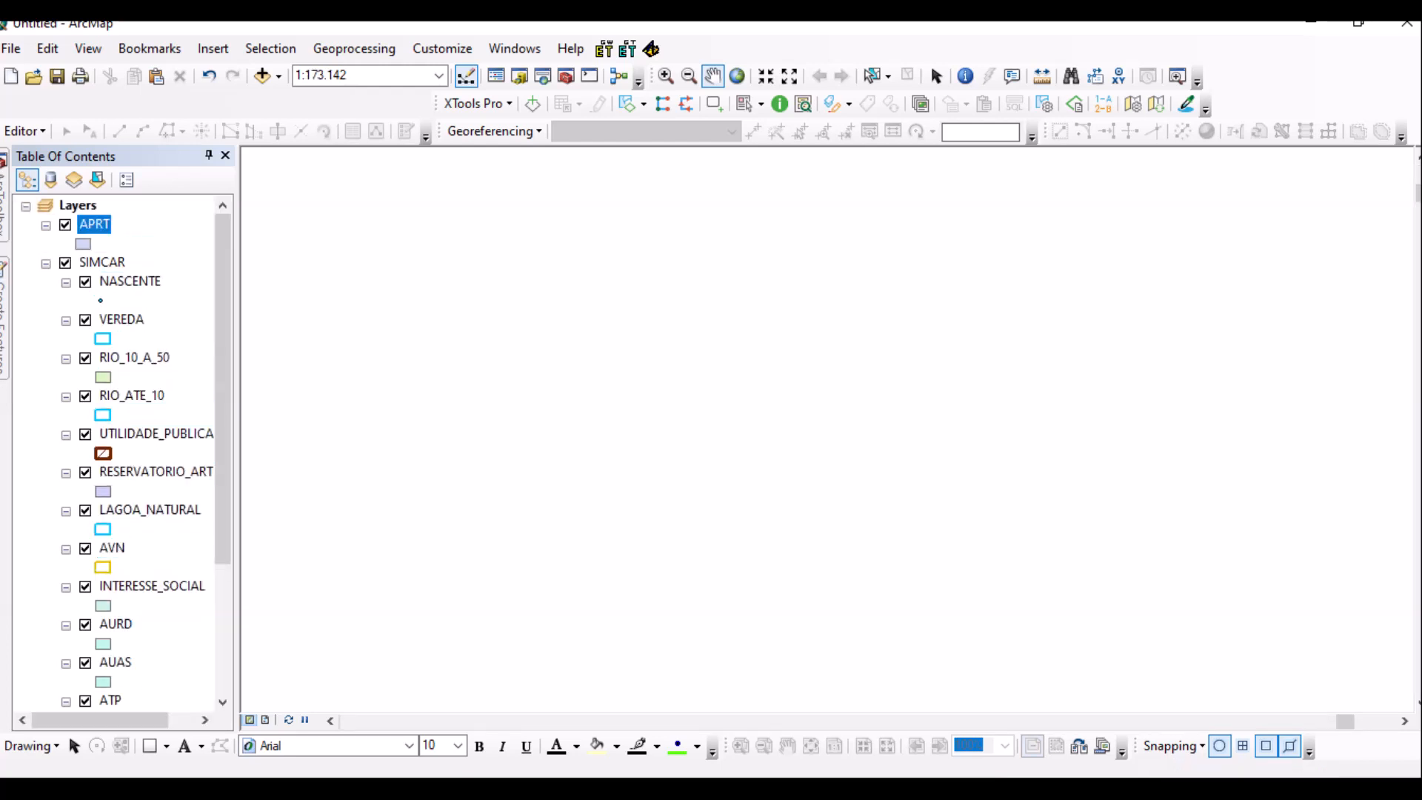
Zoom to the APRT layer and give it the ATP hollow black-outline symbol.
right_click(94, 224)
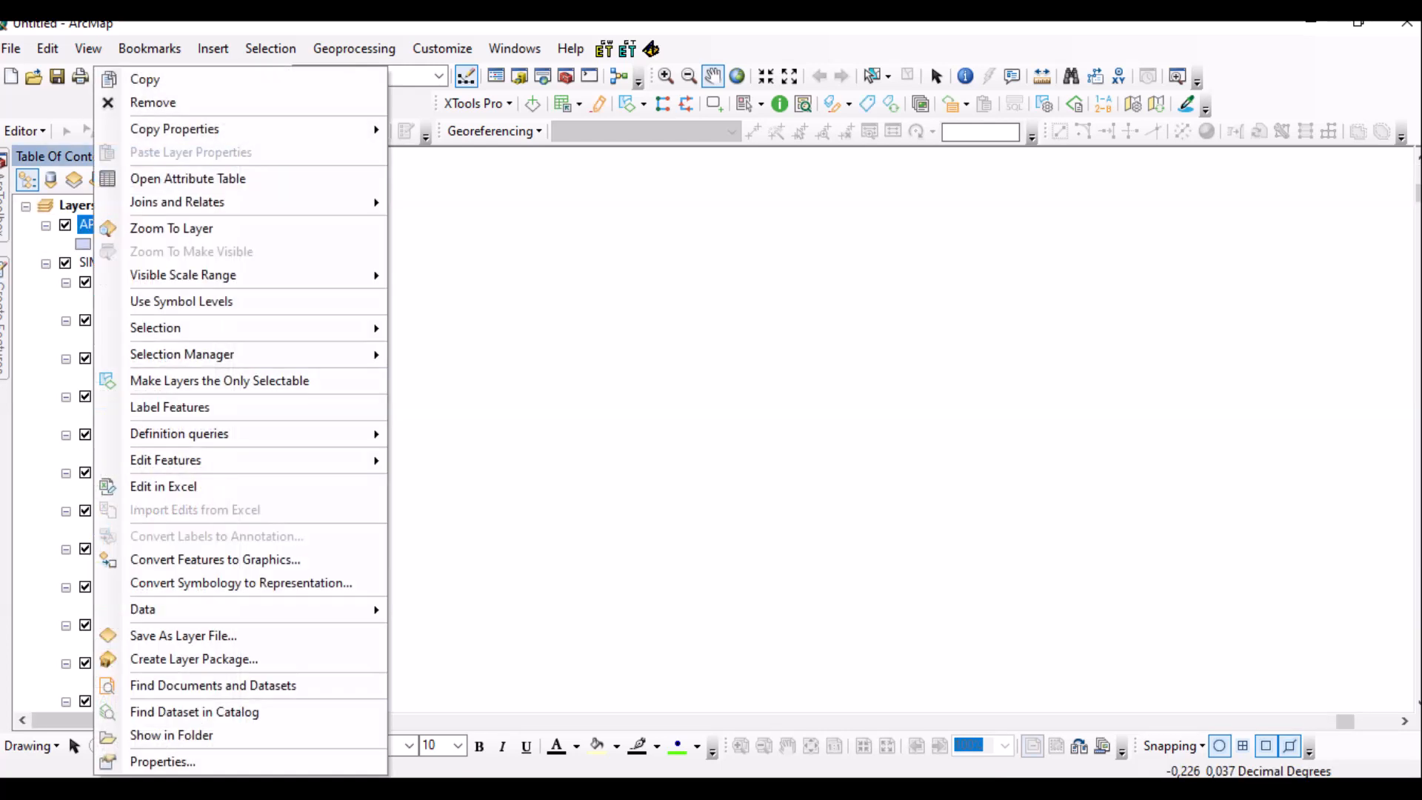
click(171, 228)
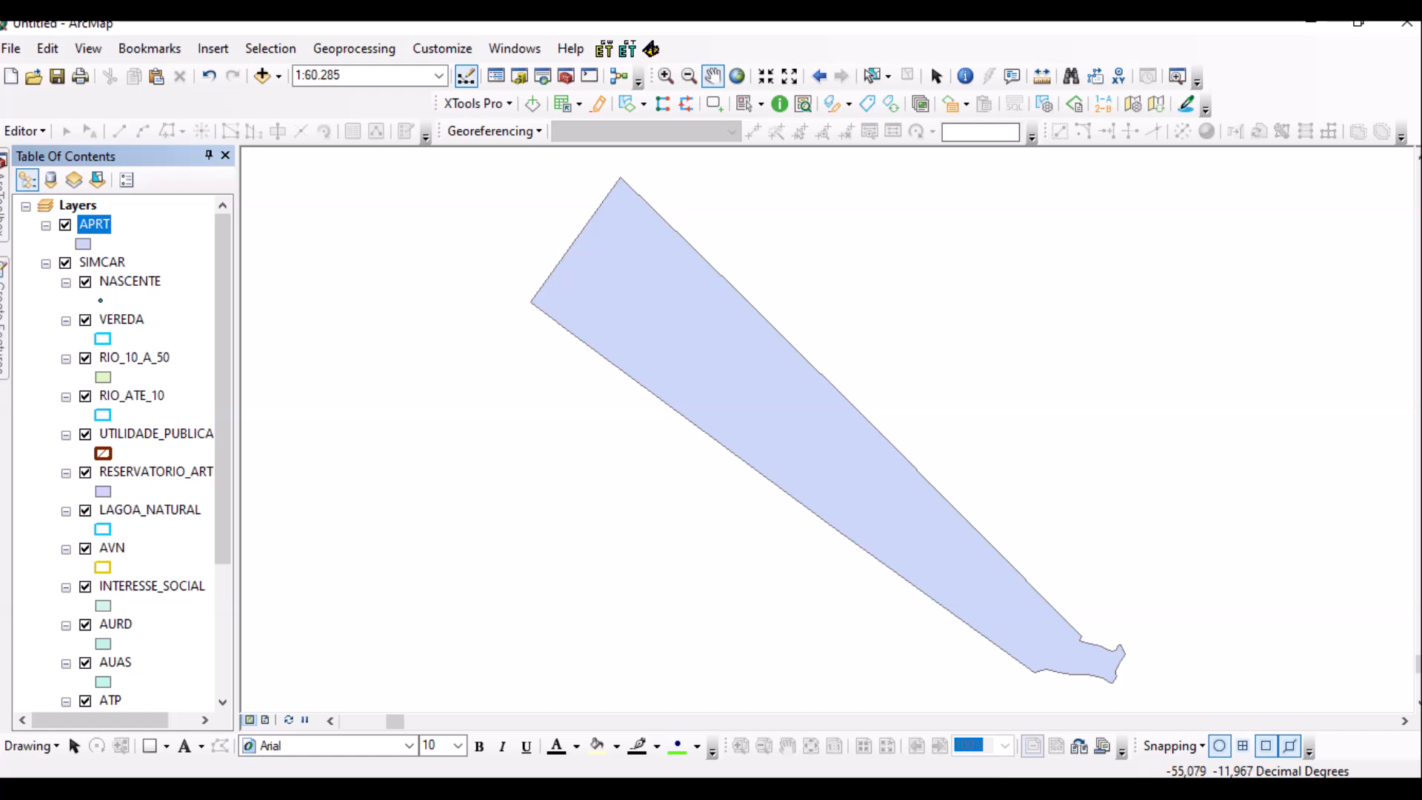
click(84, 244)
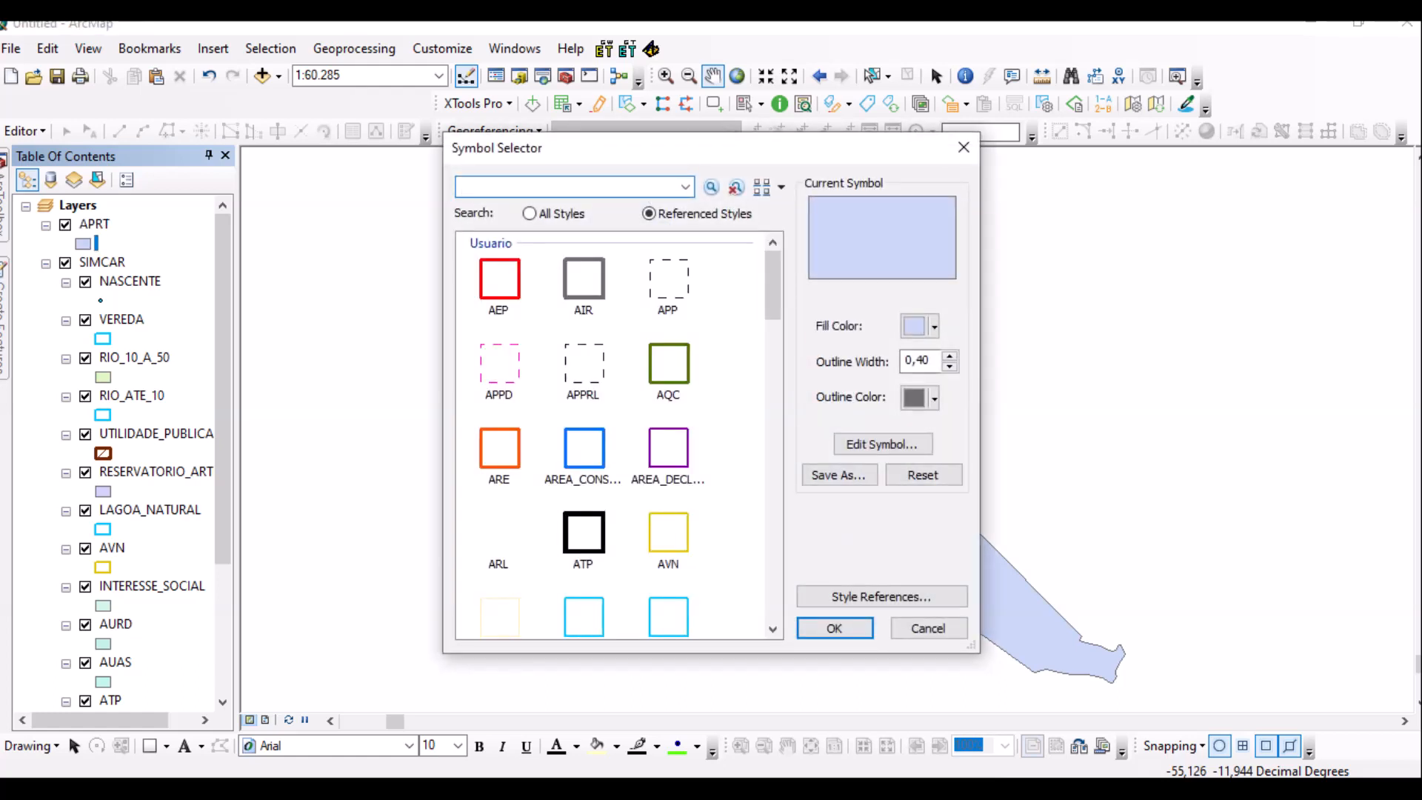
click(583, 533)
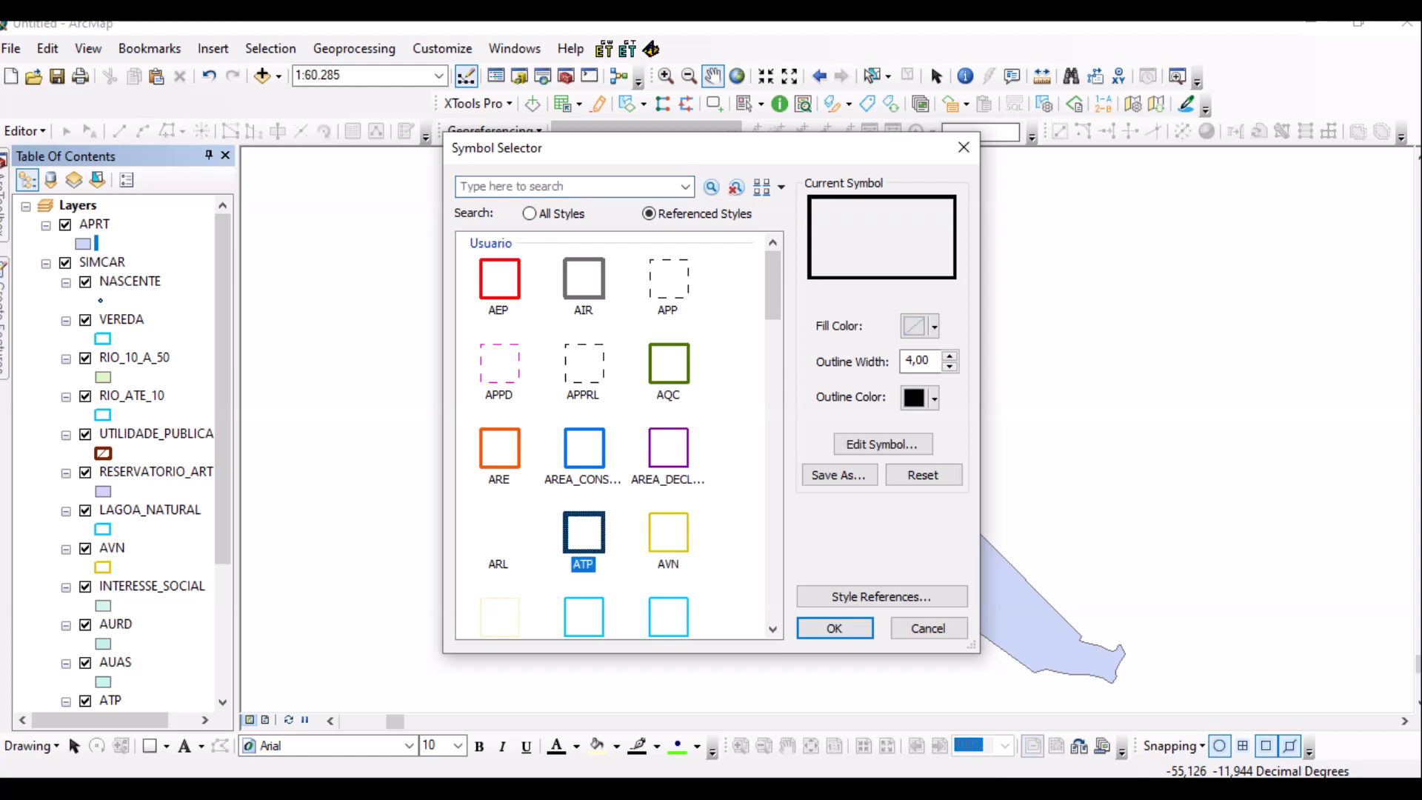
key(Return)
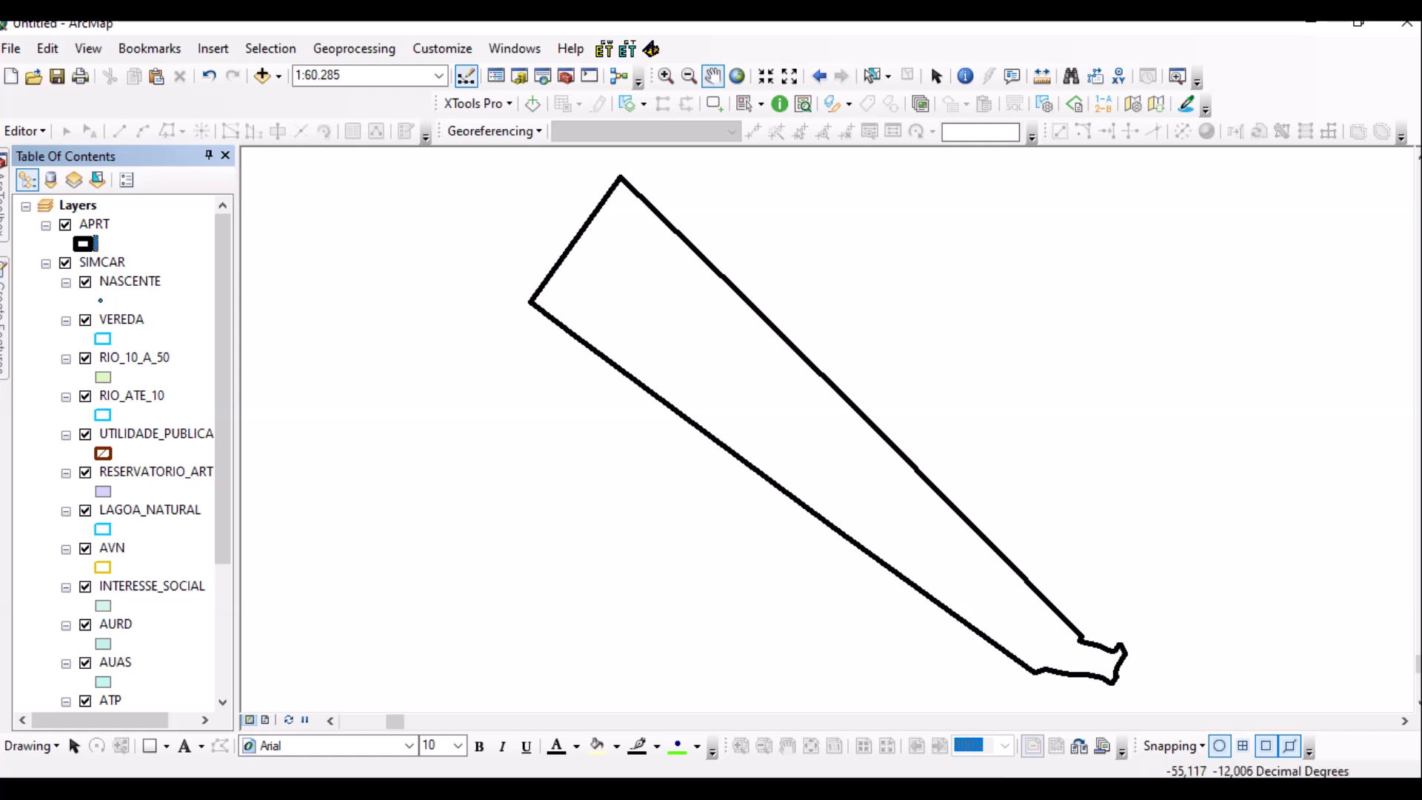
Open the 226_068\2022 folder and select 20220903_226_068.TIF.
mouse_move(372, 789)
click(486, 714)
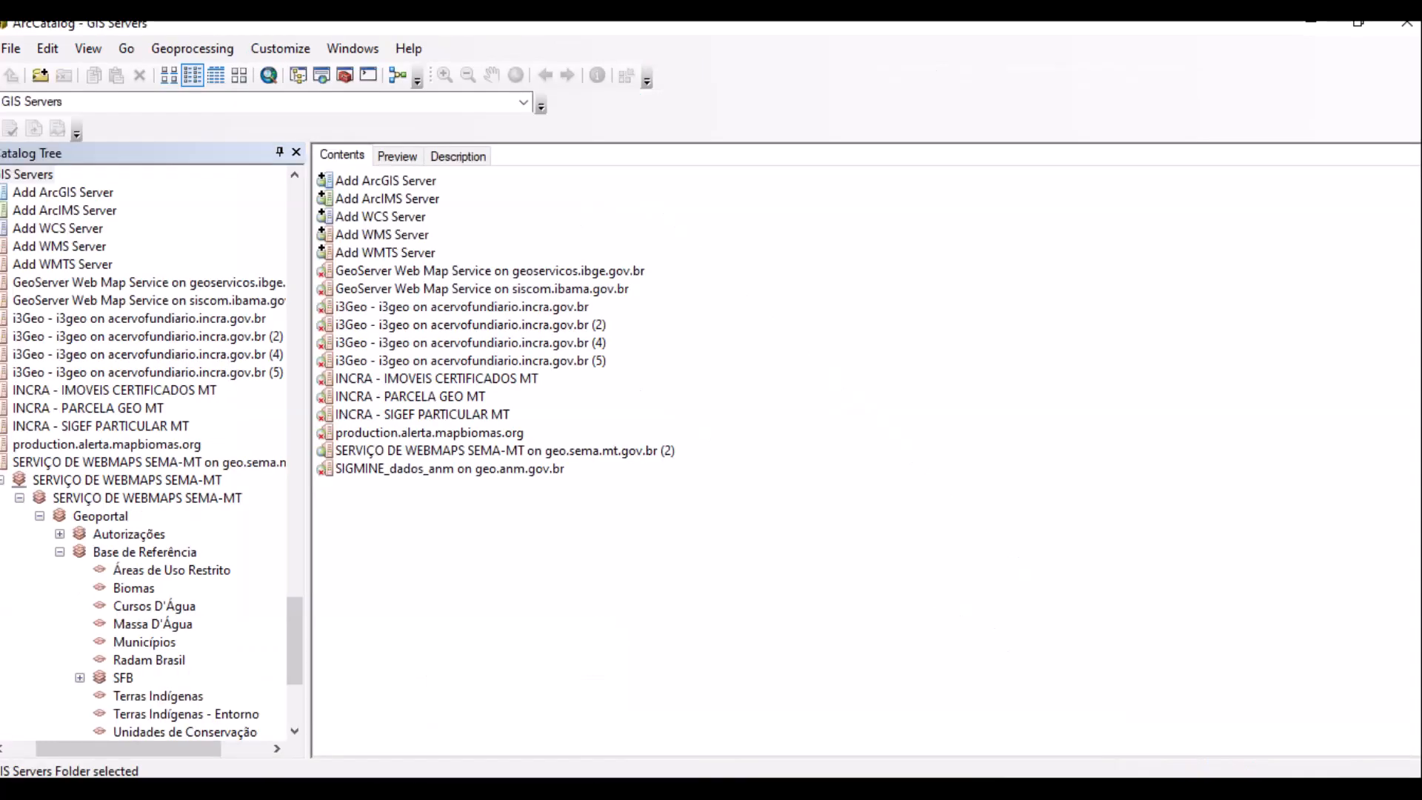
scroll(148, 452, up, 20)
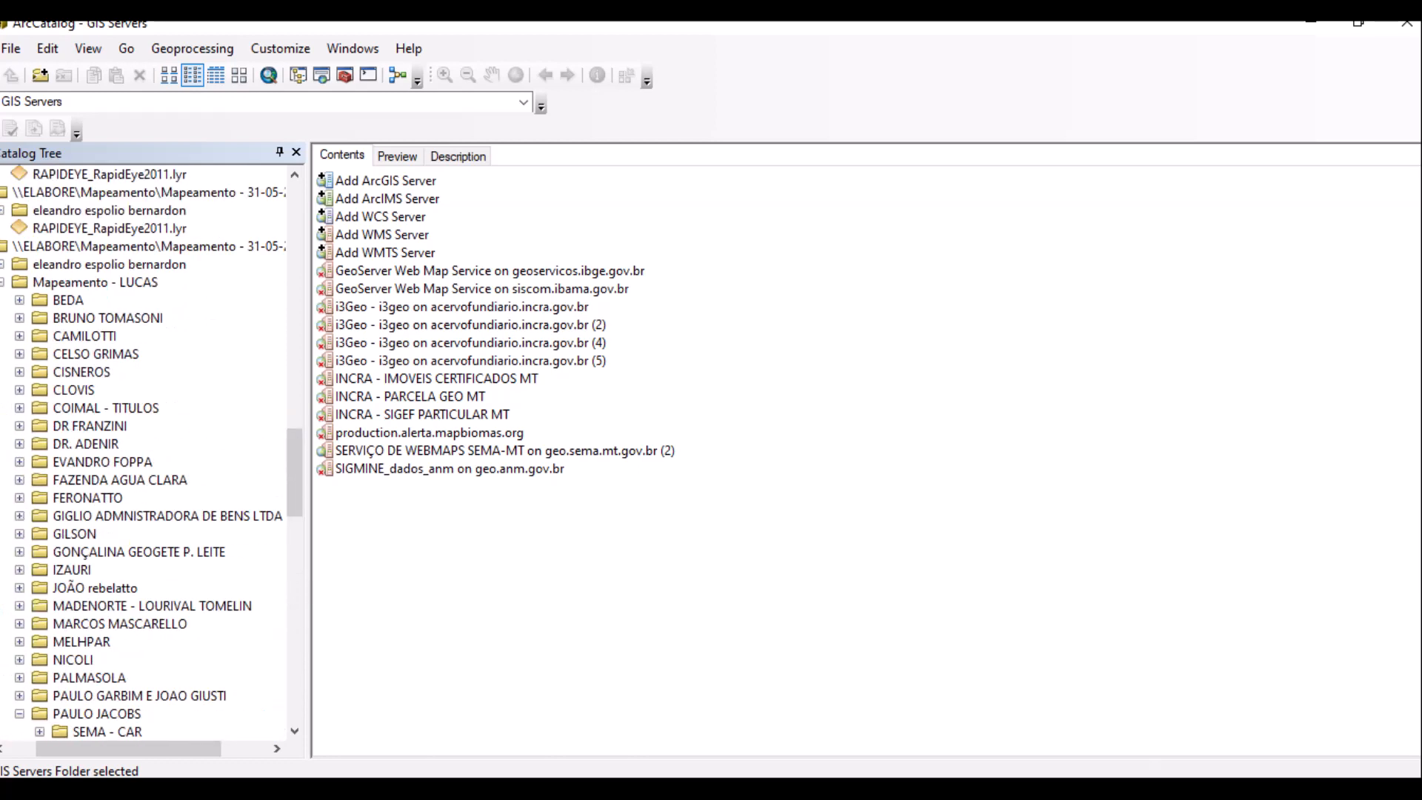
scroll(148, 452, up, 7)
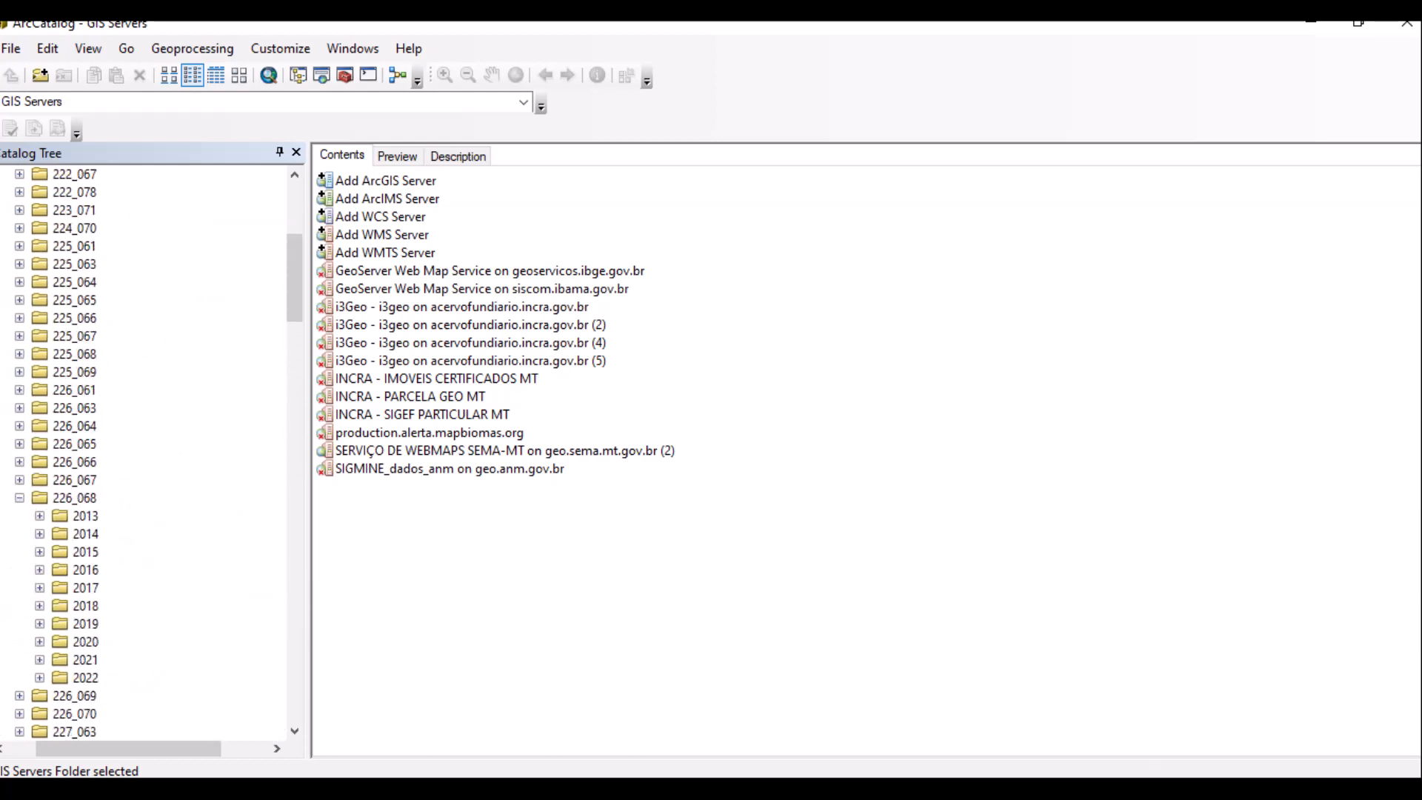
click(19, 497)
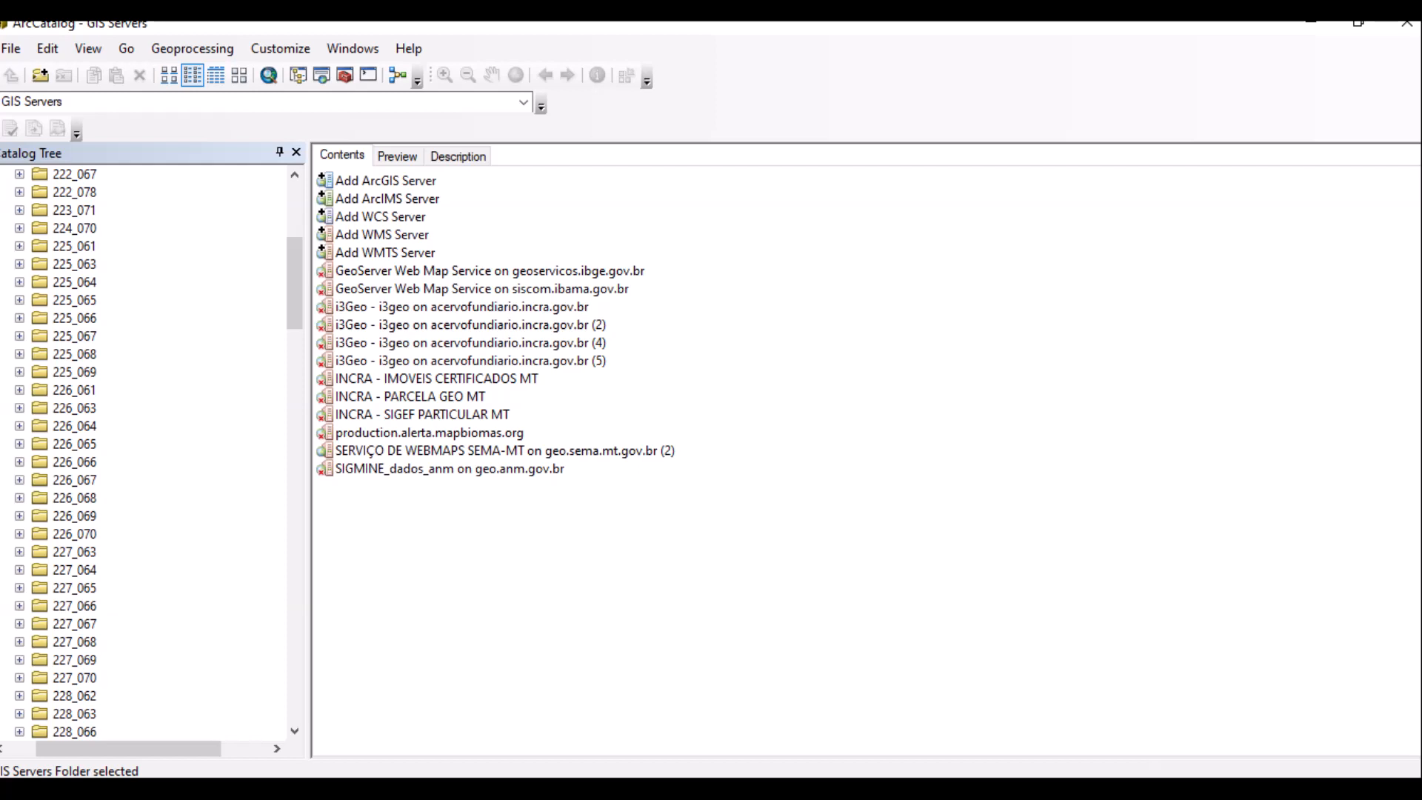
click(74, 498)
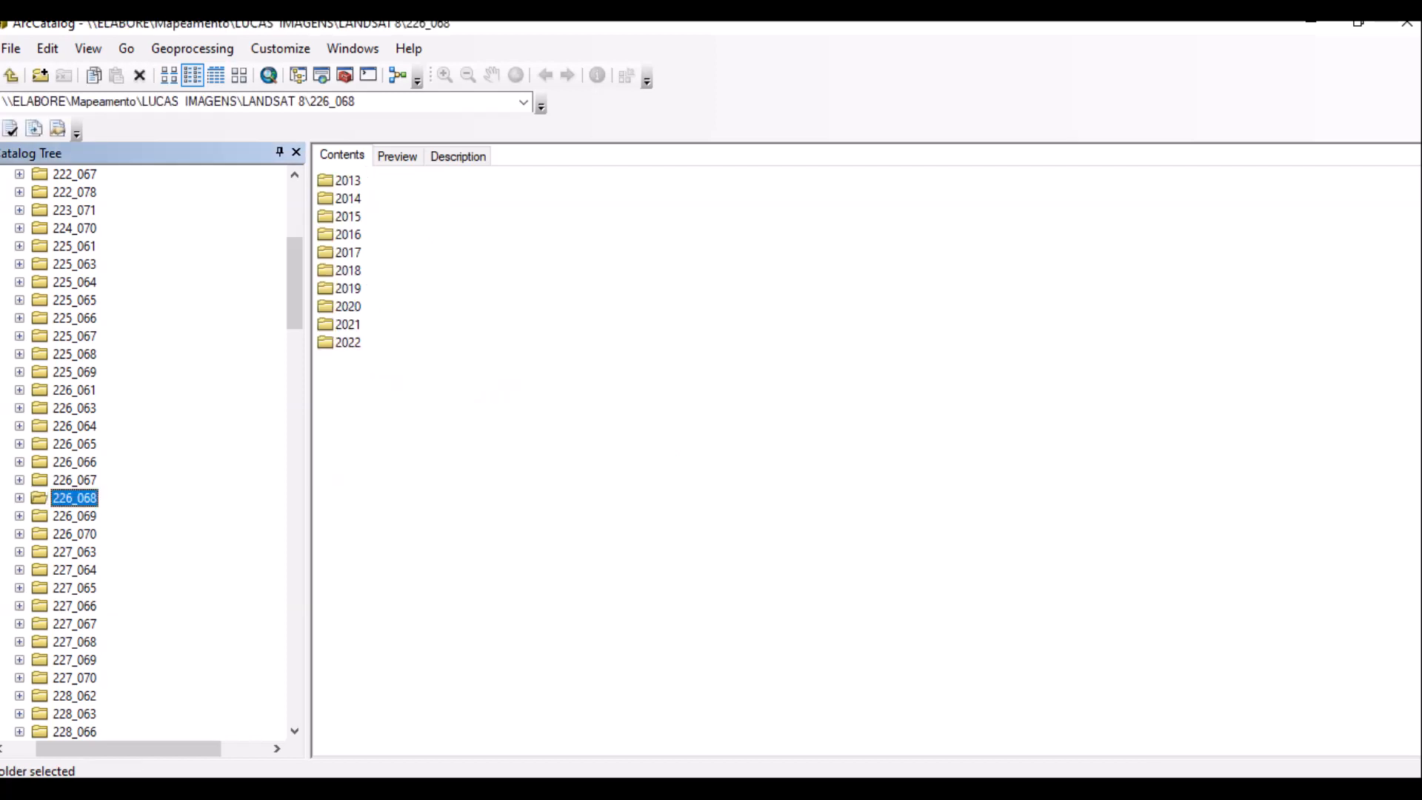
double_click(341, 342)
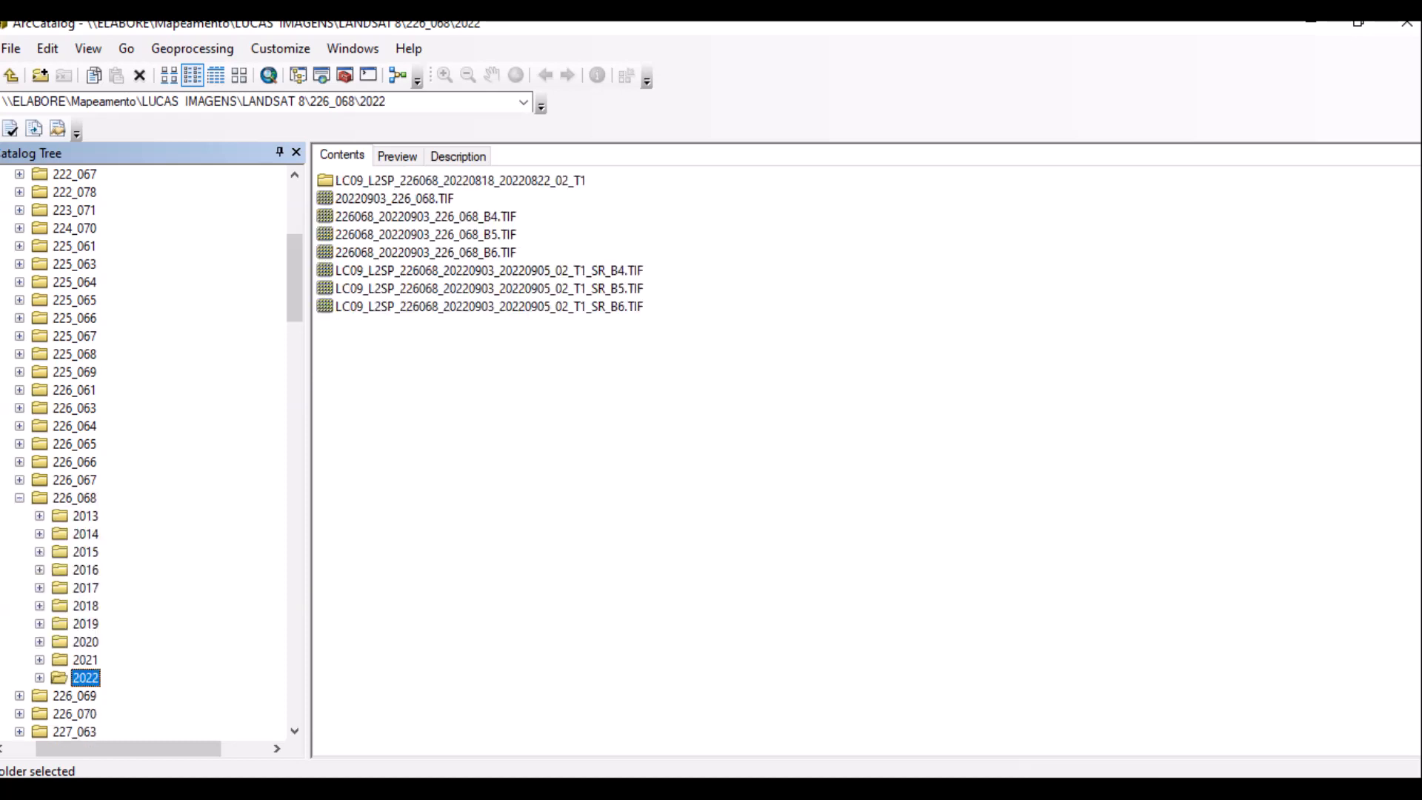
click(394, 199)
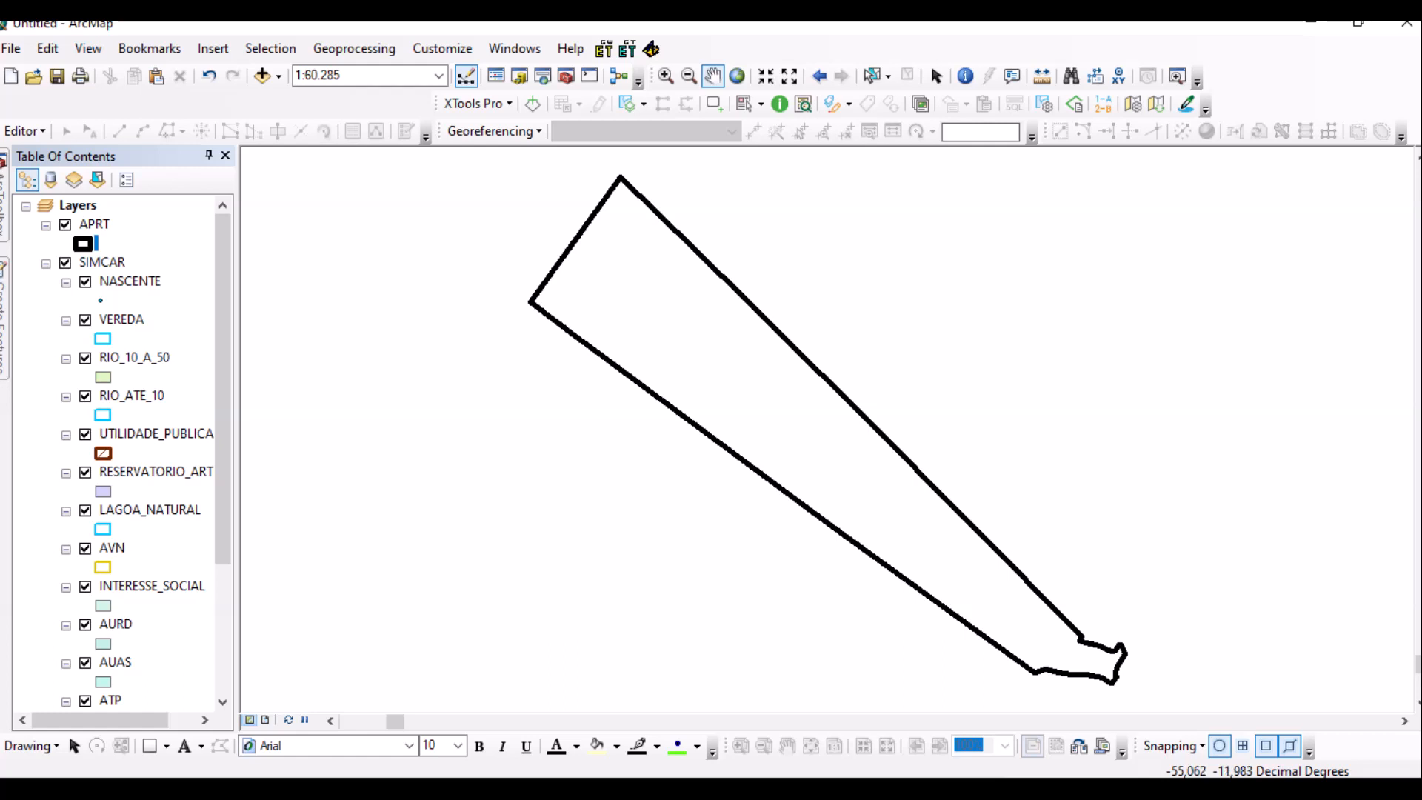
Load the TIF image past the coordinate system warning, then rearrange the XTools Pro and Georeferencing toolbars.
key(Return)
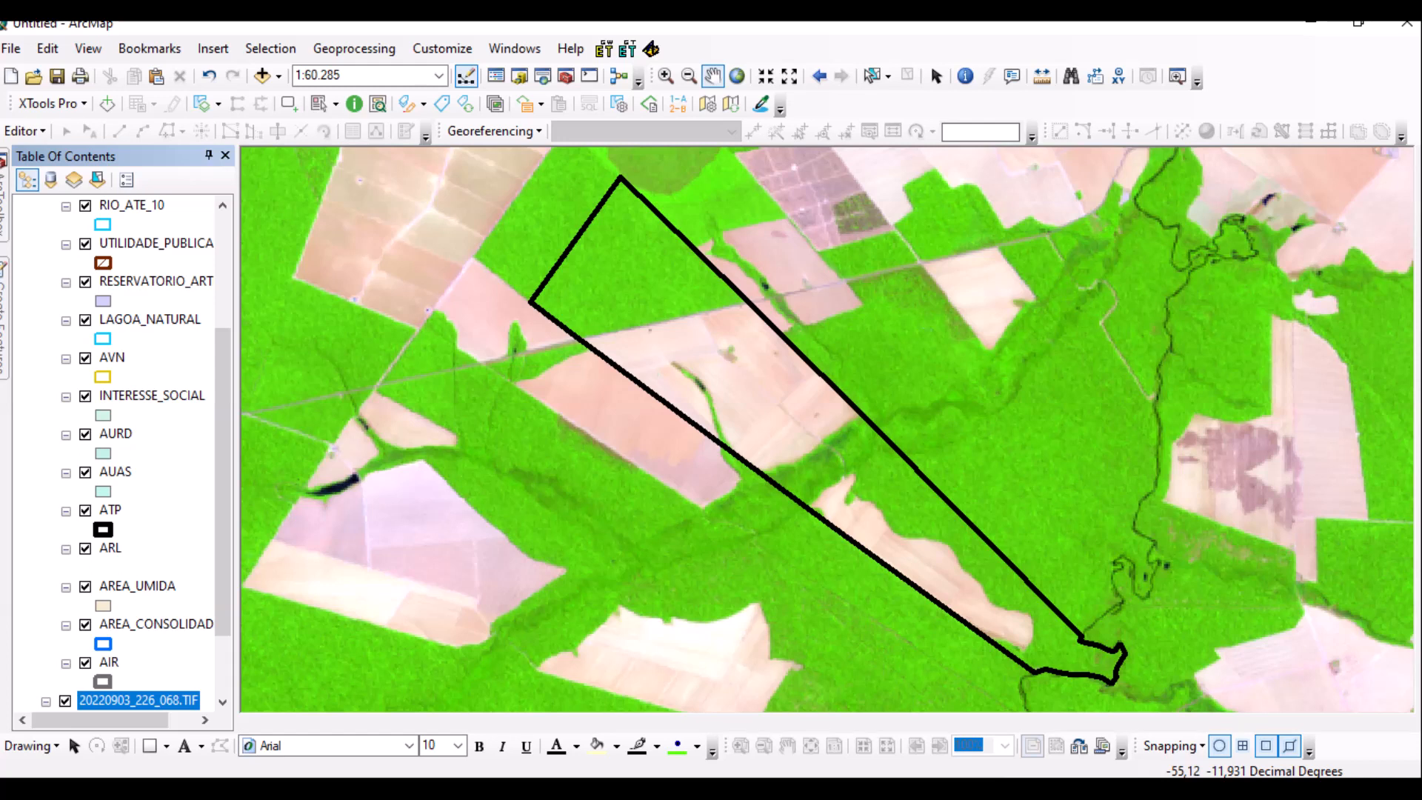
drag(9, 104, 712, 103)
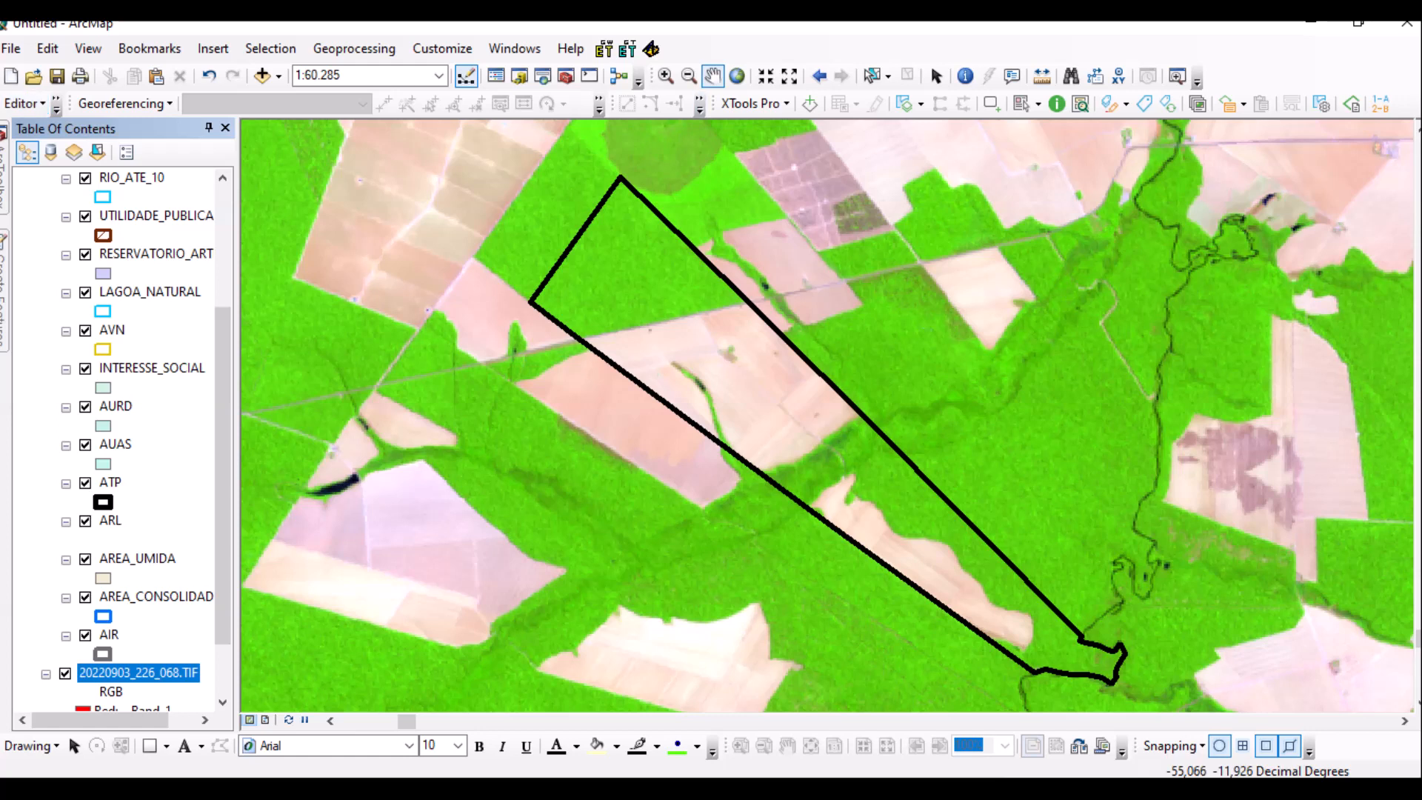
drag(714, 103, 423, 192)
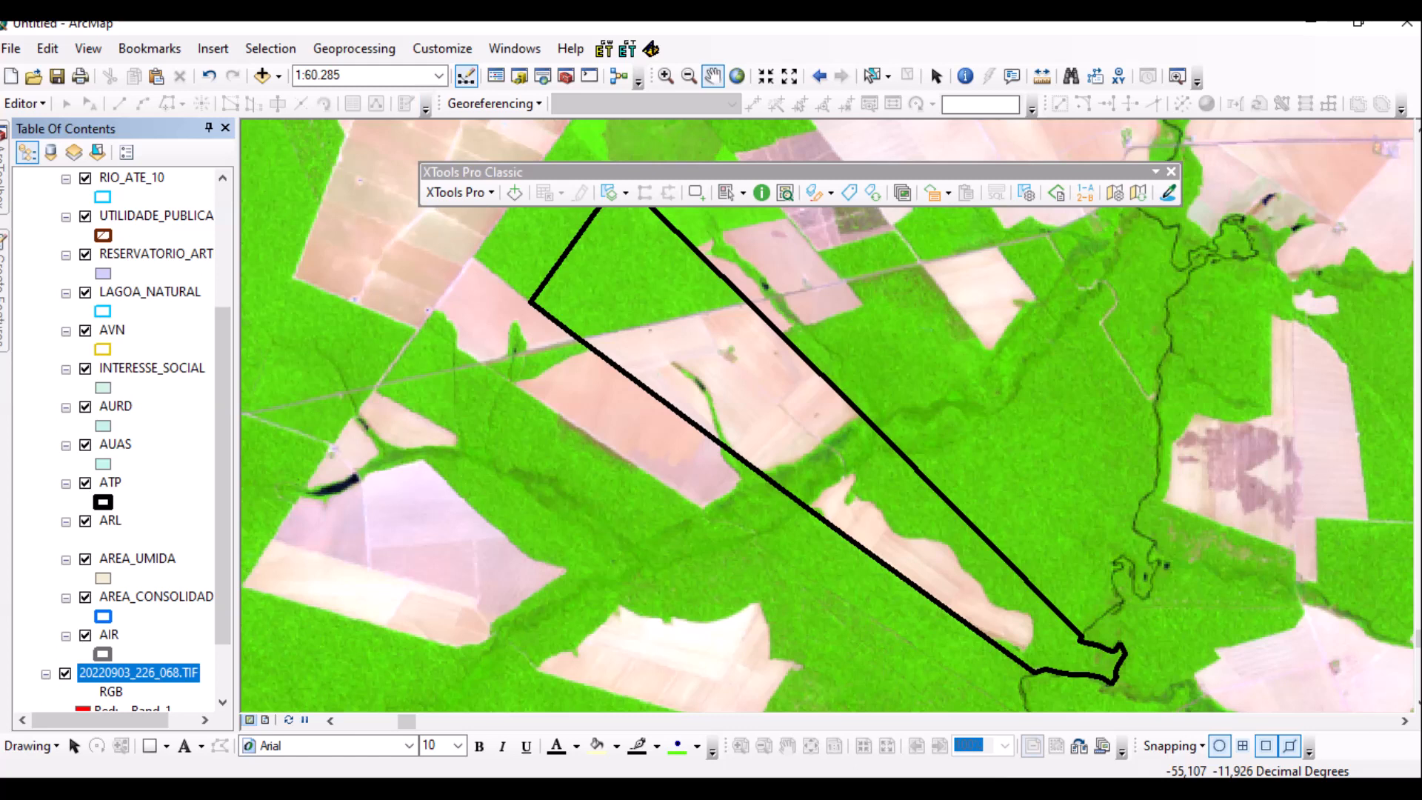
drag(441, 104, 4, 131)
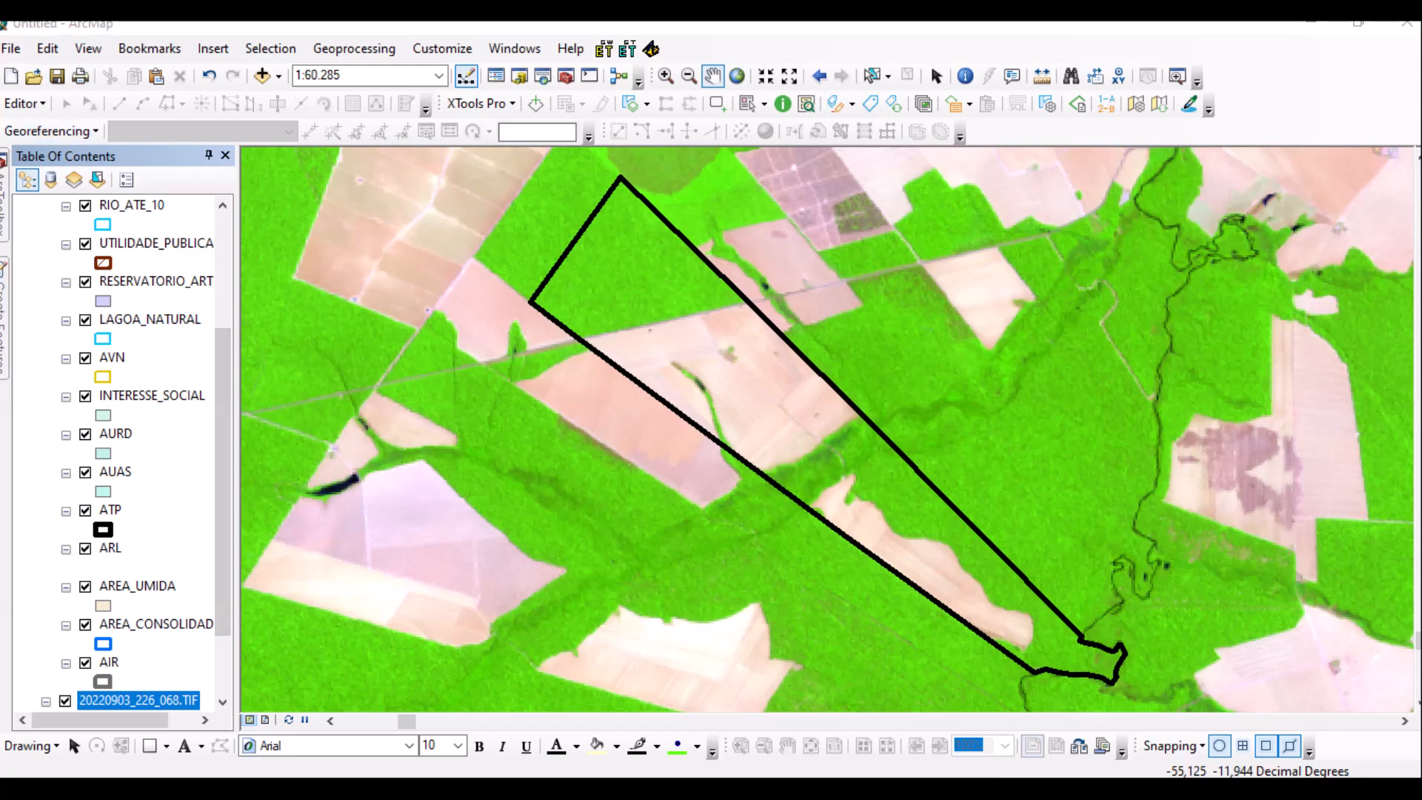
Save the map as 'SIMCAR FAZENDA SAO PAULO - IMAGEM 2022.mxd' after dismissing an email notification.
key(ctrl+s)
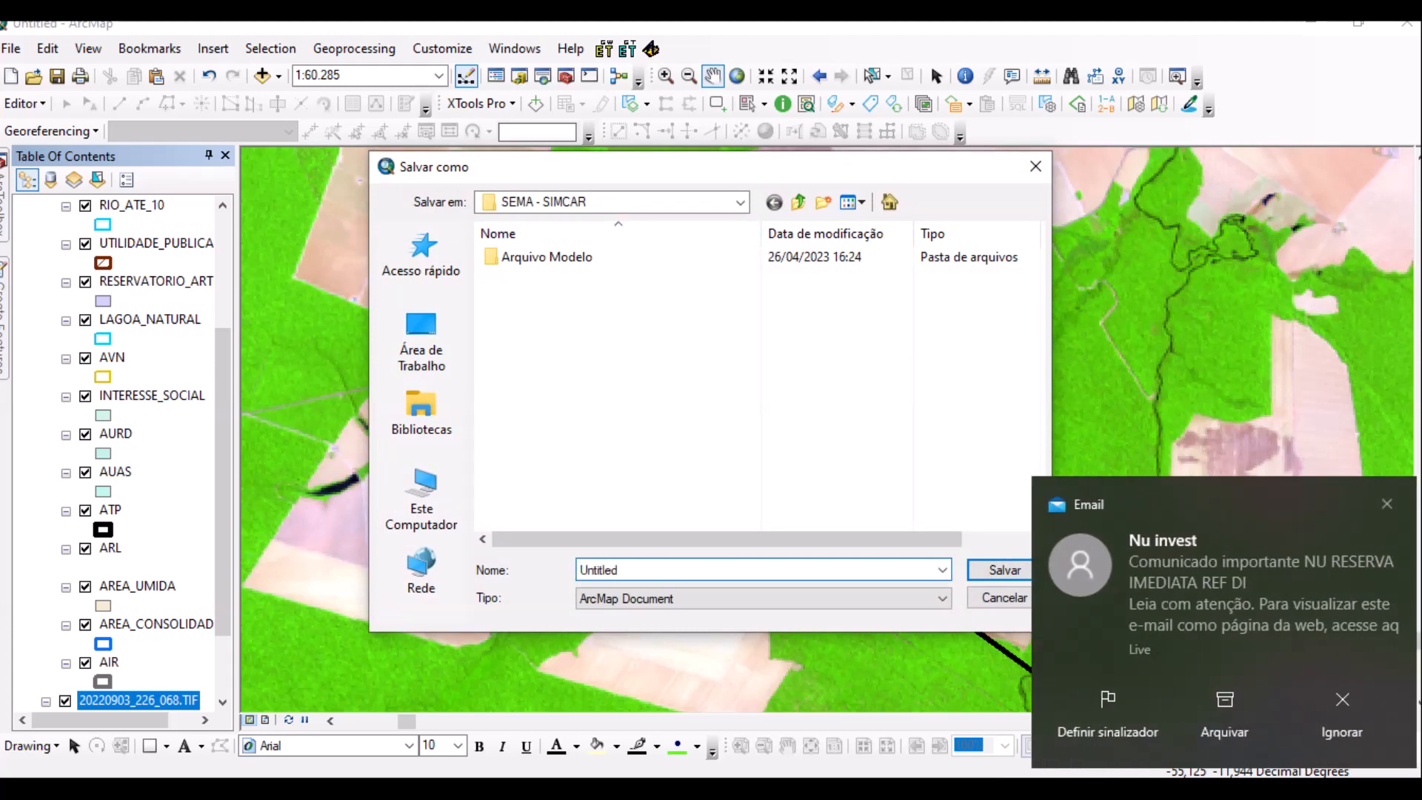
click(1341, 713)
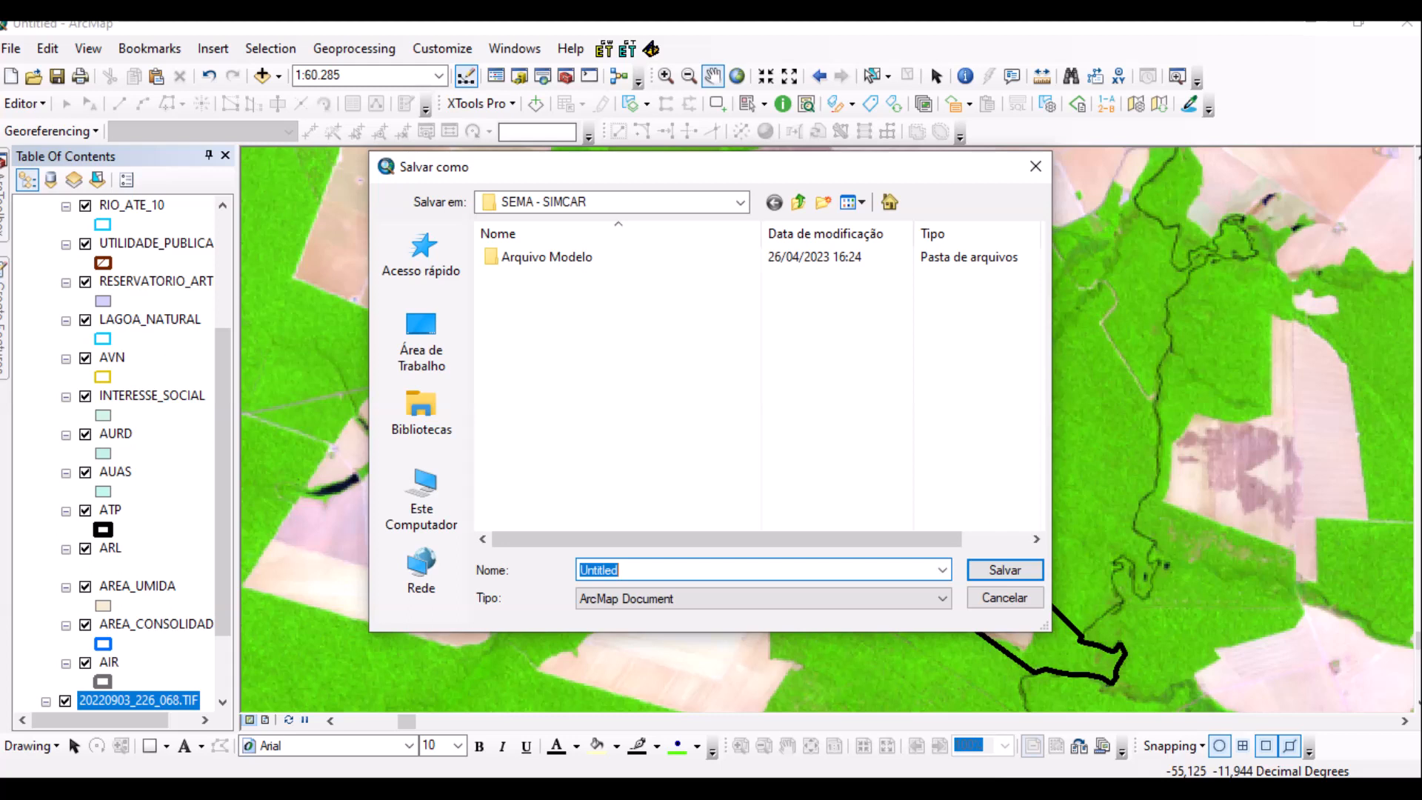
text(SIMCAR FAZENDA SAO)
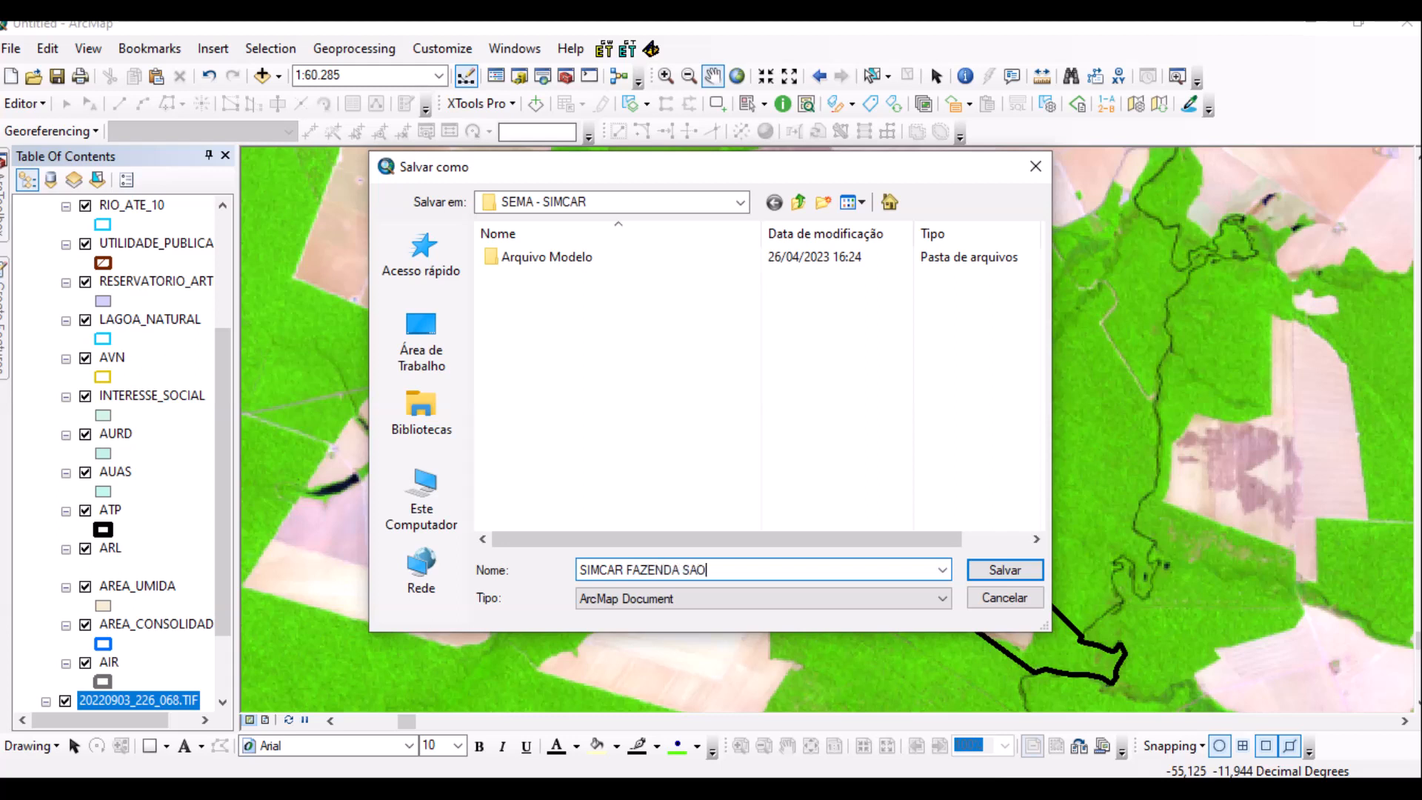
text( PAULO - IMAGEM 2022.mxd)
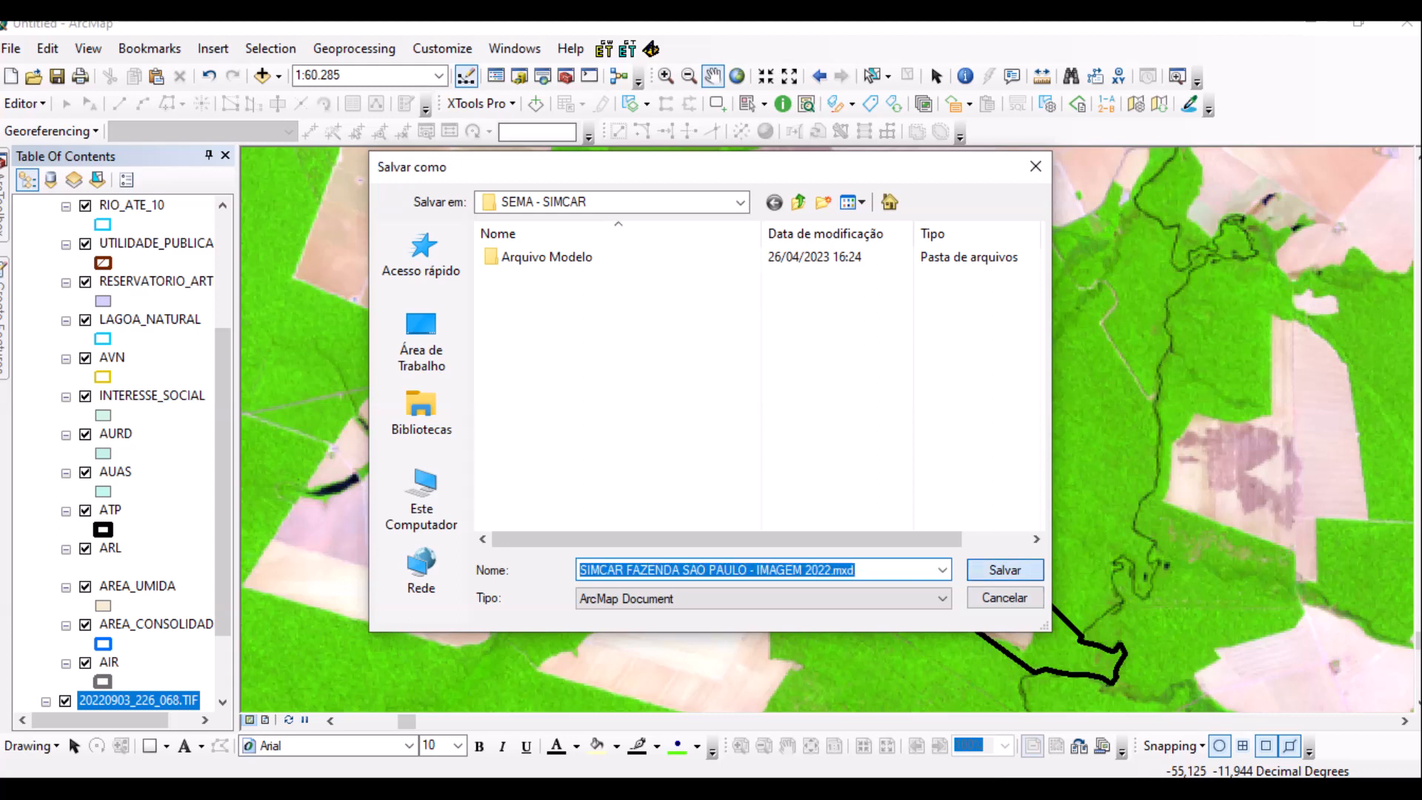
key(Return)
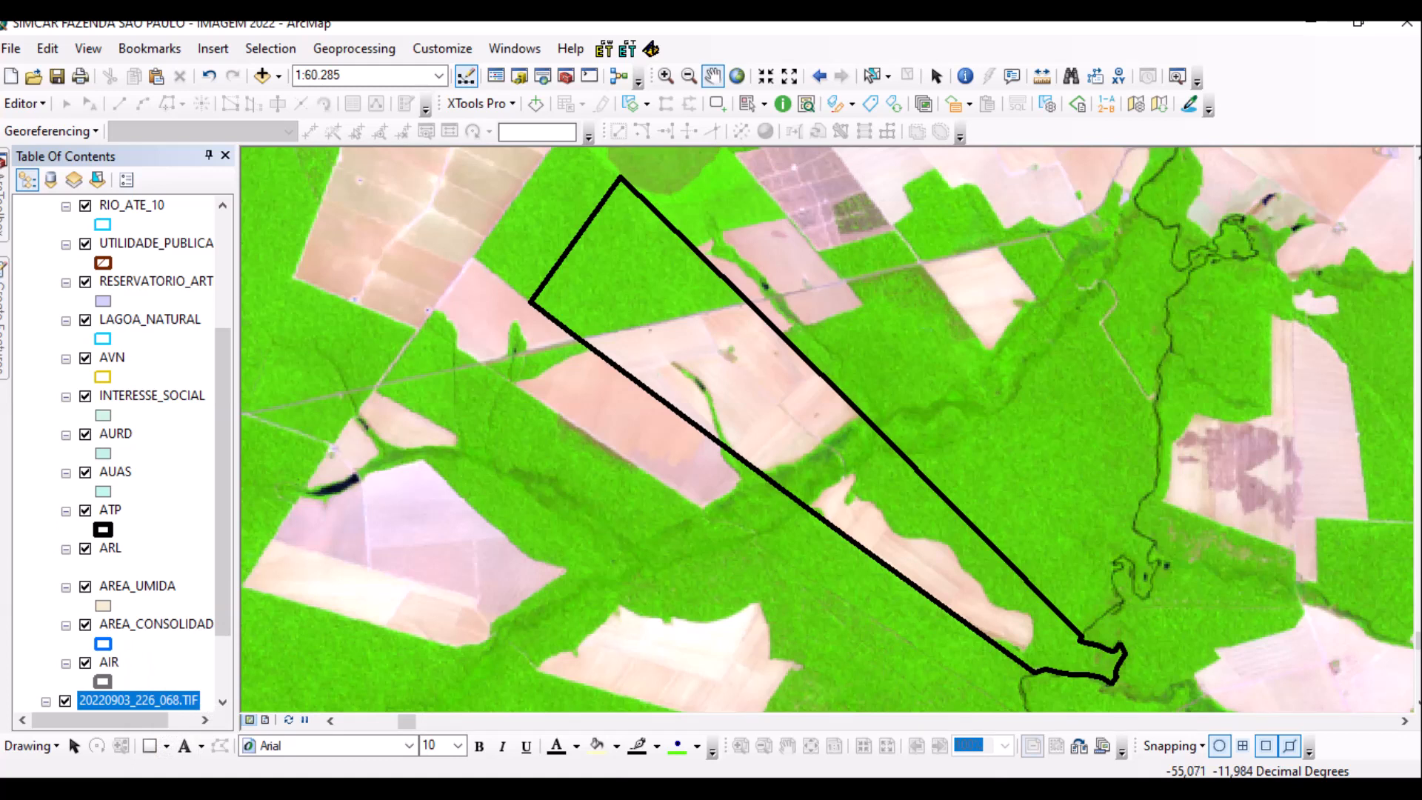
mouse_move(387, 791)
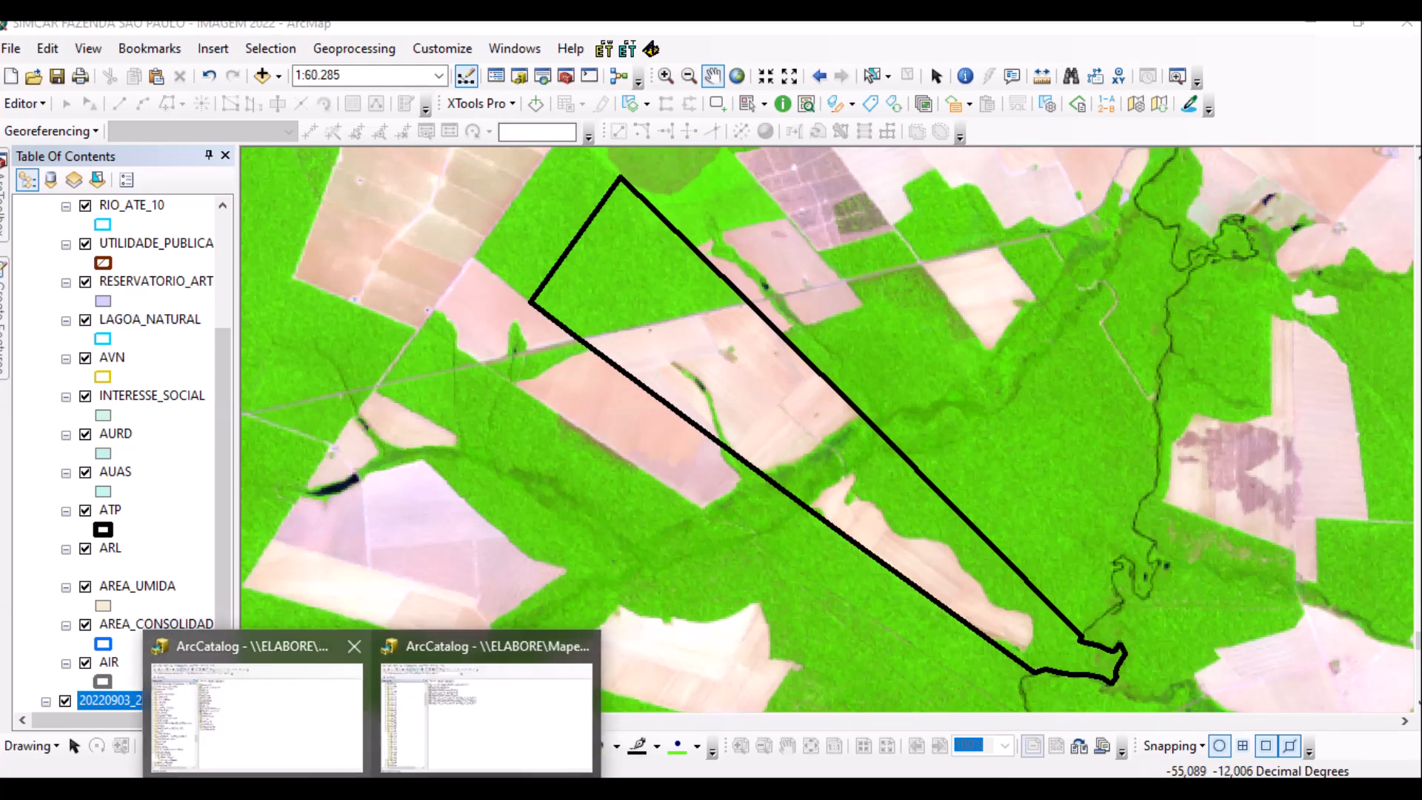
click(486, 711)
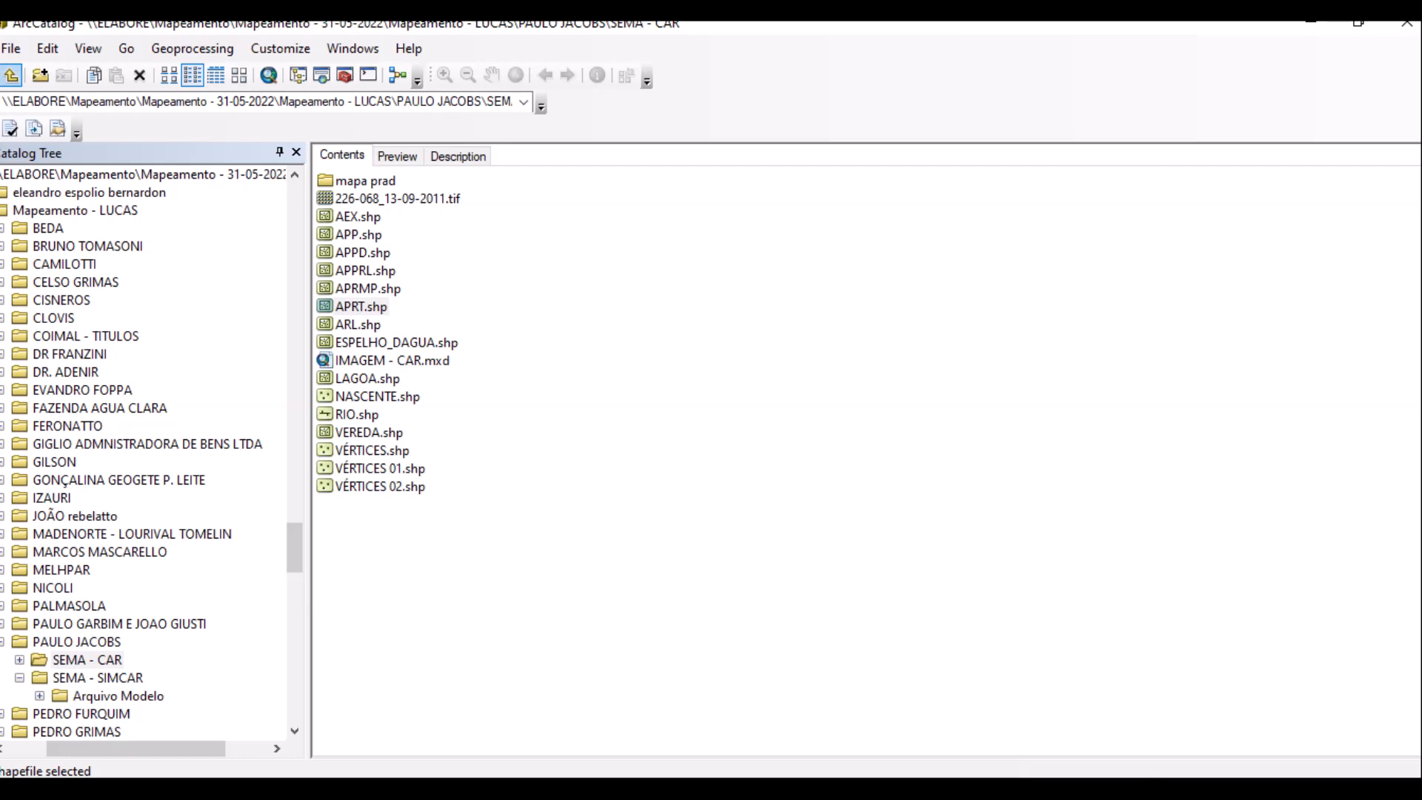
click(11, 75)
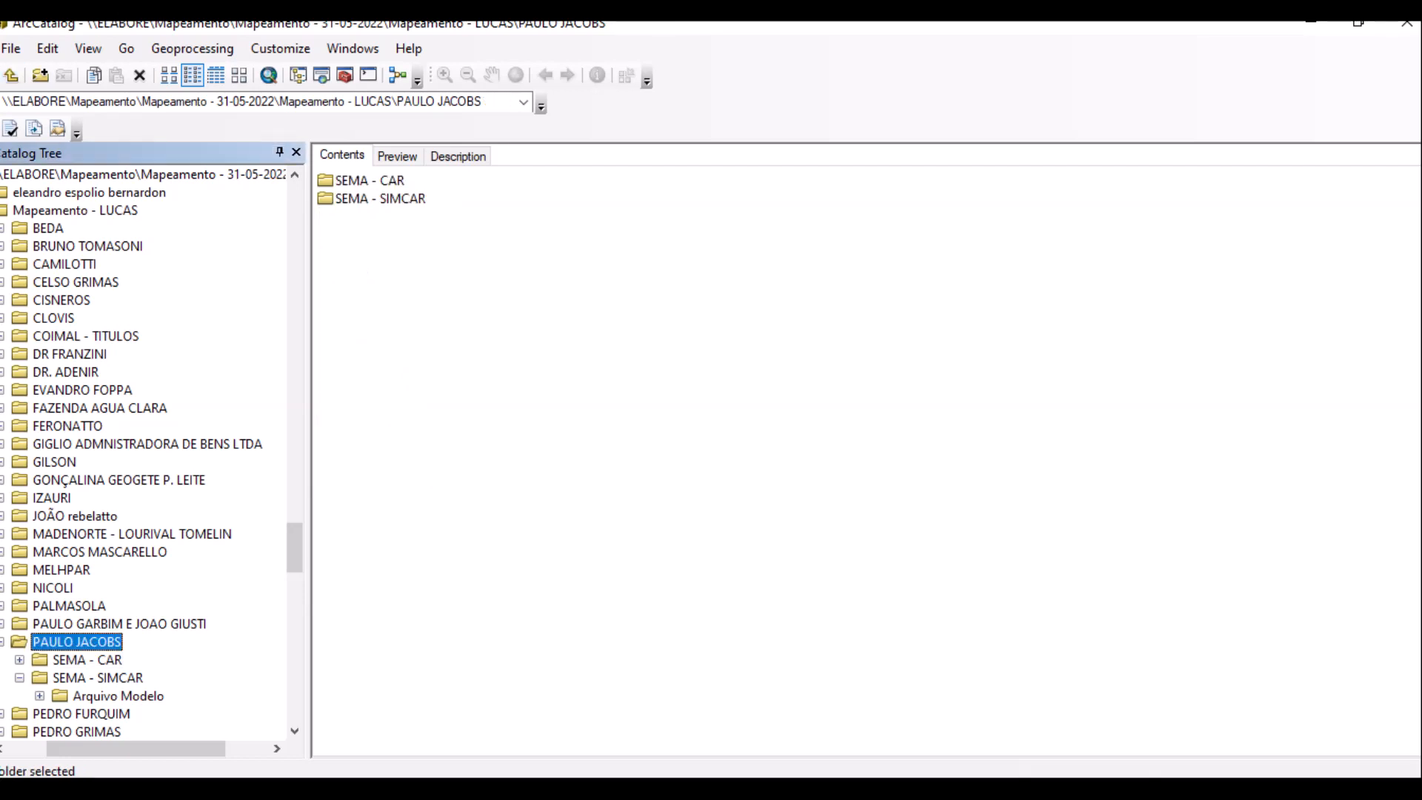
double_click(380, 199)
right_click(372, 228)
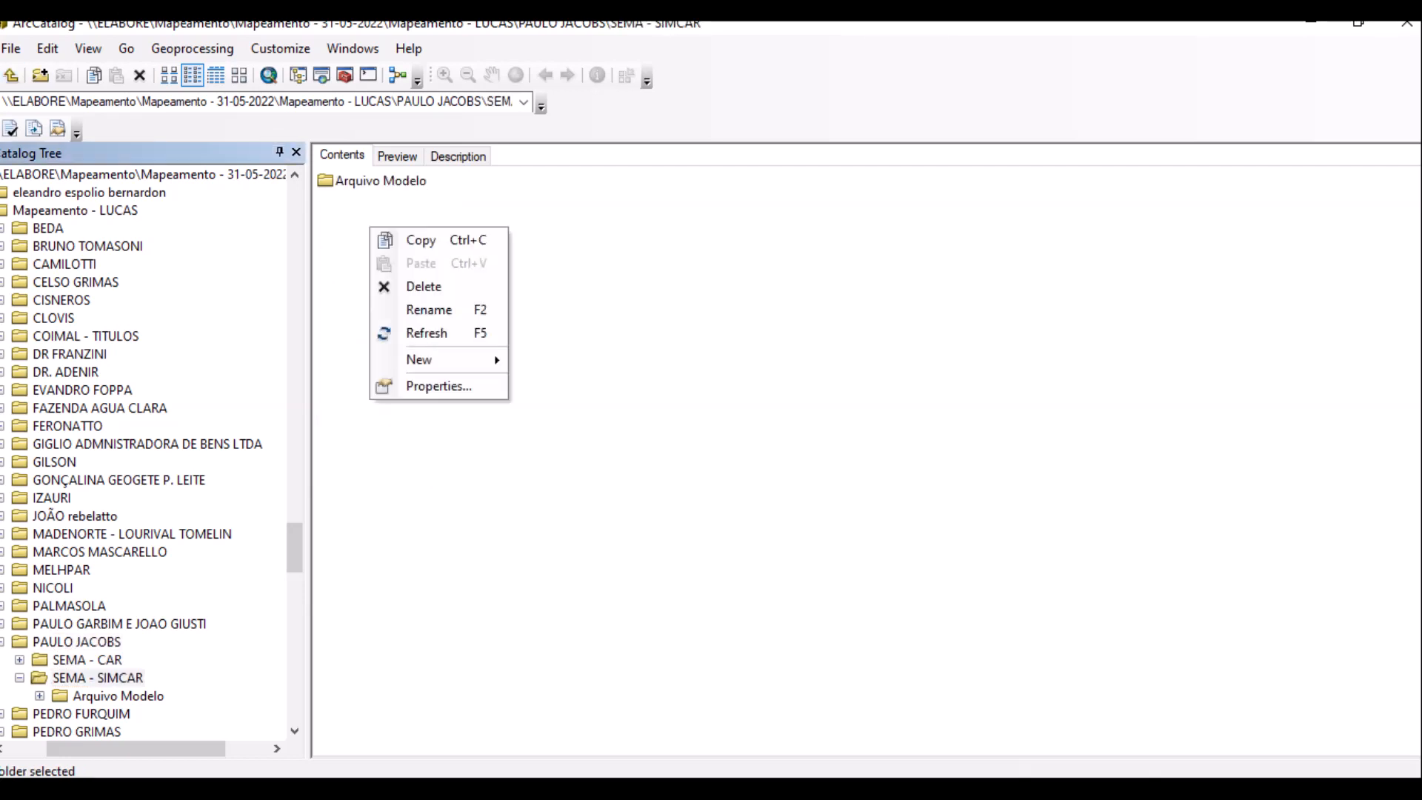
mouse_move(444, 360)
click(563, 361)
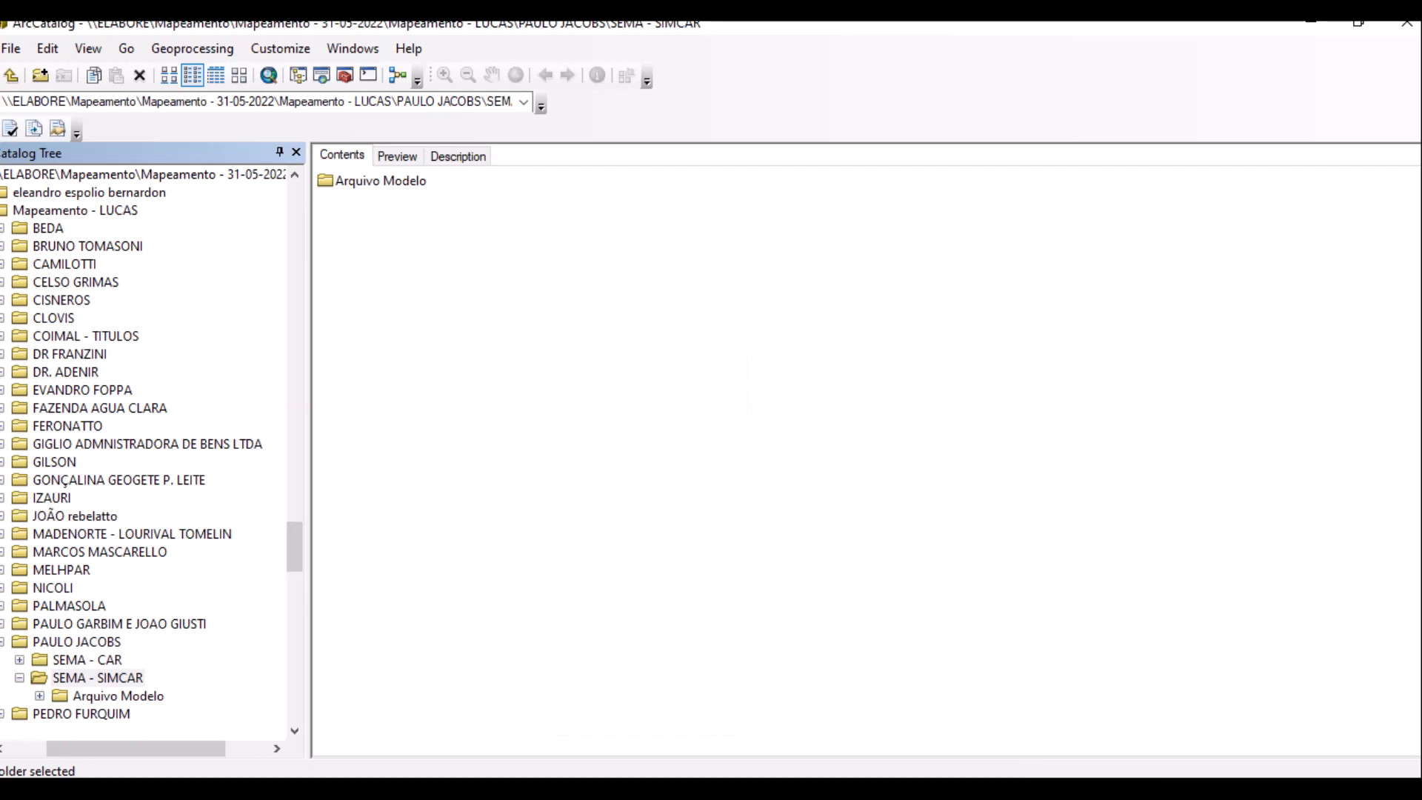
text(ARQ)
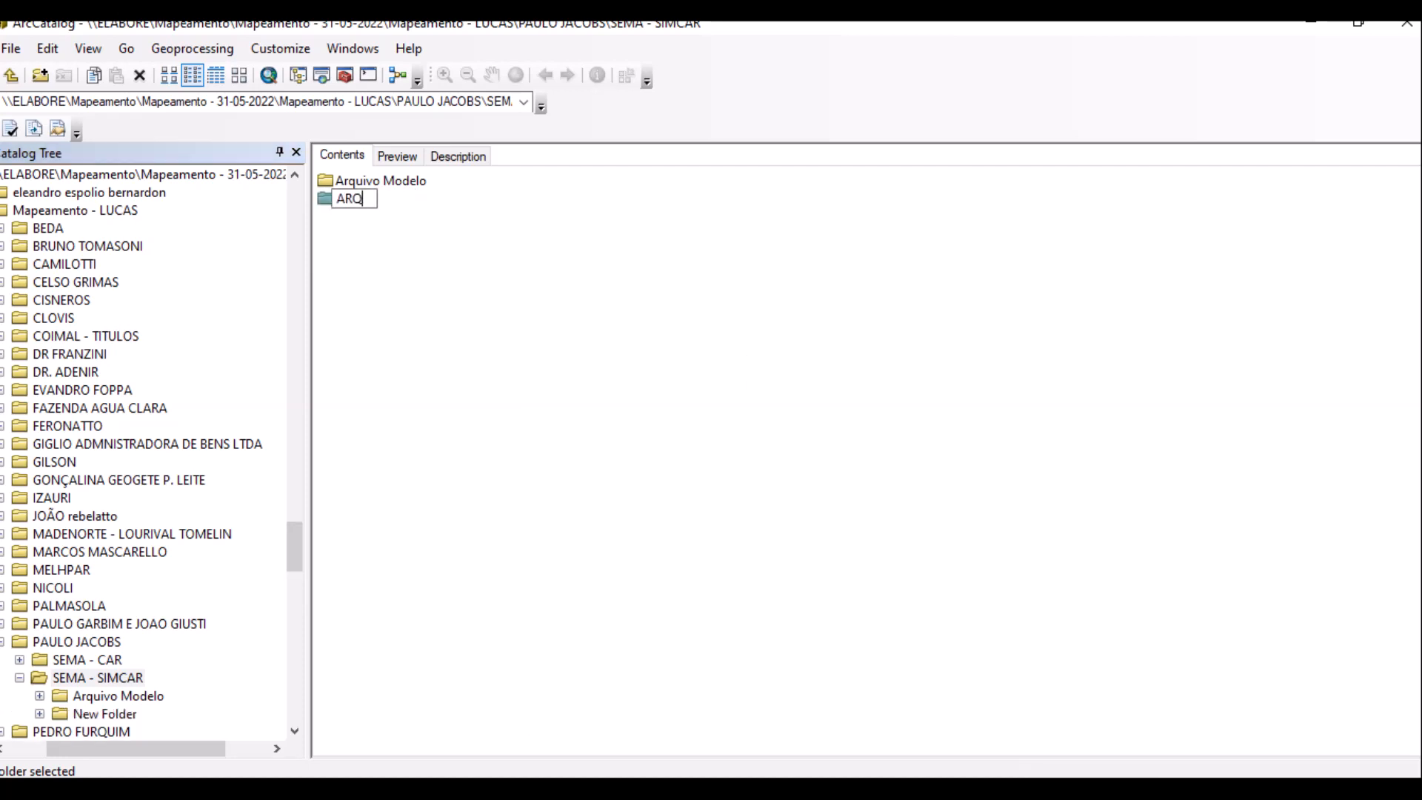
text(UIVOS)
key(Return)
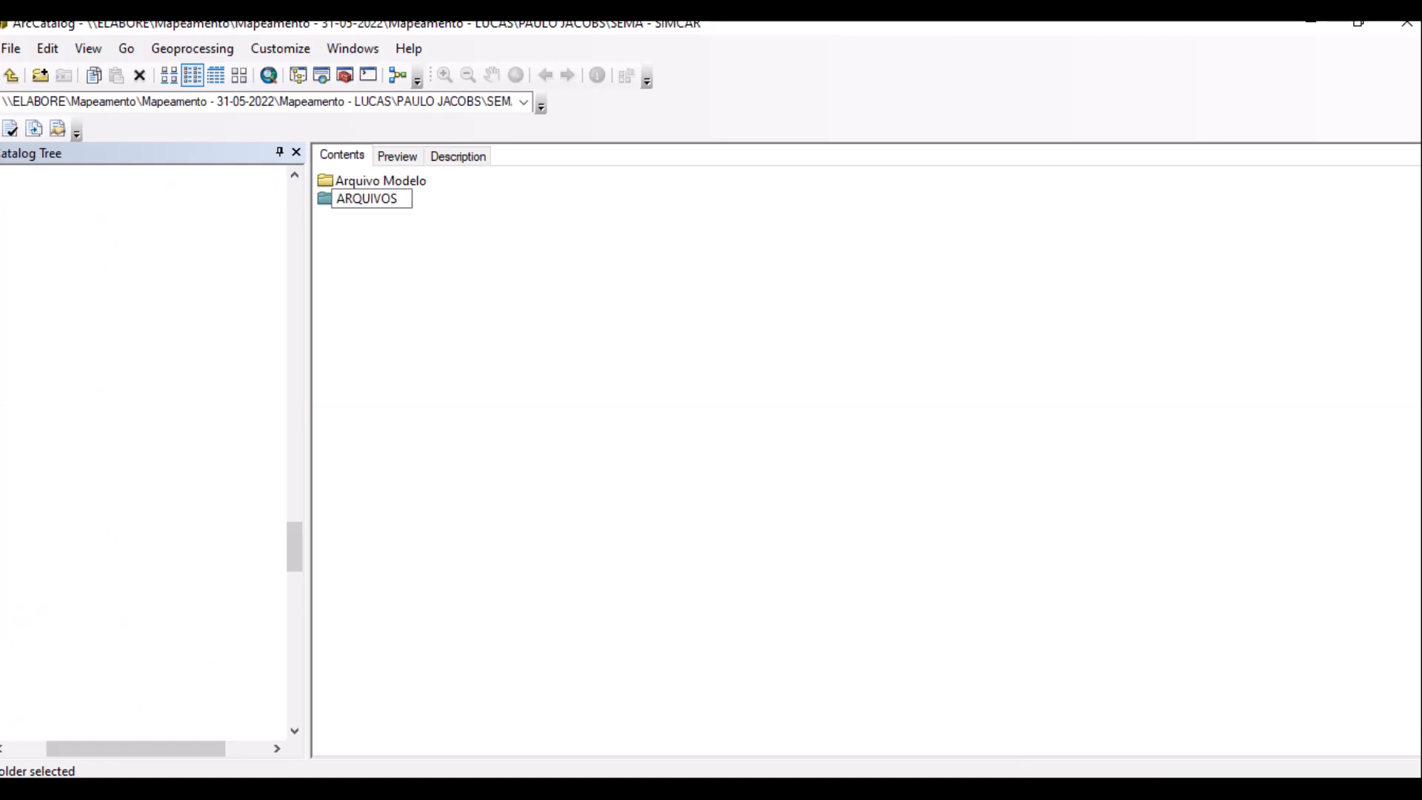
Start a new Polyline shapefile named RIO in the ARQUIVOS folder.
key(Return)
right_click(402, 287)
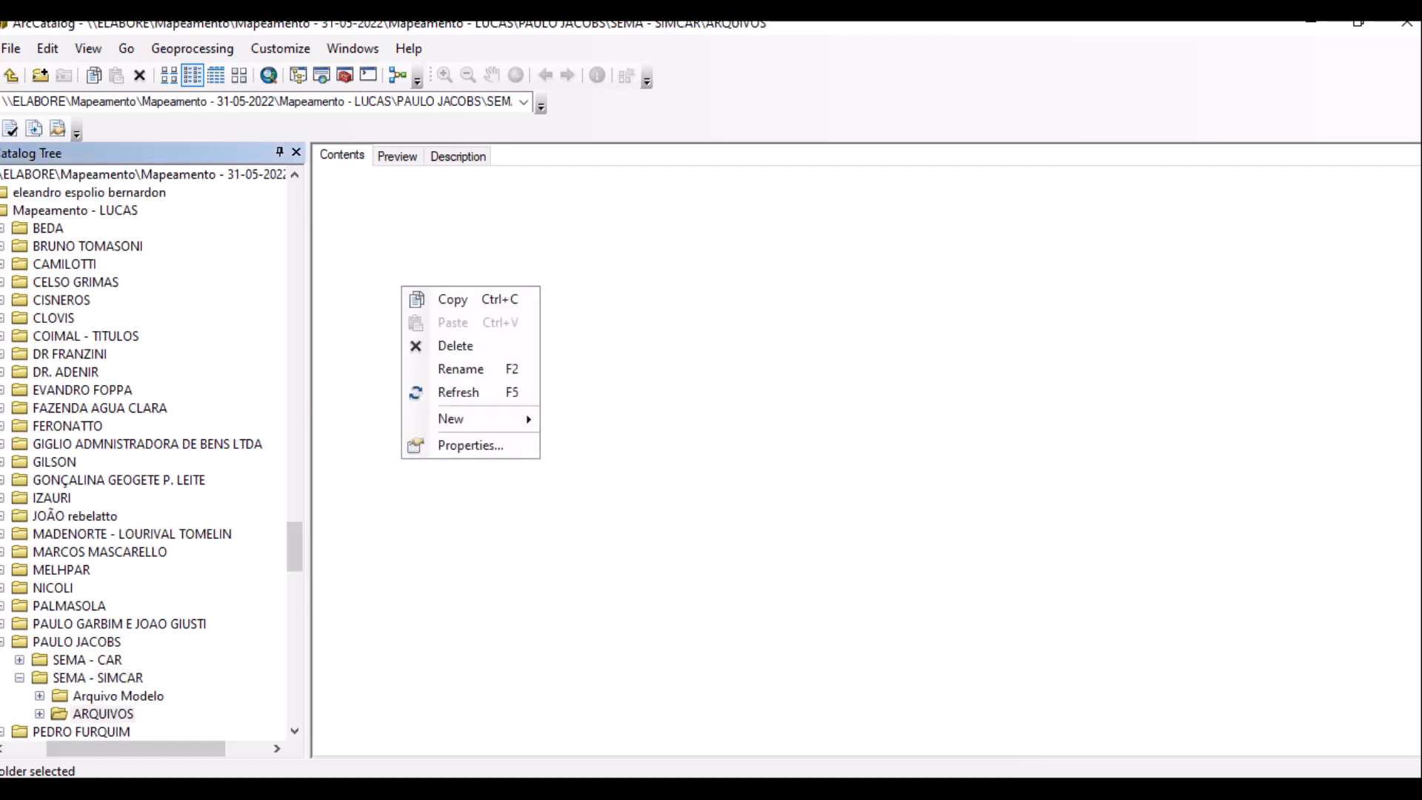
mouse_move(473, 419)
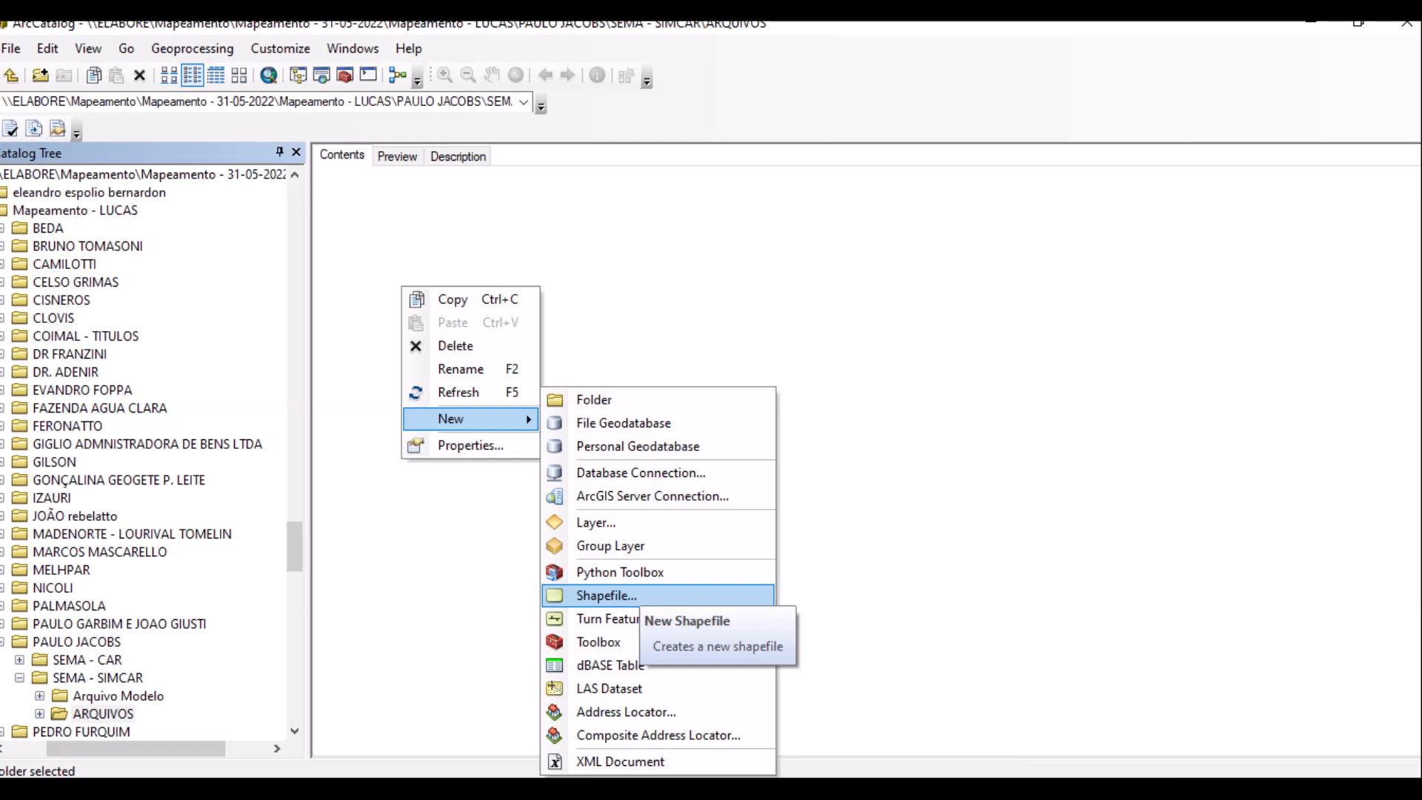
click(605, 595)
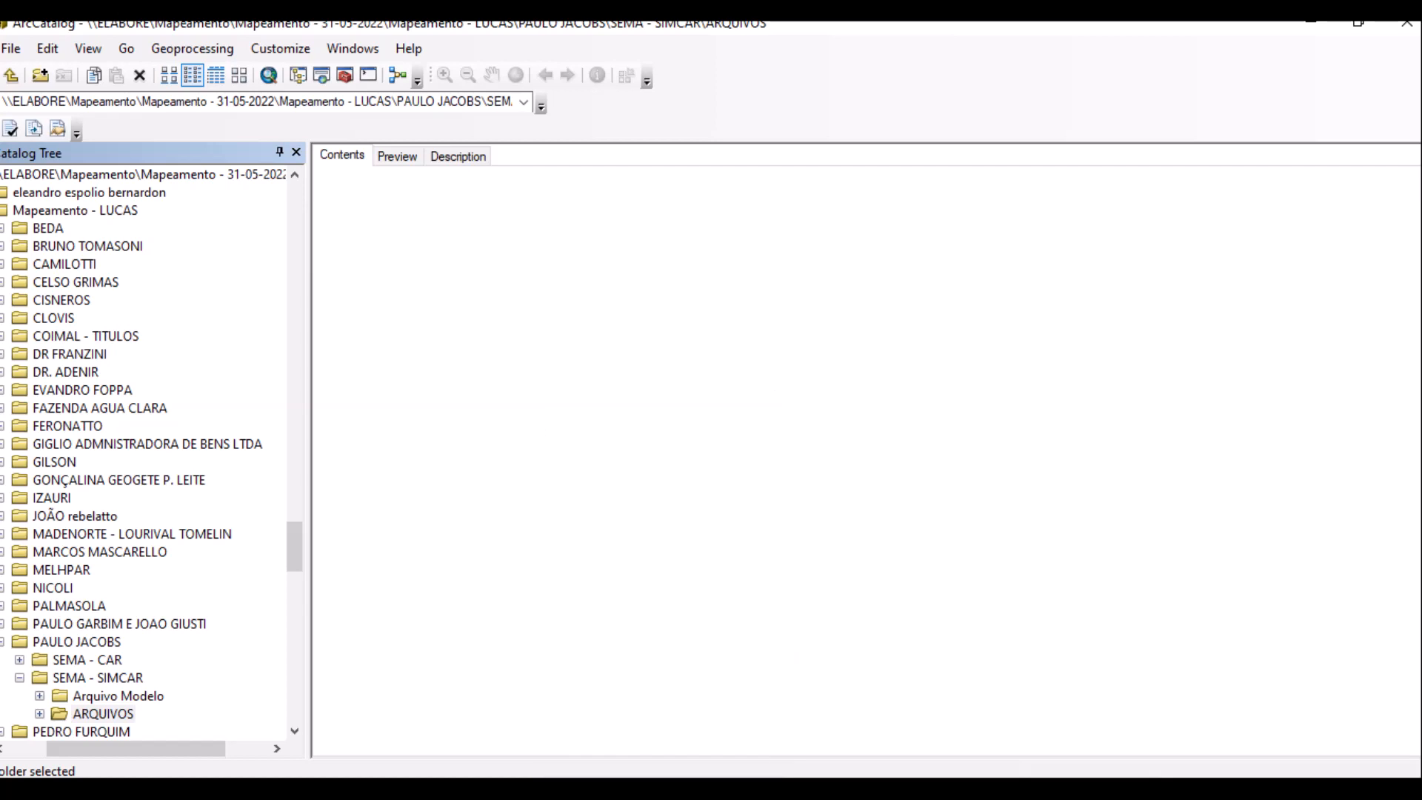
text(RIO)
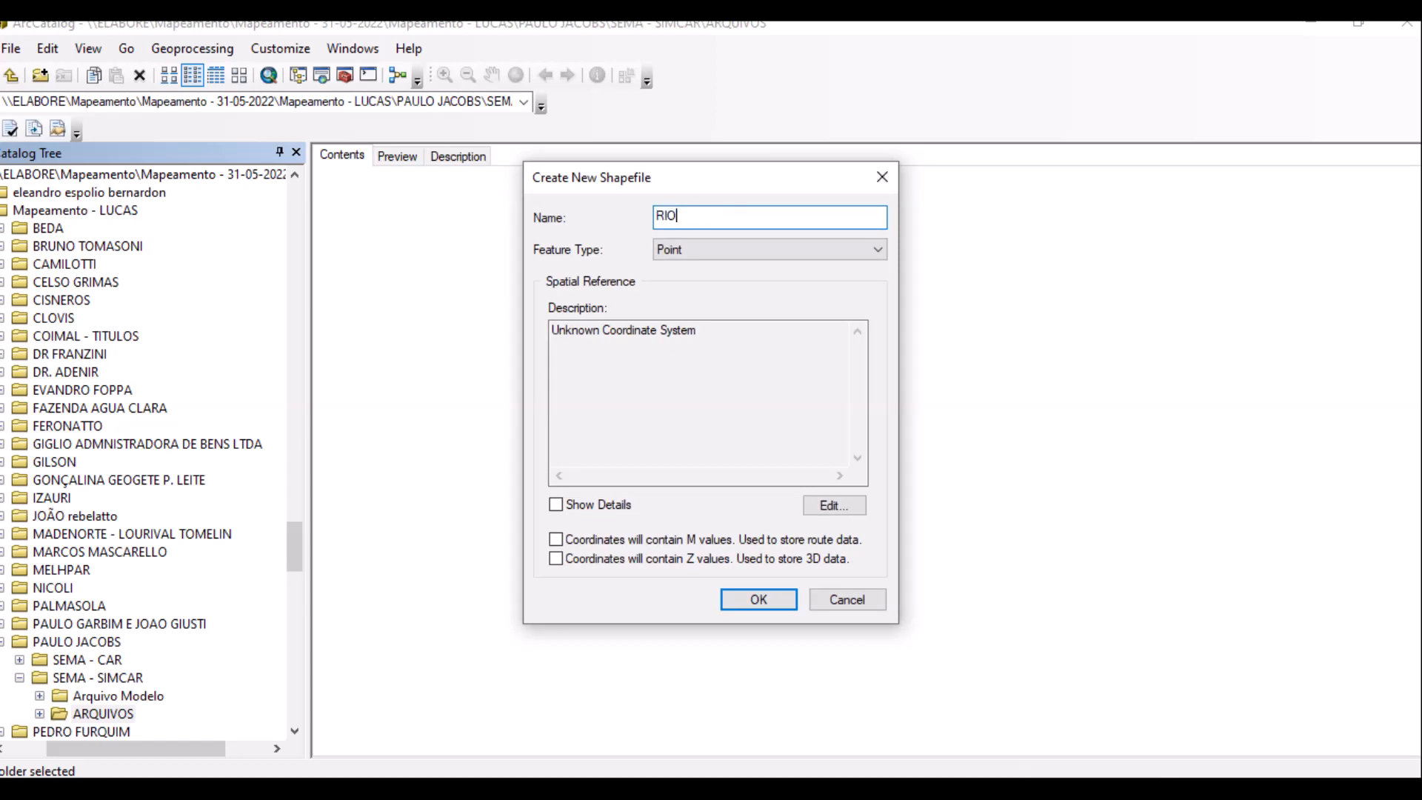
click(770, 249)
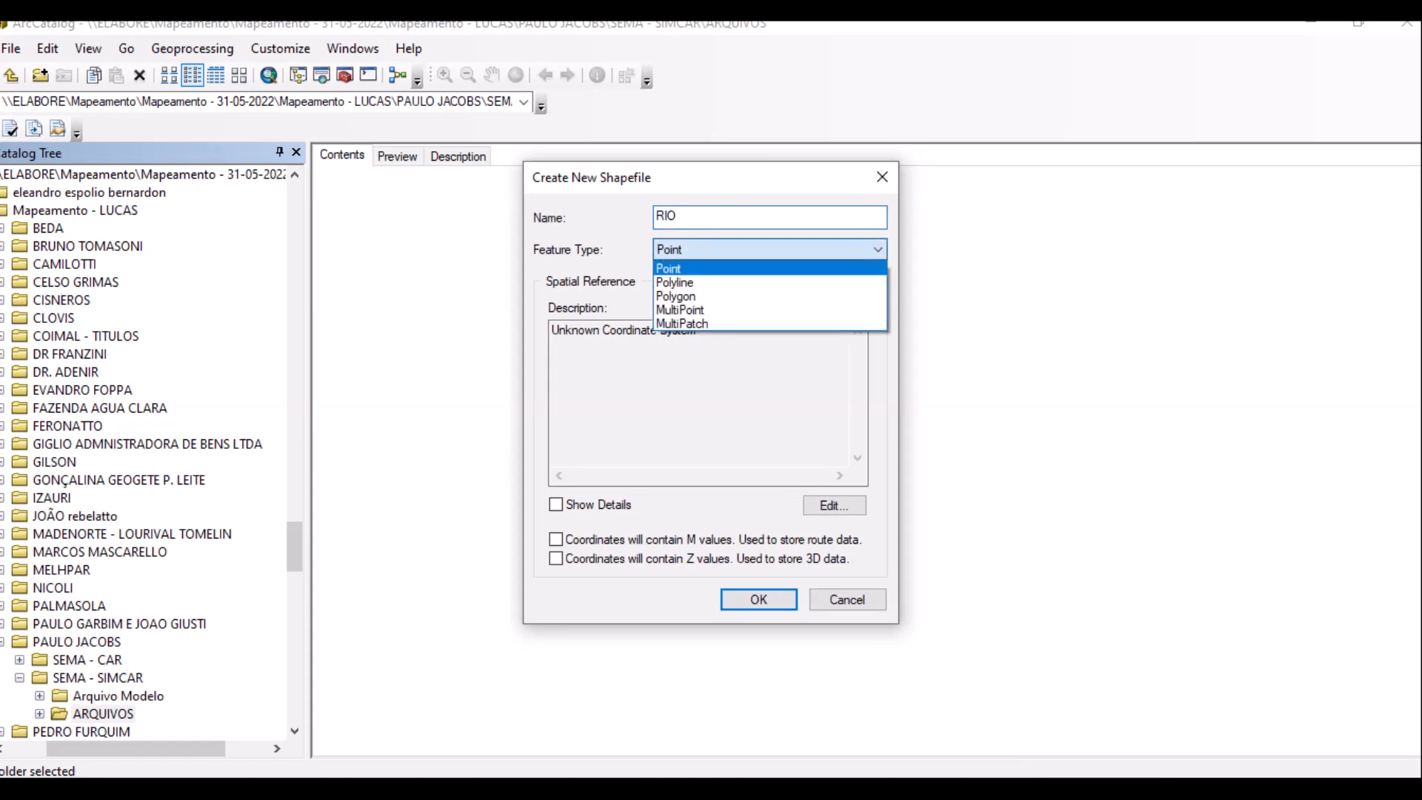
key(Return)
Give RIO the SIRGAS_2000_UTM_Zone_21S coordinate system, create it, and return to ArcMap.
key(Tab)
key(Tab)
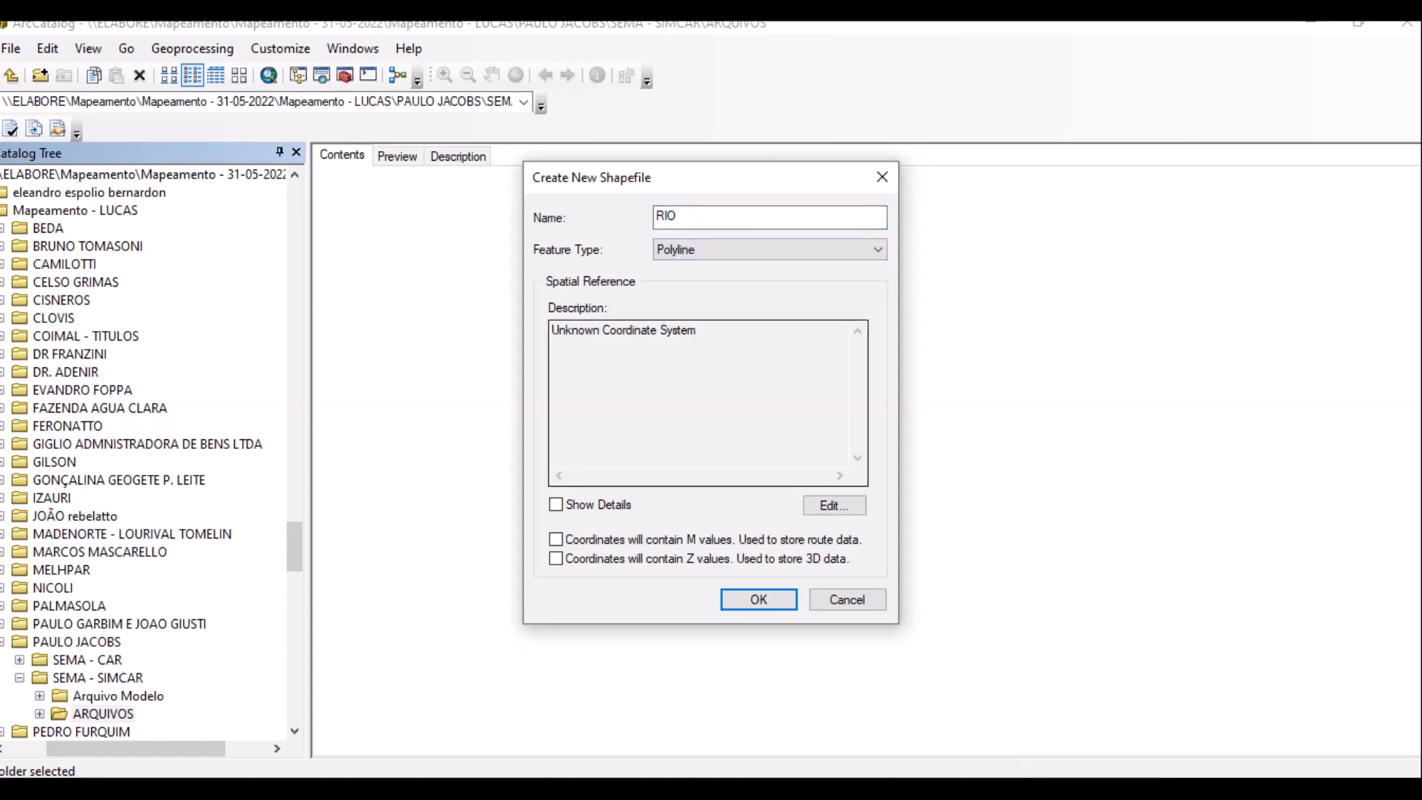
key(Return)
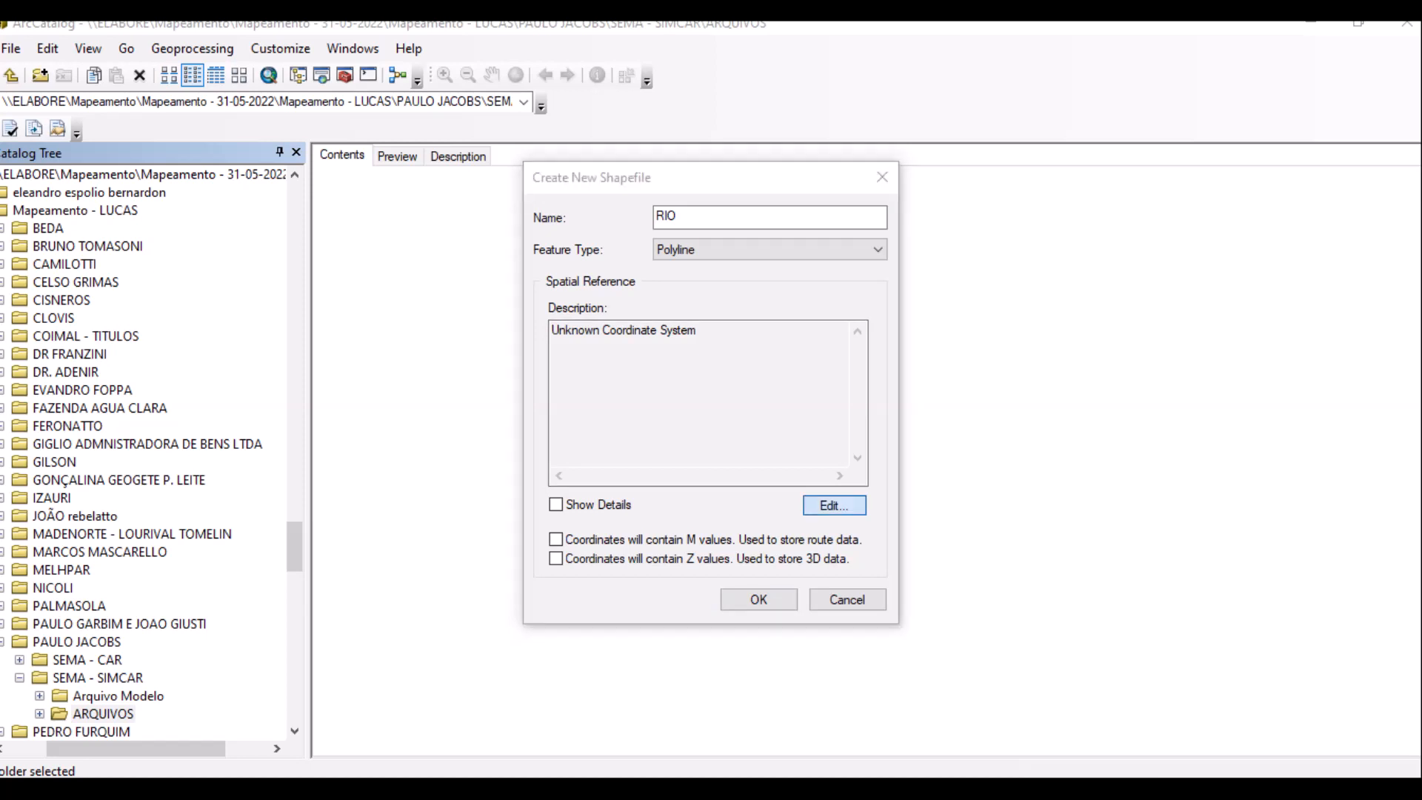
click(642, 276)
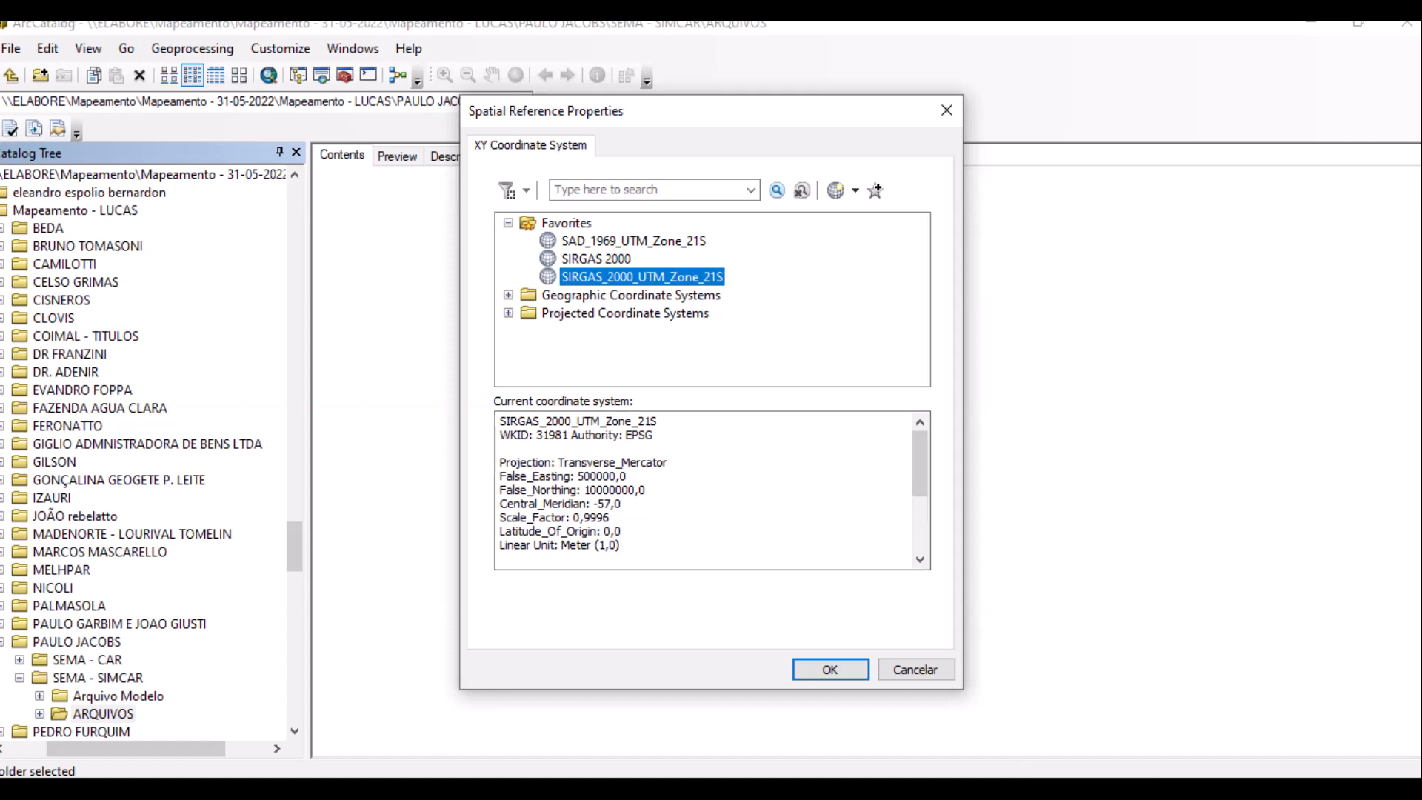
key(Return)
click(758, 599)
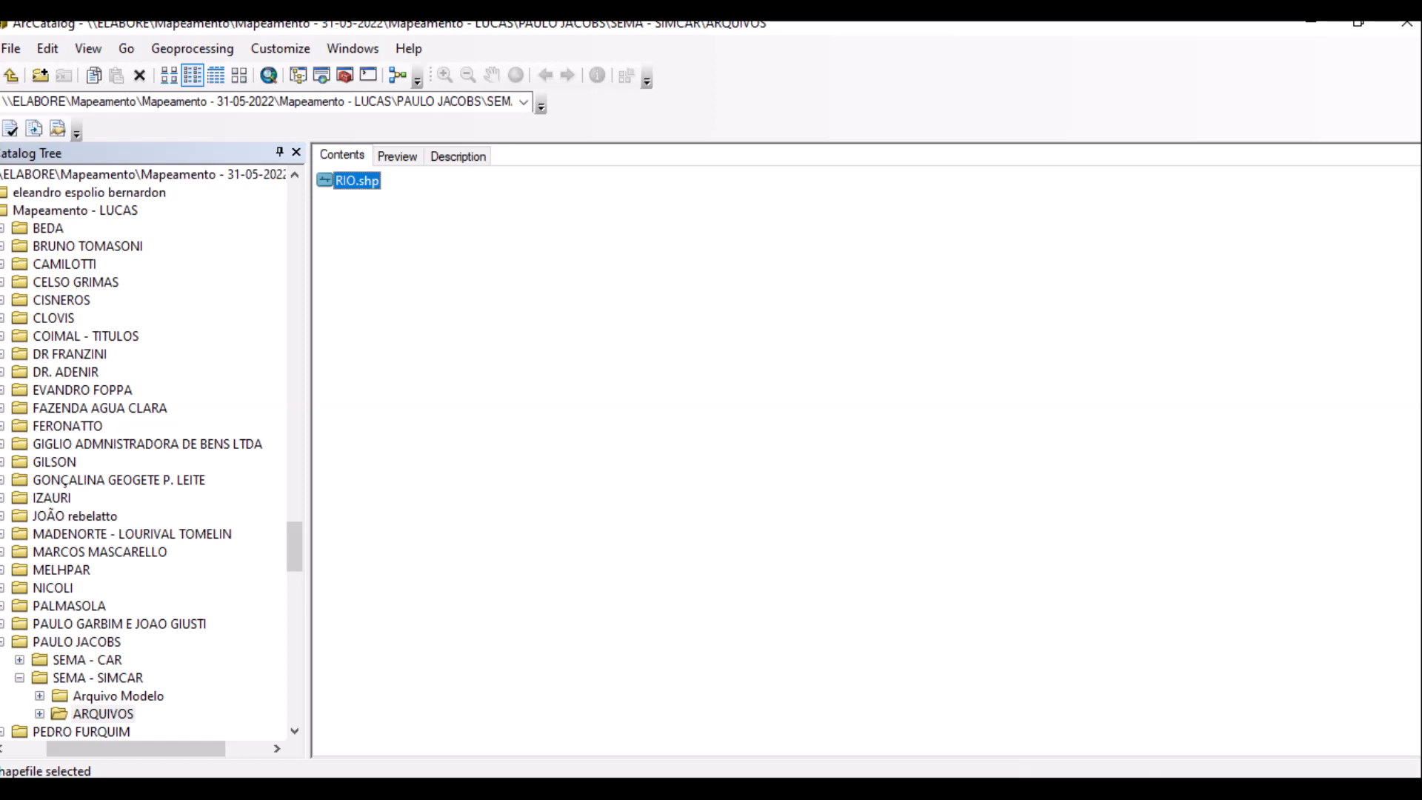
key(alt+Tab)
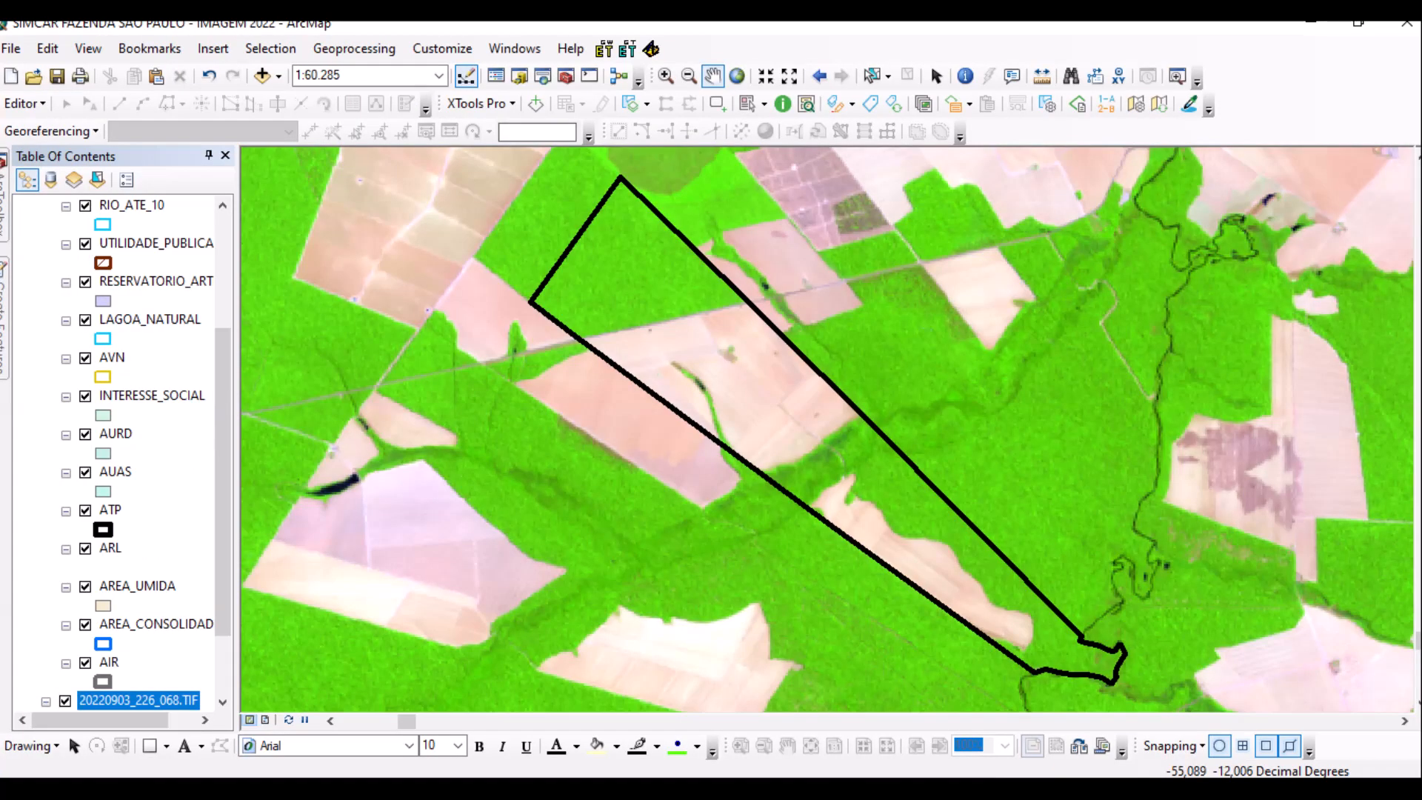
Choose Start Editing from the Editor toolbar menu.
scroll(123, 445, up, 3)
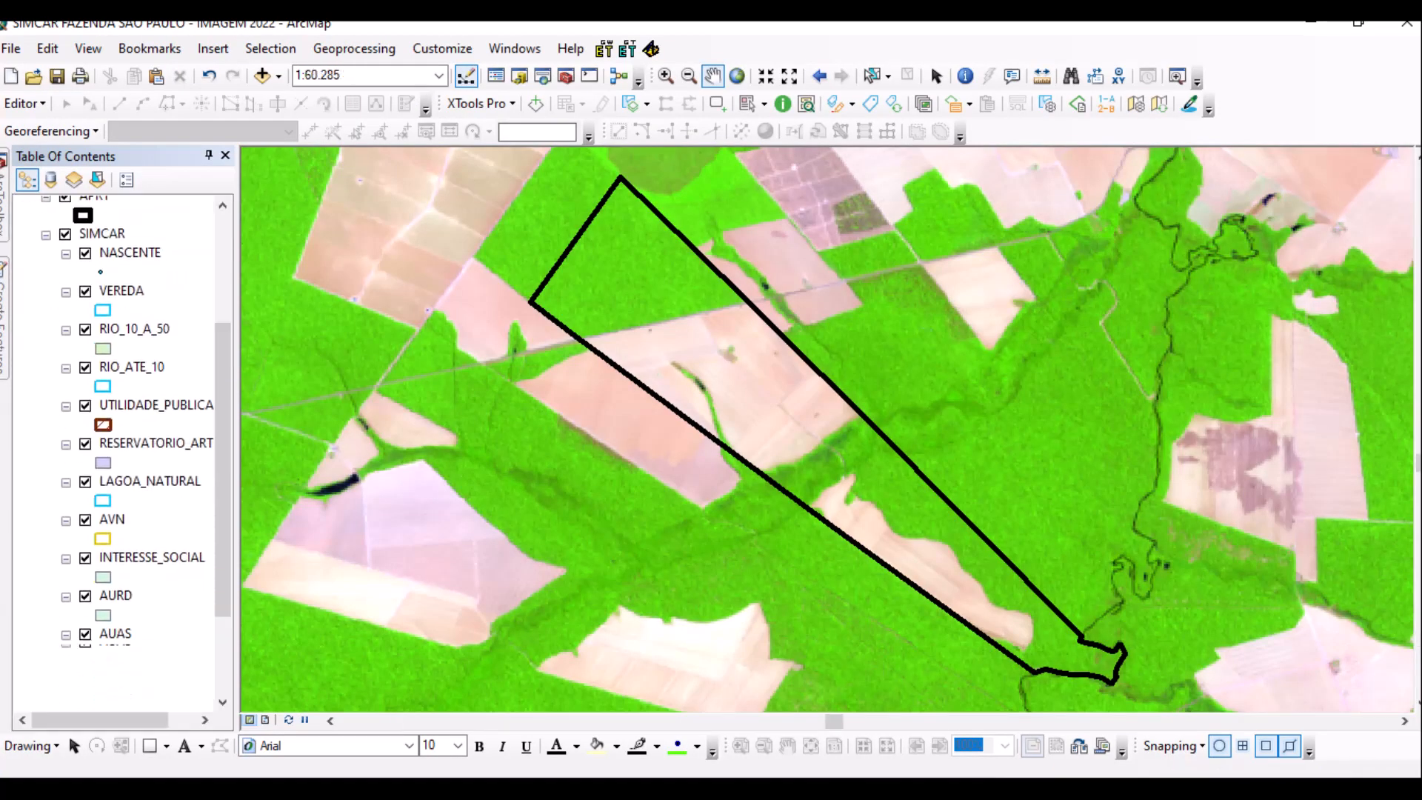
scroll(123, 445, down, 2)
scroll(122, 444, up, 4)
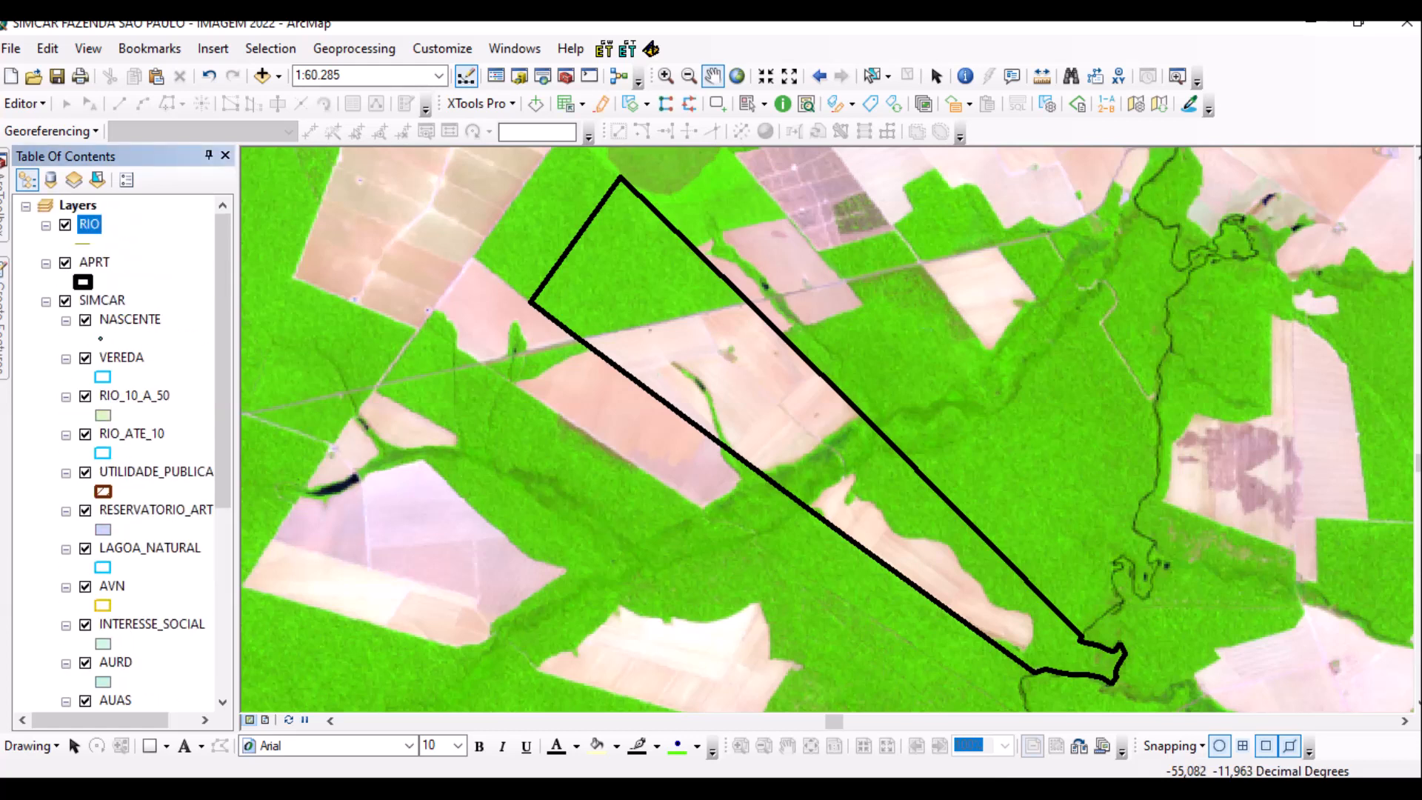
click(25, 103)
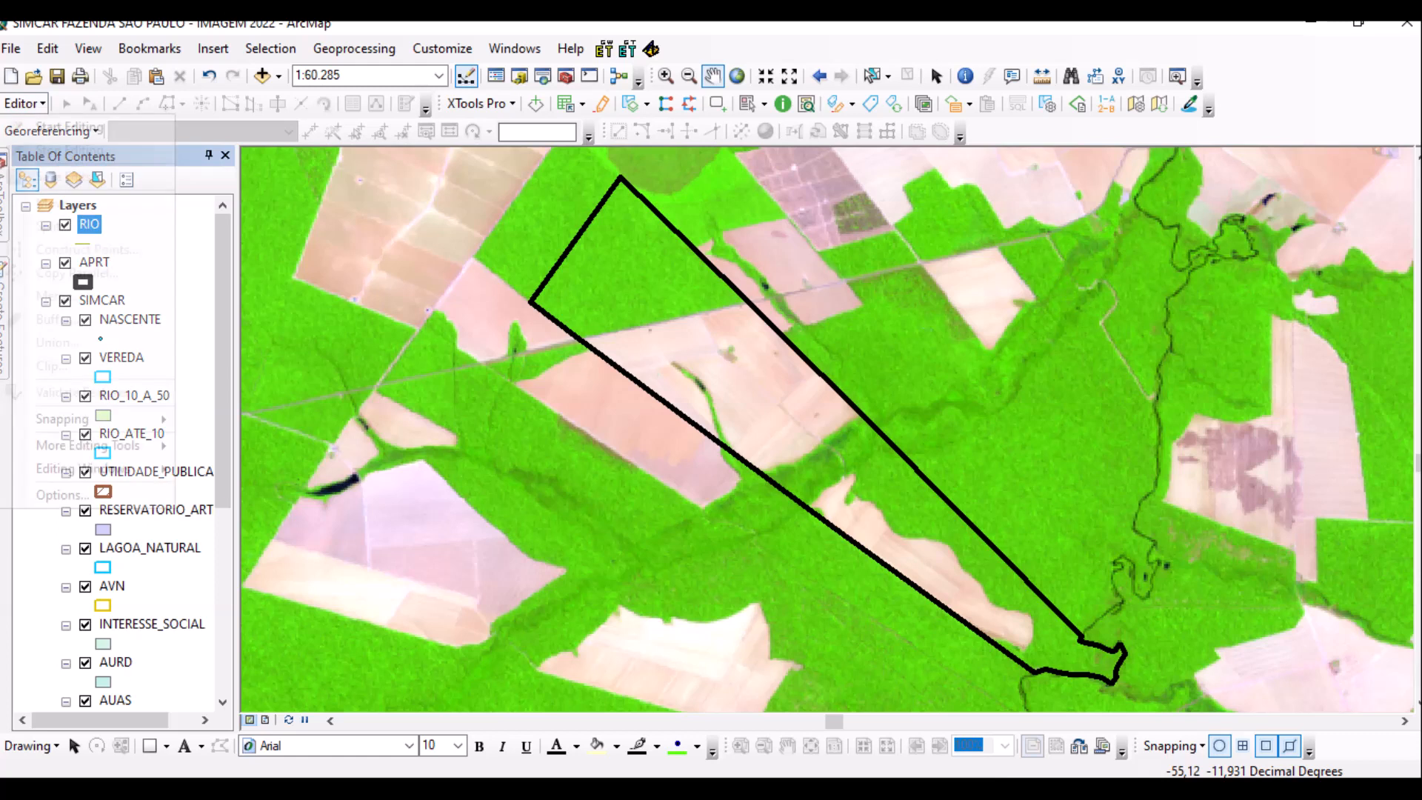
click(44, 121)
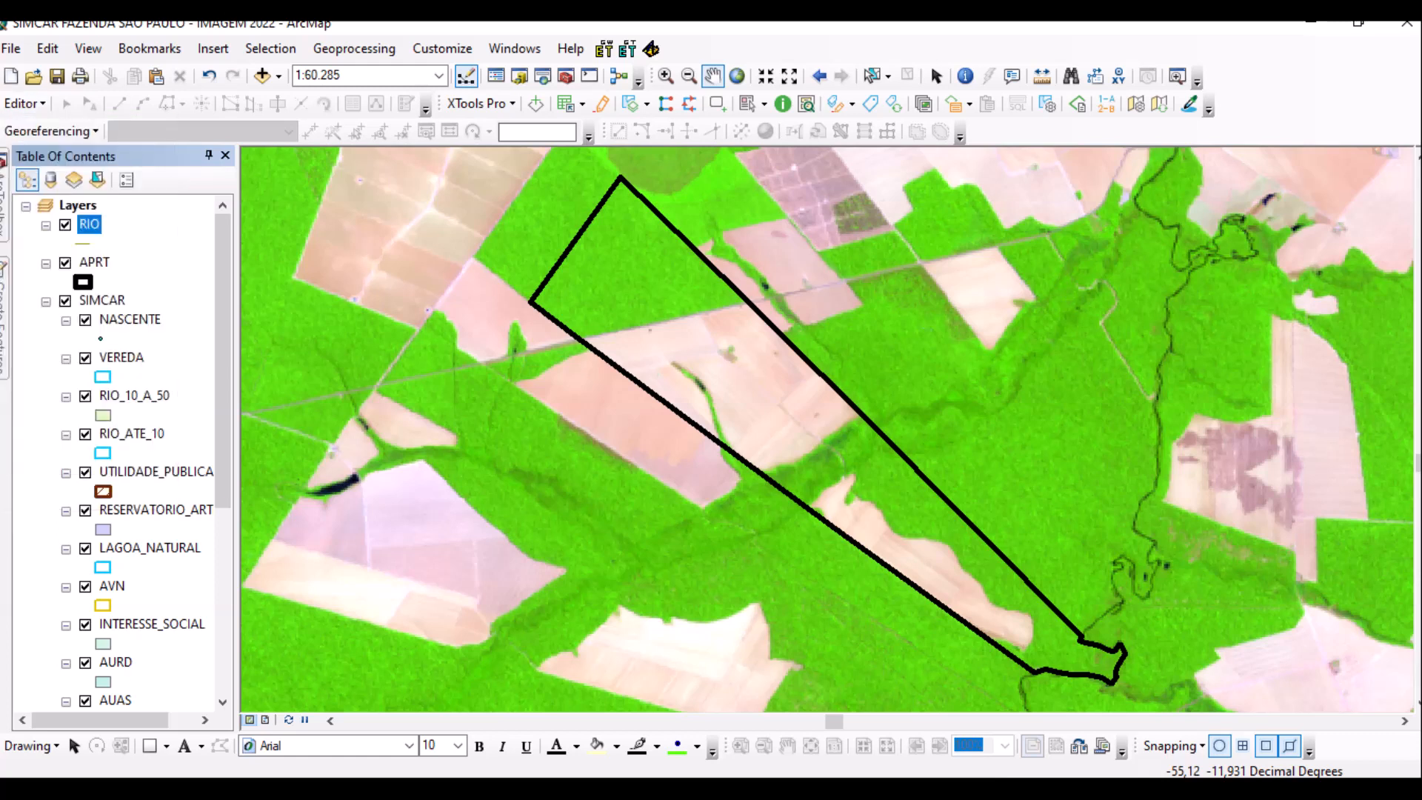
Pick RIO as the layer to edit and continue past the spatial reference warning.
scroll(707, 348, down, 2)
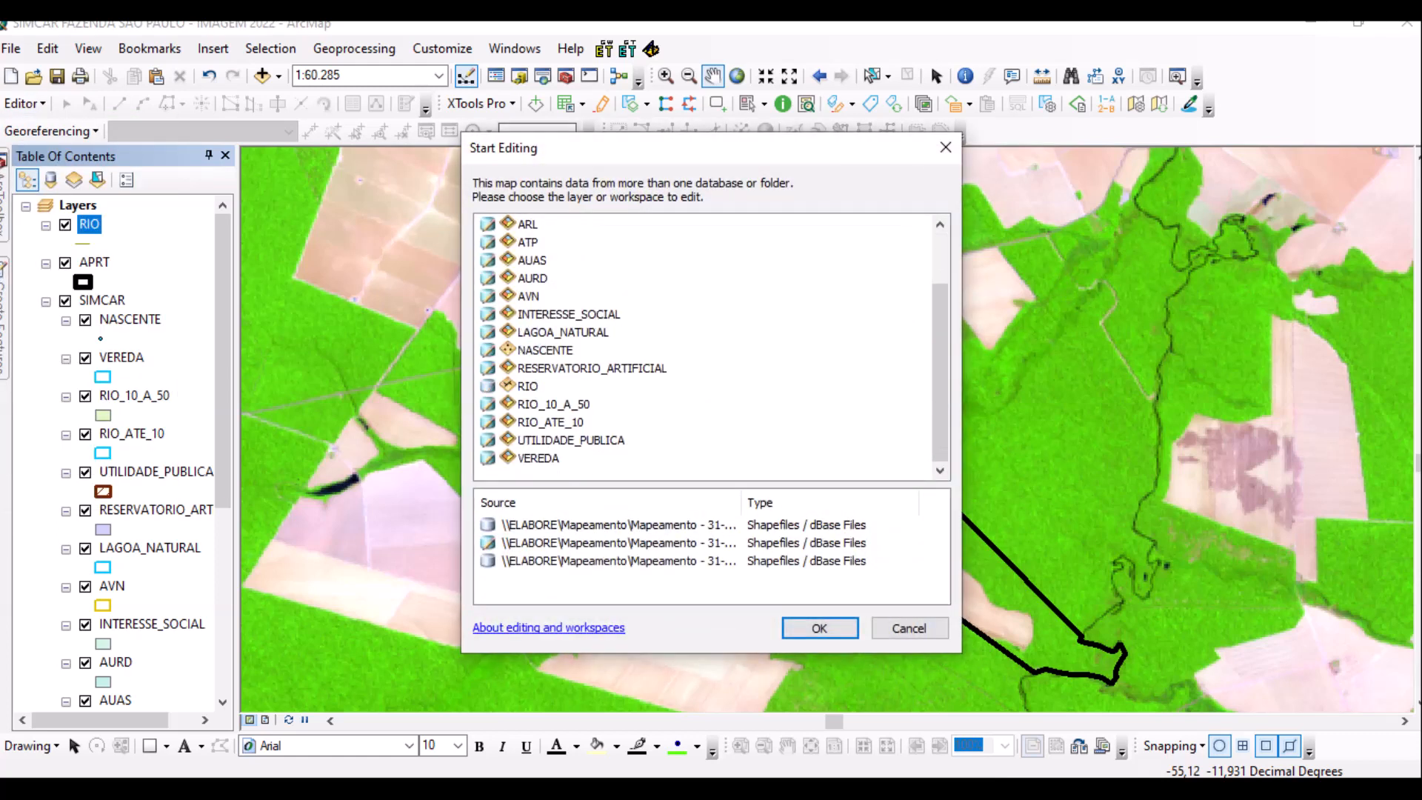
click(527, 386)
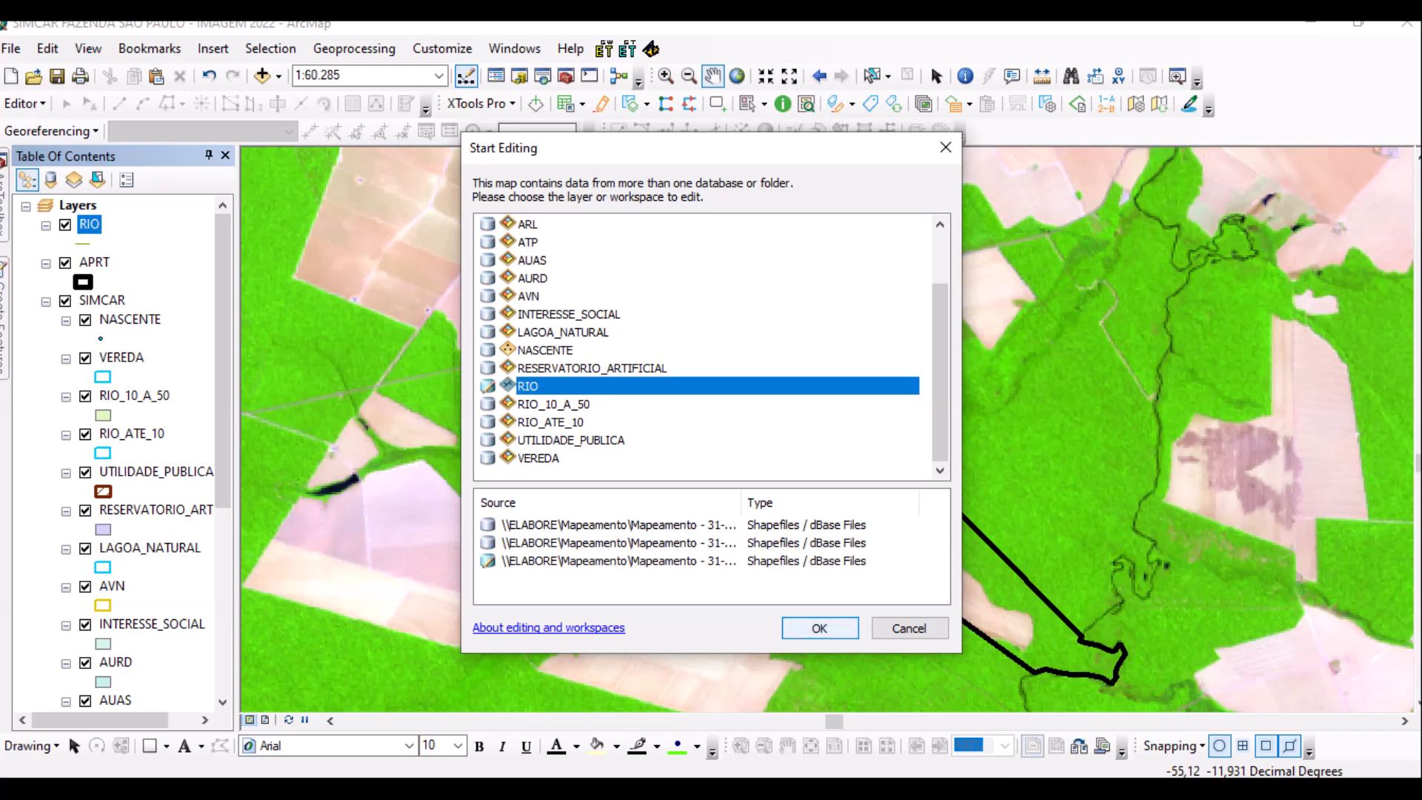
click(819, 628)
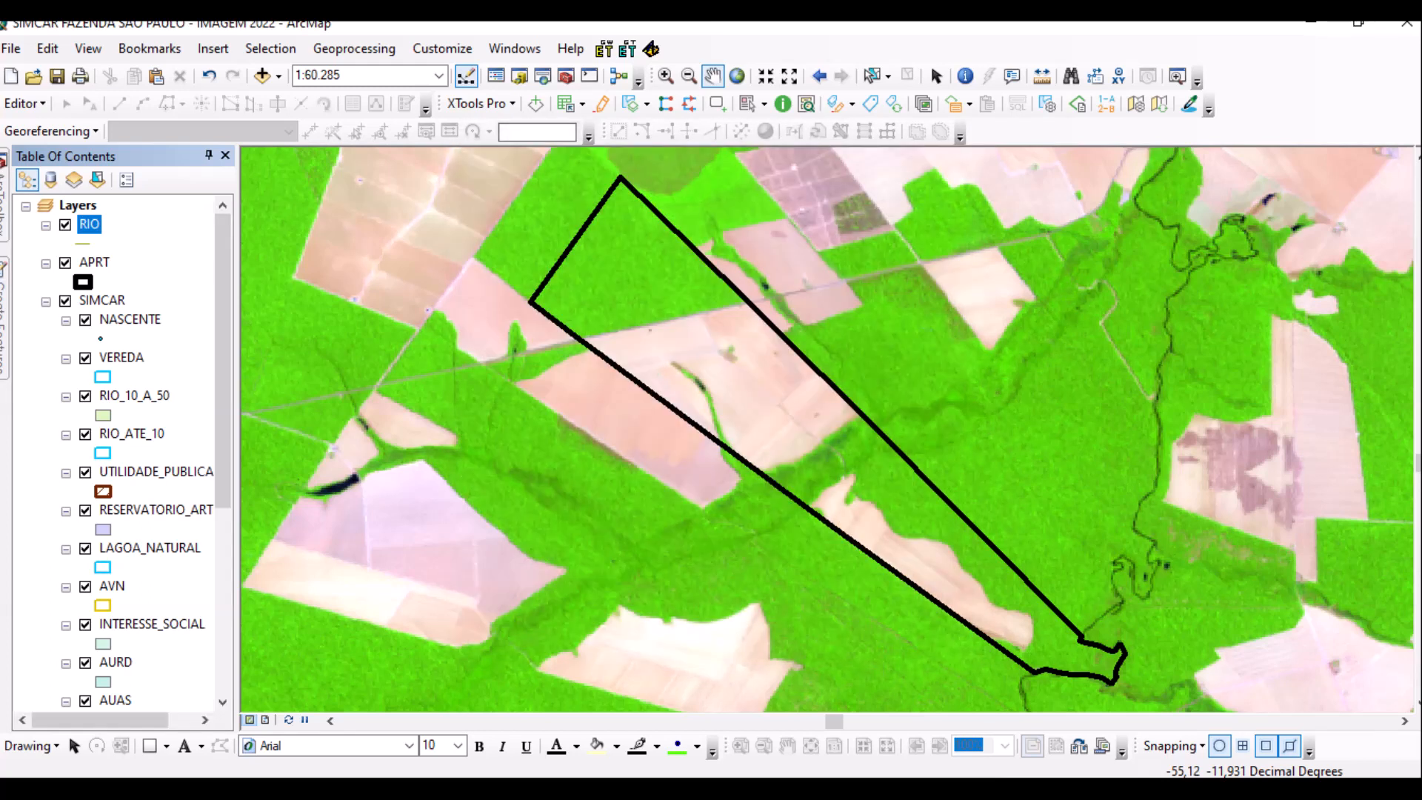
click(826, 630)
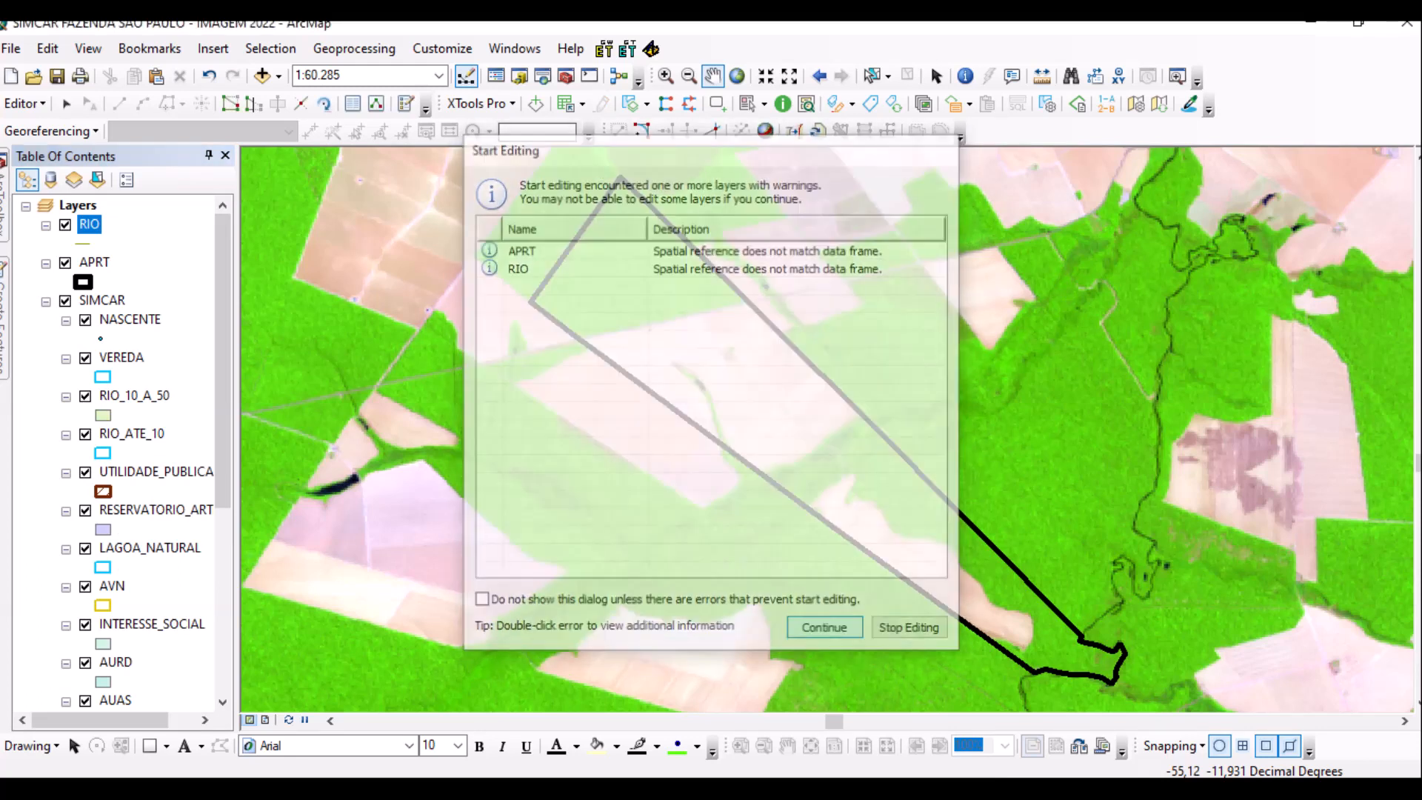
Zoom to about 1:15.000 on the small stream and bring up the RIO template in Create Features.
scroll(828, 413, down, 3)
scroll(827, 413, down, 2)
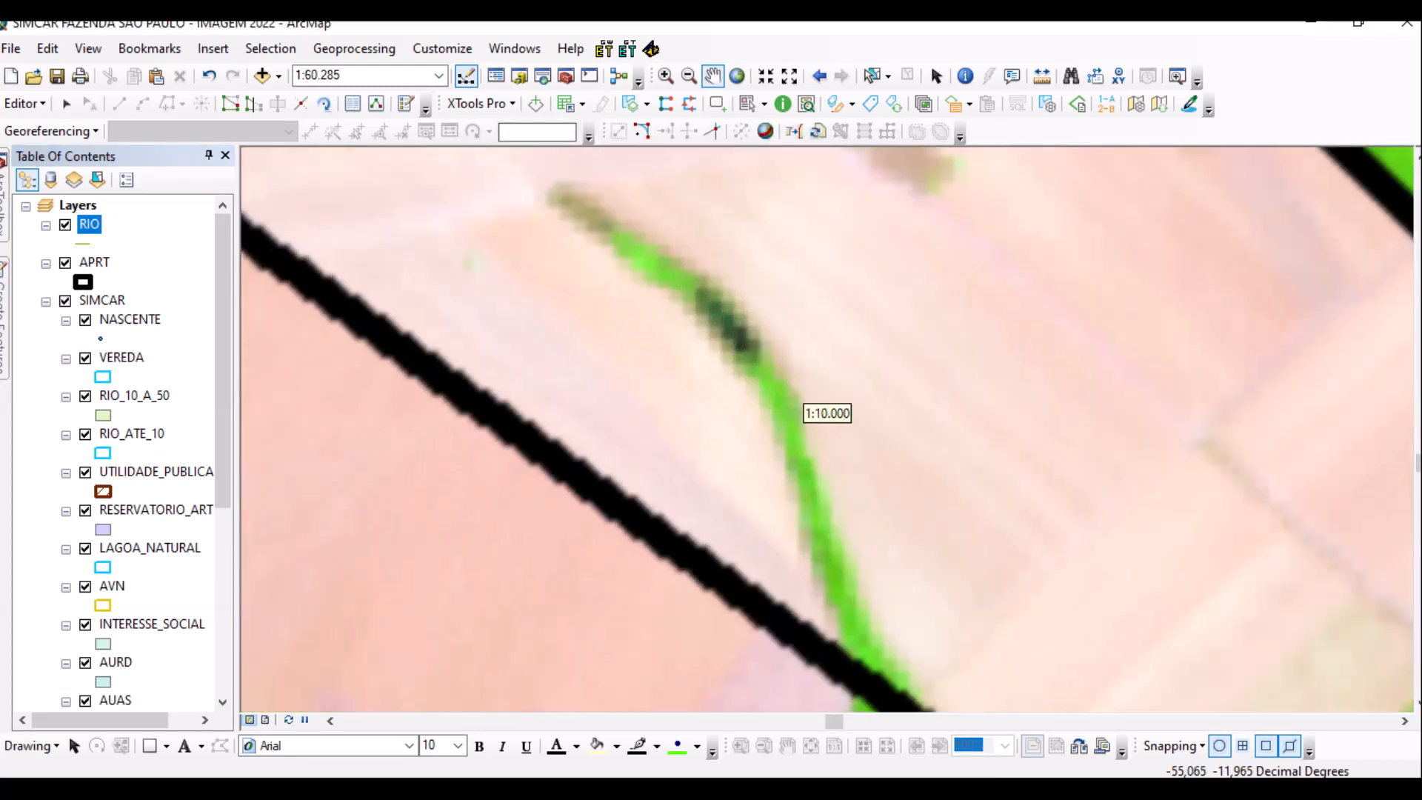
scroll(827, 413, up, 1)
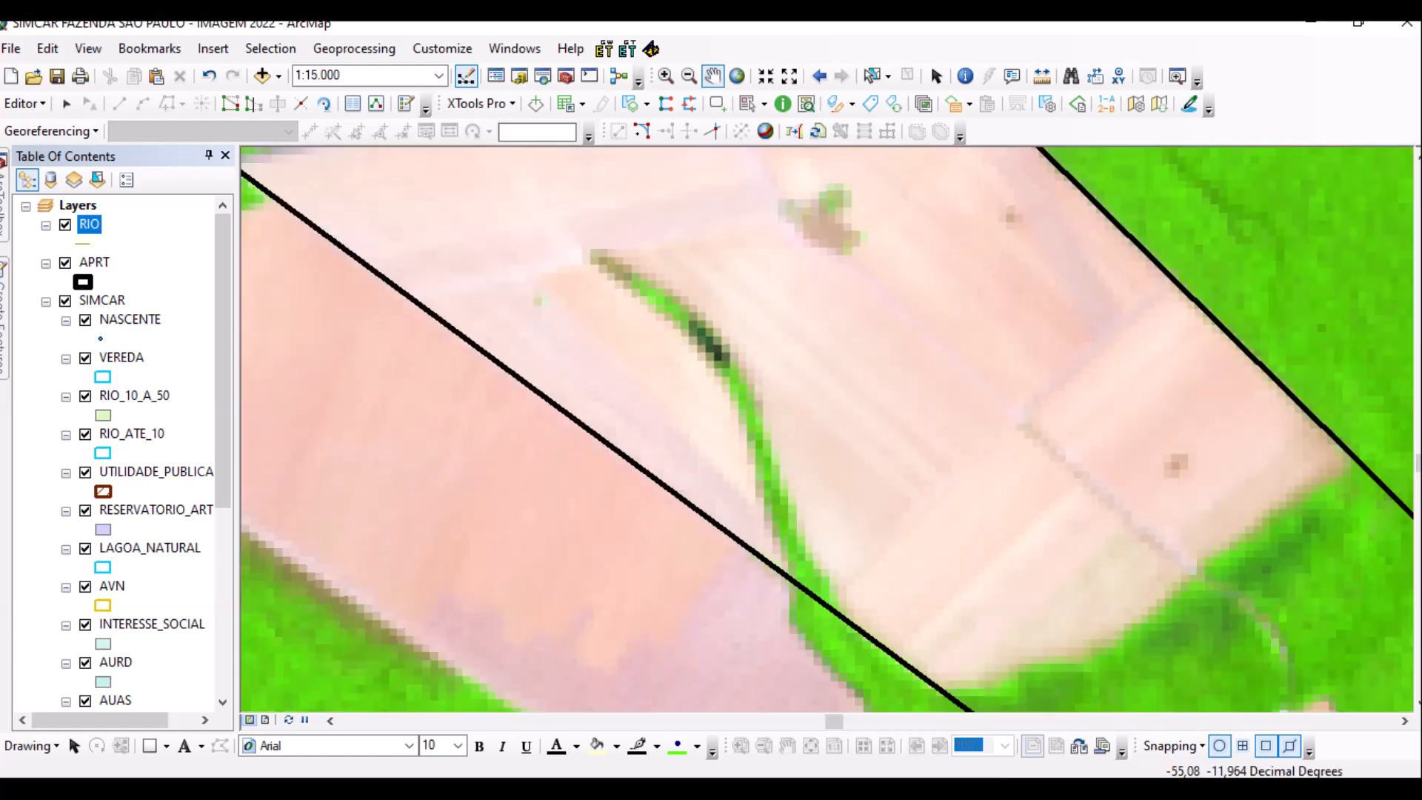
click(66, 103)
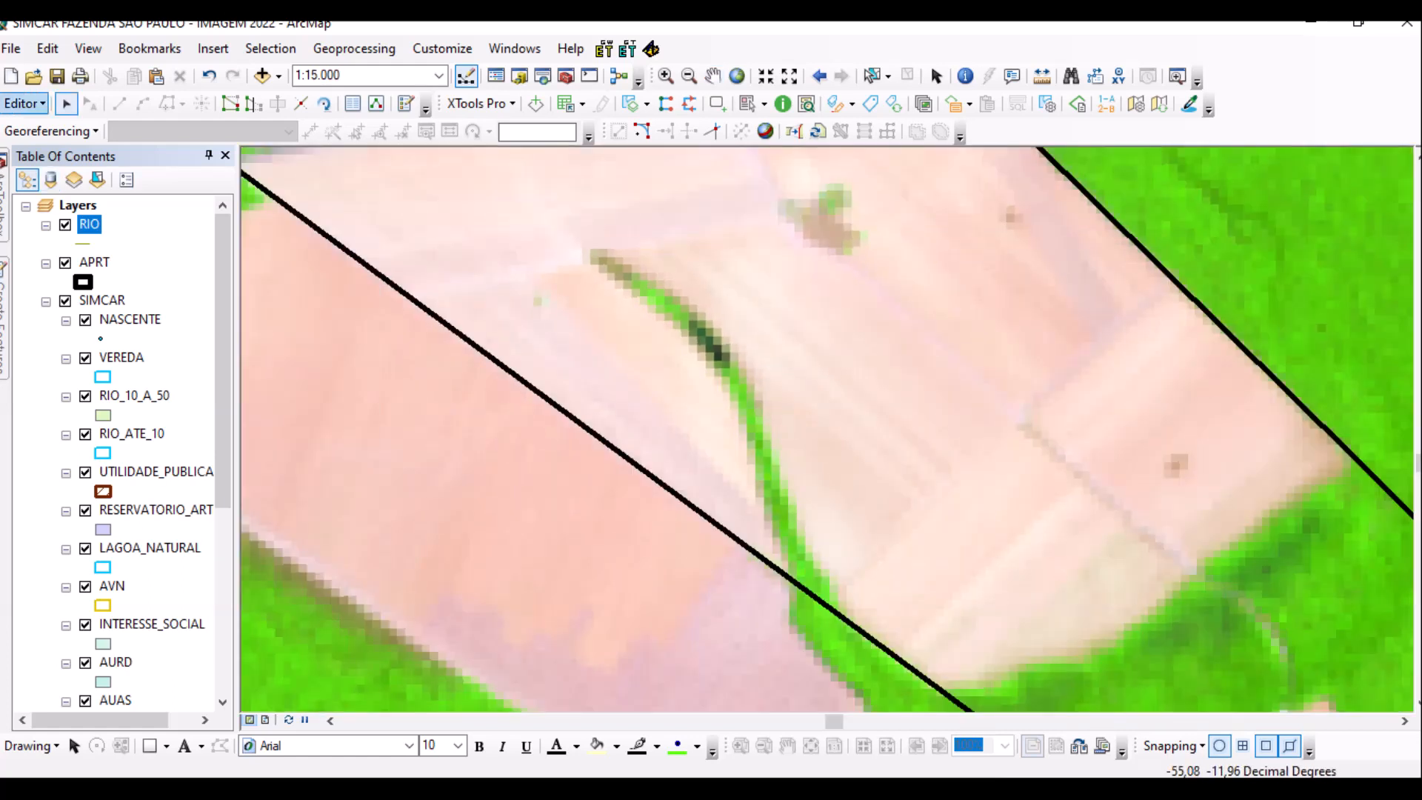
click(24, 103)
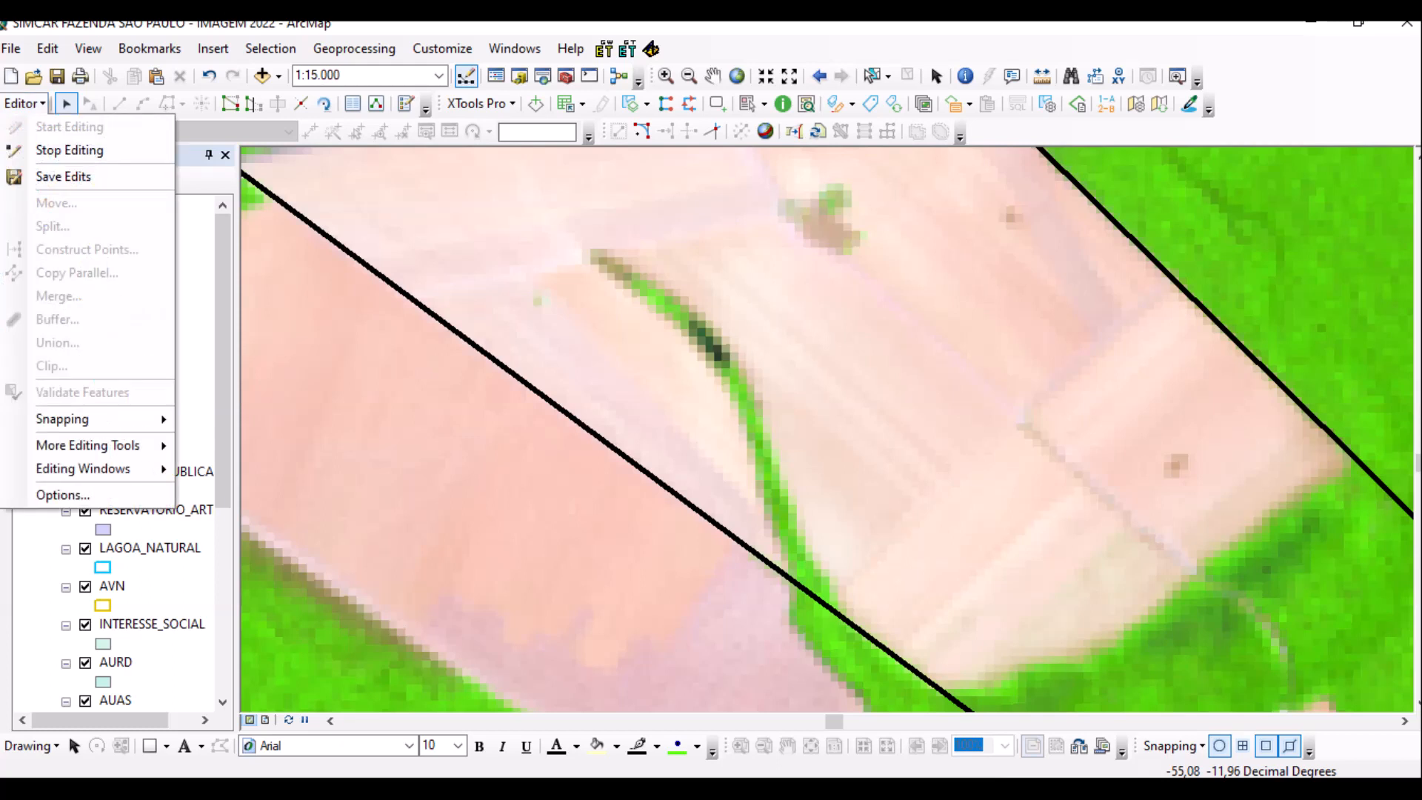
key(Escape)
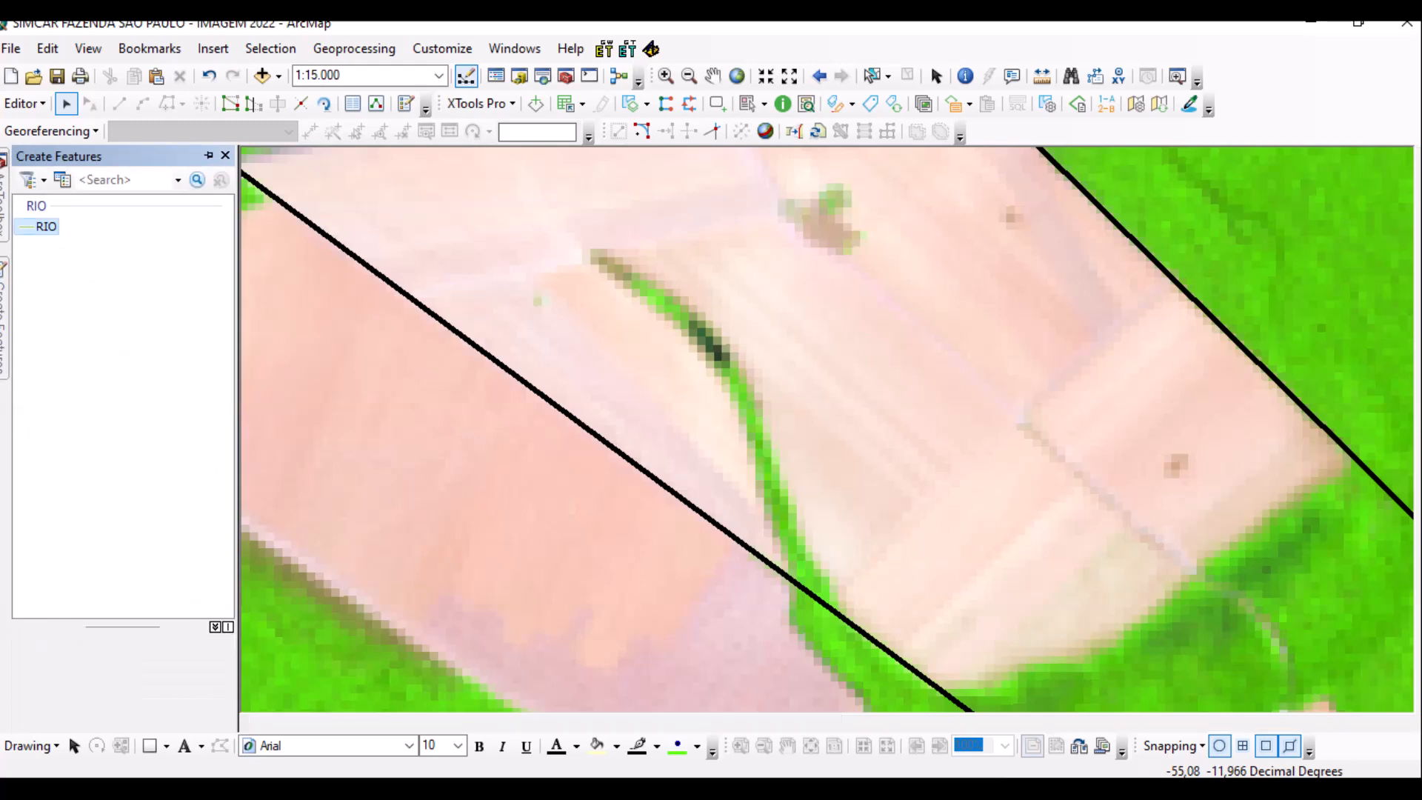
Begin a new RIO line, placing vertices down the stream's upper stretch.
scroll(818, 413, down, 1)
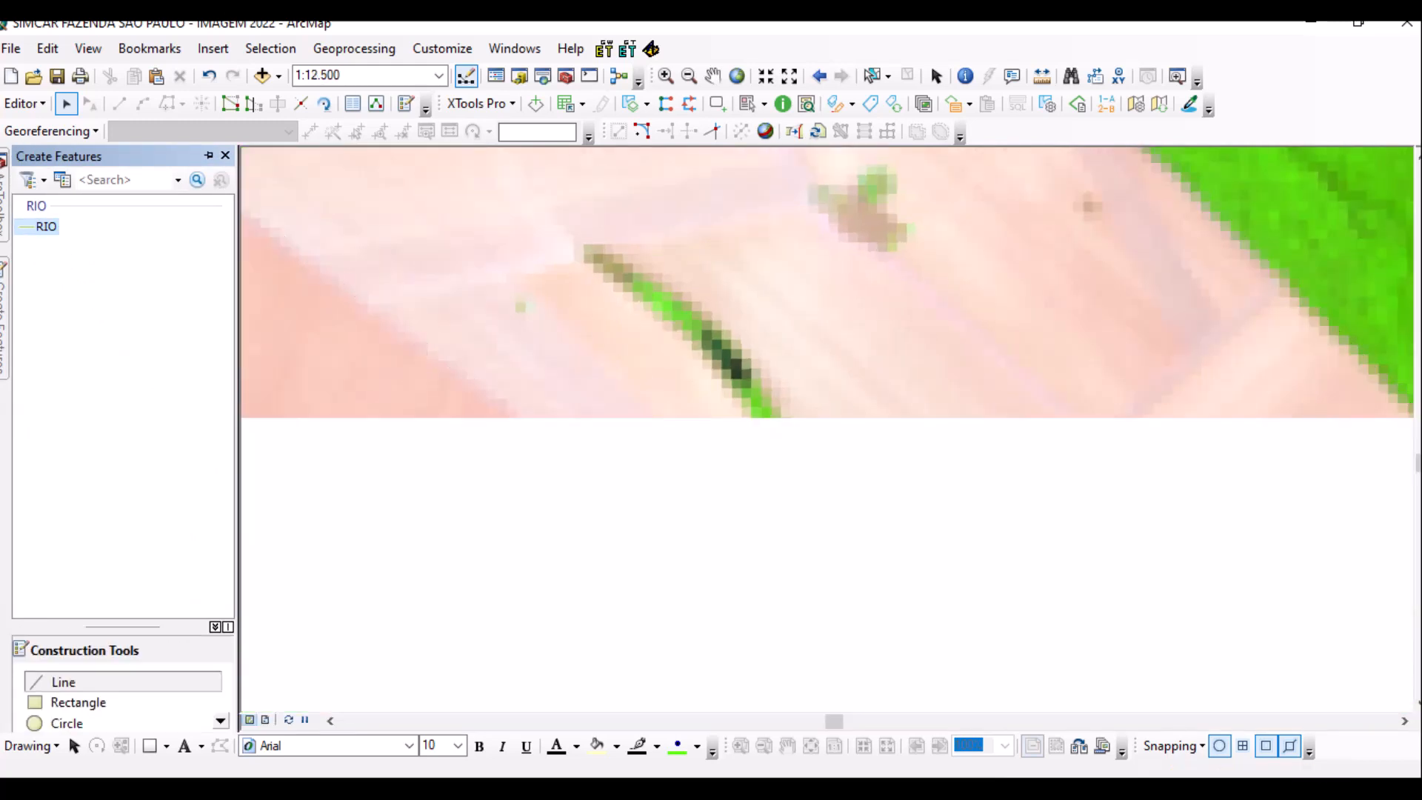
click(612, 269)
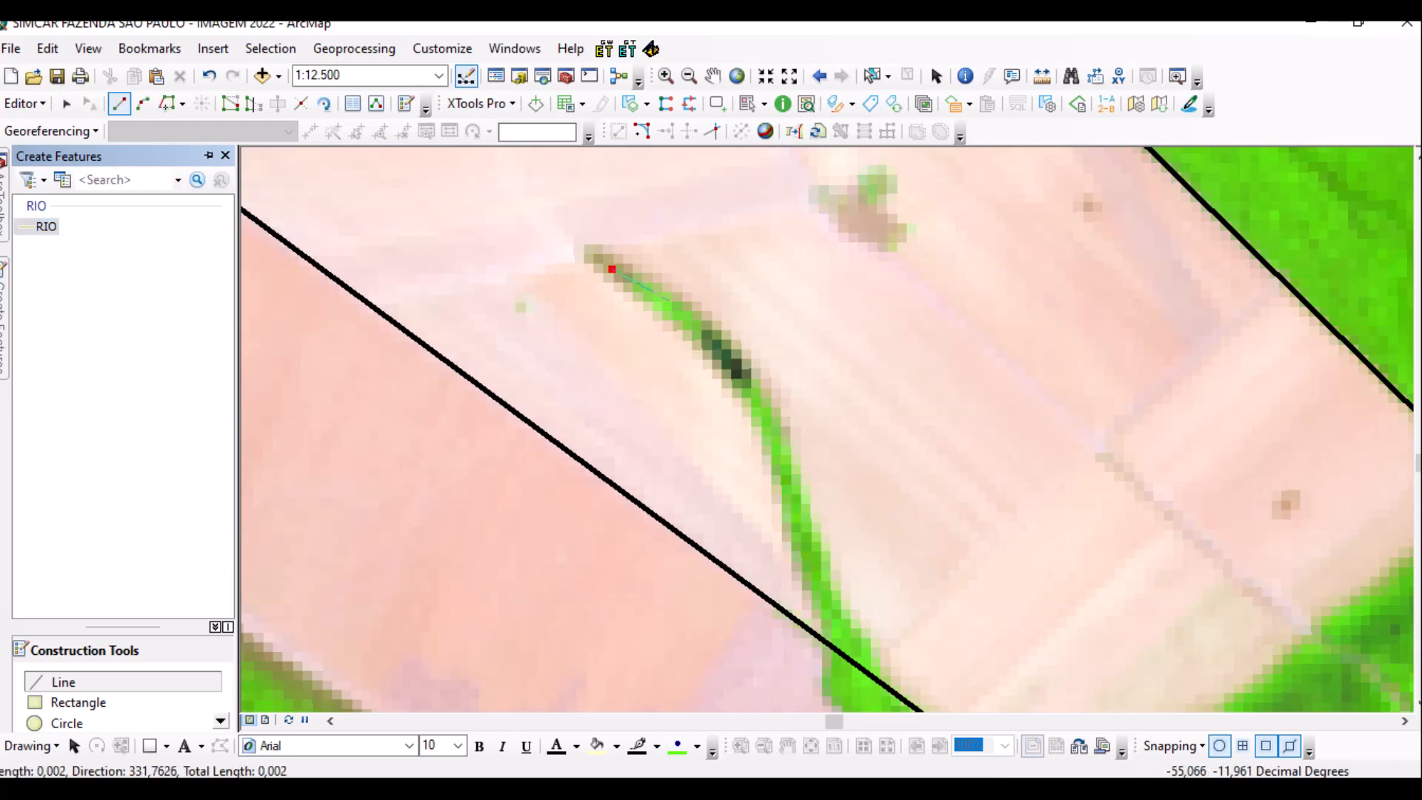
click(665, 306)
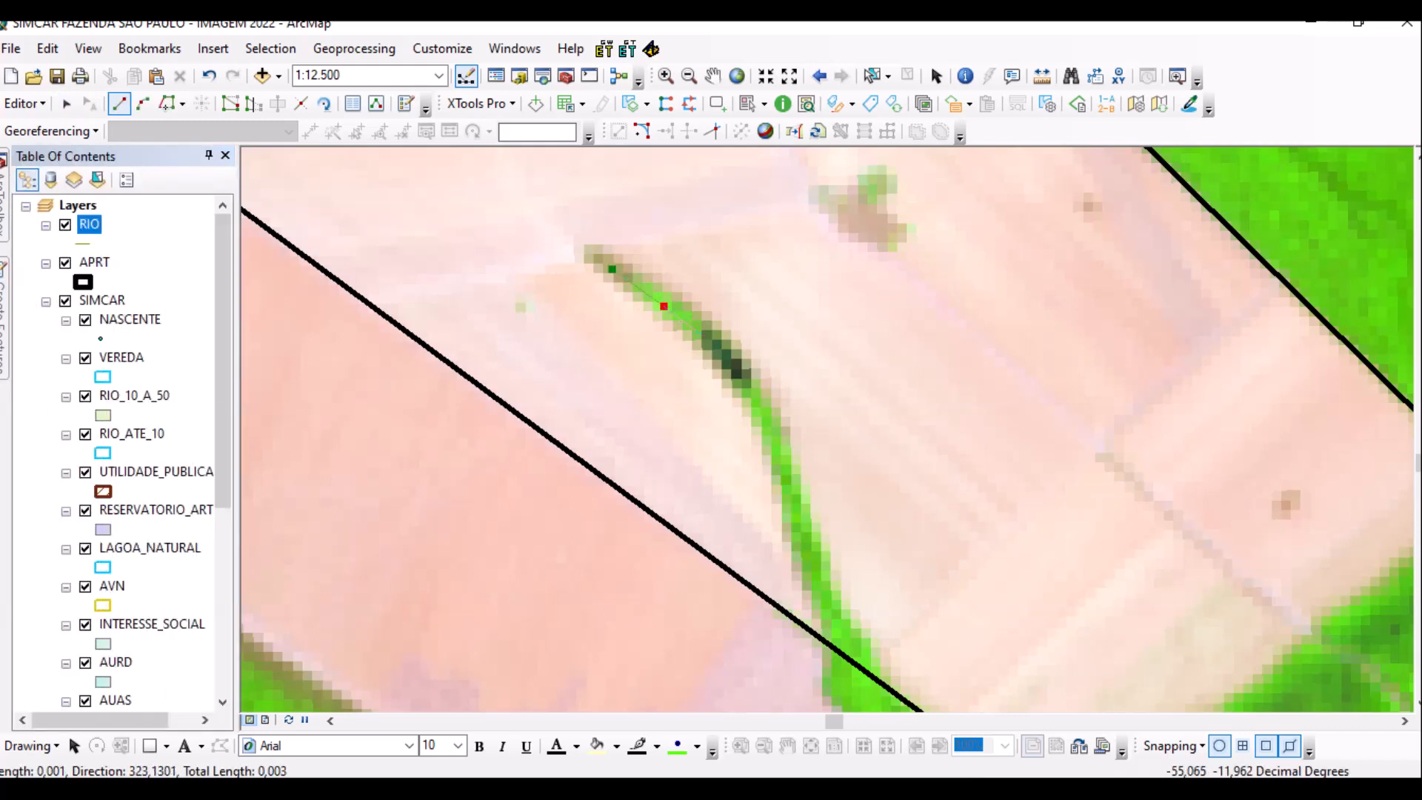
click(707, 339)
click(738, 372)
click(767, 426)
click(786, 478)
click(805, 545)
Pan along and continue the stream line across the black boundary, finishing at its lower end.
drag(820, 601, 624, 340)
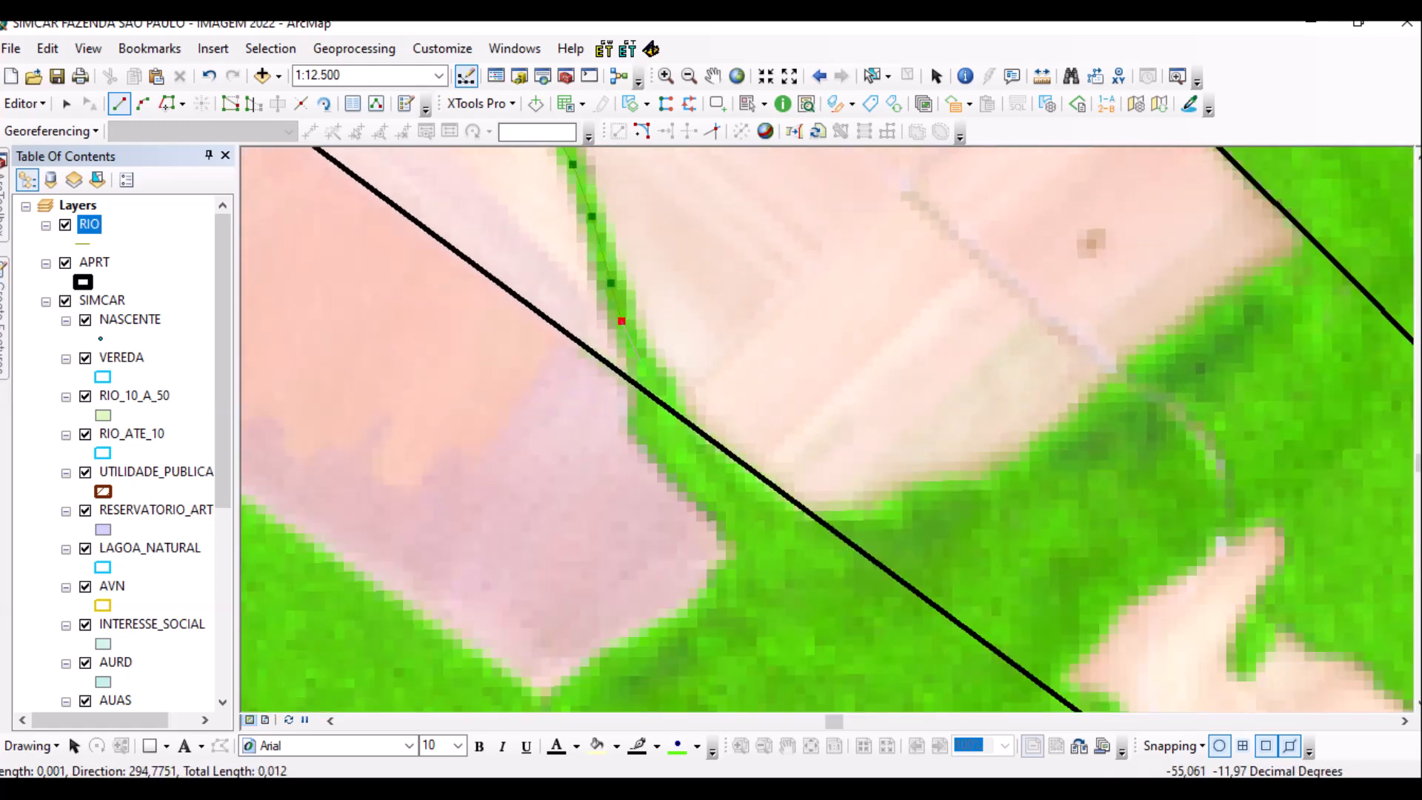
click(641, 363)
click(663, 425)
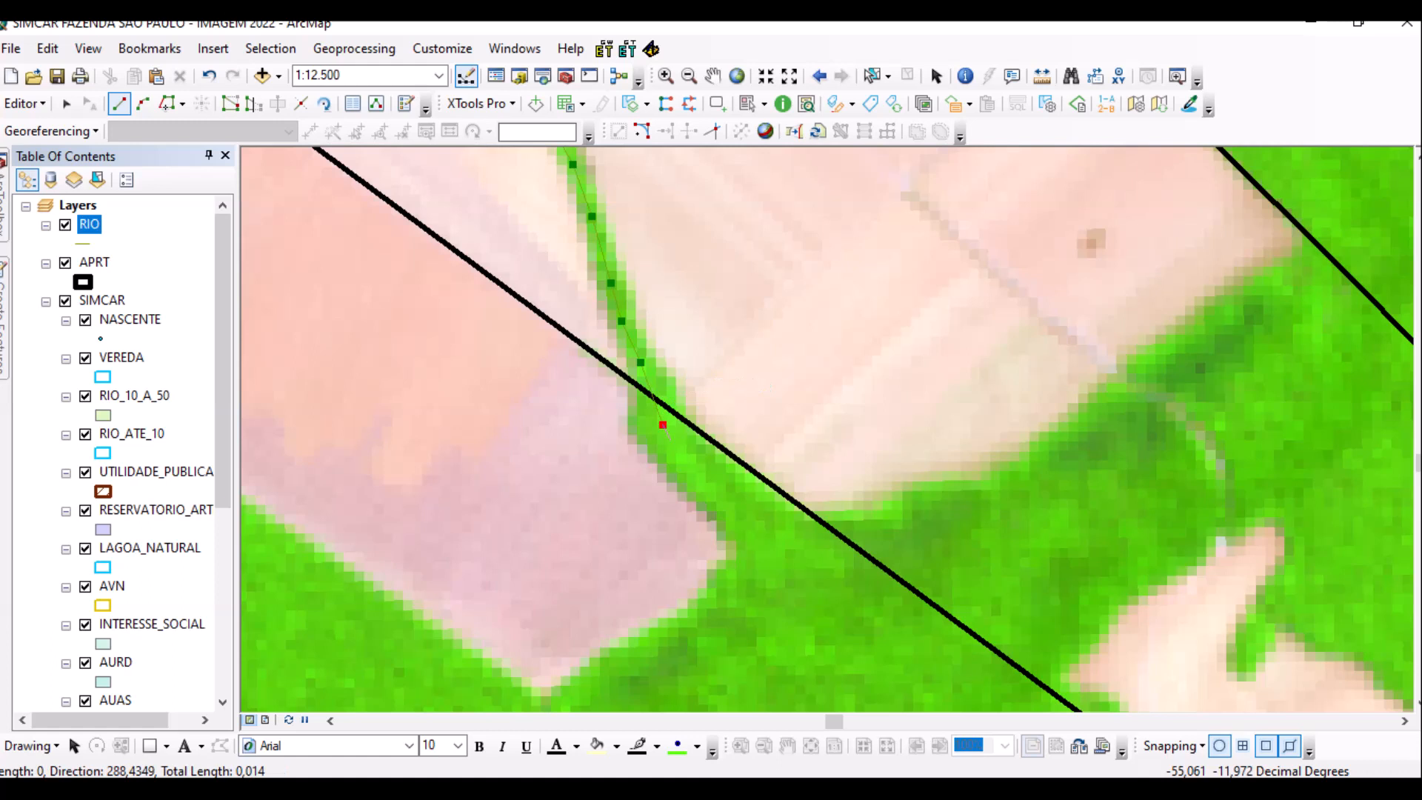
click(696, 466)
click(744, 507)
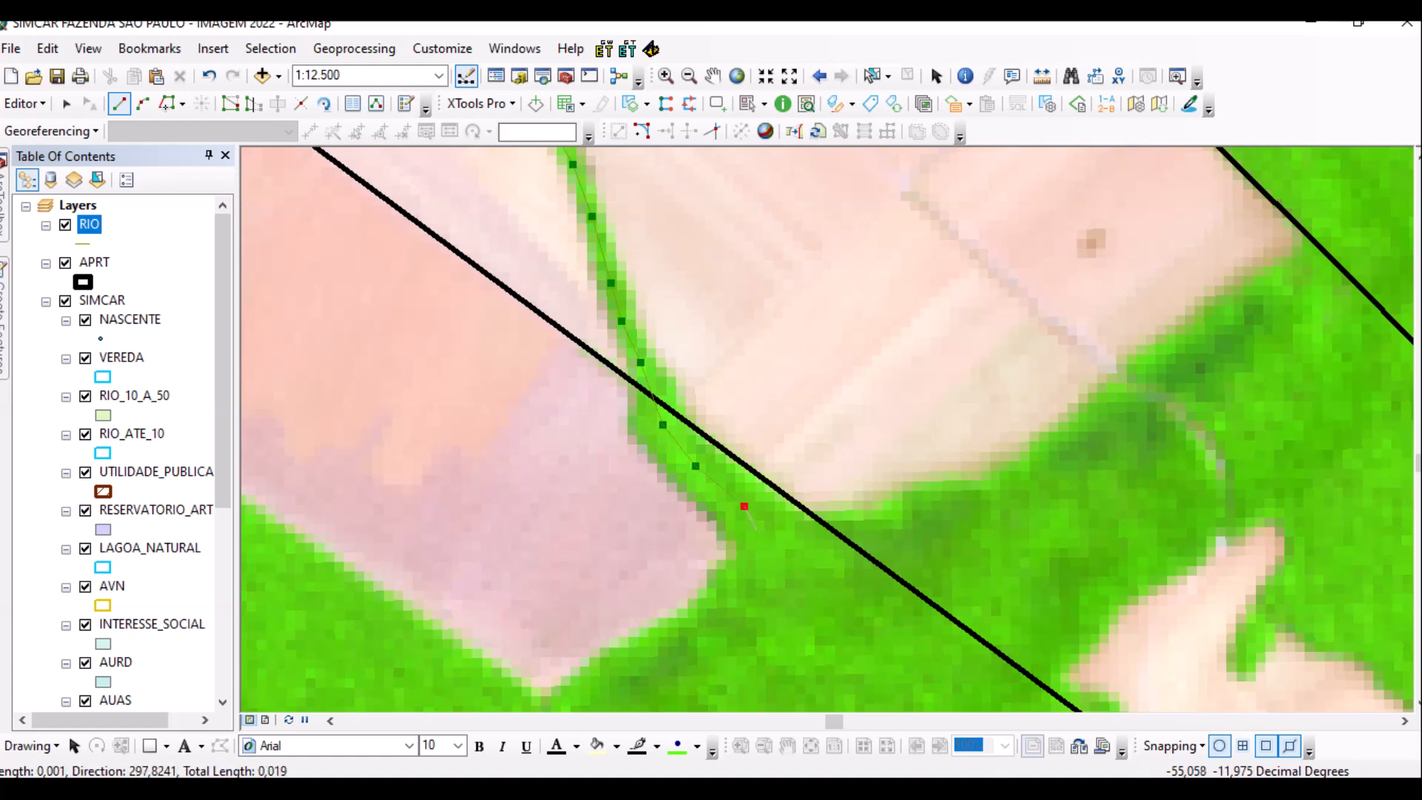
click(772, 549)
click(784, 583)
click(786, 609)
double_click(785, 624)
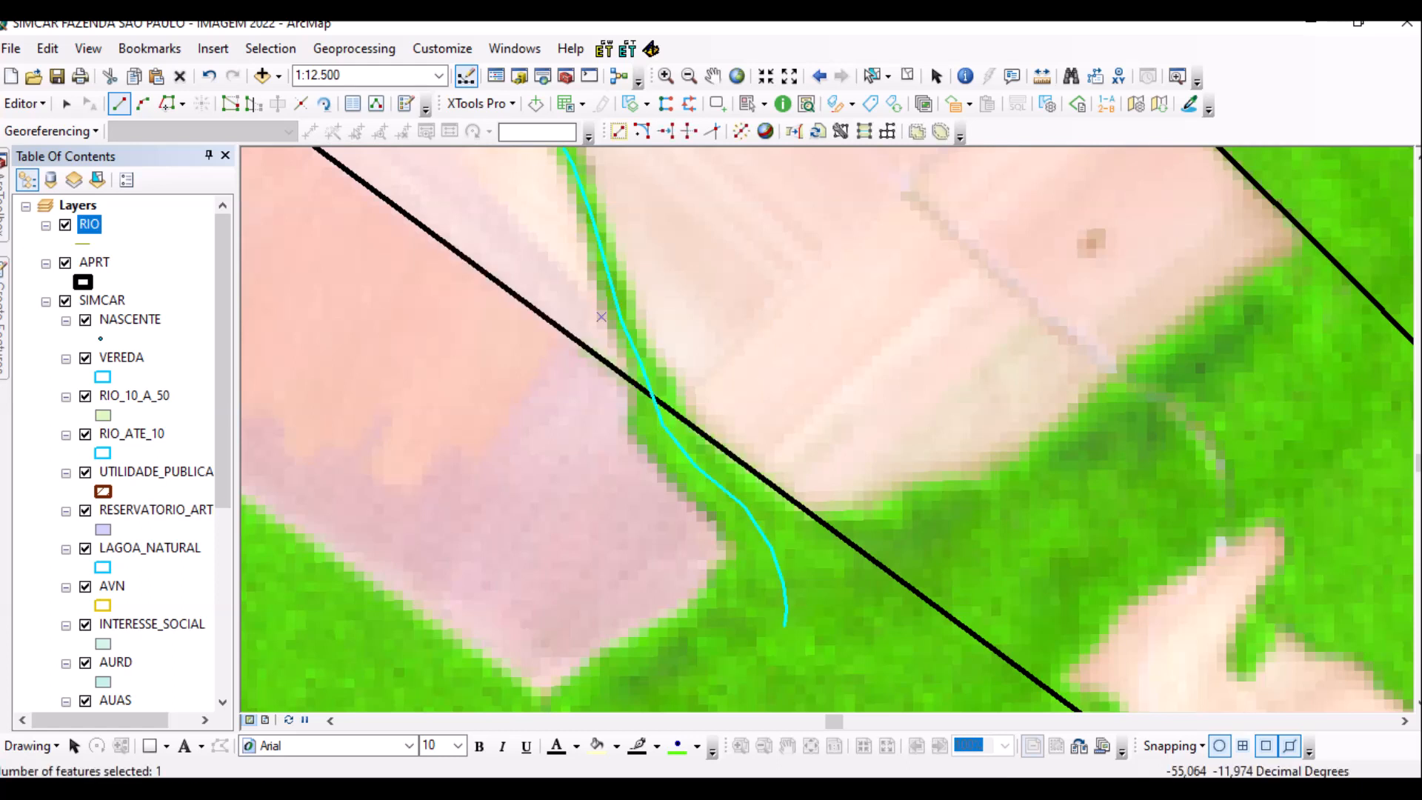
scroll(119, 445, down, 6)
Set the 20220903_226_068.TIF layer's resampling to Bilinear Interpolation and apply it.
right_click(151, 606)
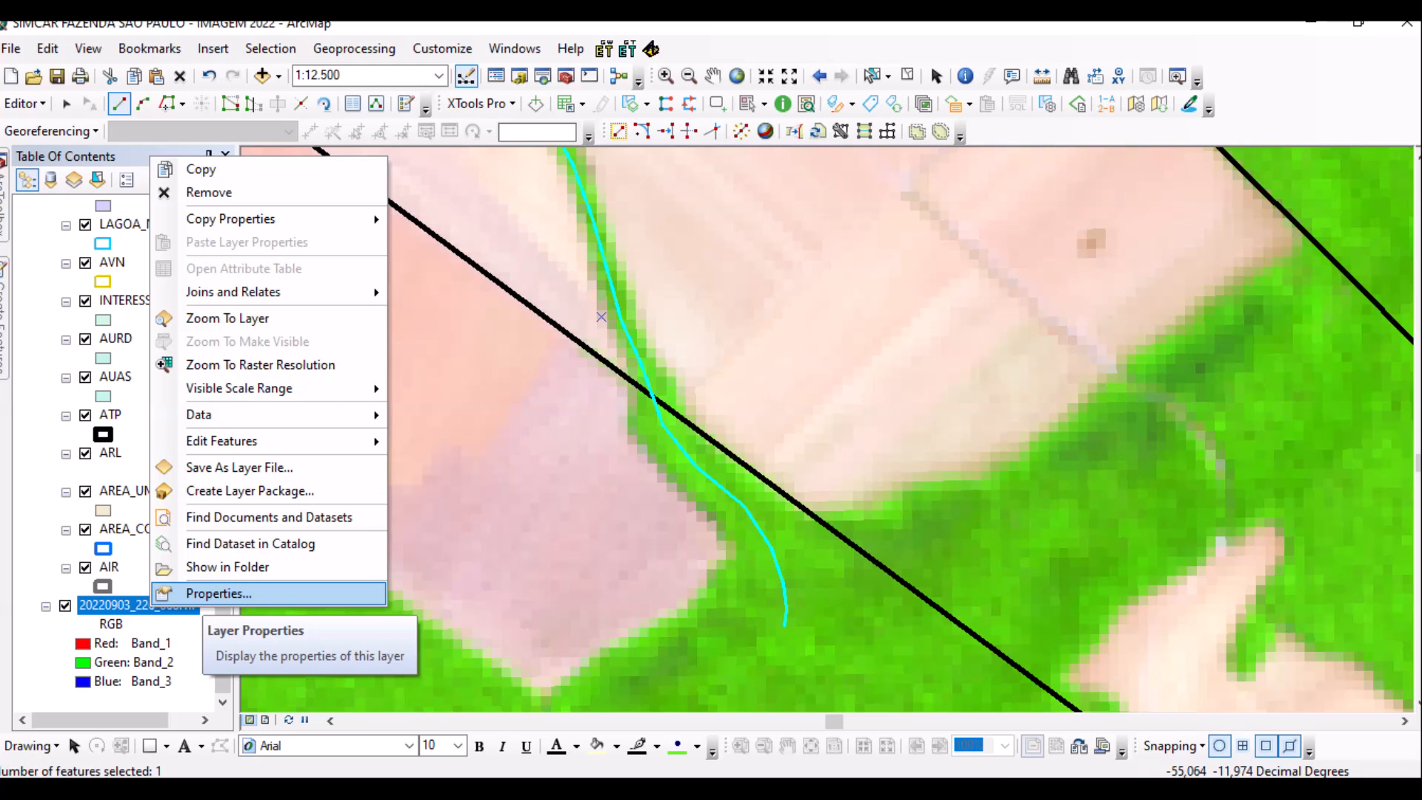
click(222, 593)
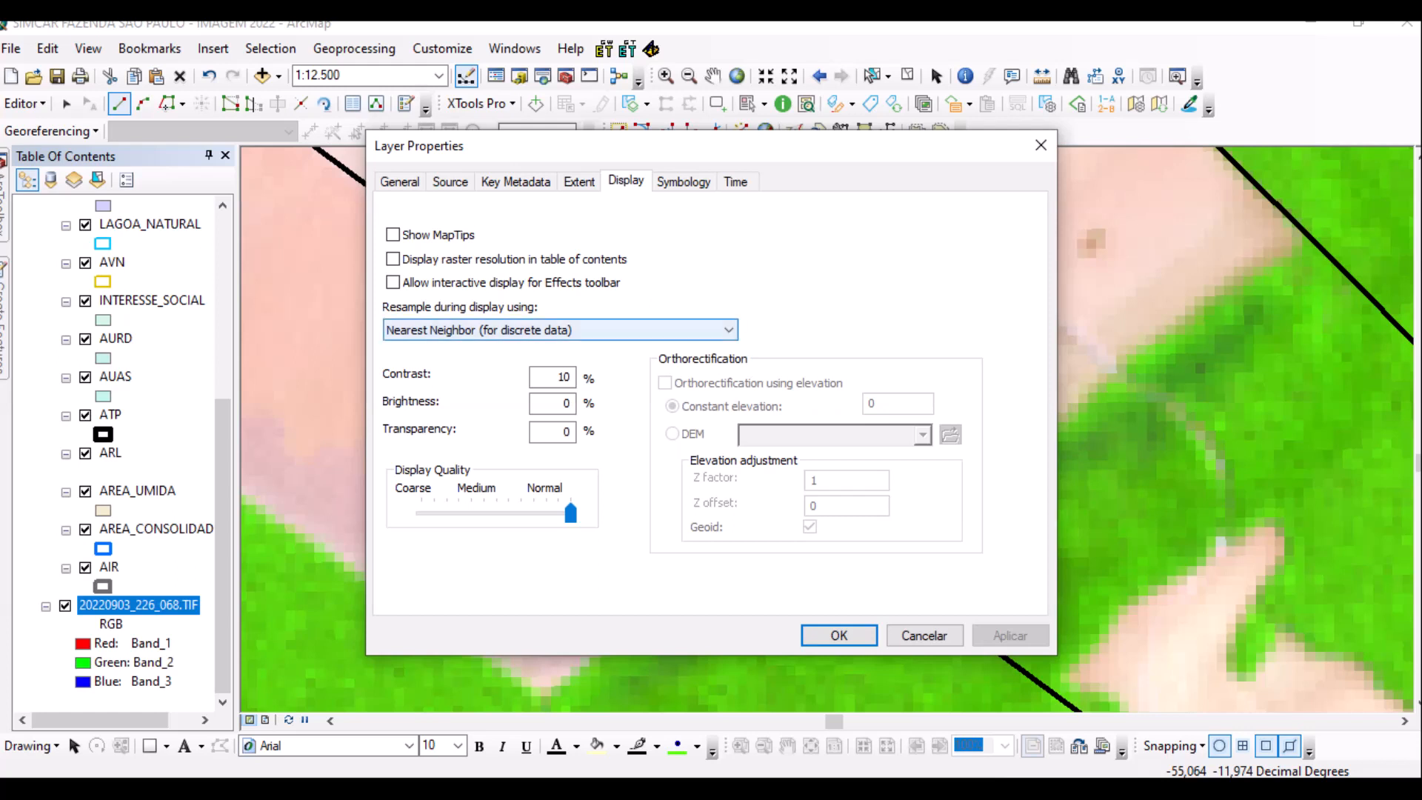
click(561, 330)
click(460, 359)
click(1011, 635)
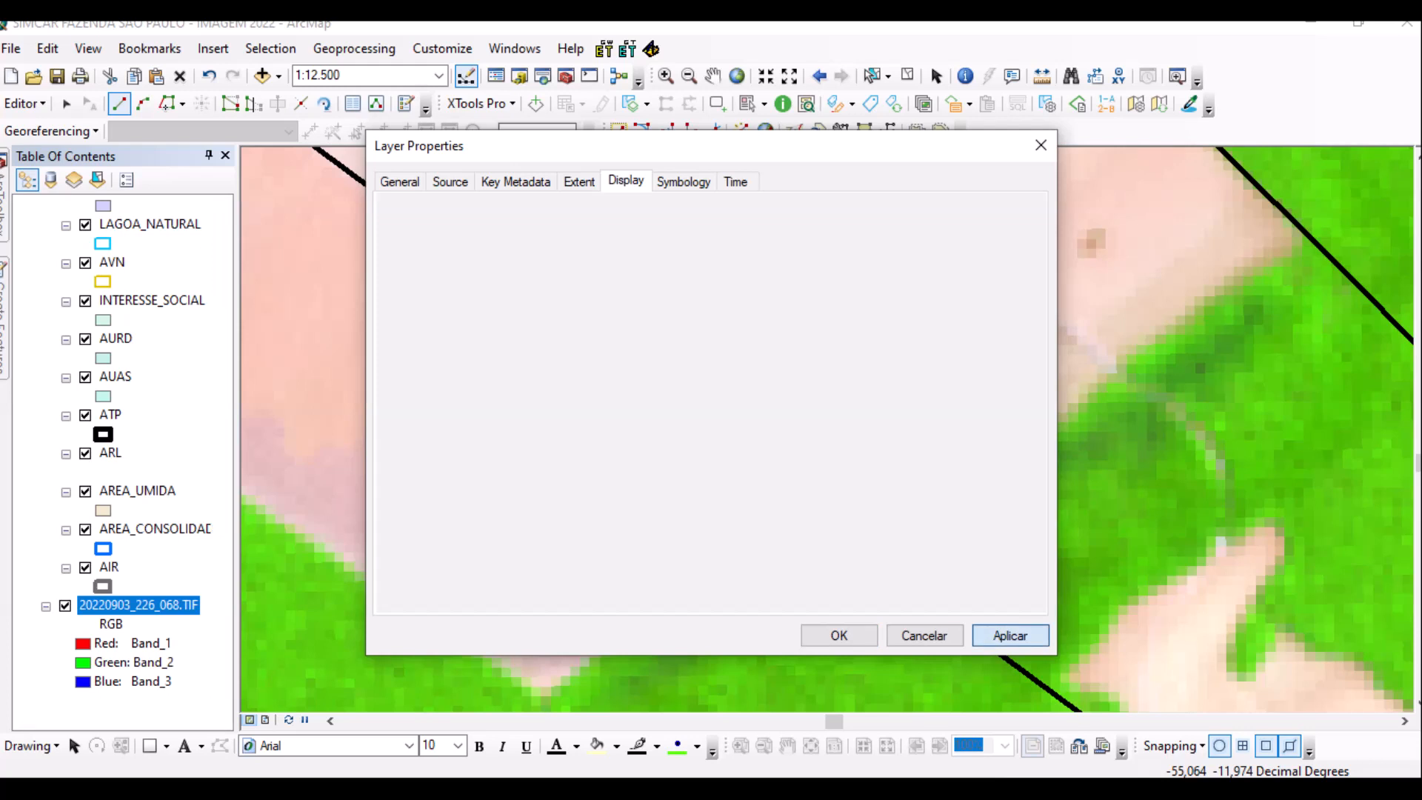
key(Escape)
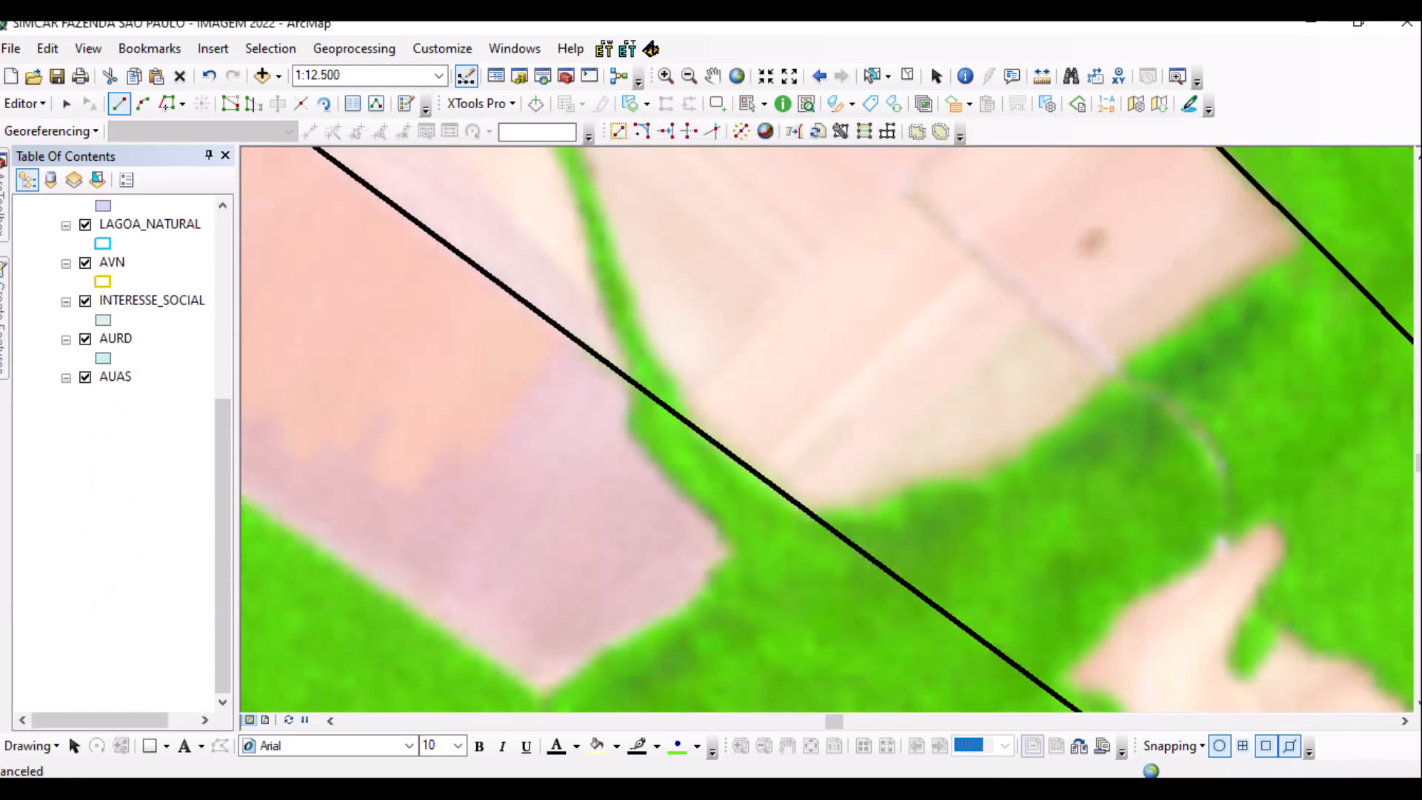
Bring the wooded channel into view and start a second RIO line from its lower-left end.
scroll(607, 523, up, 2)
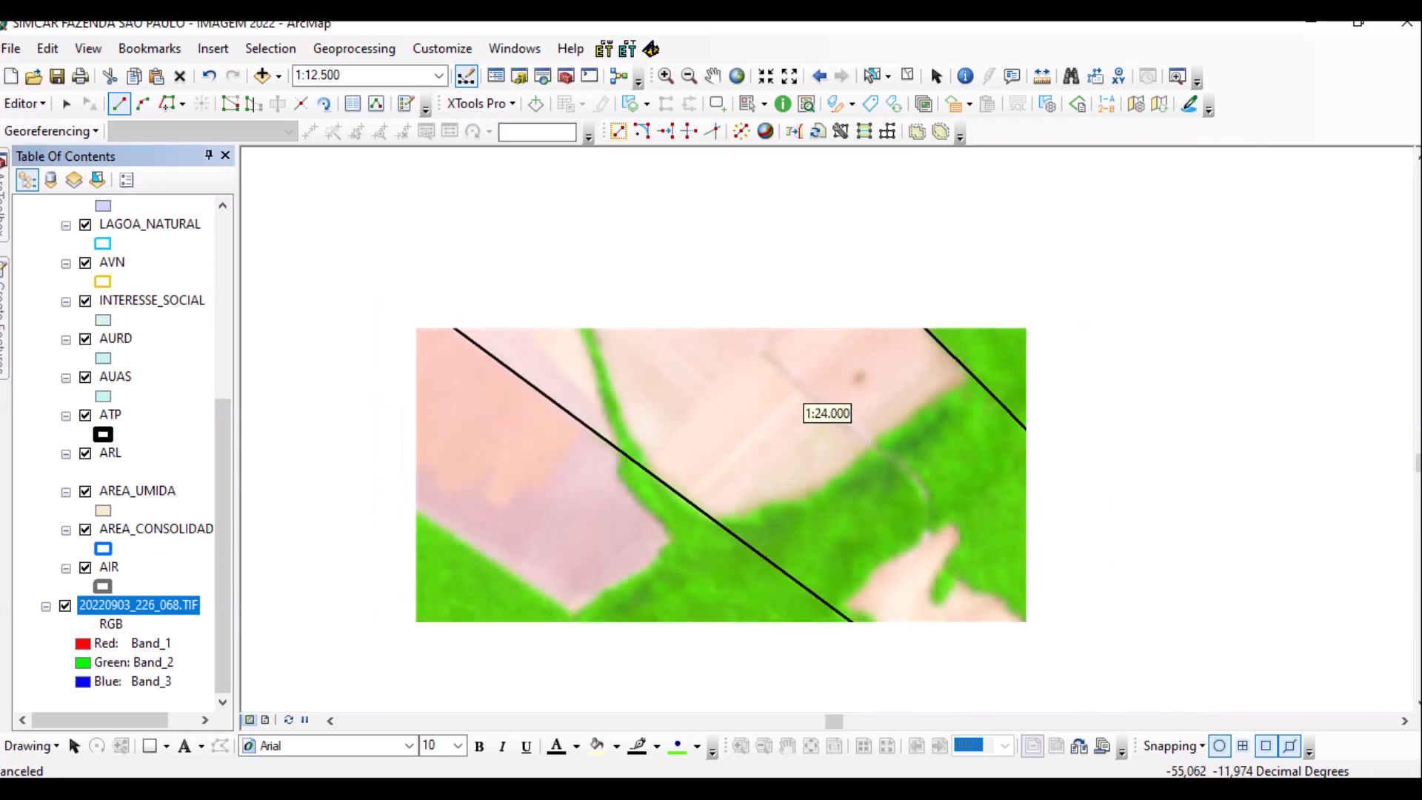
scroll(606, 523, down, 1)
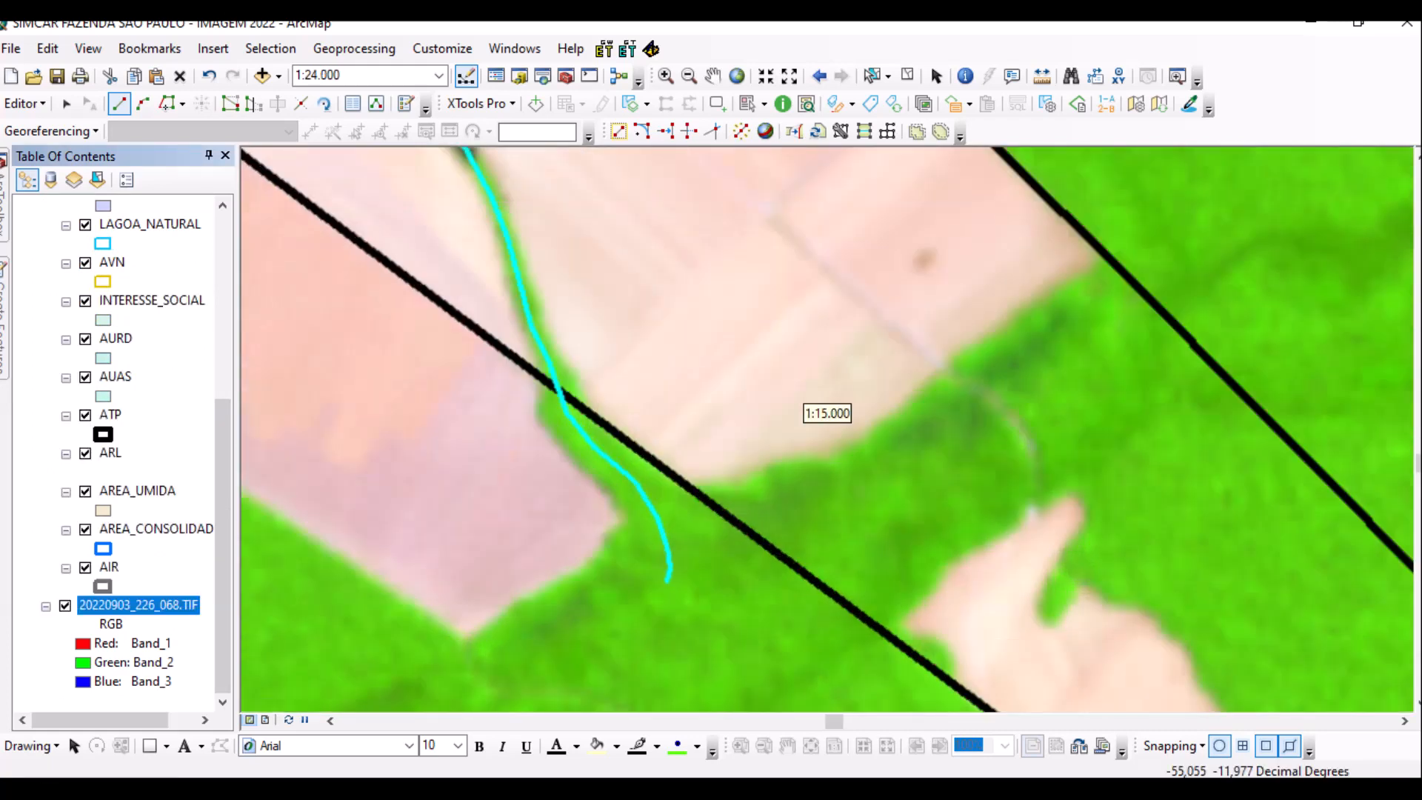
scroll(606, 523, up, 1)
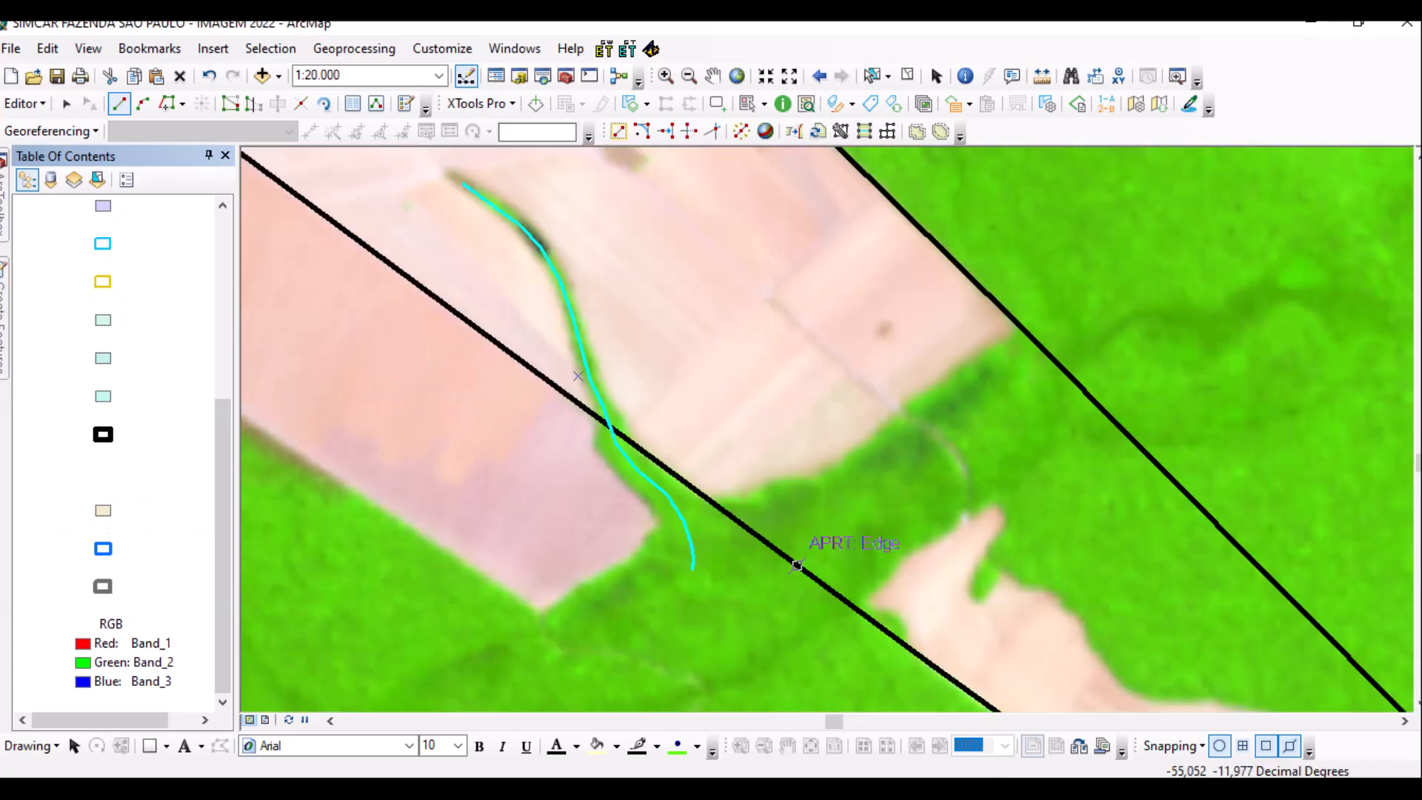
drag(565, 355, 516, 255)
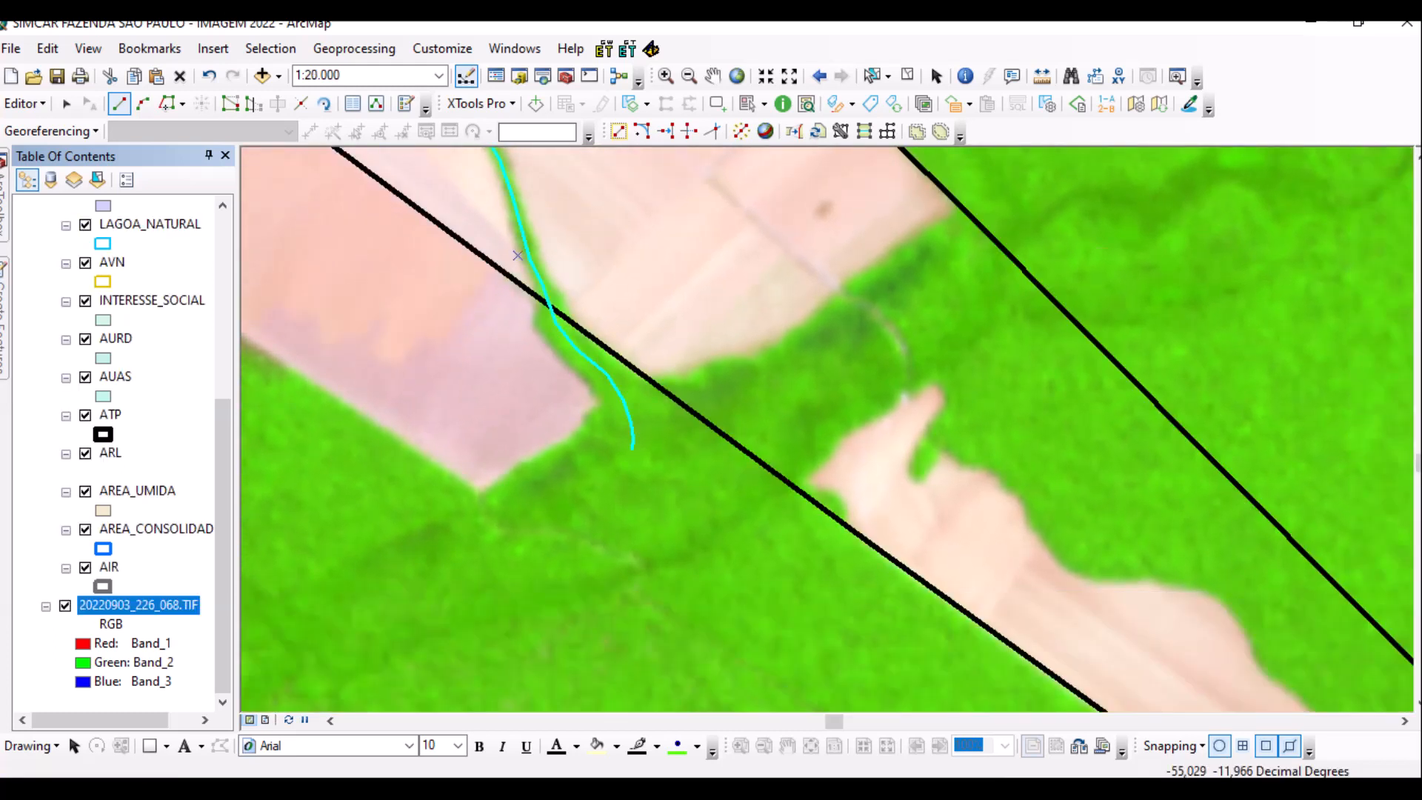
click(443, 531)
click(502, 505)
click(545, 483)
click(594, 454)
click(632, 438)
Continue the channel line across both black boundaries and finish it past the right one.
click(717, 409)
click(785, 371)
click(819, 346)
click(841, 327)
click(878, 296)
click(906, 280)
click(930, 264)
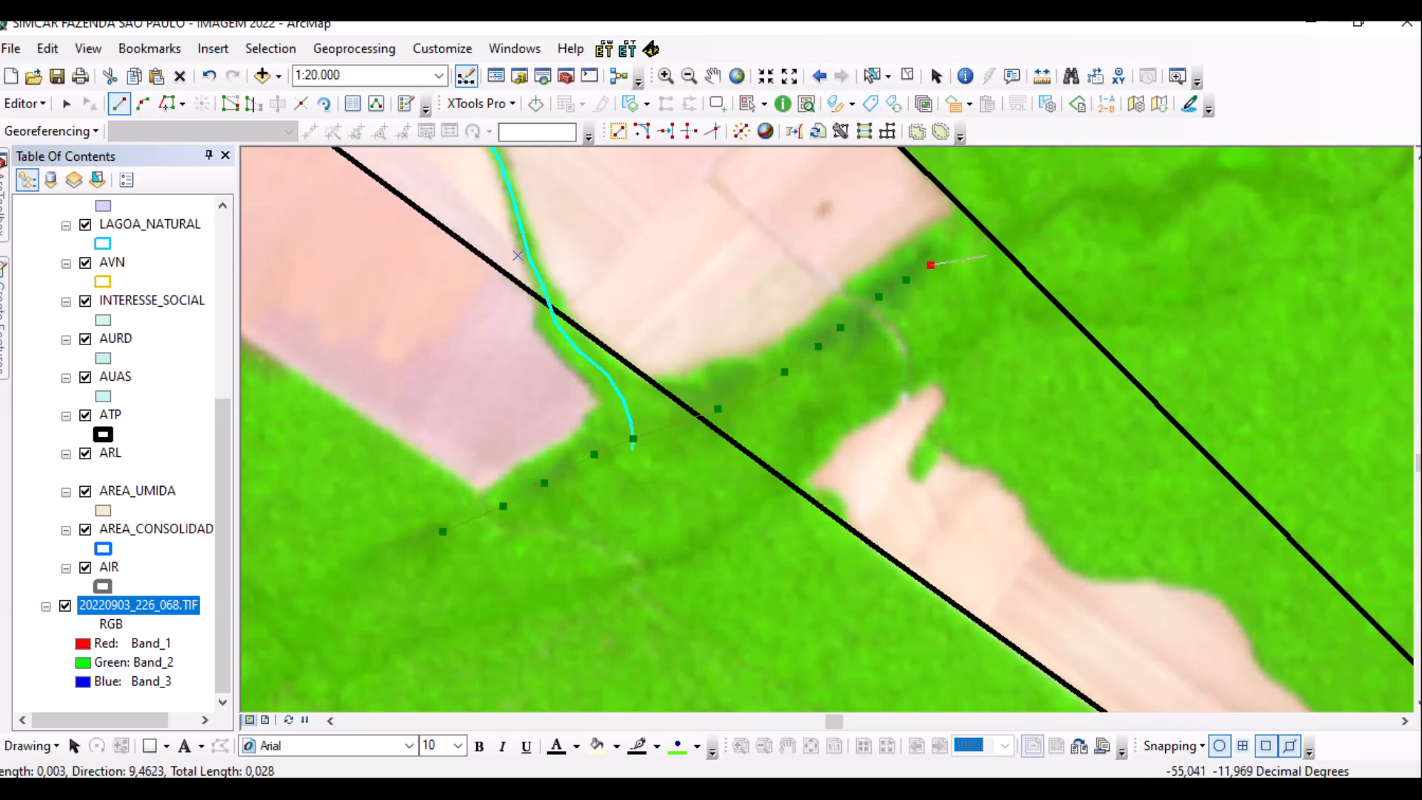
click(985, 253)
click(1014, 230)
click(1054, 205)
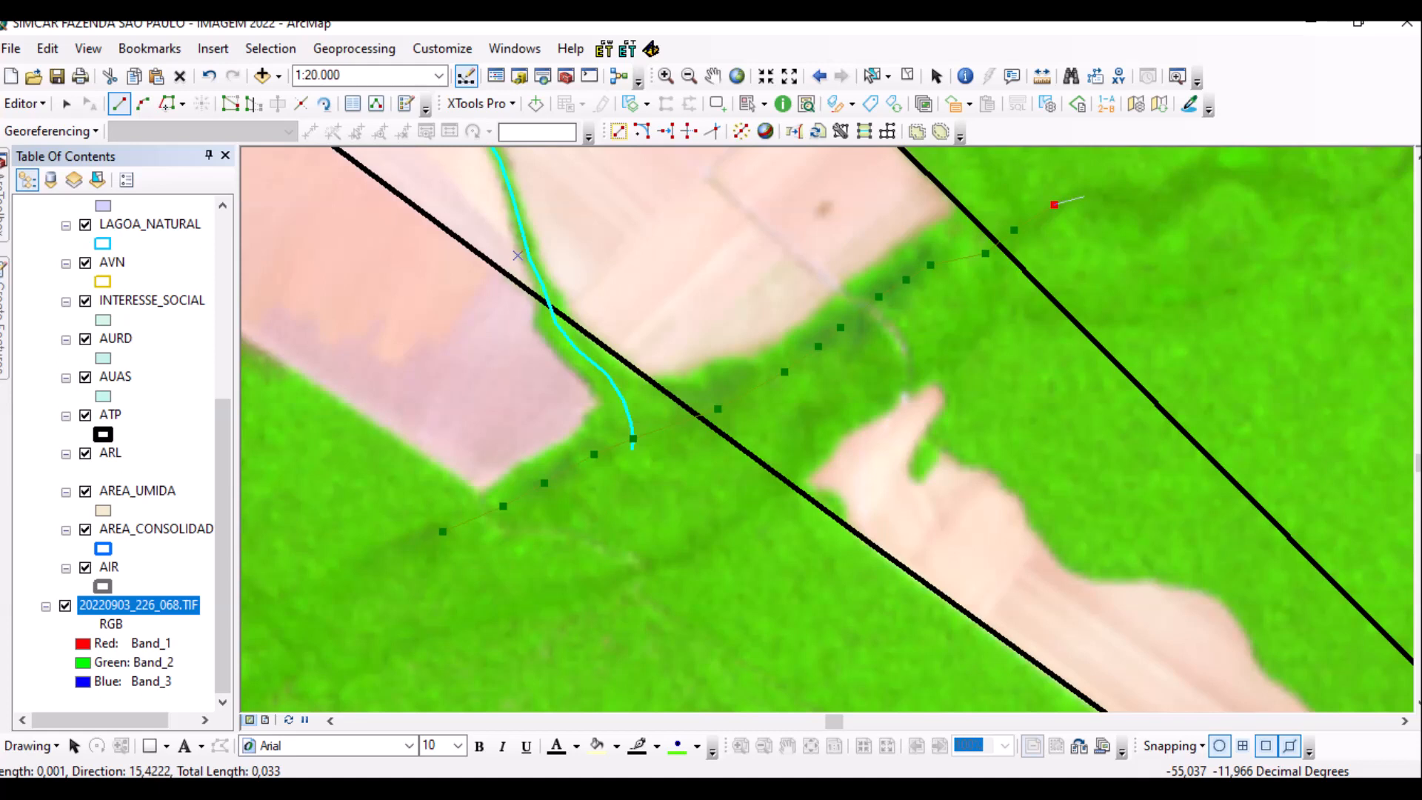
double_click(1081, 192)
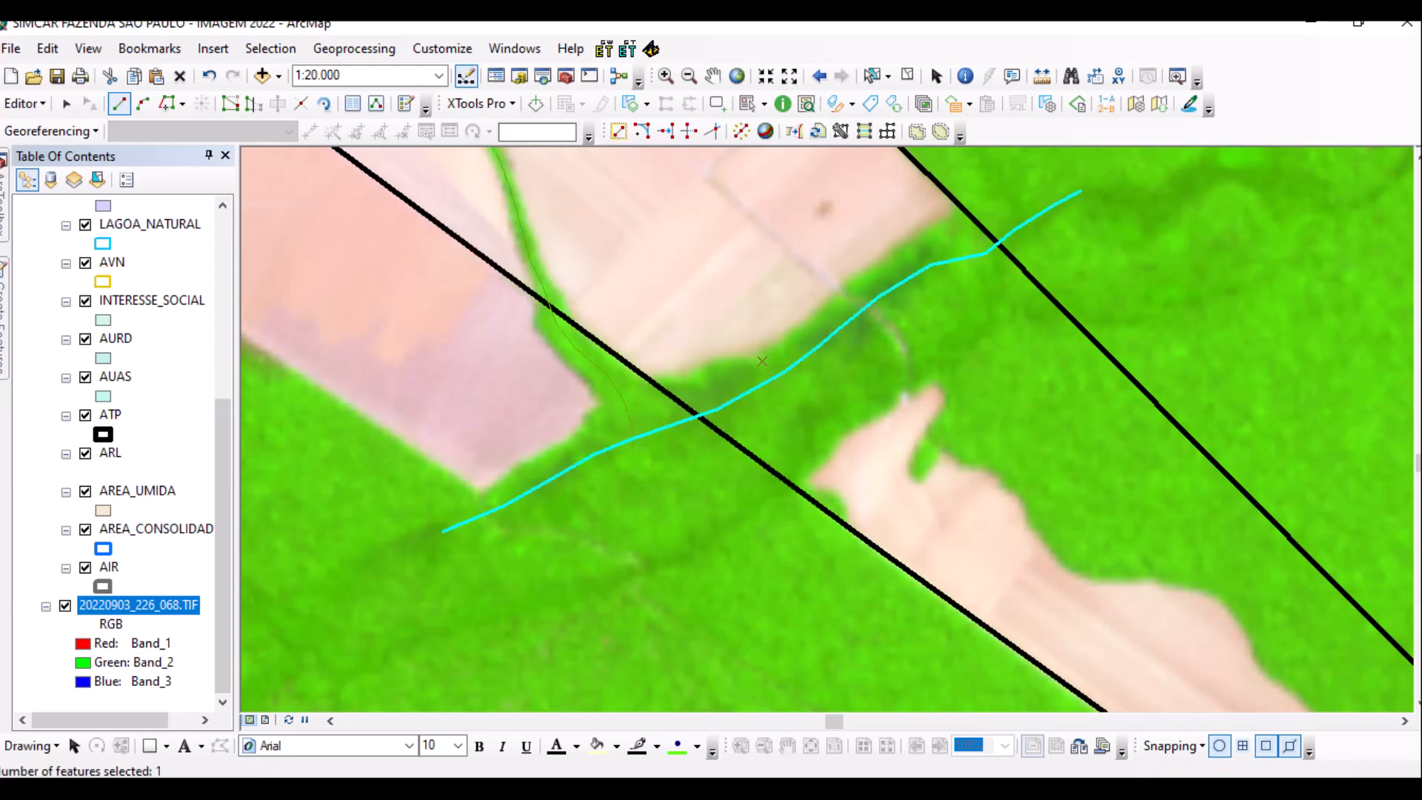
scroll(700, 414, up, 2)
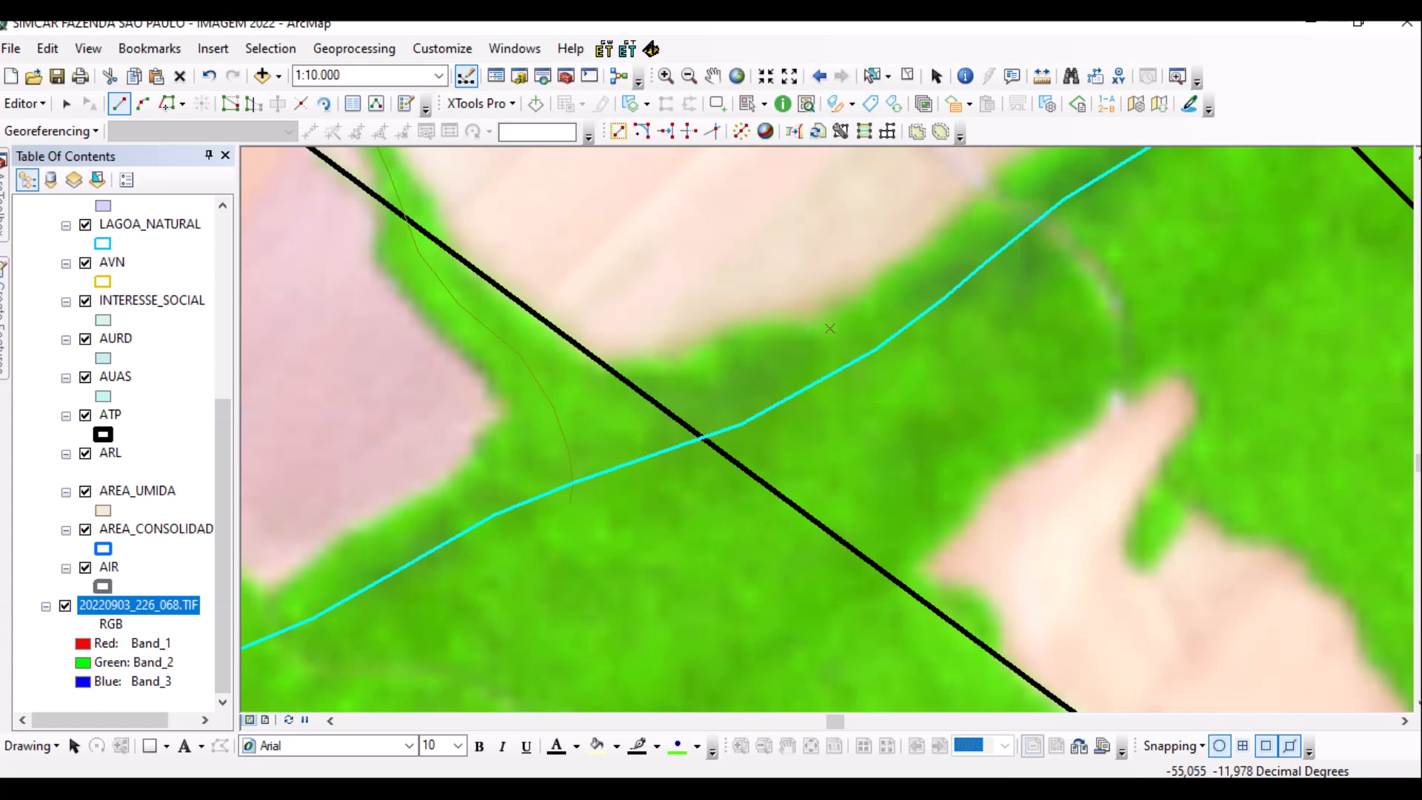
scroll(829, 328, up, 1)
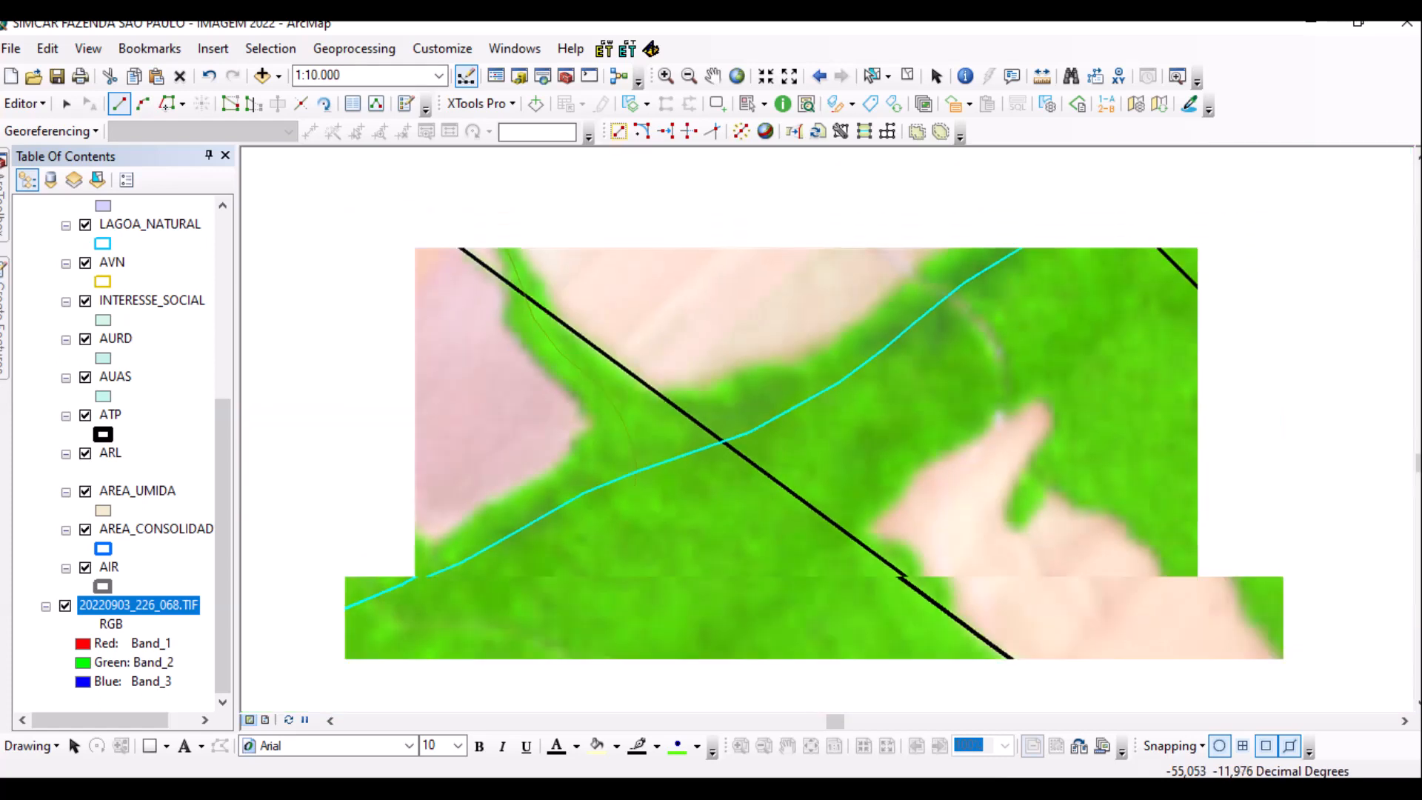
scroll(770, 437, up, 1)
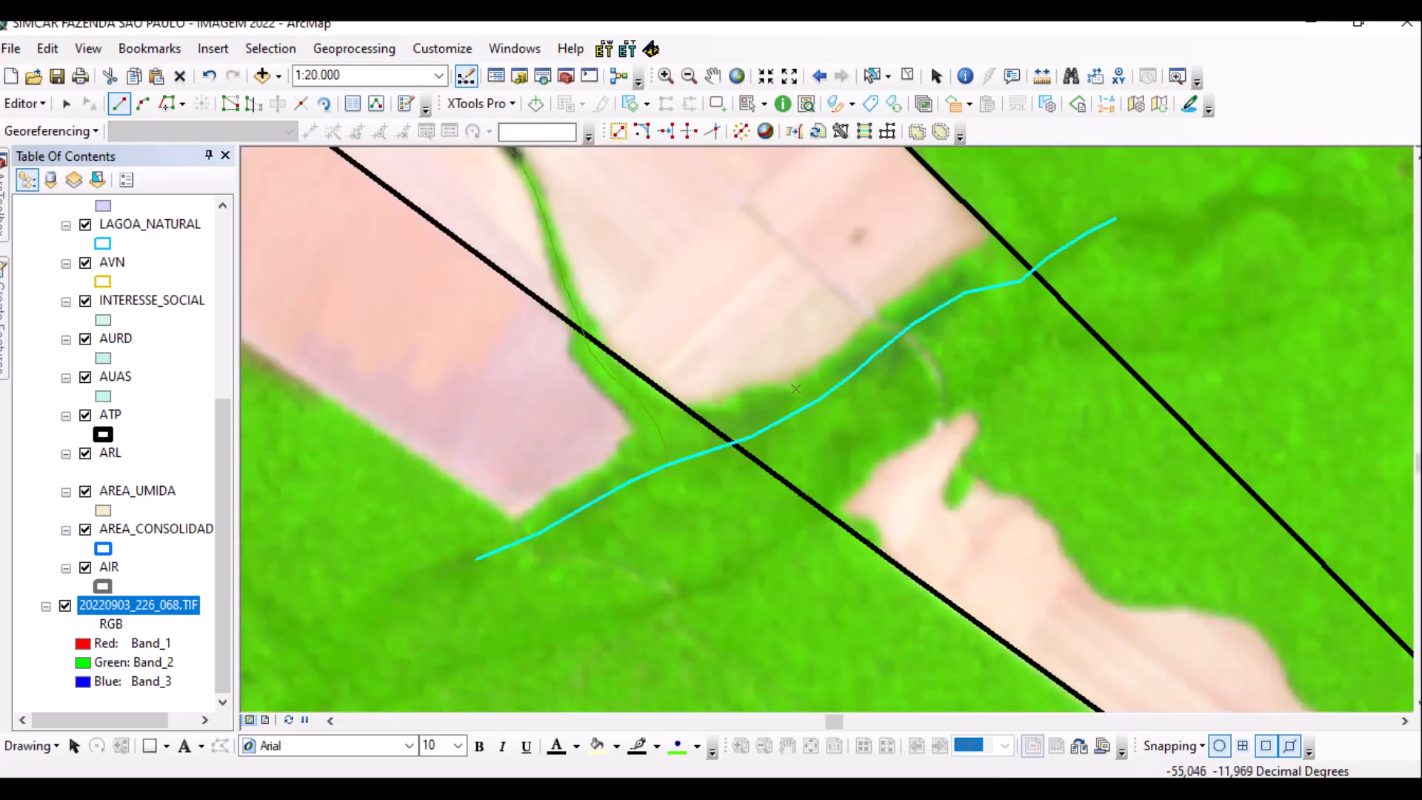
scroll(814, 422, up, 1)
scroll(827, 413, down, 6)
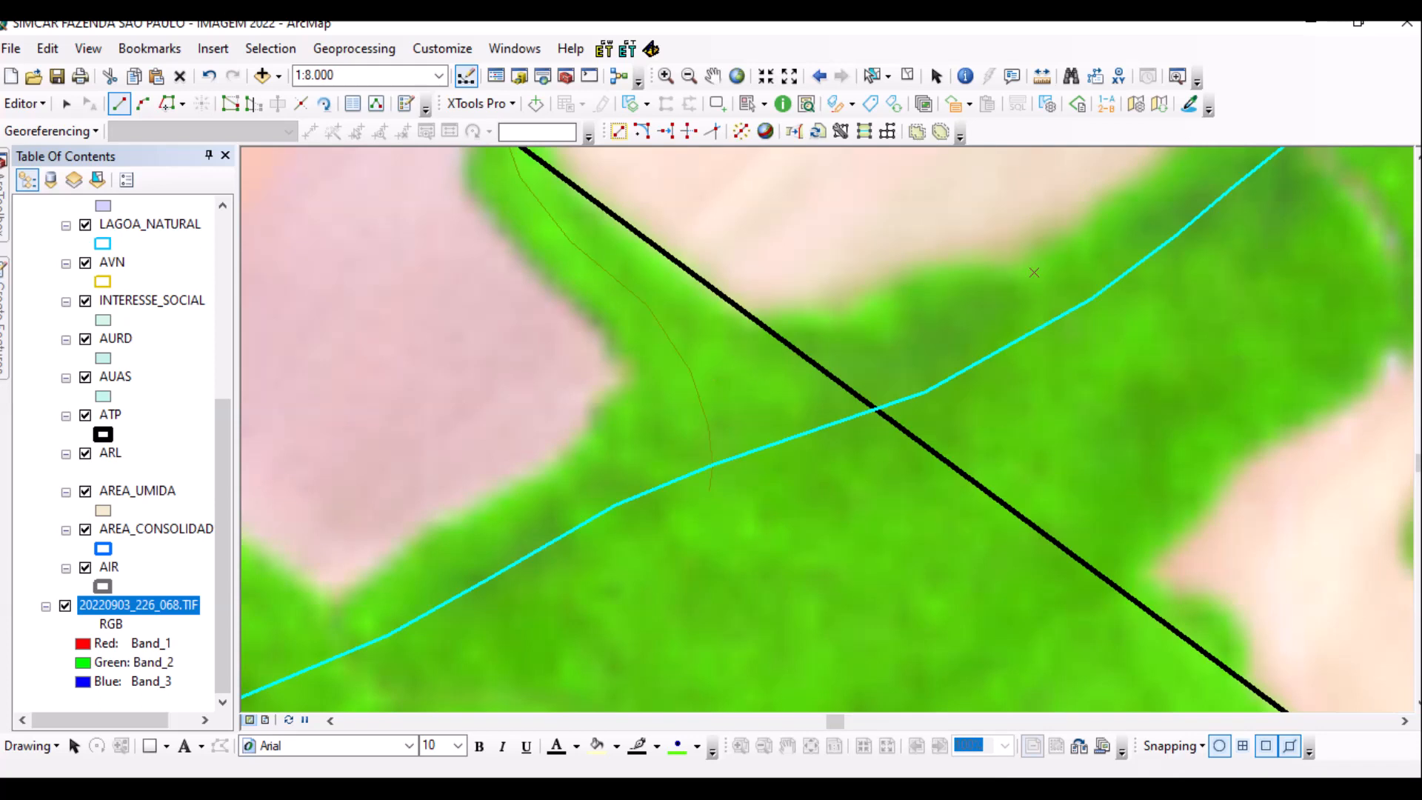
scroll(828, 413, up, 1)
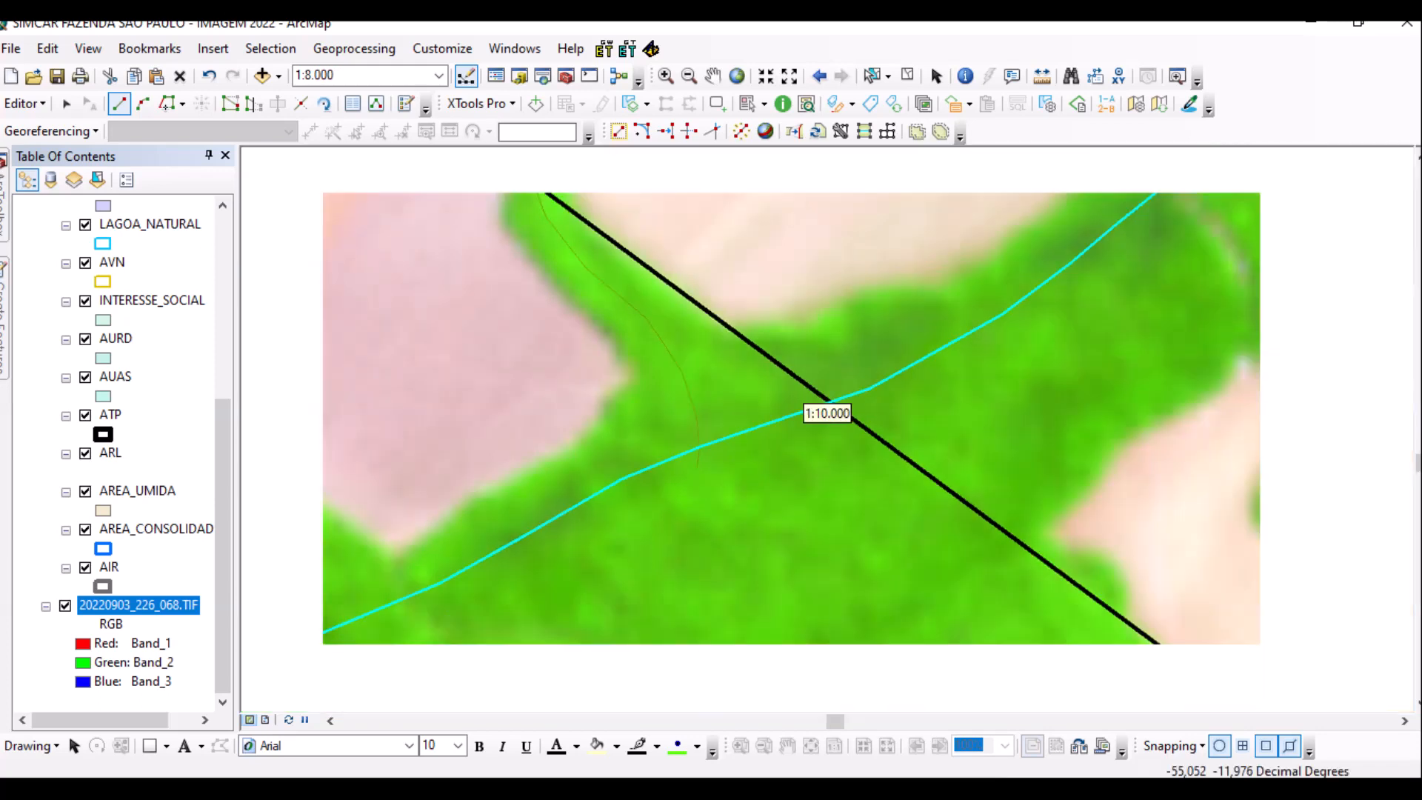
scroll(827, 414, up, 4)
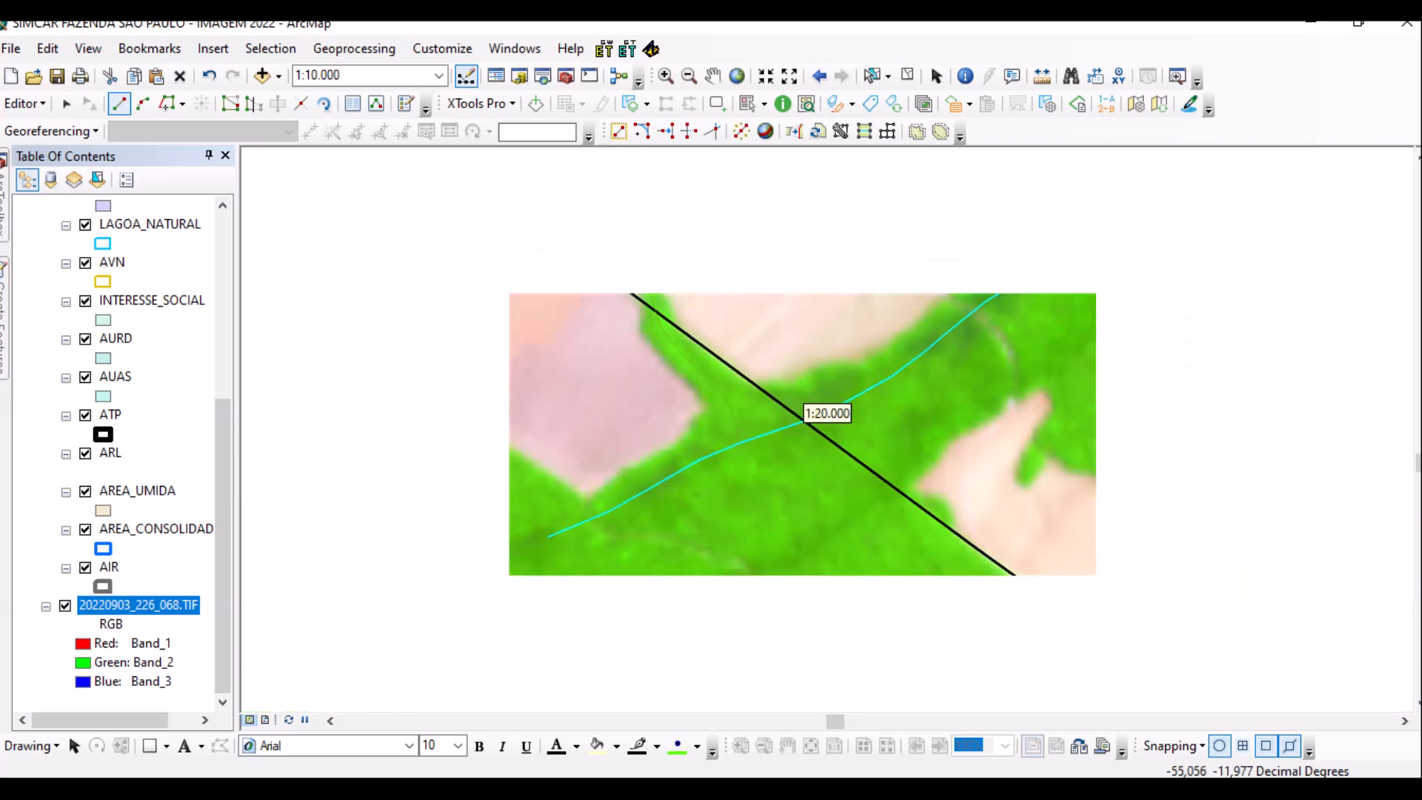
scroll(827, 414, up, 1)
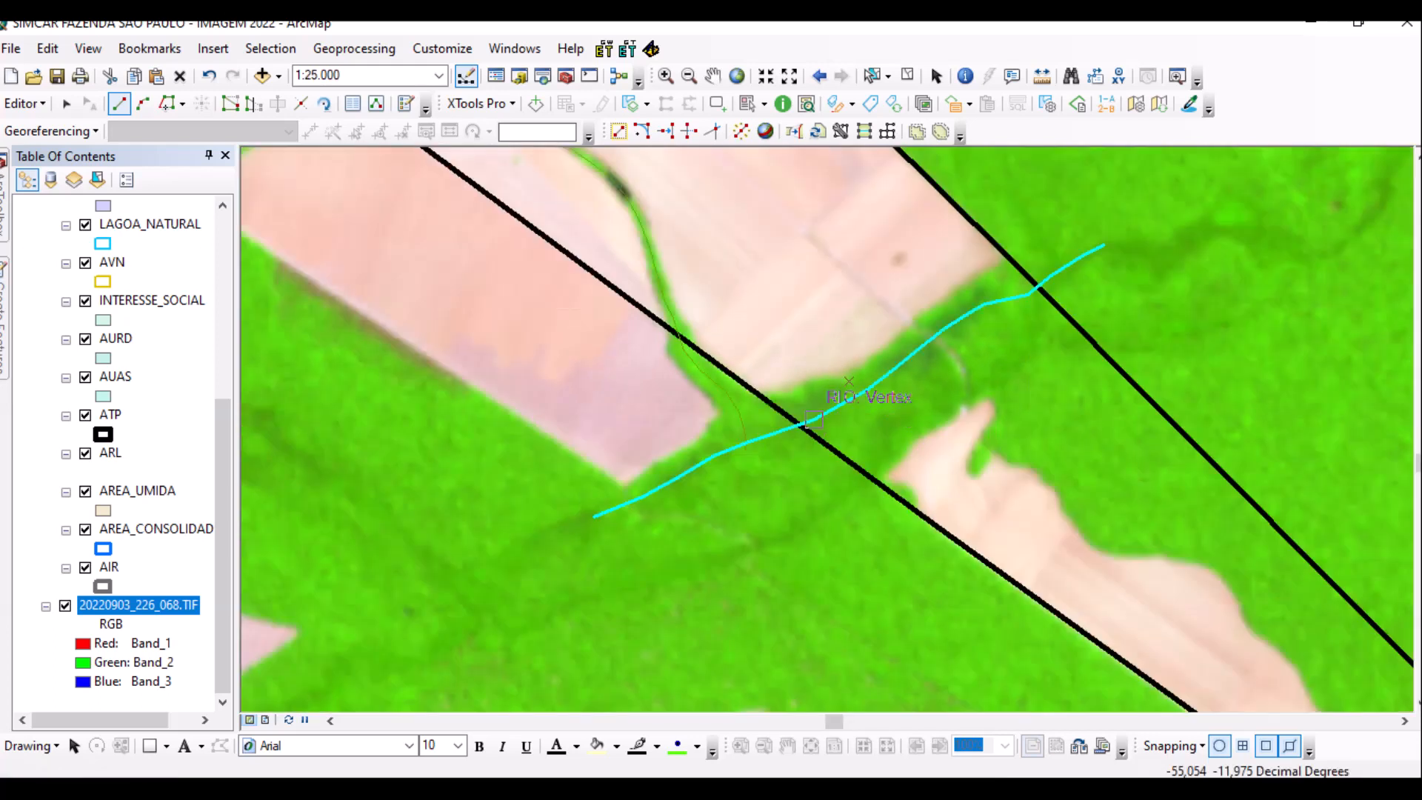
scroll(827, 413, up, 1)
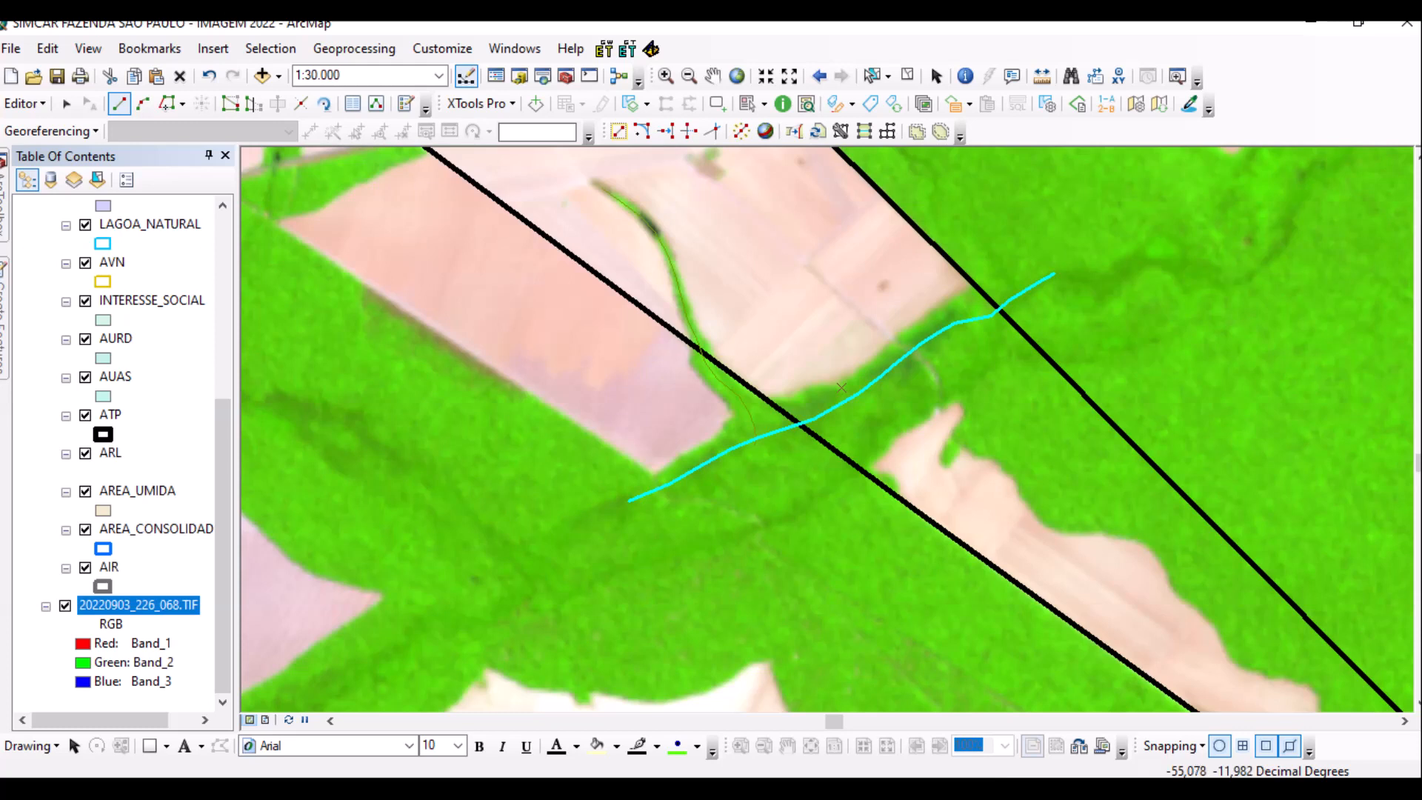
scroll(1026, 292, down, 1)
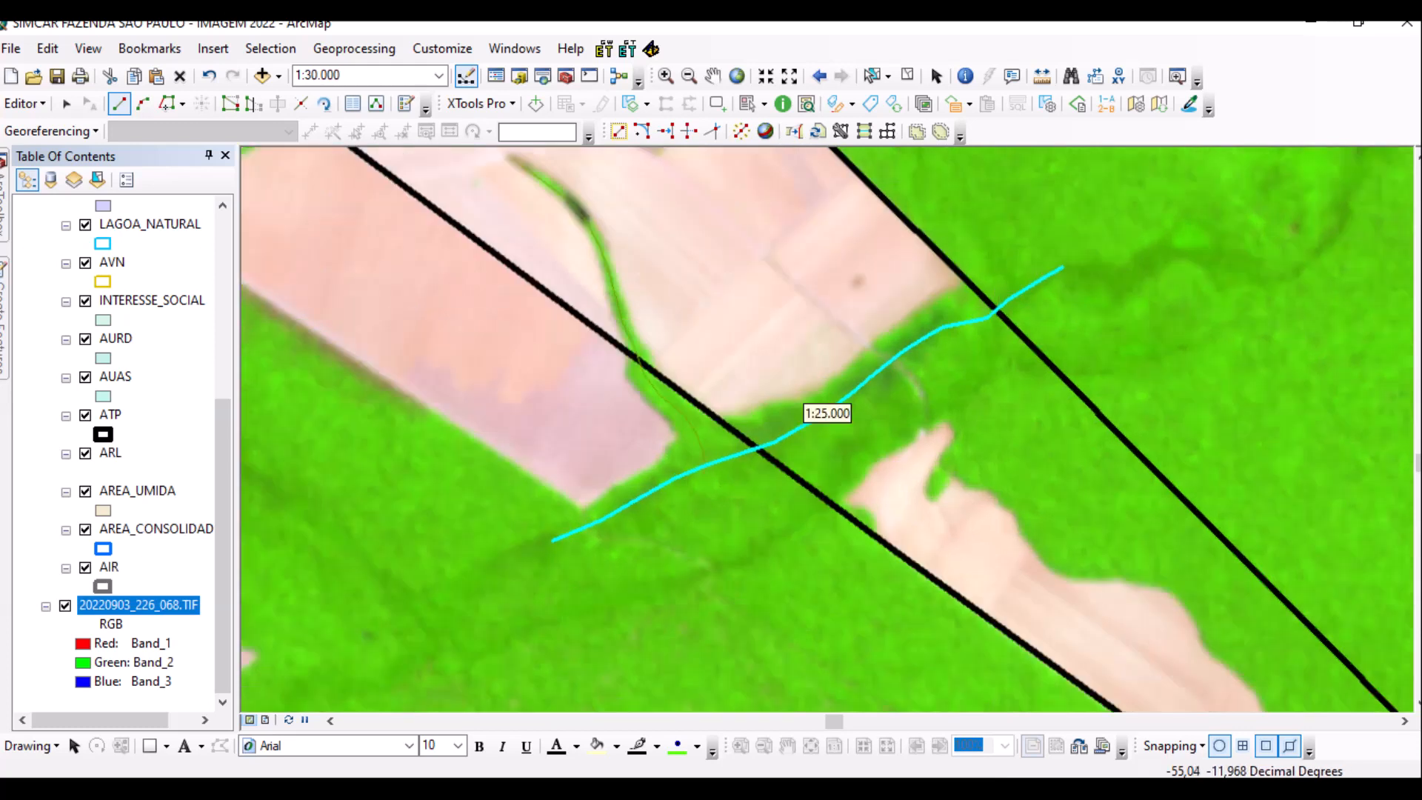
scroll(799, 408, up, 3)
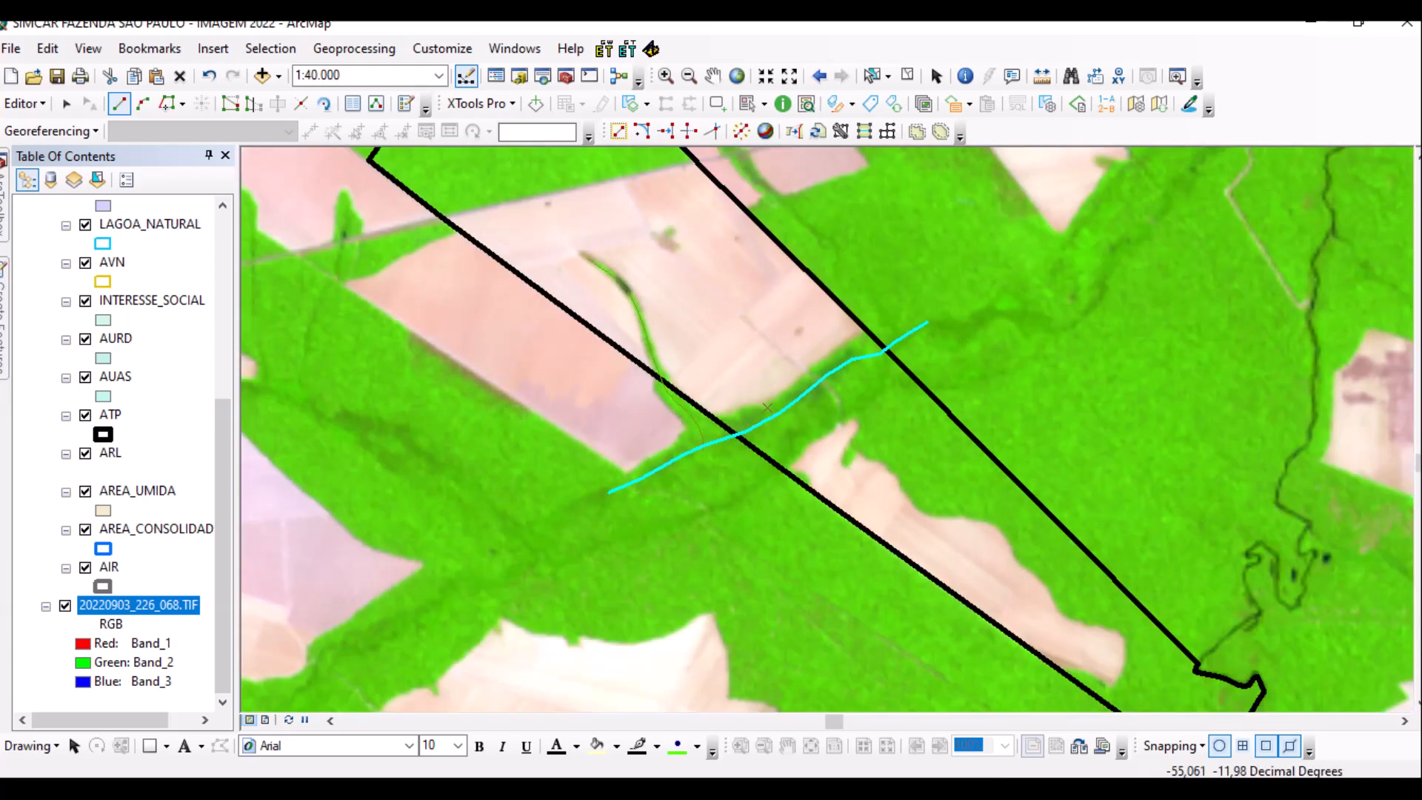
Save the RIO stream edits, stop editing, and bring up the Search window.
click(26, 103)
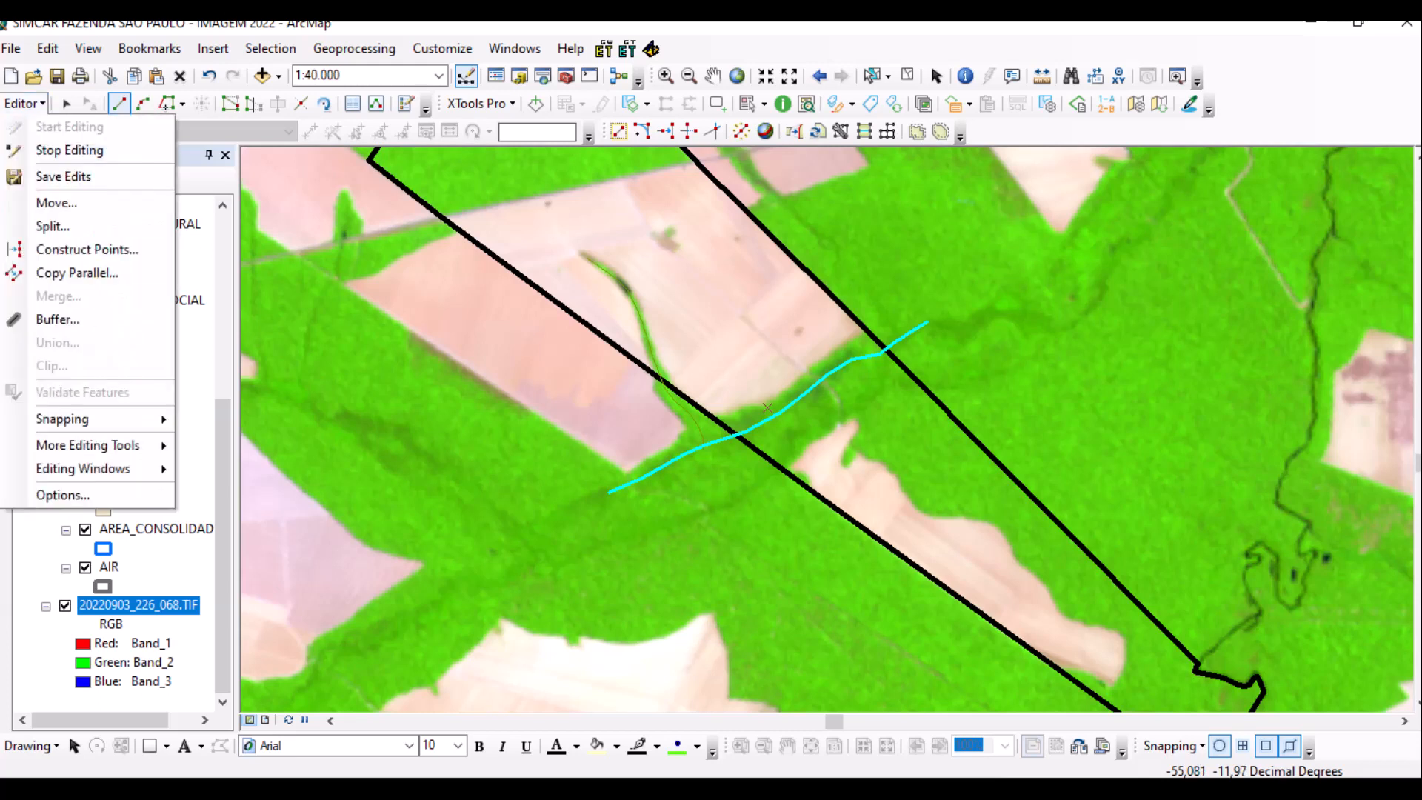
click(44, 176)
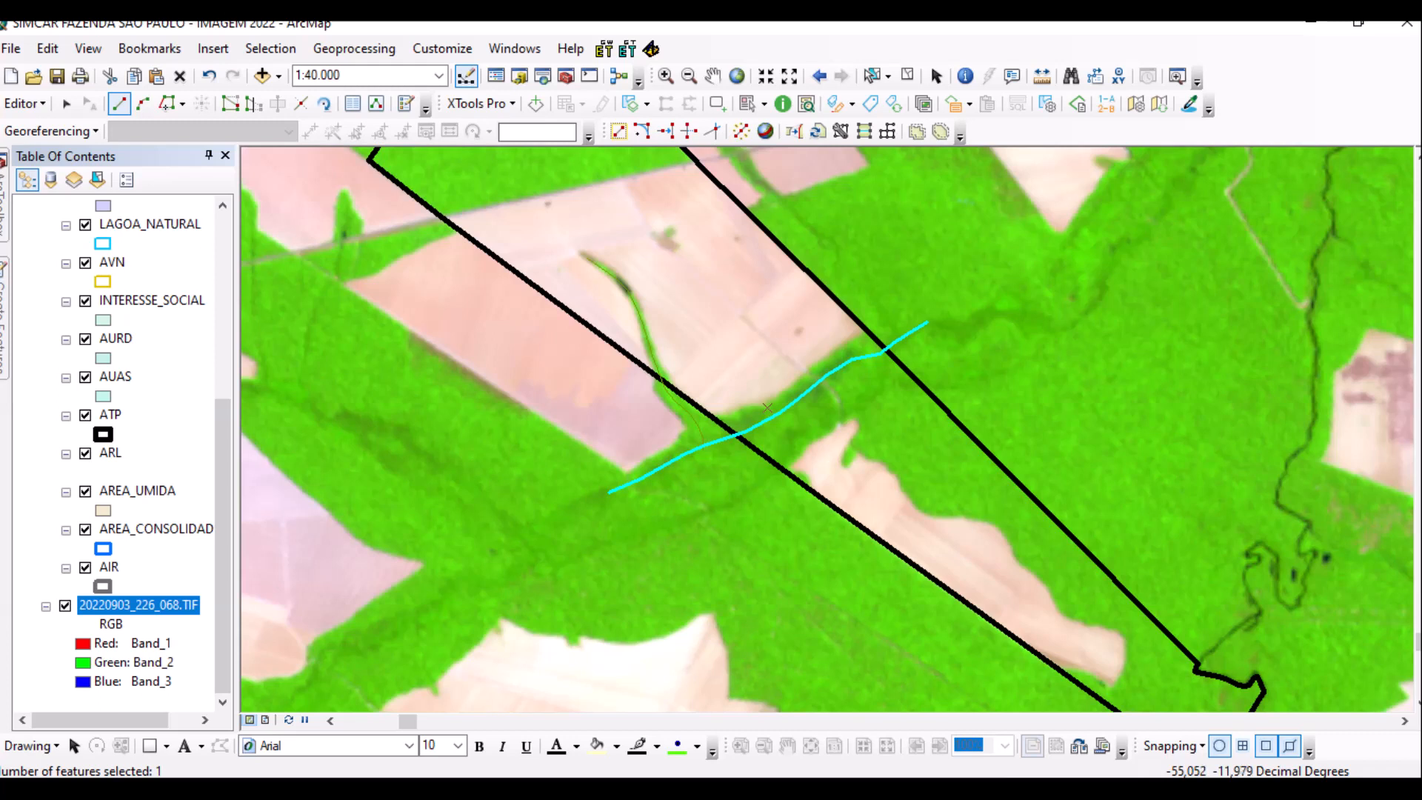
click(25, 103)
click(64, 146)
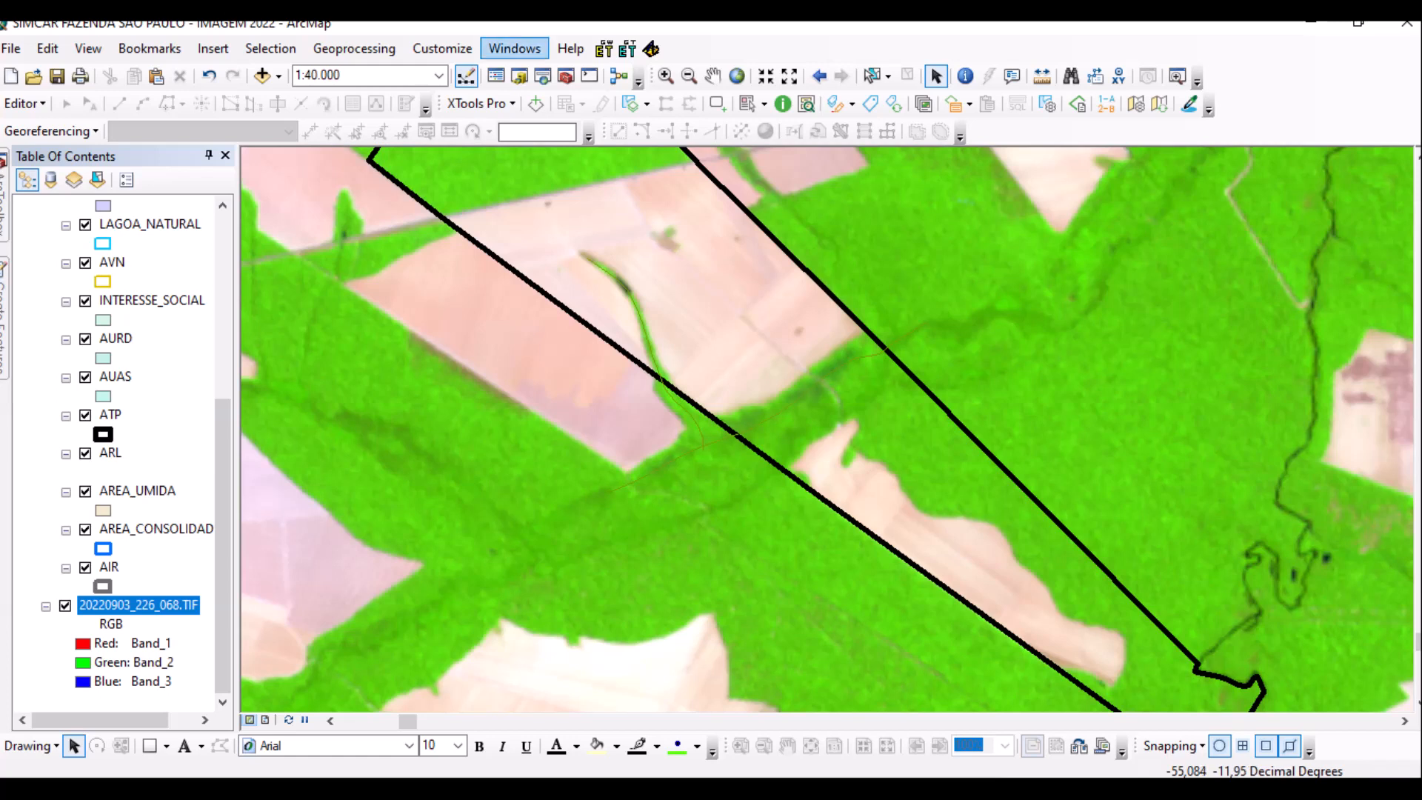
click(514, 48)
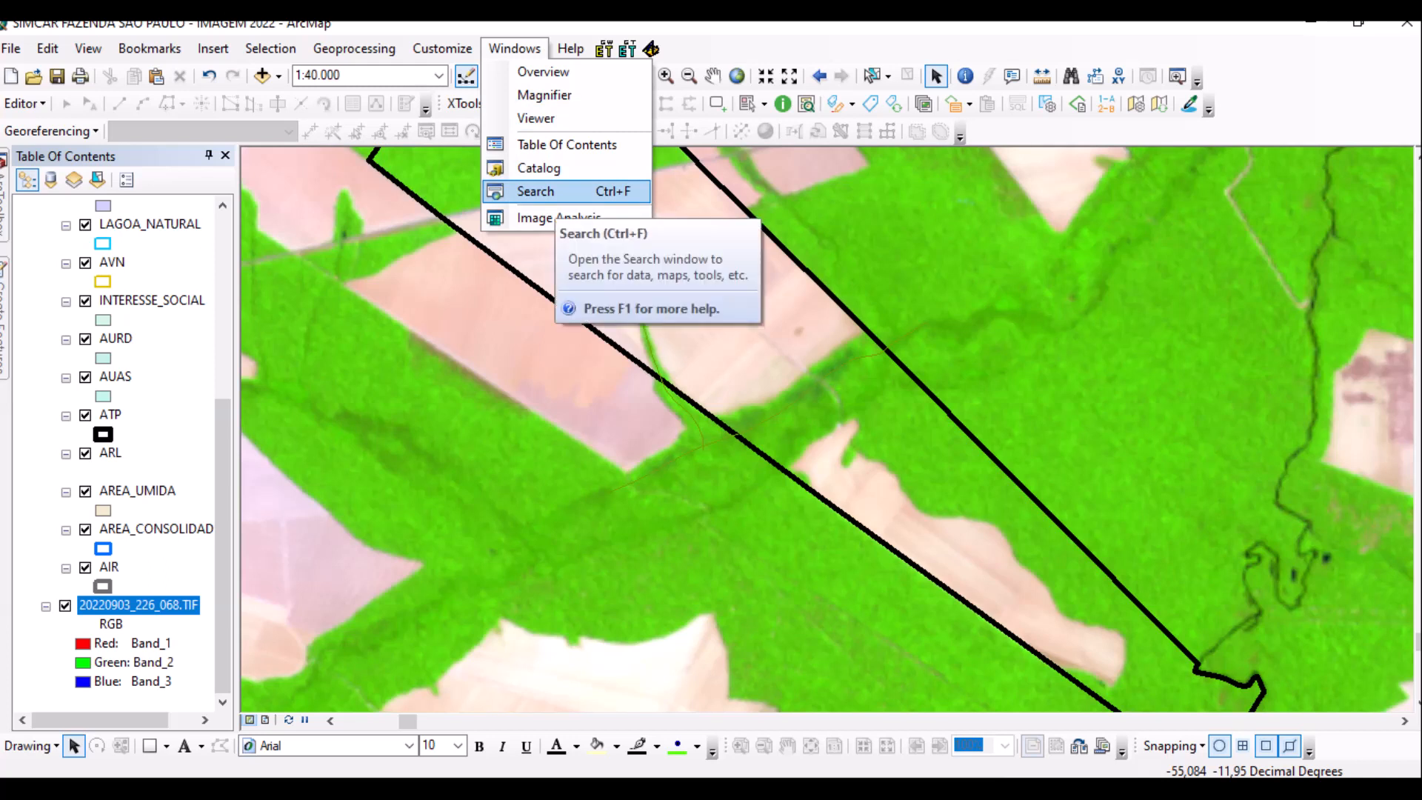
click(536, 192)
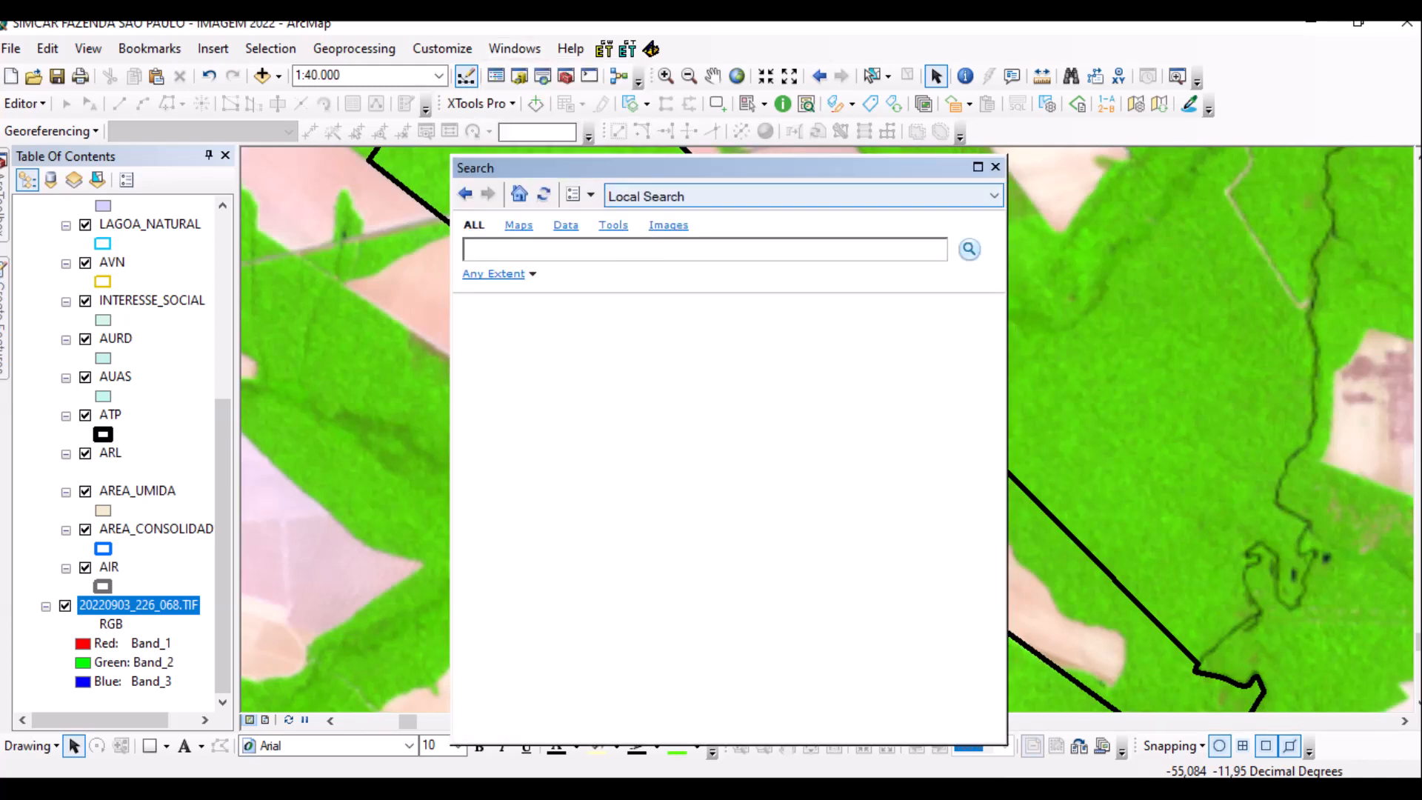
Search the tools for 'BUFFER' and open Buffer (Analysis) from the 11 results.
text(BUFFER)
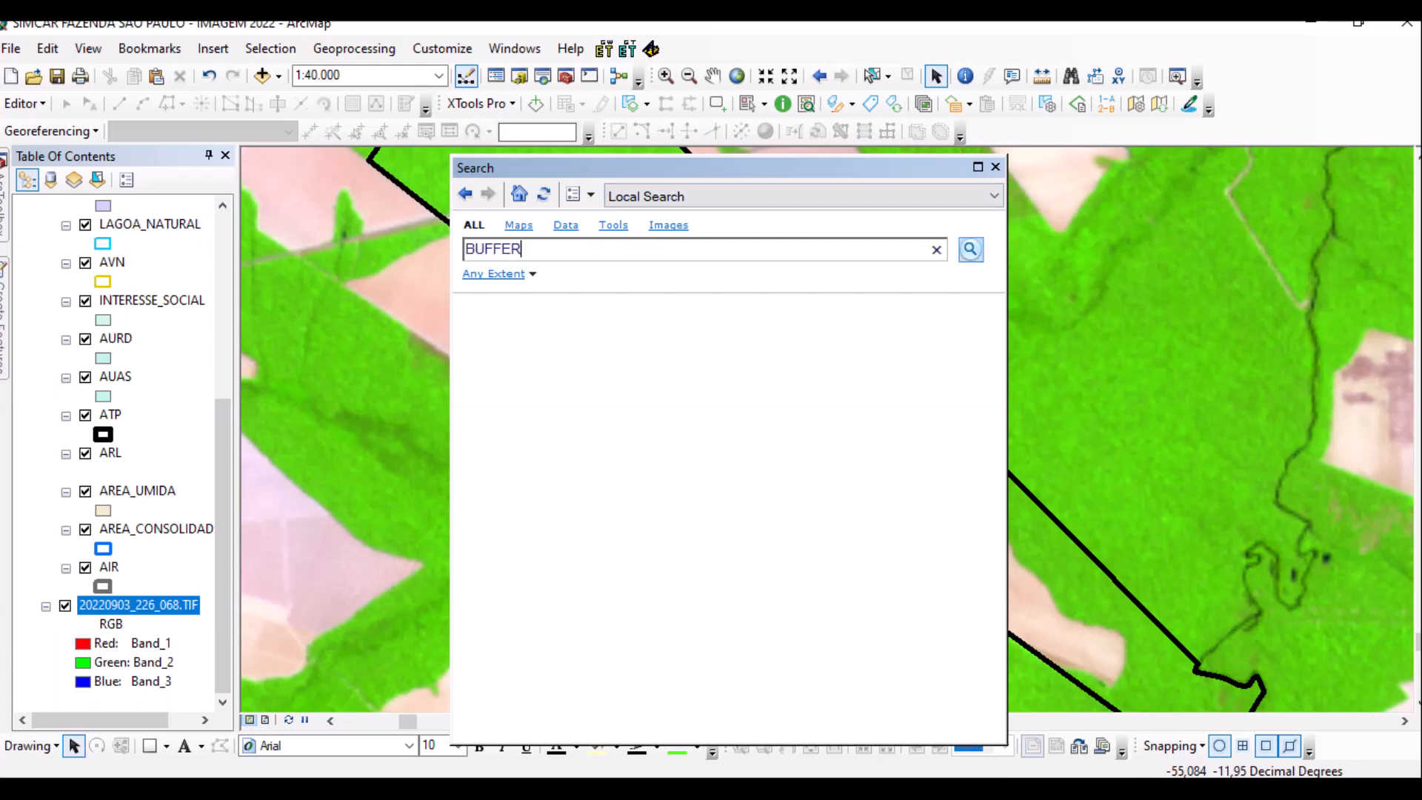
click(970, 249)
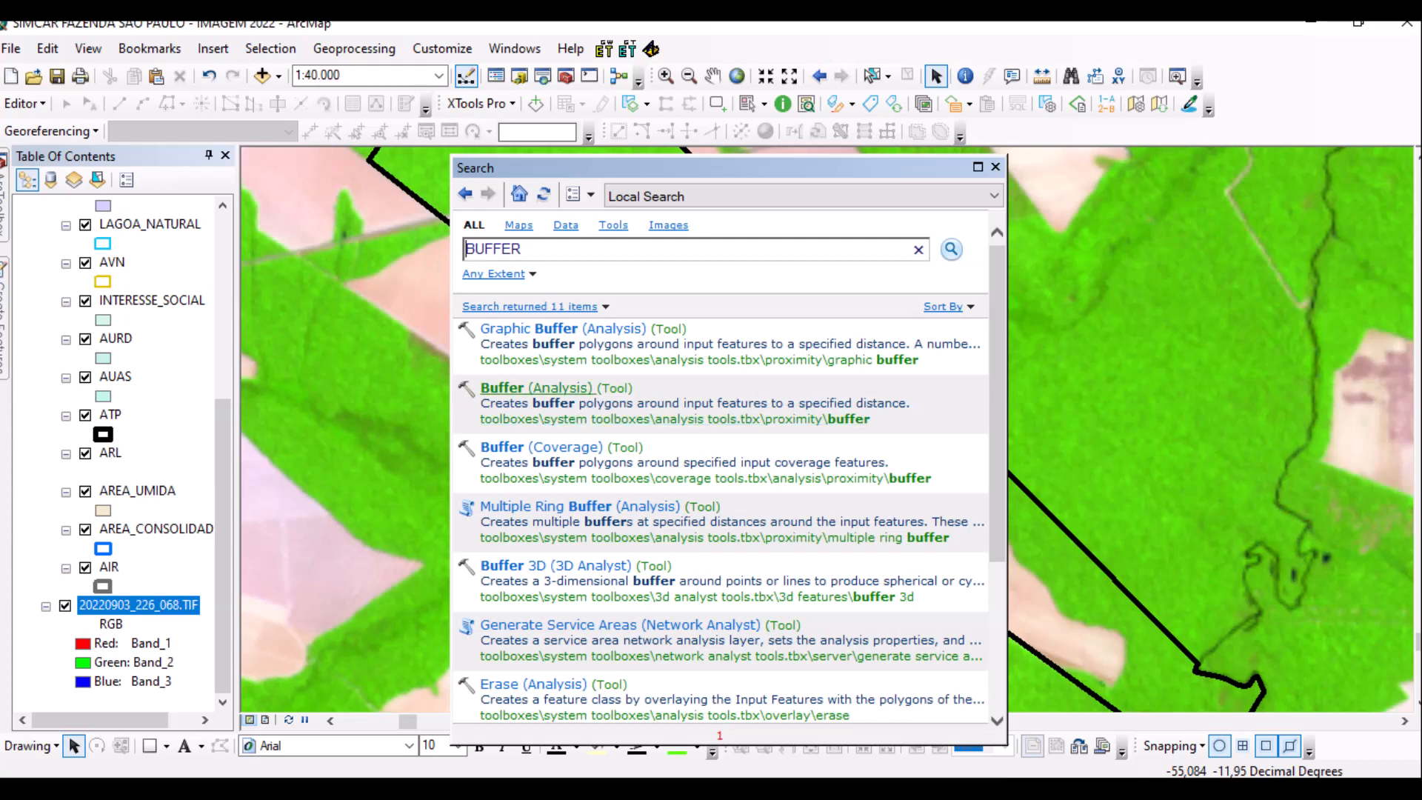
click(535, 388)
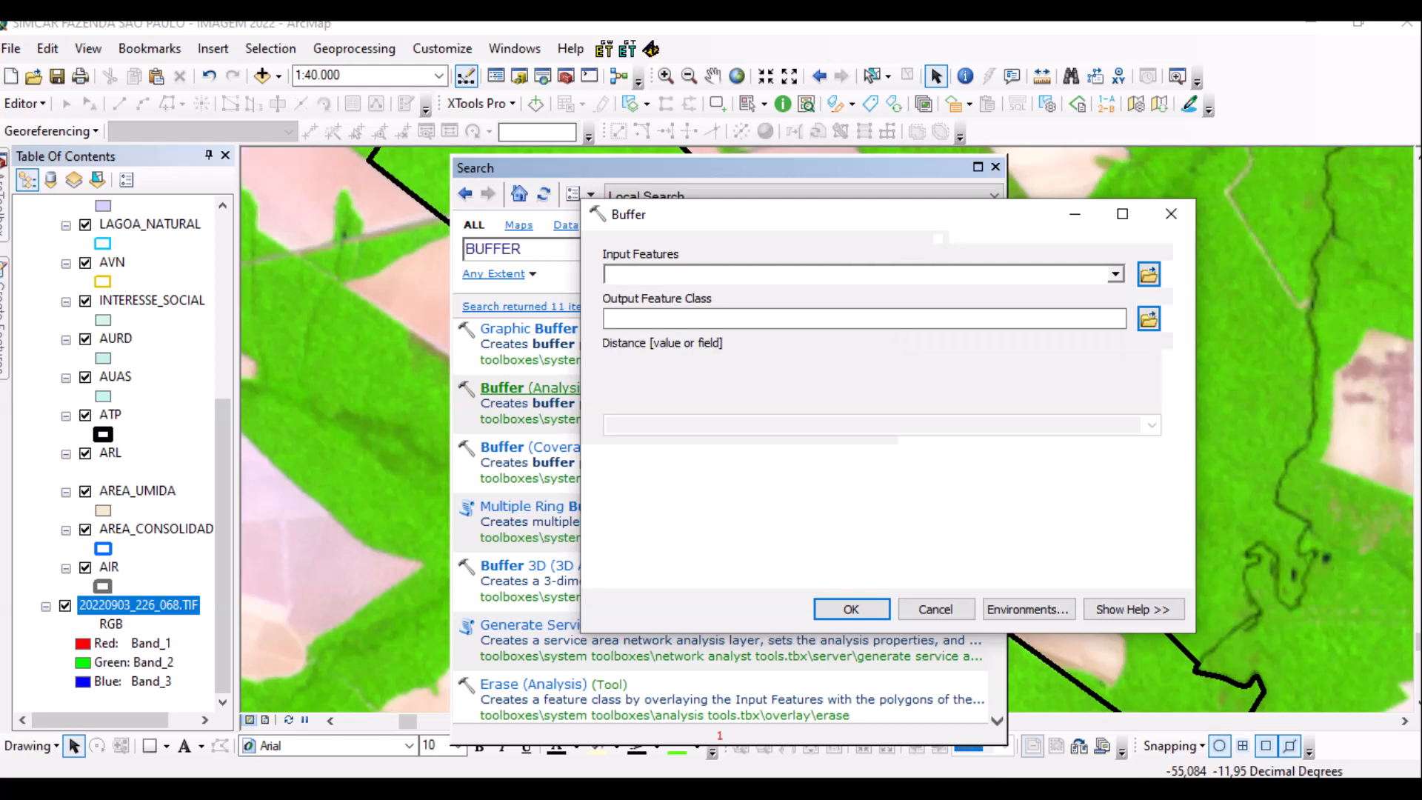
Set the Buffer input to RIO and save its output as RIO_Buffer7 in Default.gdb.
key(alt+Down)
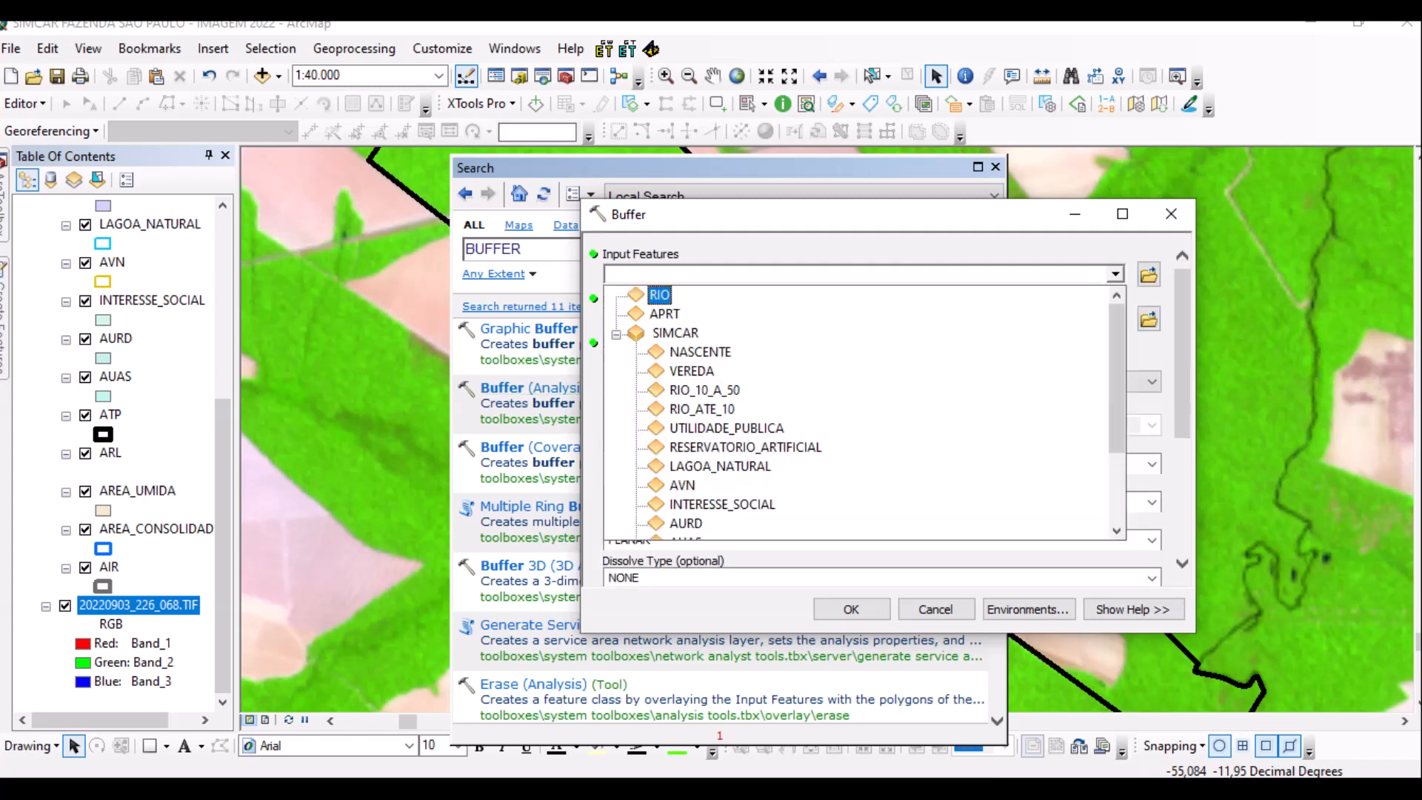
key(Up)
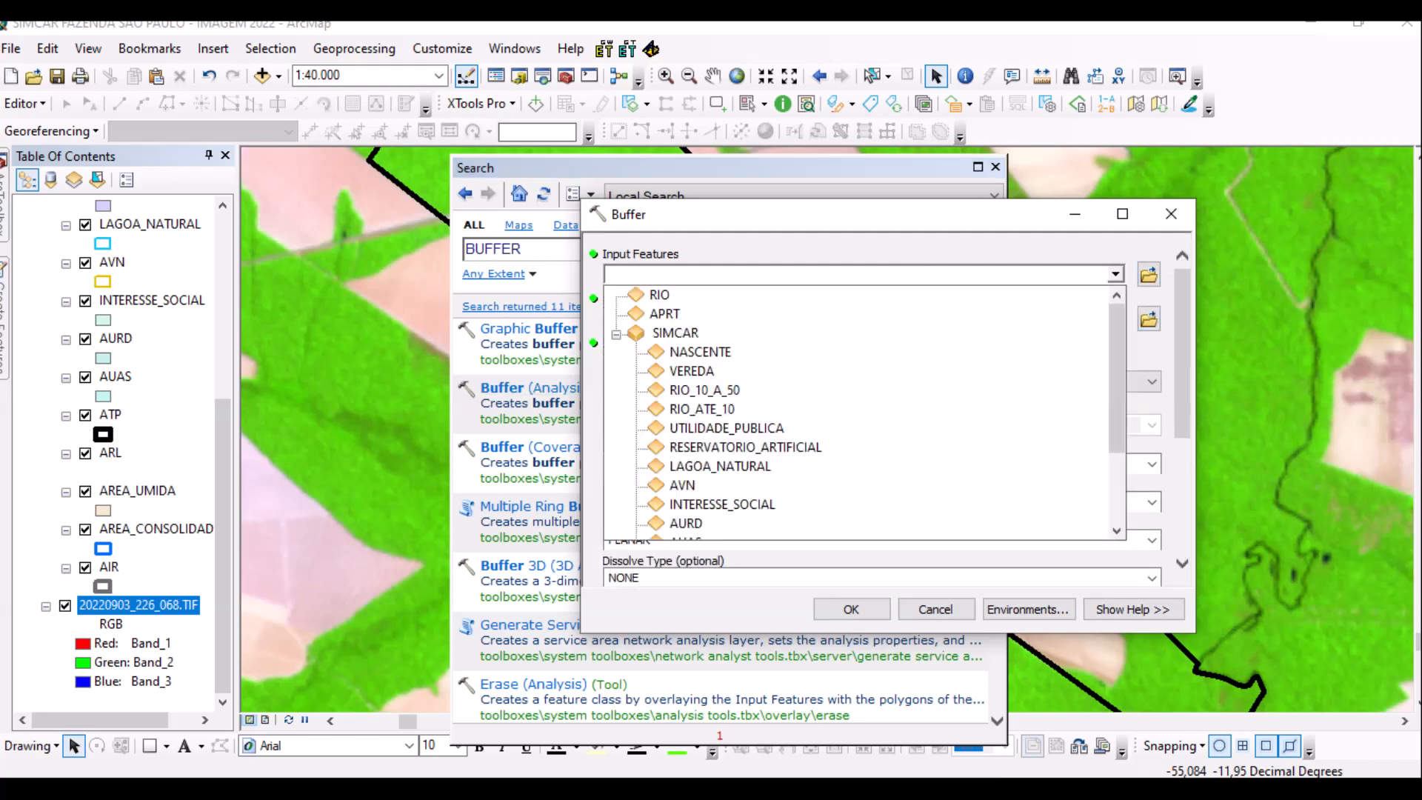
key(Return)
key(Tab)
key(End)
key(shift+Left)
key(shift+Left)
key(shift+Left)
key(shift+Left)
key(shift+Left)
key(shift+Left)
key(shift+Left)
key(shift+Left)
key(shift+Left)
key(shift+Left)
key(shift+Left)
key(ctrl+c)
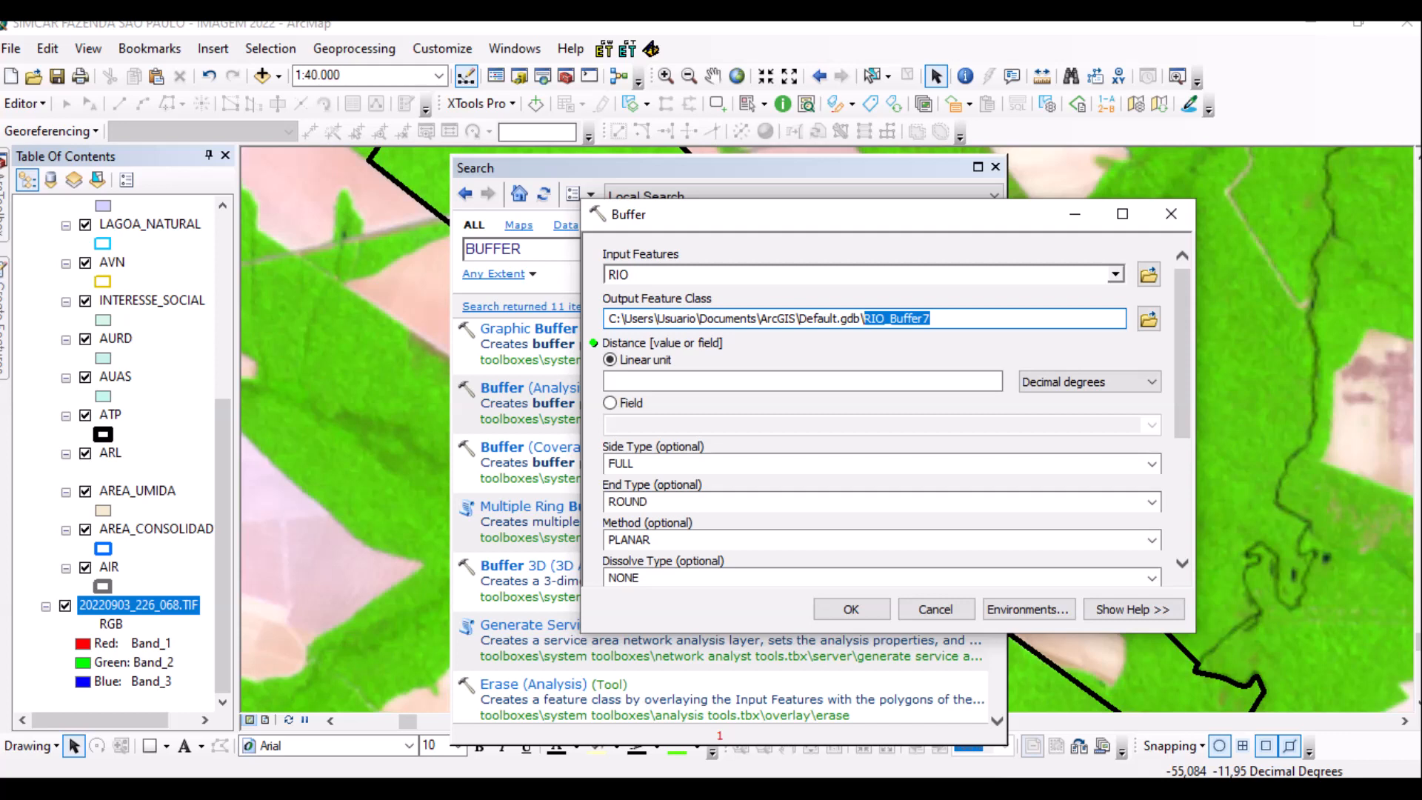
key(Tab)
key(space)
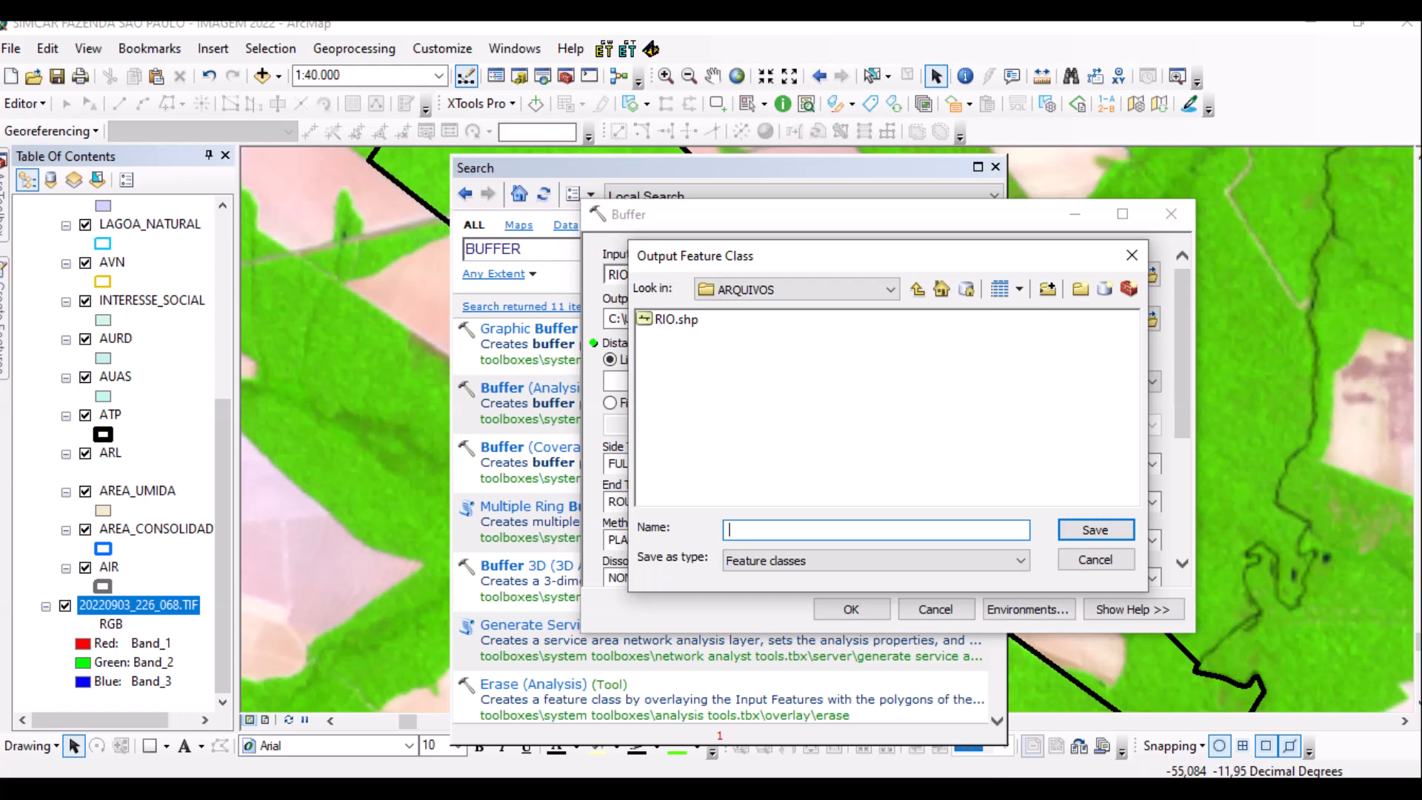
key(ctrl+v)
key(Return)
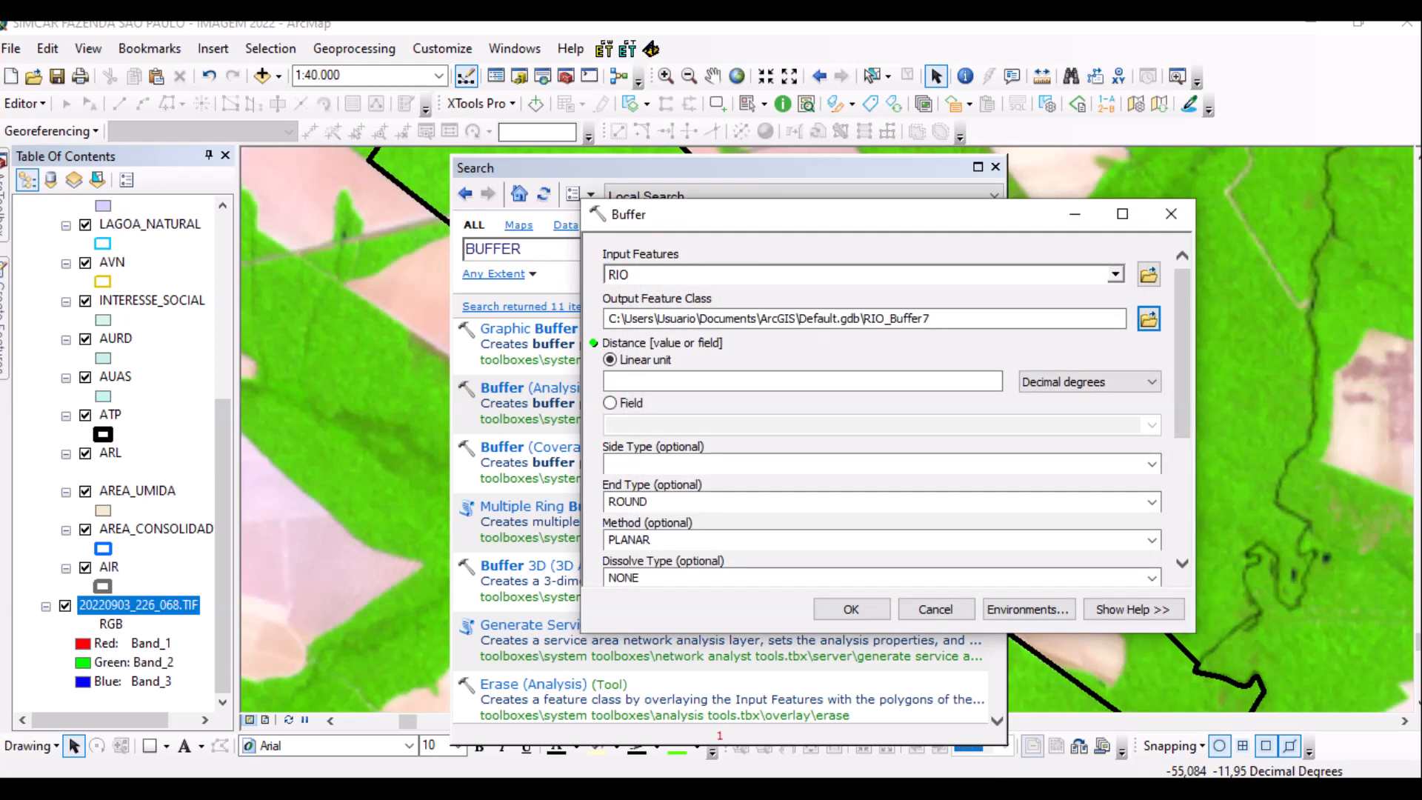
Set the buffer distance to 0,5 Meters.
click(1103, 382)
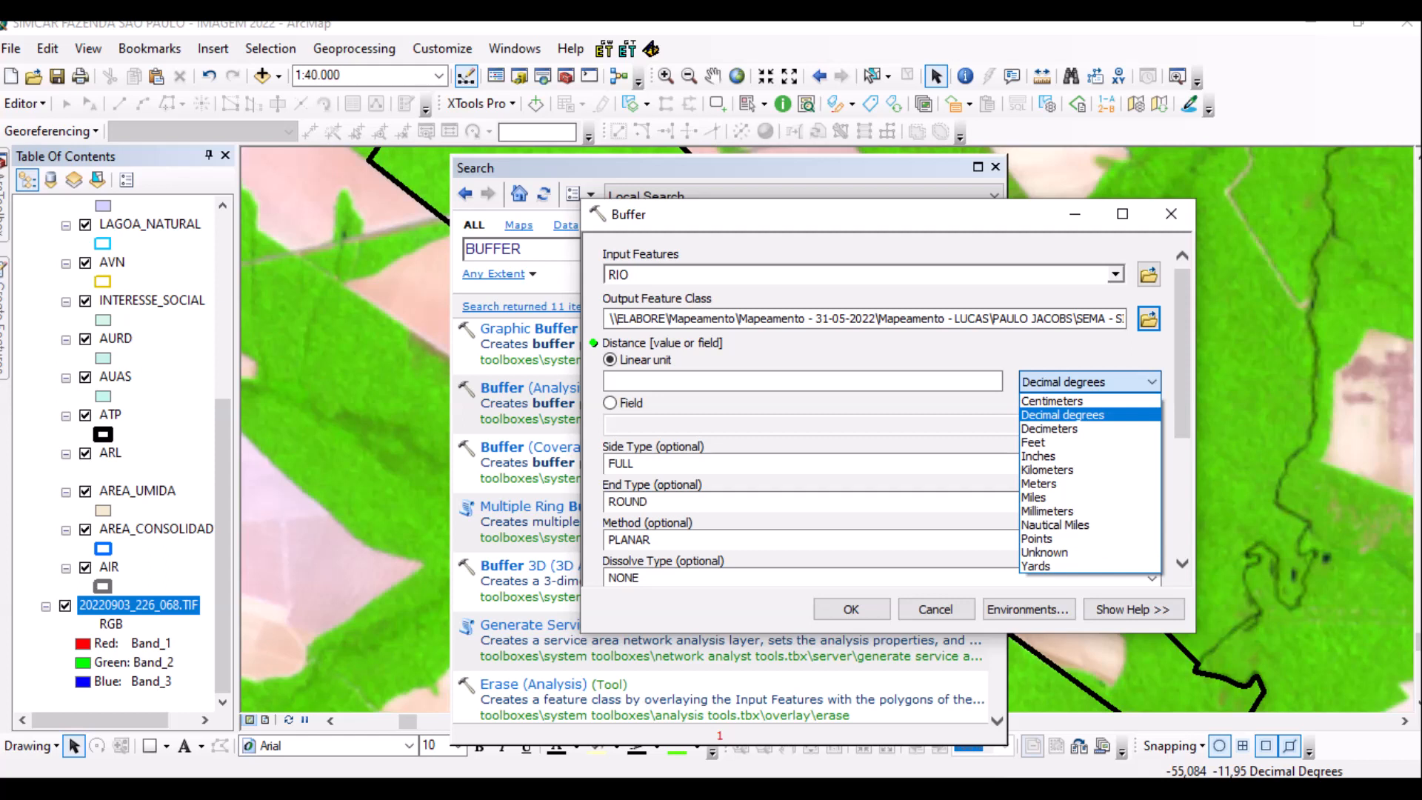
click(1039, 483)
click(997, 381)
text(0,5)
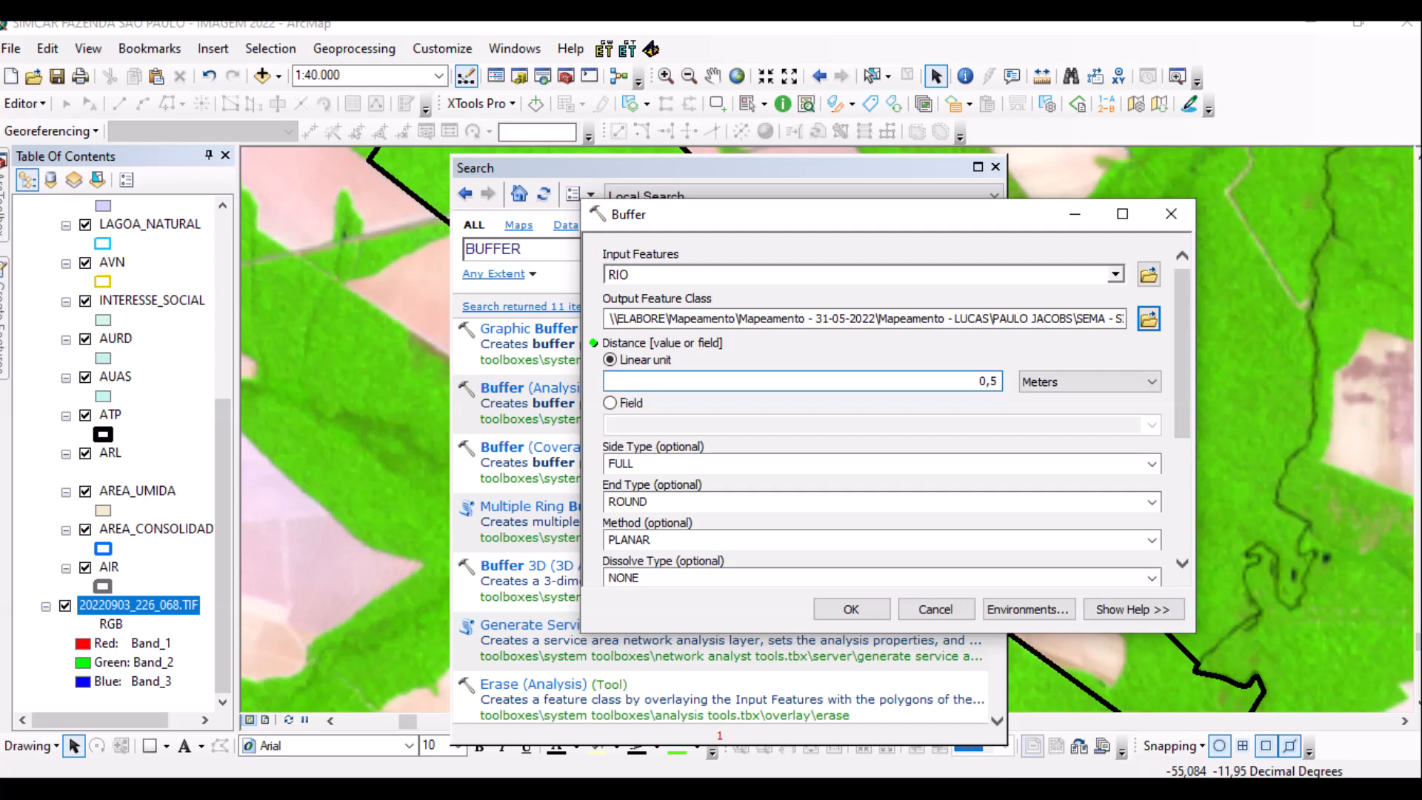
Keep the FULL side type, choose FLAT end type, and run the buffer.
click(1151, 464)
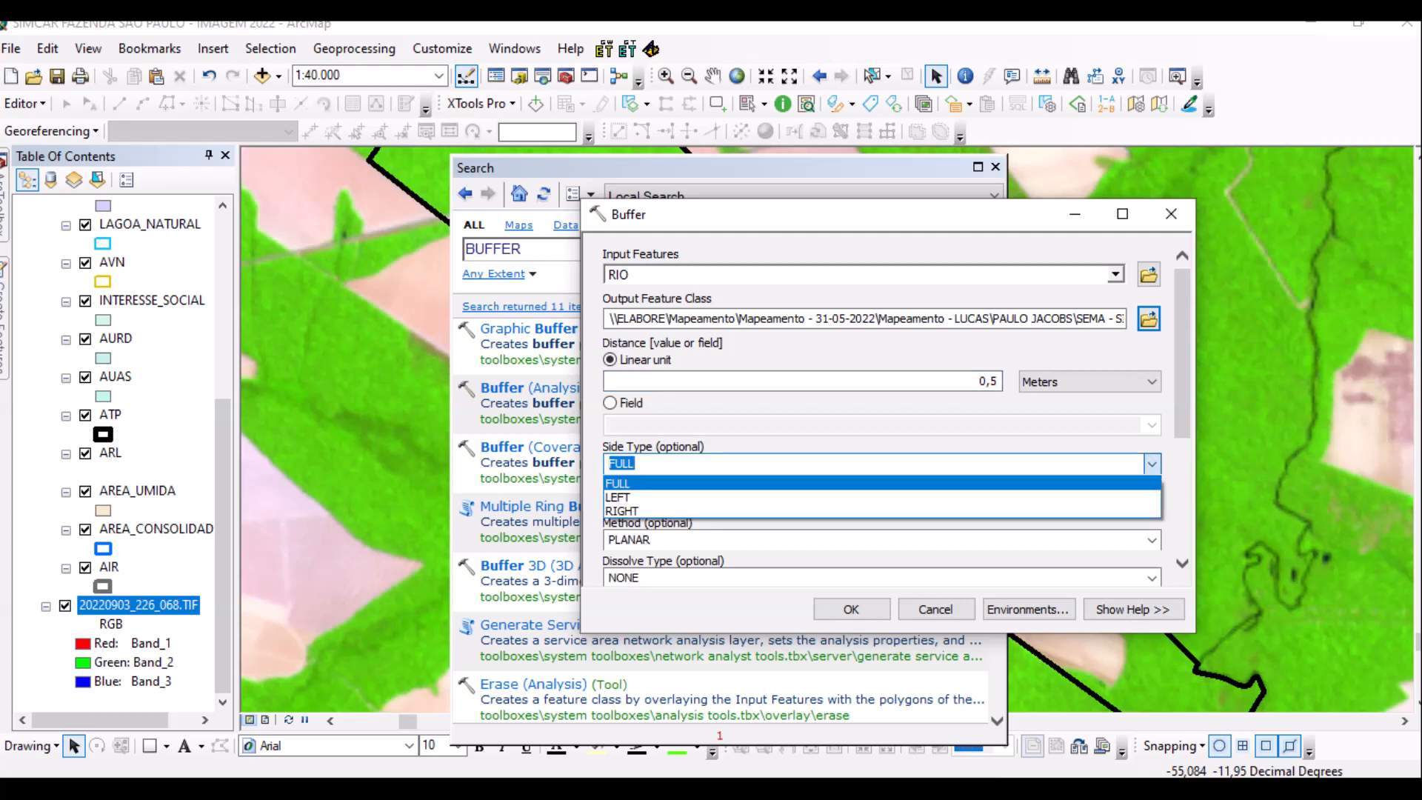
key(Return)
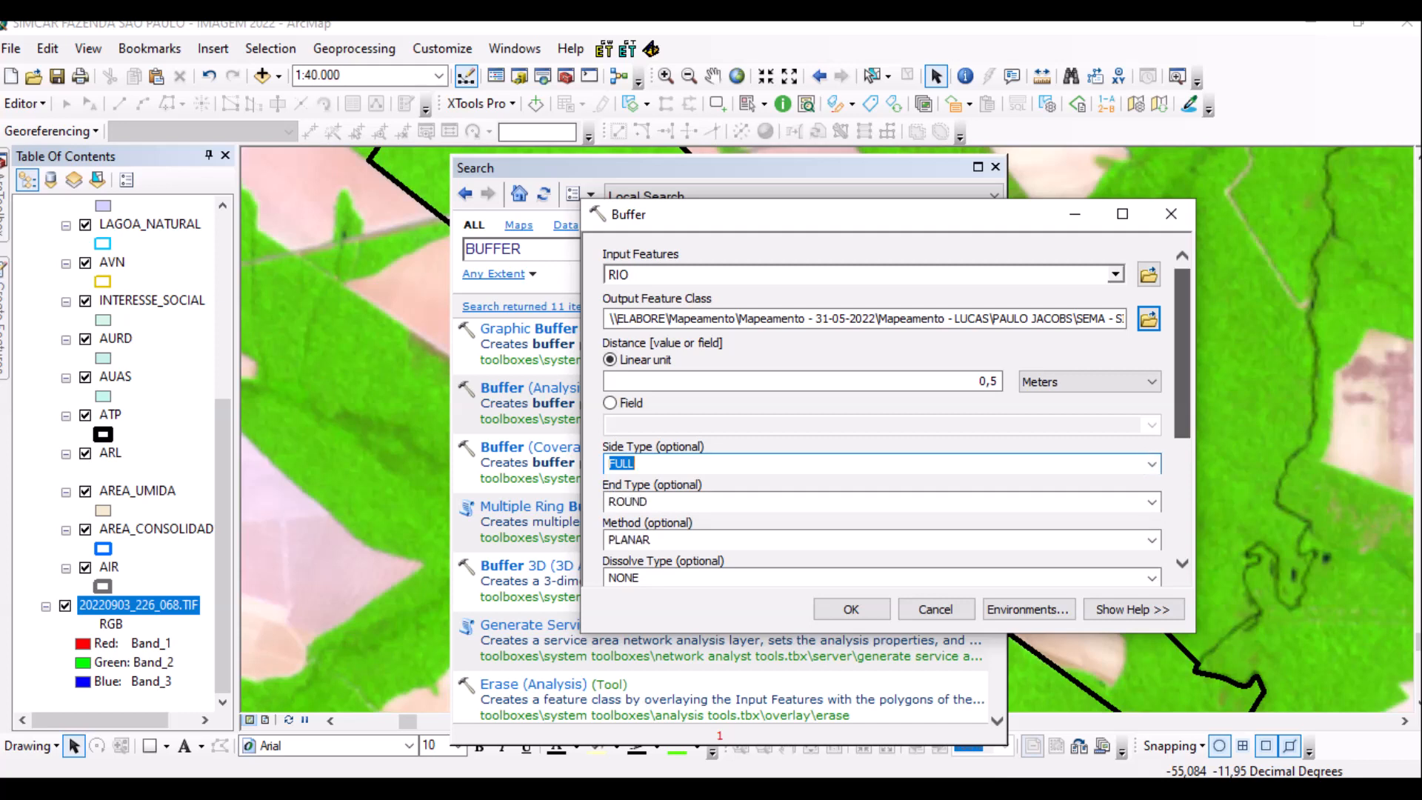
scroll(882, 414, down, 4)
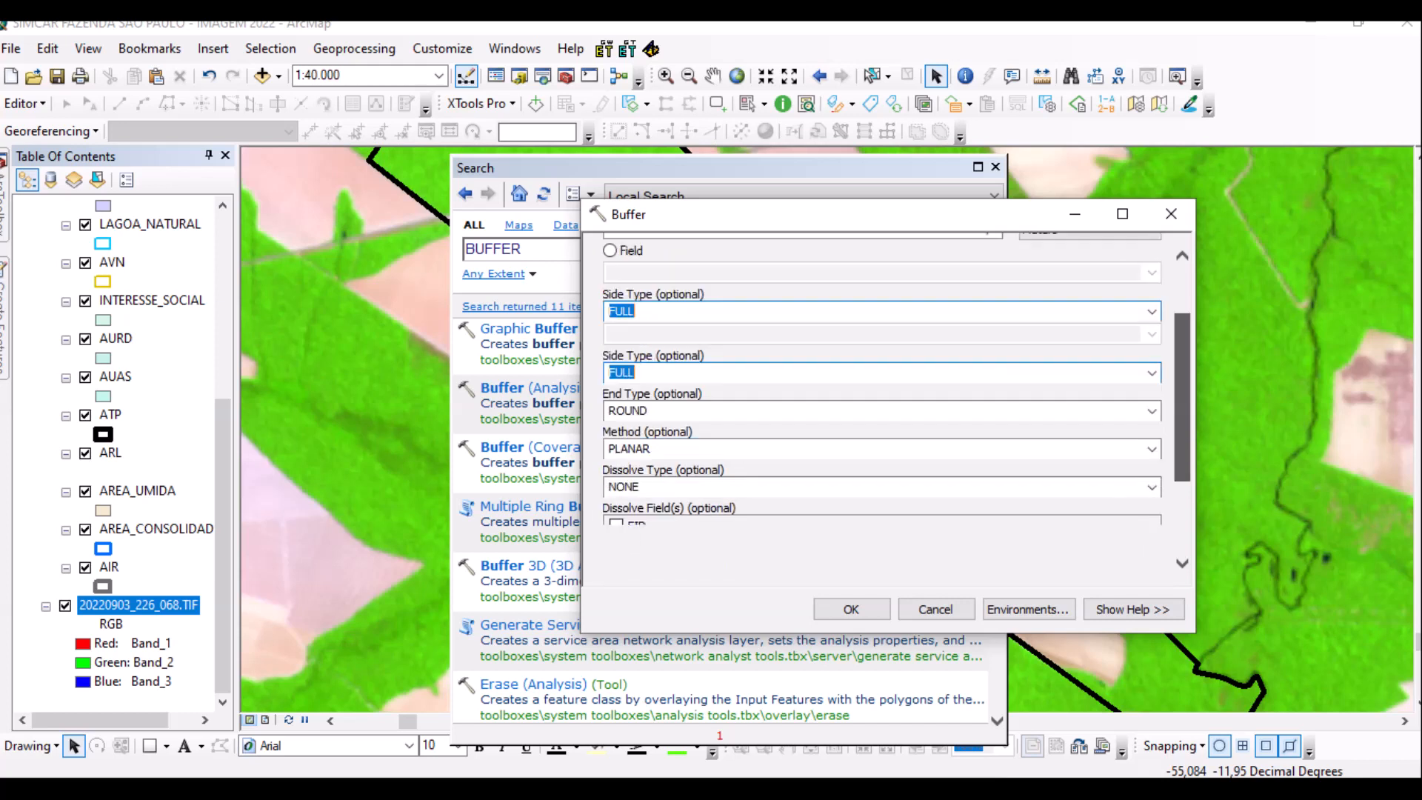
key(Tab)
key(alt+Down)
key(Down)
key(Return)
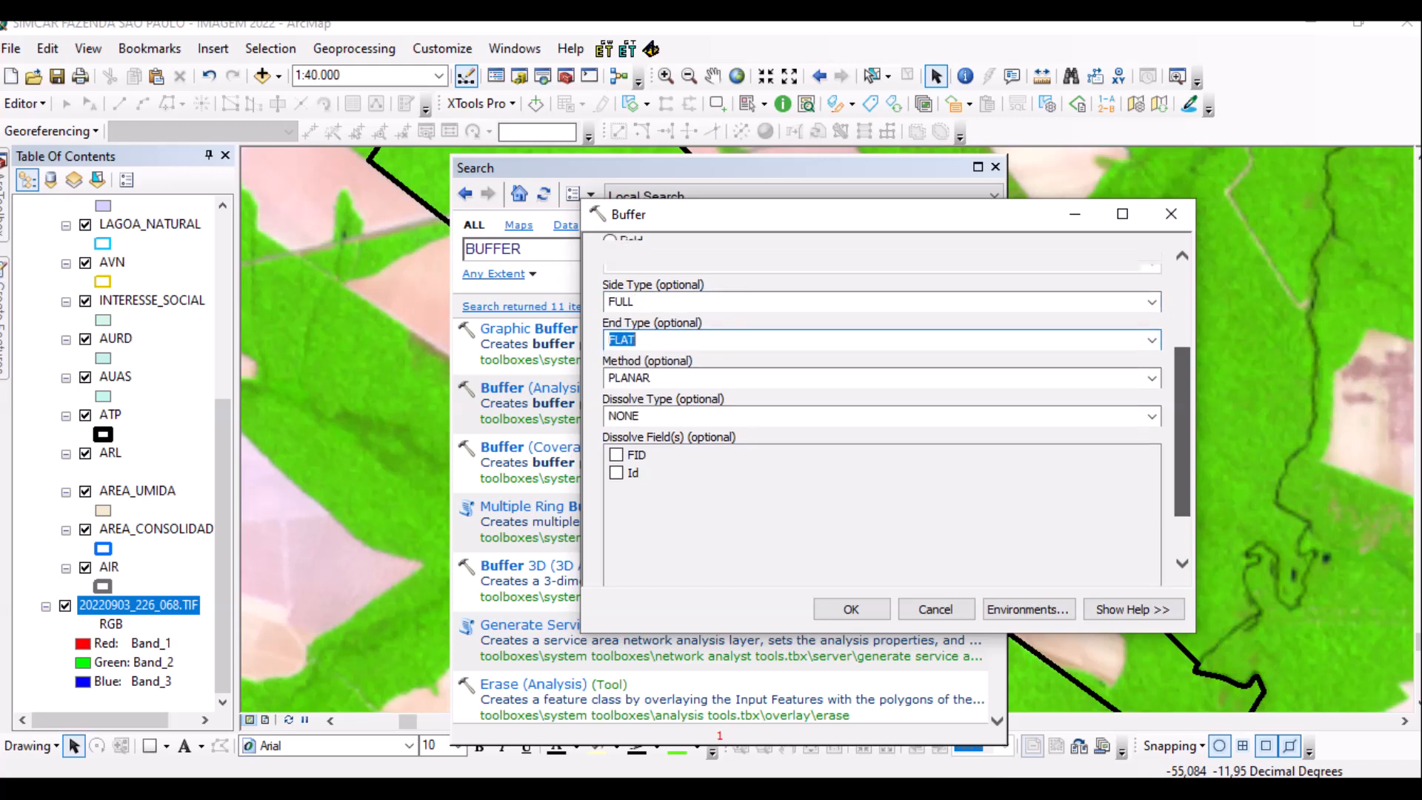
scroll(881, 407, down, 2)
key(Return)
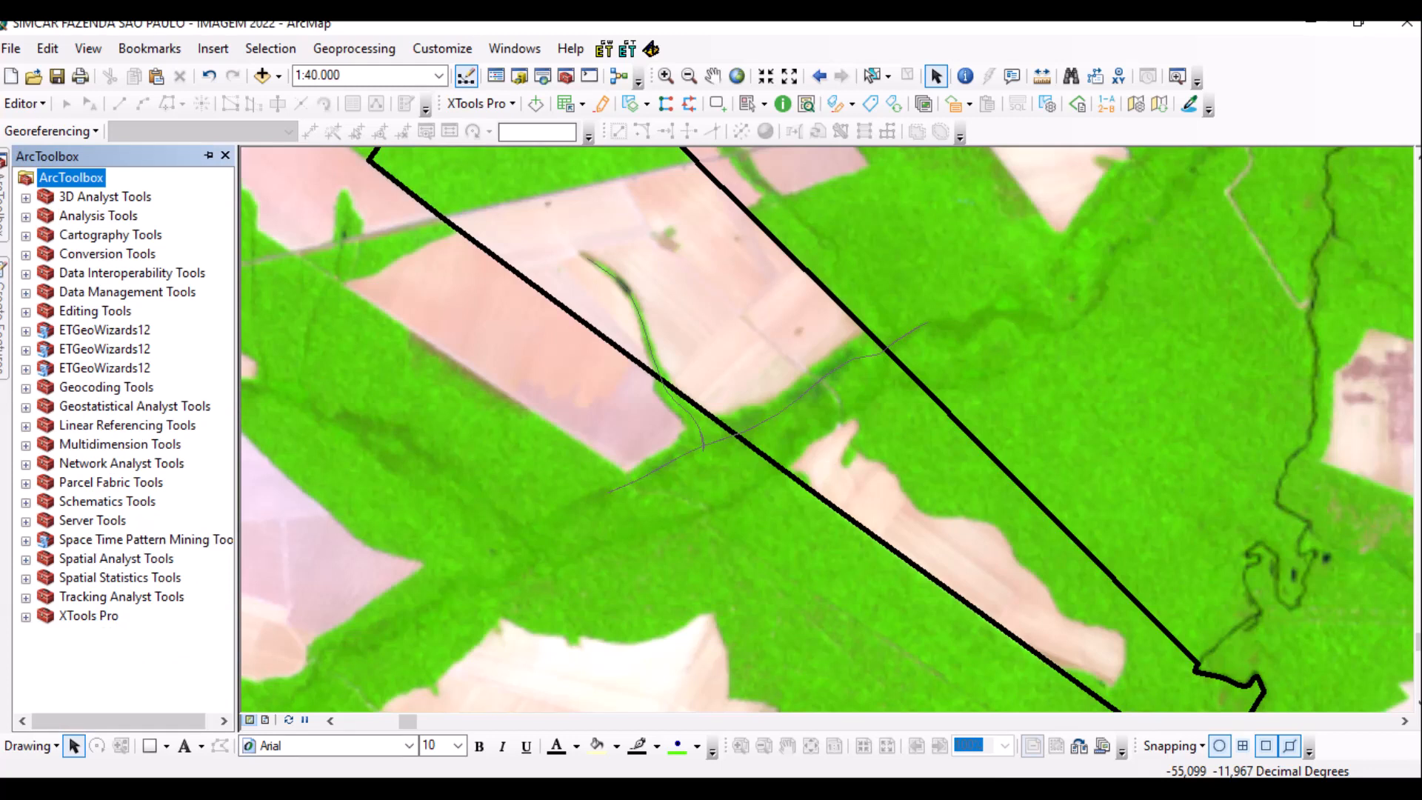
Expand Cartography Tools > Generalization in ArcToolbox and launch Simplify Polygon.
click(26, 234)
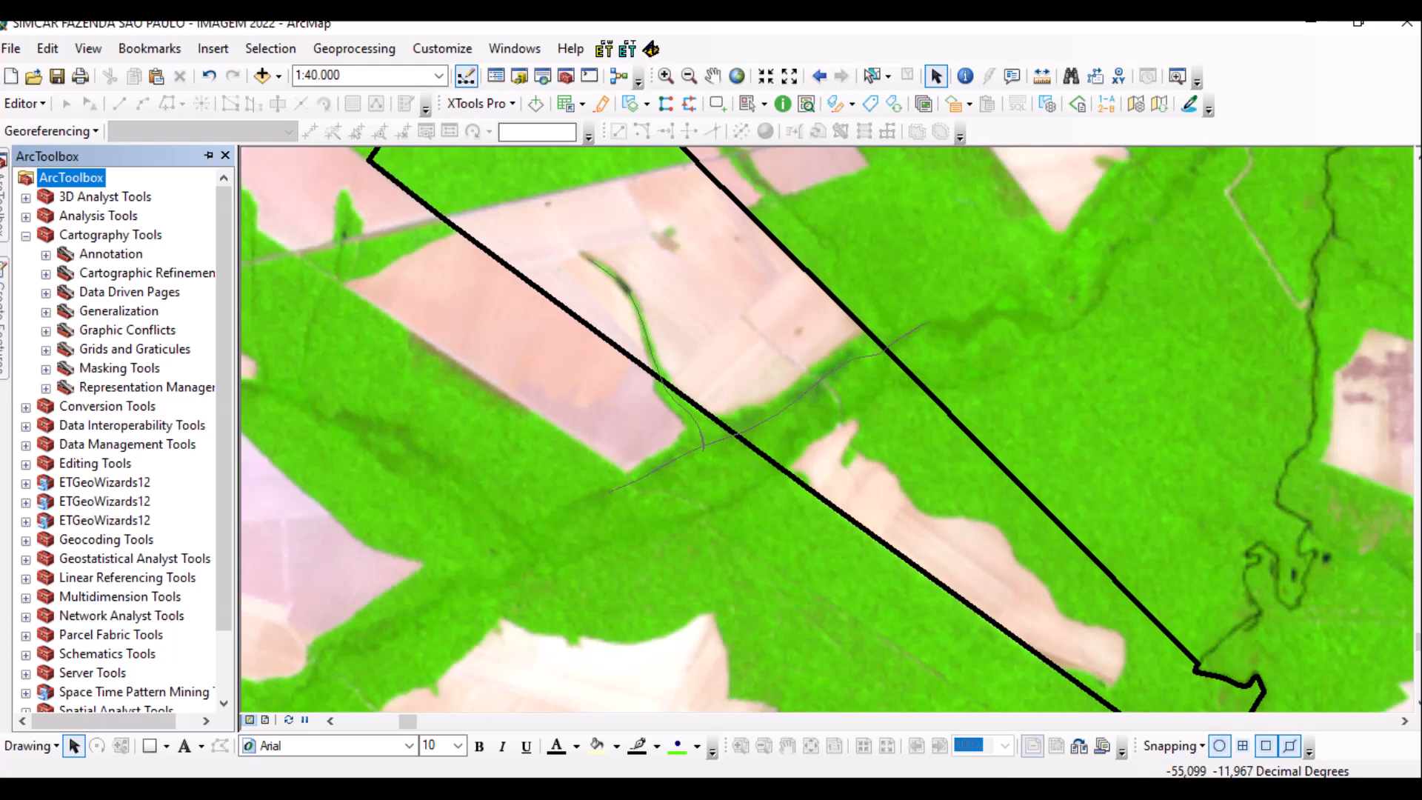
click(46, 311)
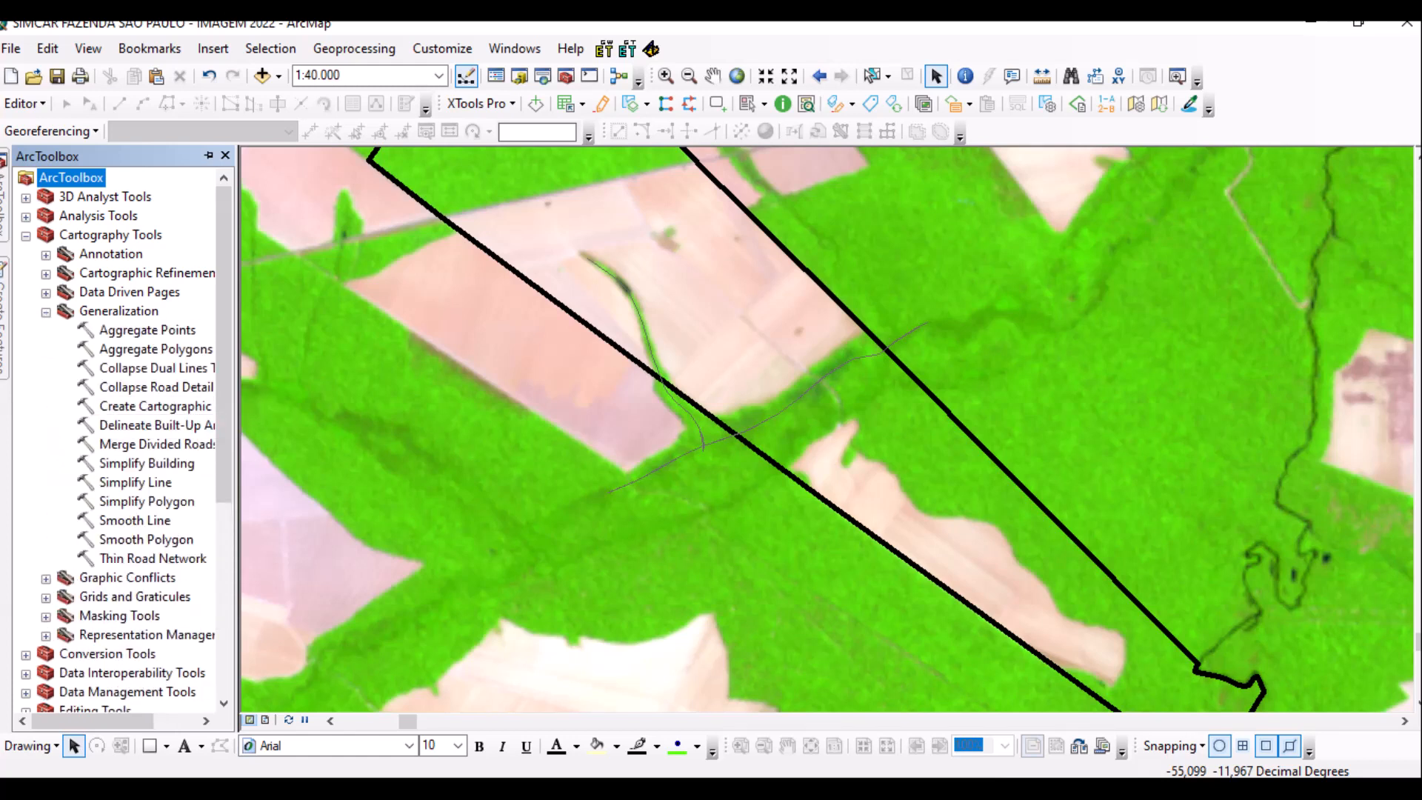
double_click(147, 501)
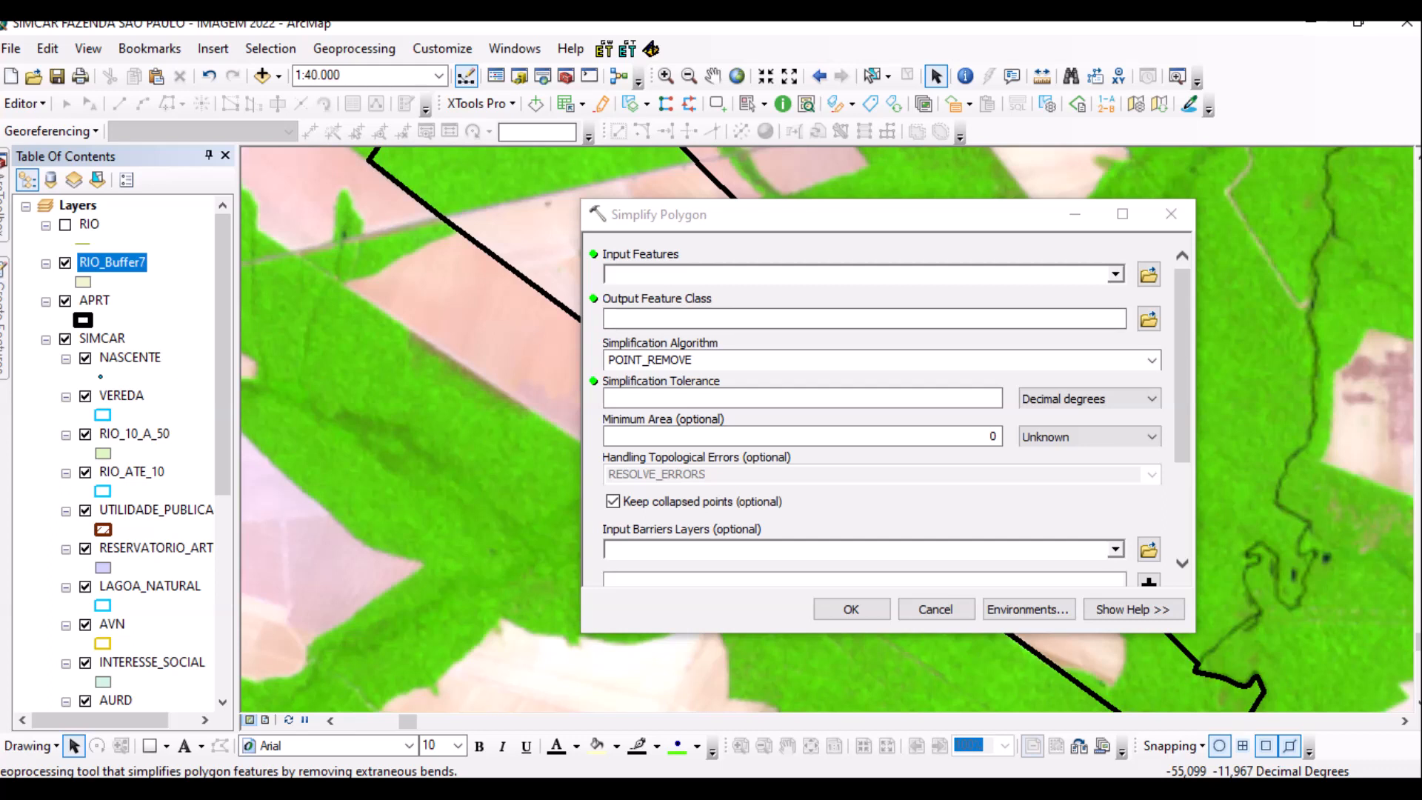
Simplify RIO_Buffer7, saving the output as RIO_Buffer7_SimplifyPolygon.
click(1115, 274)
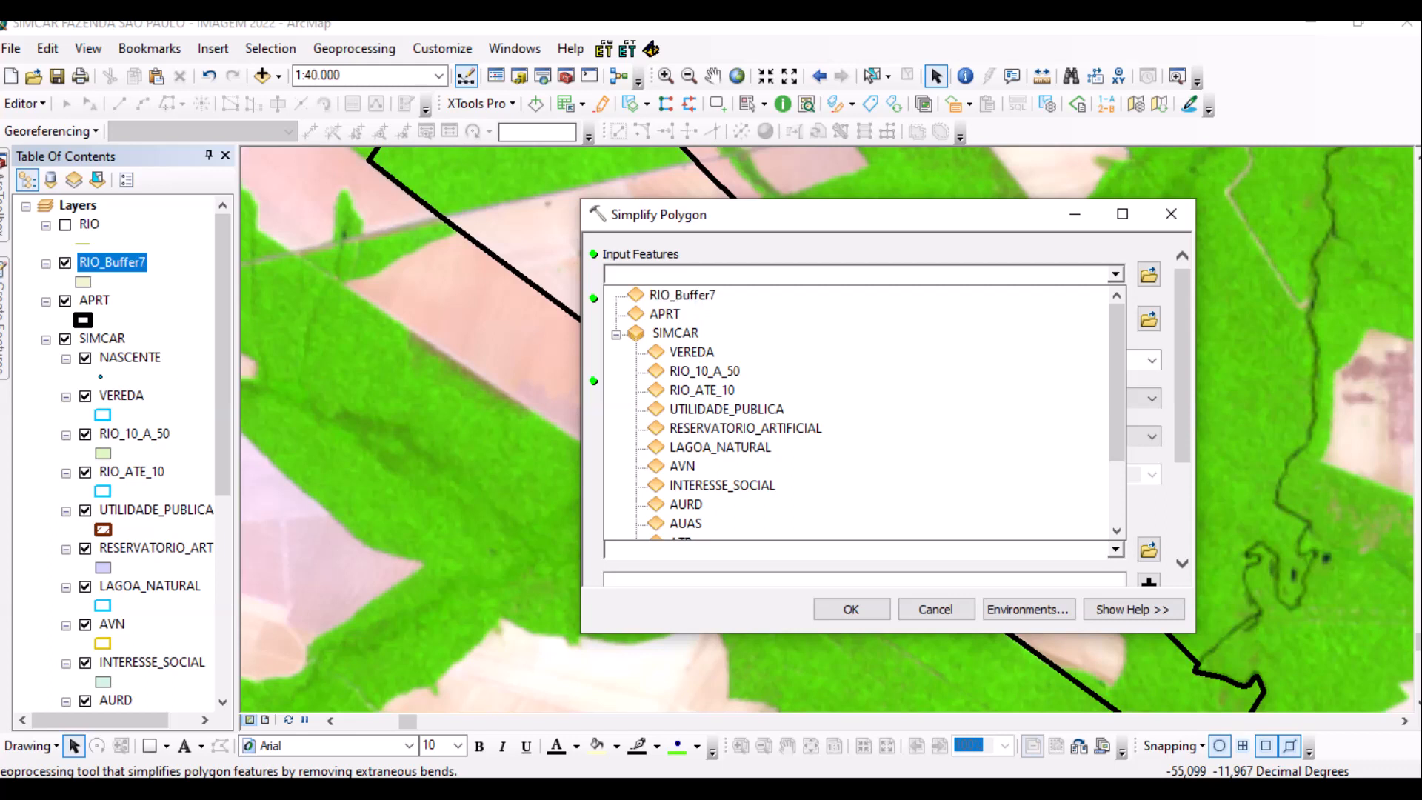
click(682, 295)
drag(1014, 319, 864, 319)
key(ctrl+c)
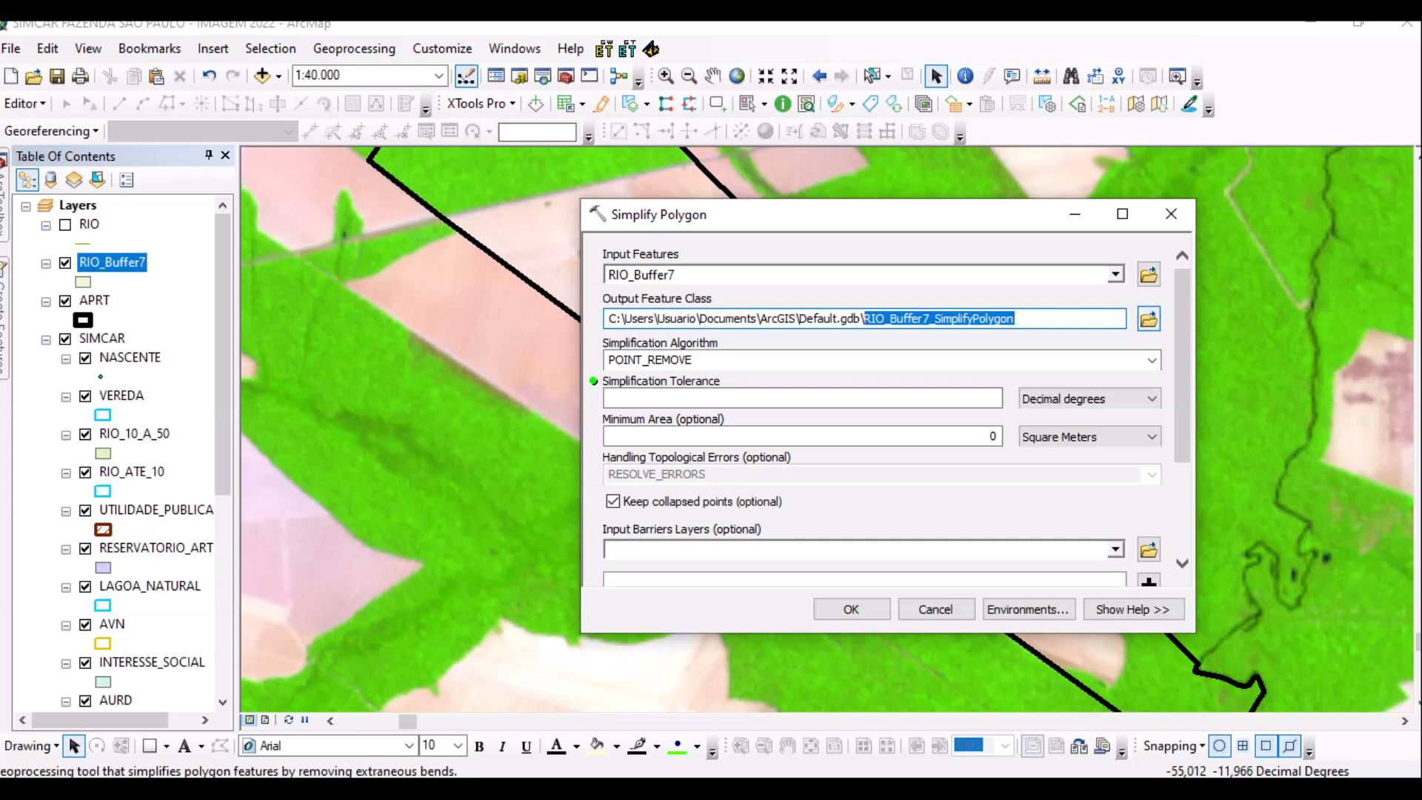
click(1149, 319)
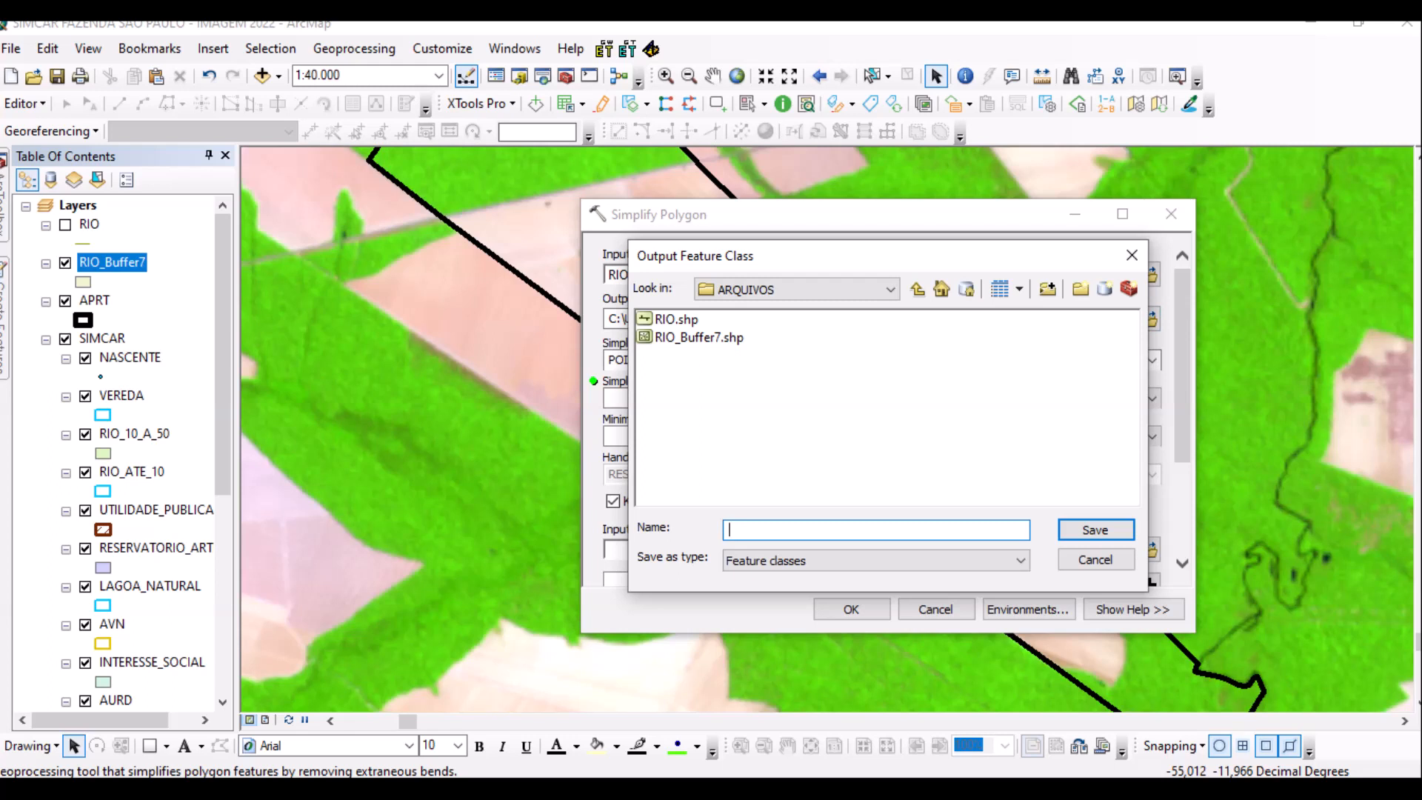
key(ctrl+v)
key(Return)
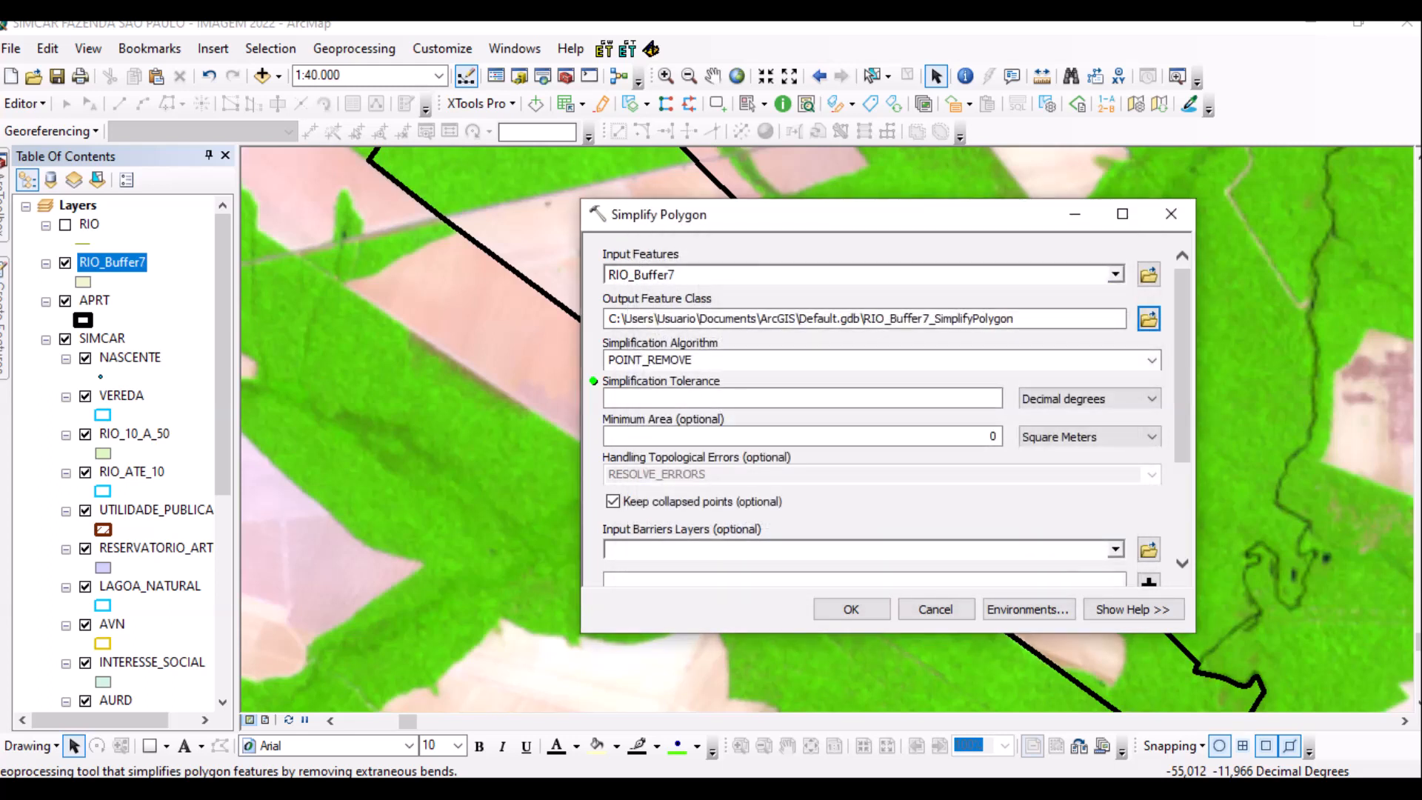
Set an 11 Centimeters simplification tolerance and run Simplify Polygon.
click(1089, 398)
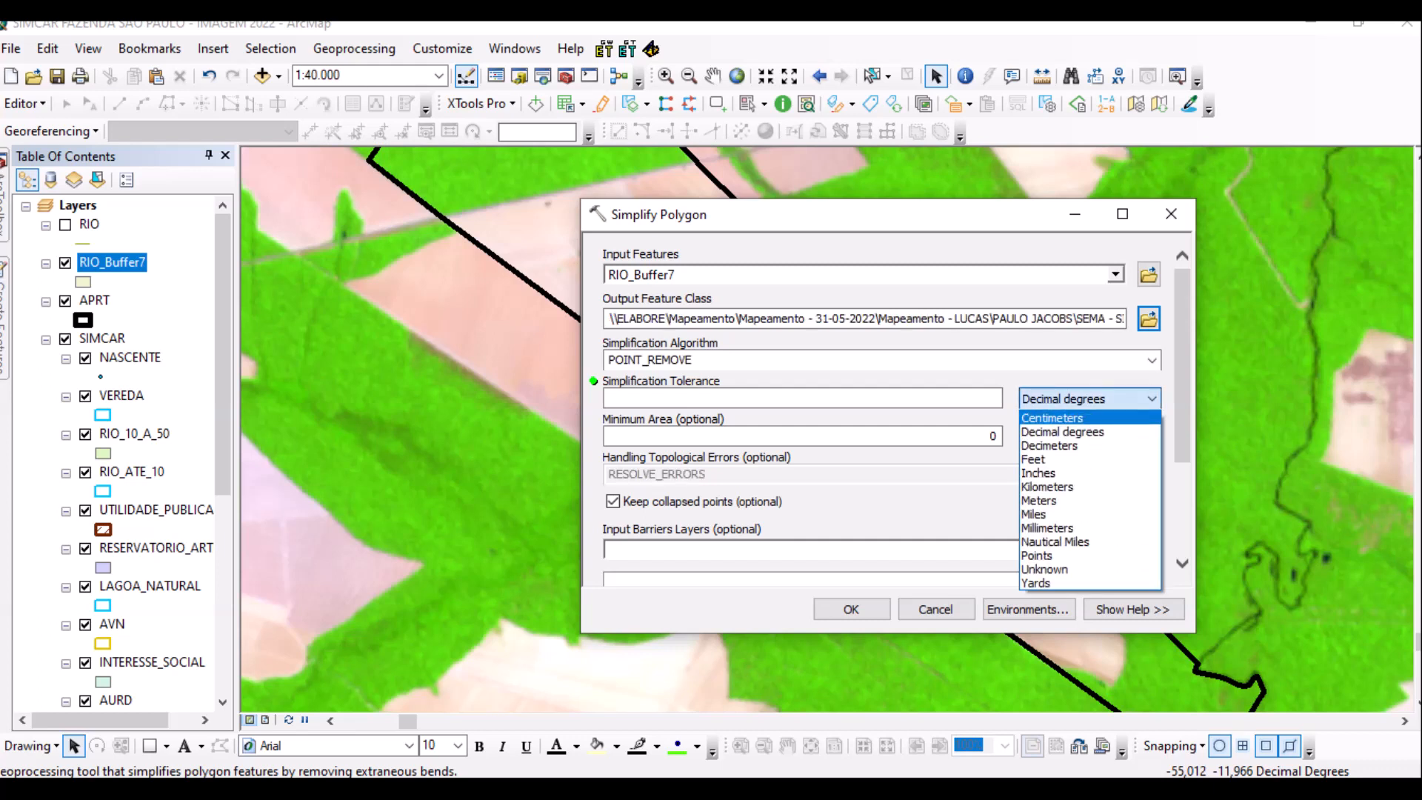
key(Return)
click(997, 398)
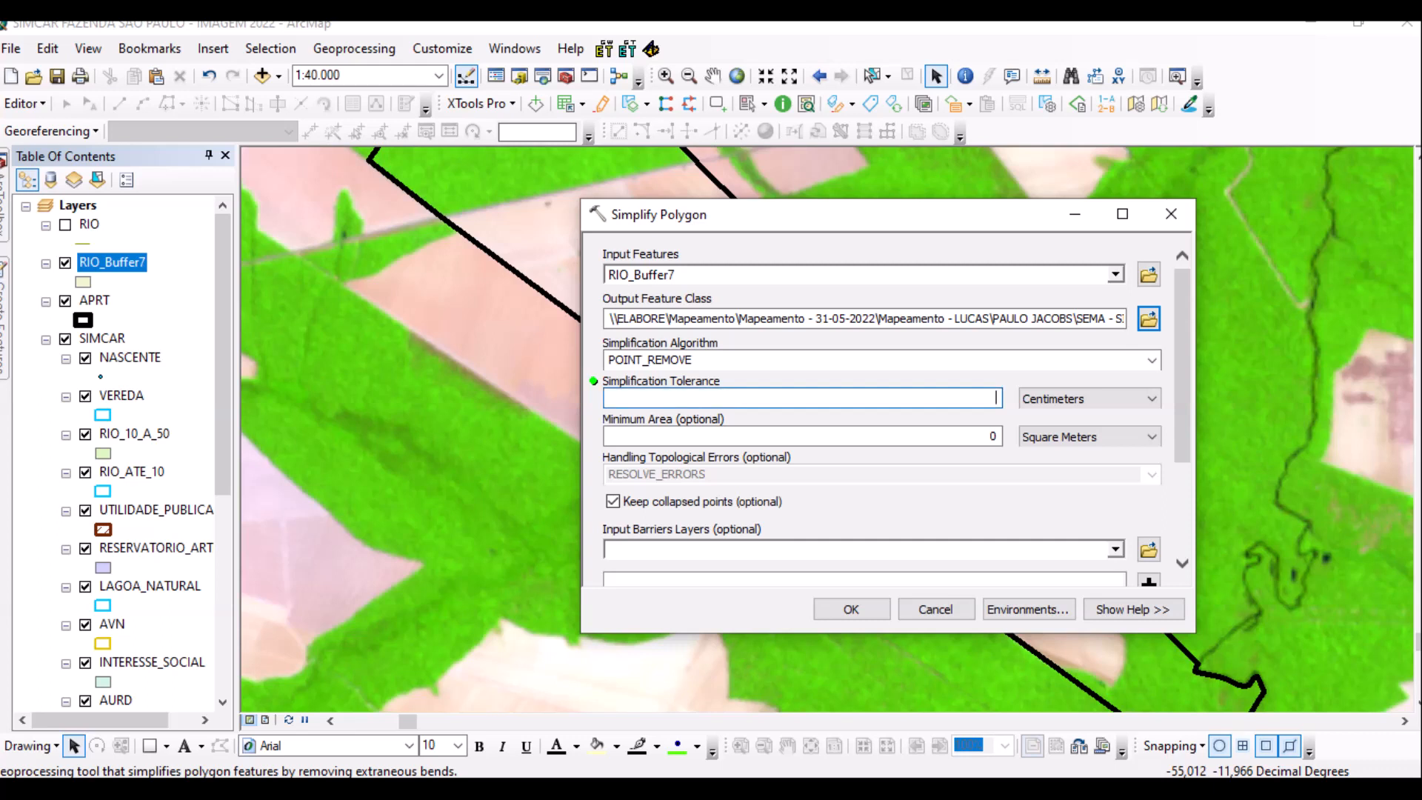
text(11)
scroll(1182, 367, down, 2)
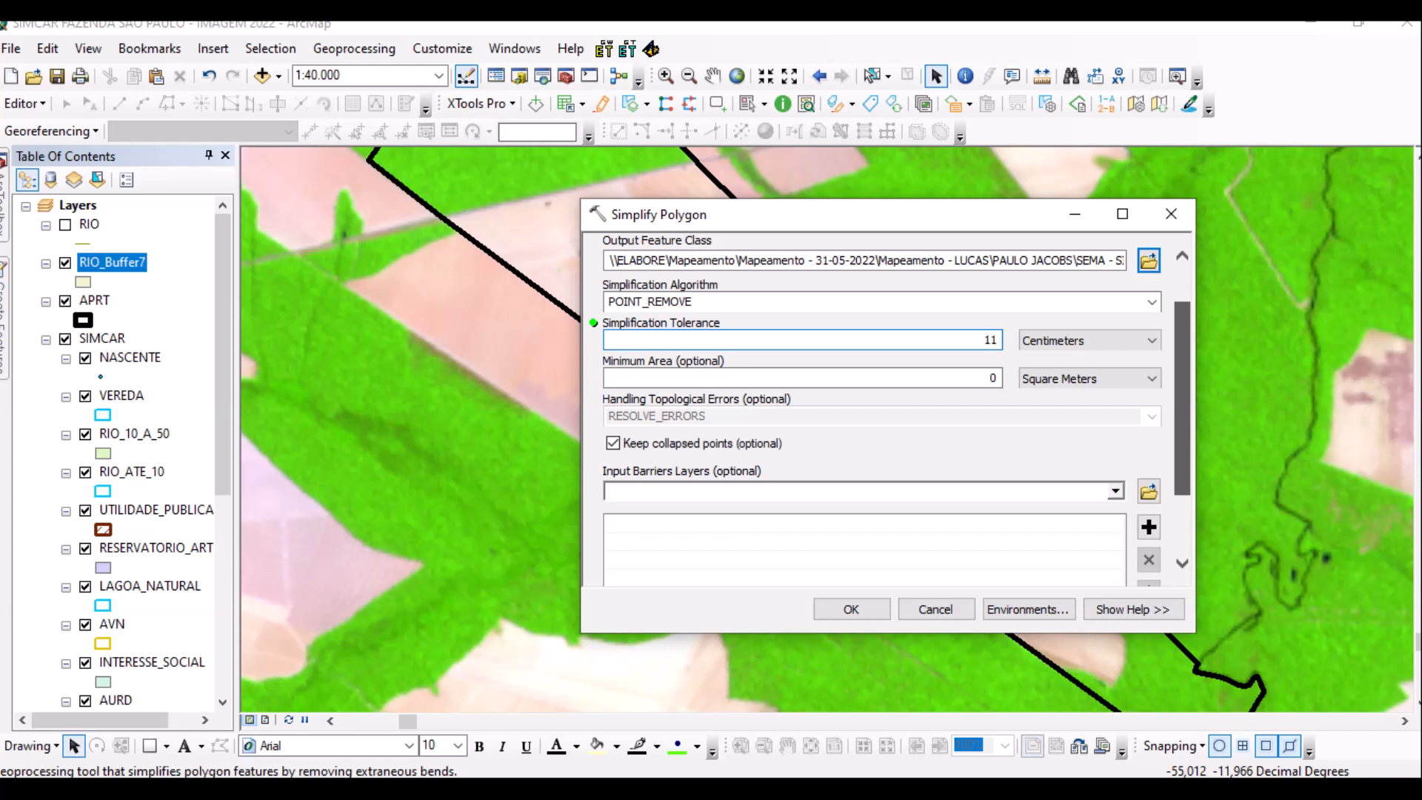
scroll(1182, 367, down, 2)
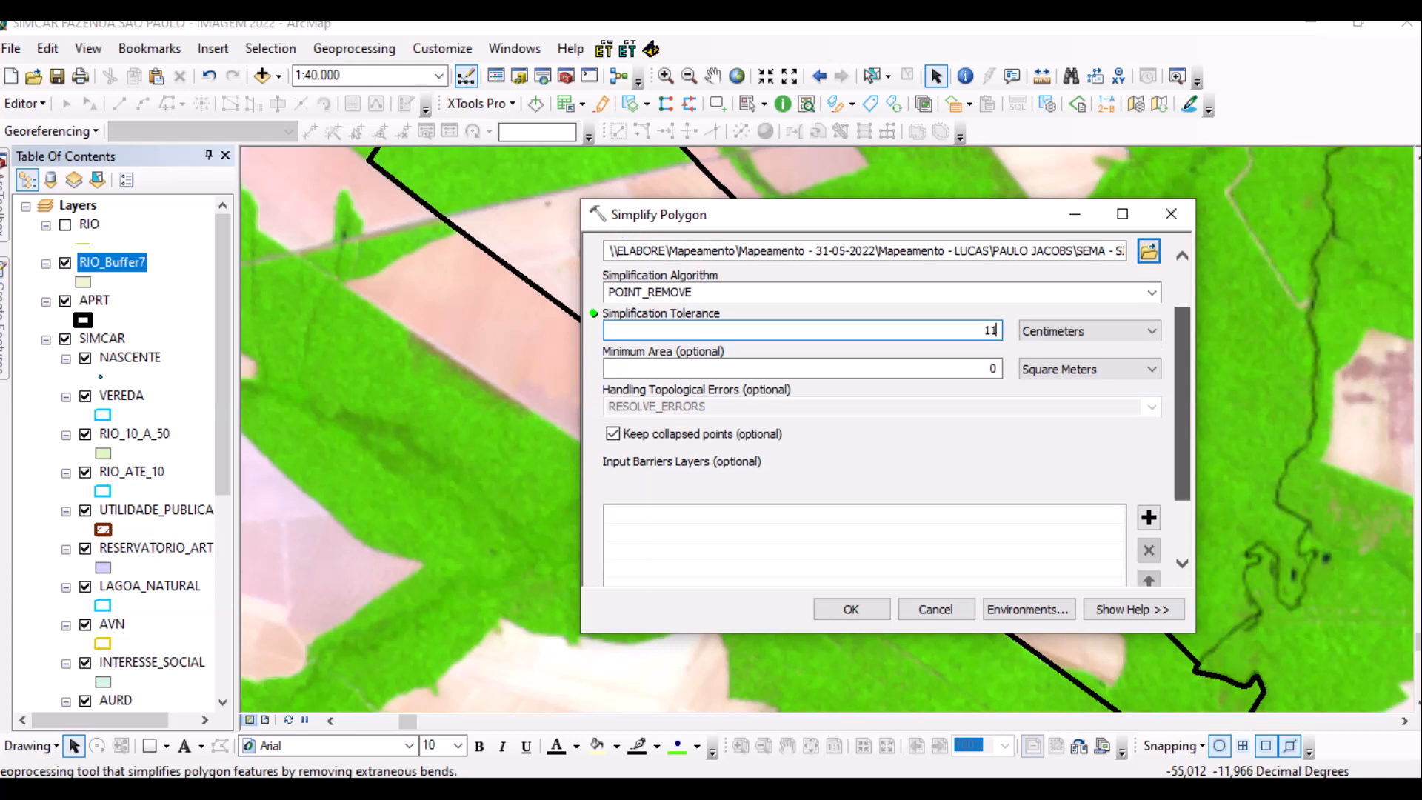
scroll(889, 407, down, 3)
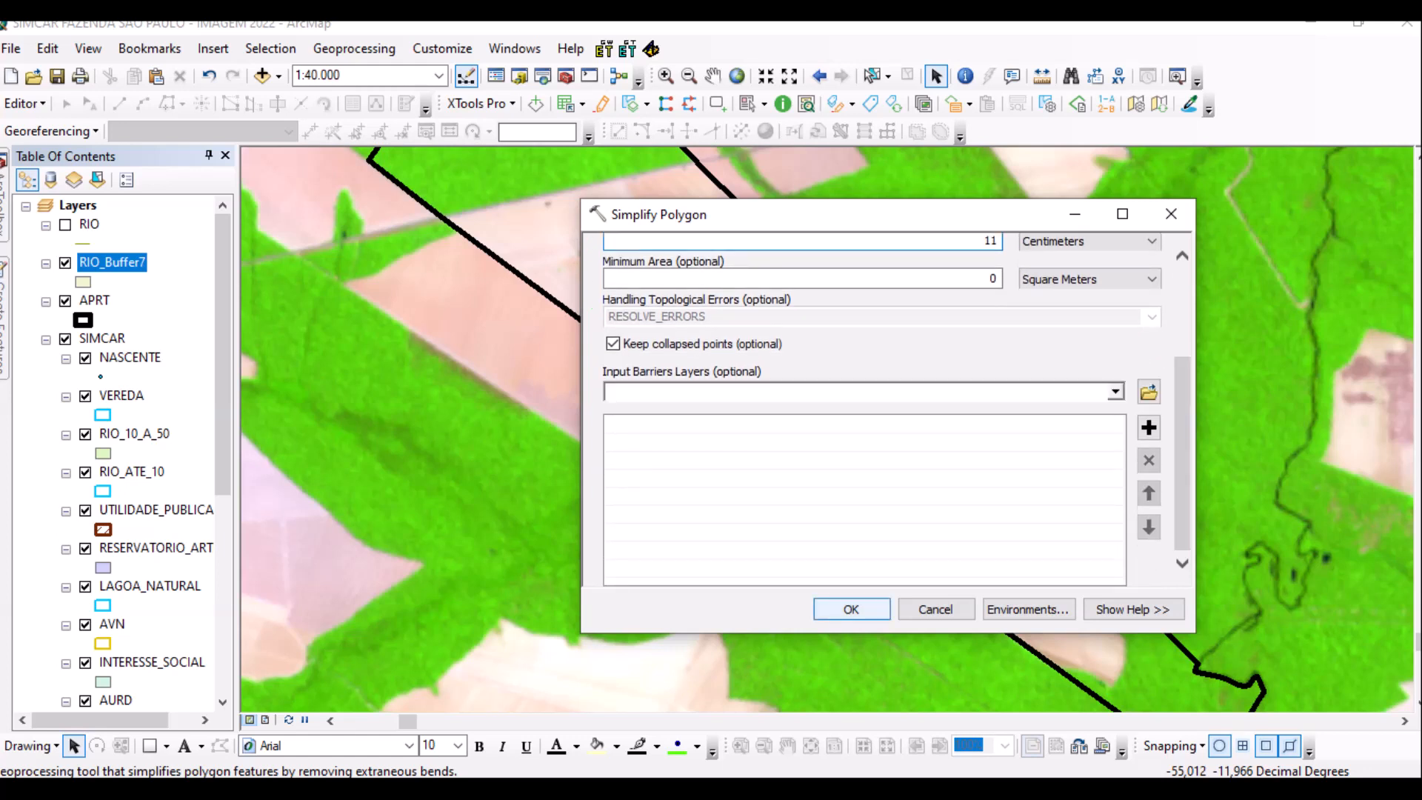
key(Return)
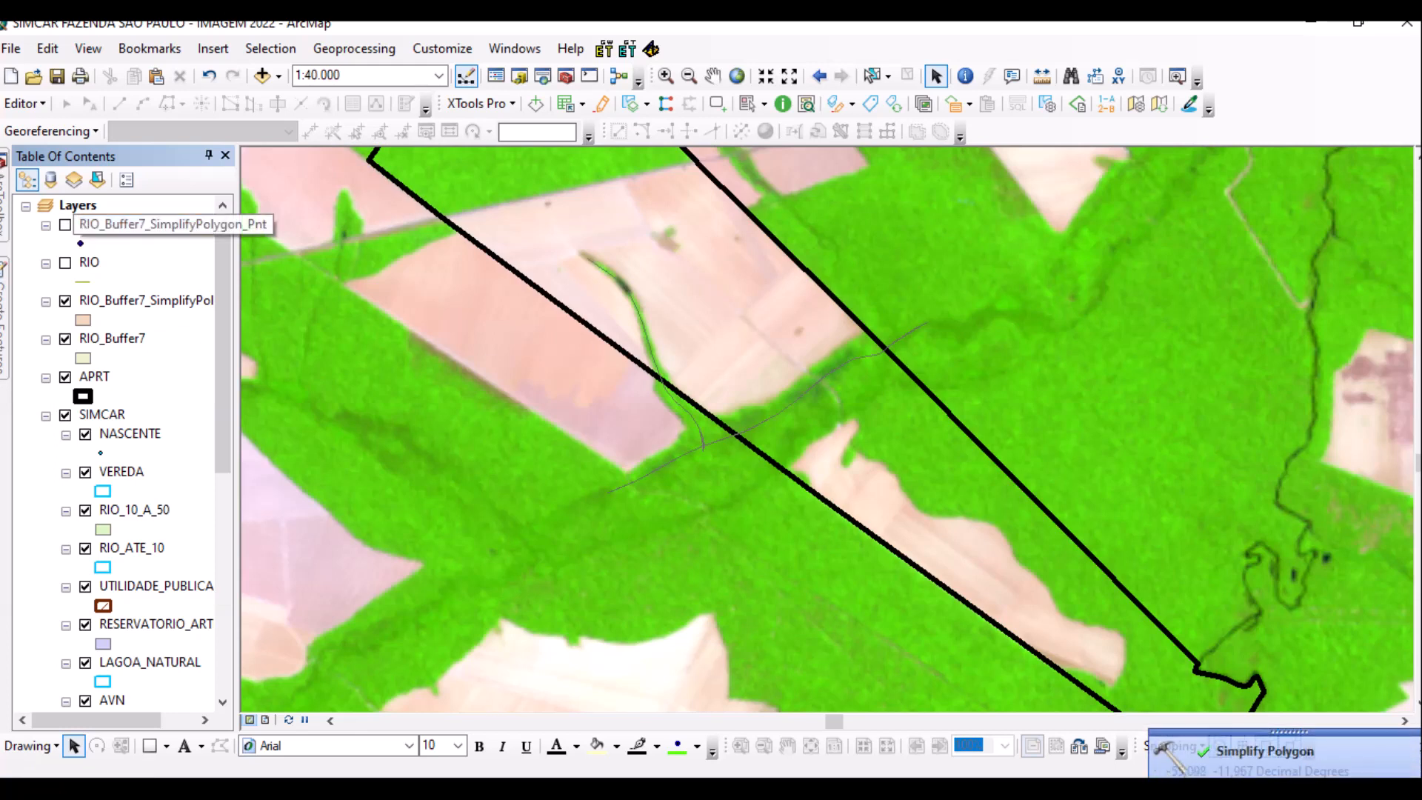
Collapse Cartography Tools and launch Data Management > Features > Split Line At Vertices.
click(145, 223)
click(4, 198)
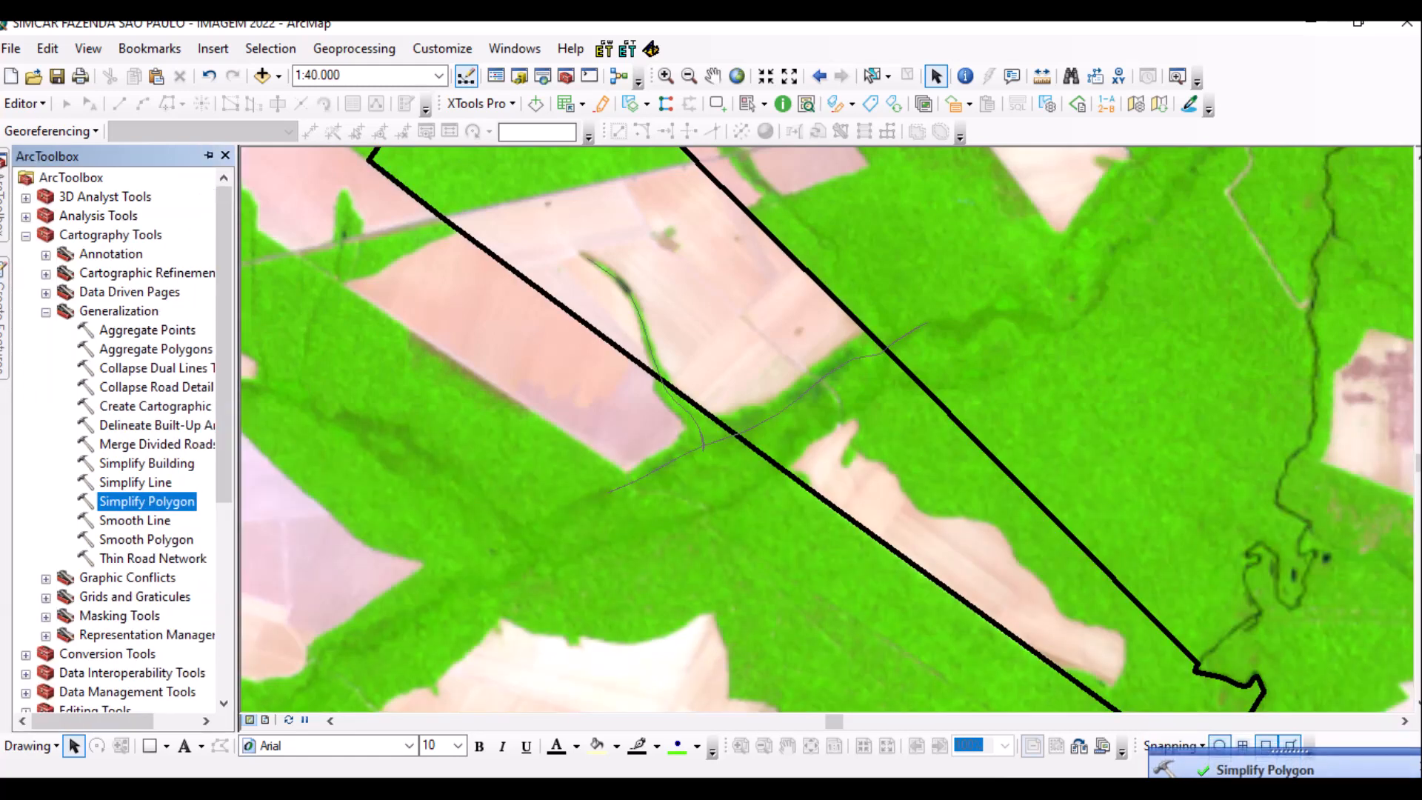
click(25, 236)
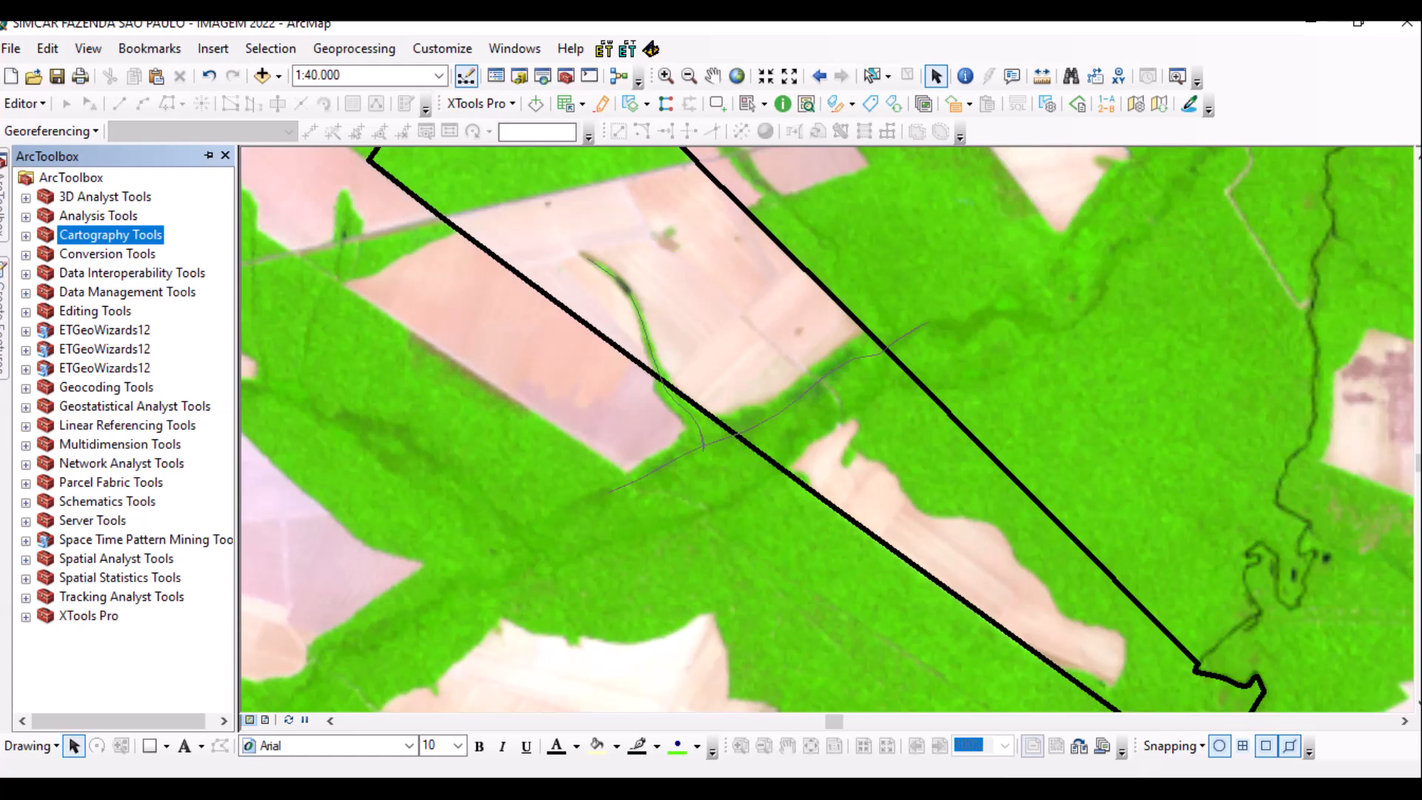
click(26, 293)
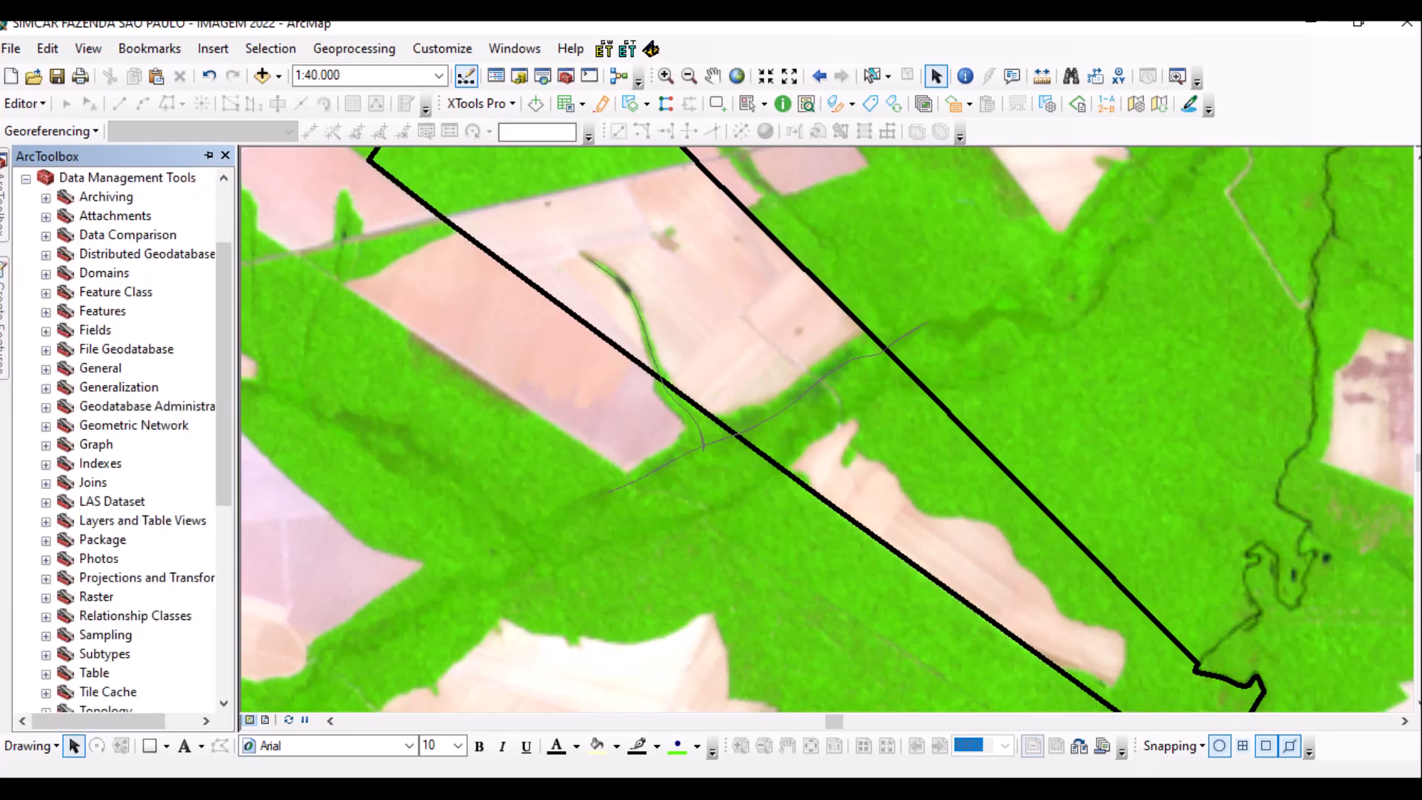
click(46, 312)
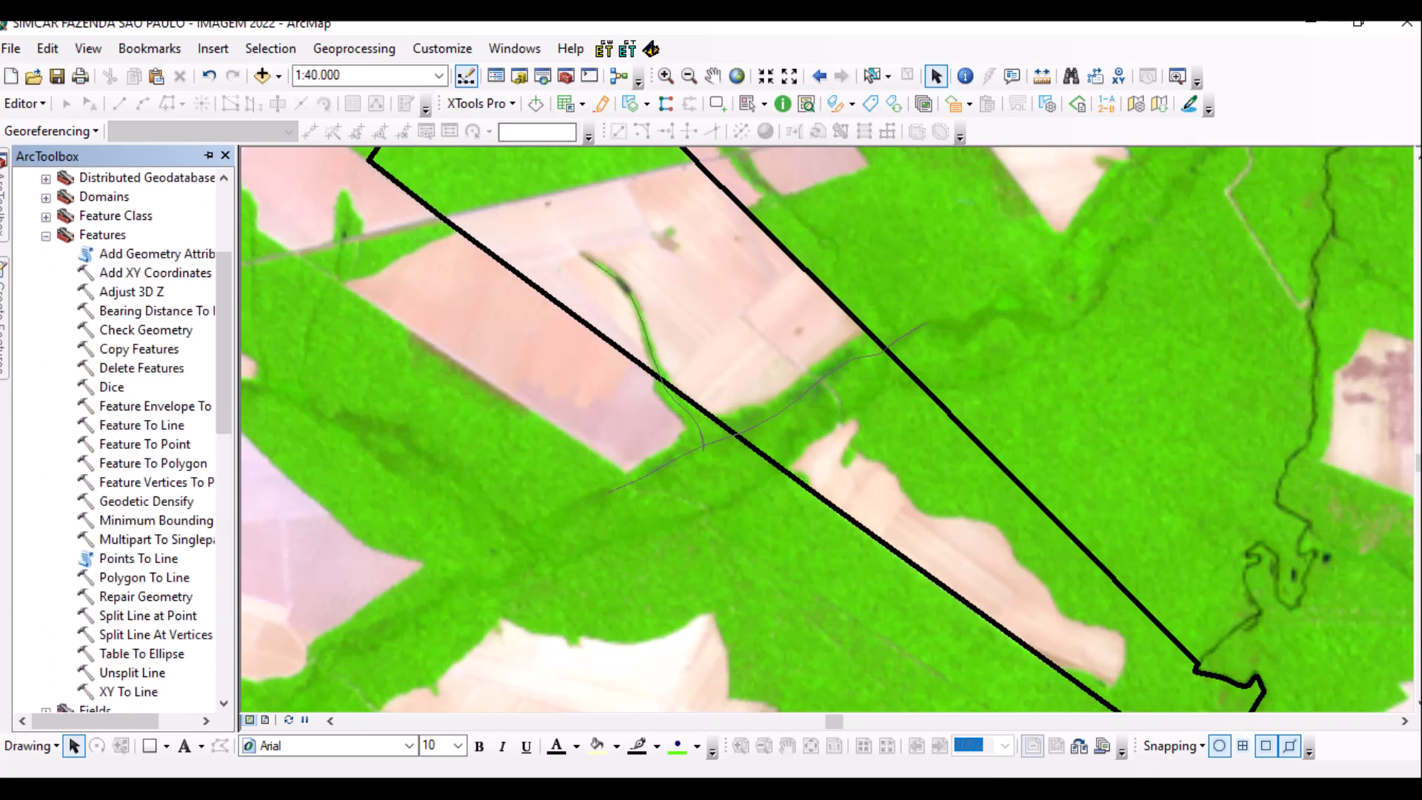
double_click(156, 635)
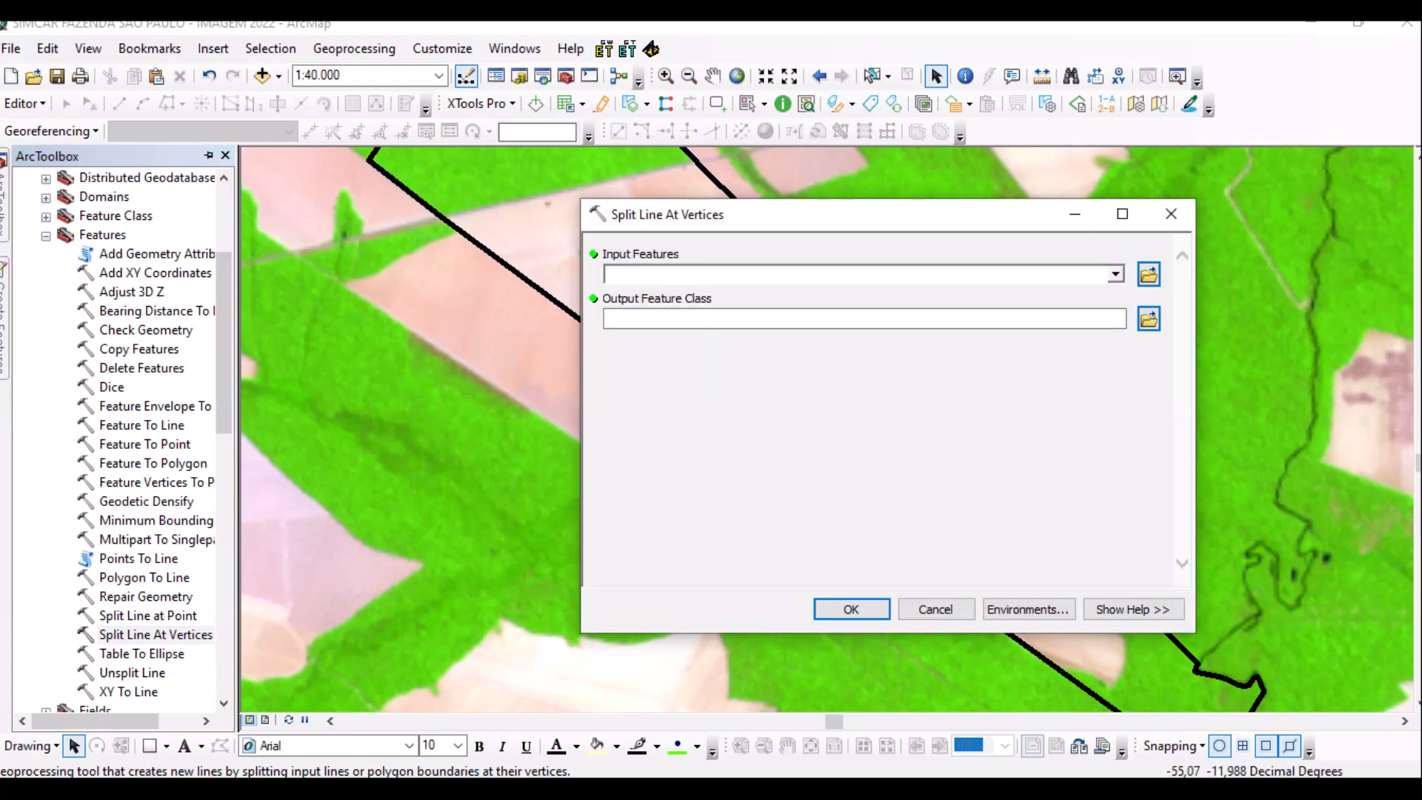
Choose RIO_Buffer7_SimplifyPolygon as the Split Line At Vertices input.
click(1115, 274)
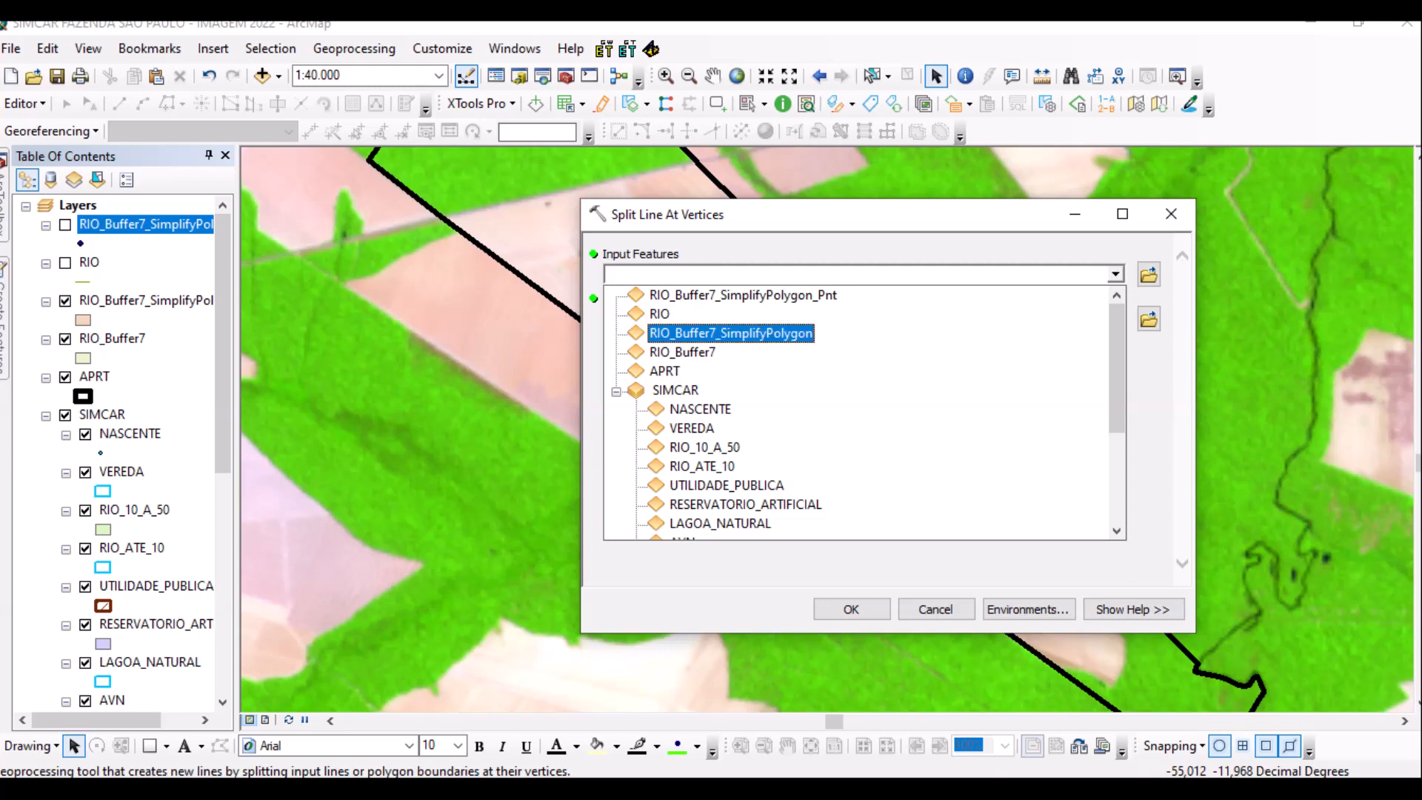
click(731, 333)
drag(1026, 318, 864, 318)
key(ctrl+c)
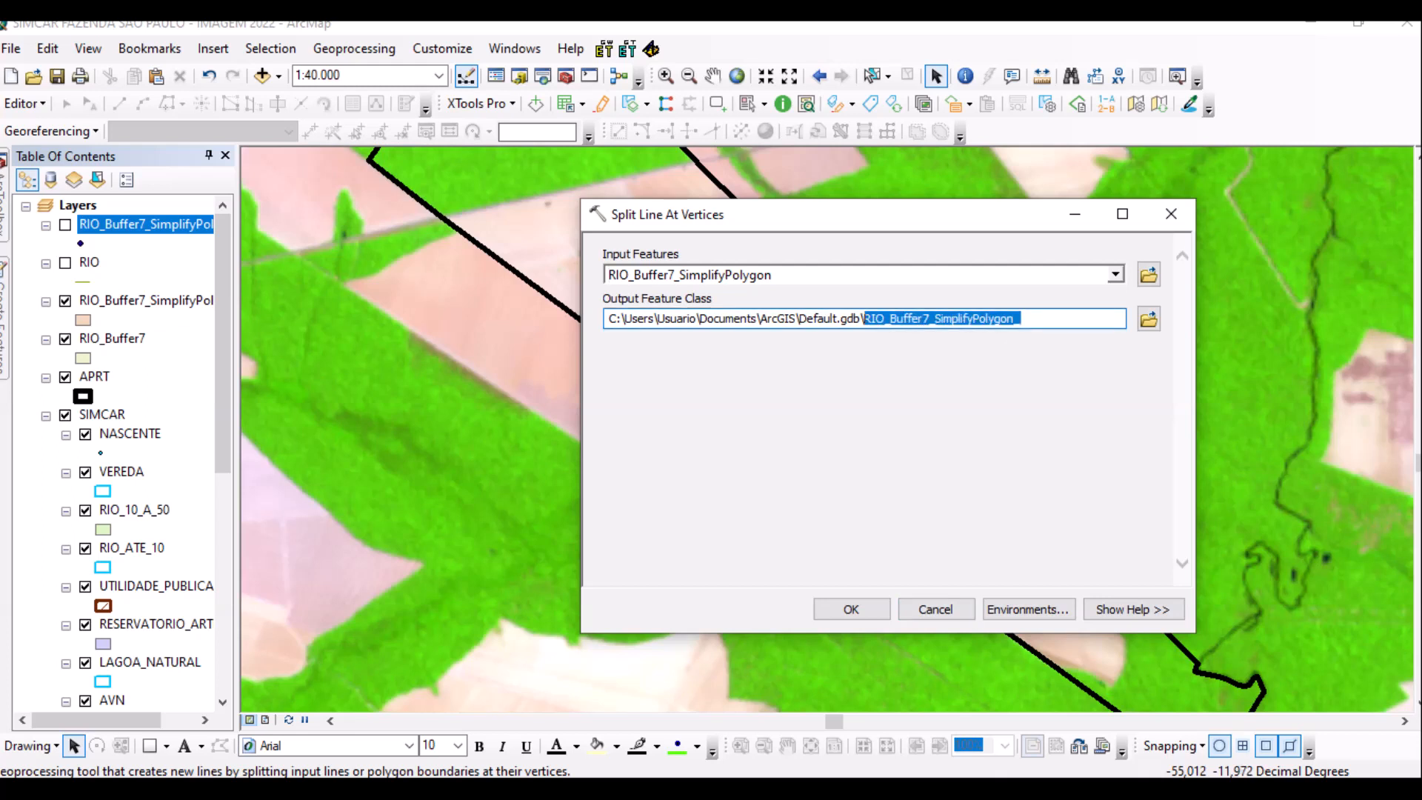
click(1149, 319)
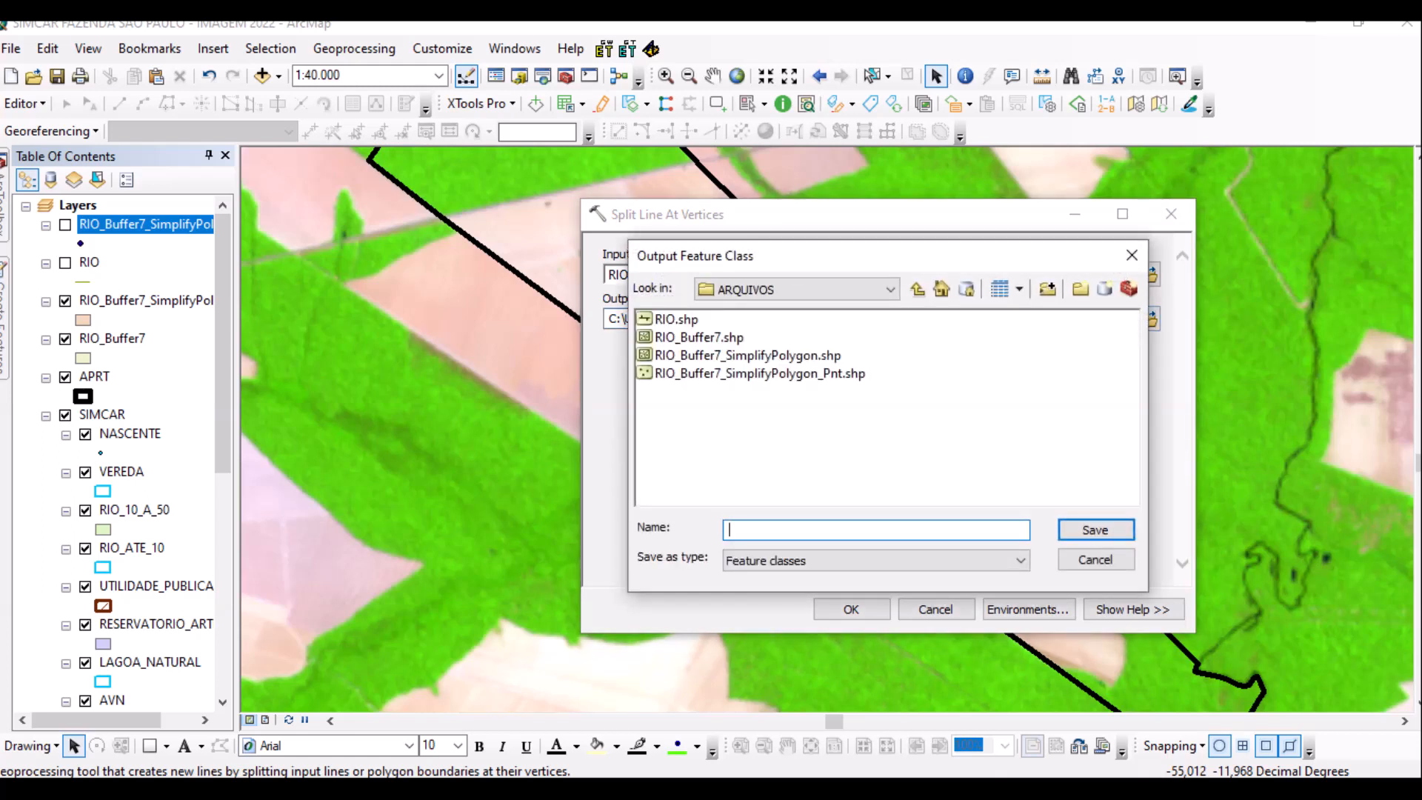
Name the output RIO_Buf_Simplify_SPLIT, run the split, and bring up the new layer's context menu.
key(ctrl+v)
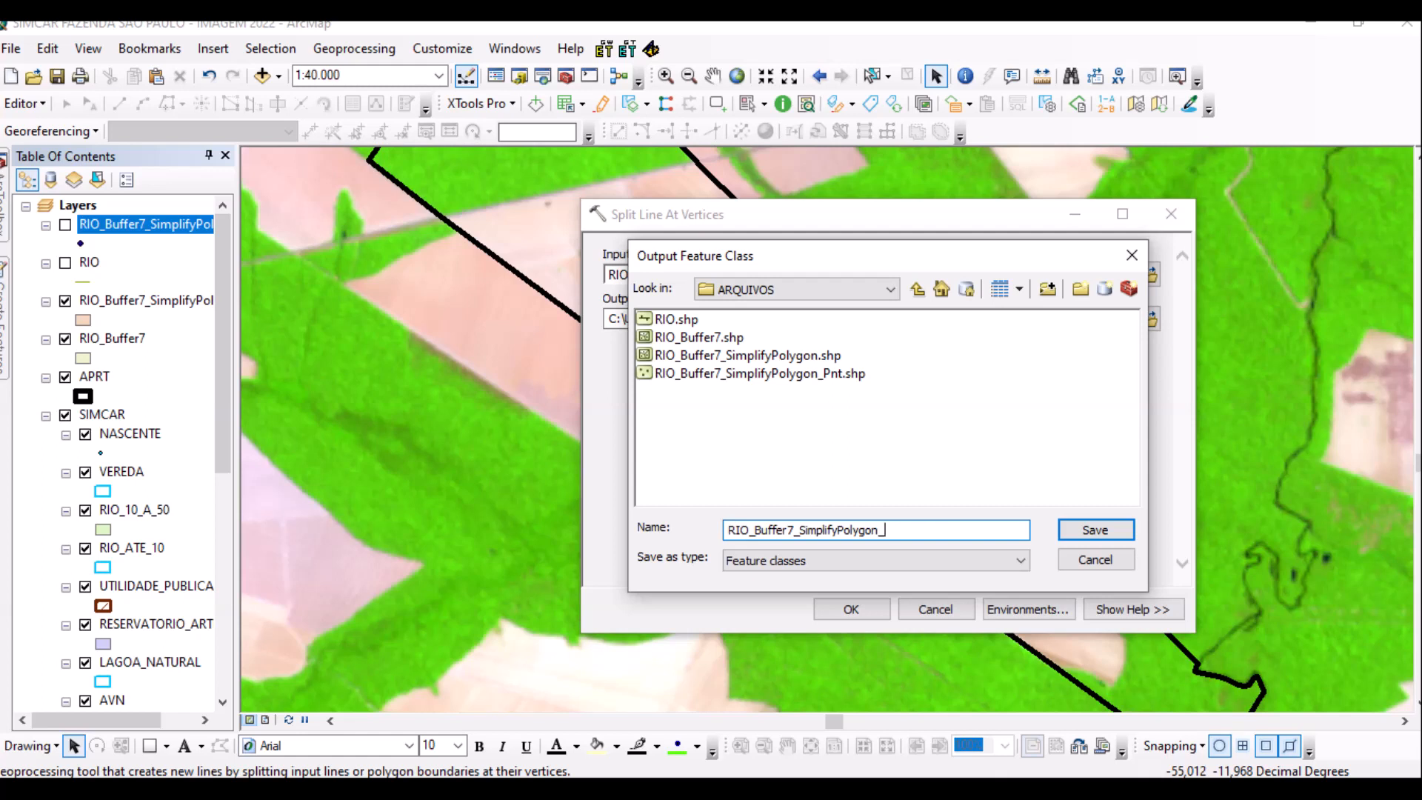
key(shift+Left)
key(Left)
key(Left)
key(Left)
key(Left)
key(Left)
key(Left)
key(Left)
key(Left)
key(Left)
key(Left)
key(Left)
key(Left)
key(Left)
key(Left)
key(Left)
key(Left)
key(Left)
key(shift+Left)
key(shift+Left)
key(shift+Left)
key(shift+Left)
key(BackSpace)
key(End)
key(shift+Left)
key(shift+Left)
key(shift+Left)
key(shift+Left)
key(shift+Left)
key(shift+Left)
key(shift+Left)
key(shift+Left)
key(shift+Right)
key(shift+Left)
key(BackSpace)
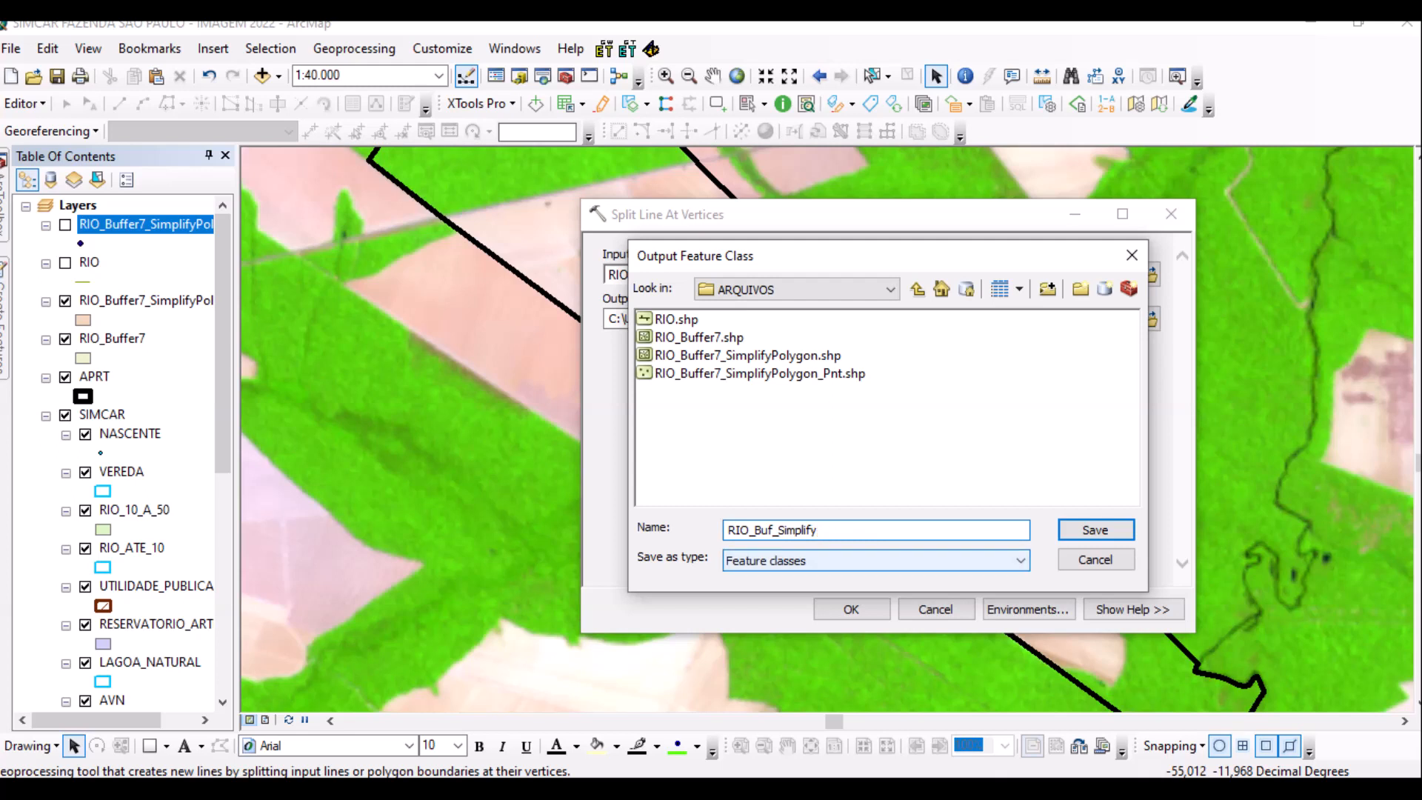
text(_SPLIT)
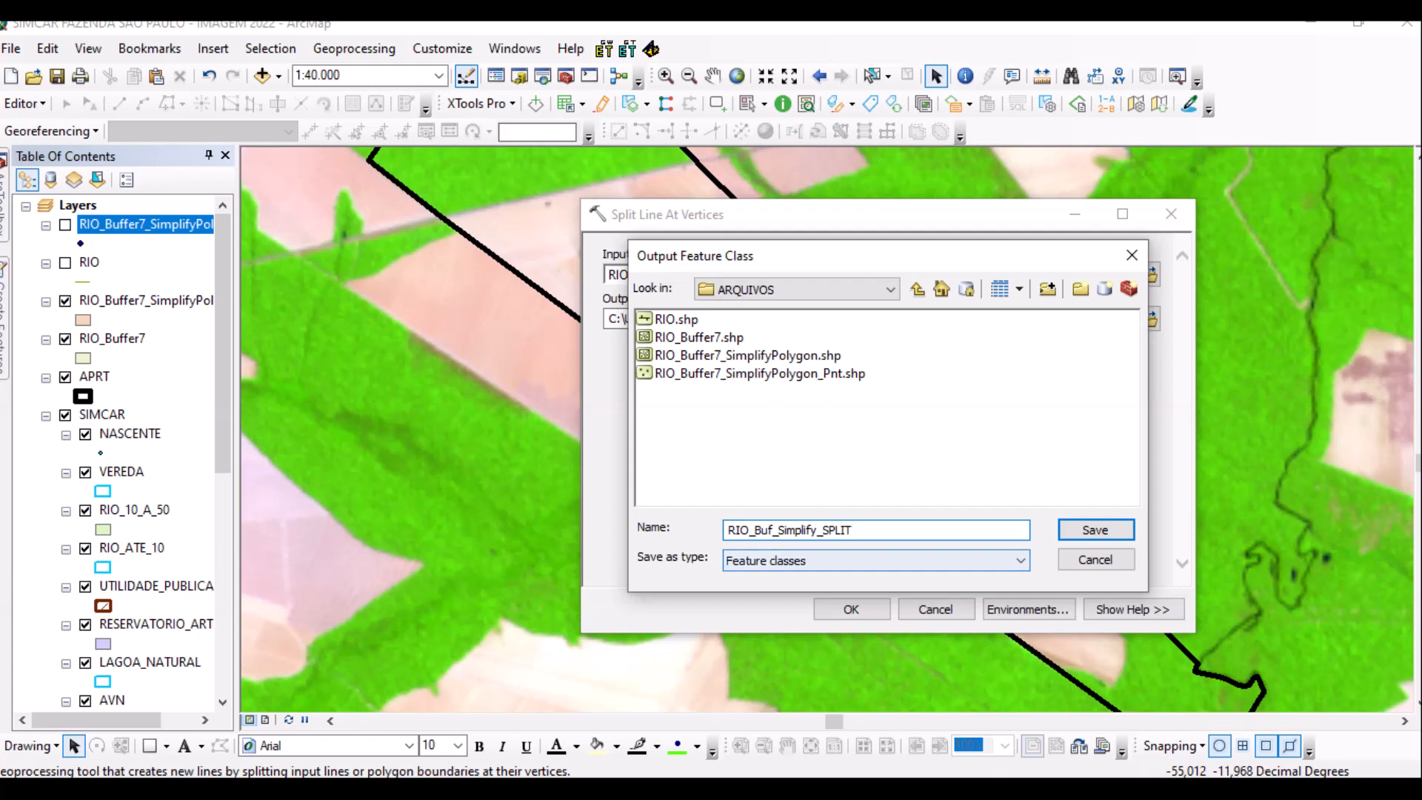
key(Return)
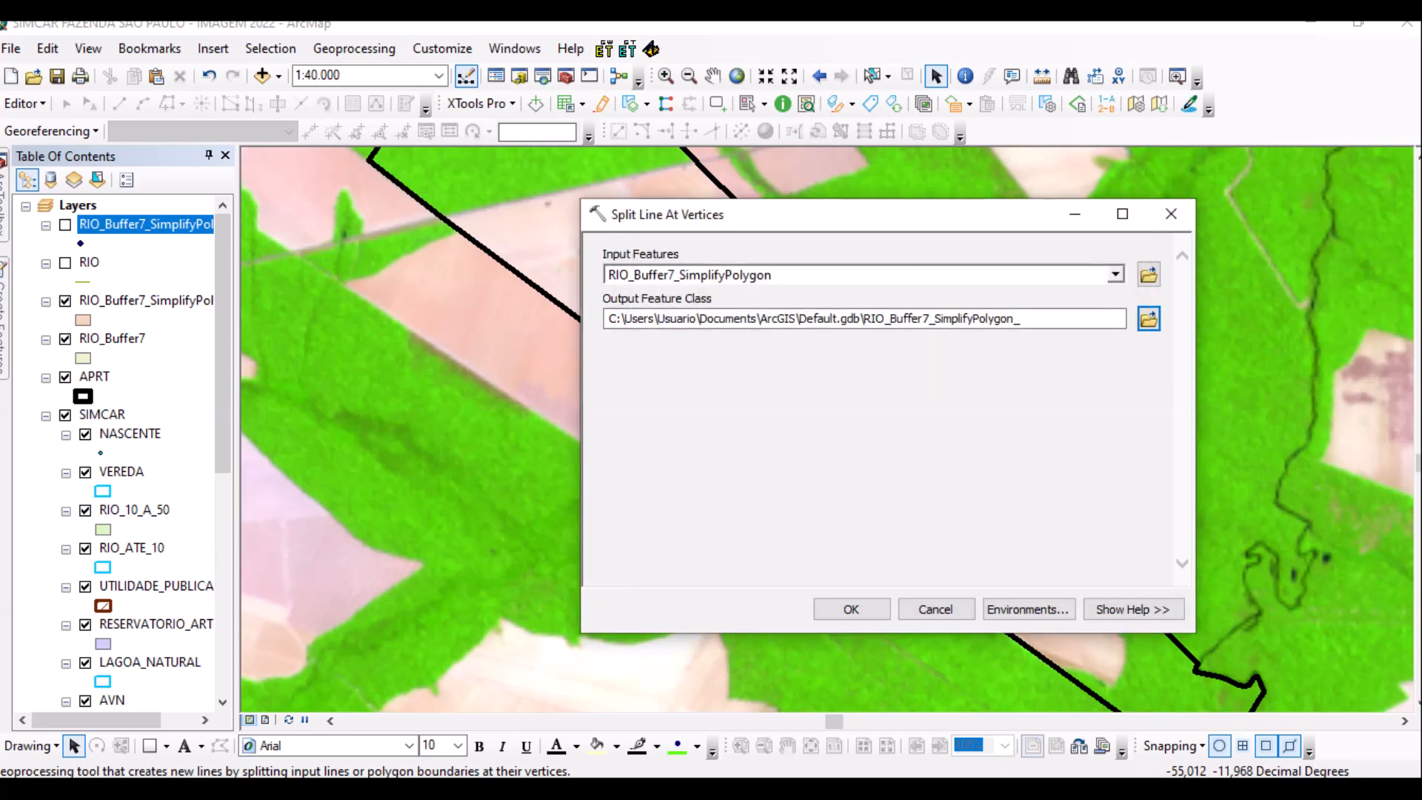
click(851, 609)
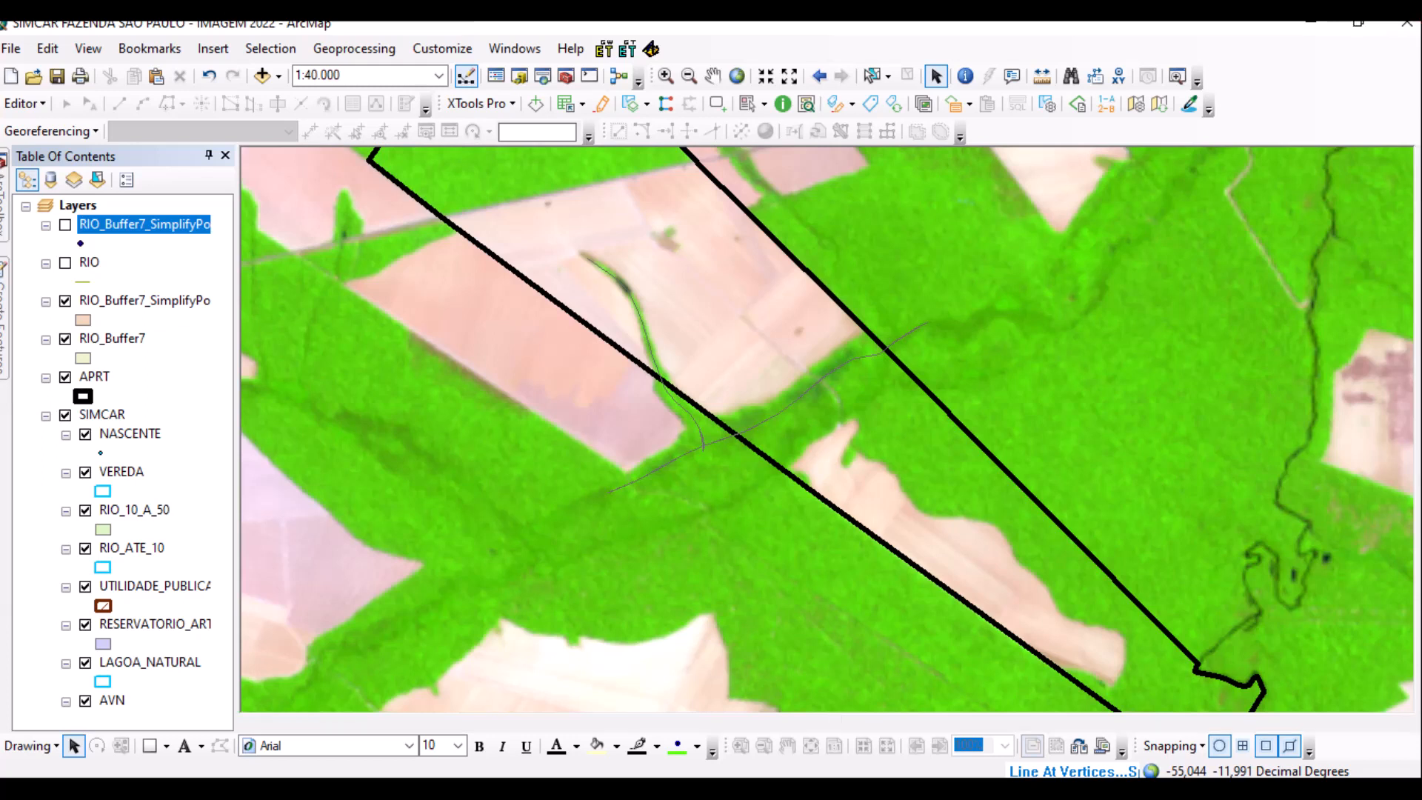
right_click(125, 262)
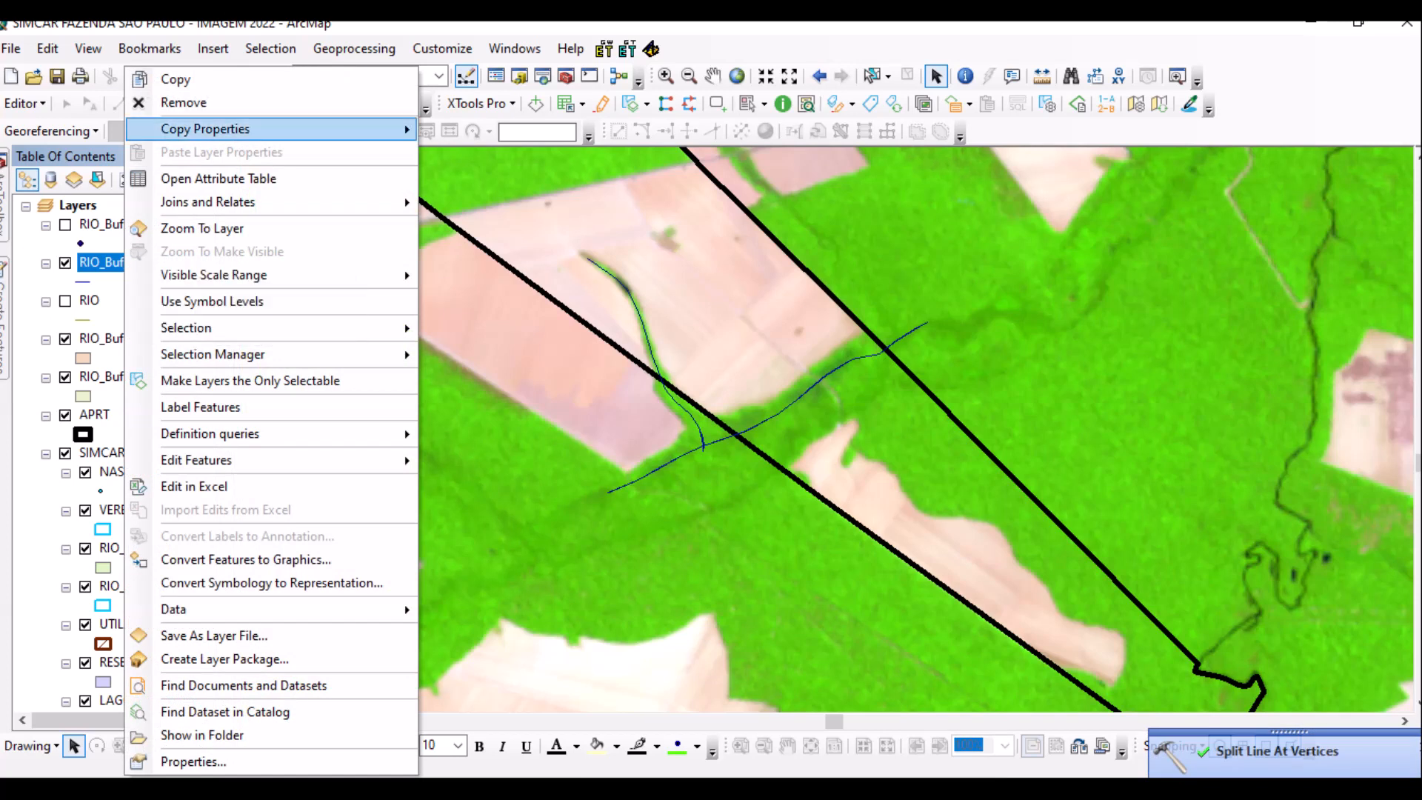
Add a Double field named COMP to the RIO_Buf_Simplify_SPLIT attribute table.
click(218, 179)
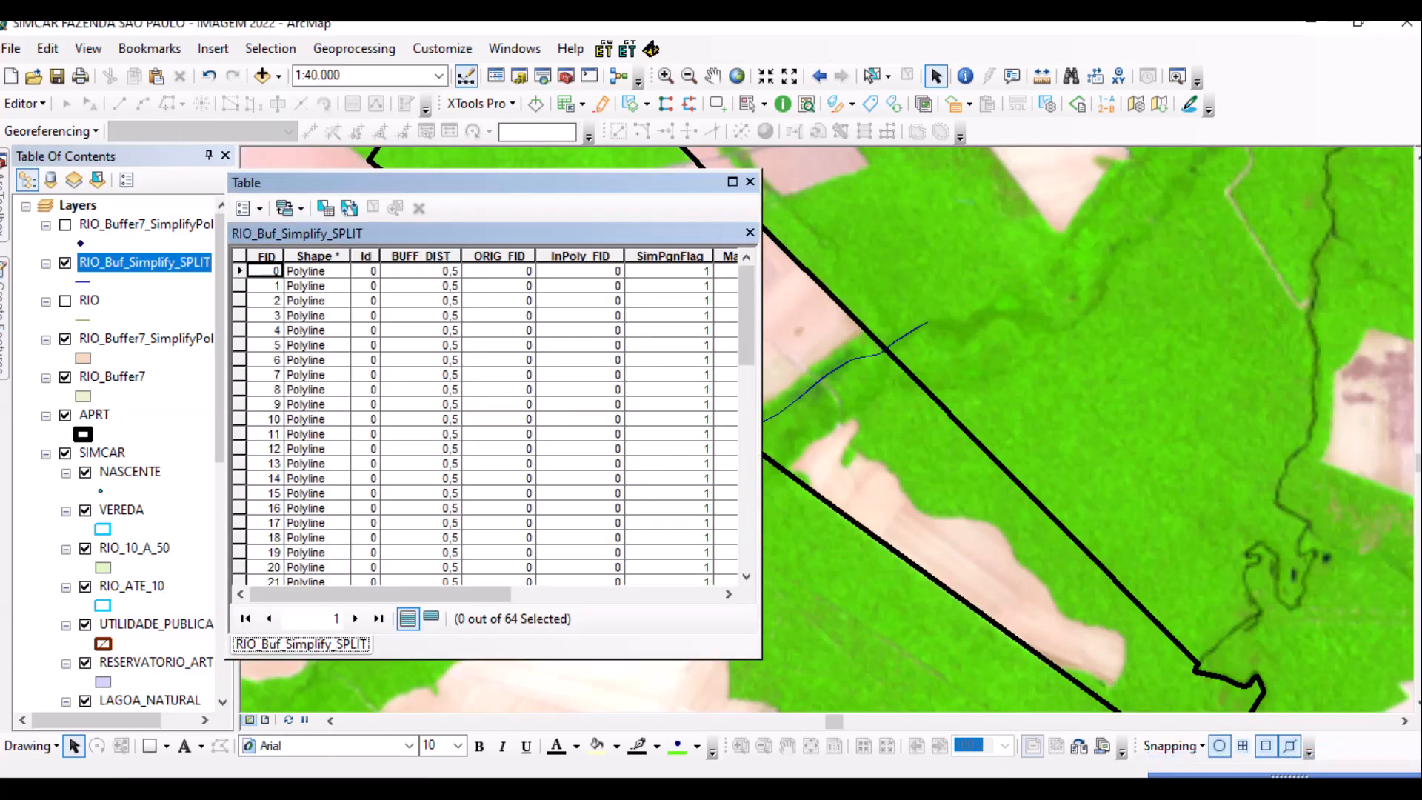
mouse_move(380, 594)
mouse_down()
mouse_move(589, 593)
mouse_move(380, 594)
mouse_up()
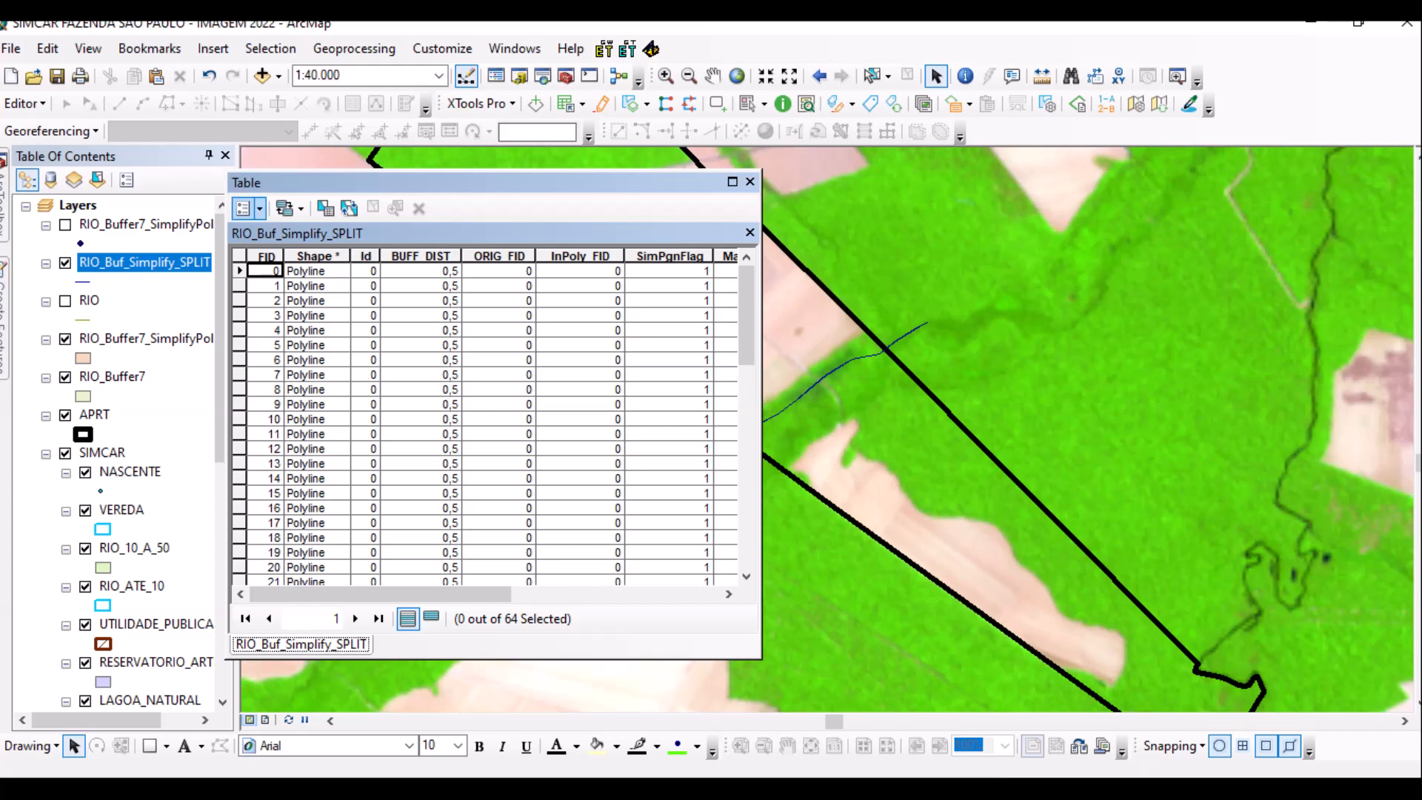
click(249, 208)
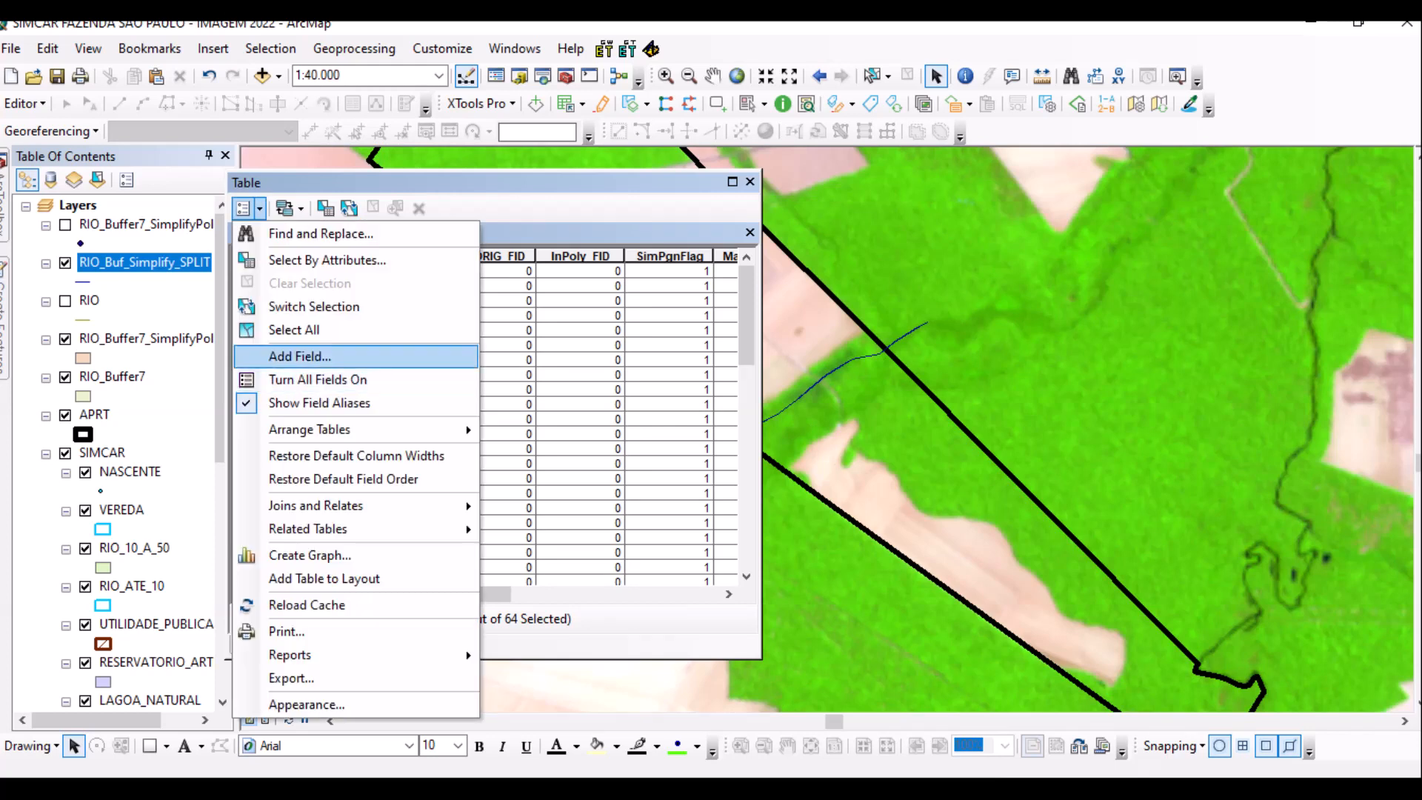
click(300, 356)
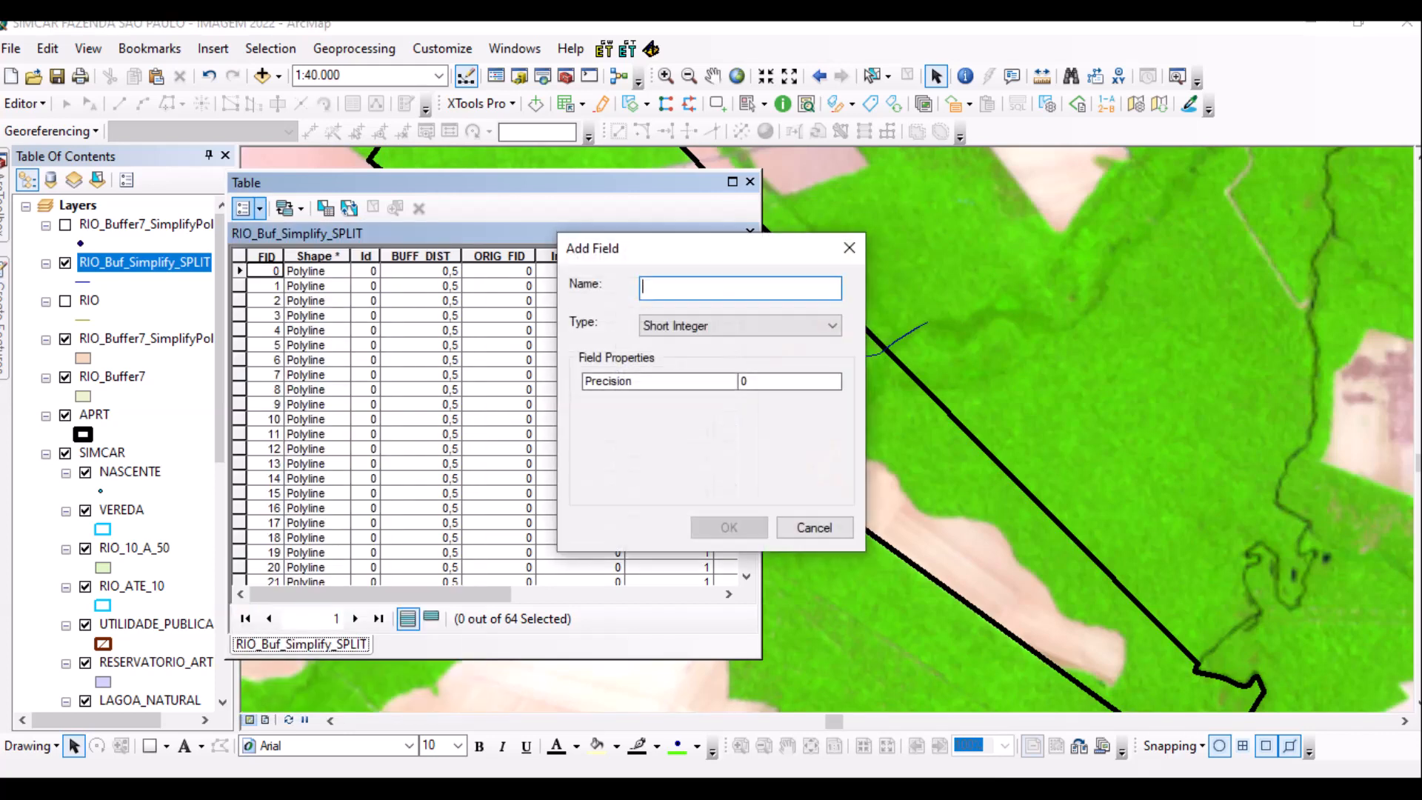
text(COMP)
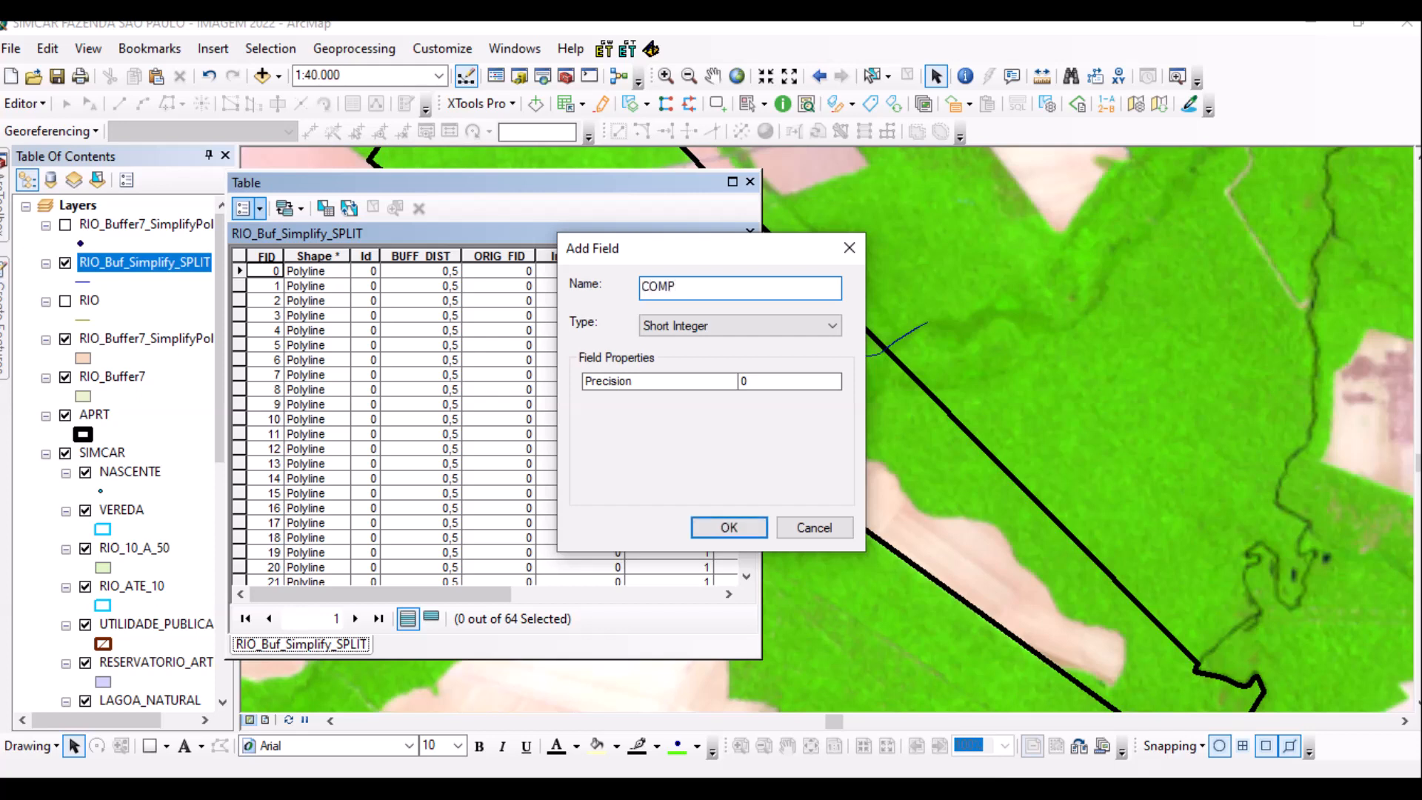
key(Tab)
key(alt+Down)
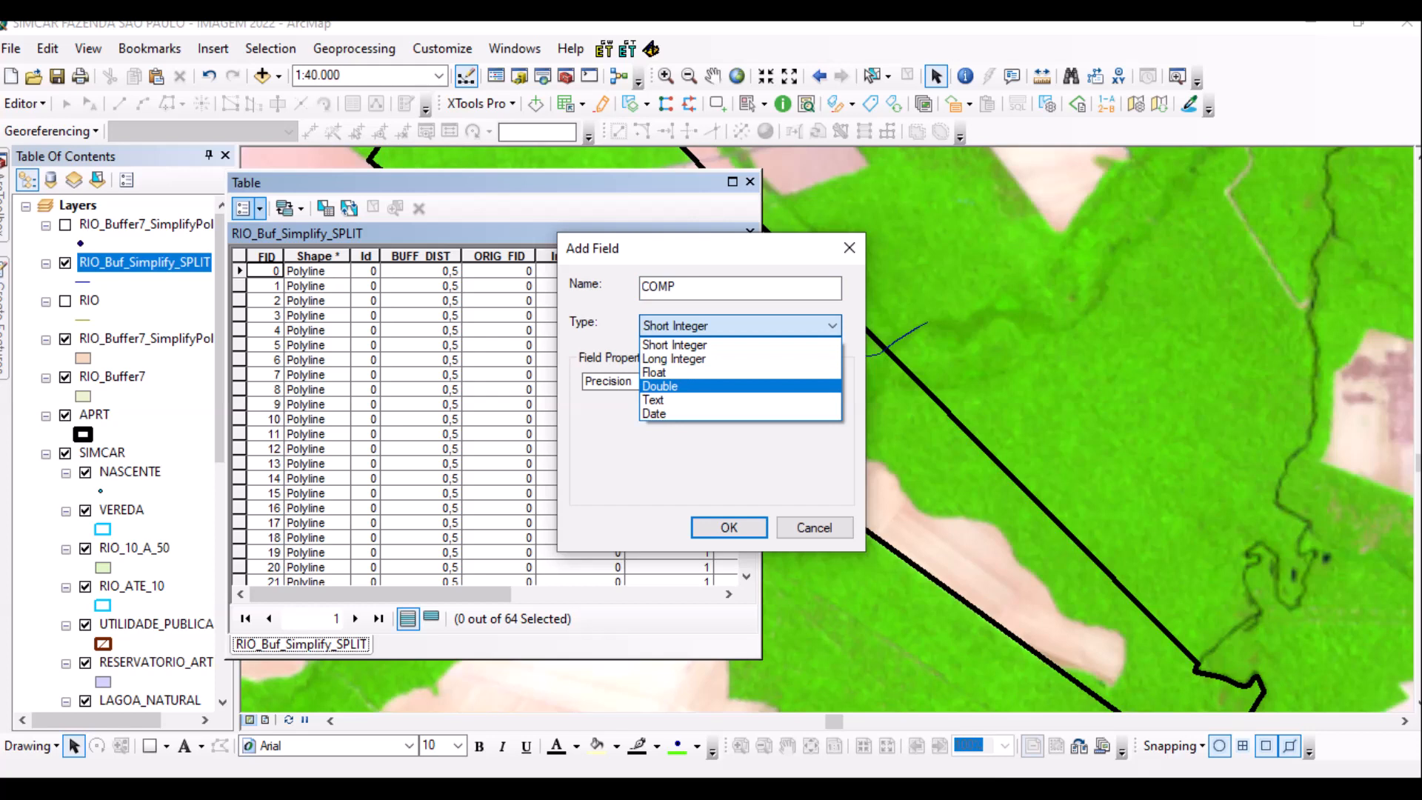
key(Return)
key(Return)
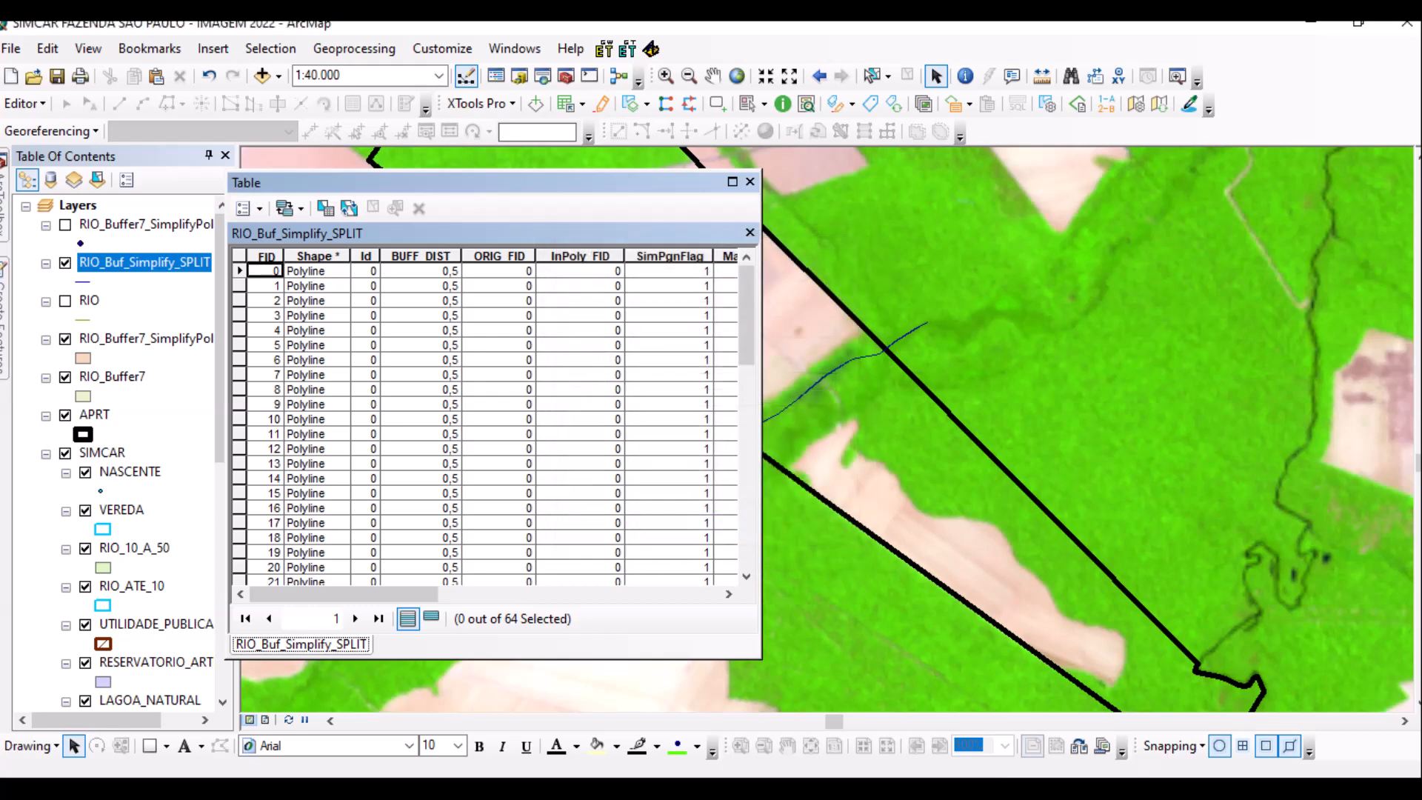
drag(343, 594, 625, 594)
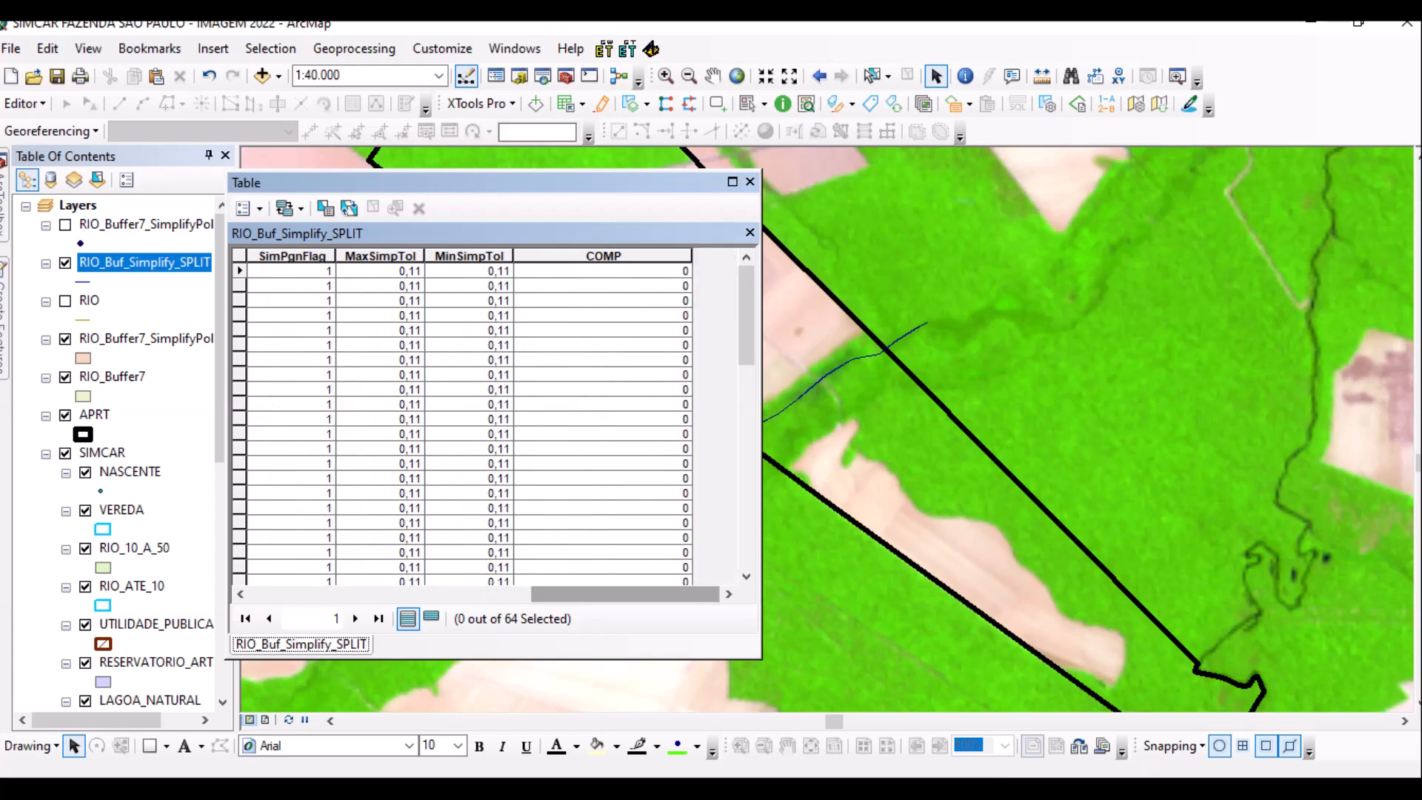
Start Calculate Geometry on COMP, agreeing to calculate outside an edit session.
click(603, 255)
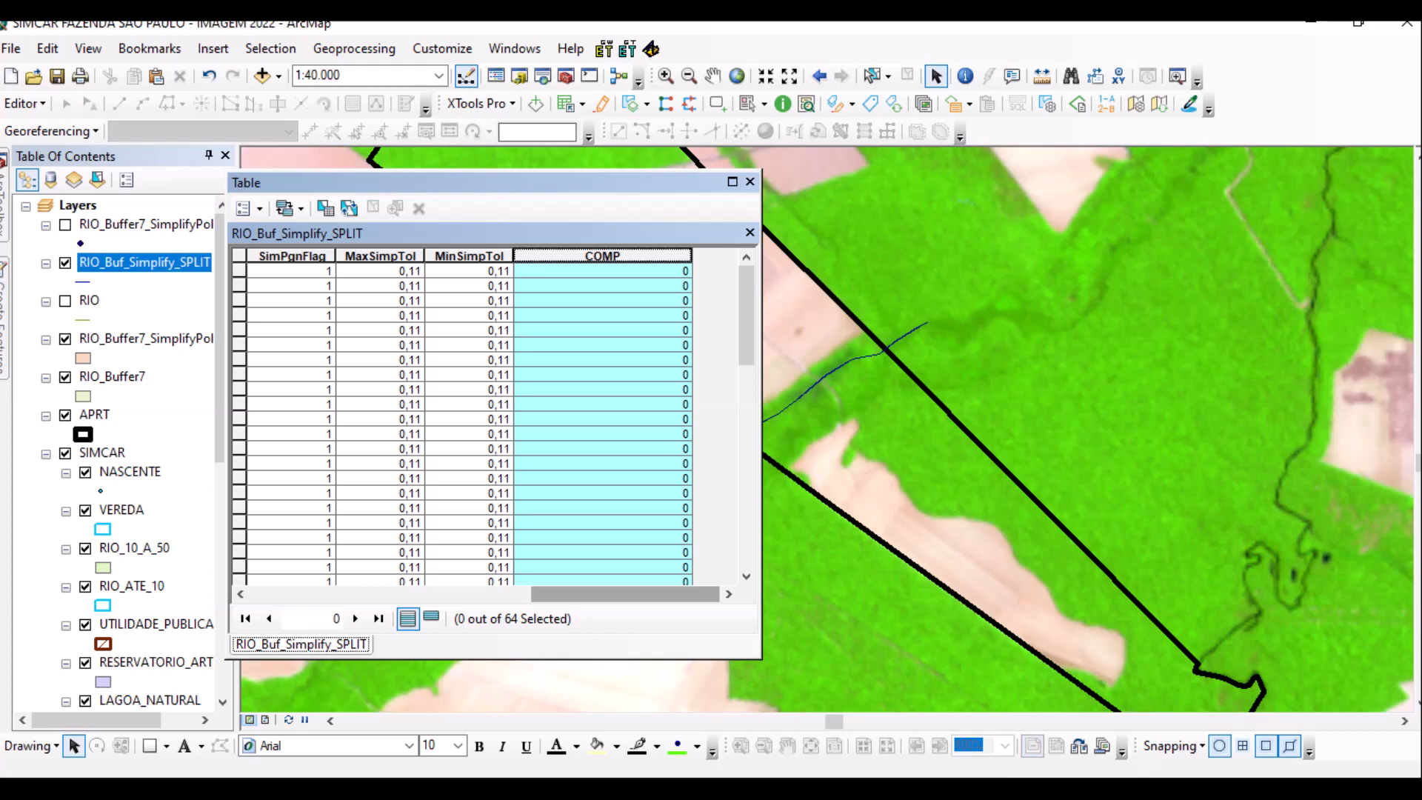
right_click(565, 255)
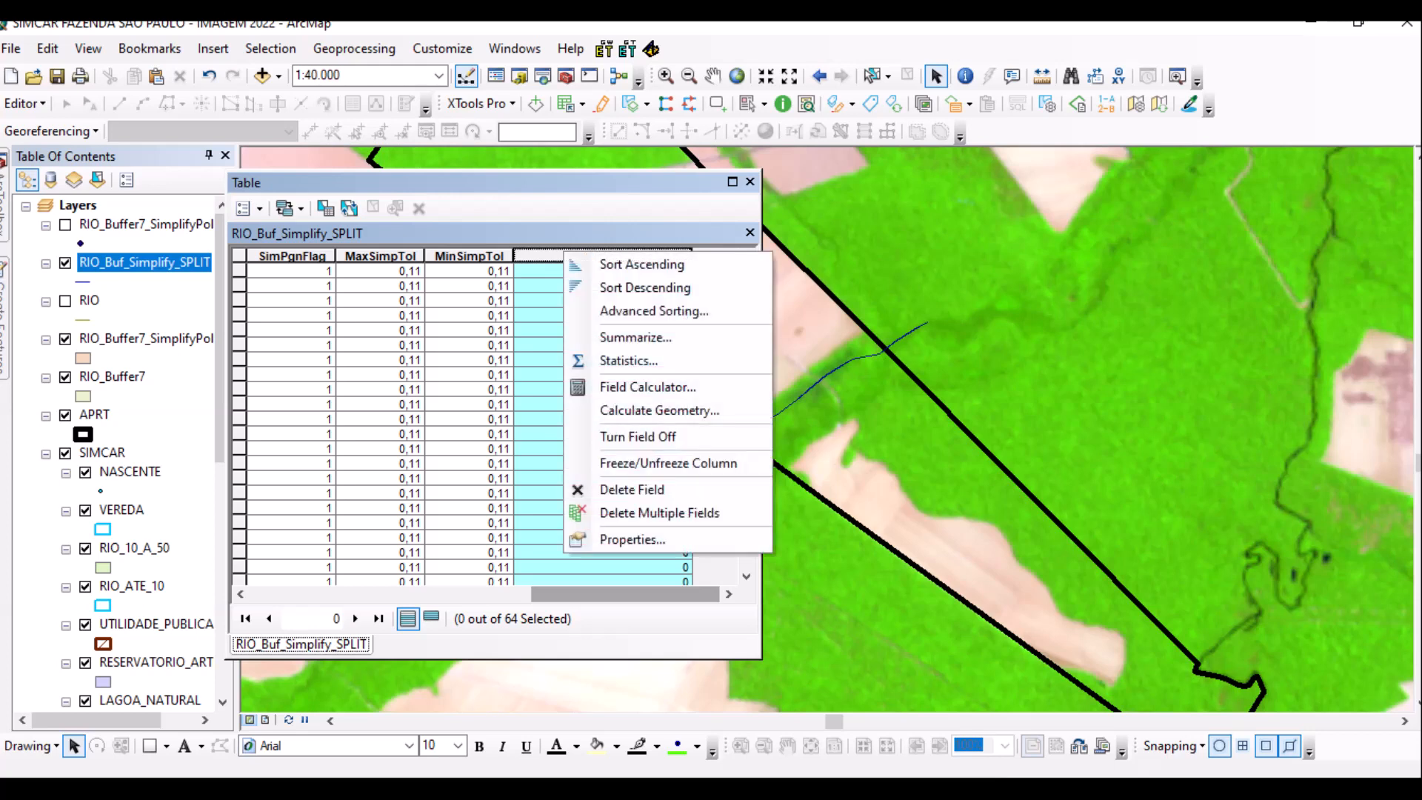
click(641, 410)
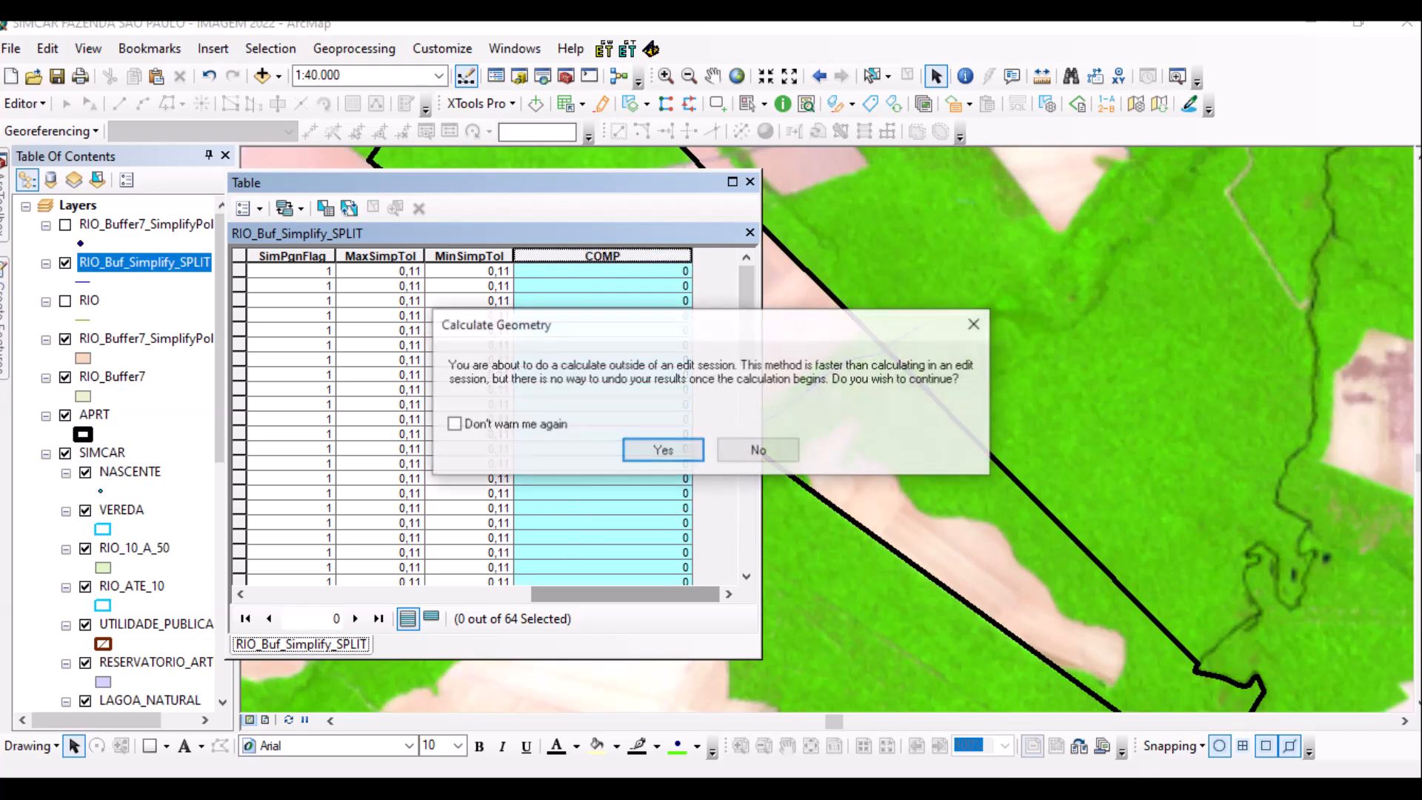
click(661, 447)
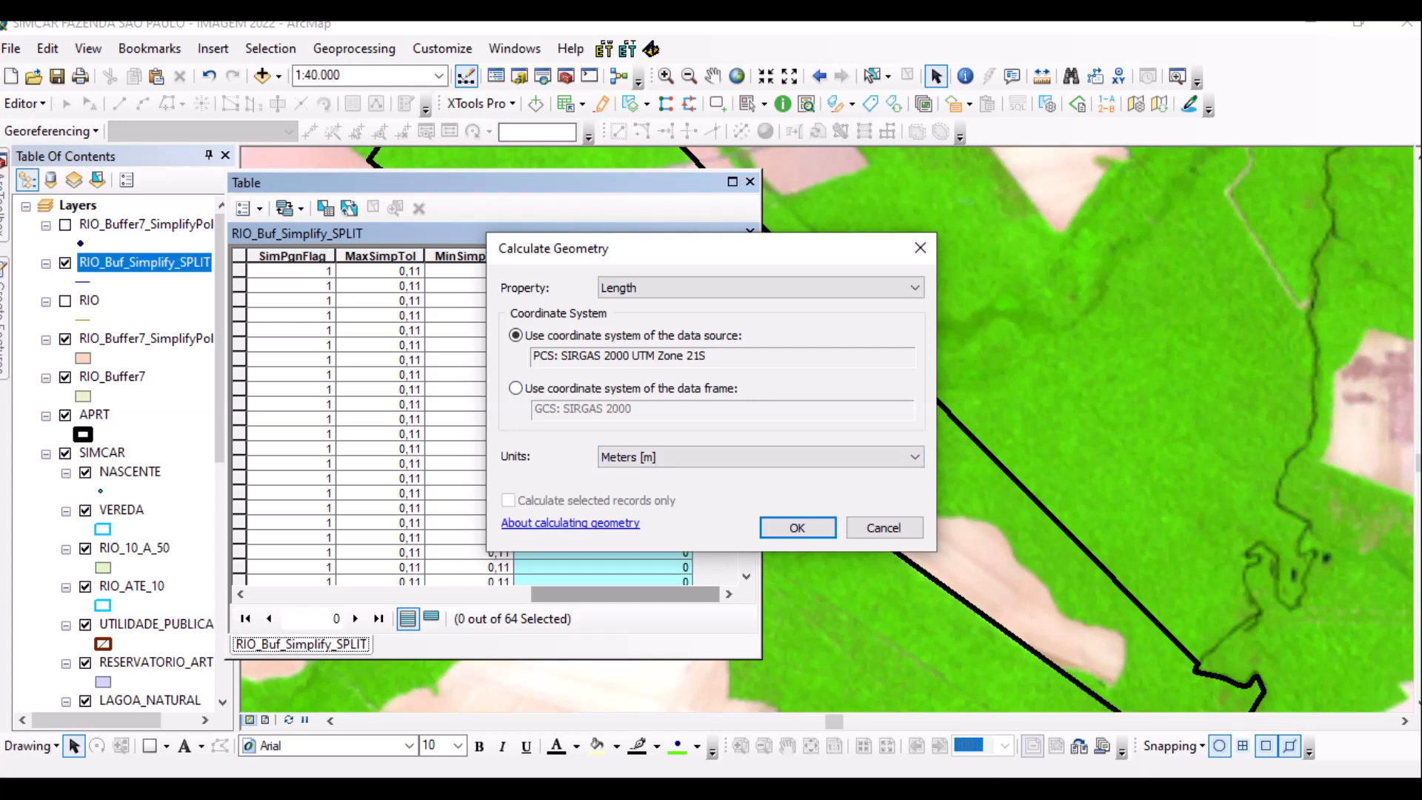
Calculate COMP as Length in Centimeters using the data source's SIRGAS 2000 UTM Zone 21S system.
click(755, 456)
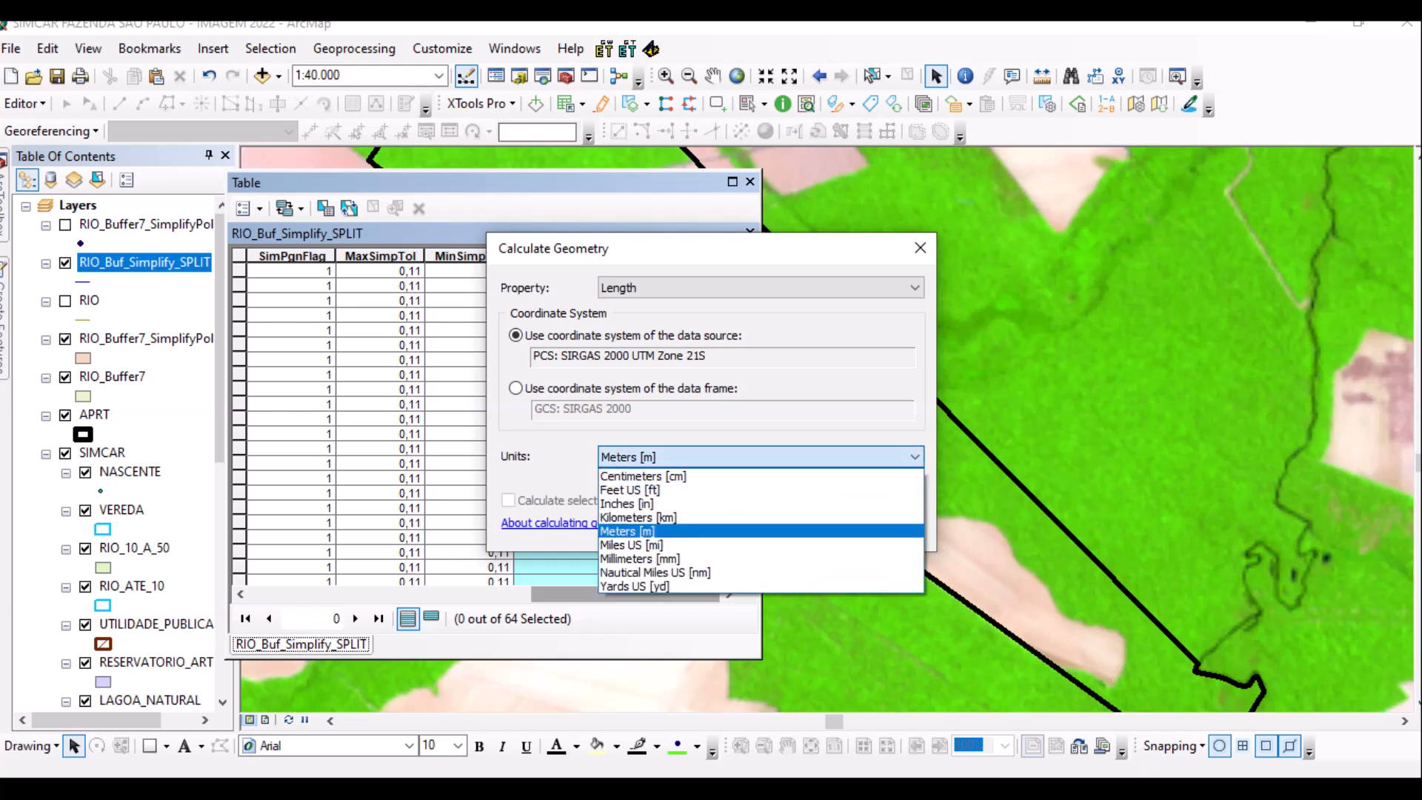
key(Return)
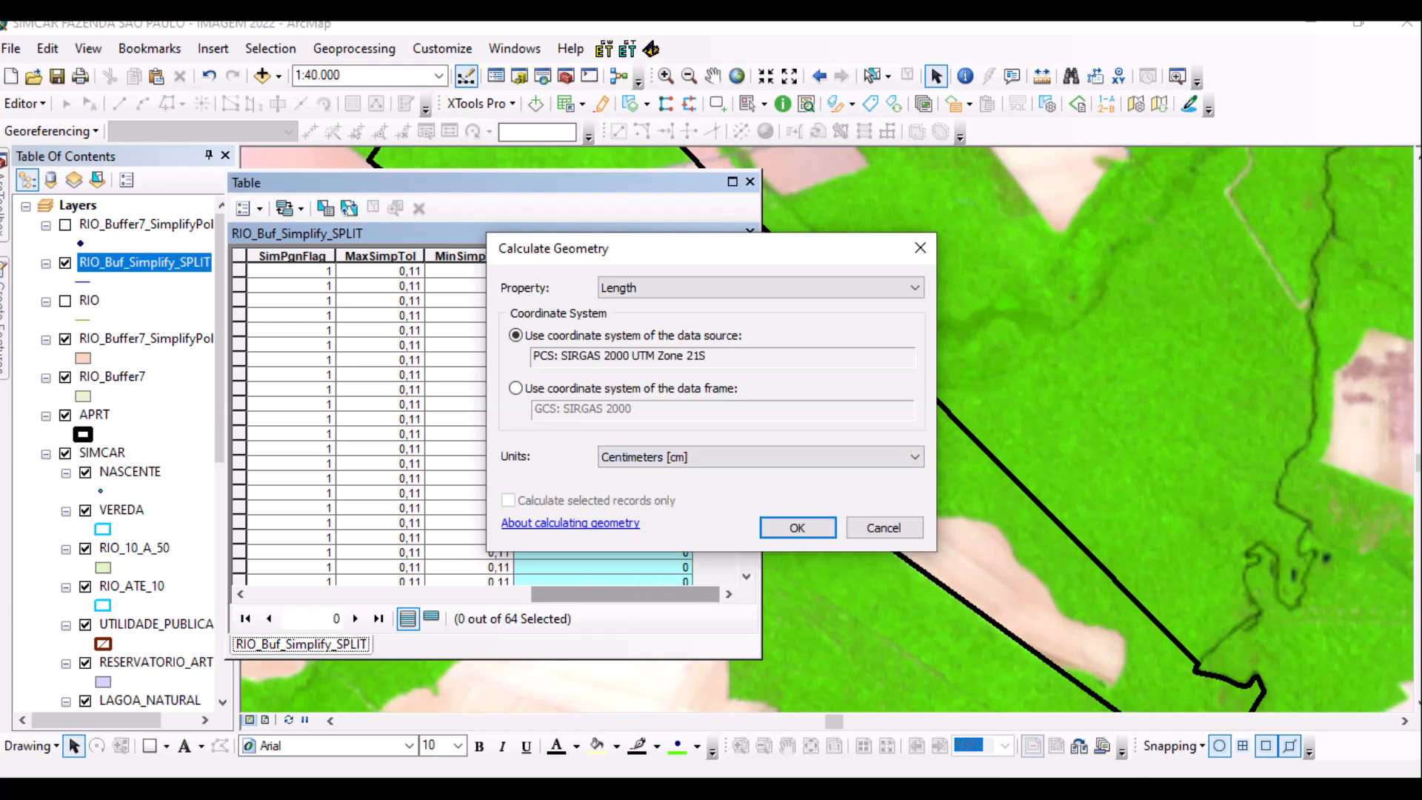
click(756, 456)
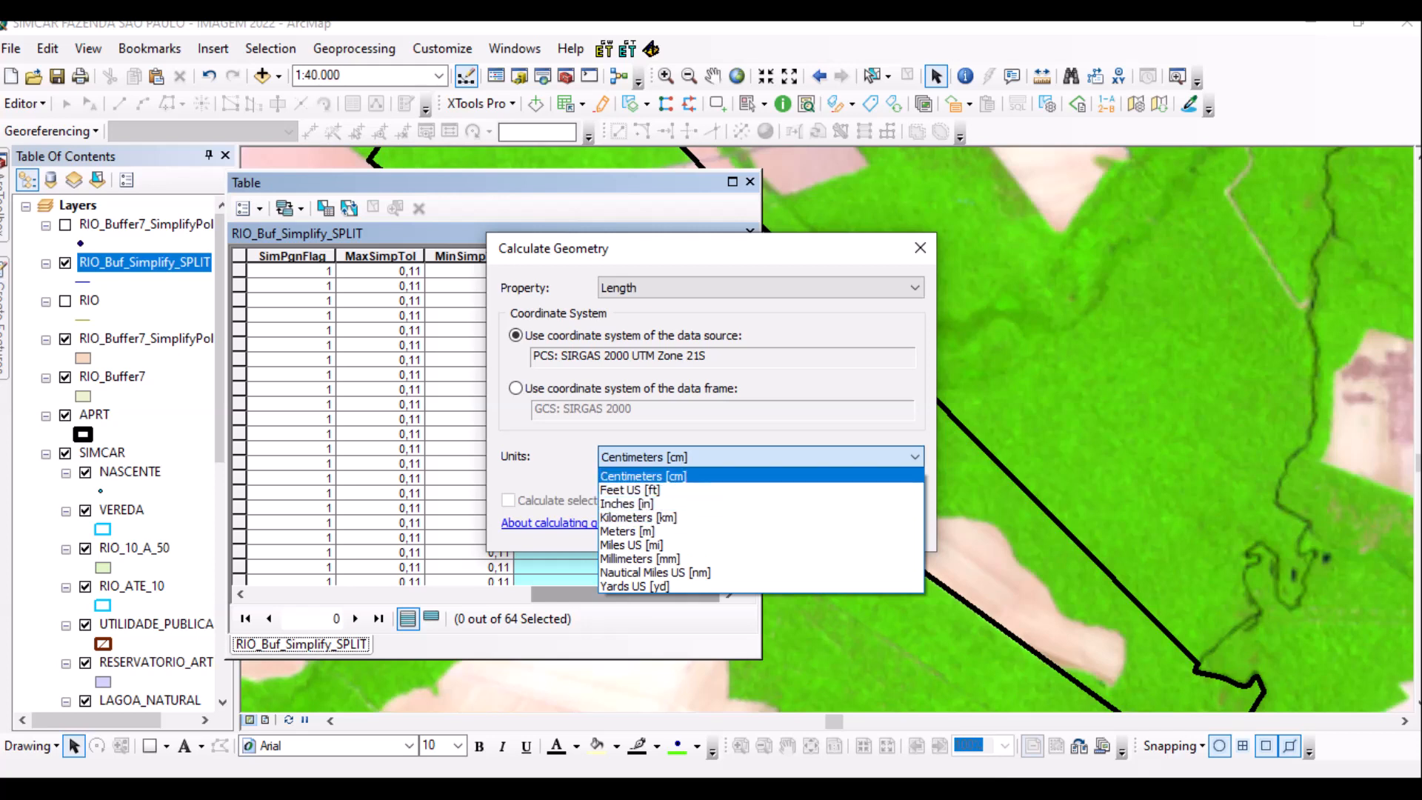
click(643, 476)
click(516, 388)
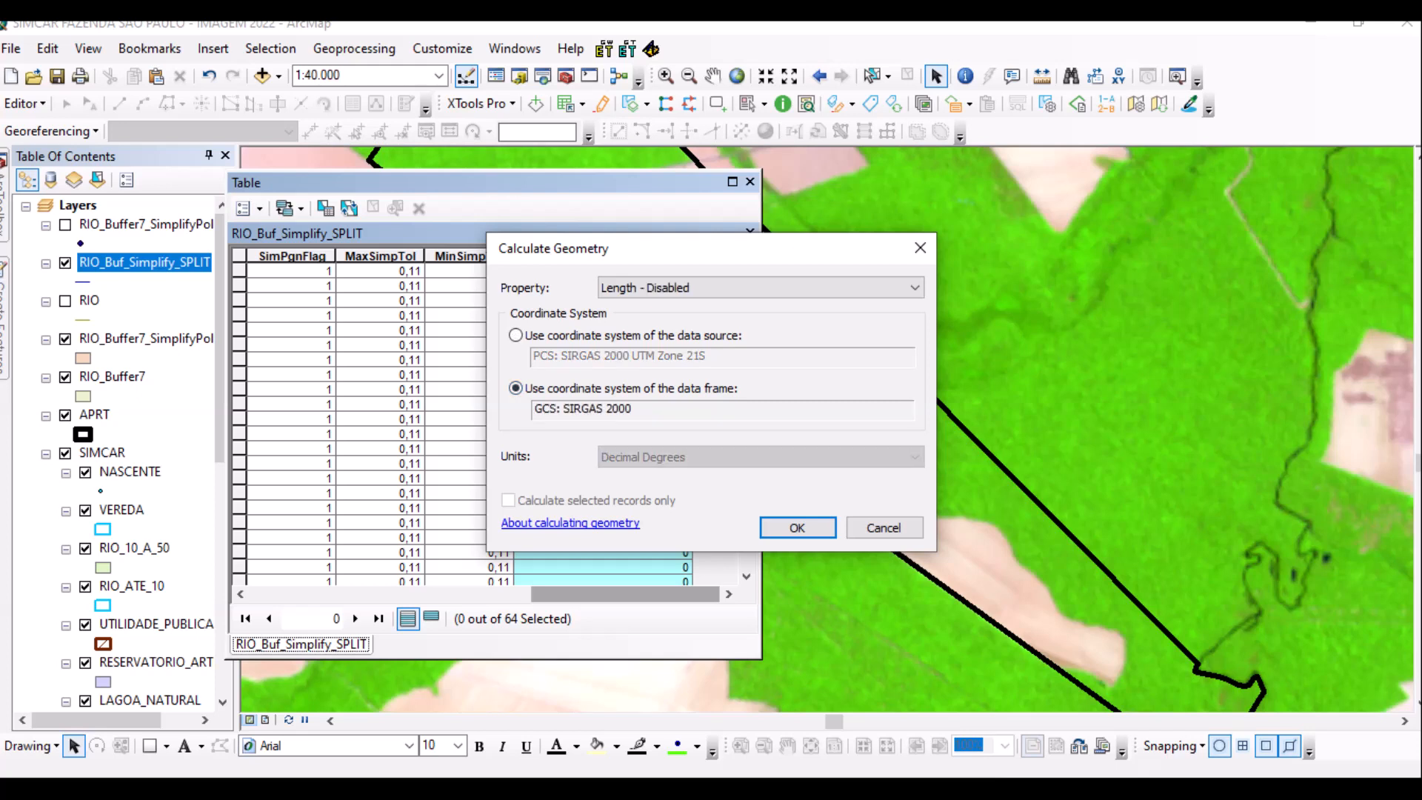
click(515, 334)
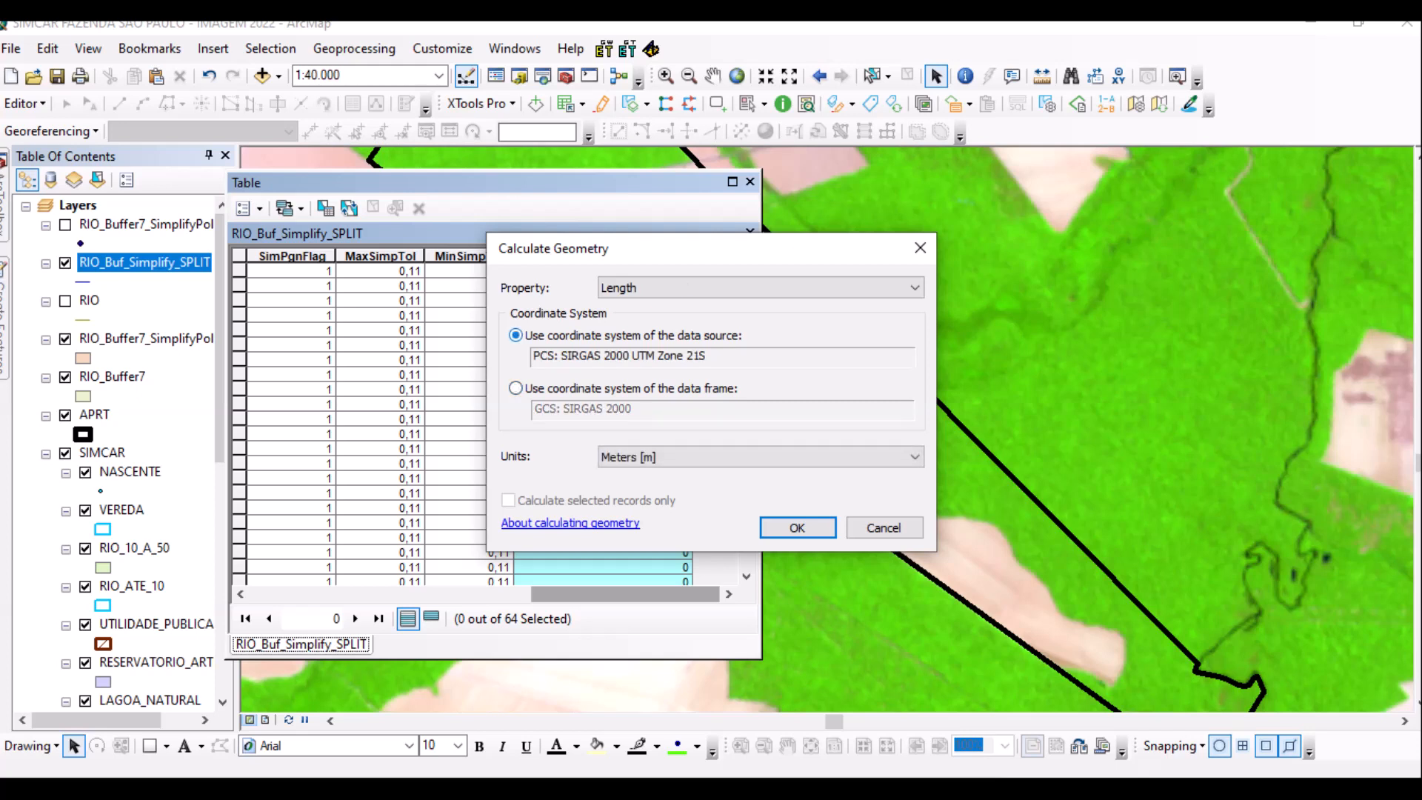
click(916, 457)
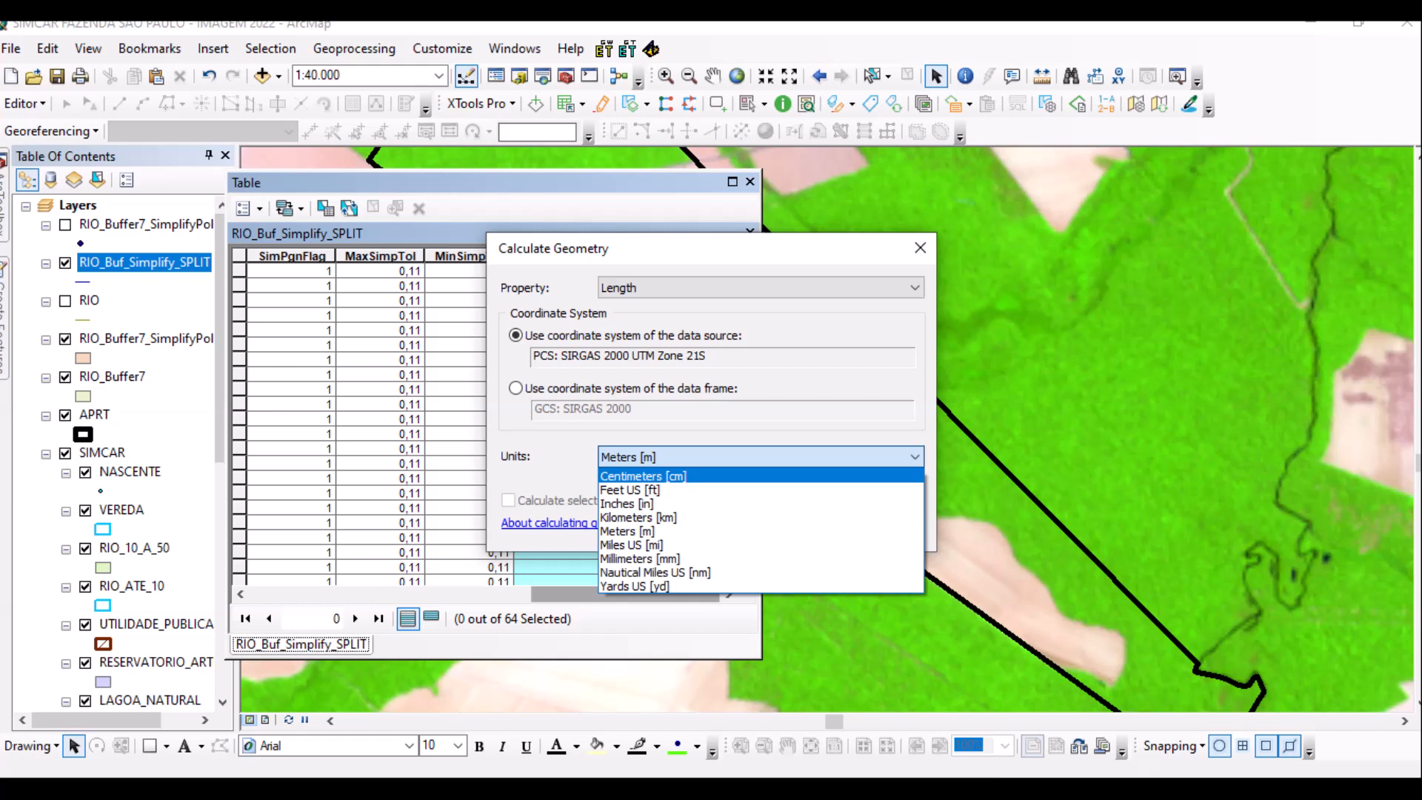
key(Return)
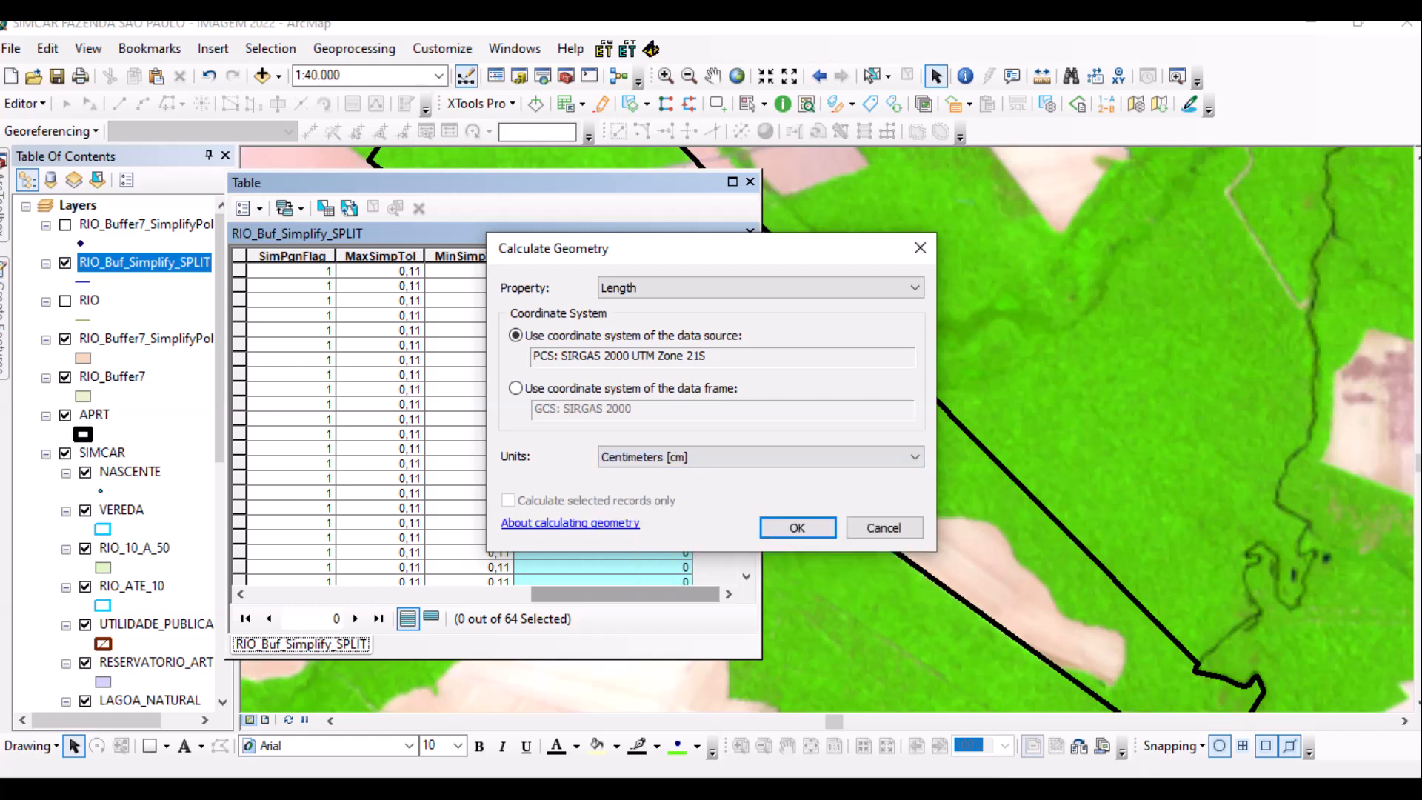
key(Return)
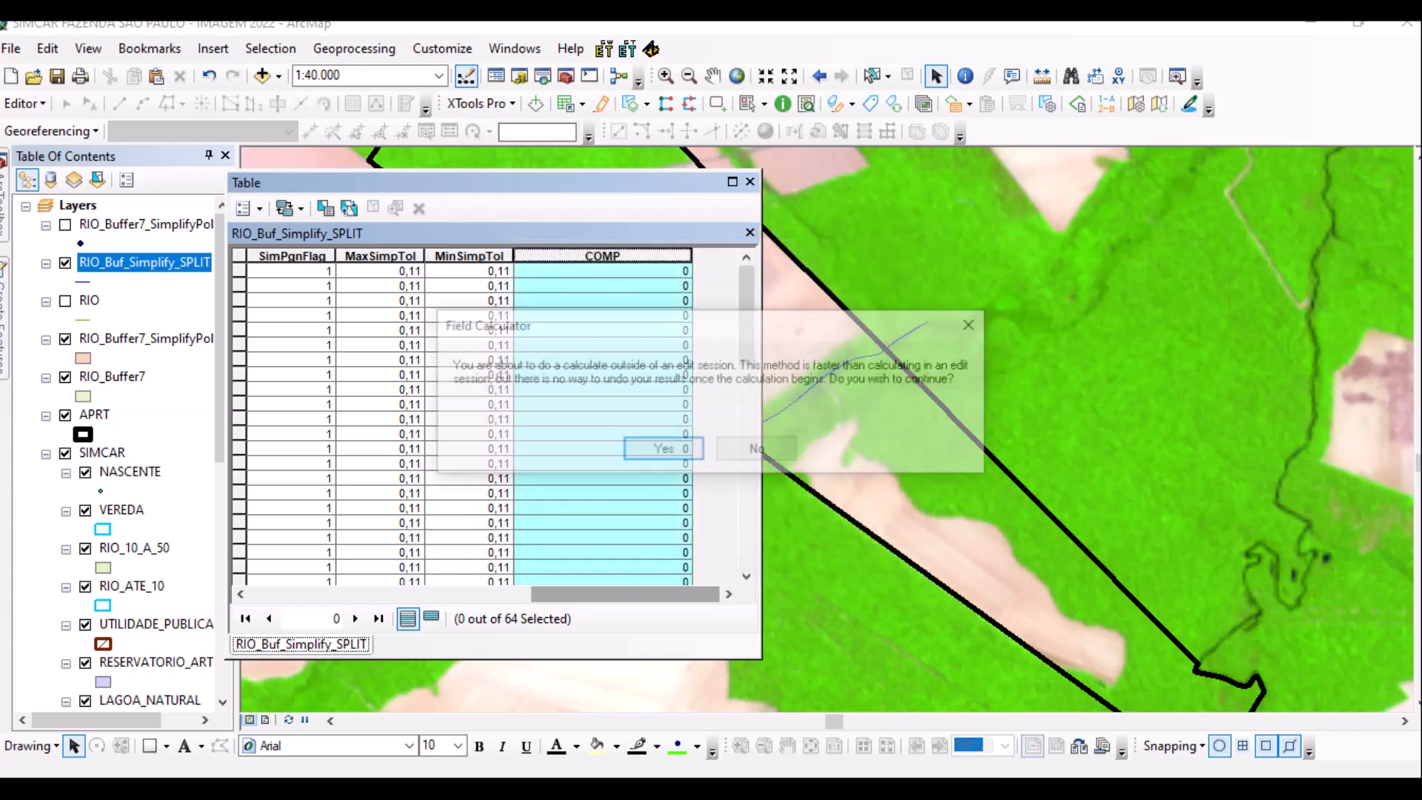
key(Return)
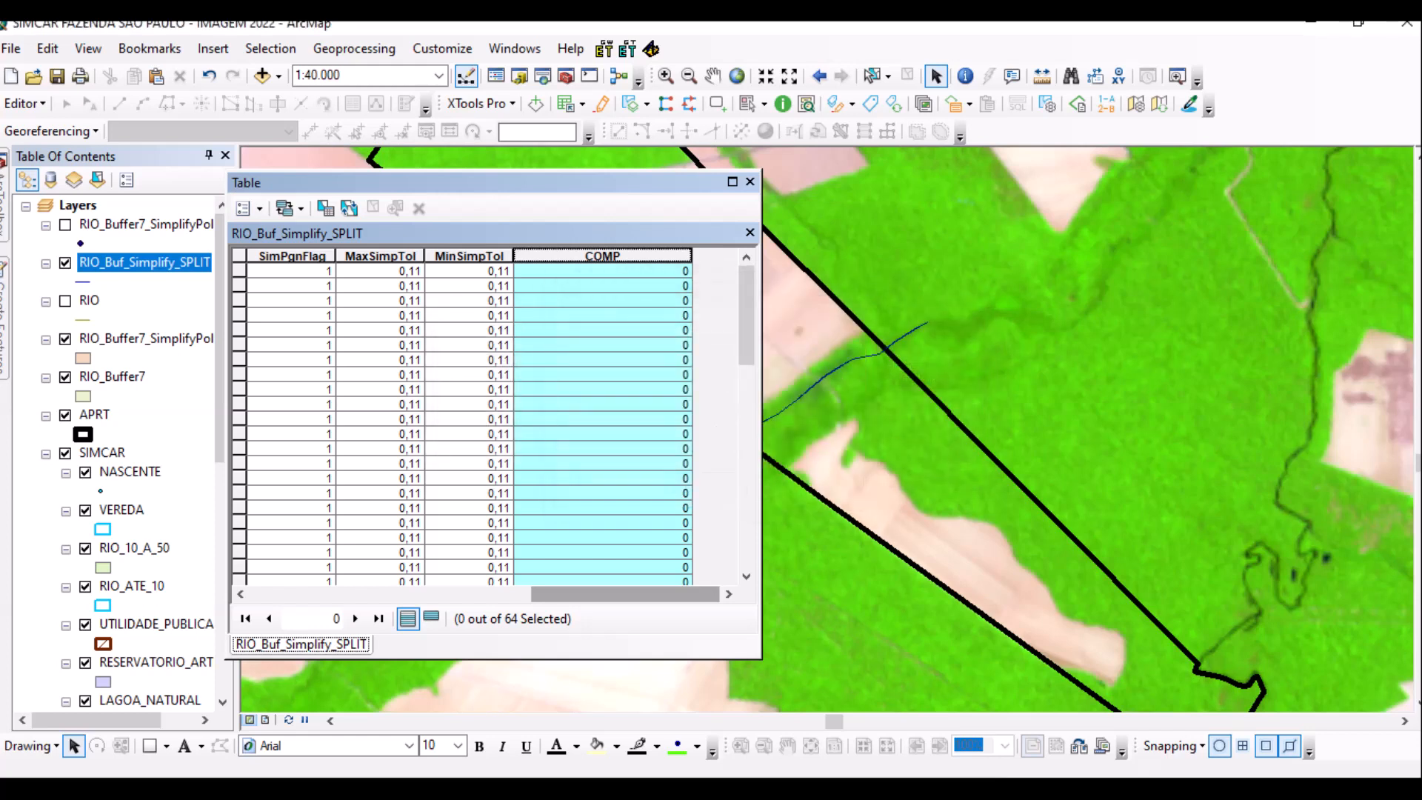
Sort COMP ascending, close the attribute table, and zoom the map out and back in.
right_click(619, 255)
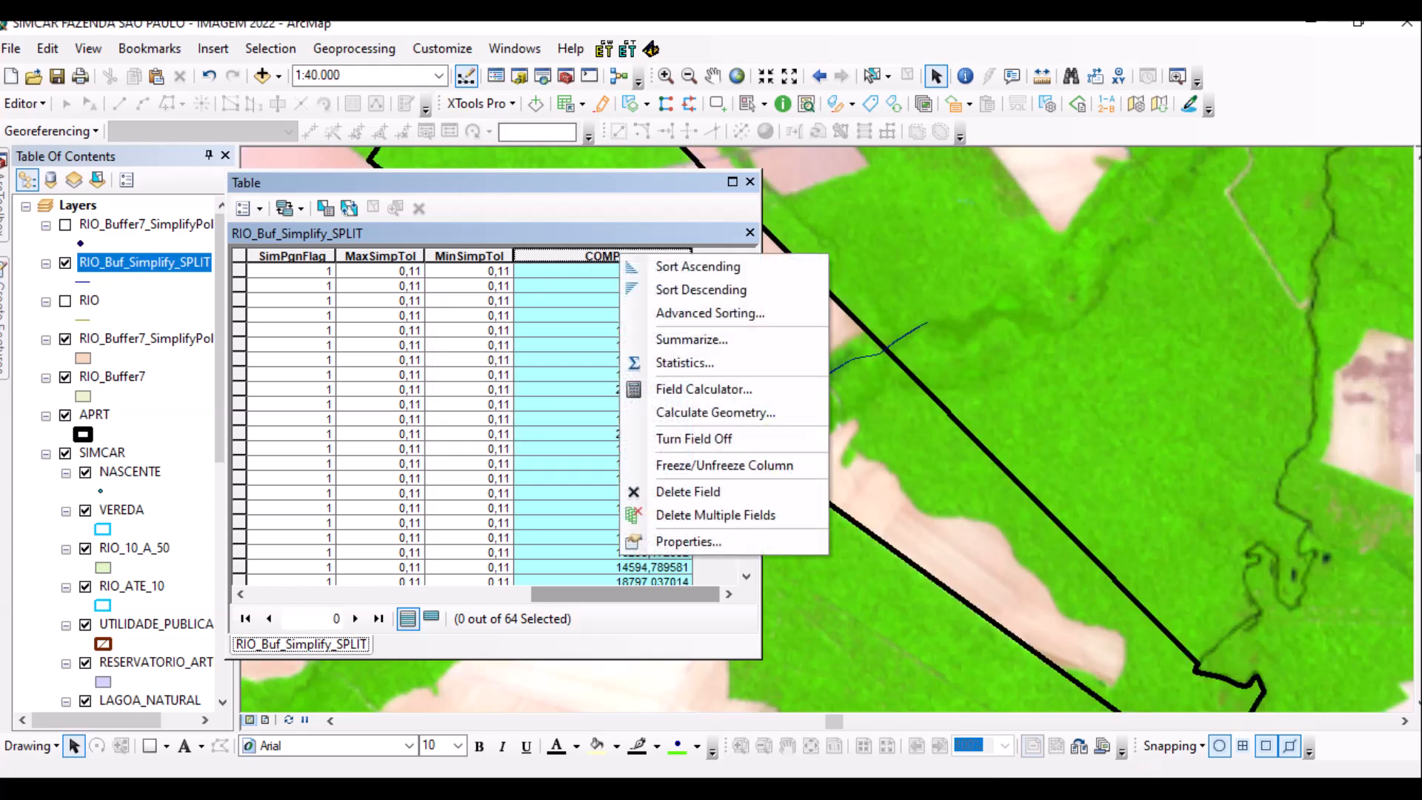
click(637, 267)
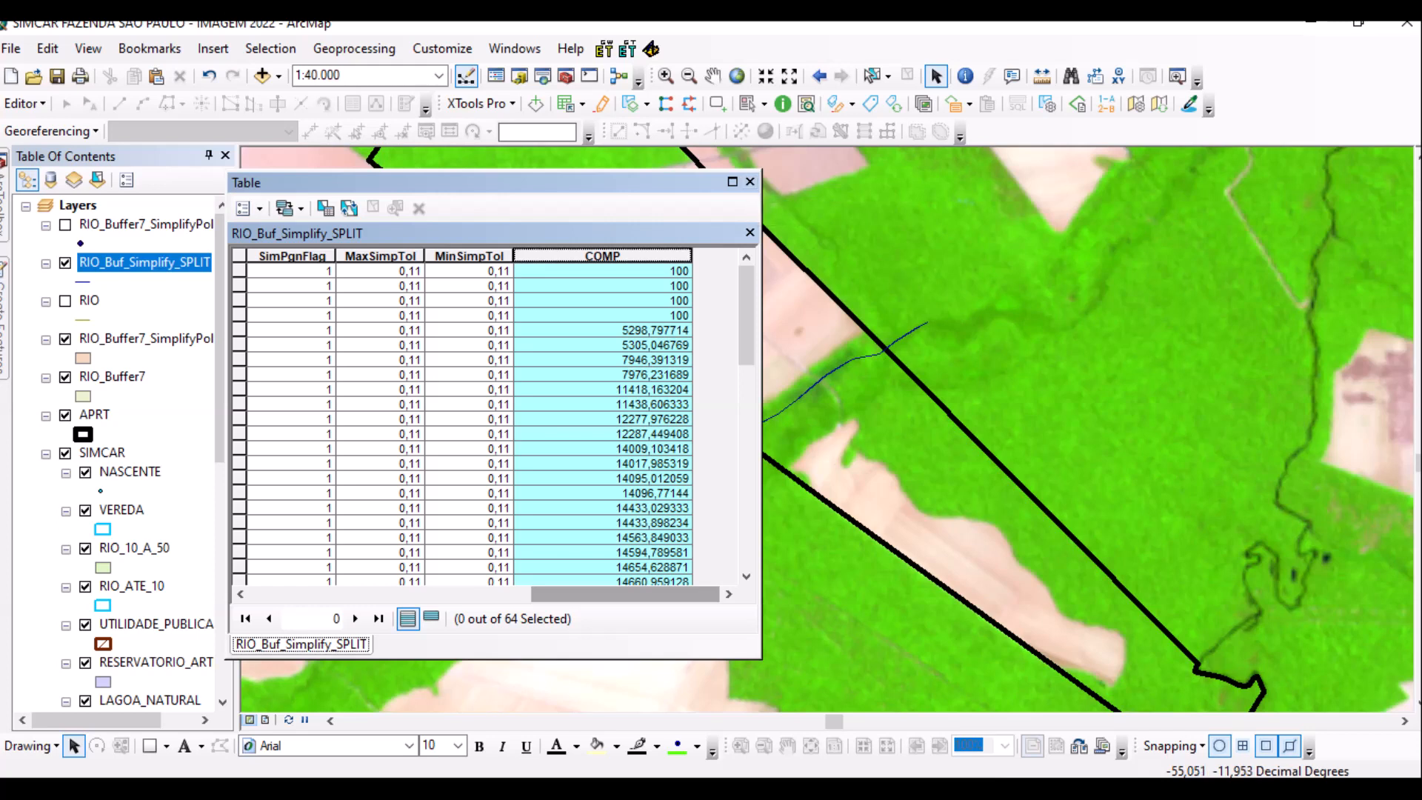
click(749, 181)
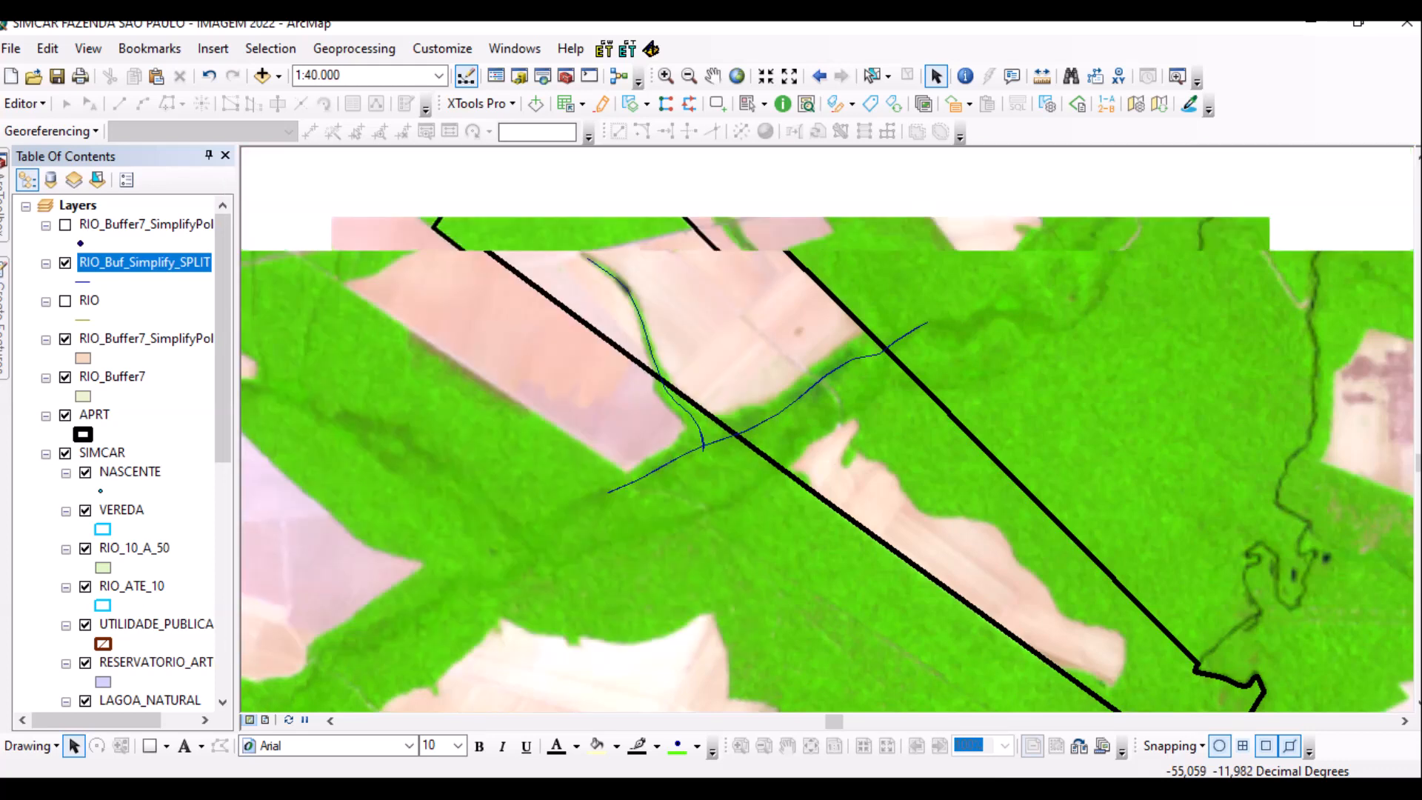
scroll(832, 413, down, 3)
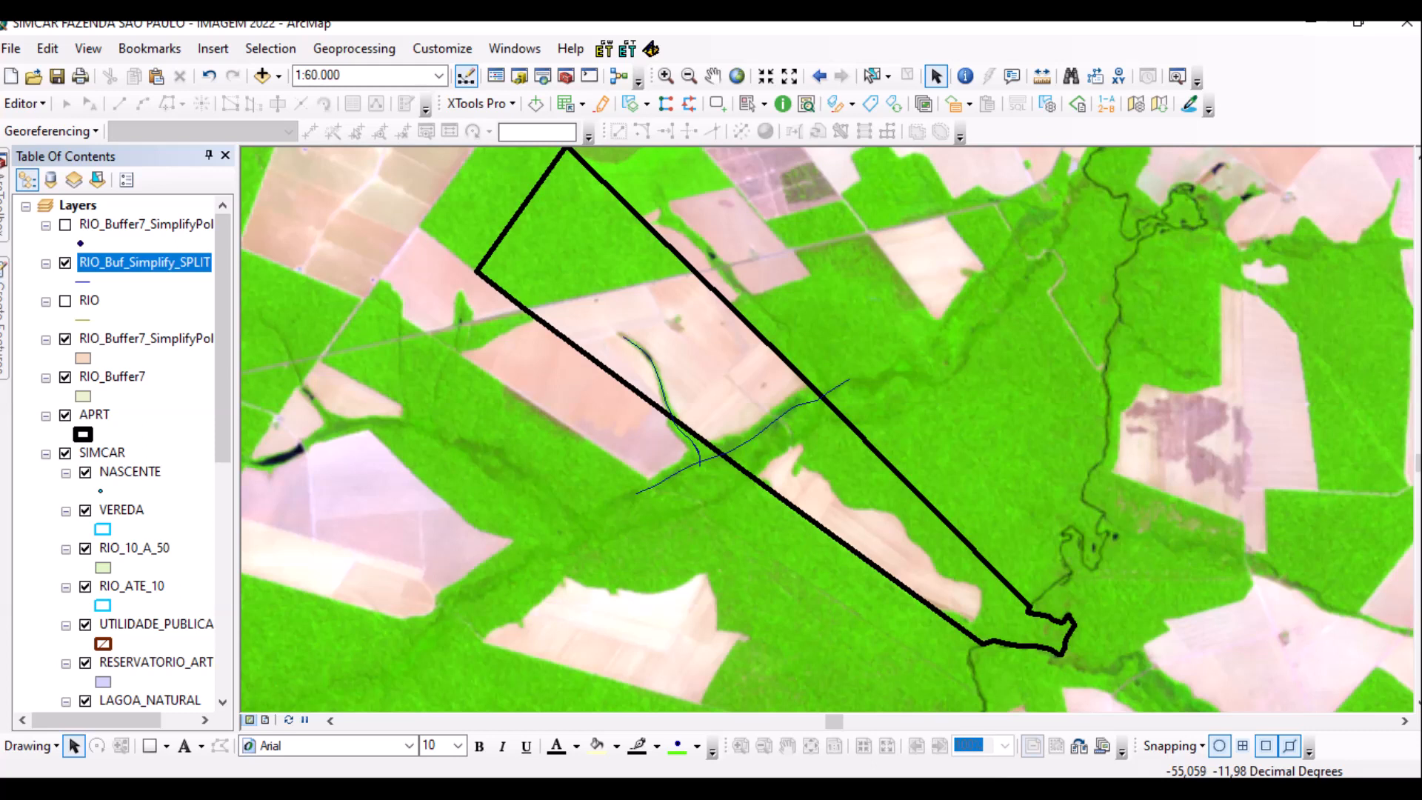
scroll(827, 413, up, 2)
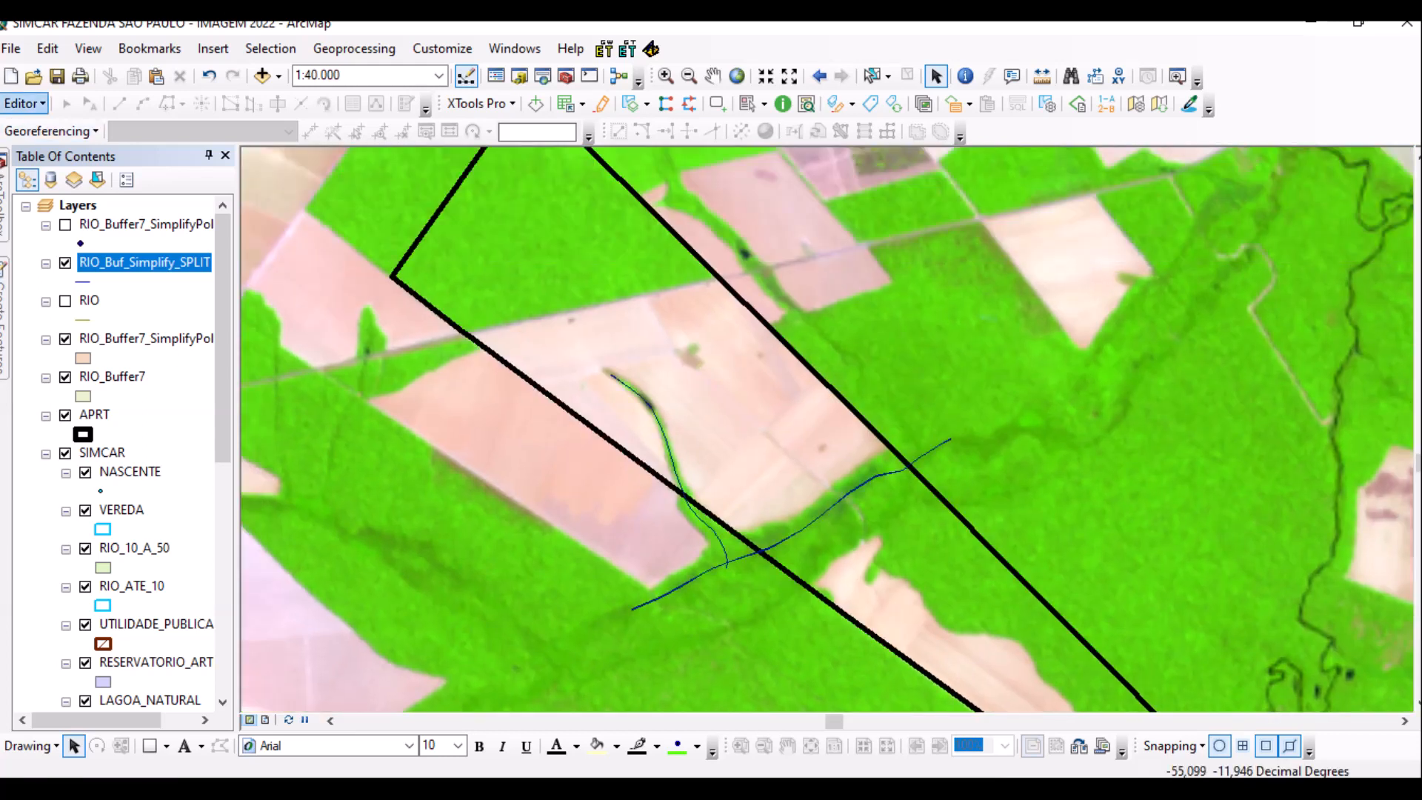
Start an edit session on the SIMCAR workspace, continuing past the spatial reference warnings.
click(25, 103)
key(Return)
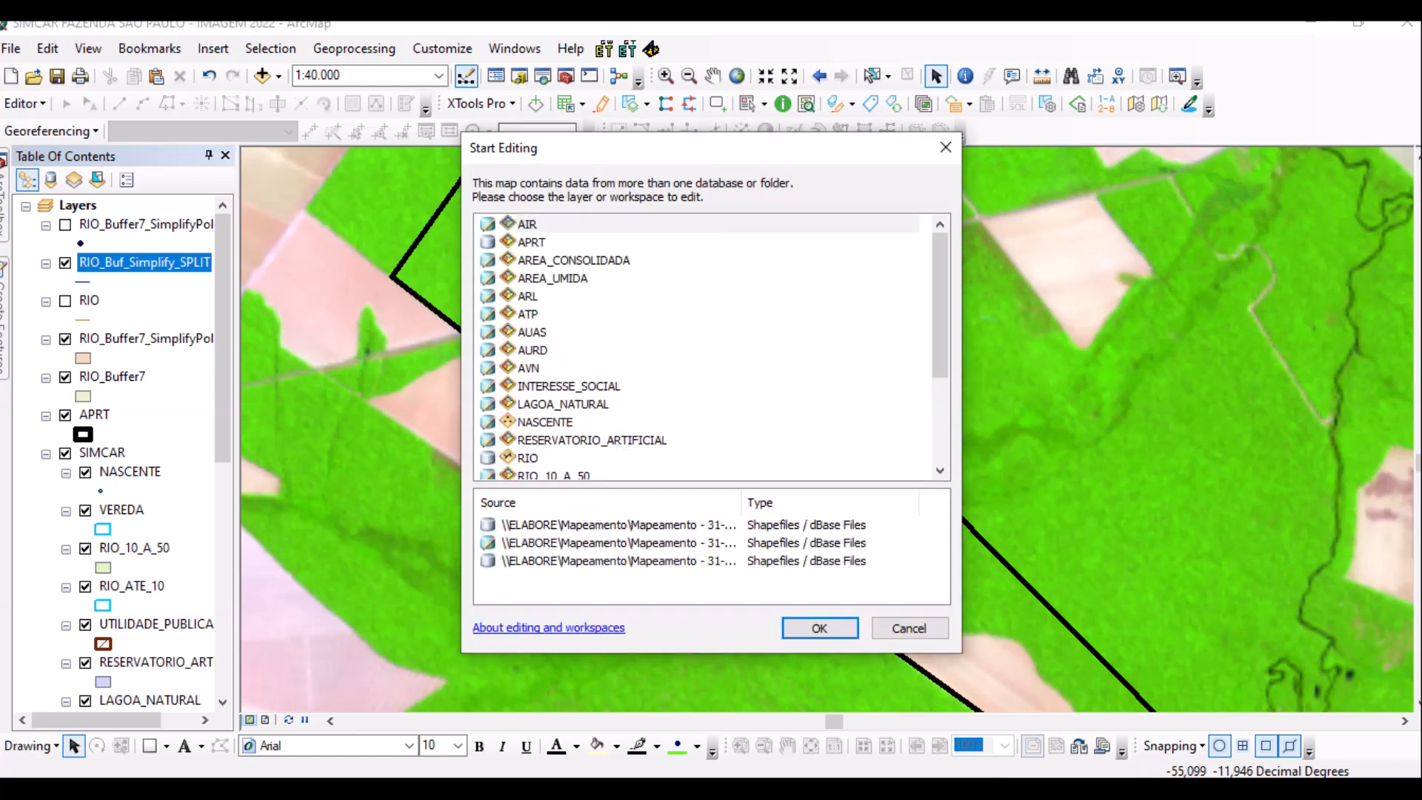
click(527, 314)
key(Return)
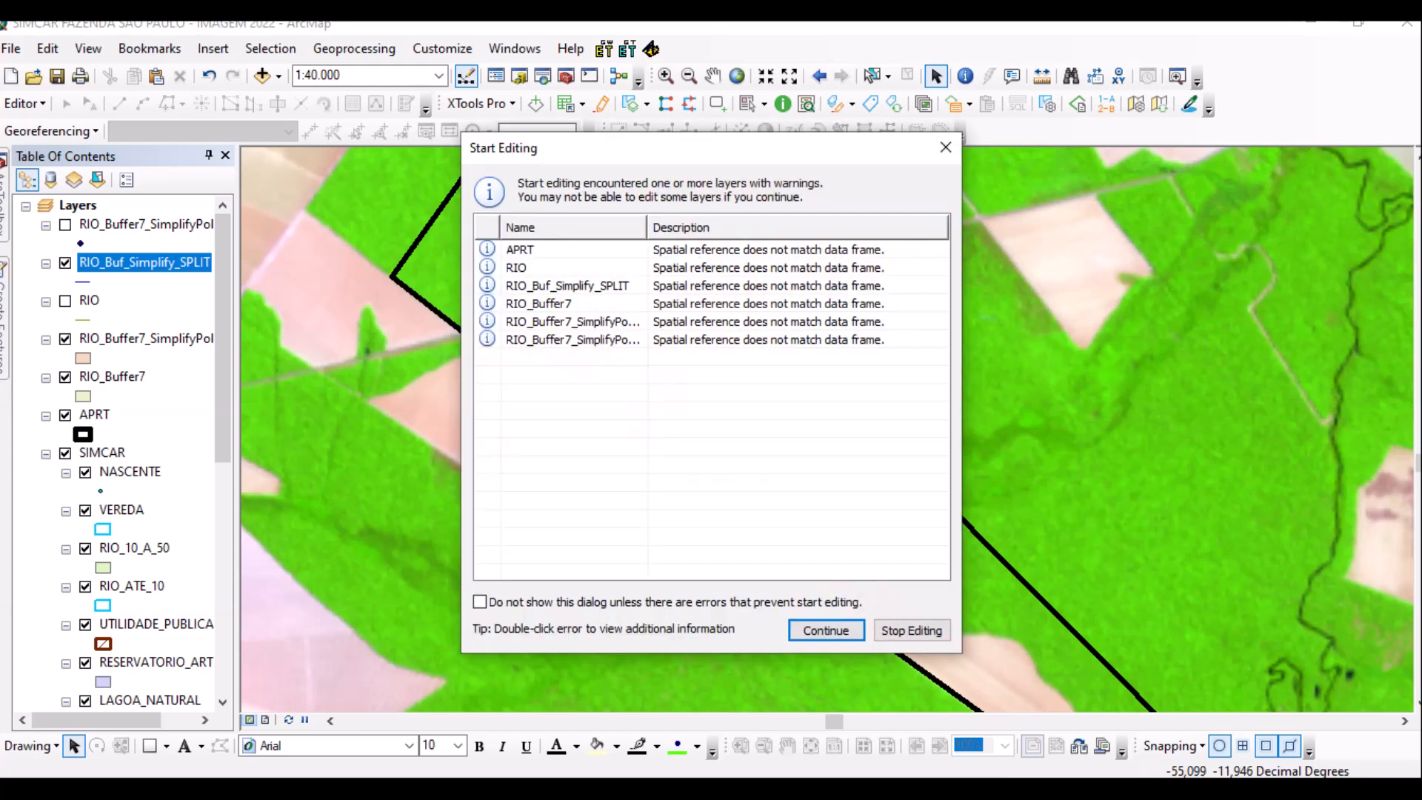
key(Return)
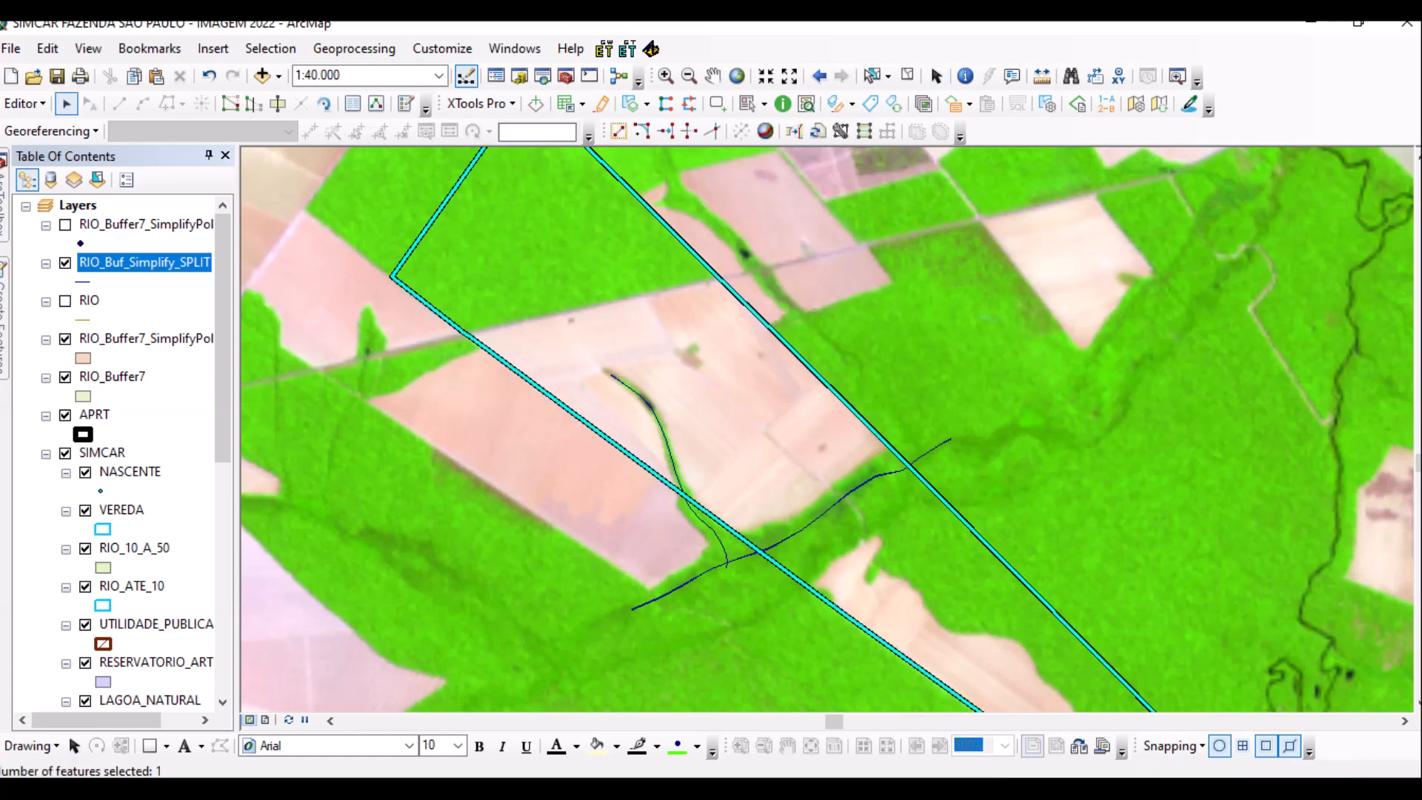
scroll(485, 394, up, 2)
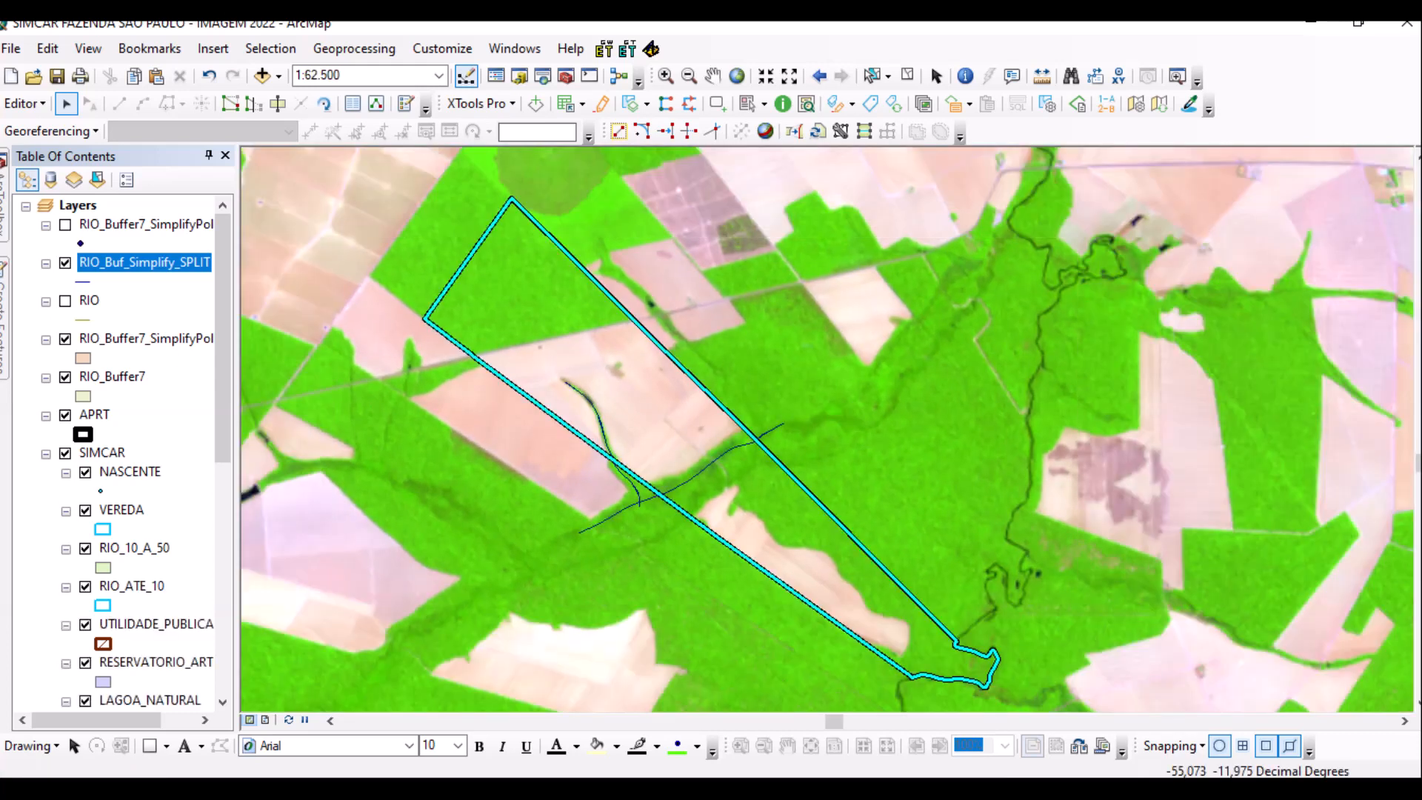
Paste the copied APRT polygon into the AIR target layer.
key(ctrl+v)
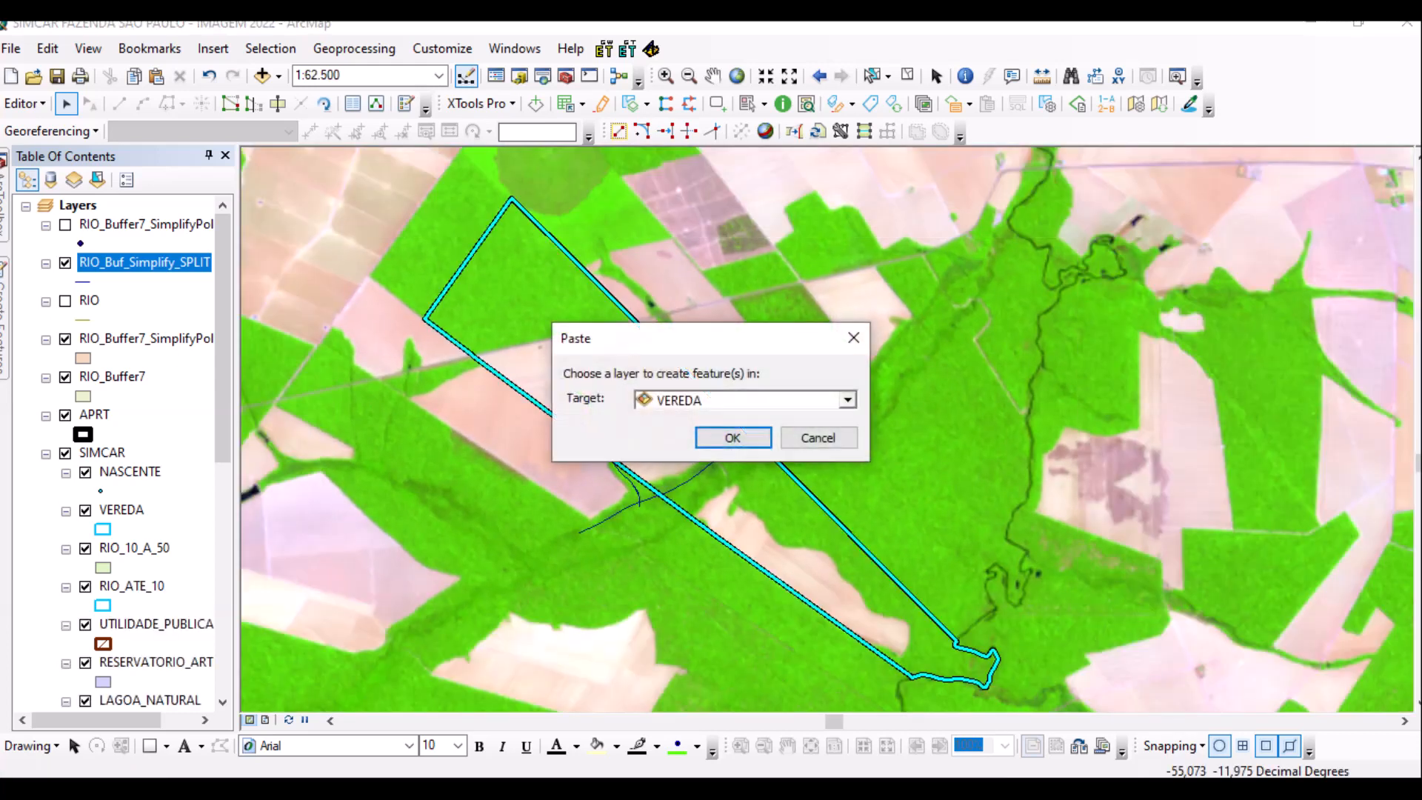
click(847, 400)
key(Down)
key(Down)
key(Down)
key(Down)
key(Down)
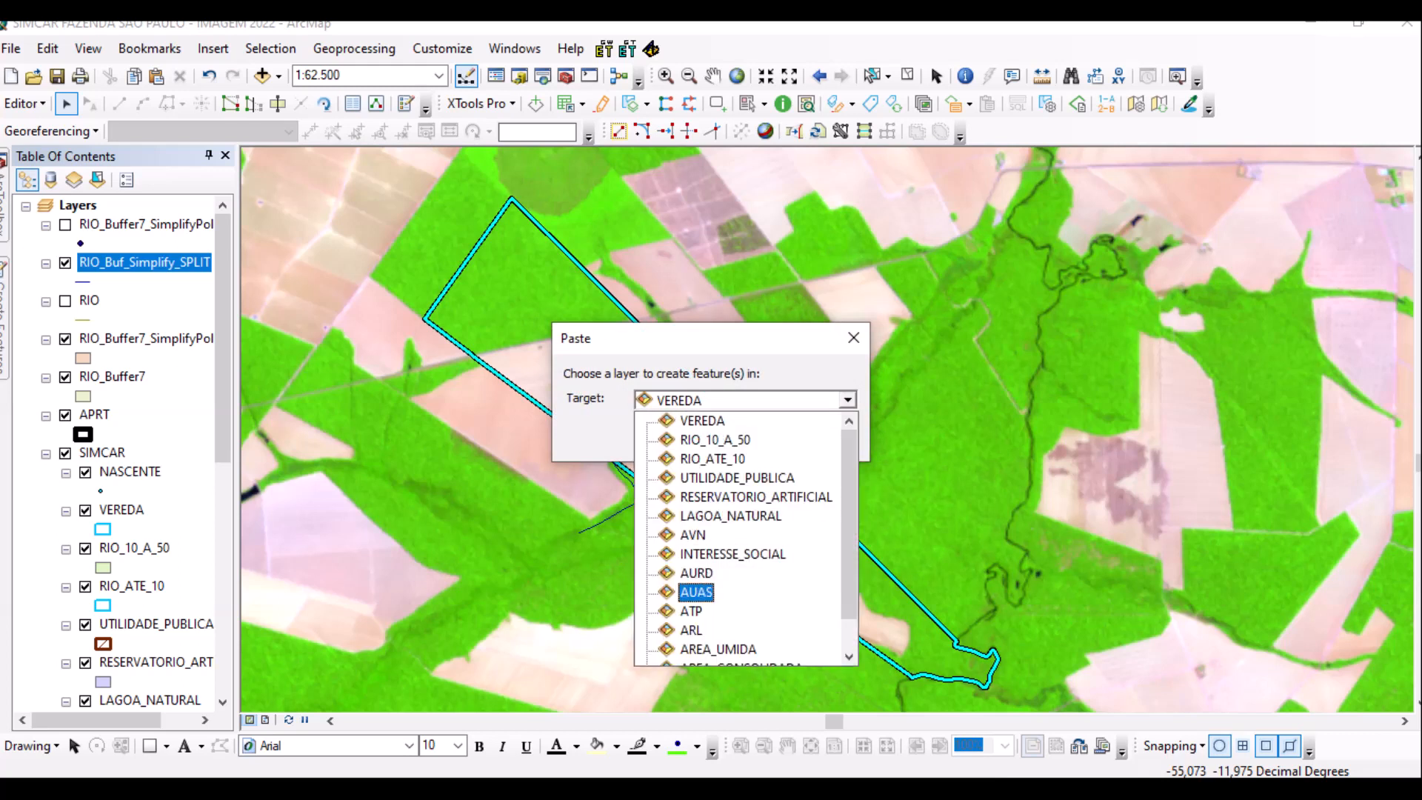
key(Return)
key(Return)
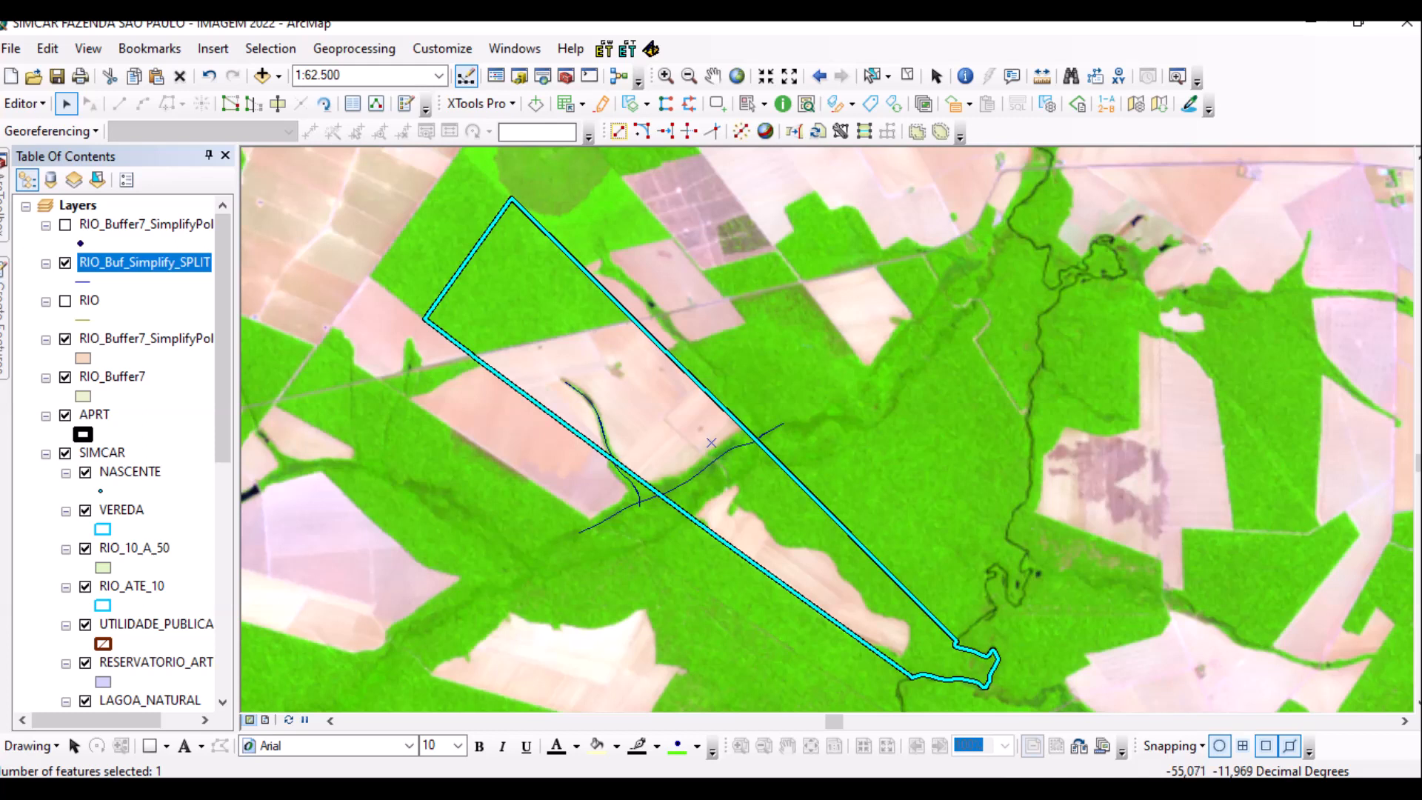
key(ctrl+v)
key(alt+Down)
key(Down)
key(Down)
key(Down)
key(Down)
key(Down)
key(Down)
key(Down)
key(Down)
key(Down)
key(Down)
key(Down)
key(Down)
key(Down)
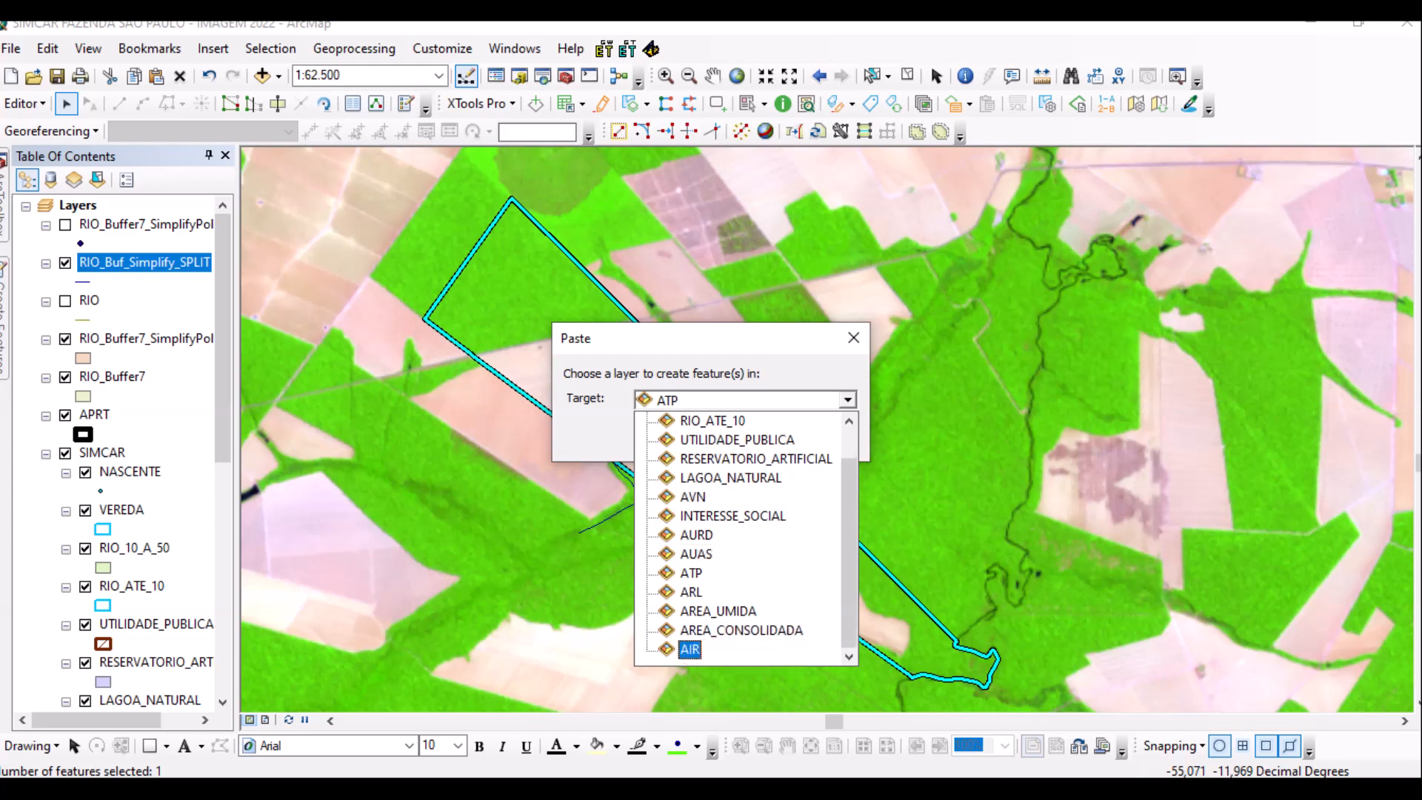
key(Return)
click(711, 442)
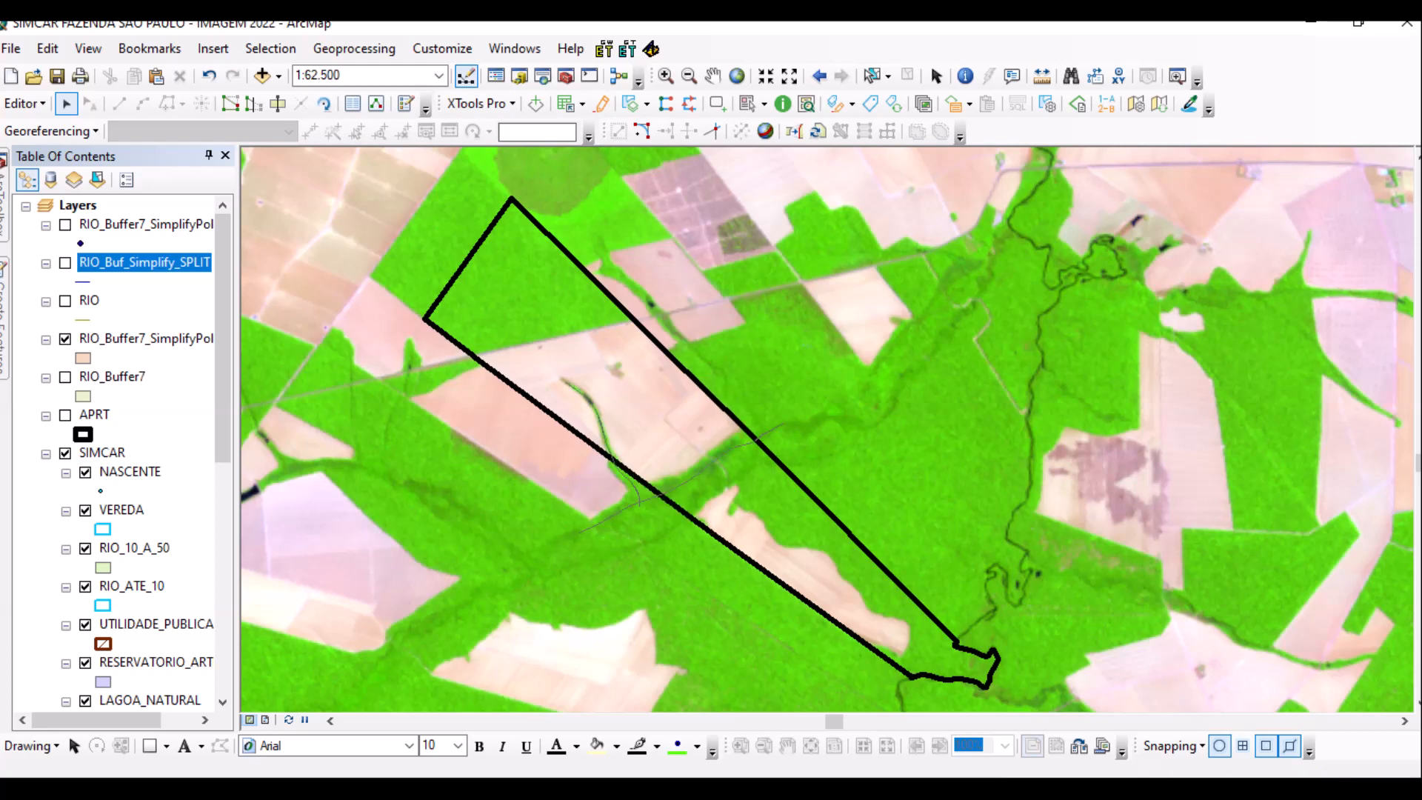
Remove RIO_Buffer7 from the map and search the tools for ERASE instead of BUFFER.
right_click(111, 377)
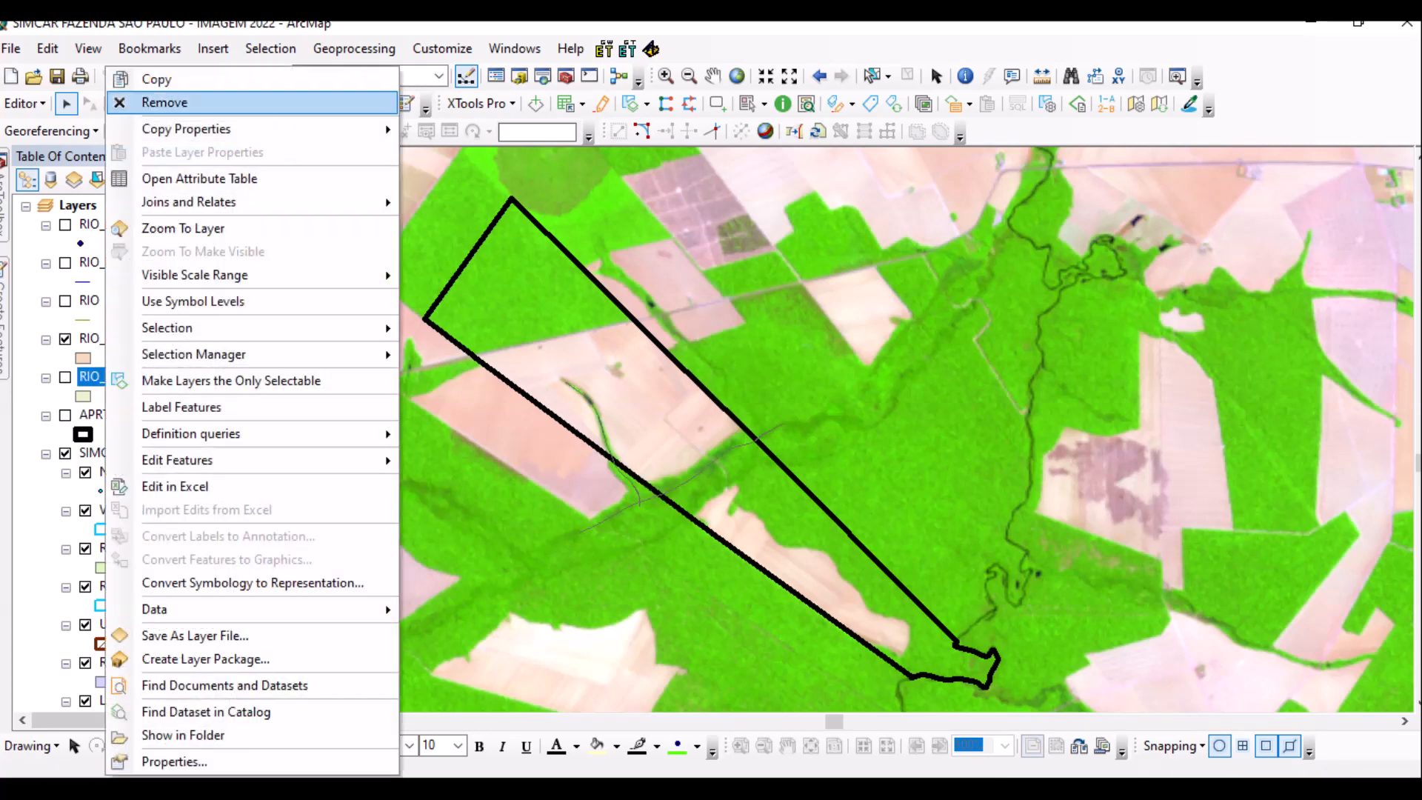
click(148, 98)
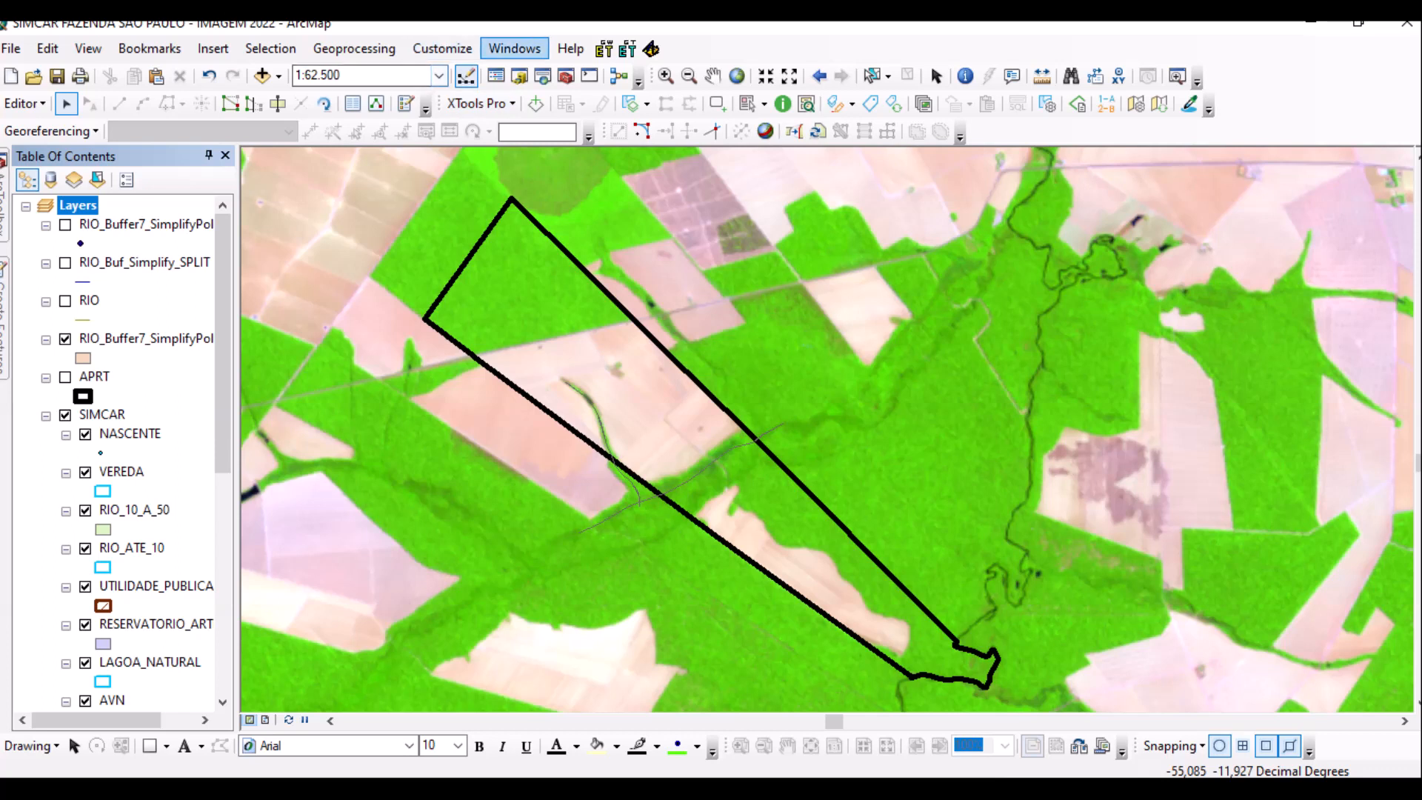
click(515, 48)
click(523, 191)
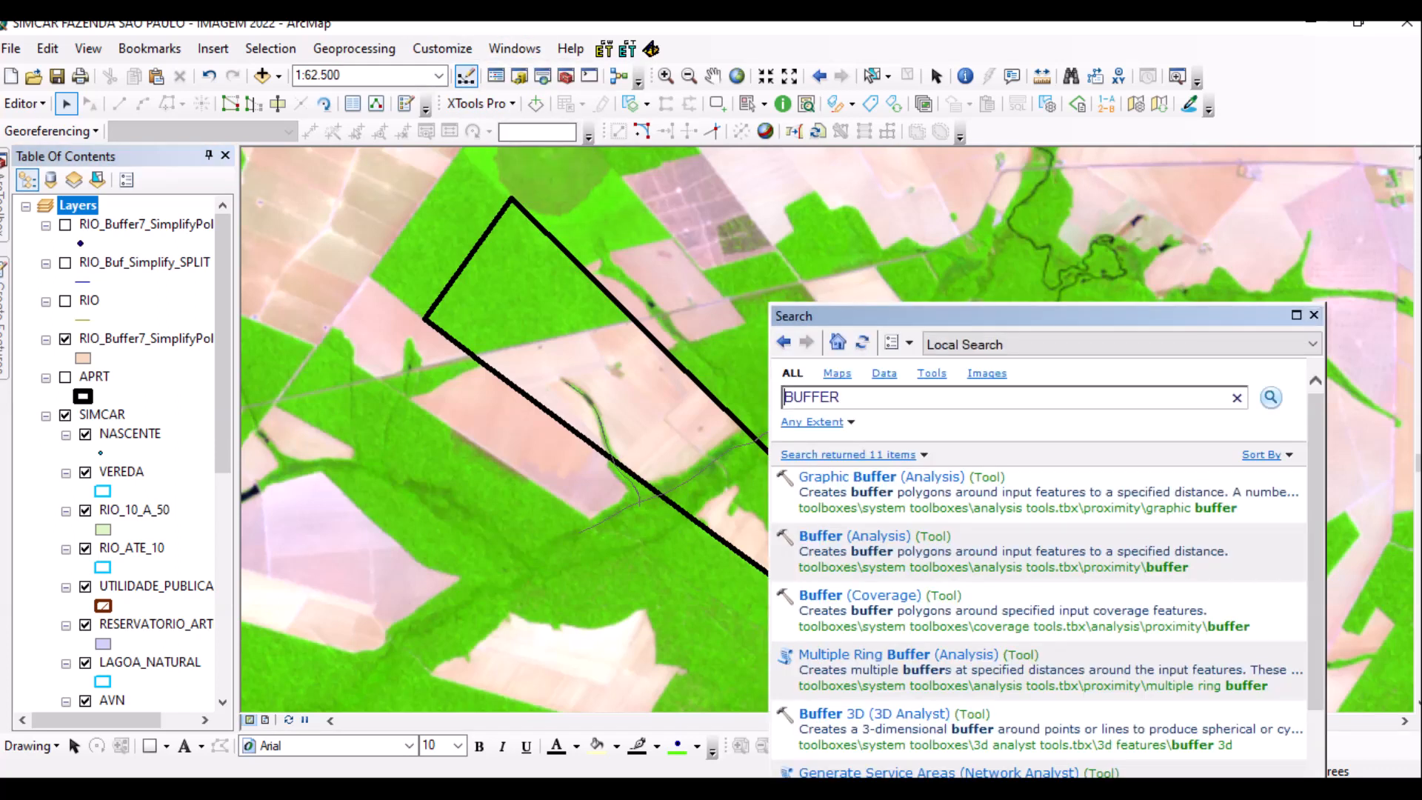
key(ctrl+a)
text(ERASE)
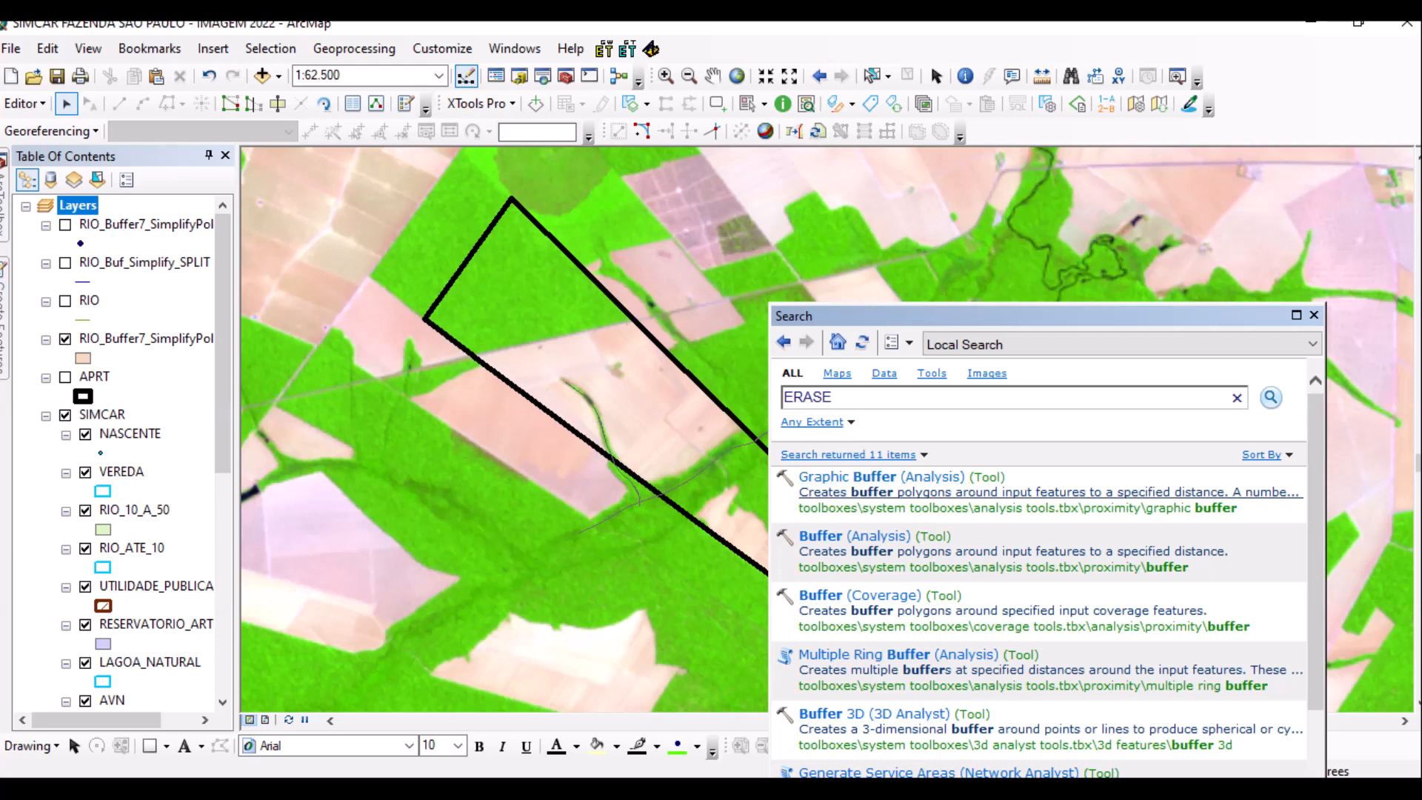
scroll(1037, 614, down, 3)
scroll(1037, 615, down, 1)
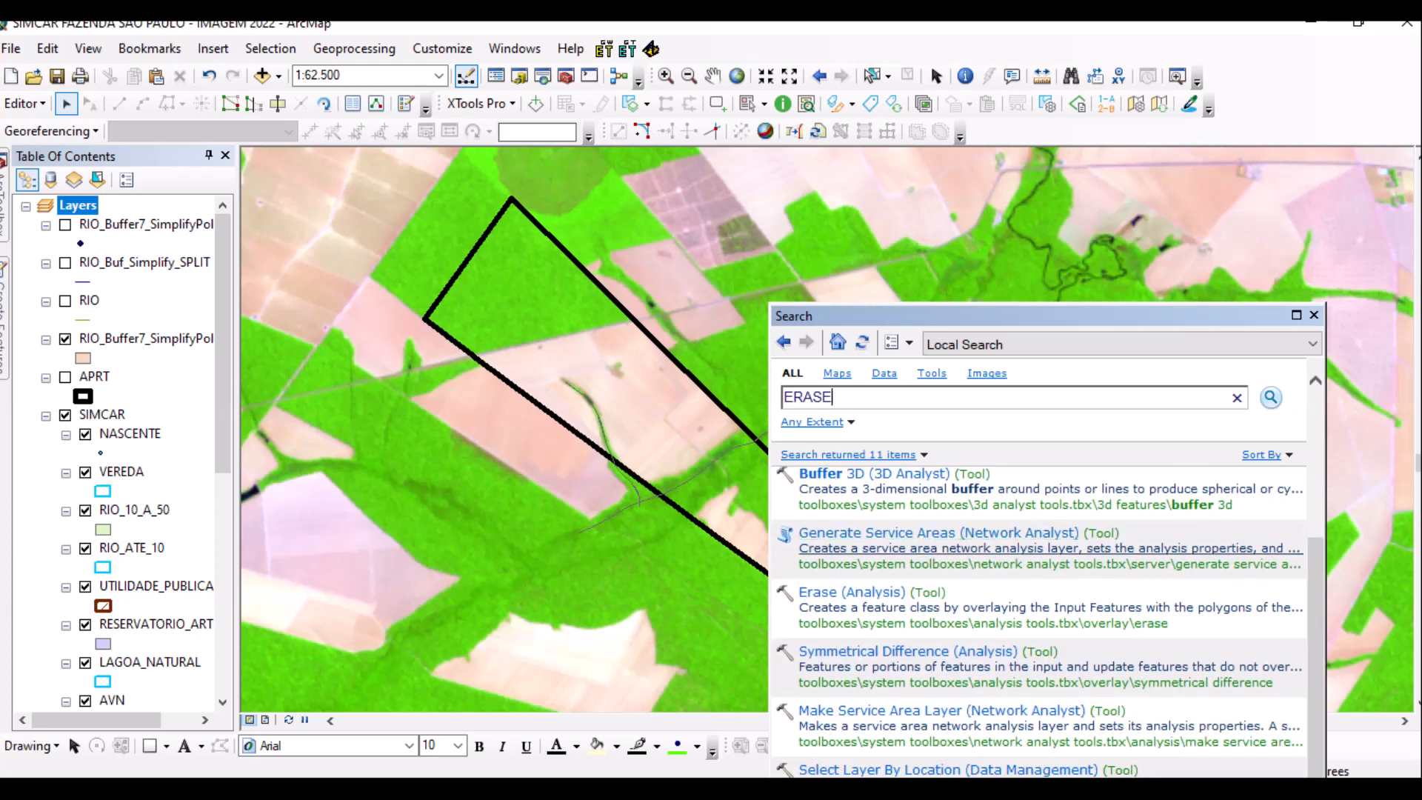
Open Buffer (Analysis), cancel it without running, then save the SIMCAR edits.
scroll(1037, 615, up, 4)
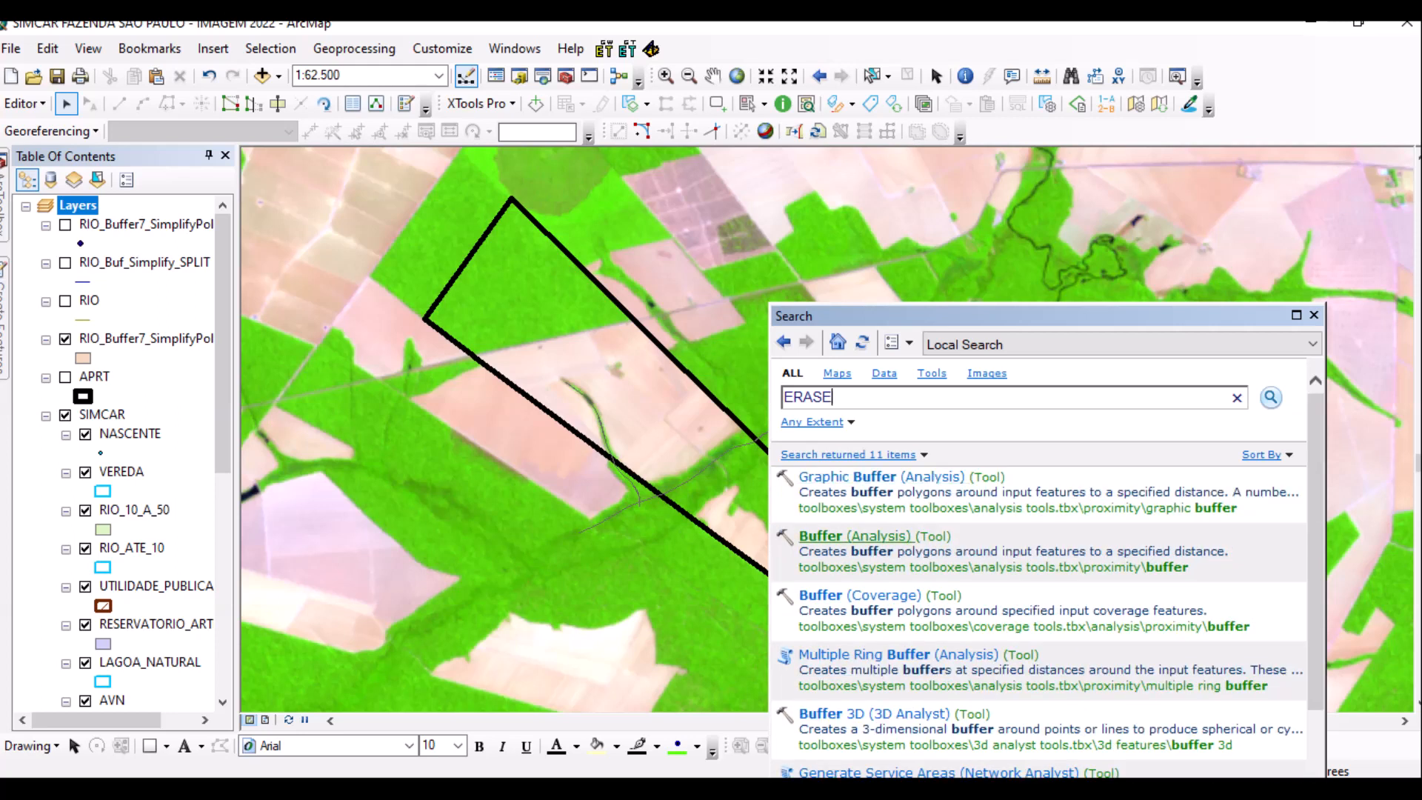
click(844, 536)
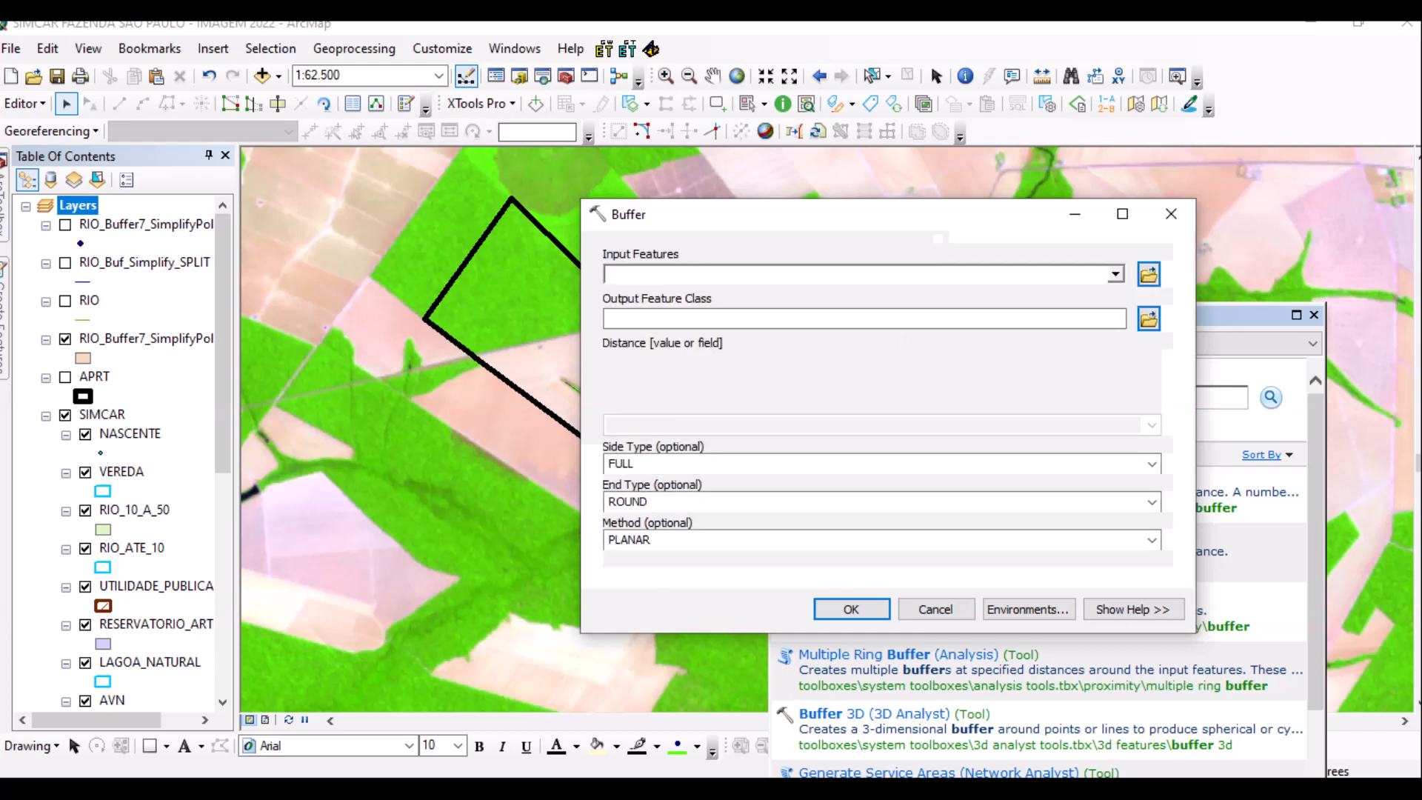
key(alt+Down)
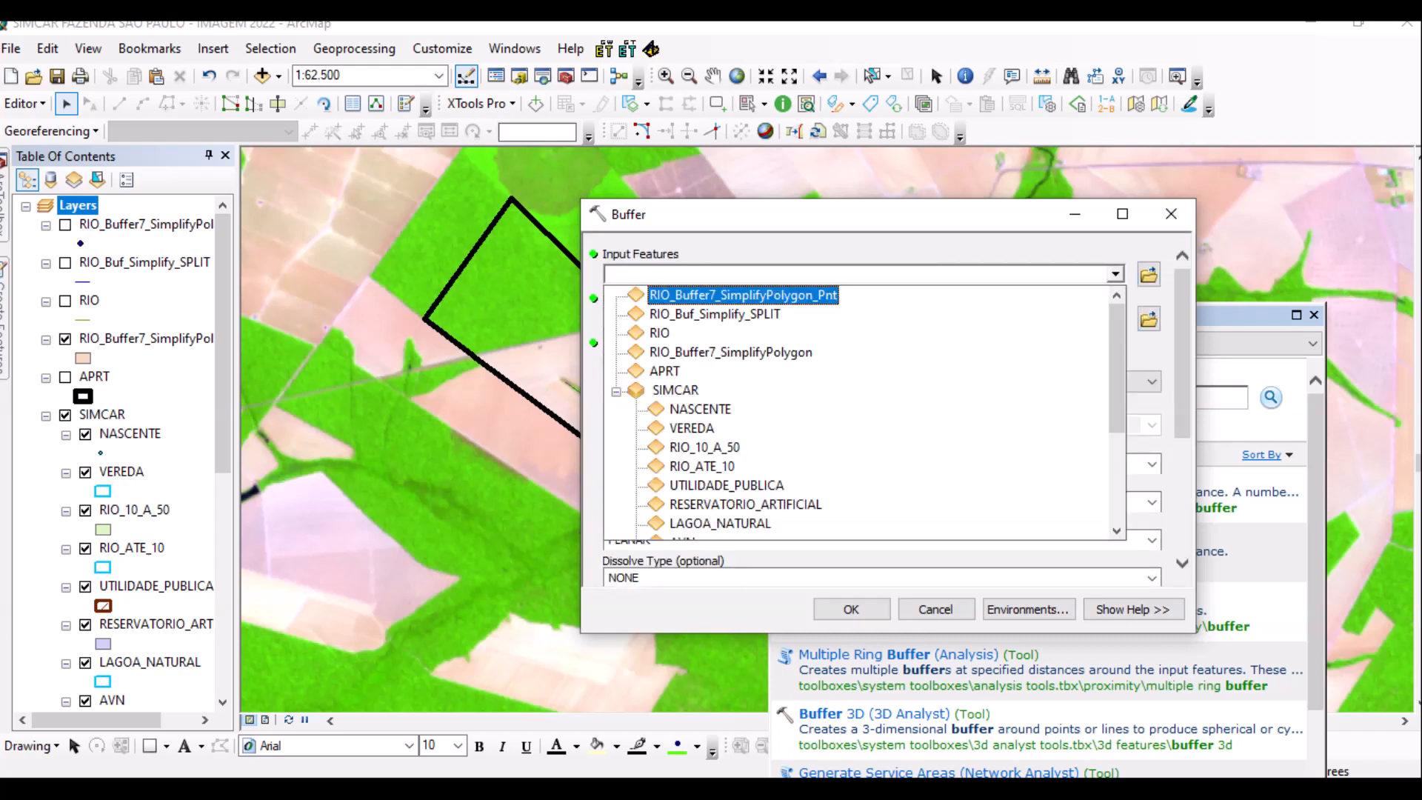
key(Down)
key(Down)
key(Down)
key(Down)
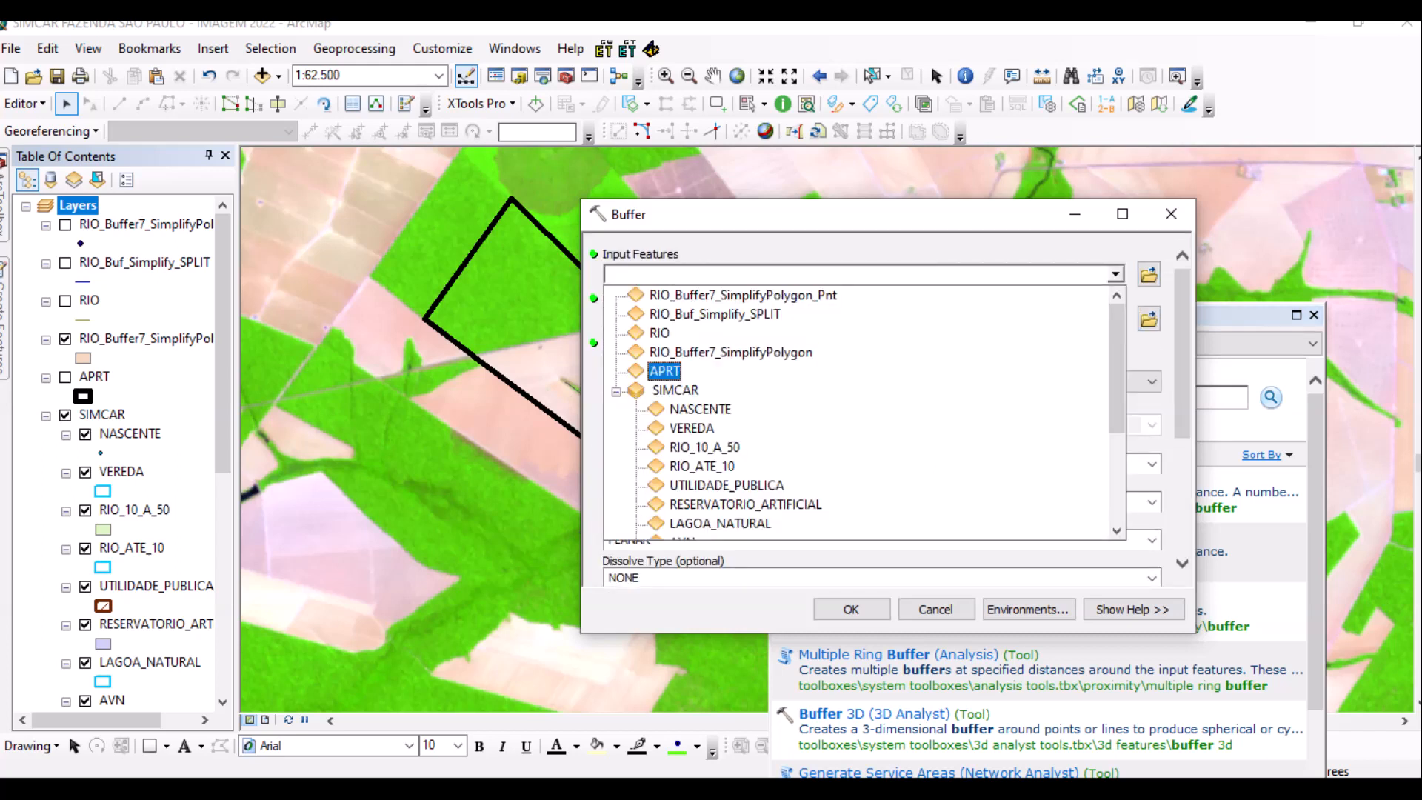
scroll(859, 407, down, 2)
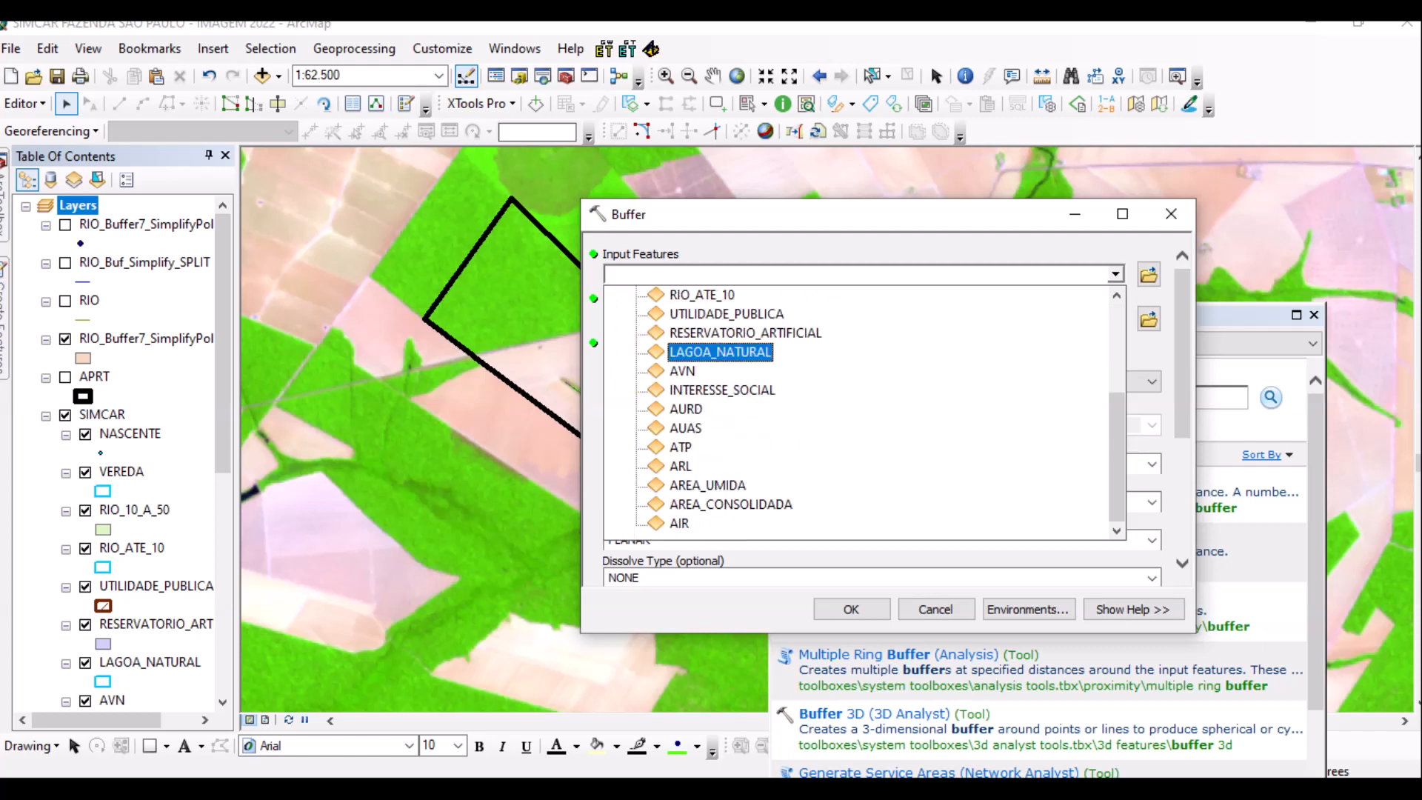
key(Escape)
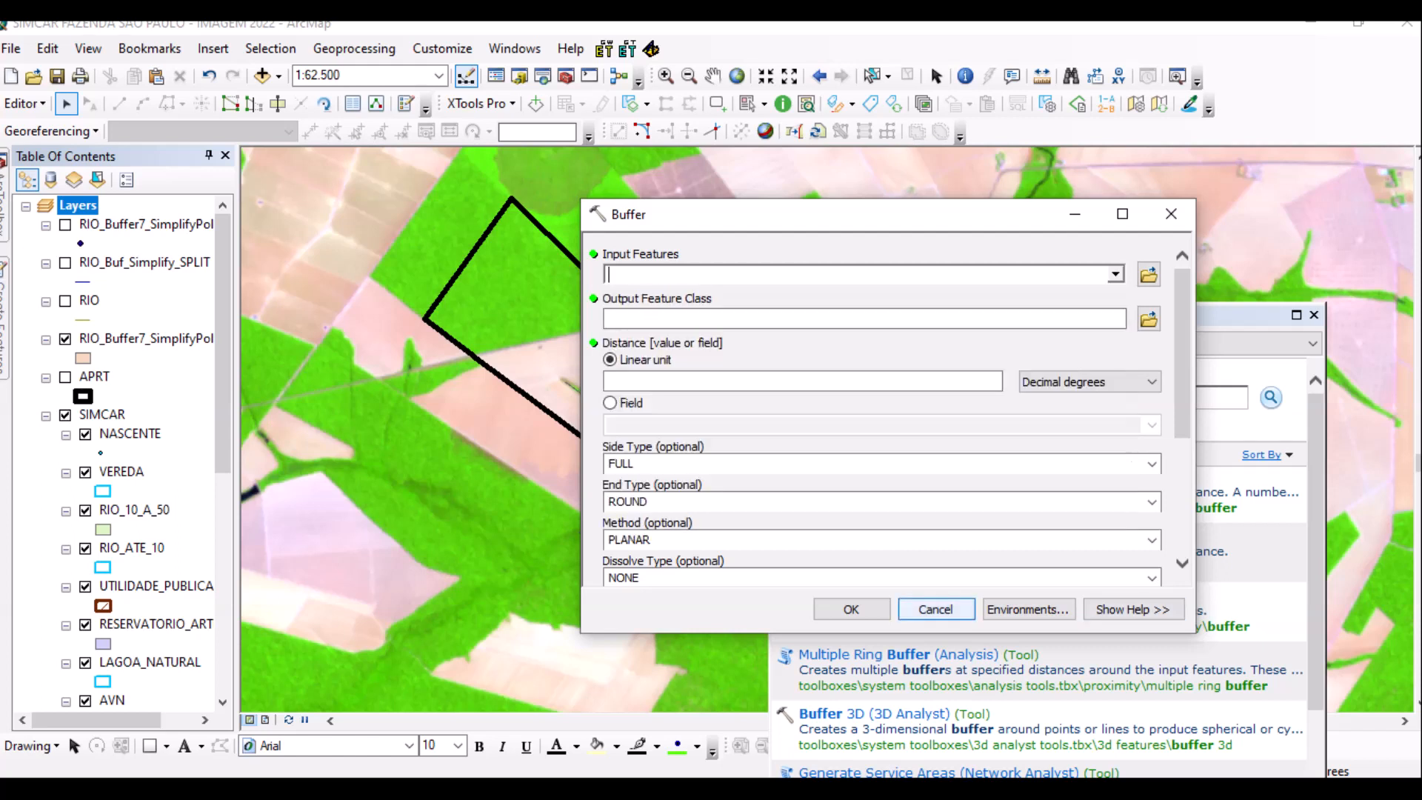
click(1171, 213)
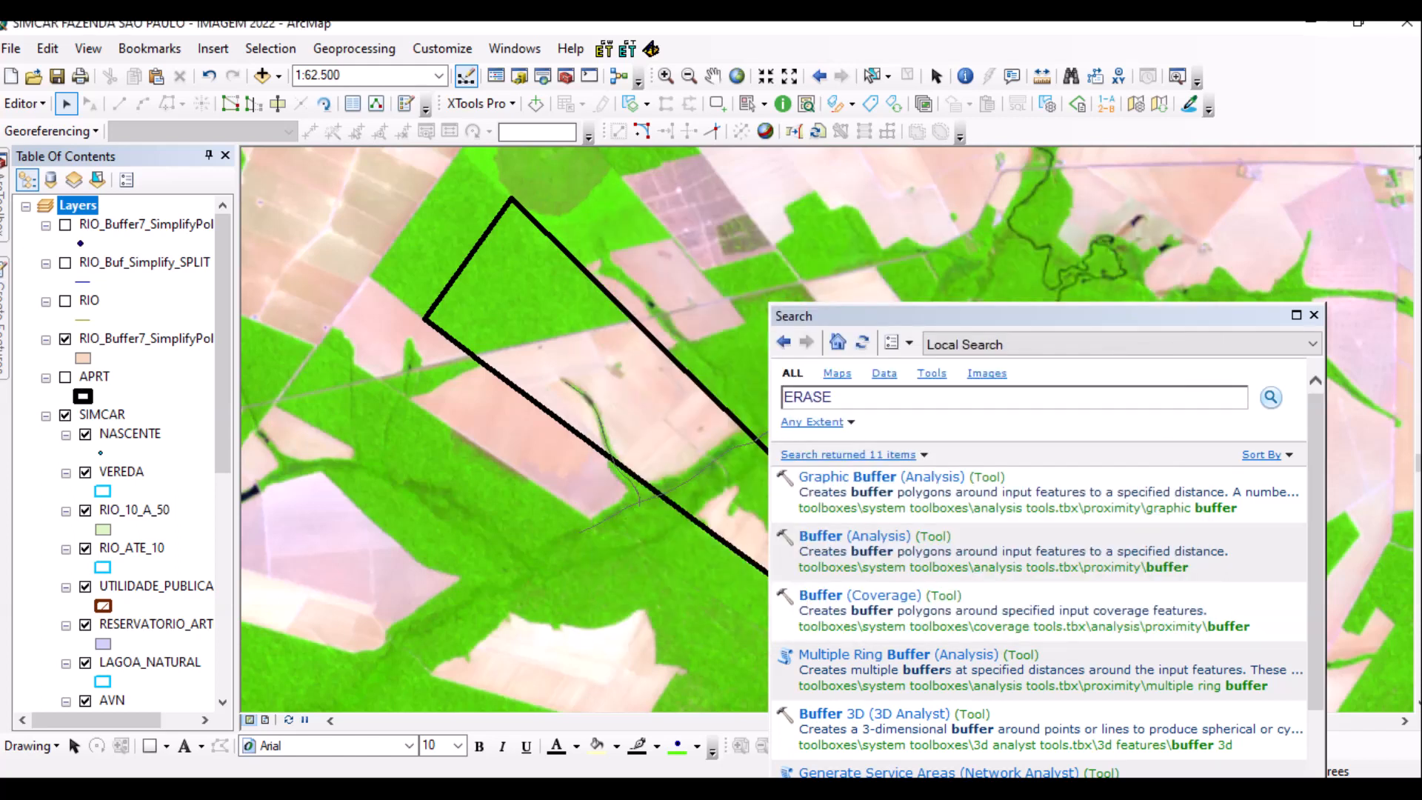
click(25, 103)
click(67, 176)
Stop the edit session and reopen Buffer (Analysis) from the search results.
click(25, 103)
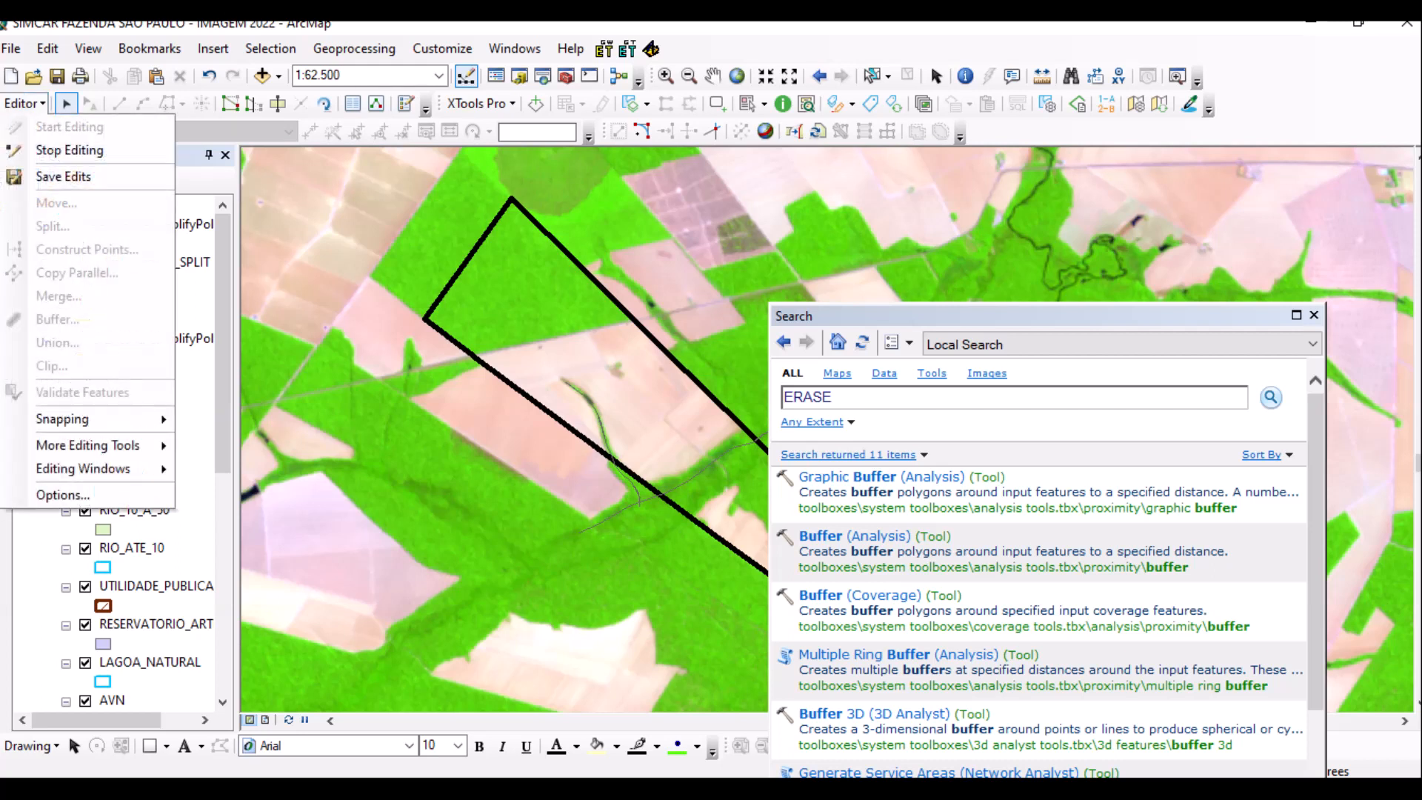
key(Escape)
click(24, 103)
click(37, 143)
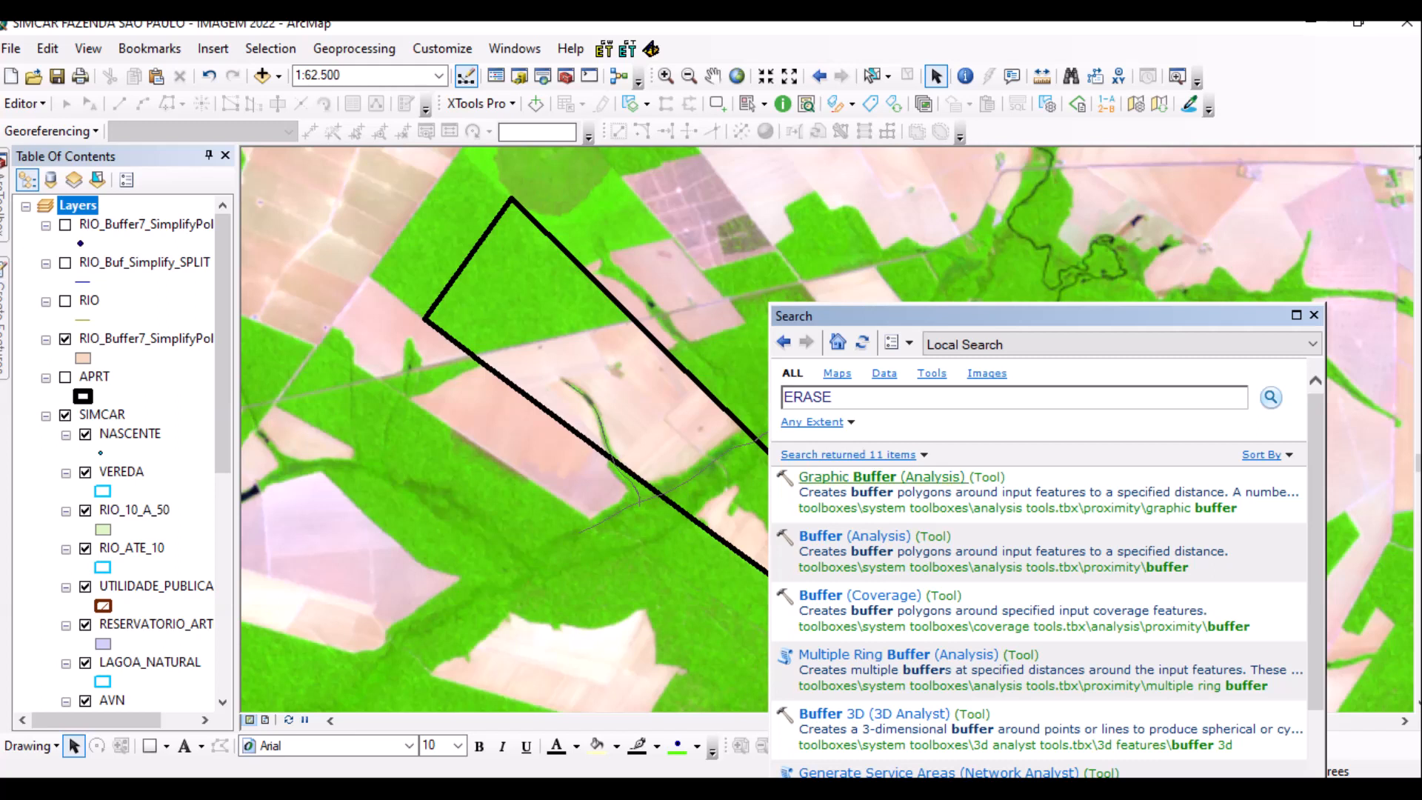
click(844, 535)
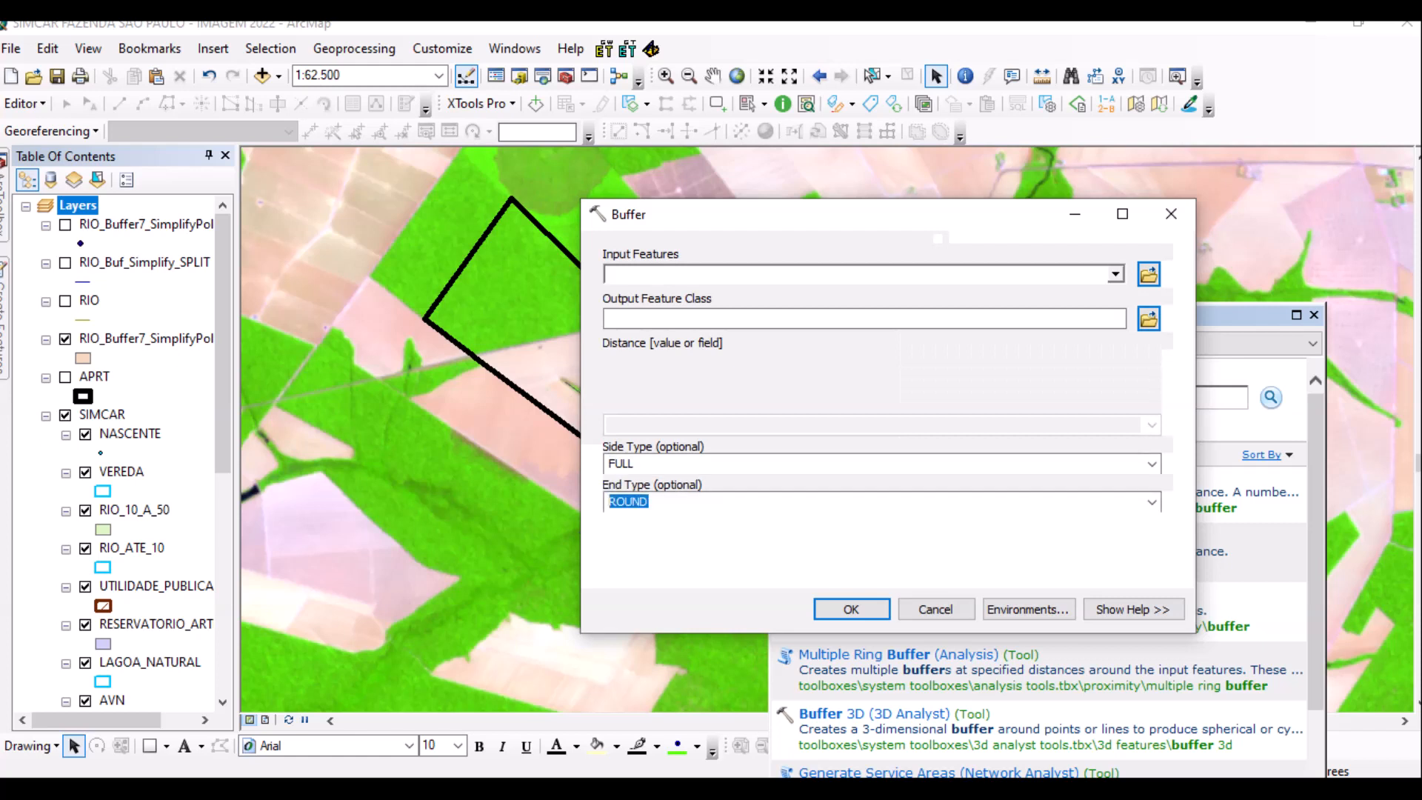
Set the Buffer input to SIMCAR\ATP and the output to ATP_SEMRIO in ARQUIVOS.
key(alt+Down)
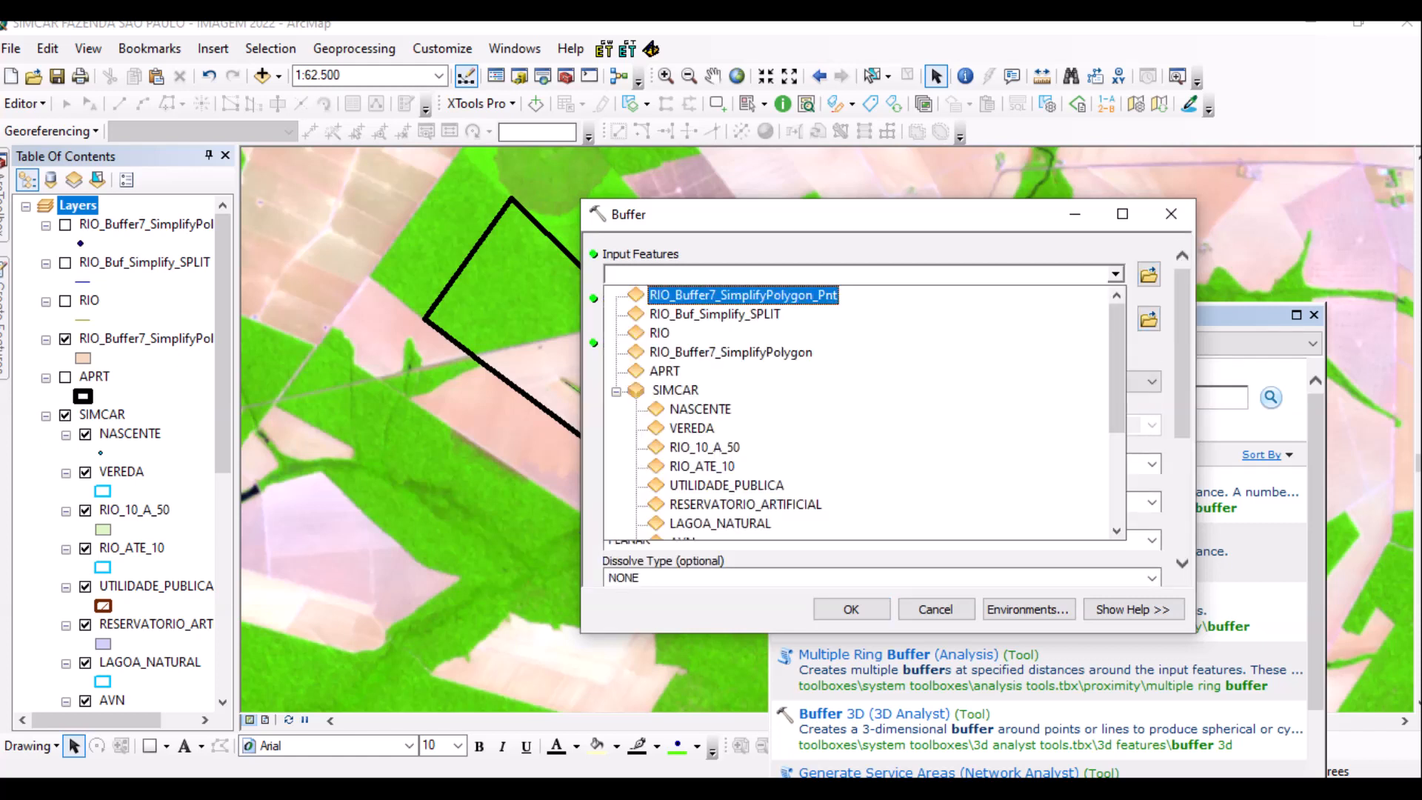
scroll(859, 411, down, 2)
scroll(859, 411, up, 1)
scroll(859, 411, down, 2)
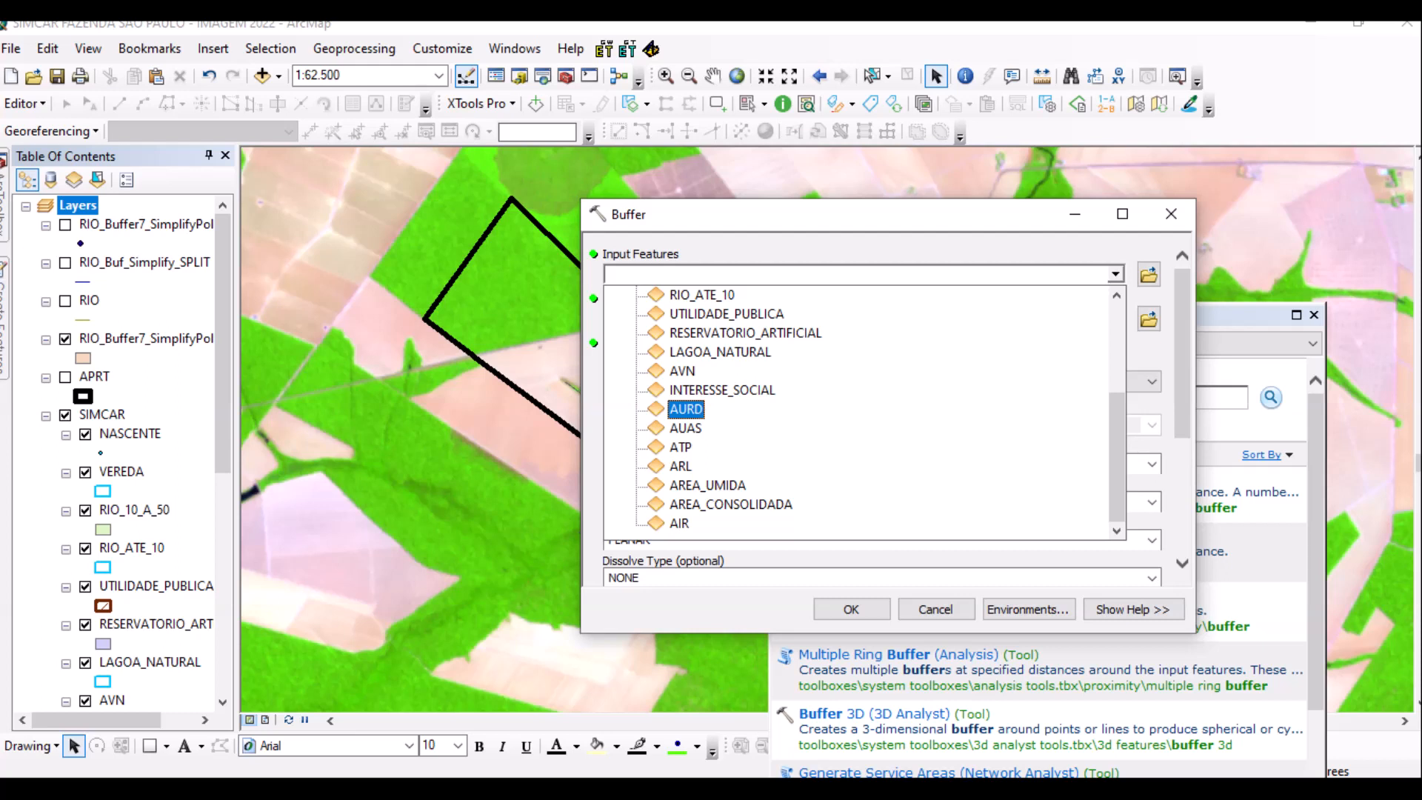
key(Down)
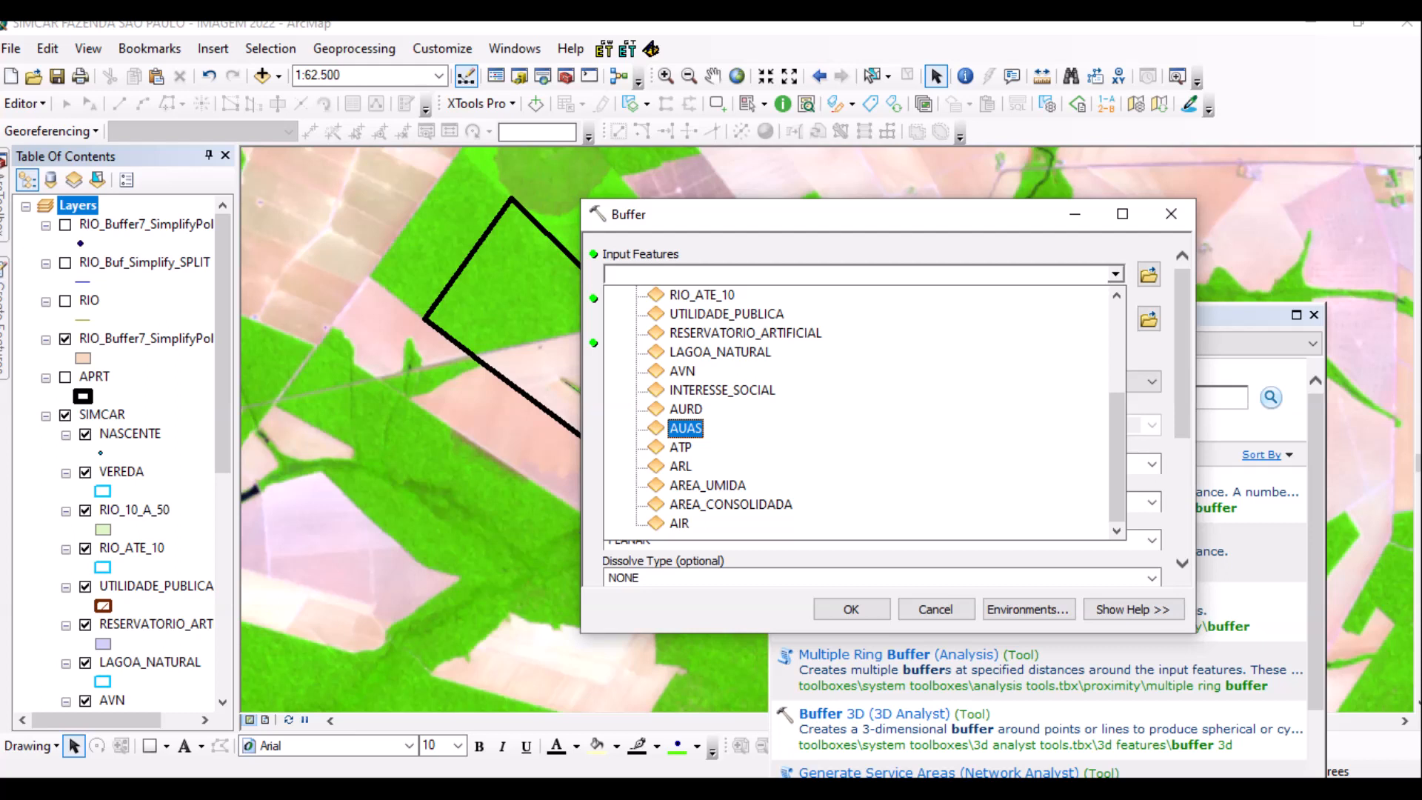
key(Down)
key(Return)
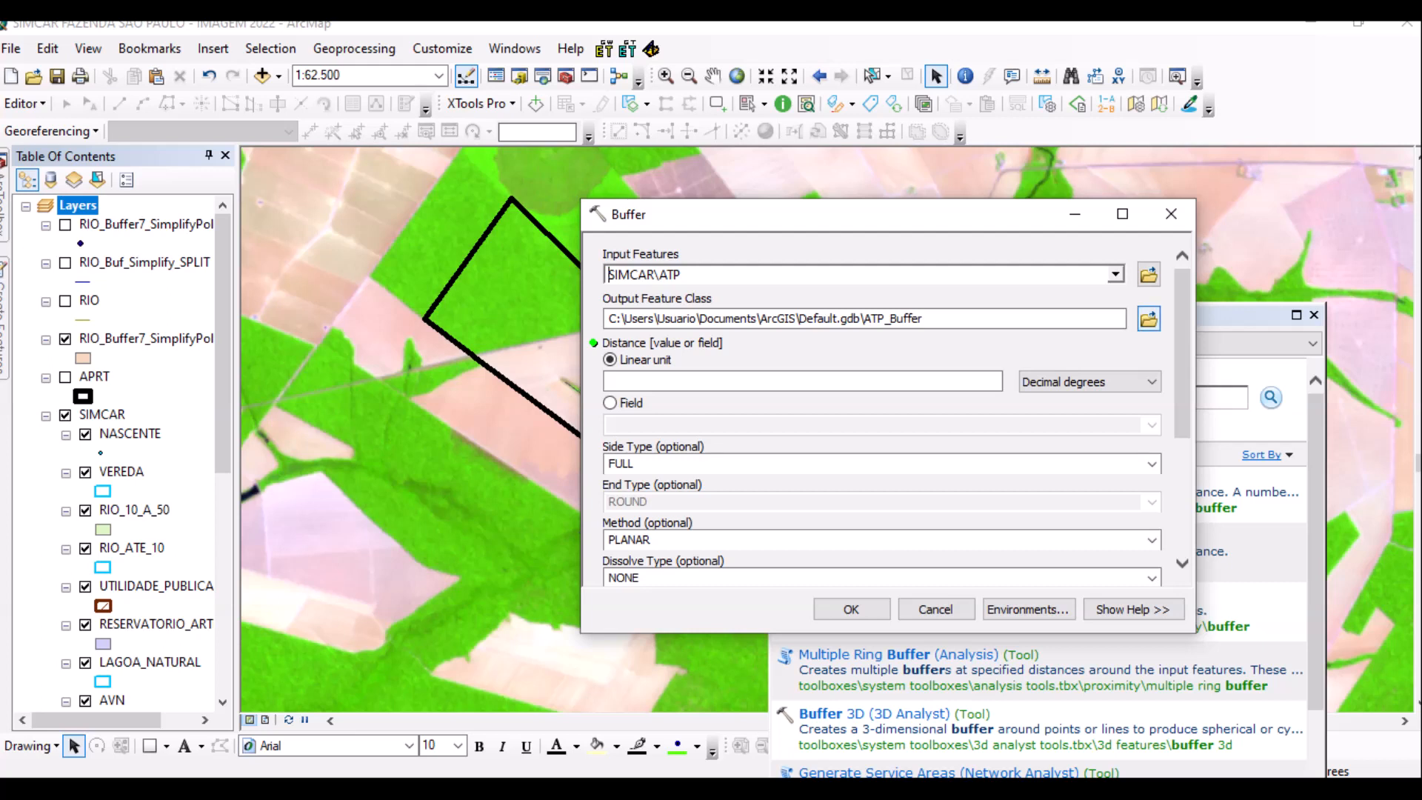
click(1148, 319)
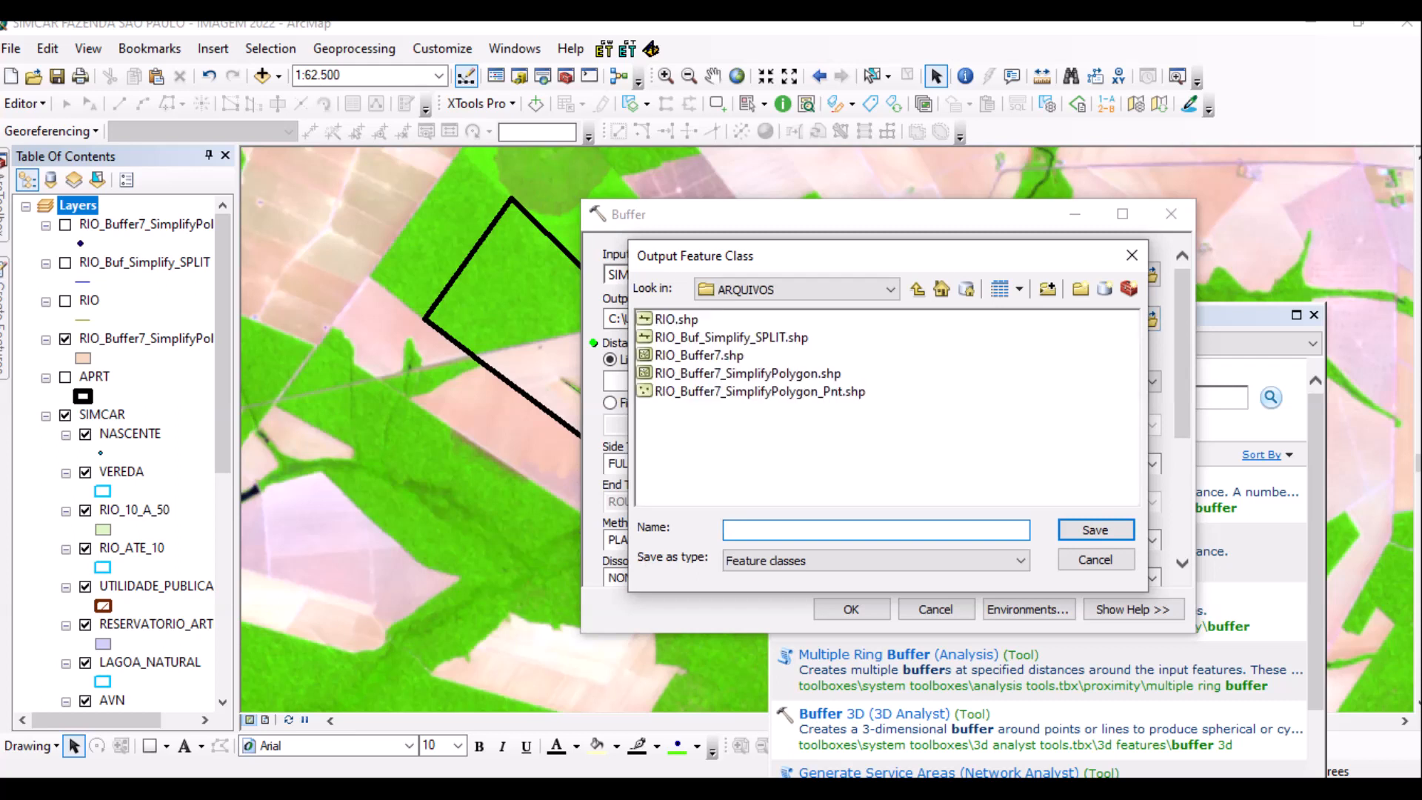
text(ATP_SEMRIO)
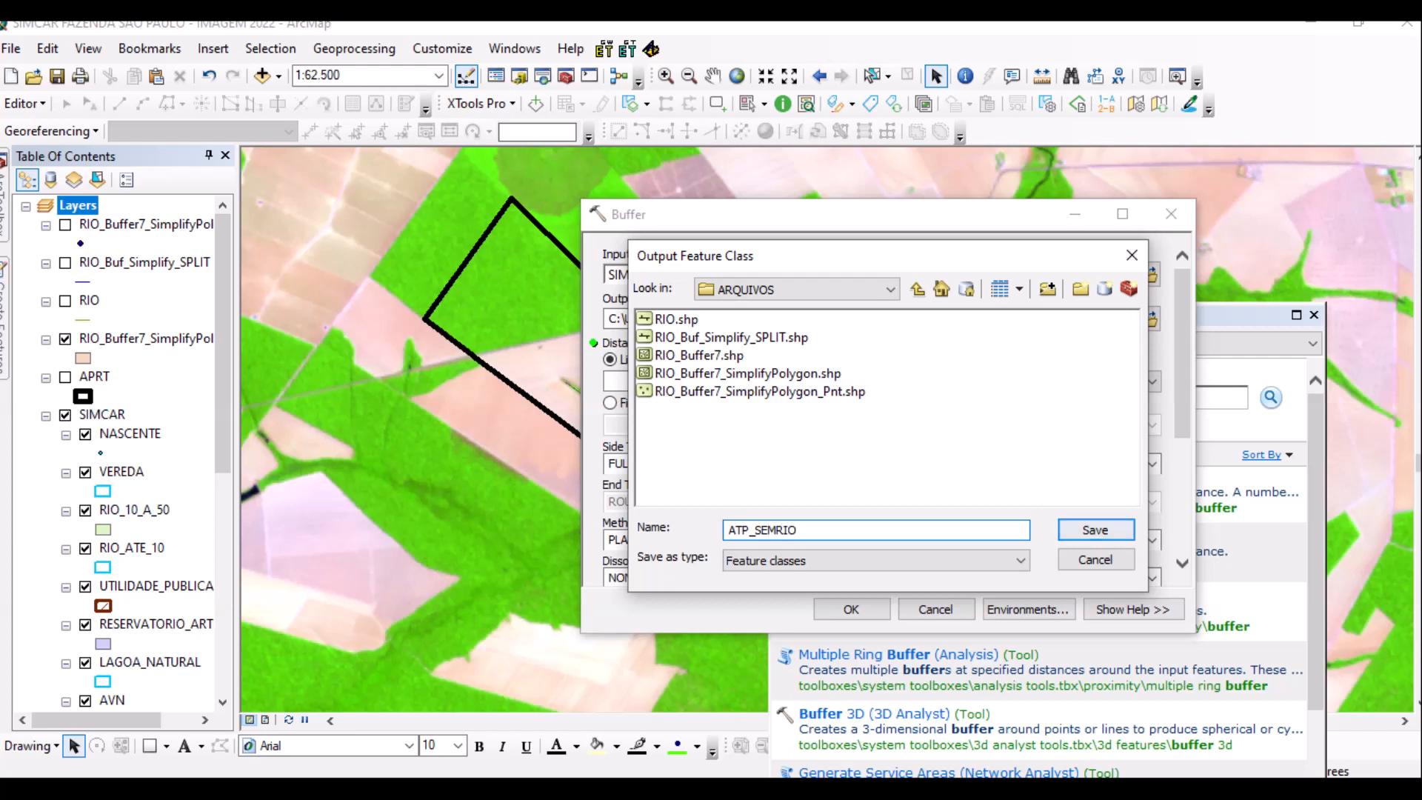
key(Return)
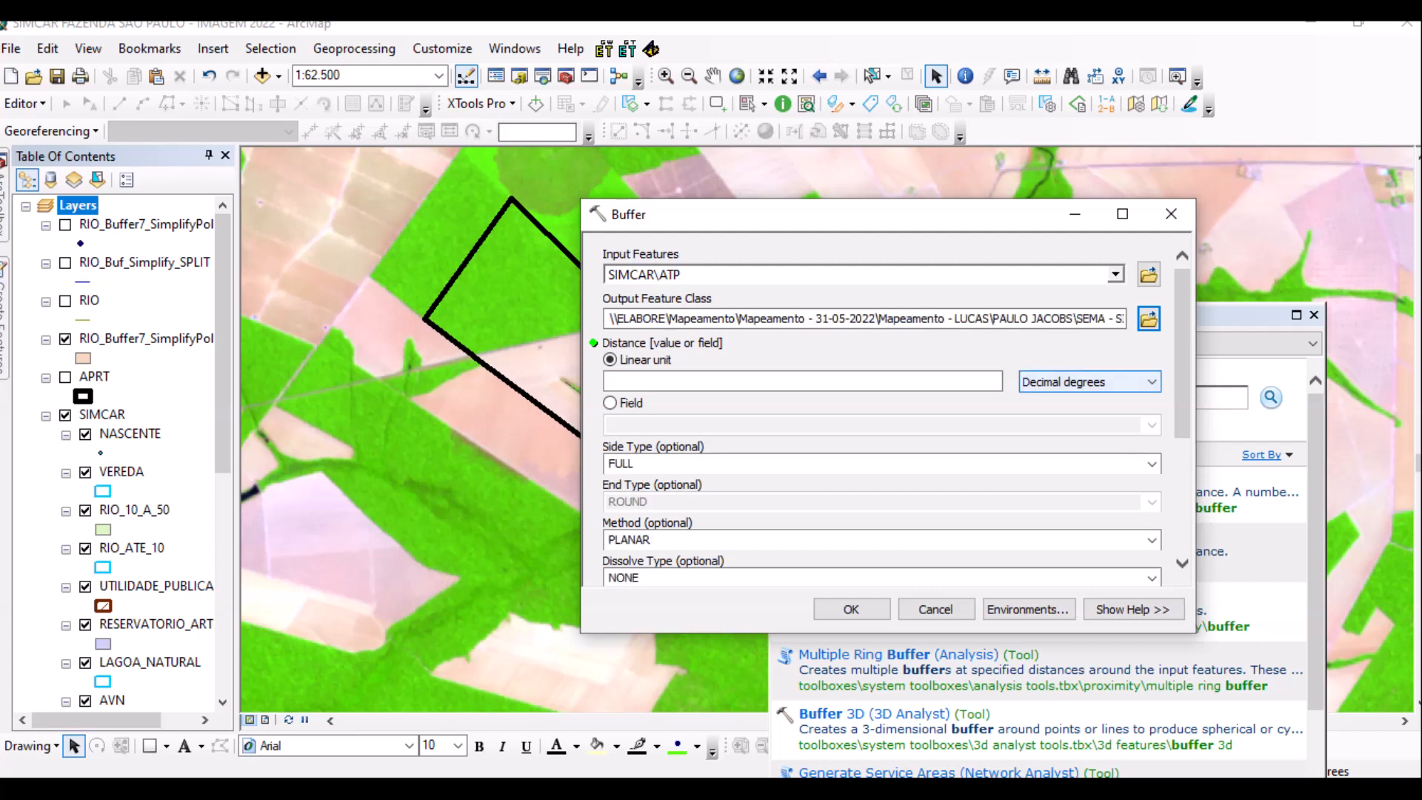
Check the distance units, keep Decimal degrees, and close Buffer without running it.
key(alt+Down)
key(Up)
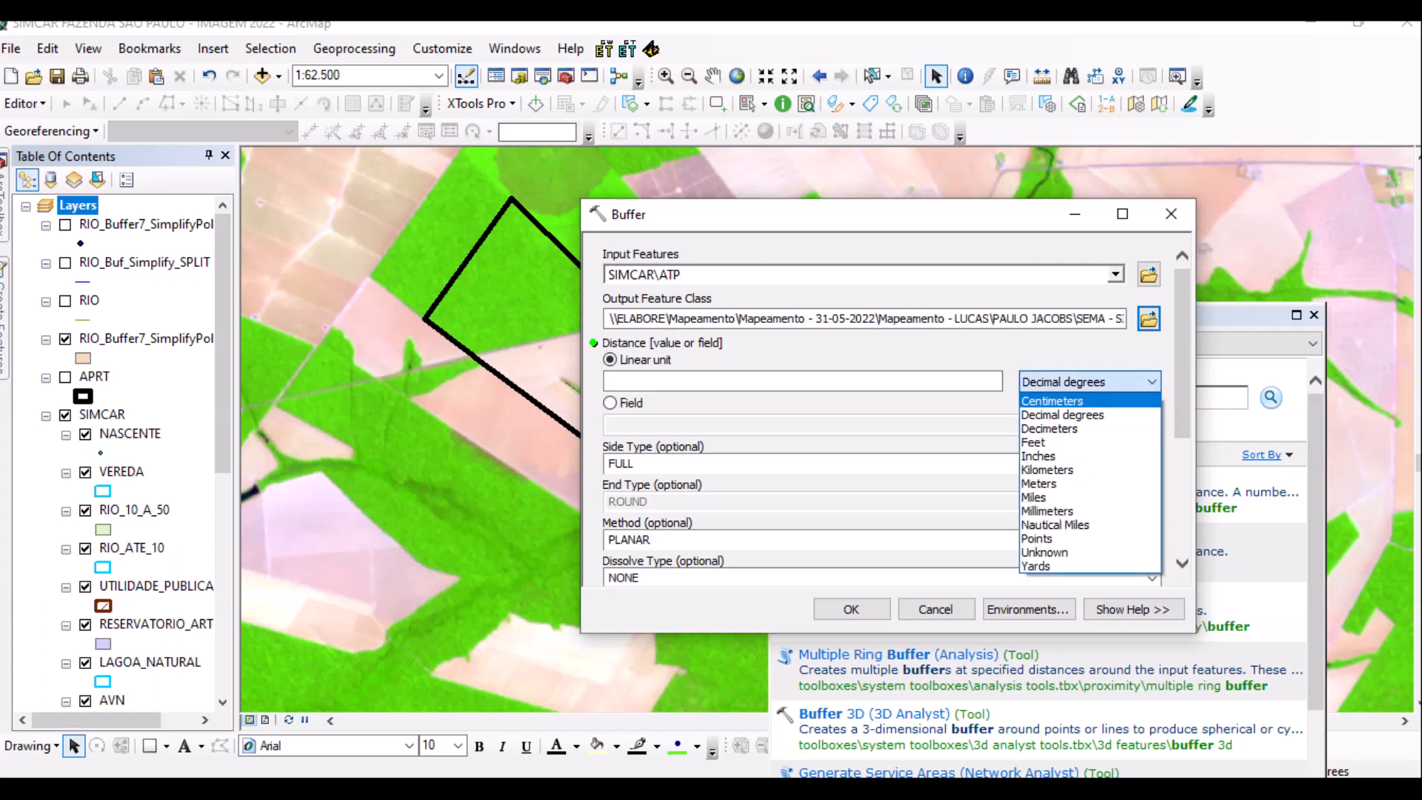
key(Escape)
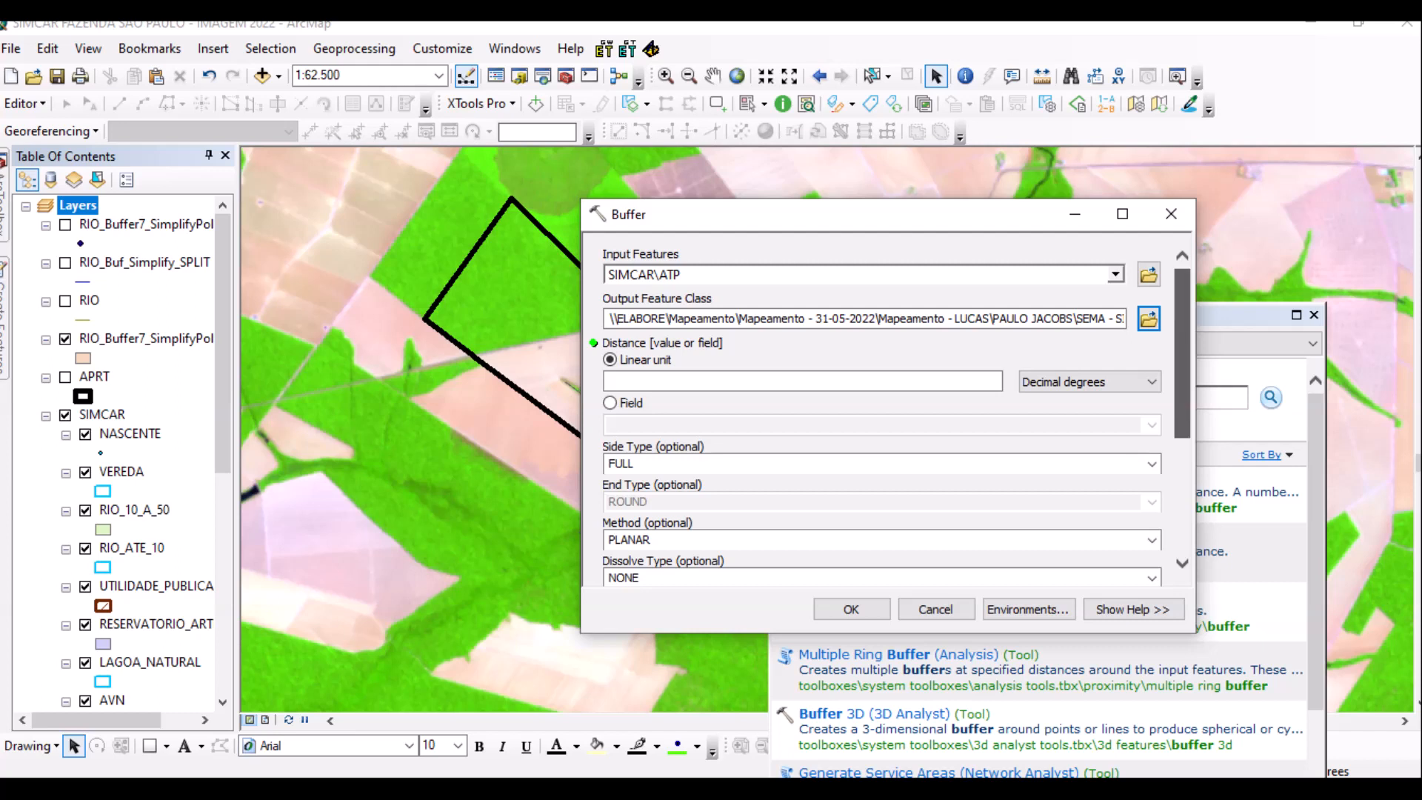
scroll(888, 407, down, 1)
scroll(888, 407, down, 3)
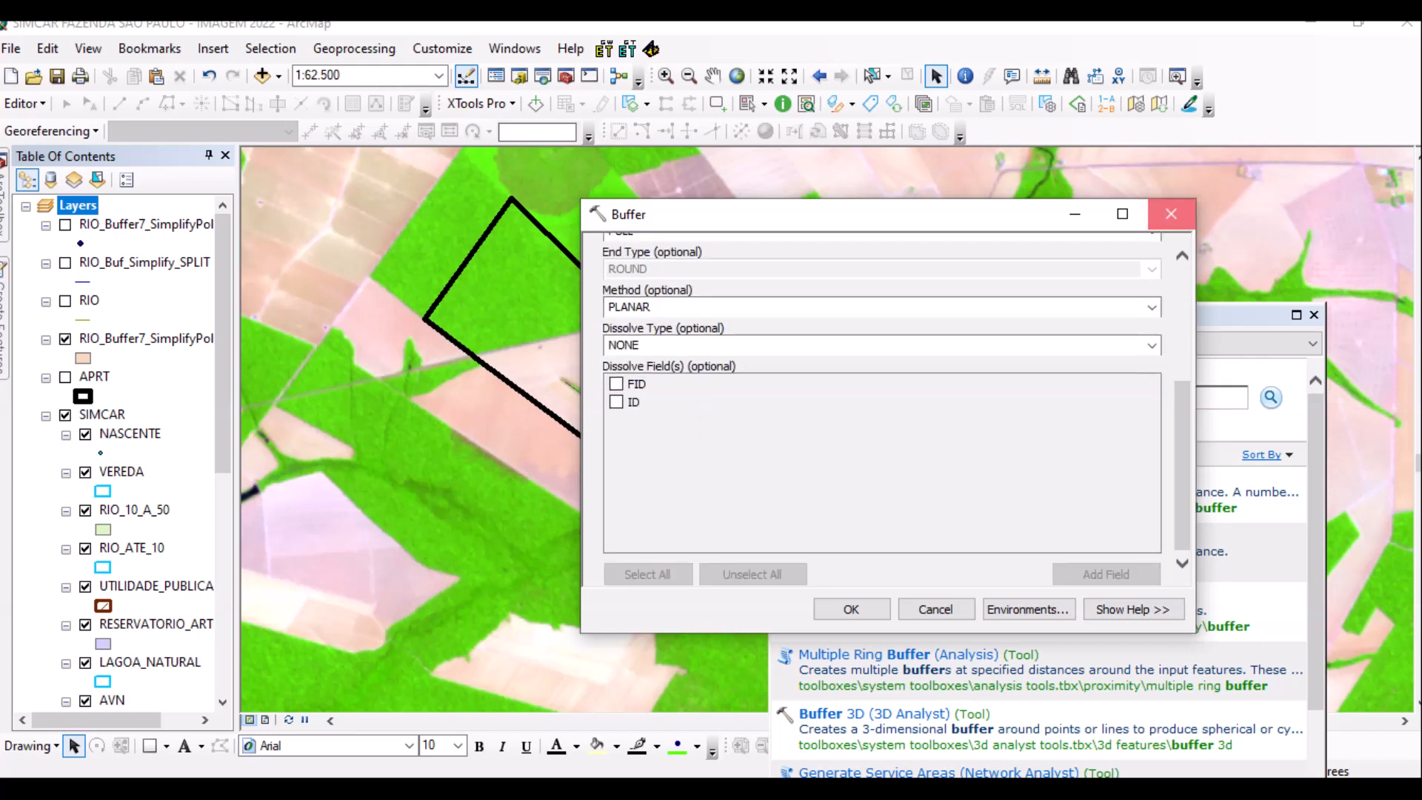
click(1171, 214)
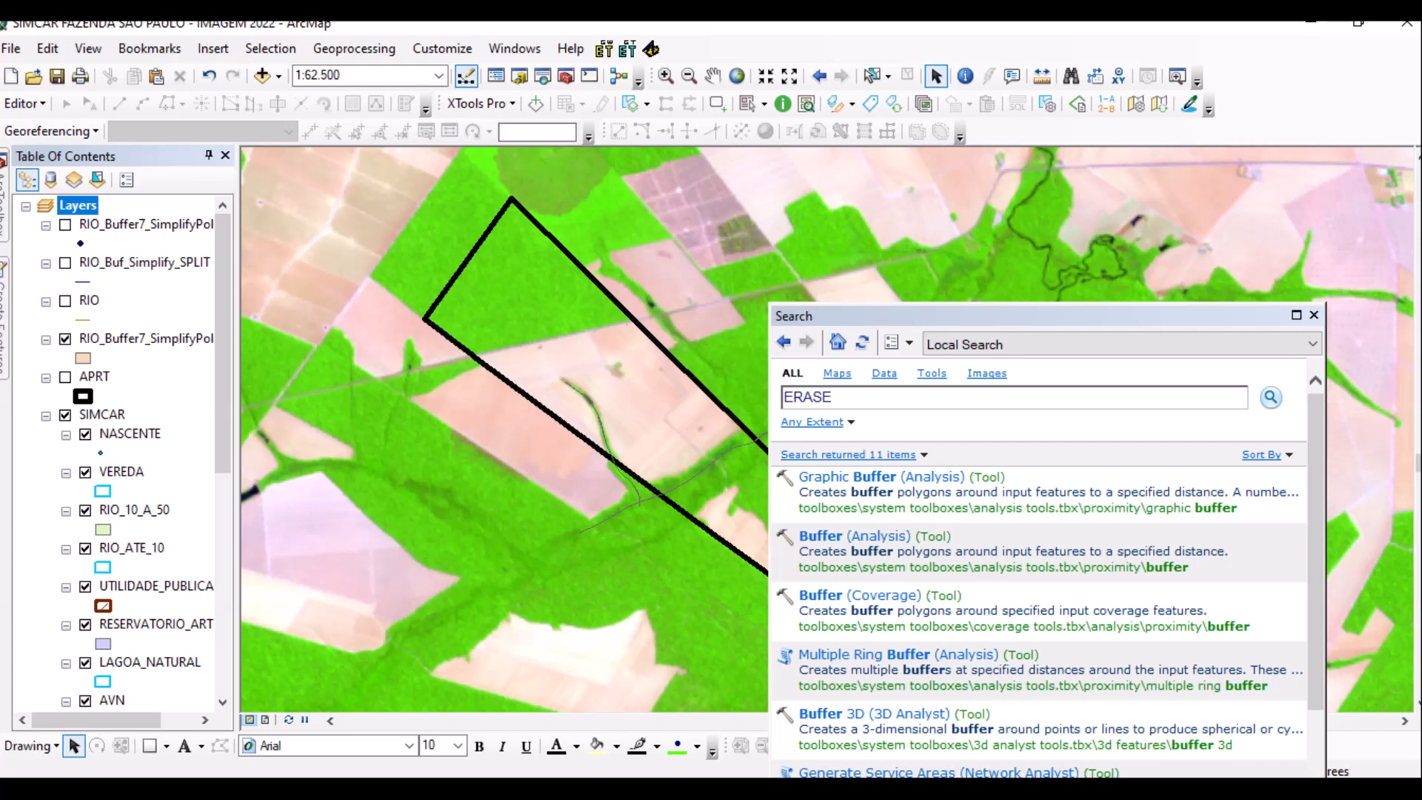
Open Erase (Analysis) from the ERASE search and set ATP as the input features.
click(1271, 397)
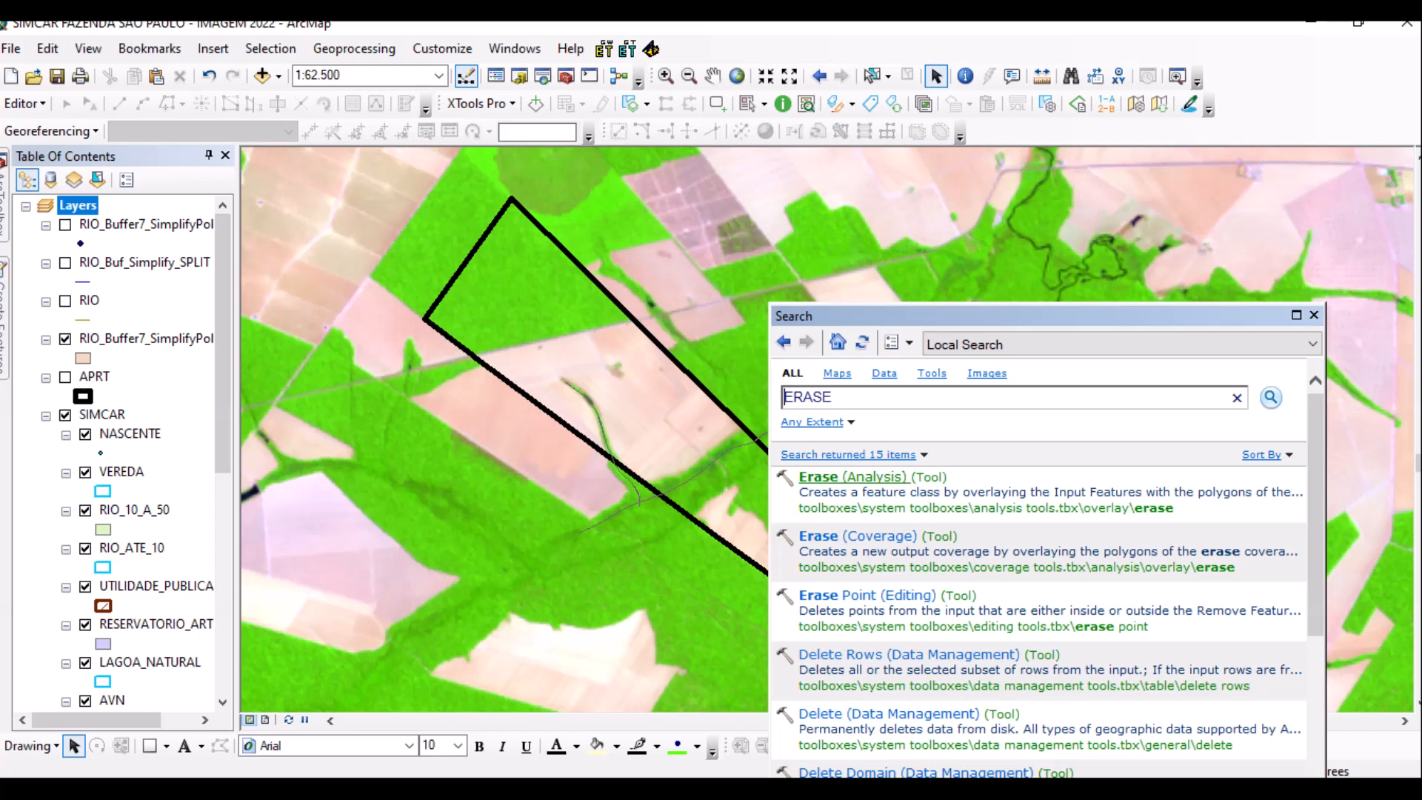
click(852, 477)
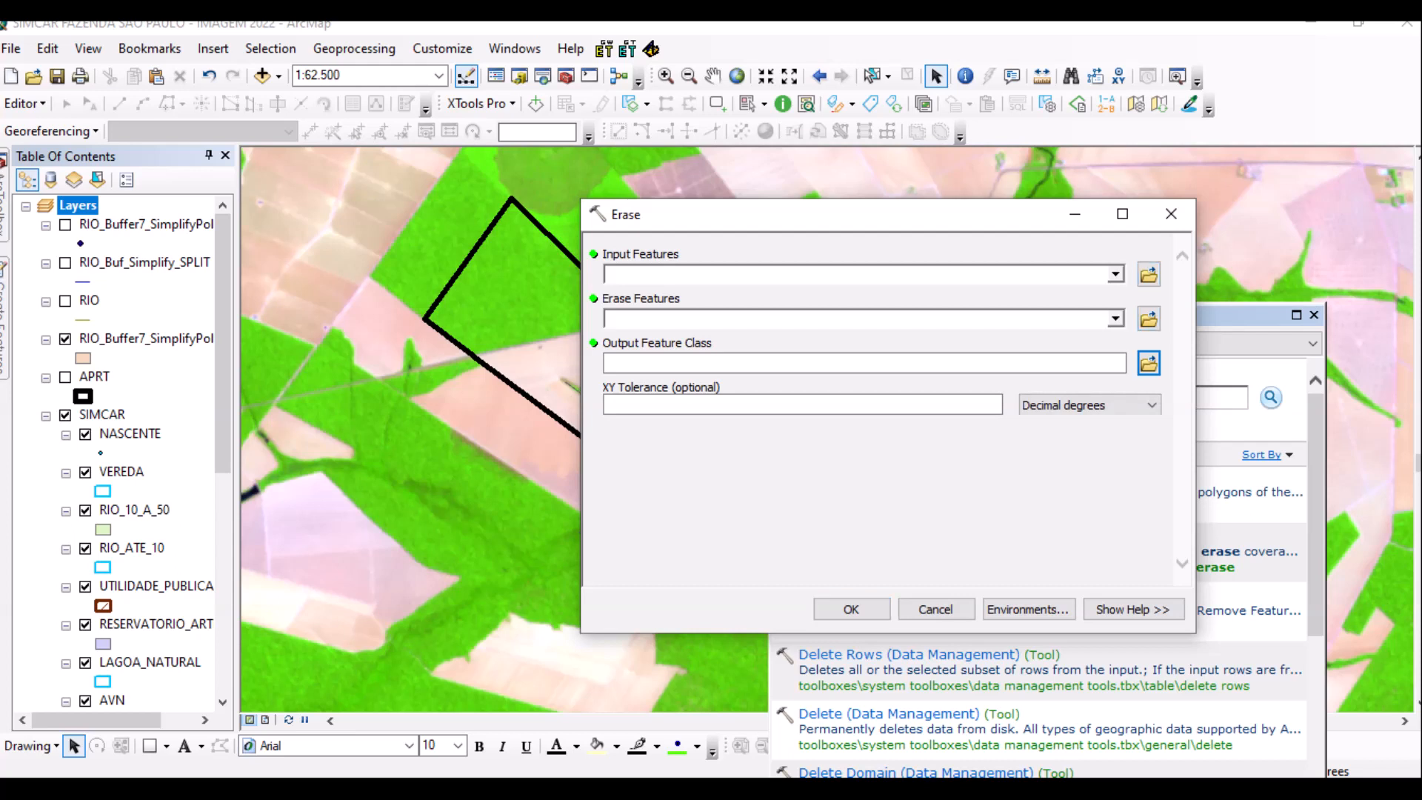
click(1115, 275)
scroll(696, 407, down, 2)
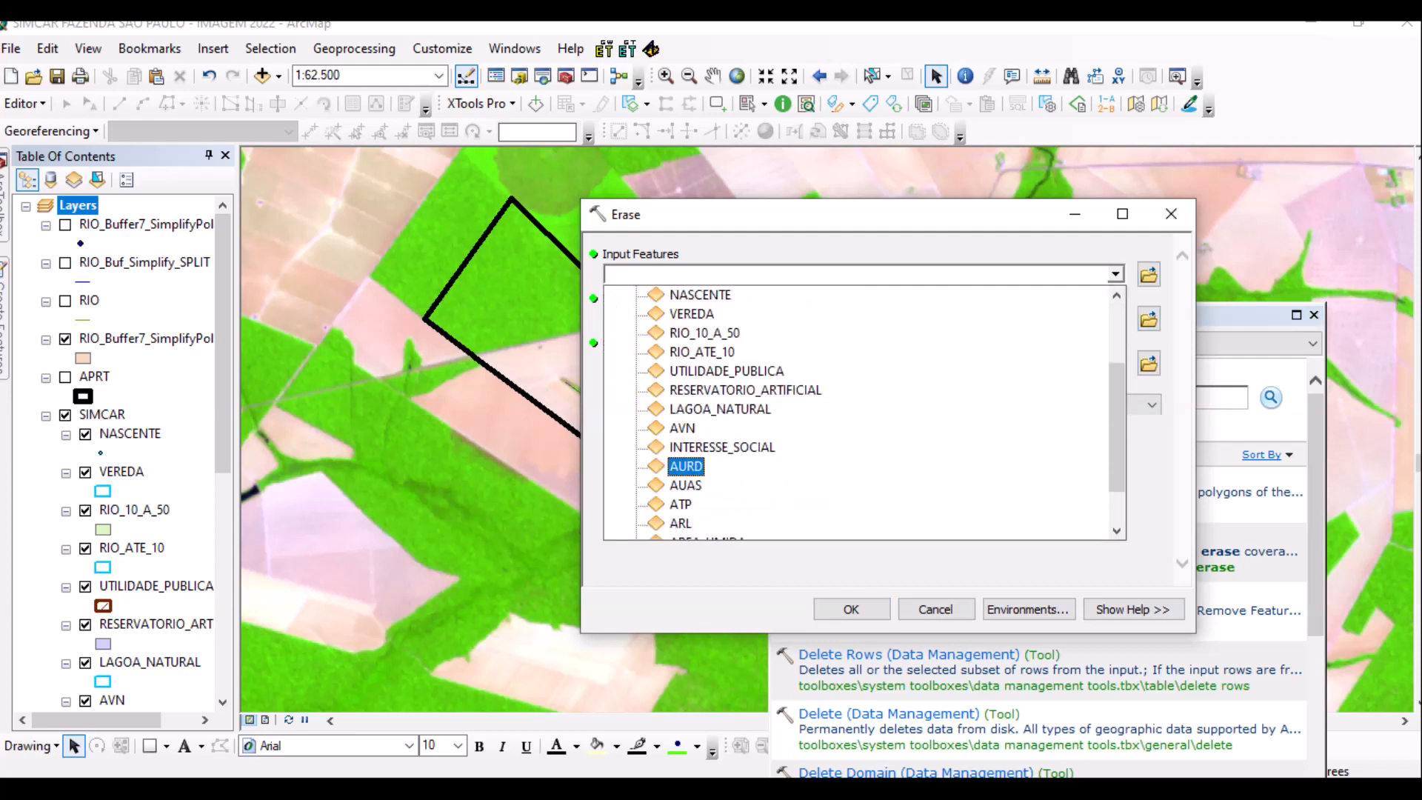
scroll(696, 481, down, 1)
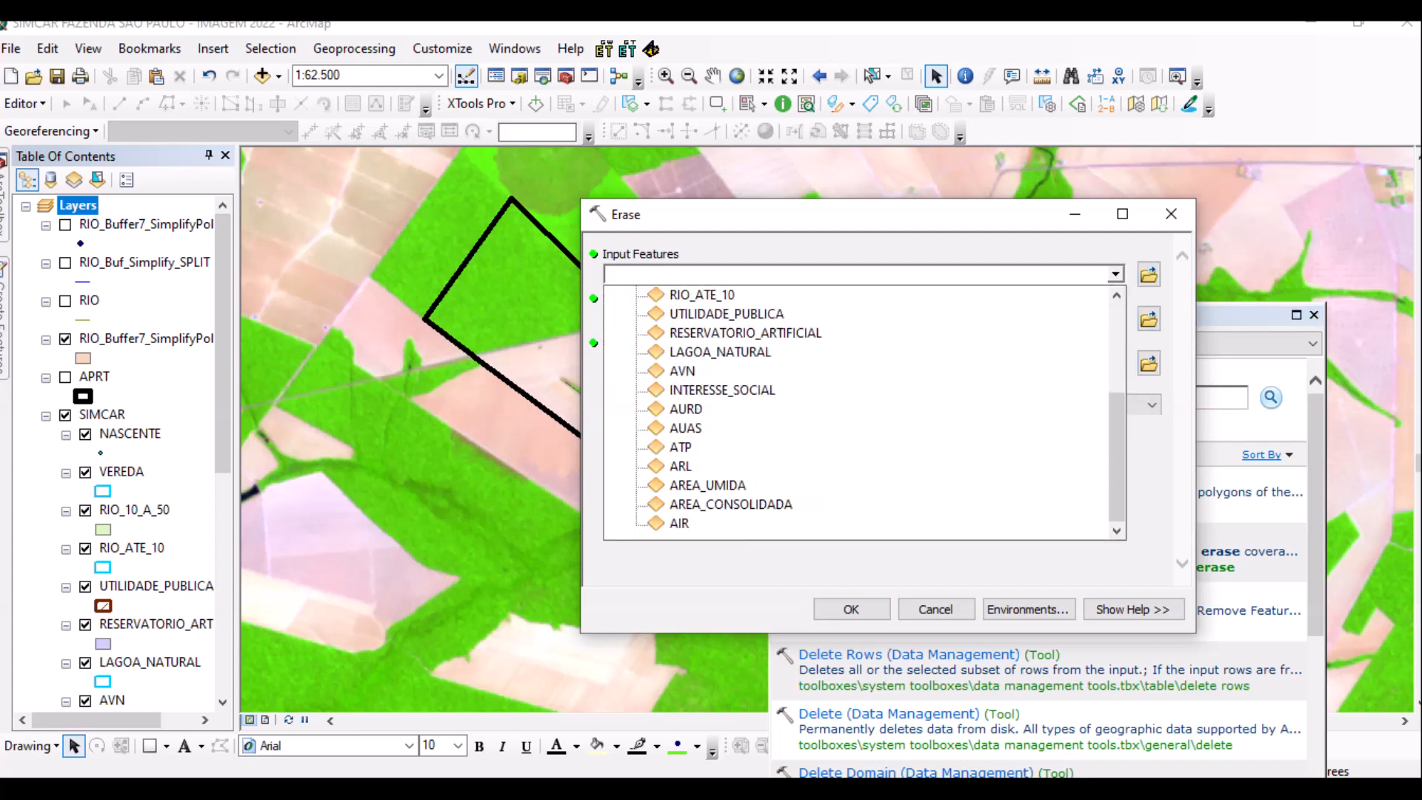
key(Return)
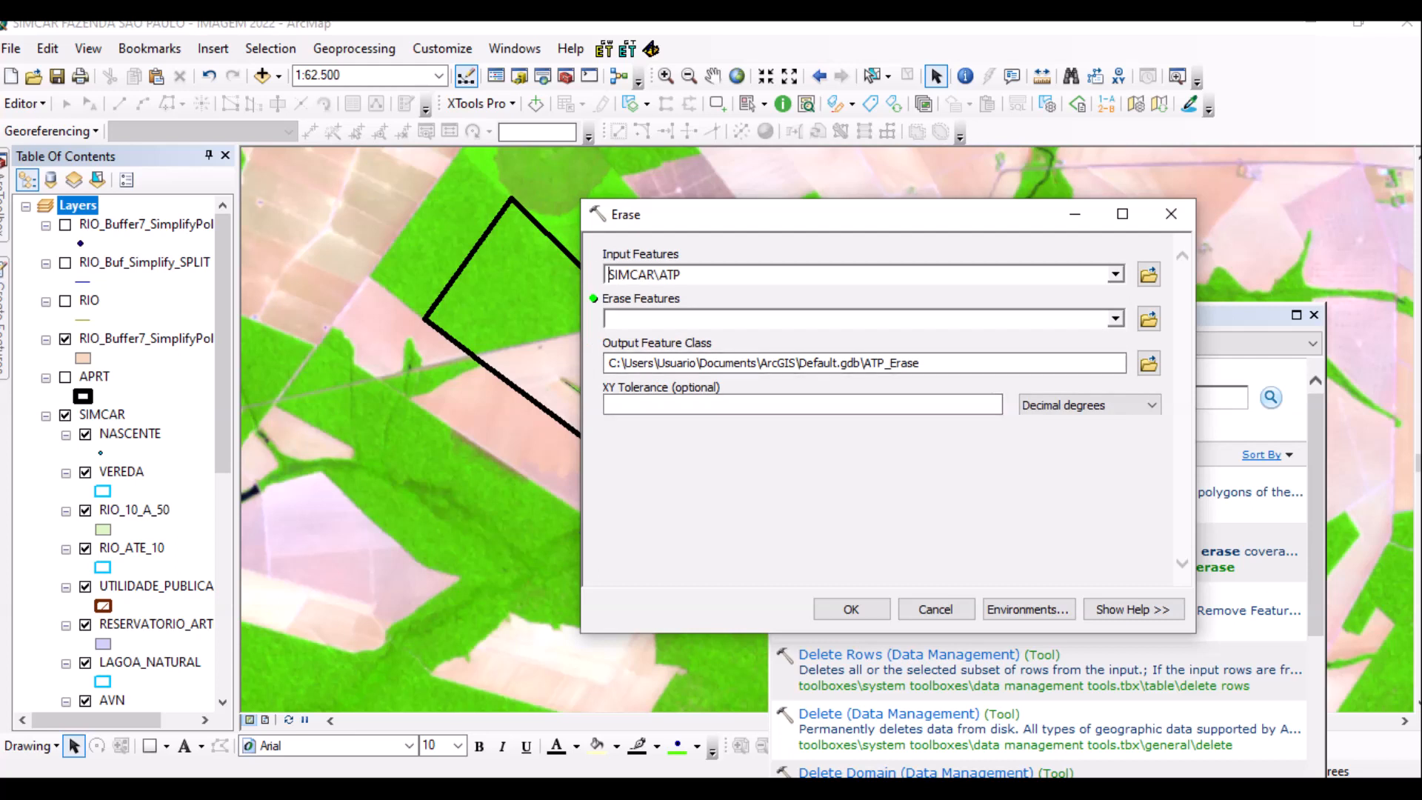
Set RIO_Buffer7_SimplifyPolygon as the erase features and select the ATP_Erase output name.
click(1115, 319)
key(Down)
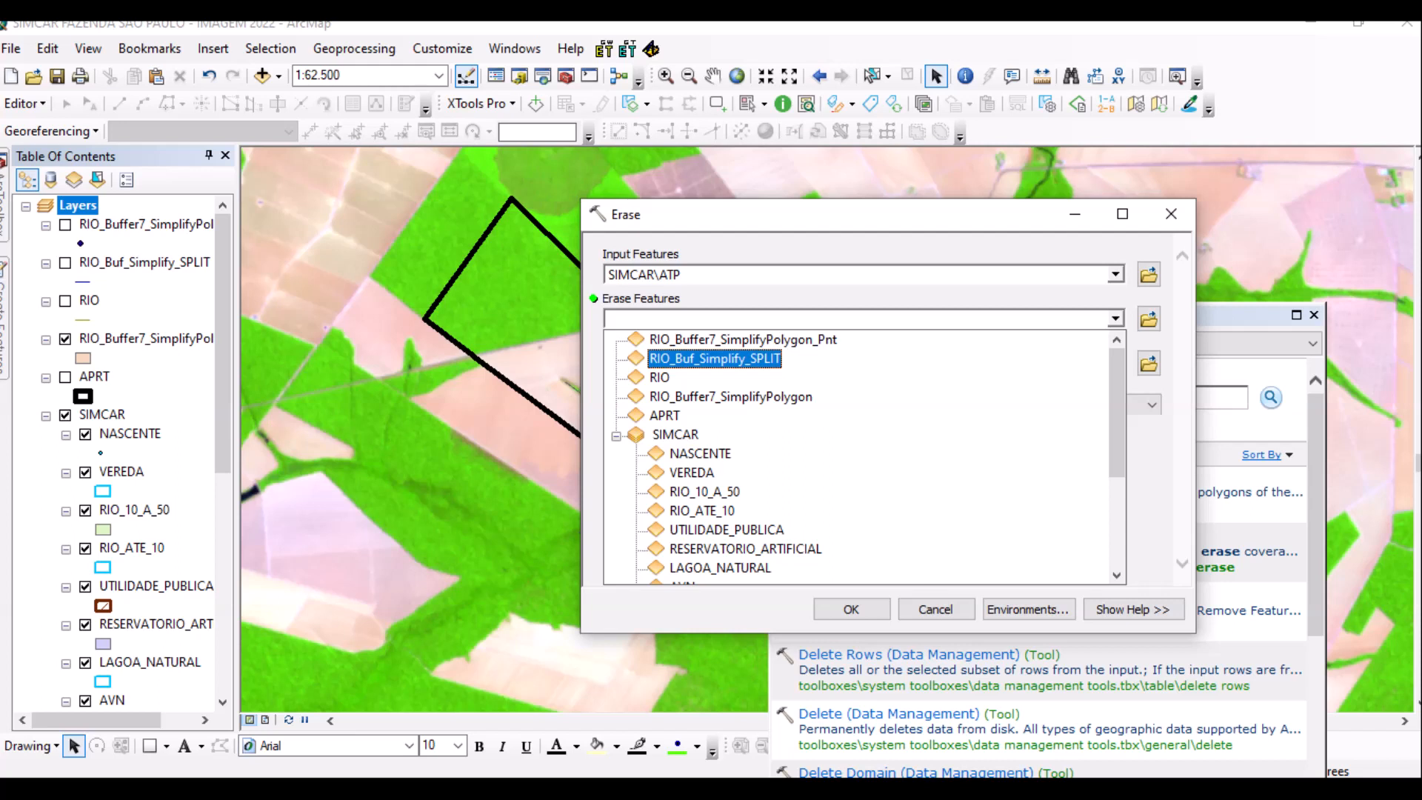
key(Down)
key(Down)
key(Down)
key(Down)
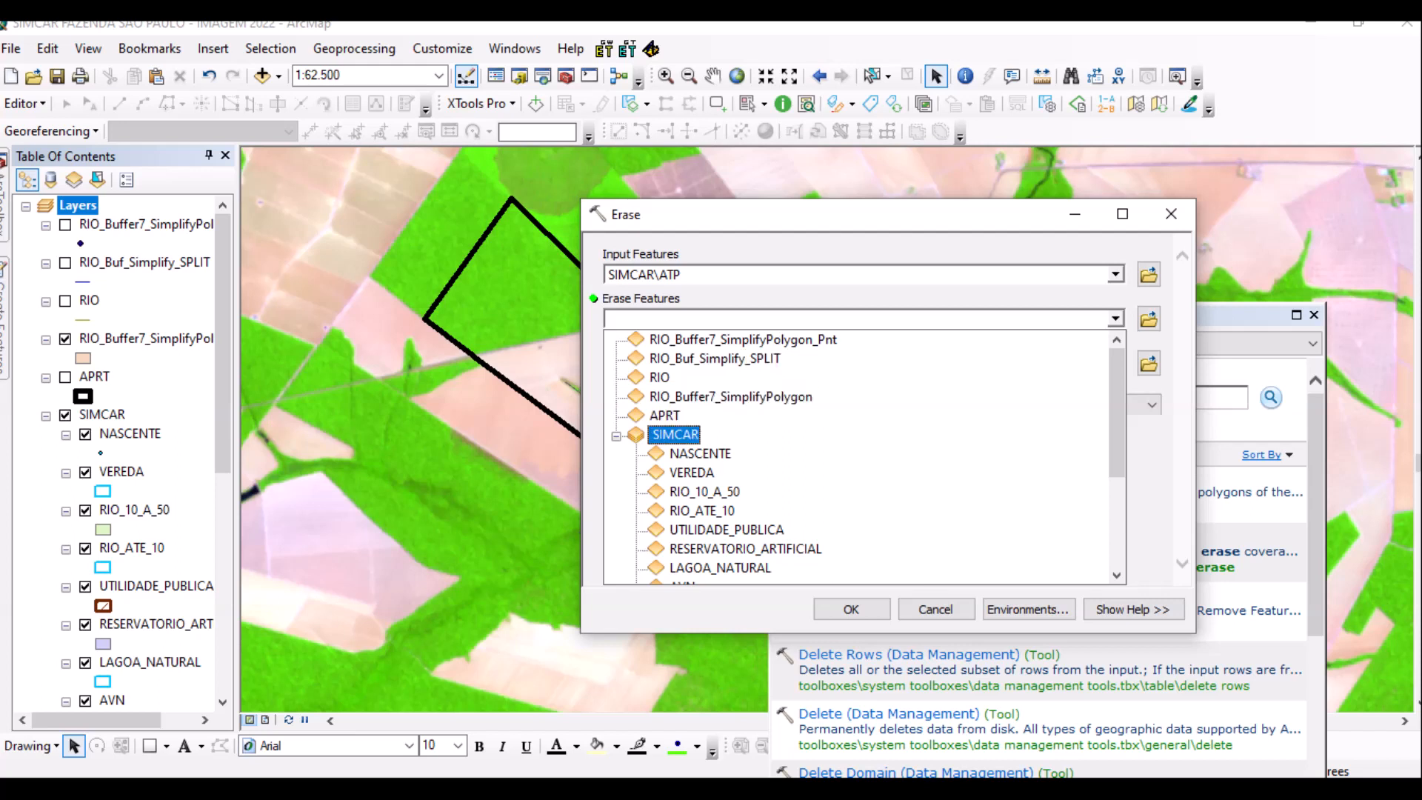
key(Down)
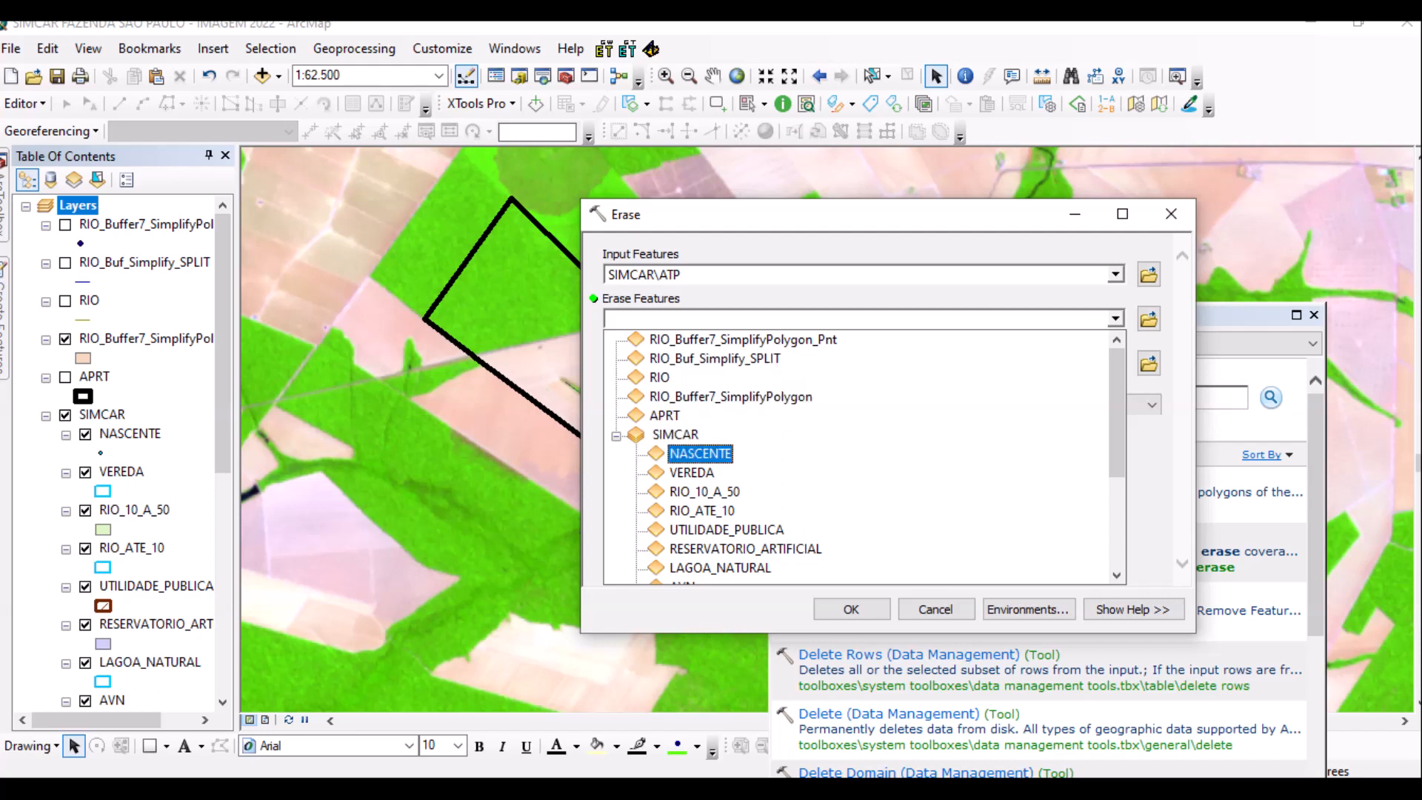
key(Up)
key(Up)
key(Up)
key(Up)
key(Up)
key(Up)
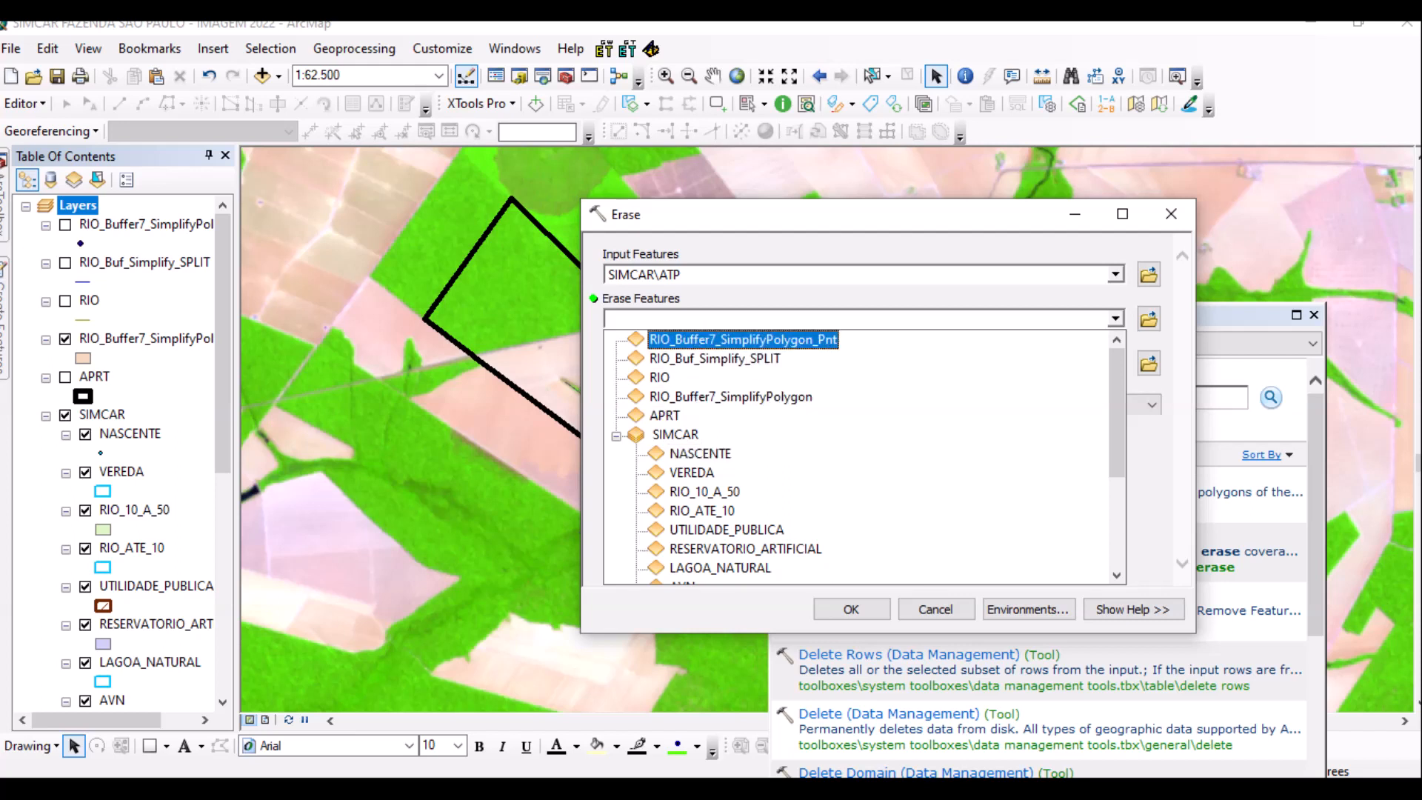
key(Down)
key(Down)
key(Down)
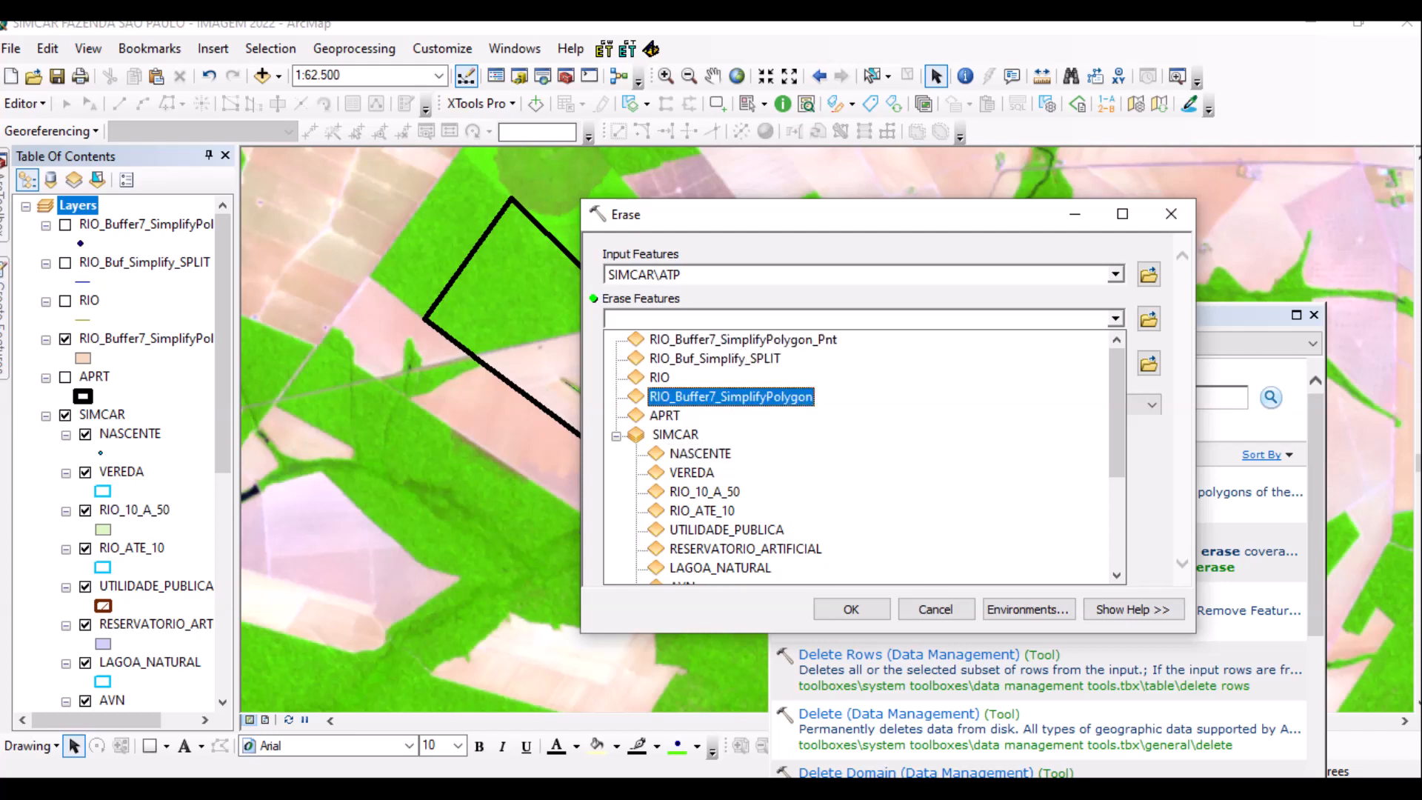
key(Return)
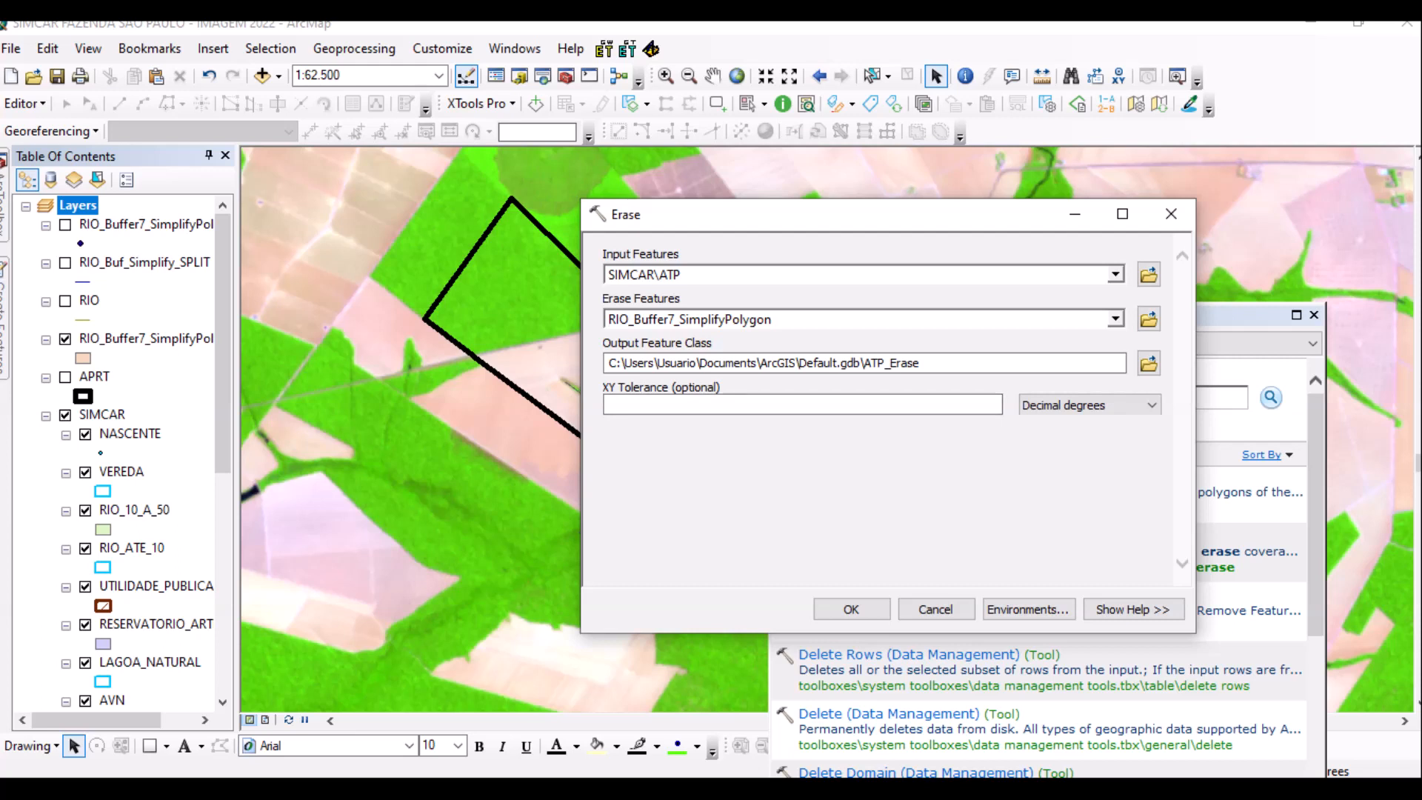
click(802, 405)
drag(921, 363, 864, 363)
key(ctrl+c)
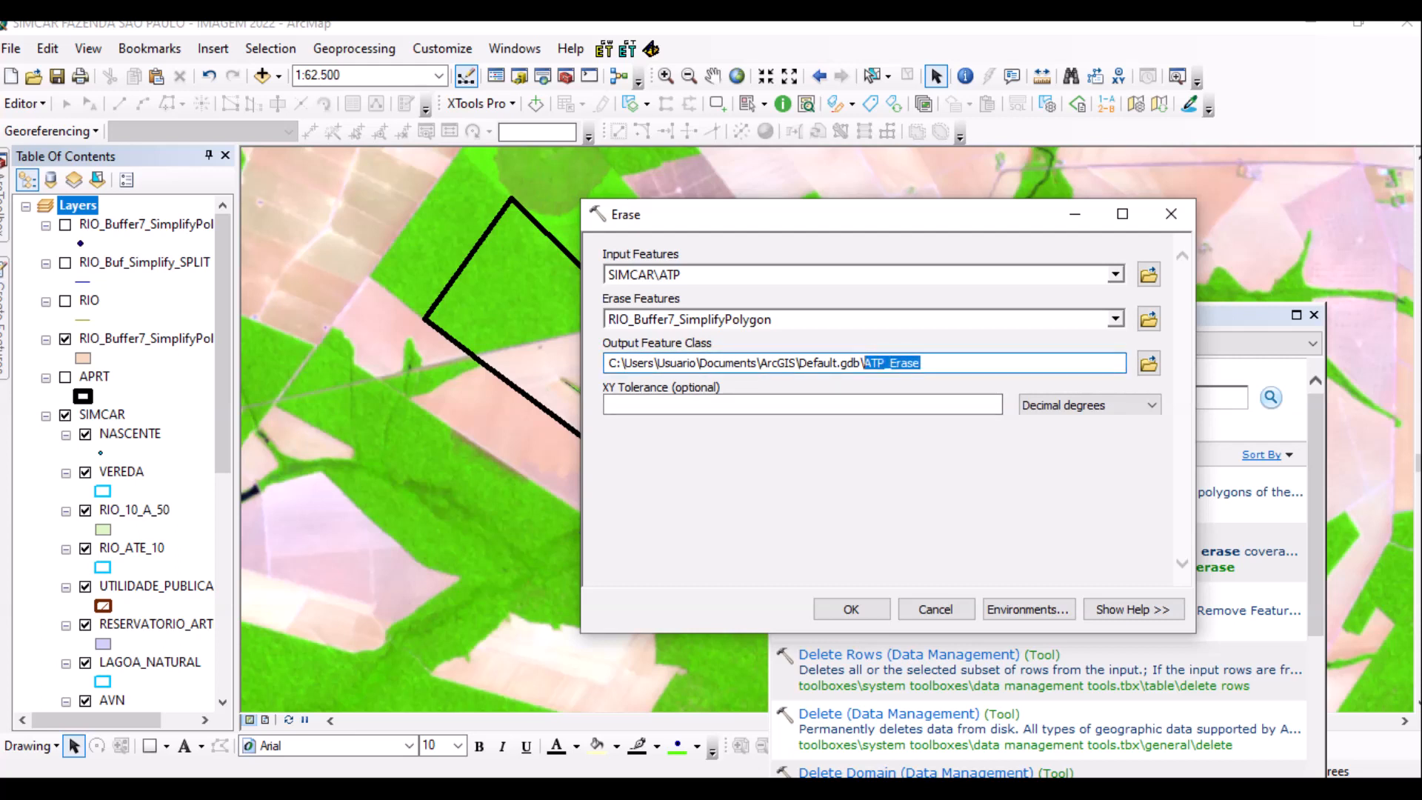
Save the Erase output as ATP_Erase in the ARQUIVOS folder and run the tool.
click(1149, 363)
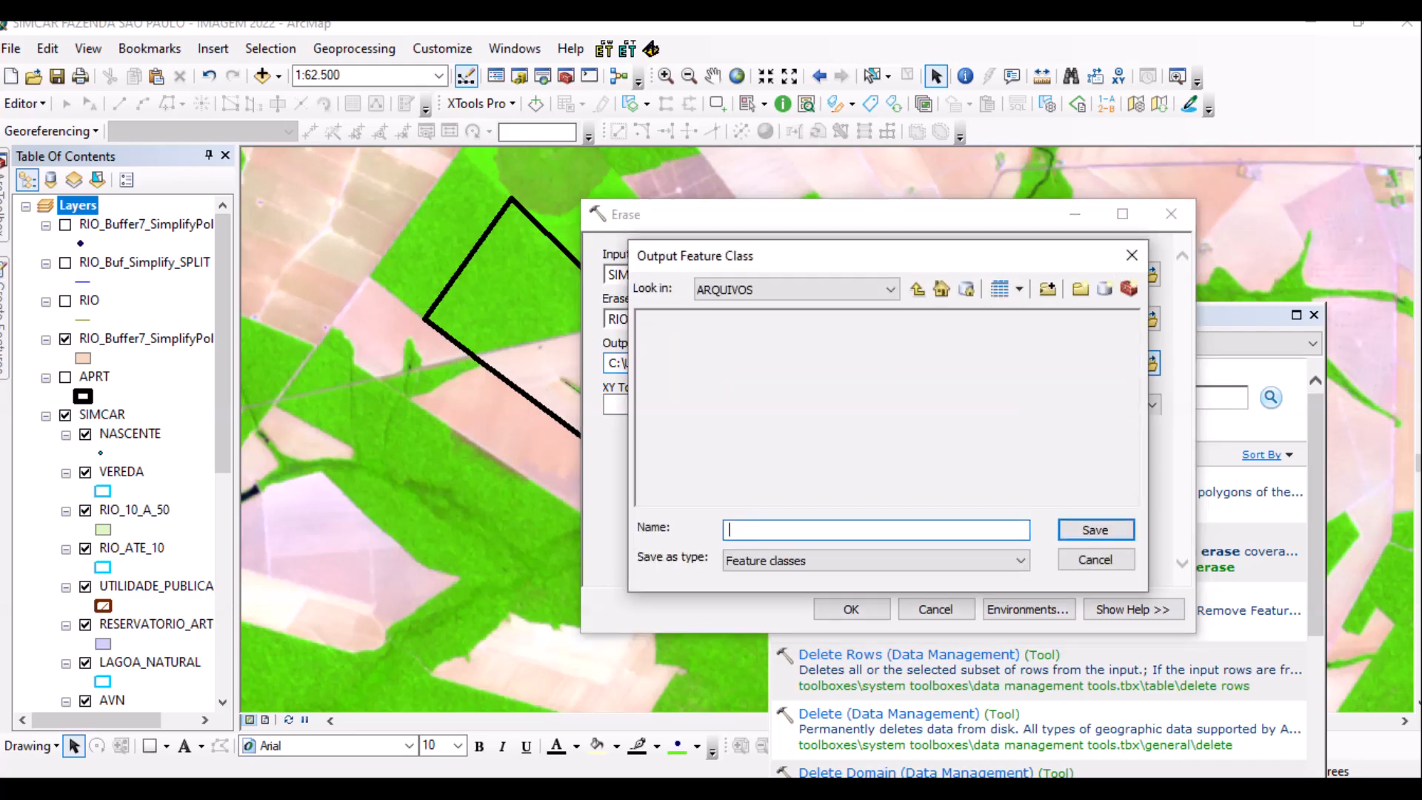
key(ctrl+v)
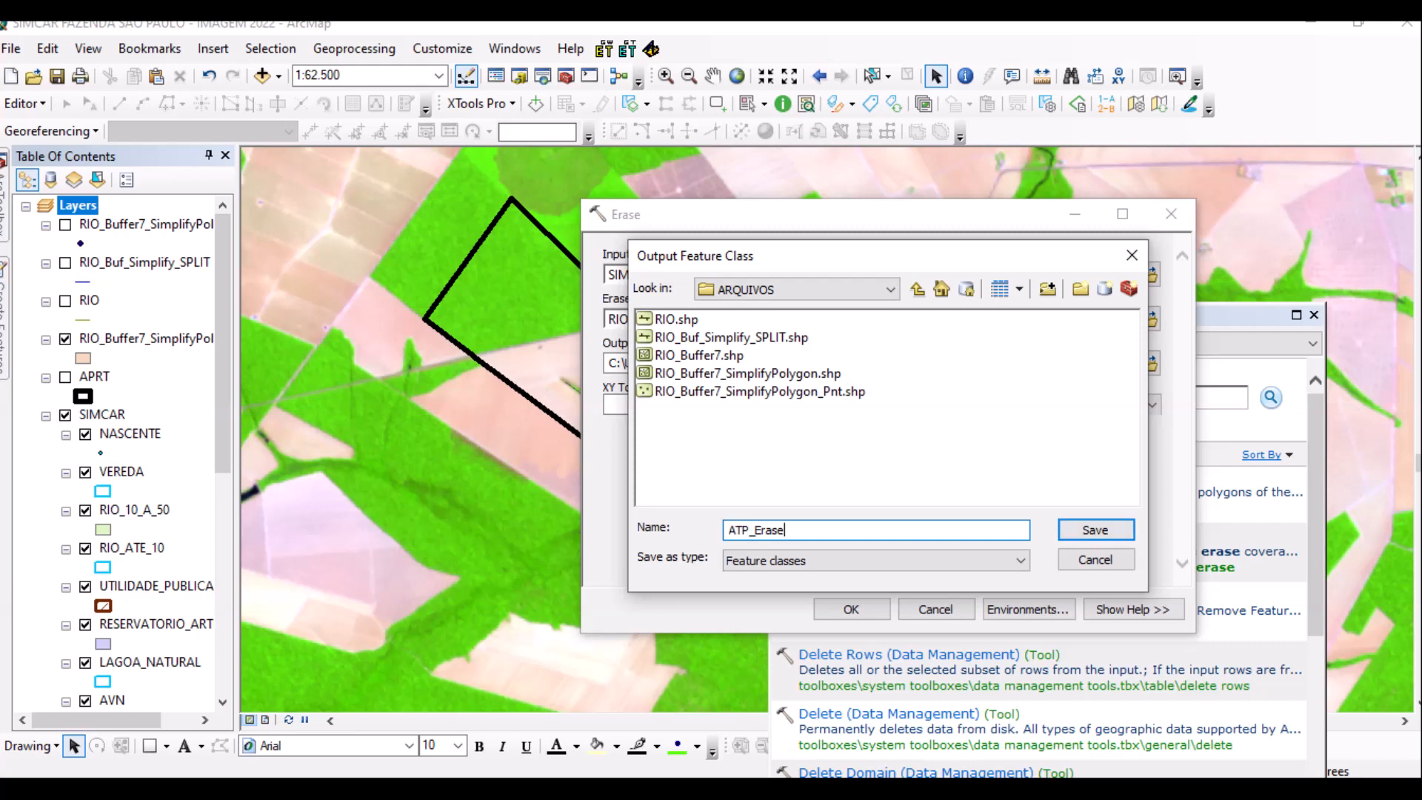
key(Return)
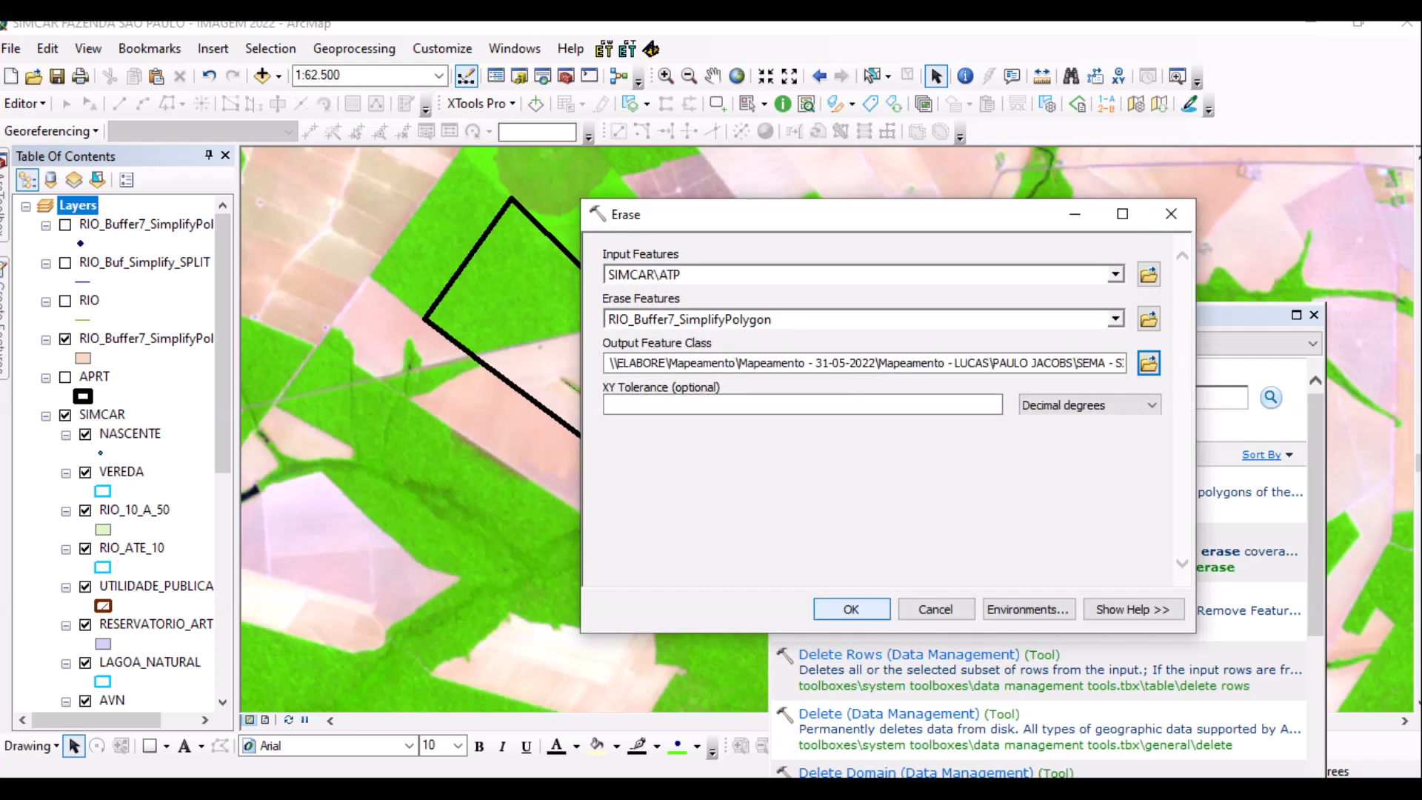
key(Return)
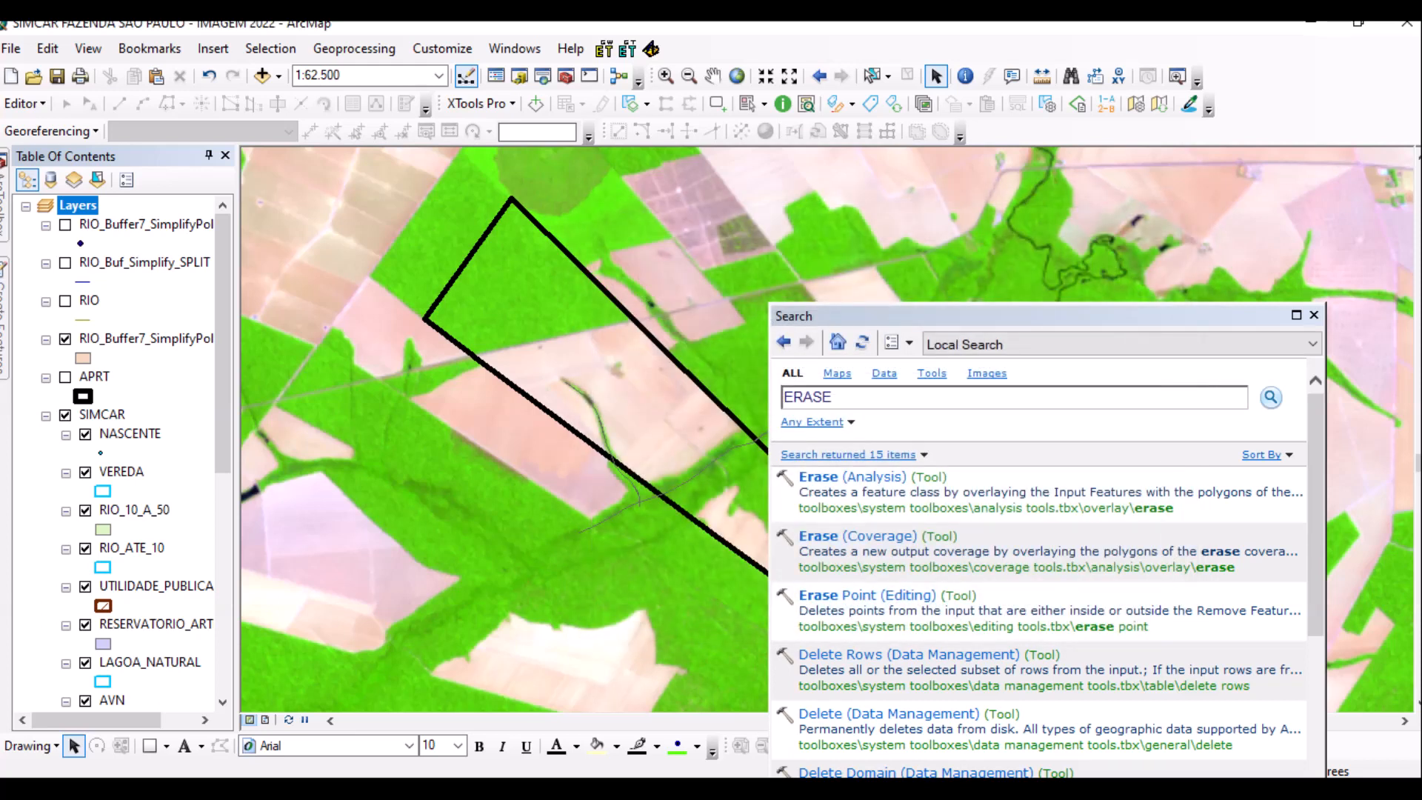
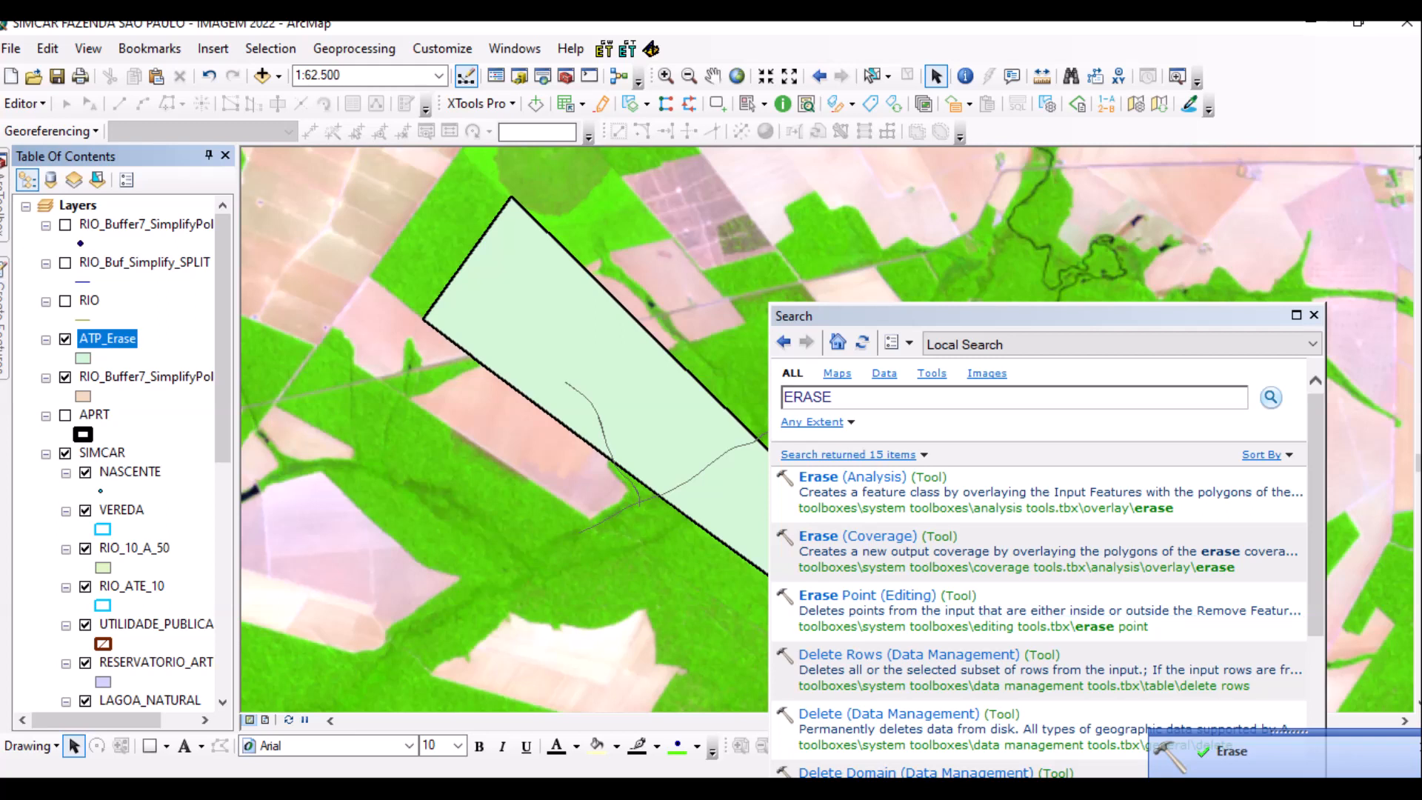
Close the tool search results and open the Symbol Selector for the ATP_Erase layer.
click(1314, 315)
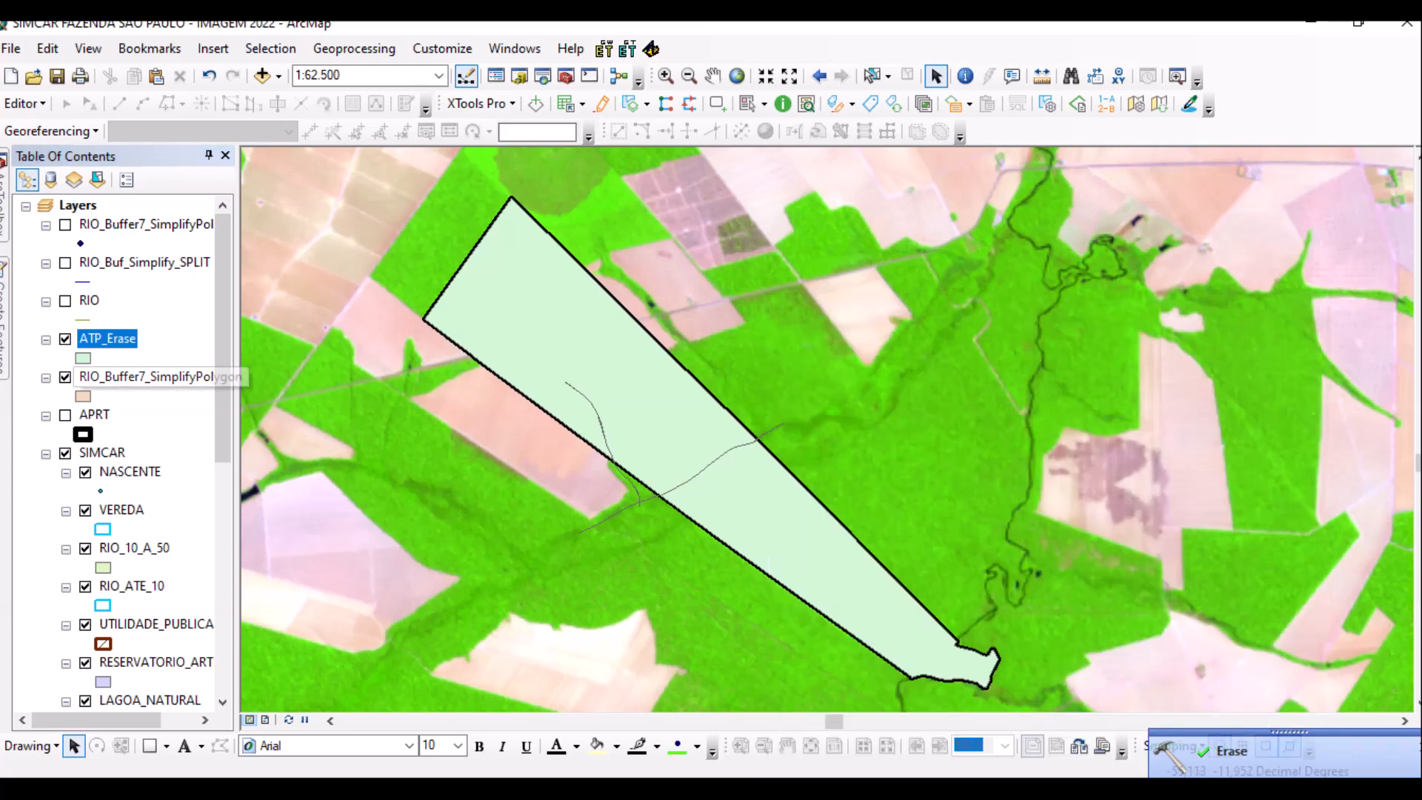
click(83, 358)
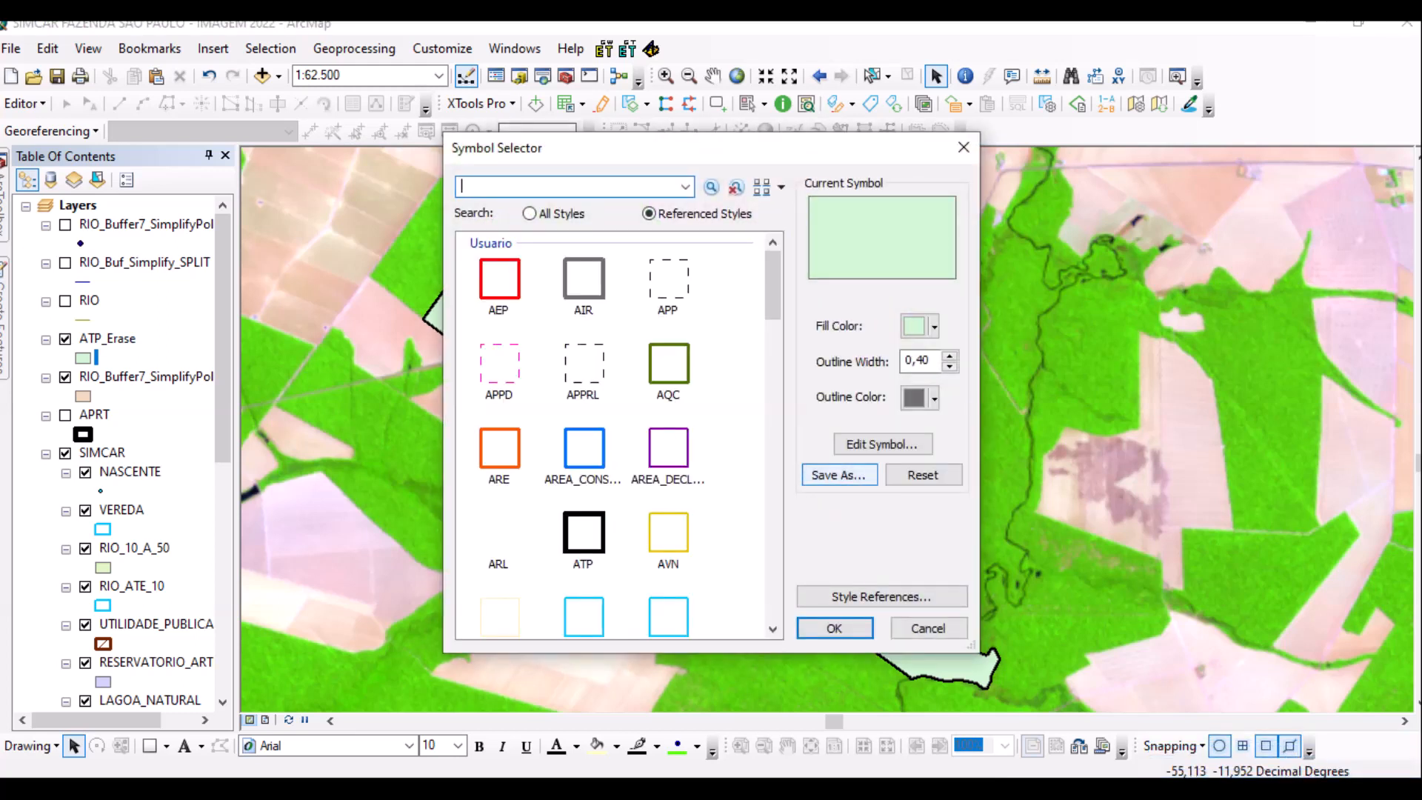
Give ATP_Erase No Color fill and a red outline of width 2.
click(934, 326)
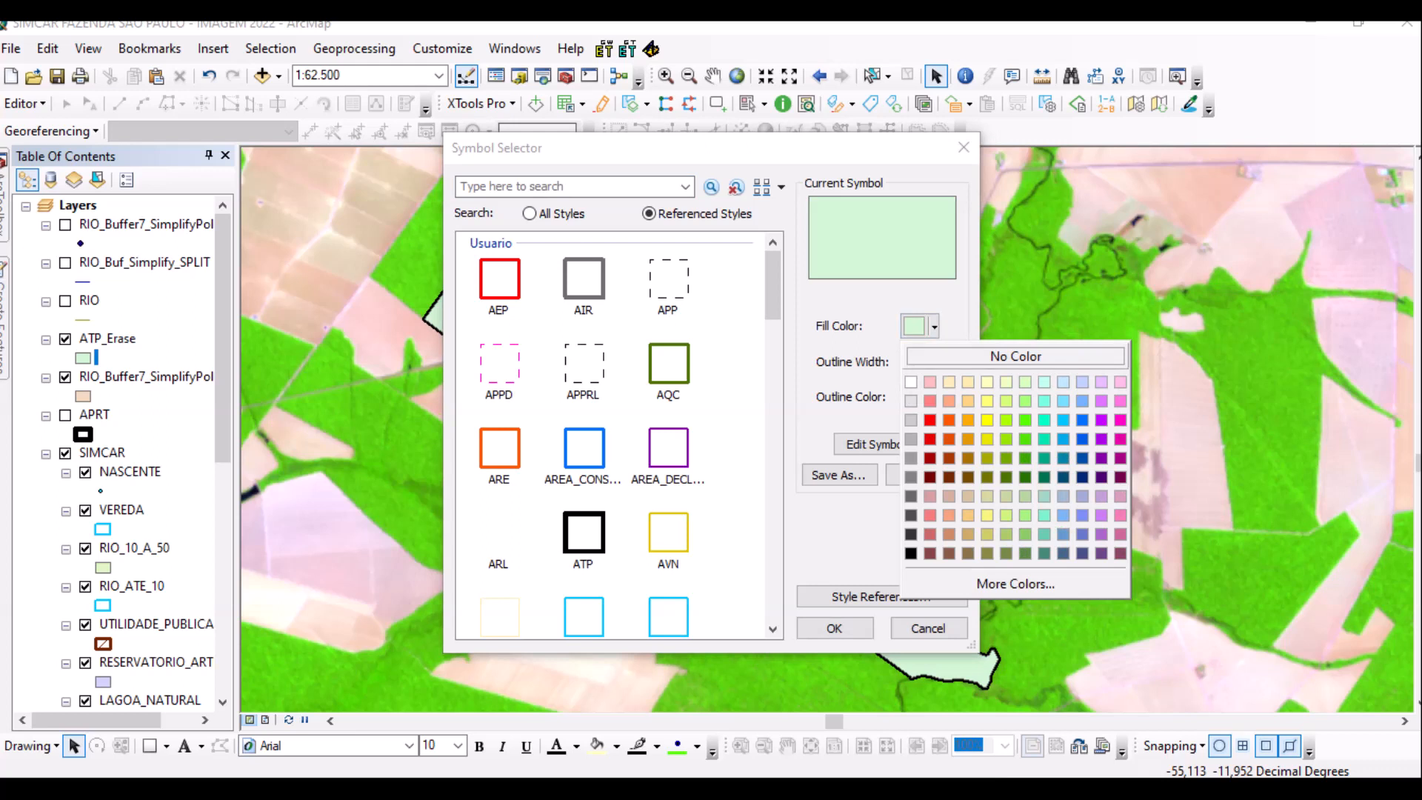
click(1016, 356)
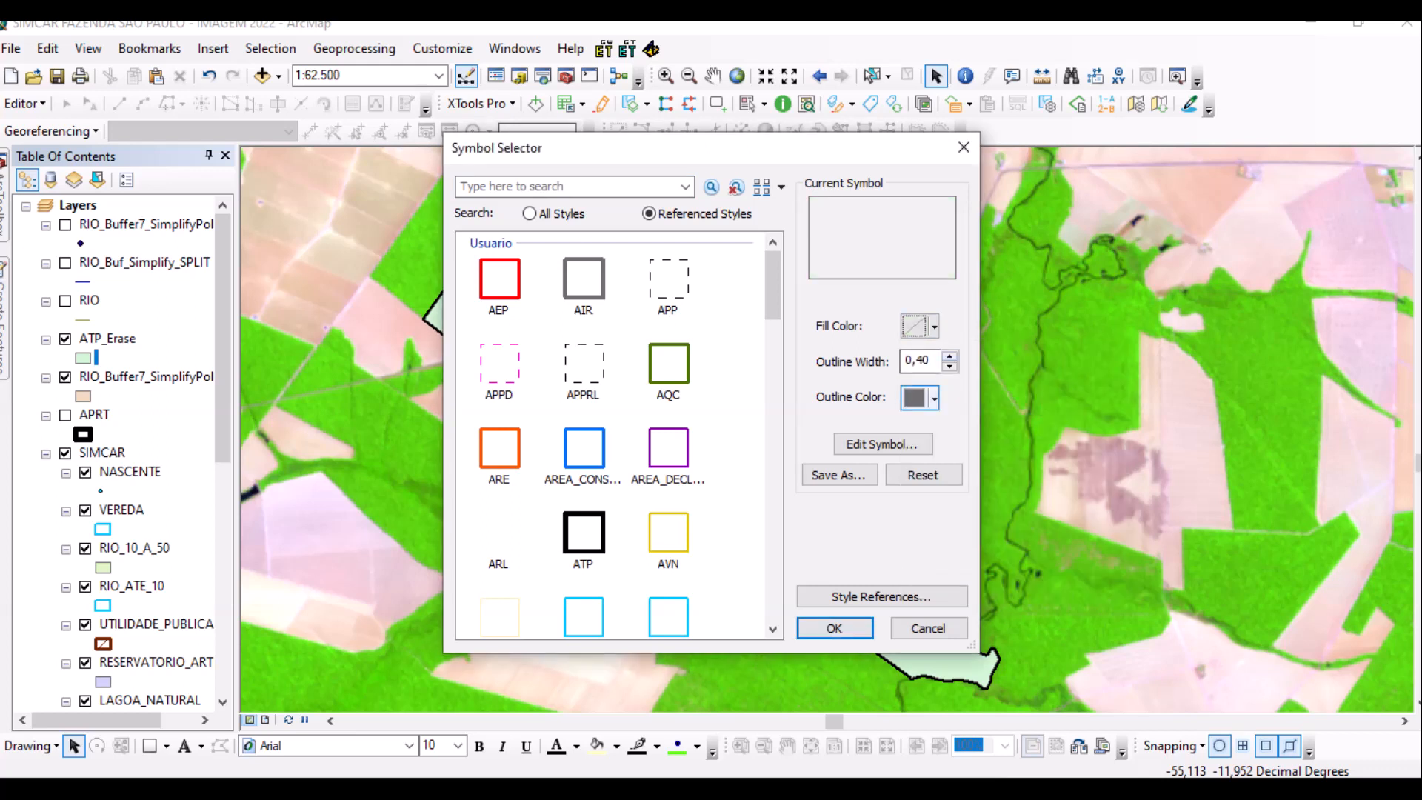
key(Tab)
text(2)
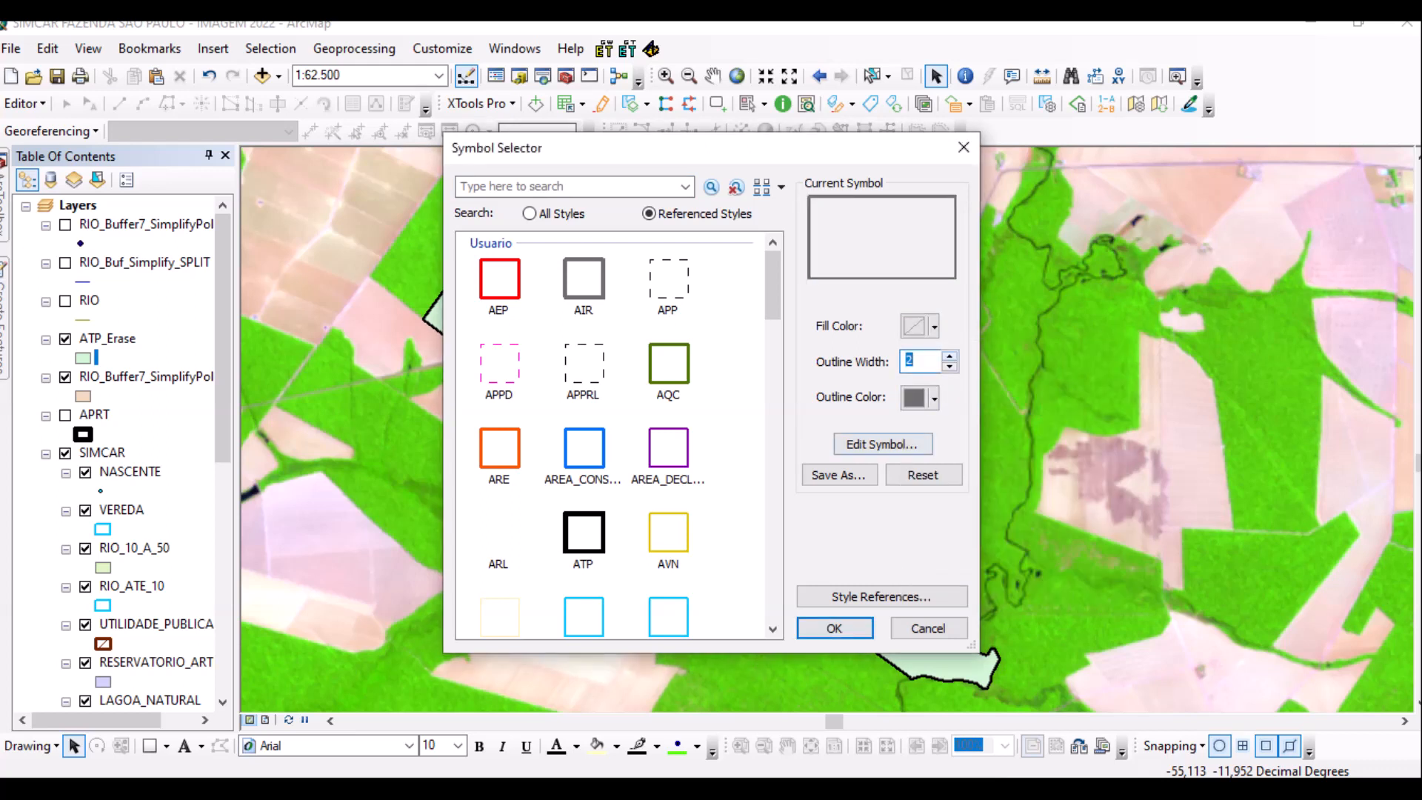
click(934, 398)
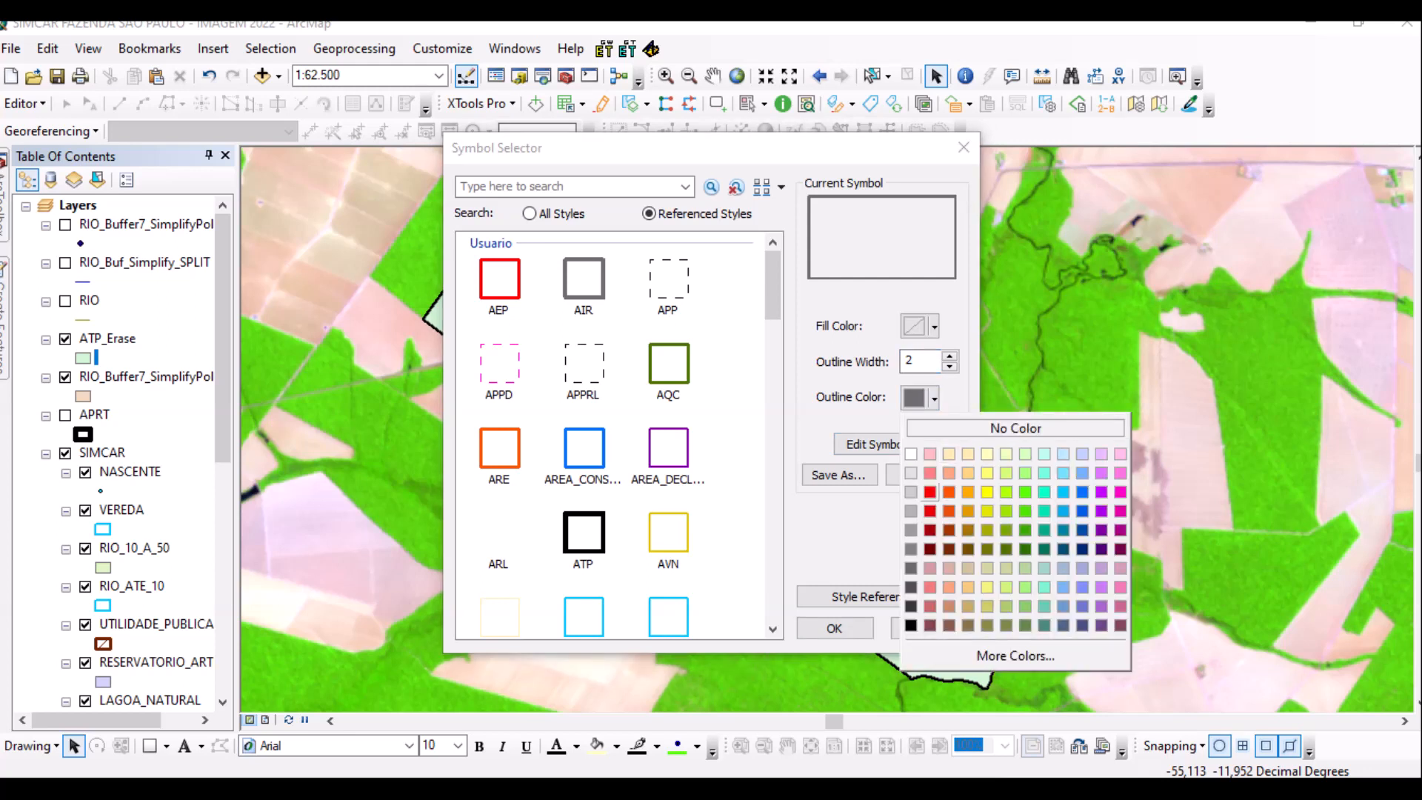
click(930, 492)
click(834, 628)
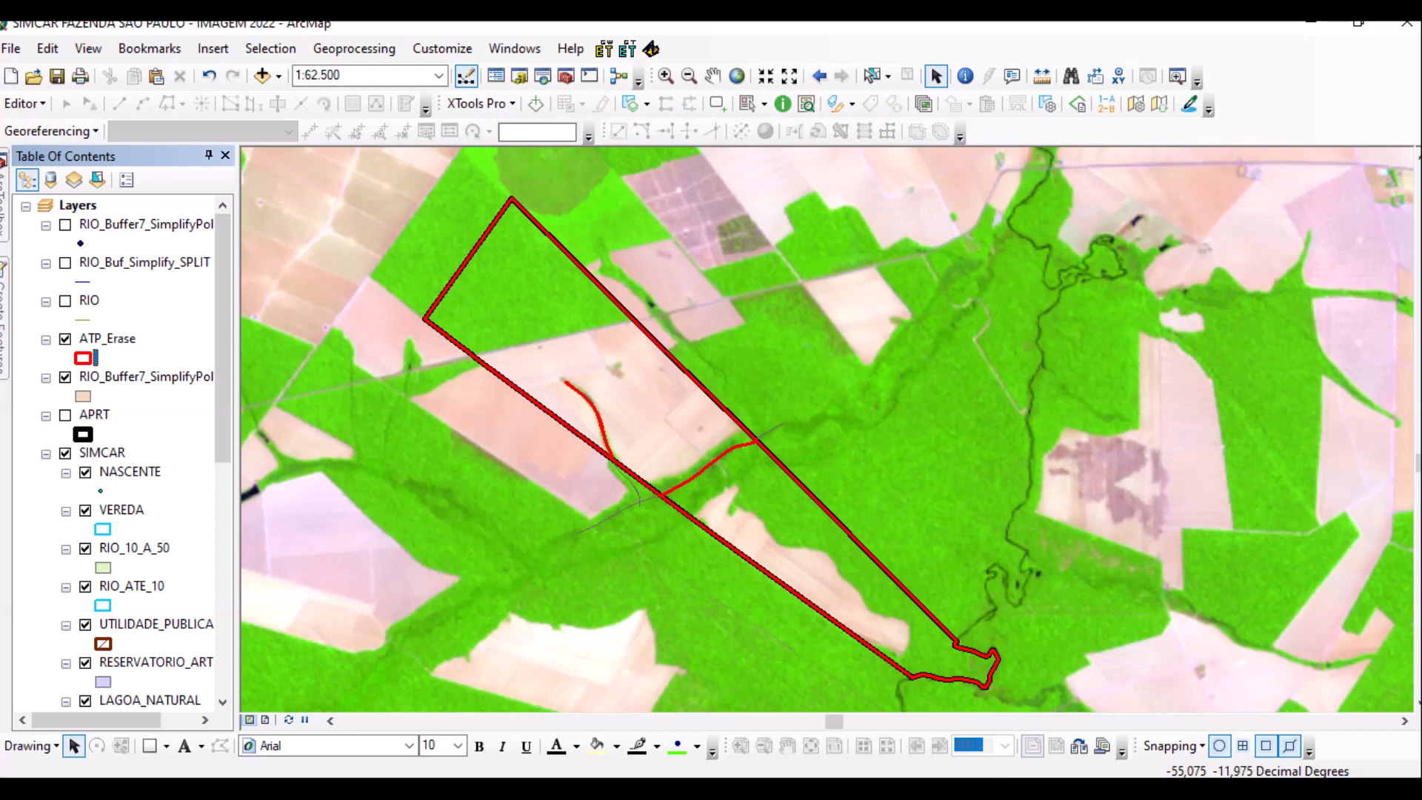
scroll(119, 452, down, 5)
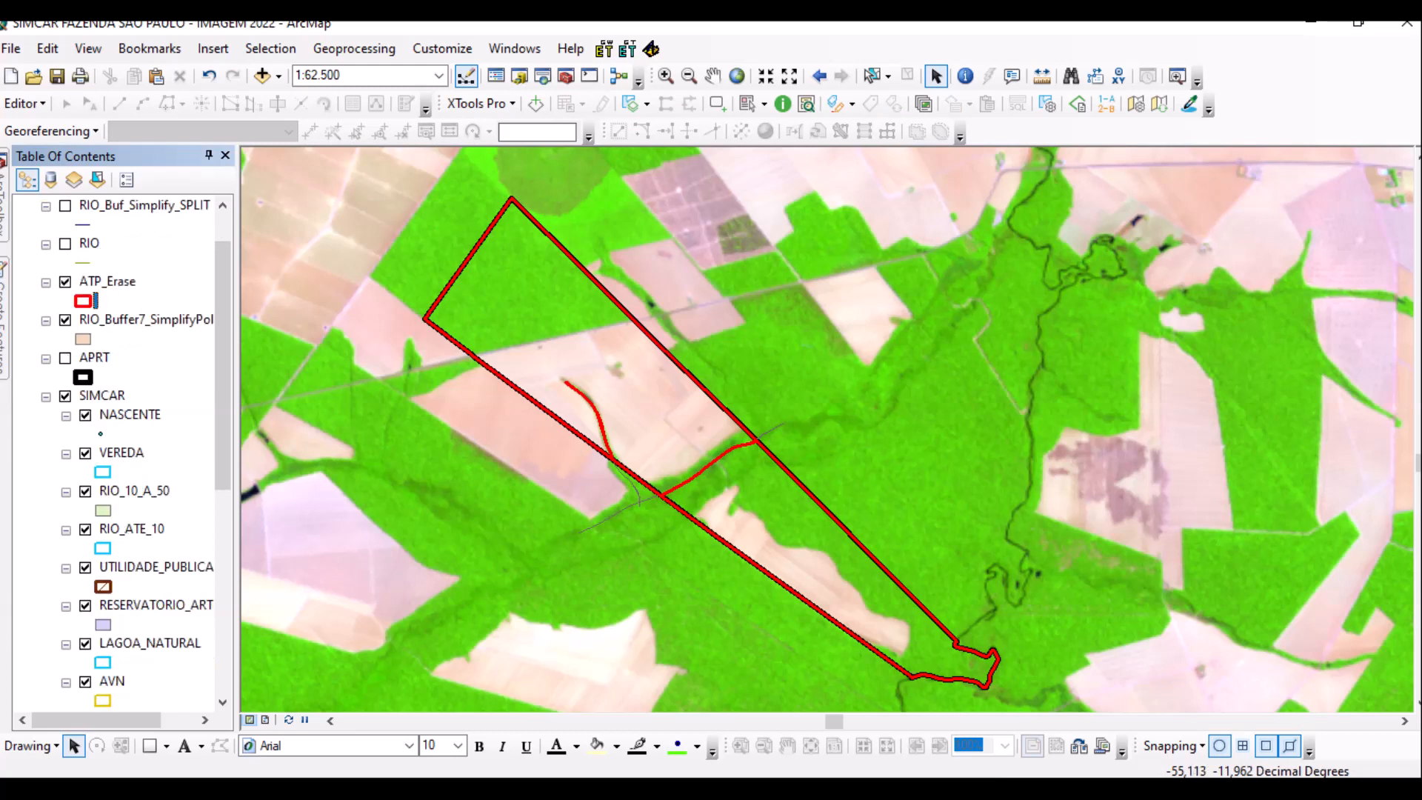
Hide the ATP layer in the Table Of Contents.
scroll(118, 452, down, 6)
click(85, 491)
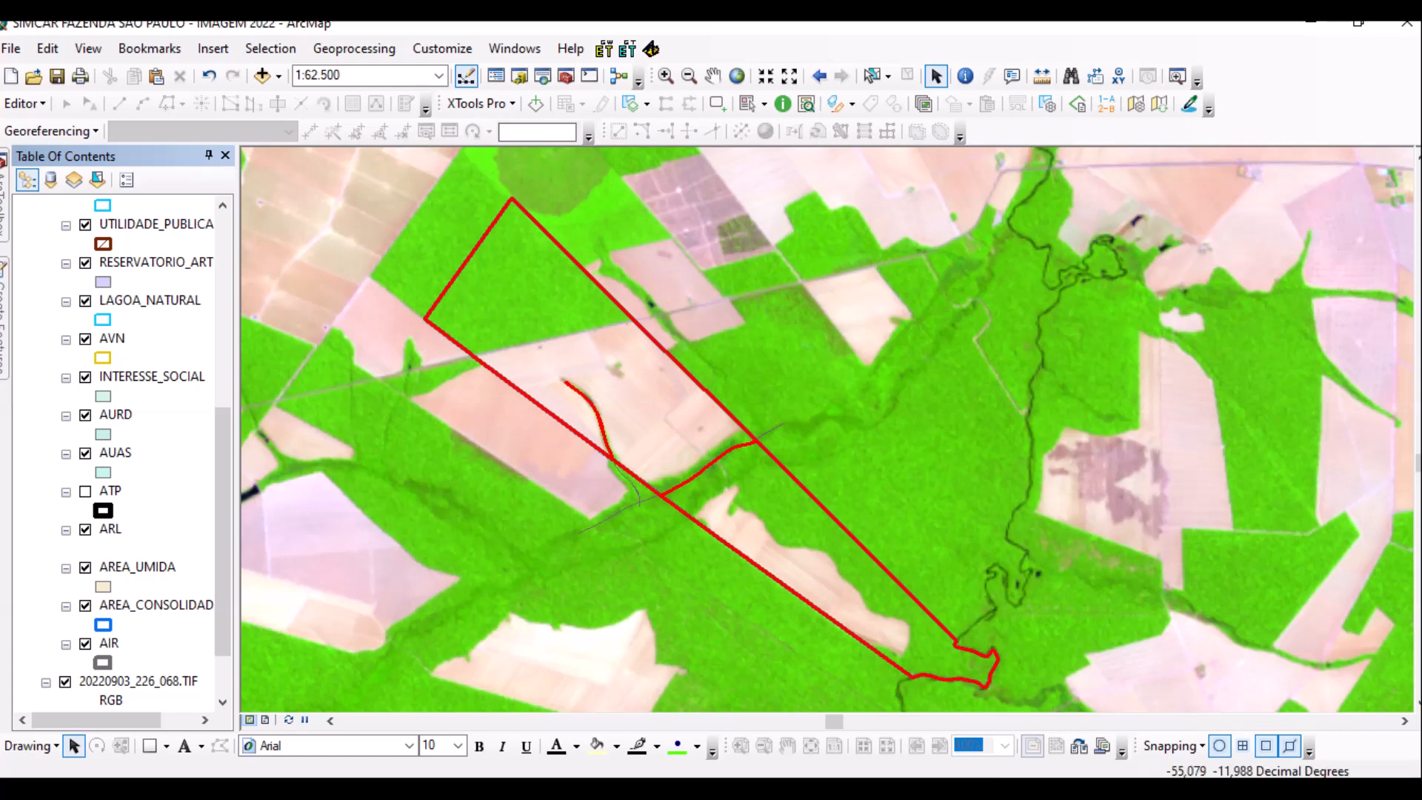
scroll(118, 452, up, 9)
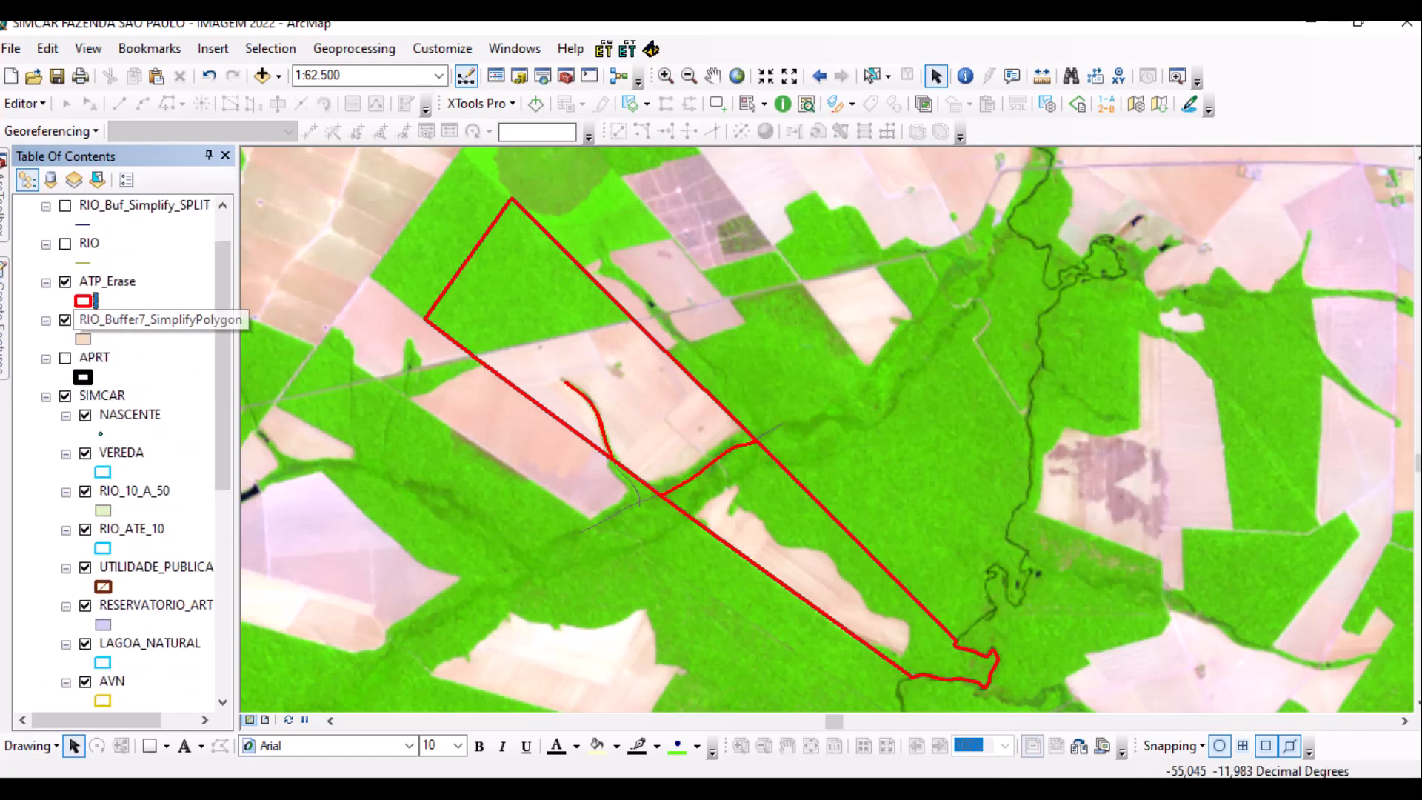
scroll(722, 511, down, 3)
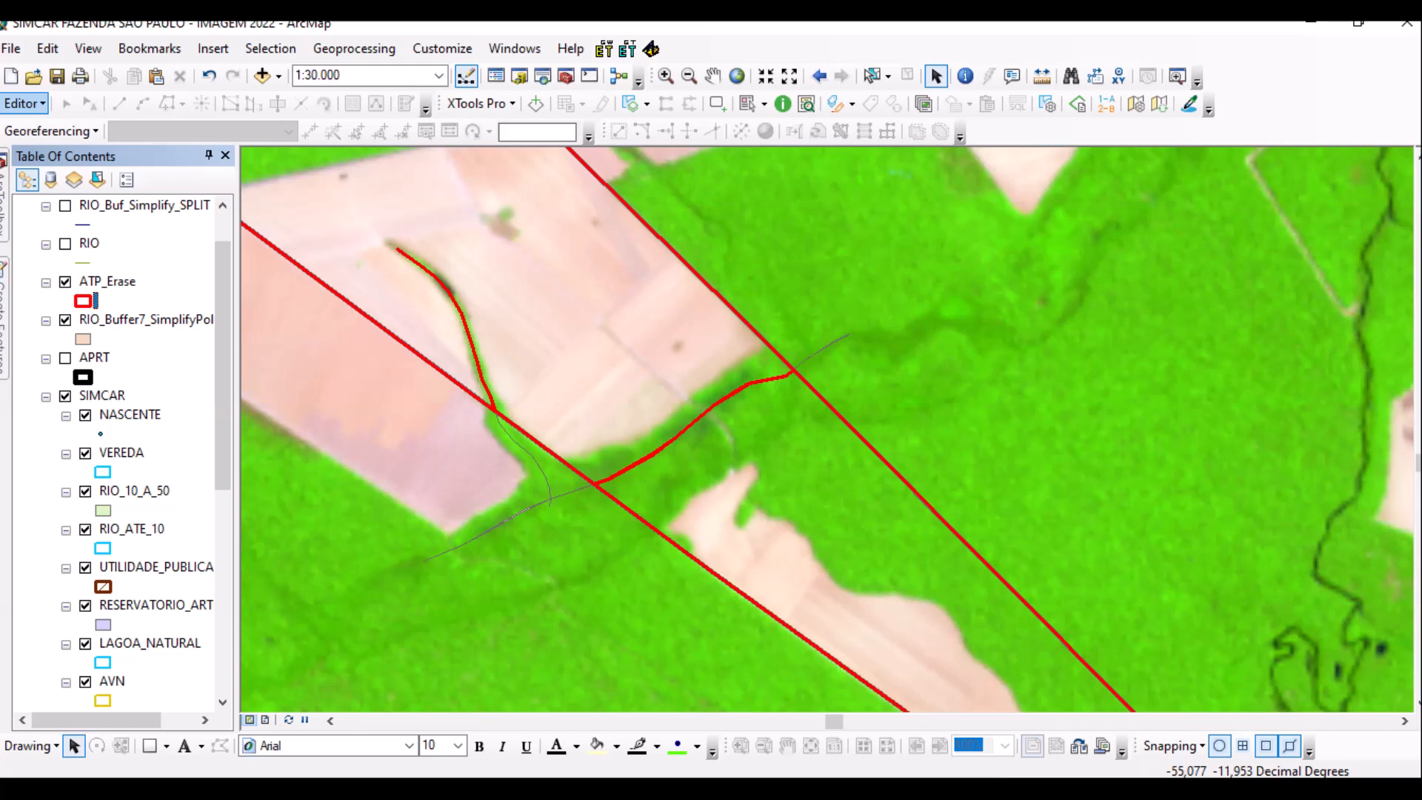
Start an editing session on the ATP_Erase layer from the Editor menu.
click(25, 103)
click(69, 124)
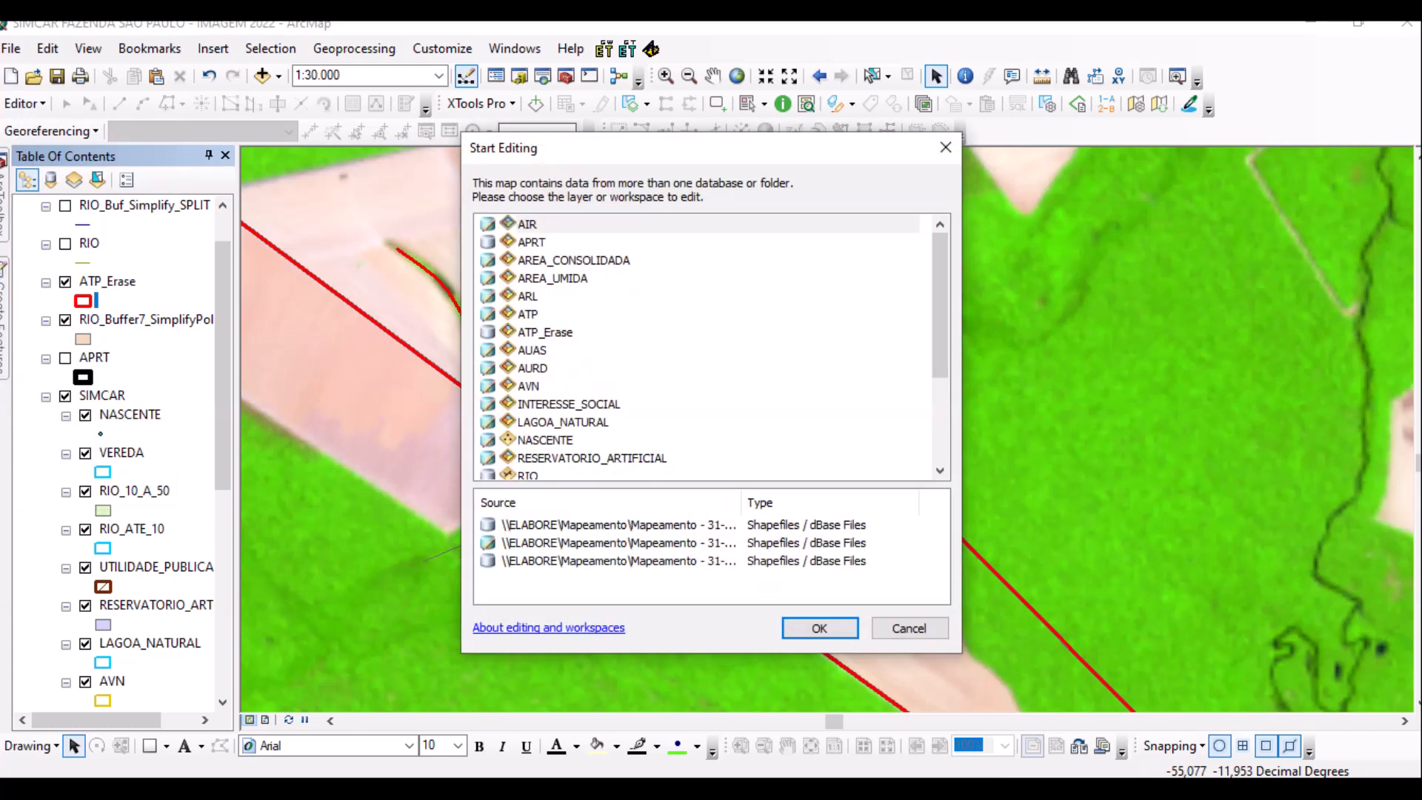
click(544, 331)
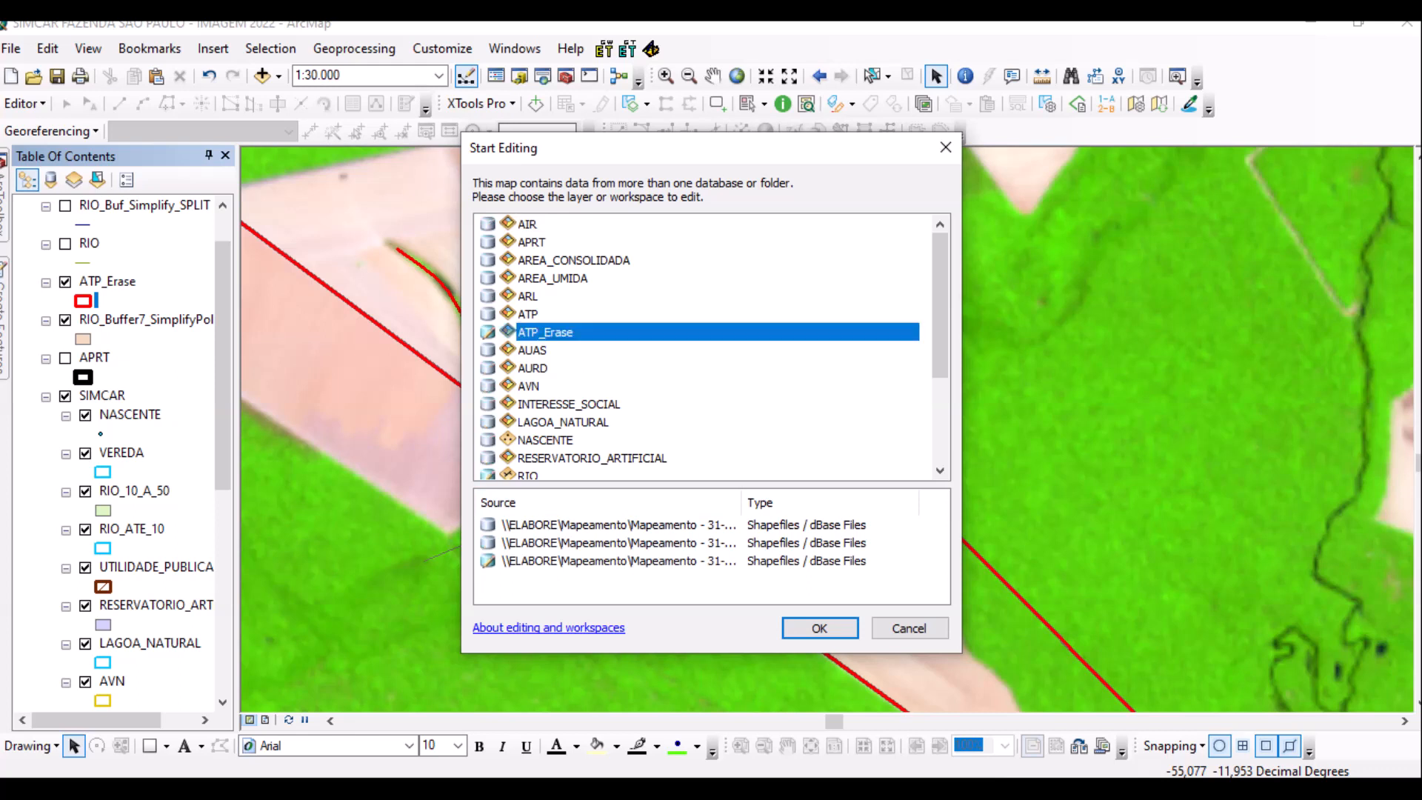
click(820, 628)
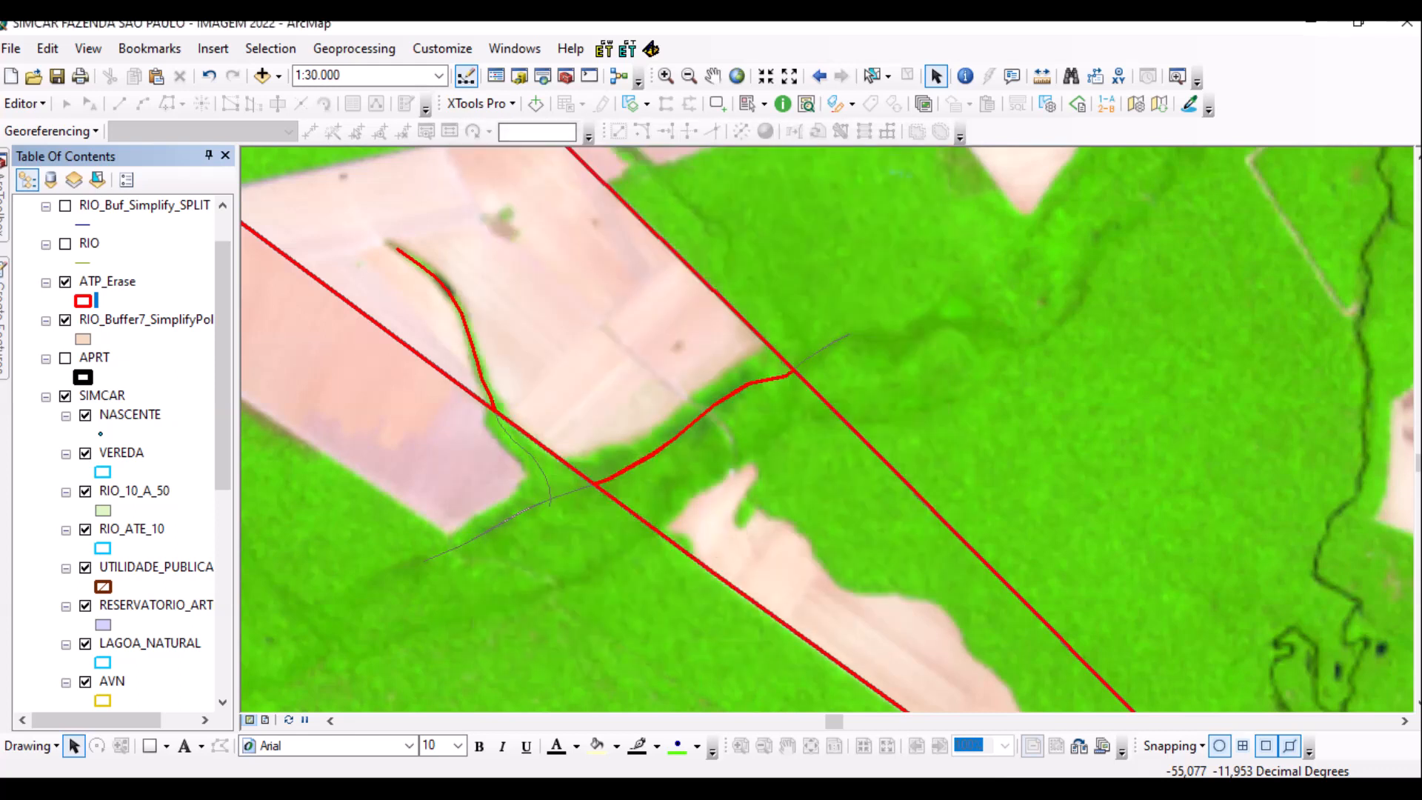
Dismiss the editing warnings, select the ATP_Erase polygon and switch to the Cut Polygons tool.
key(Return)
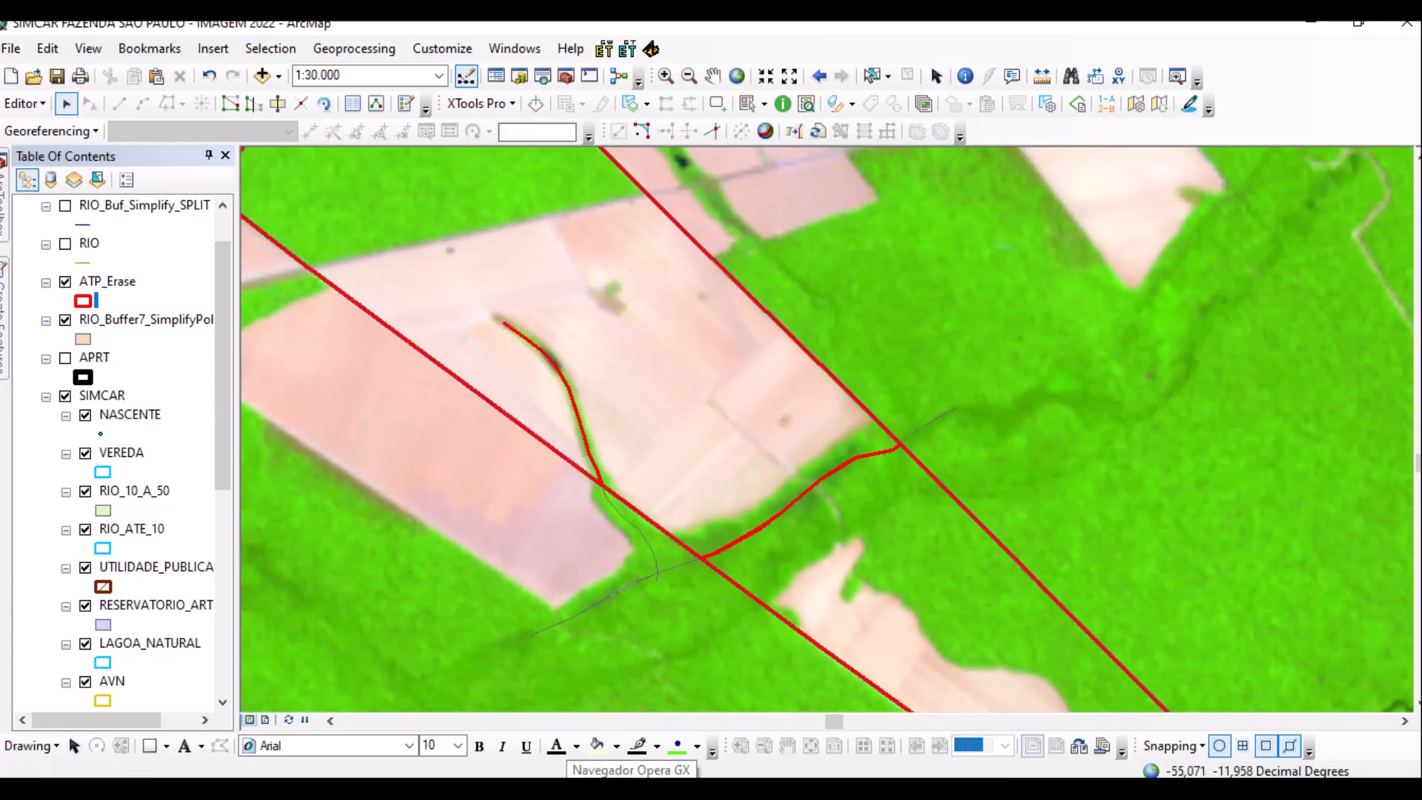
click(807, 449)
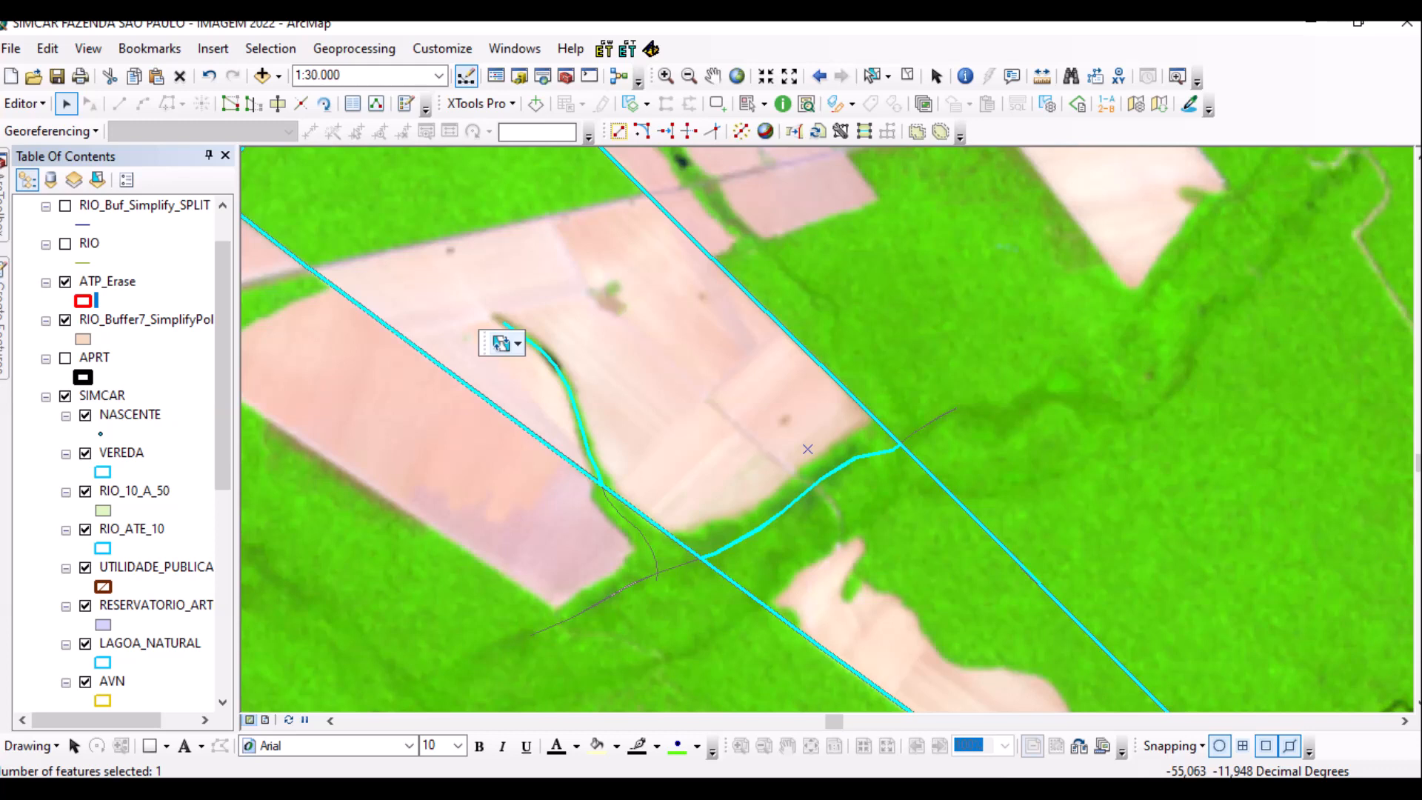
key(e)
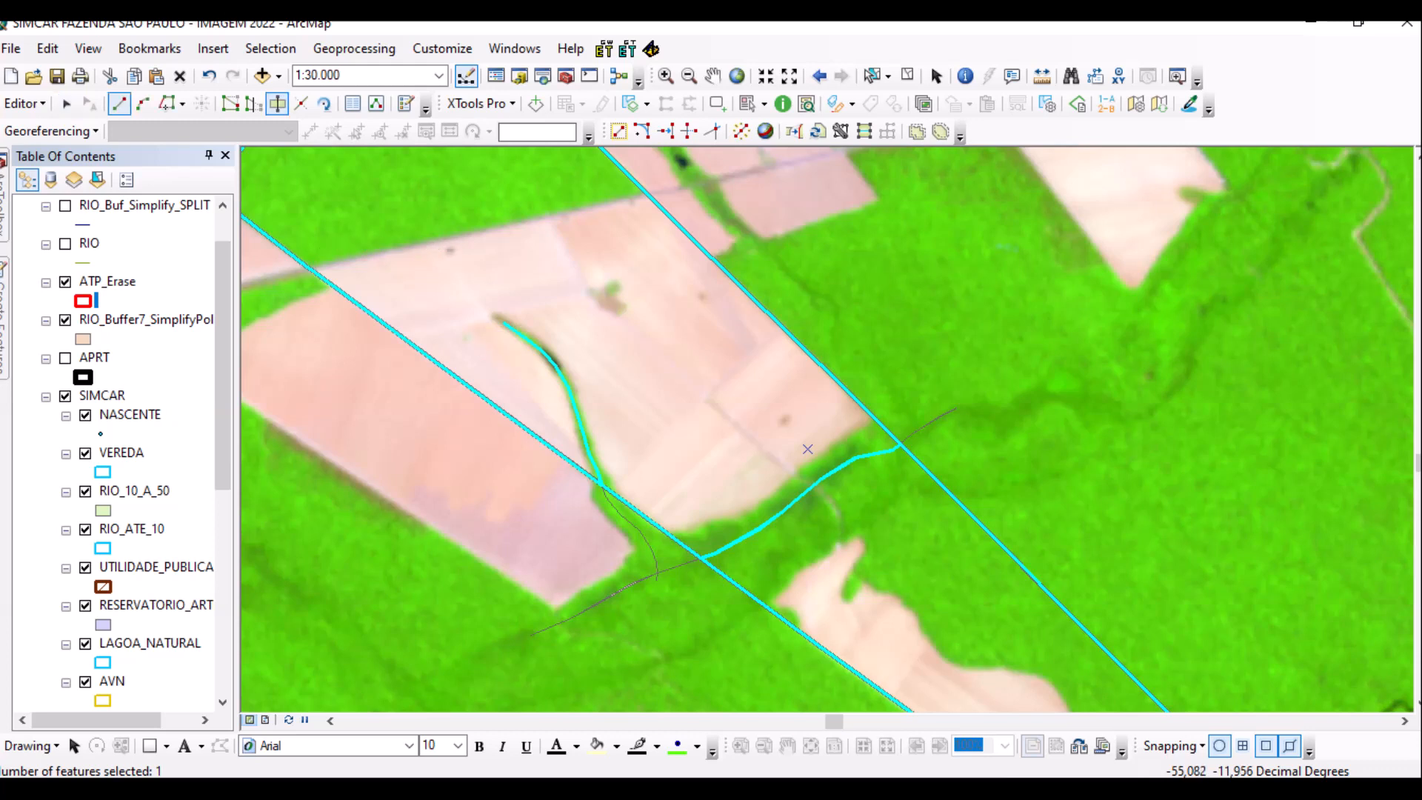
Sketch a cut line along the pink field's forest edge, finishing past the polygon border.
scroll(807, 449, up, 3)
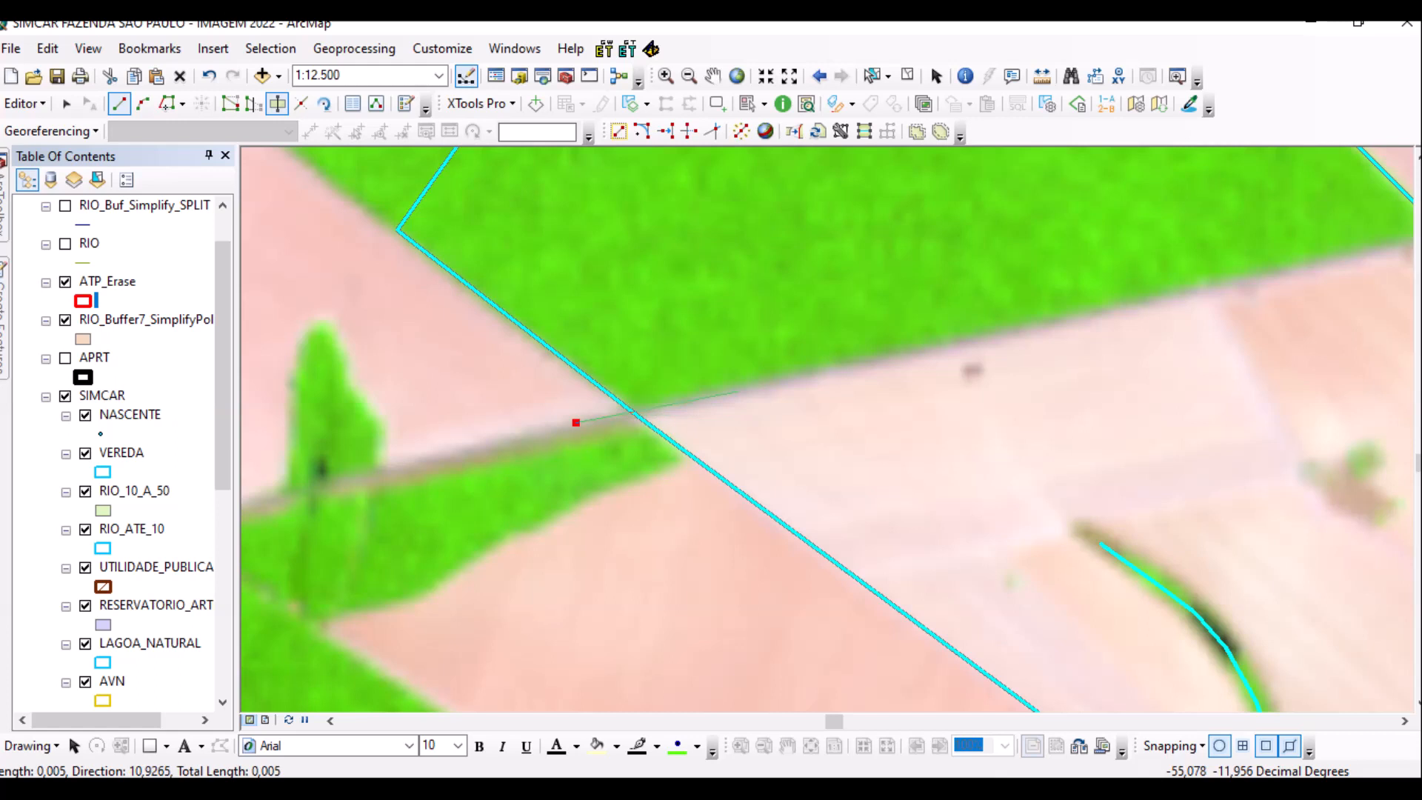
scroll(740, 391, up, 2)
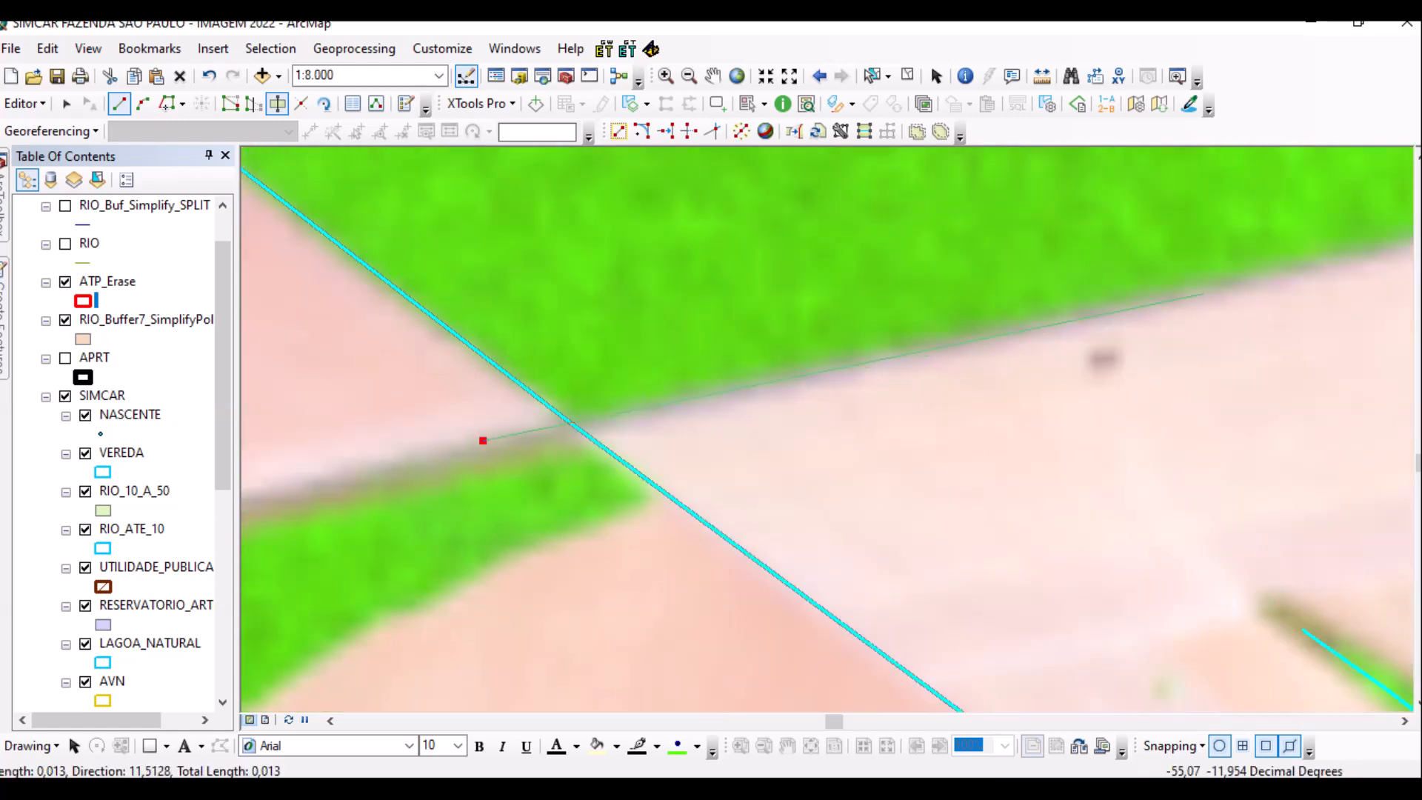
click(1160, 291)
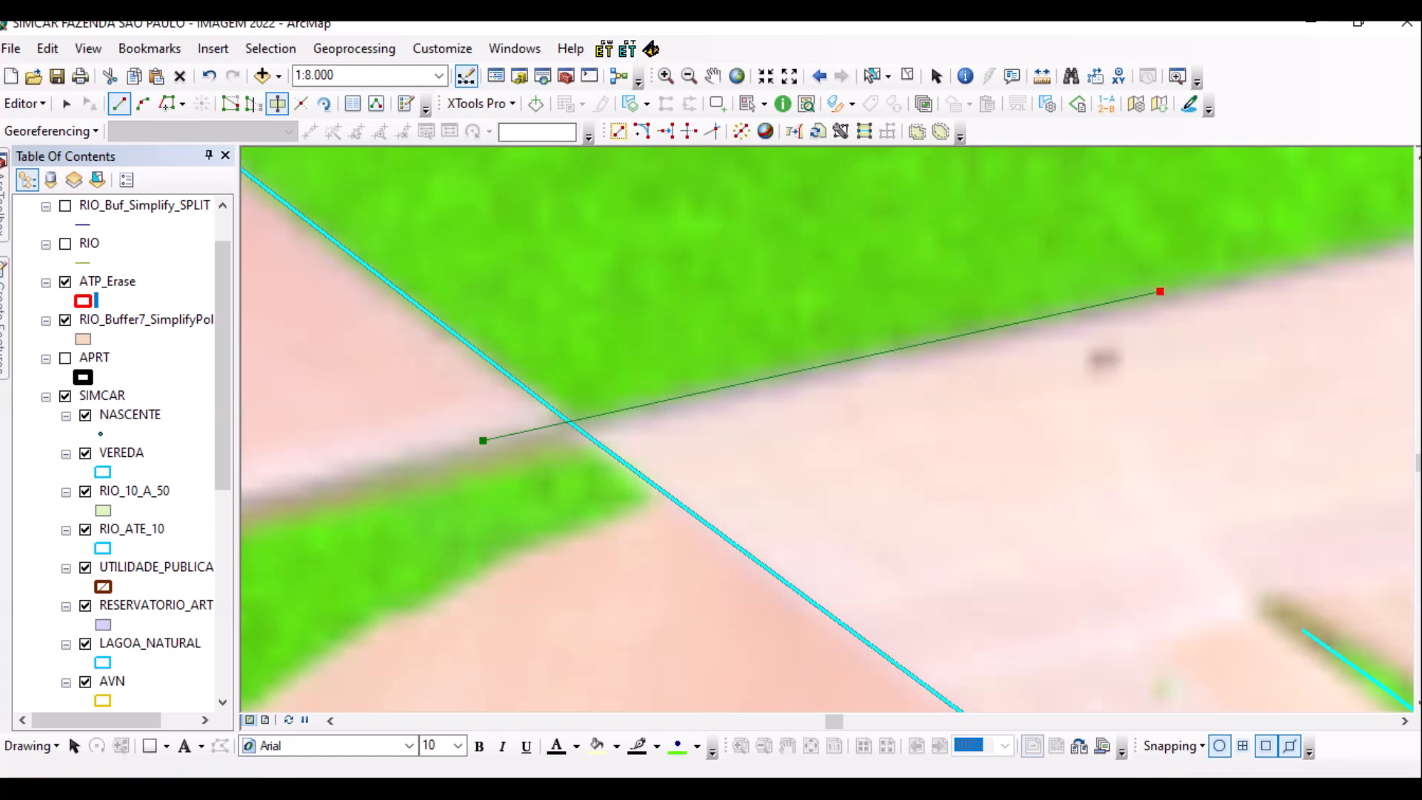
key(Right)
key(Up)
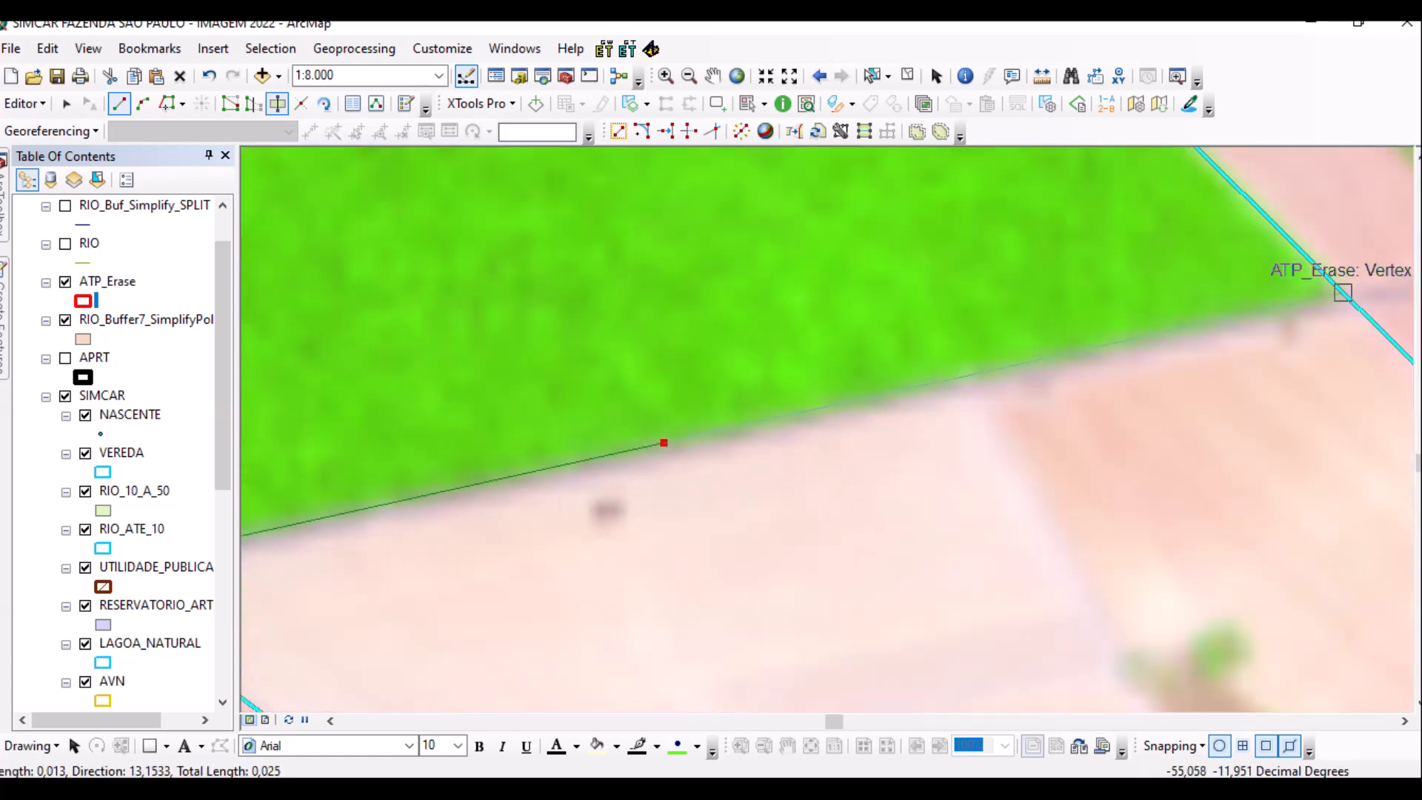
click(1095, 350)
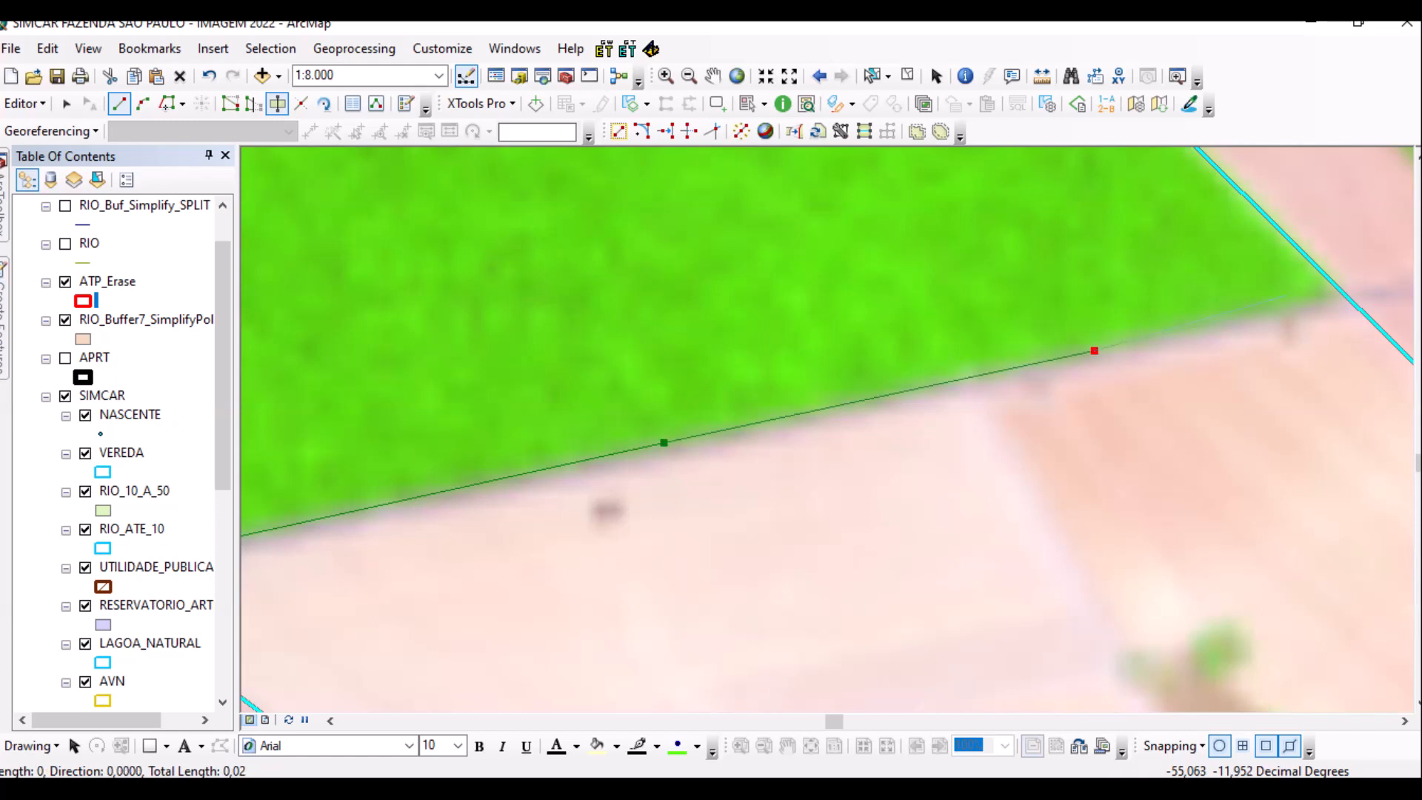
key(Right)
key(Up)
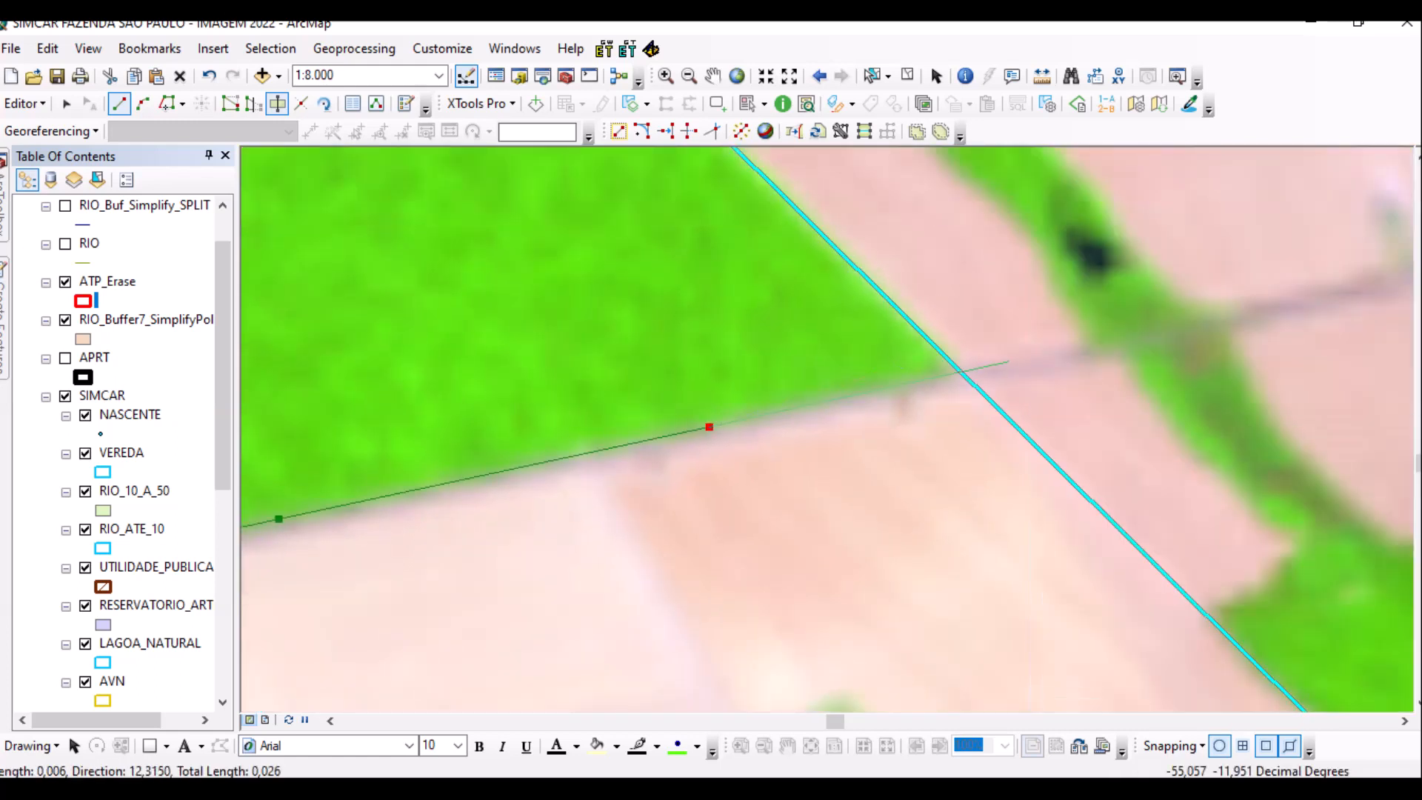
double_click(1011, 361)
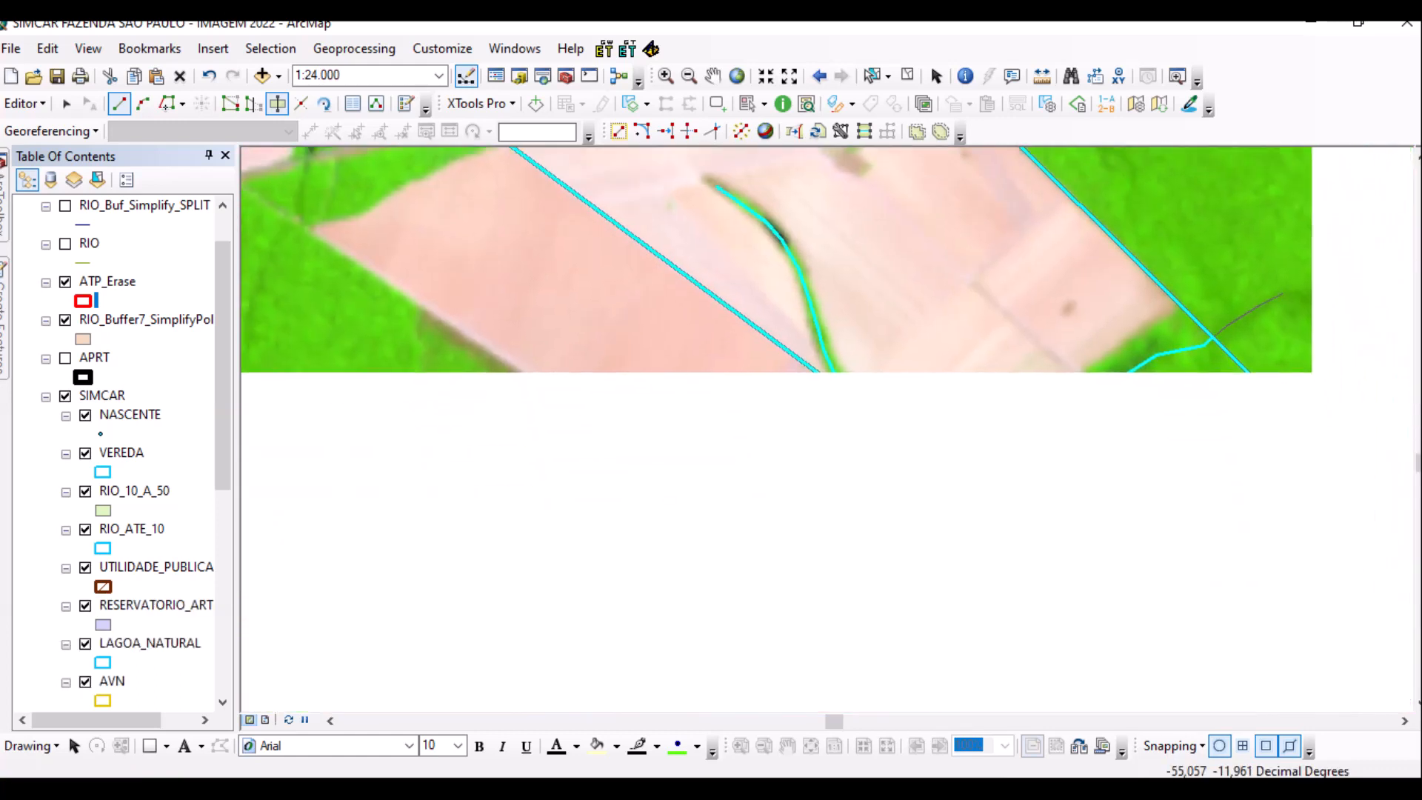
Start a new cut line at the field corner and trace along the field's lower edge.
scroll(824, 409, up, 2)
scroll(827, 412, up, 2)
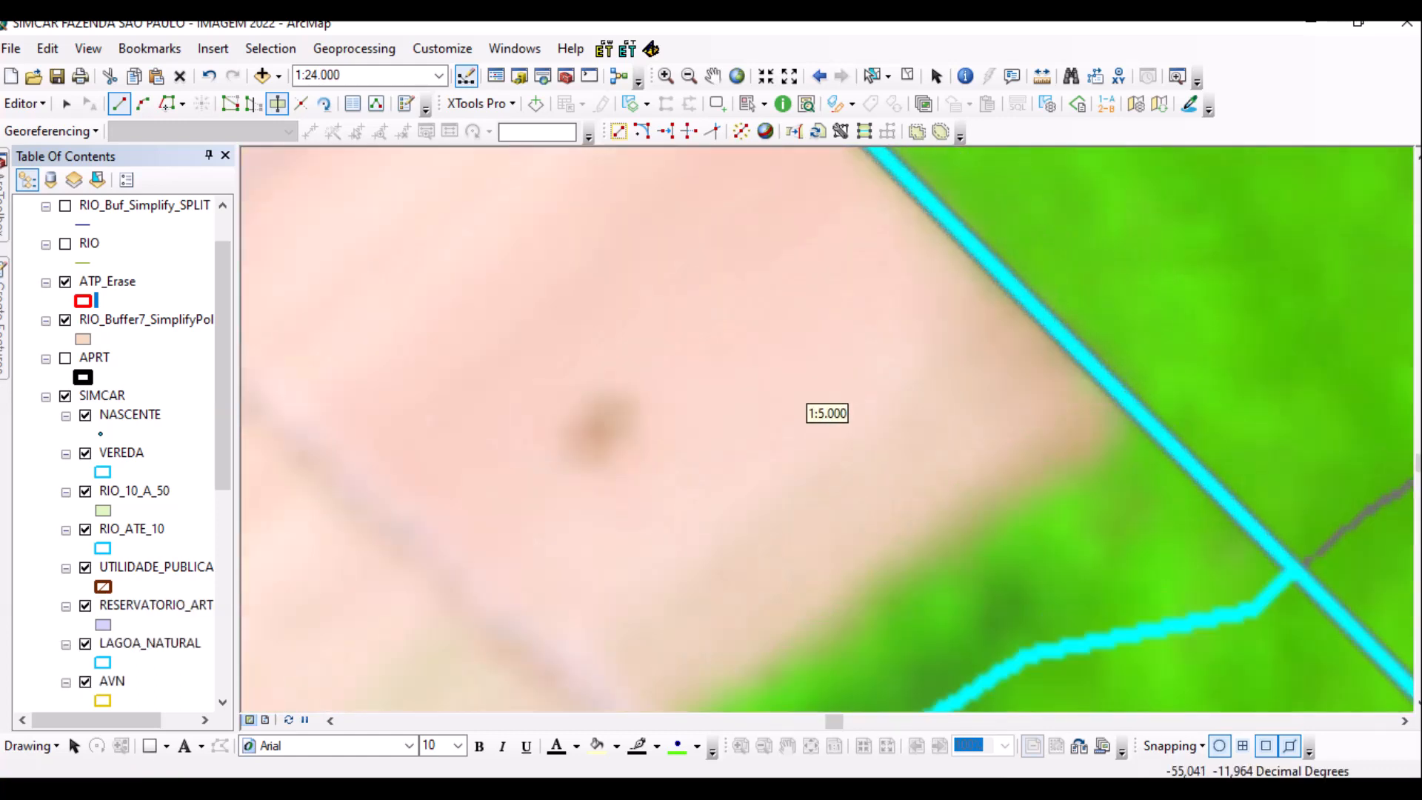
click(1160, 360)
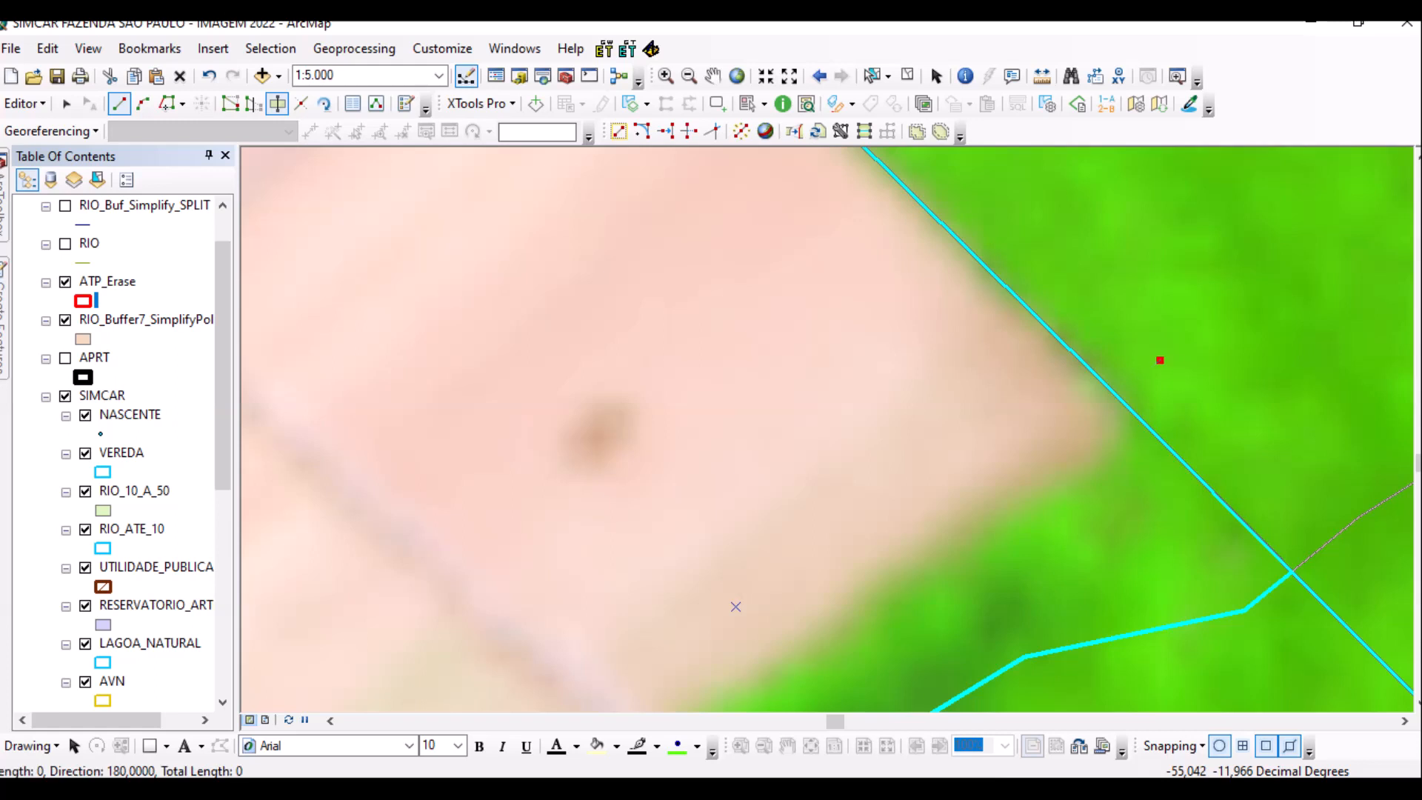
click(1106, 441)
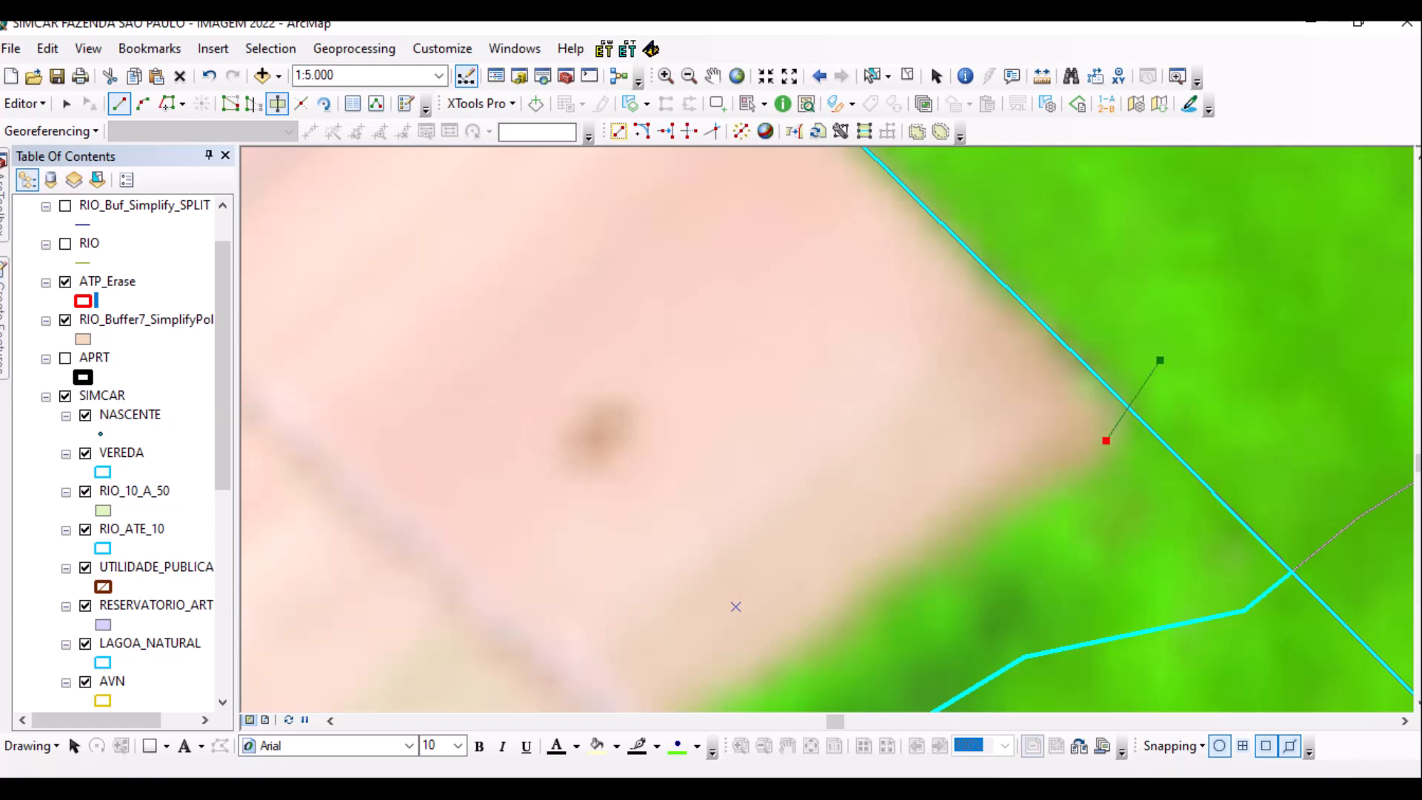
click(1016, 492)
drag(1015, 492, 1178, 240)
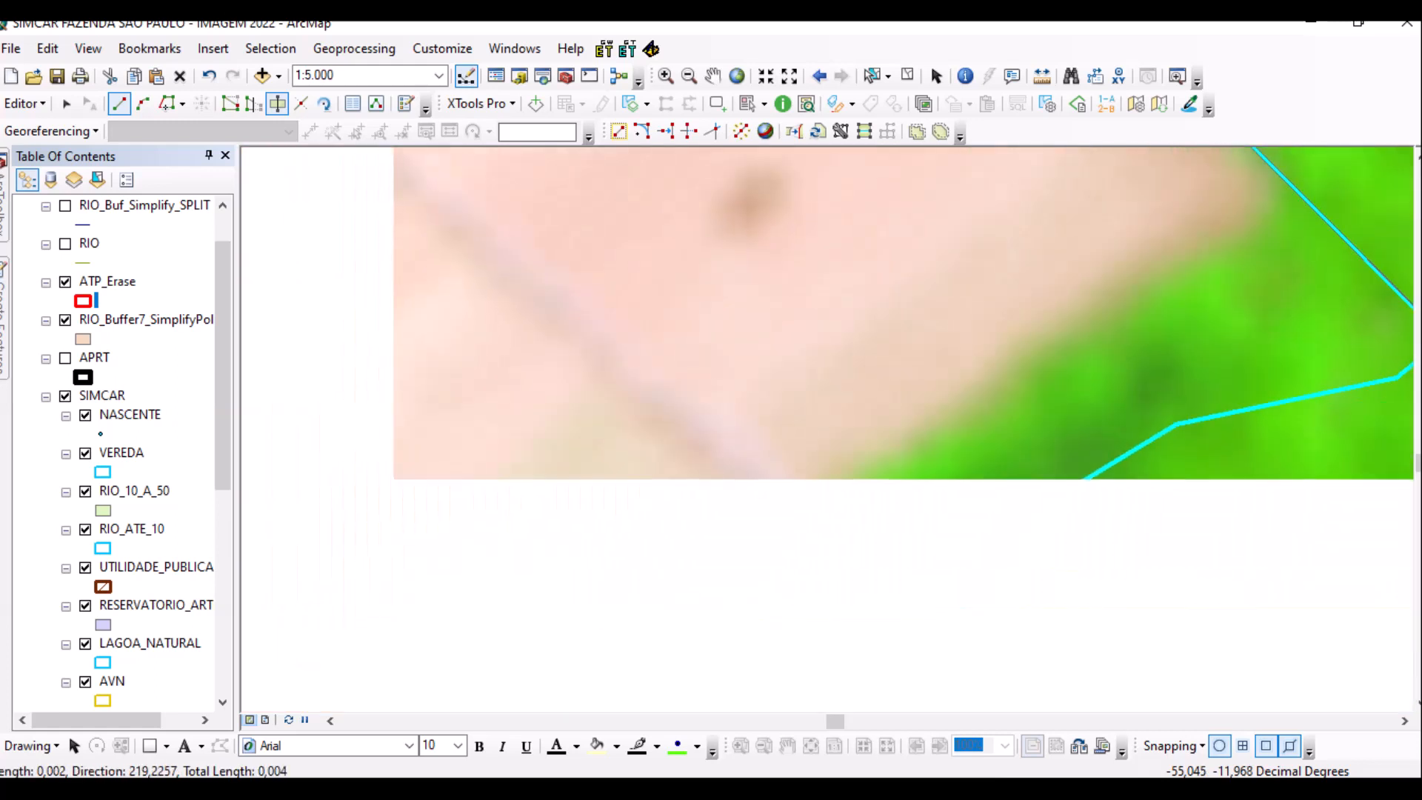
click(964, 403)
click(837, 480)
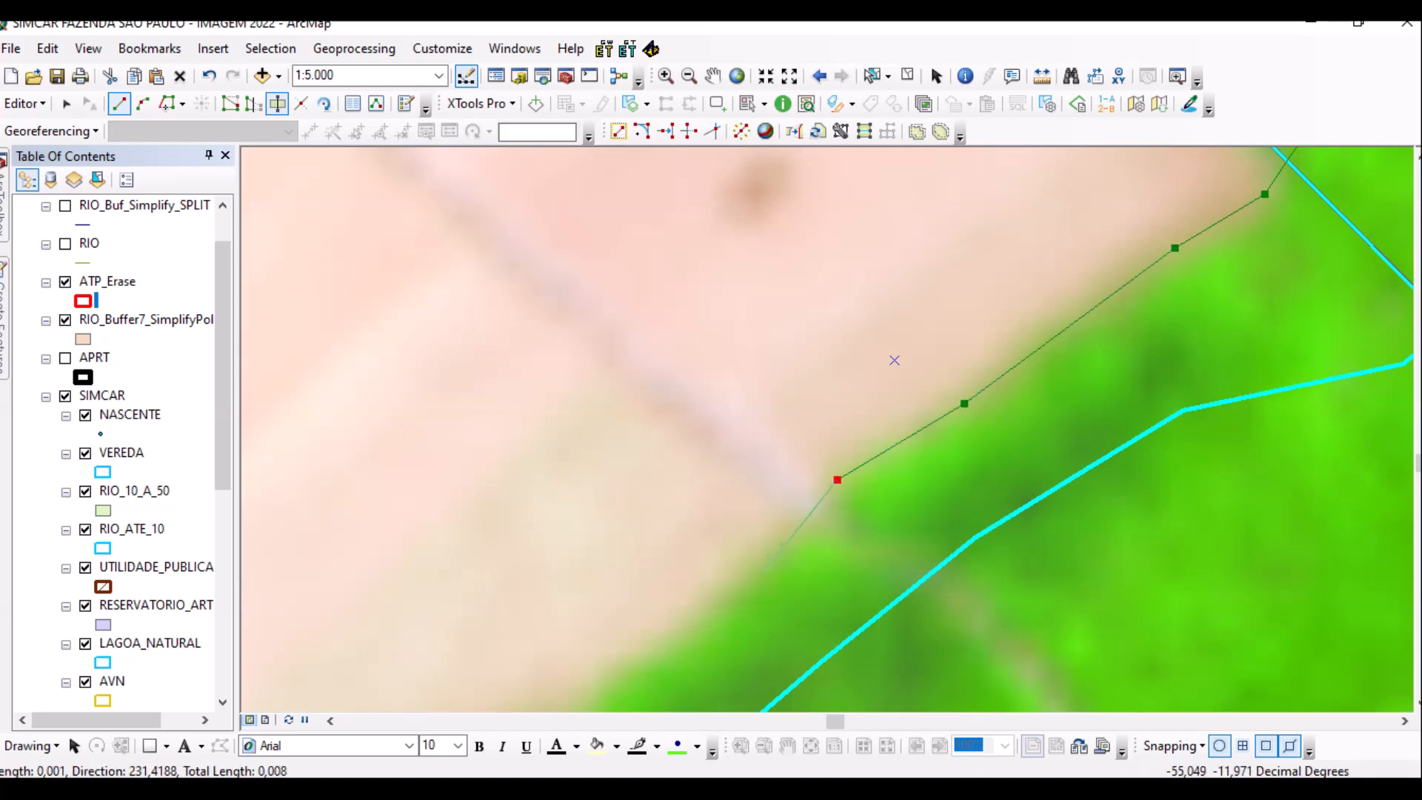
Continue the line down-left along the vegetation edge to the ATP_Erase boundary.
scroll(663, 488, up, 1)
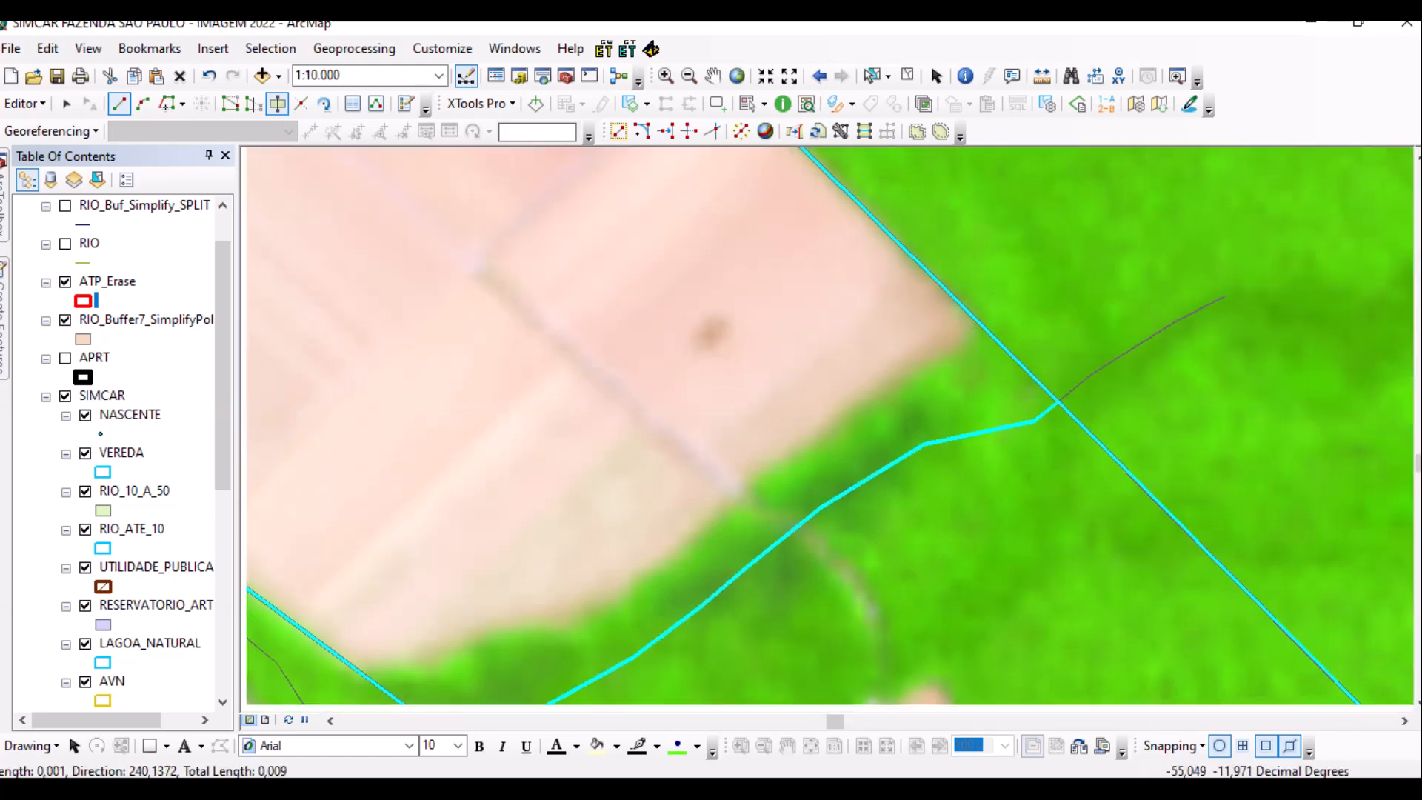
drag(783, 418, 901, 258)
click(786, 405)
click(742, 439)
click(708, 465)
click(681, 469)
click(652, 466)
click(618, 477)
click(574, 500)
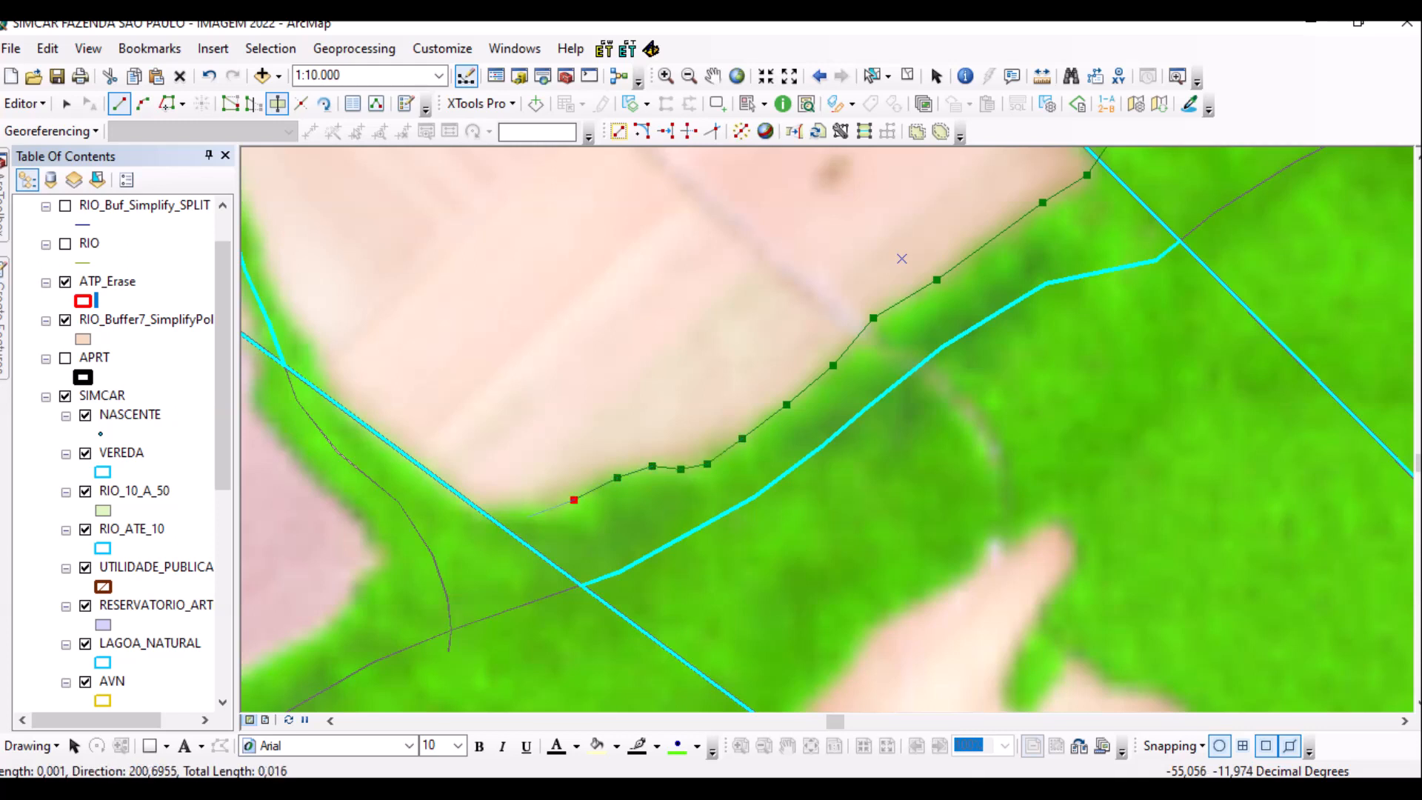
click(519, 513)
click(437, 513)
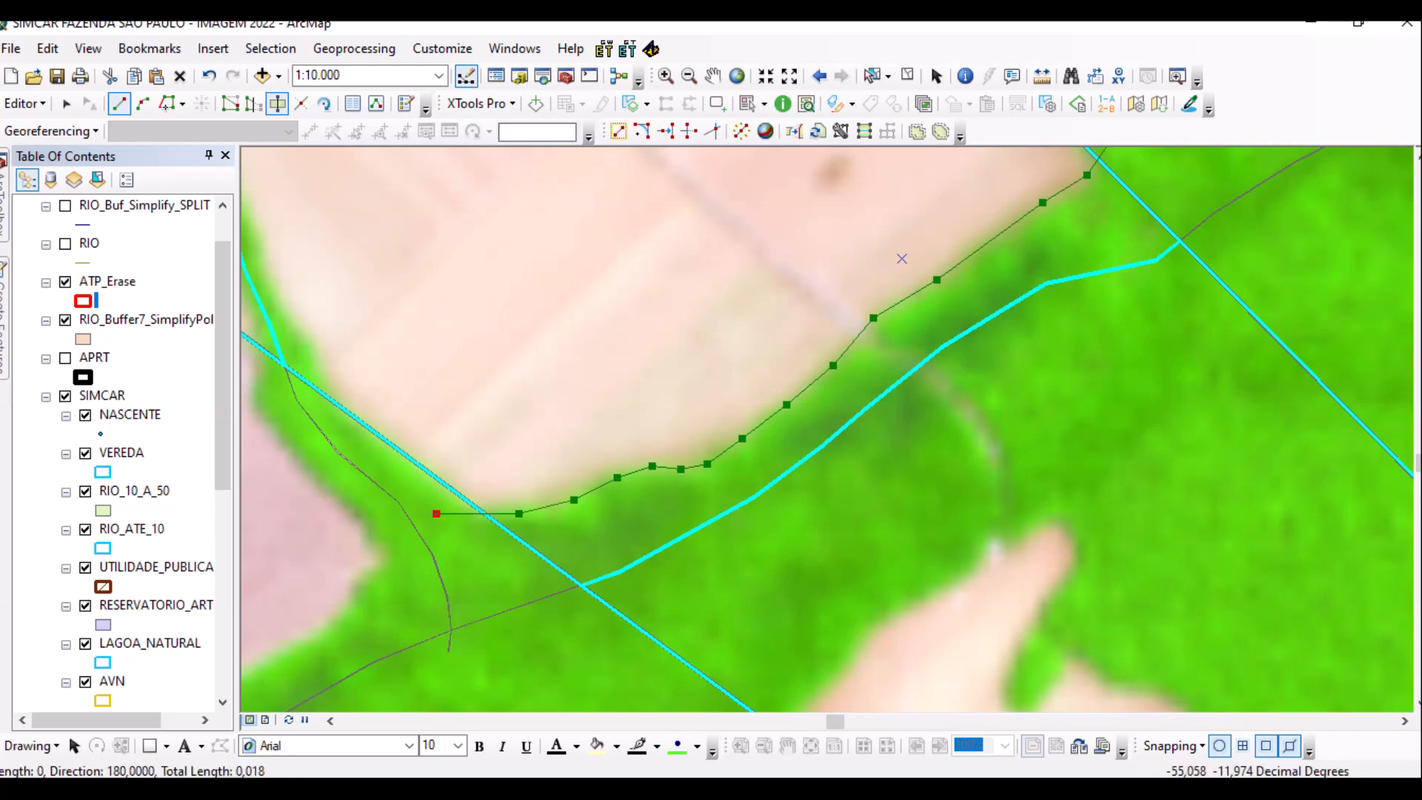
click(366, 451)
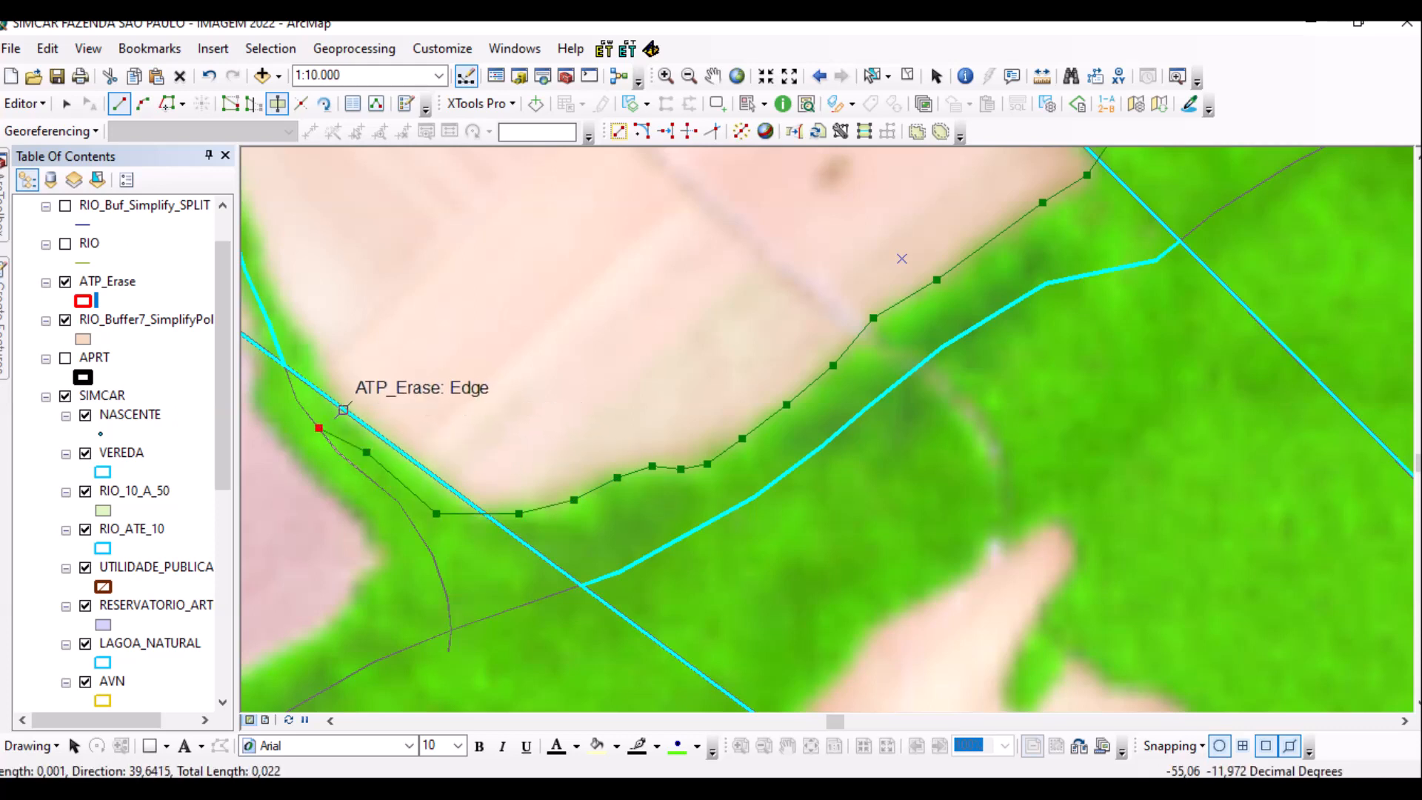
scroll(348, 392, down, 3)
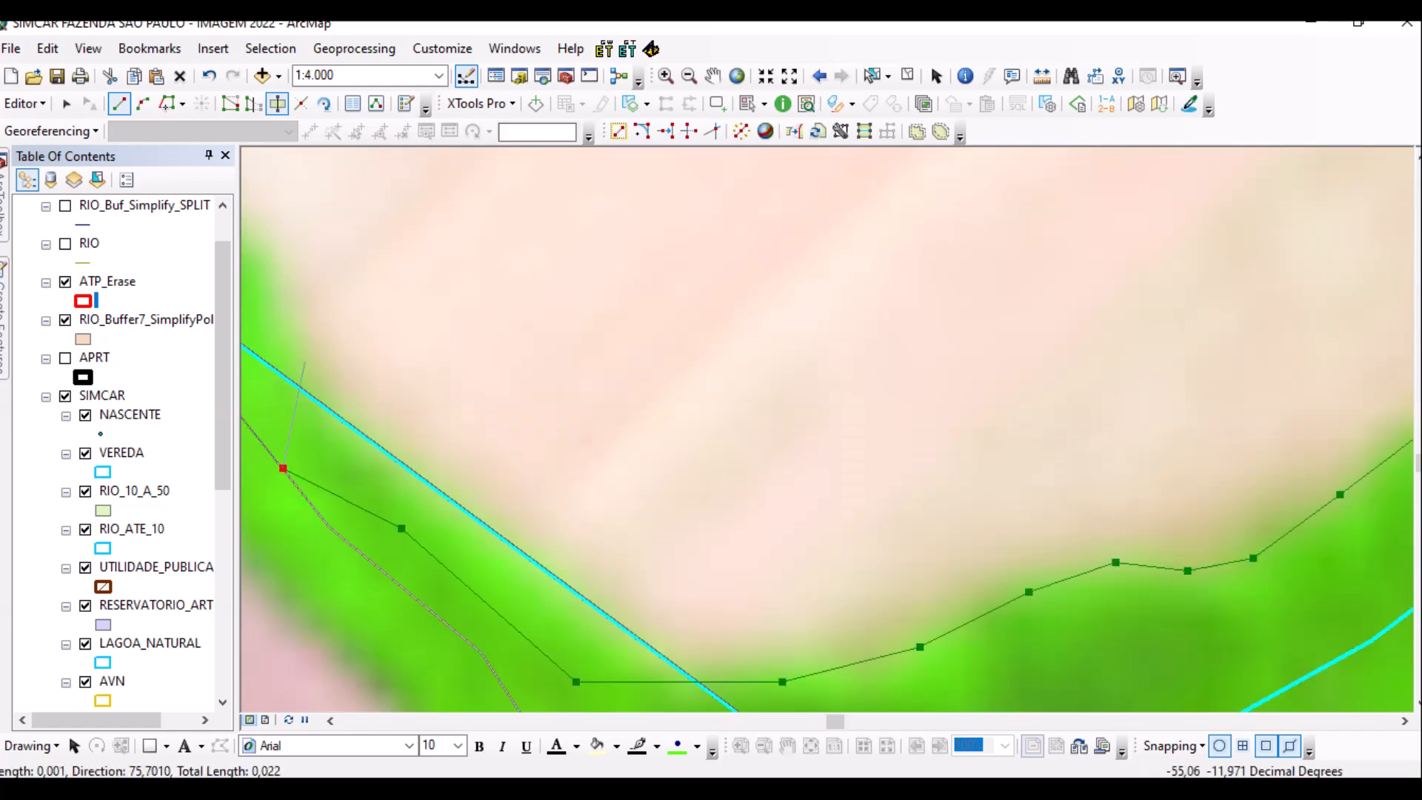
Trace vertices up the near side of the narrow vegetated stream channel.
click(299, 355)
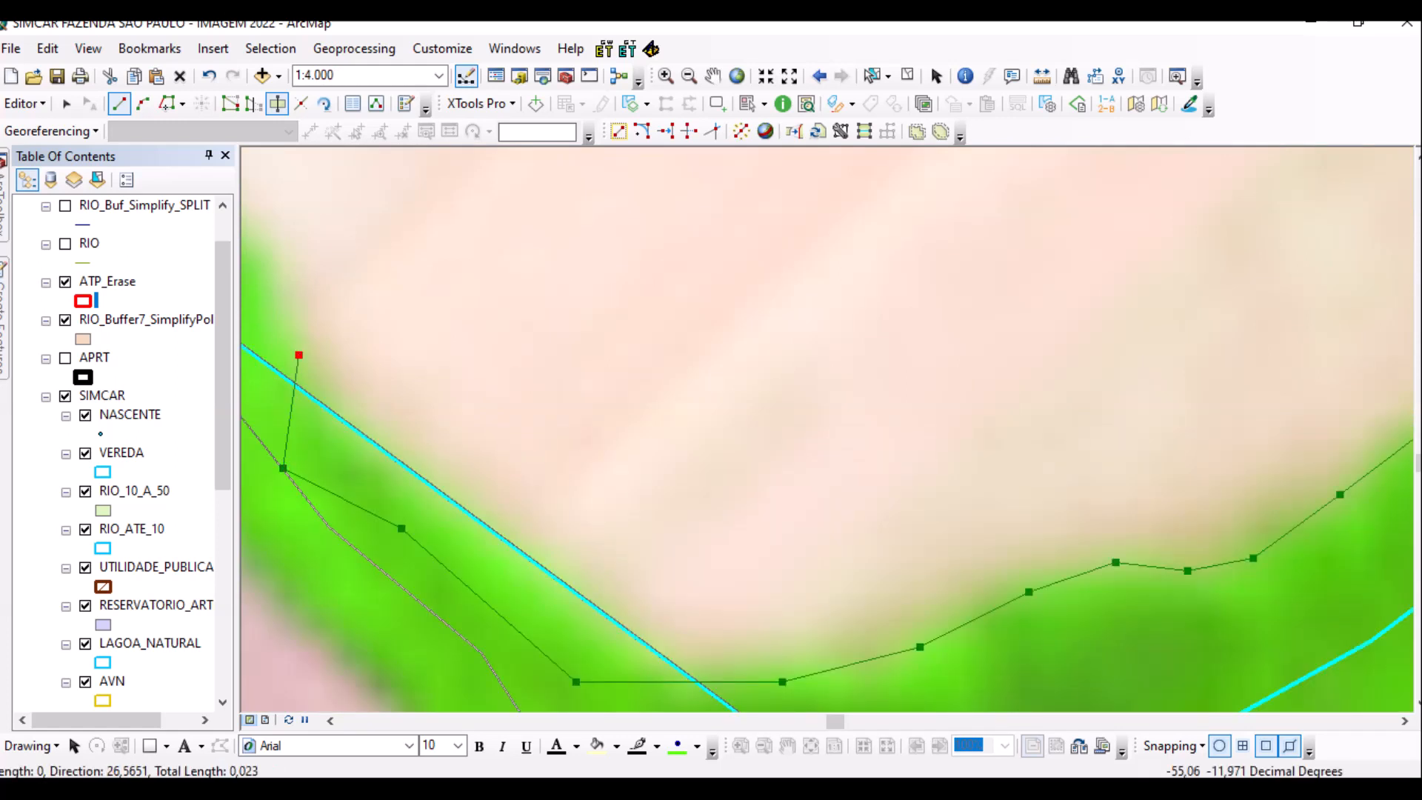
drag(293, 270, 374, 530)
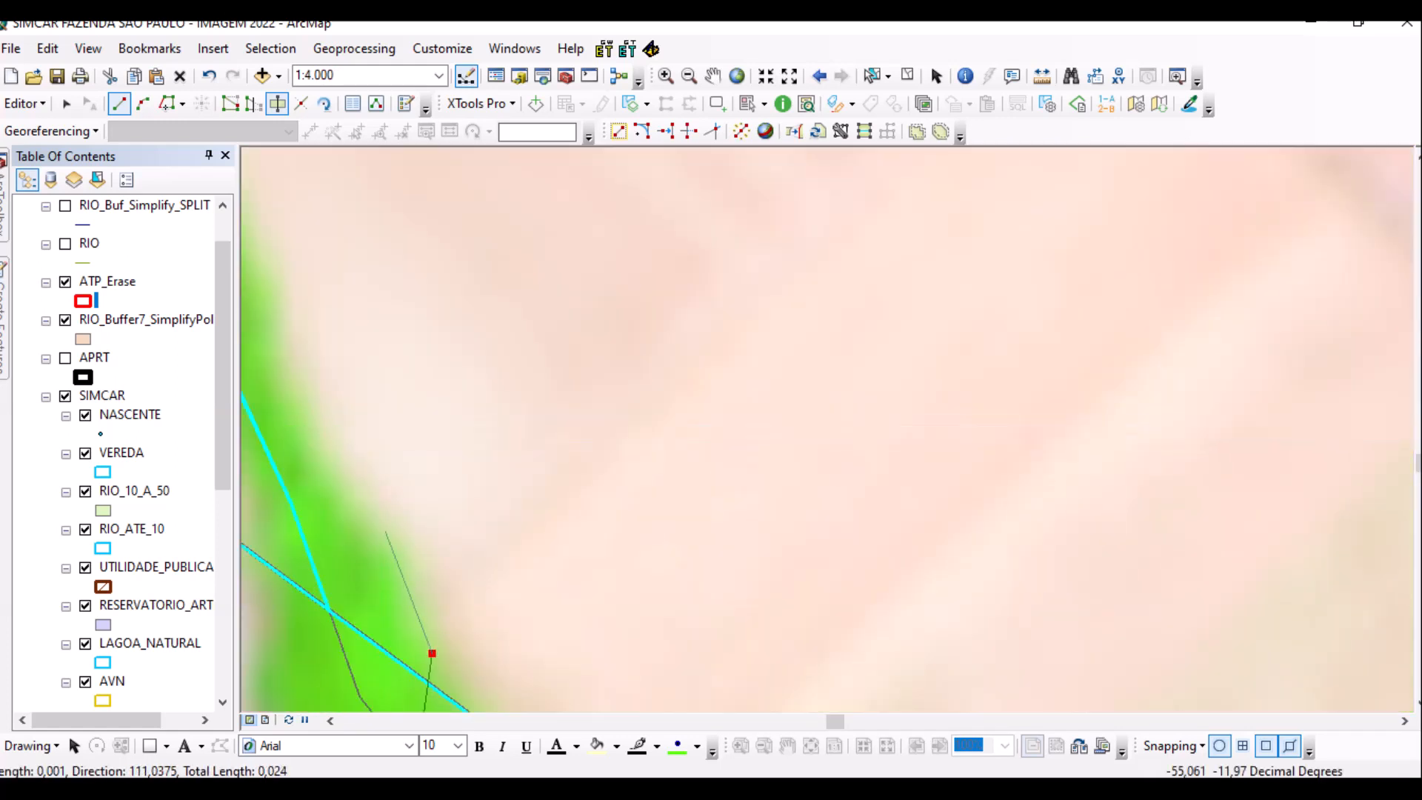
click(371, 521)
click(320, 471)
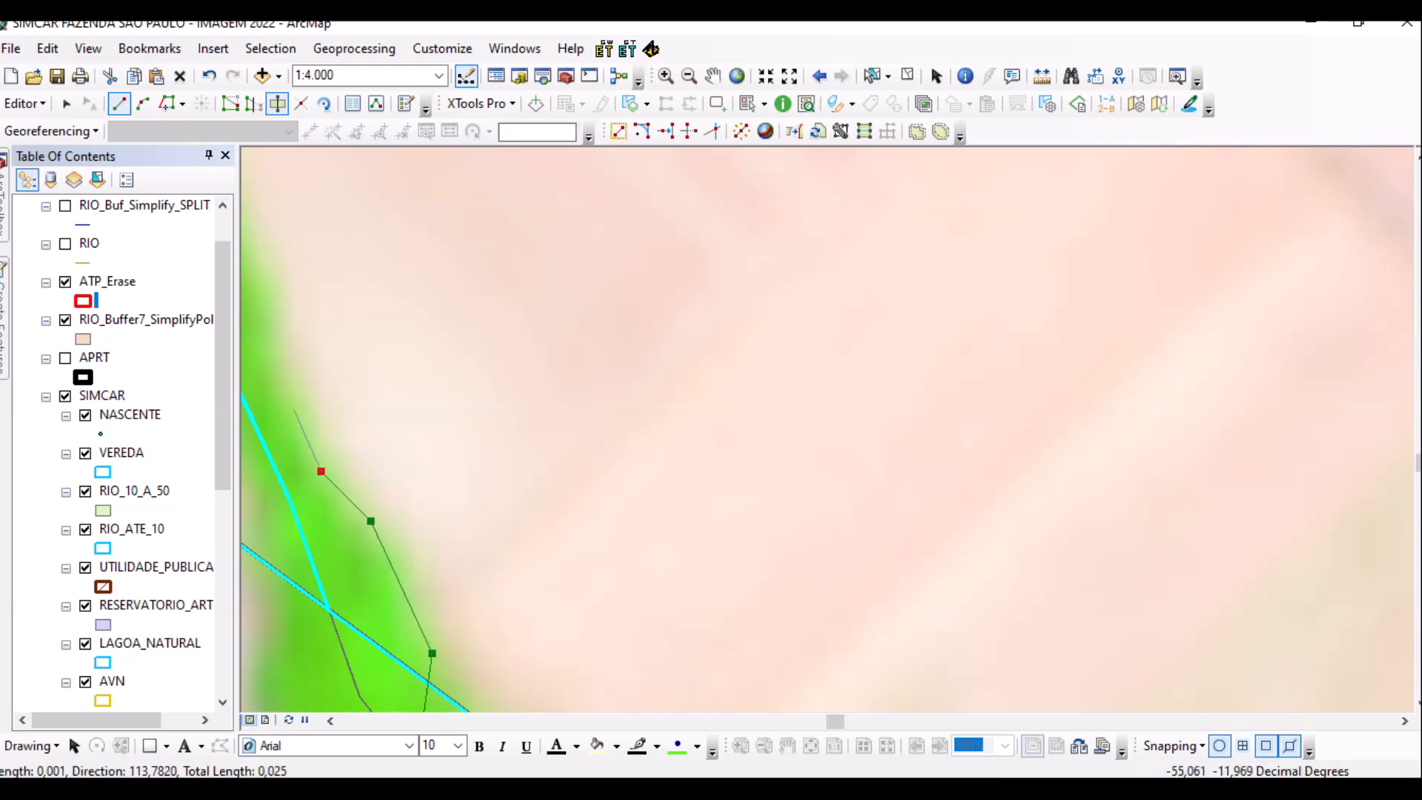
click(280, 399)
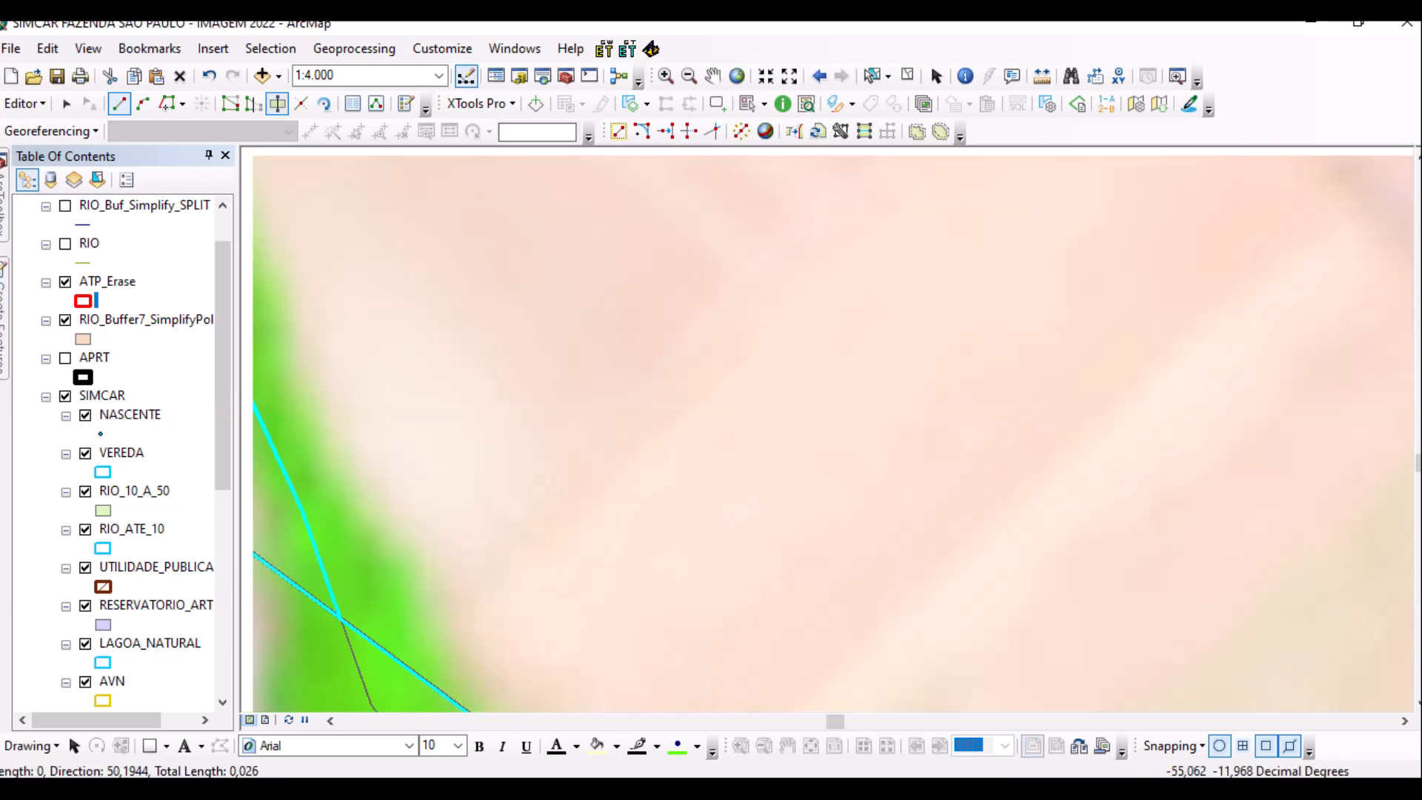
drag(280, 399, 603, 632)
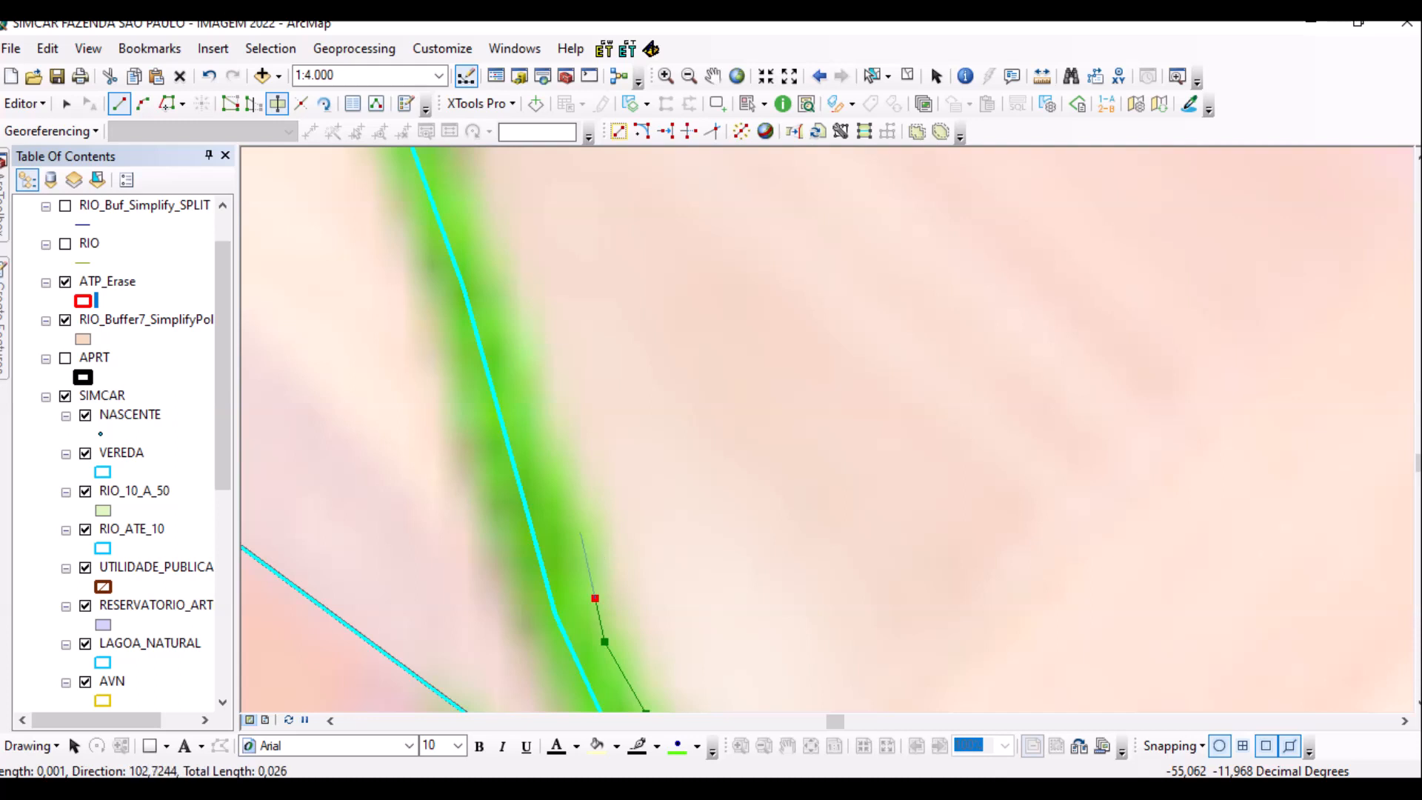
click(590, 529)
click(551, 458)
click(530, 398)
click(517, 322)
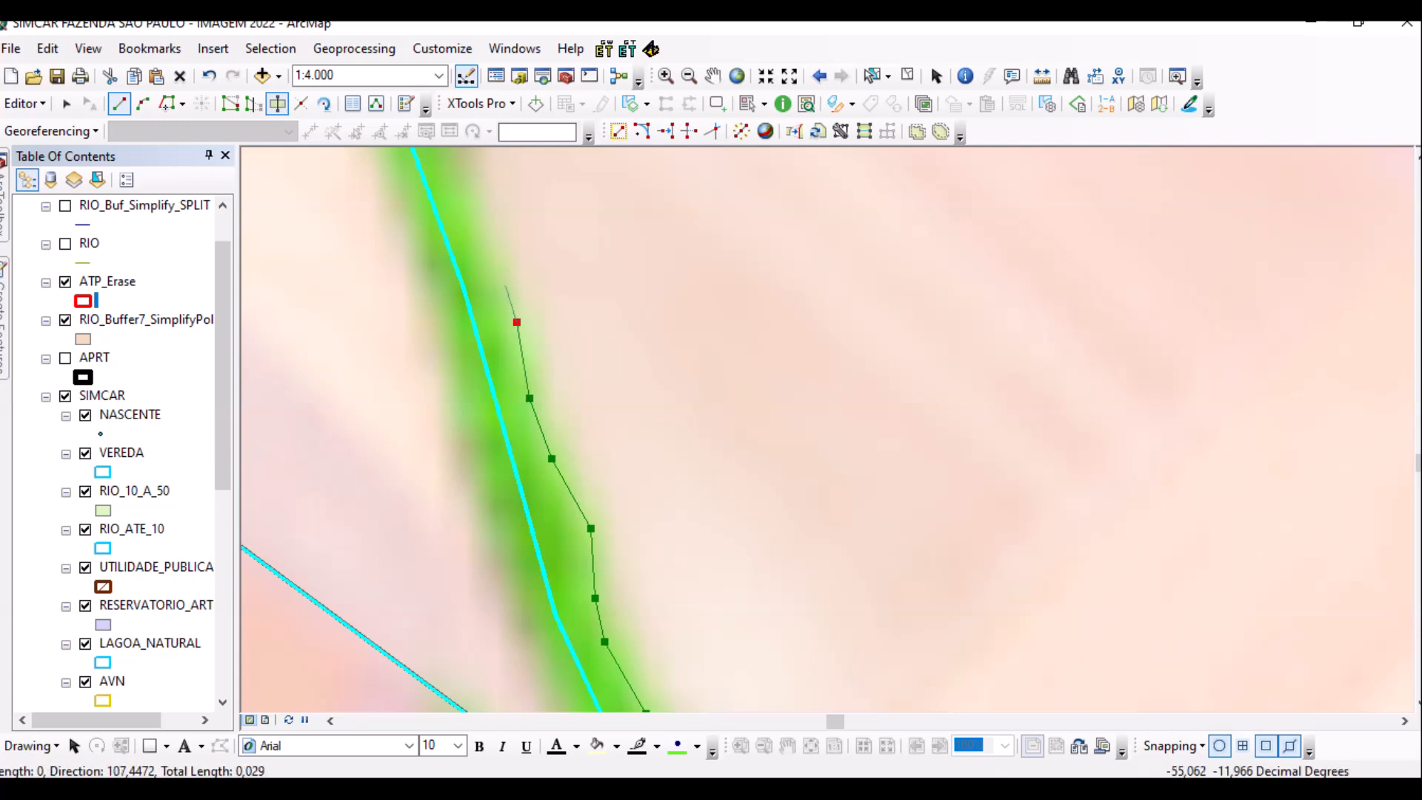
Continue up to the channel's tip and round it onto the opposite bank.
drag(504, 287, 550, 640)
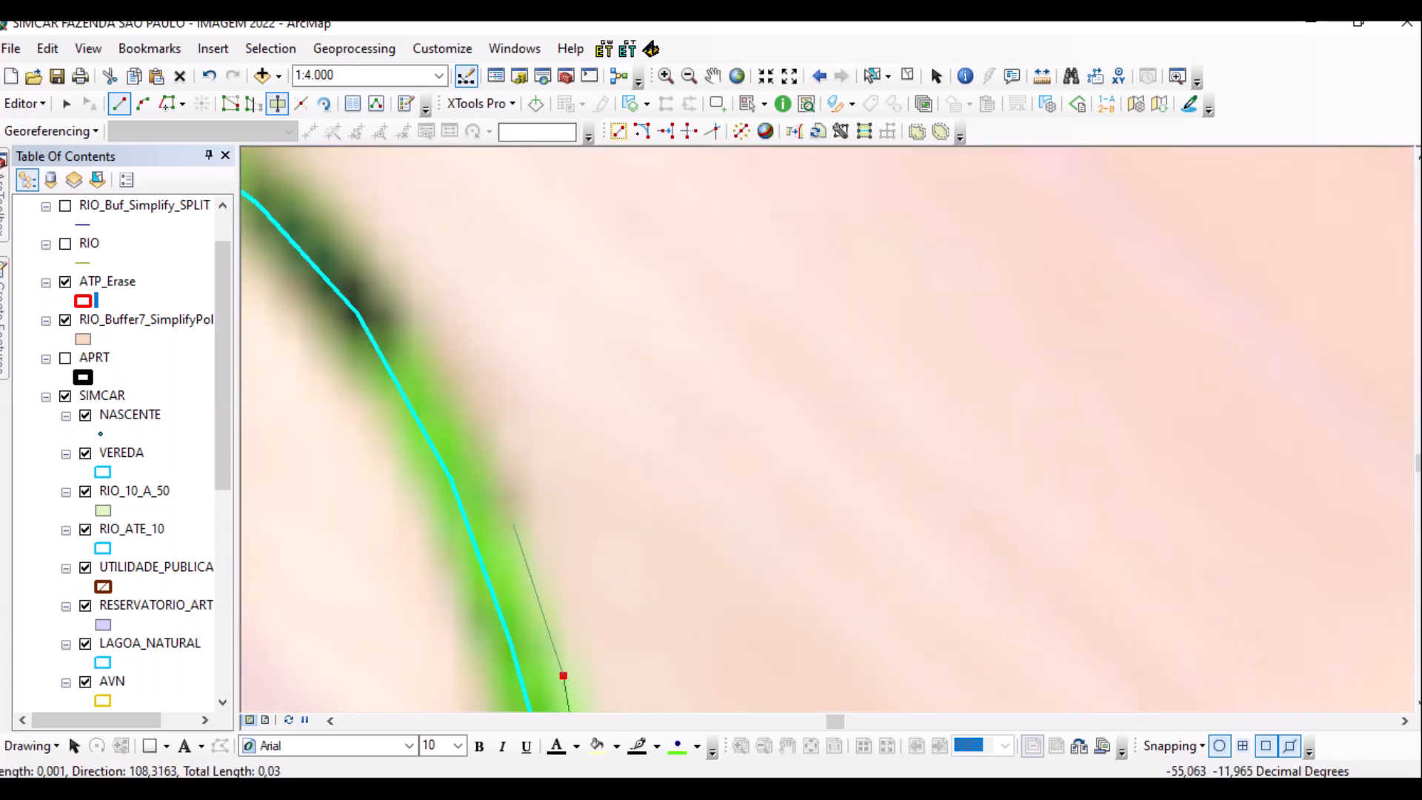
click(503, 518)
click(449, 401)
click(392, 312)
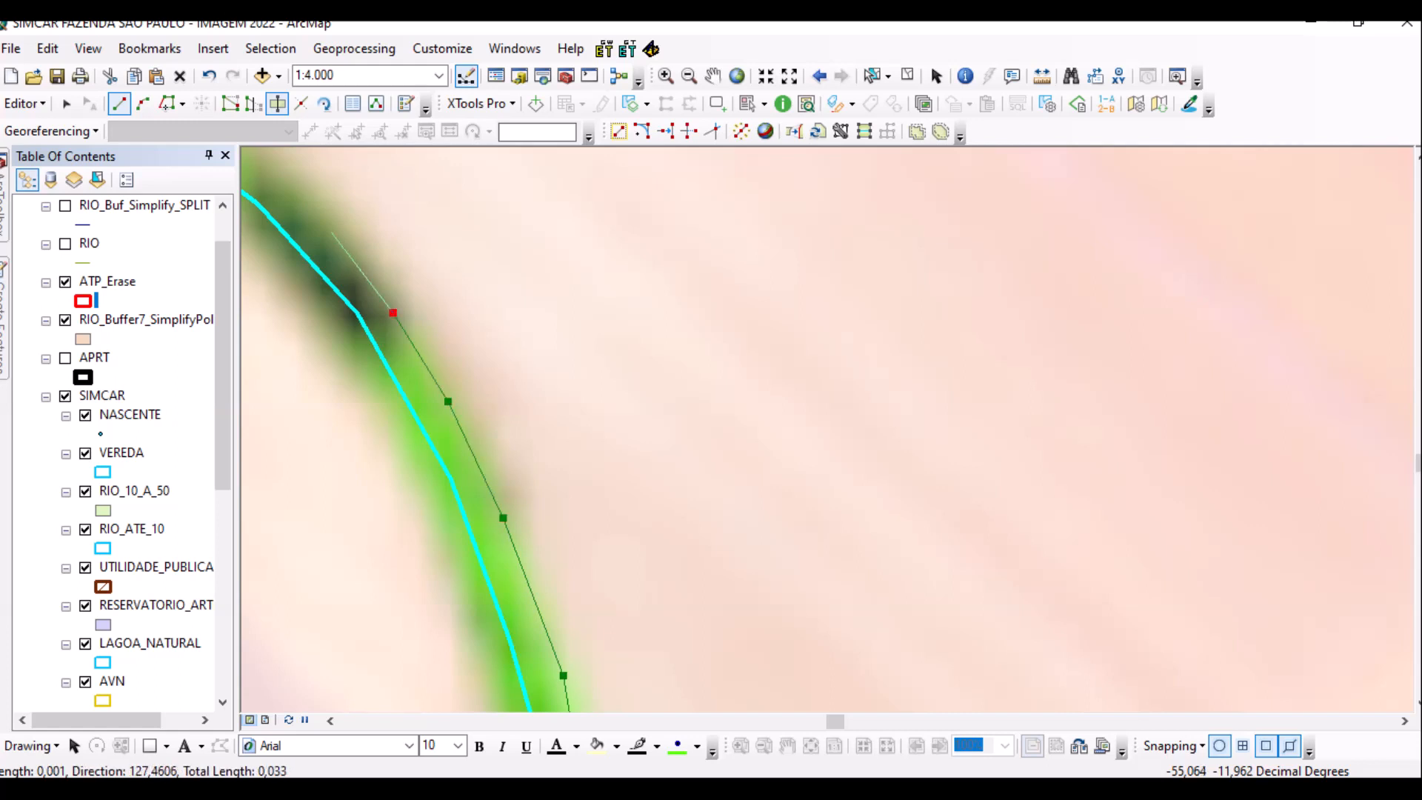
drag(511, 392, 737, 640)
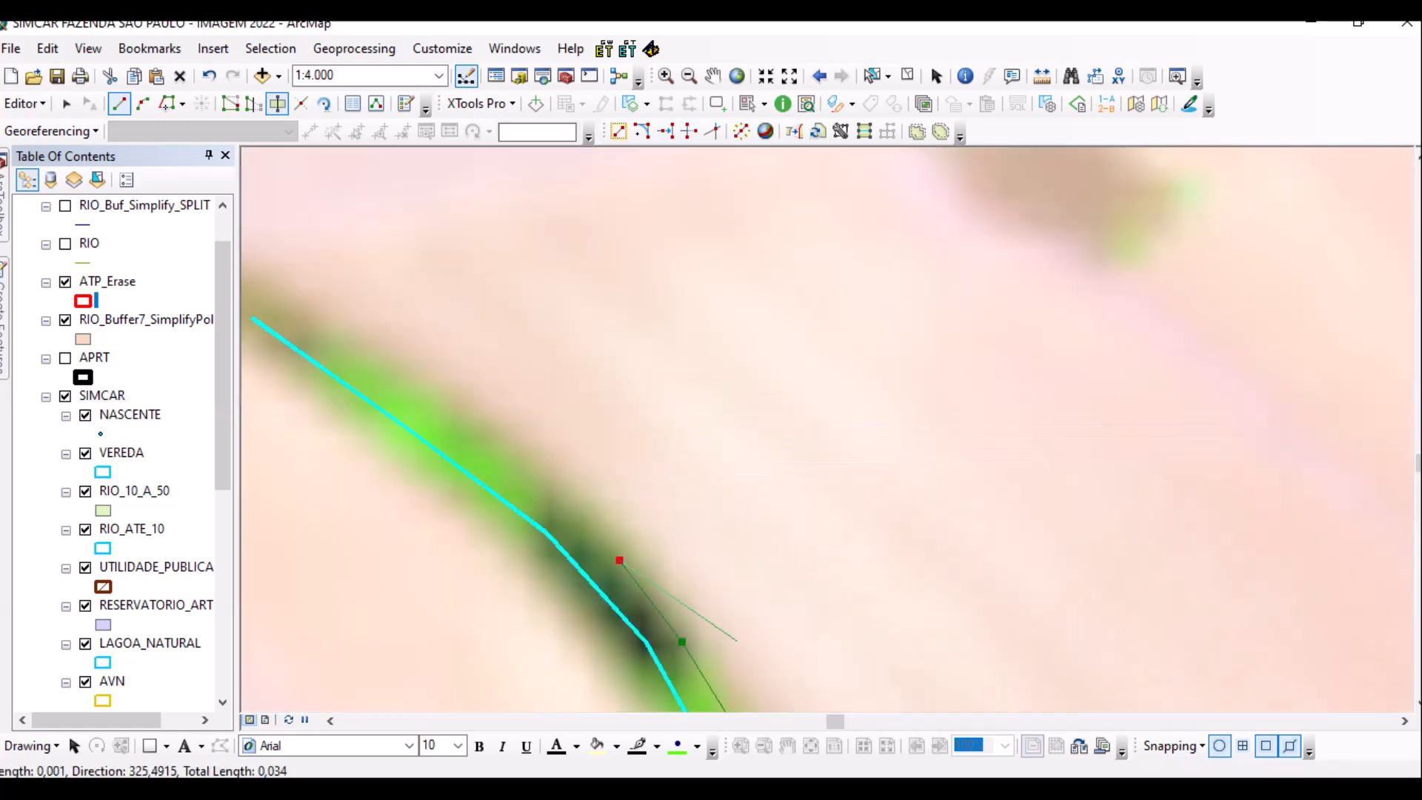
click(541, 484)
click(394, 361)
click(335, 331)
click(308, 374)
click(391, 443)
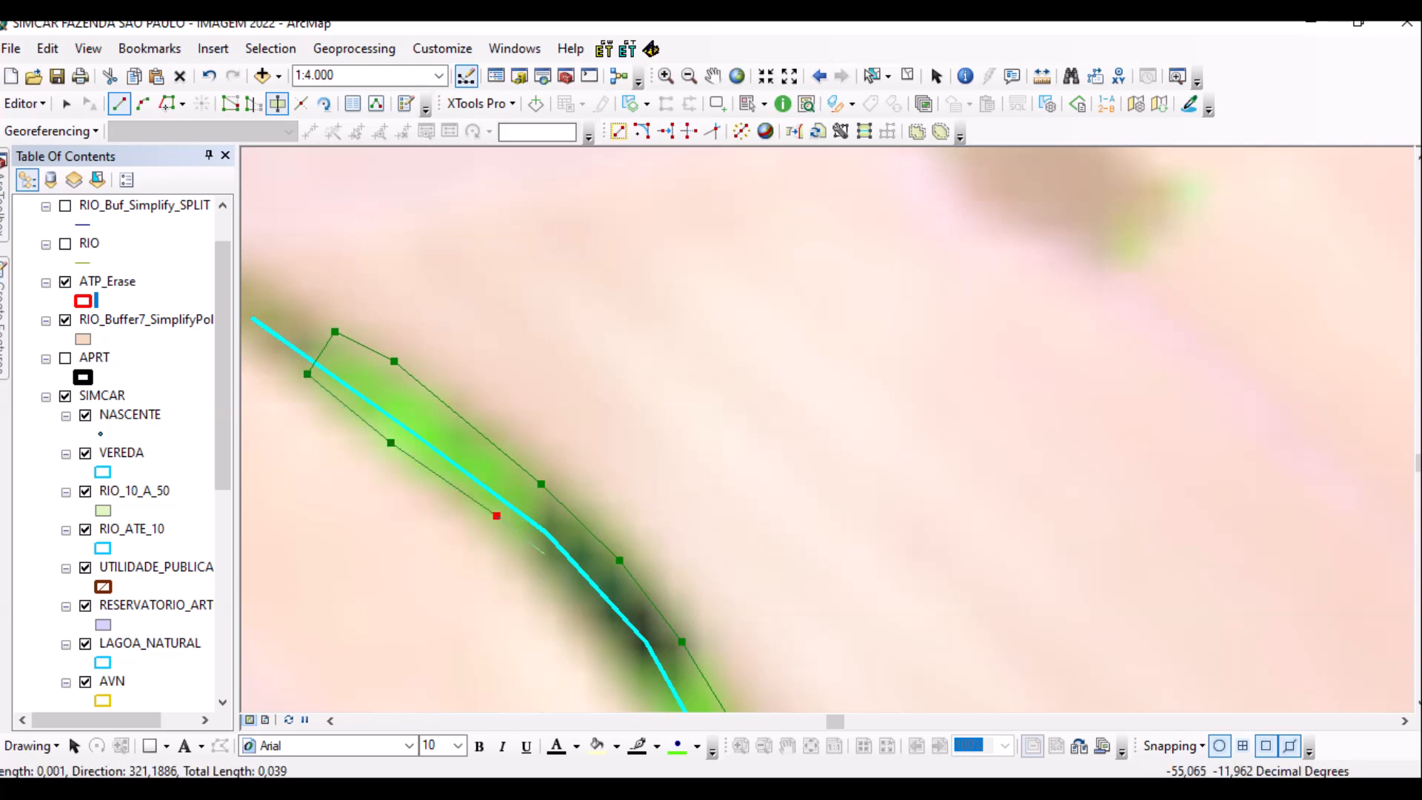
Trace back down the stream's other bank.
drag(667, 592, 611, 346)
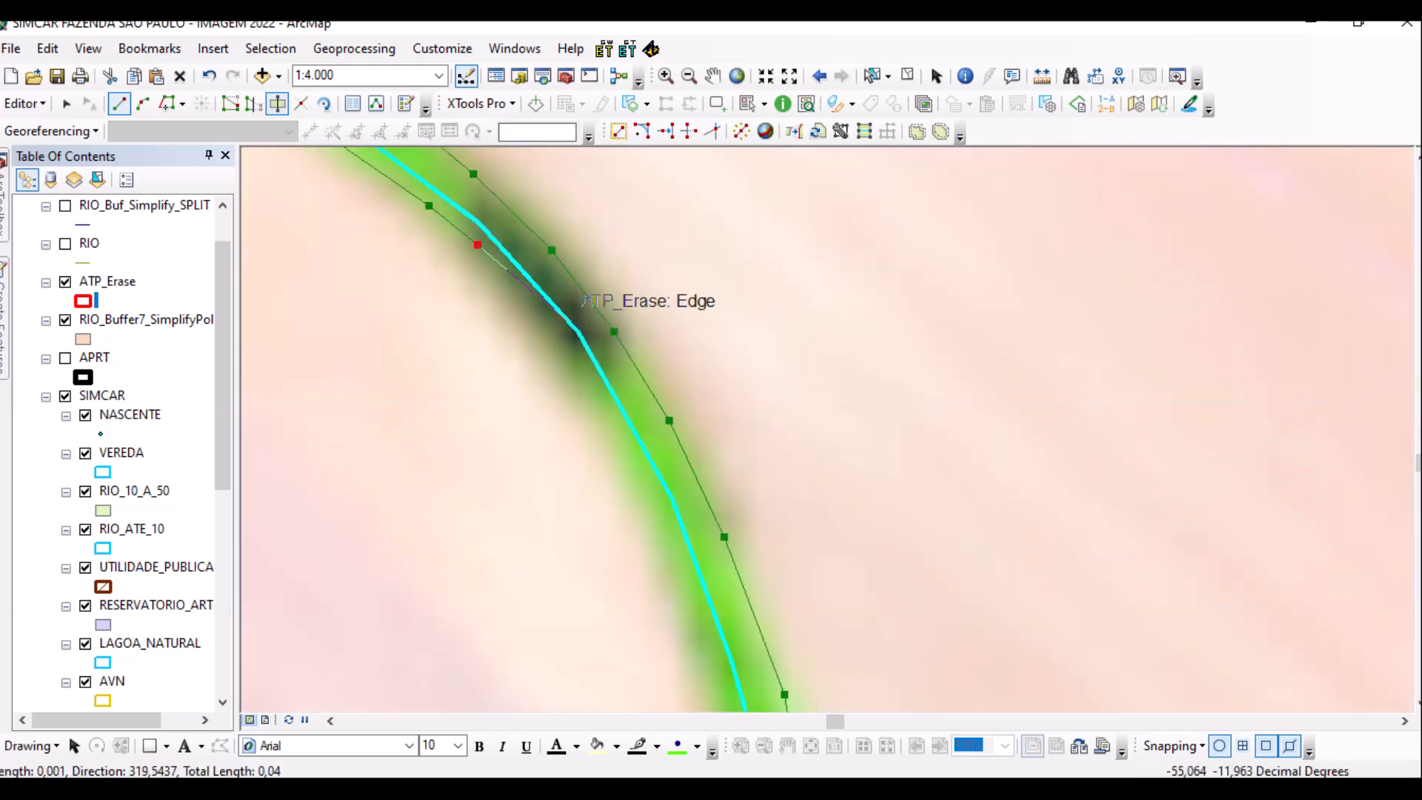
click(562, 339)
click(582, 383)
click(617, 443)
click(642, 496)
drag(660, 573, 611, 368)
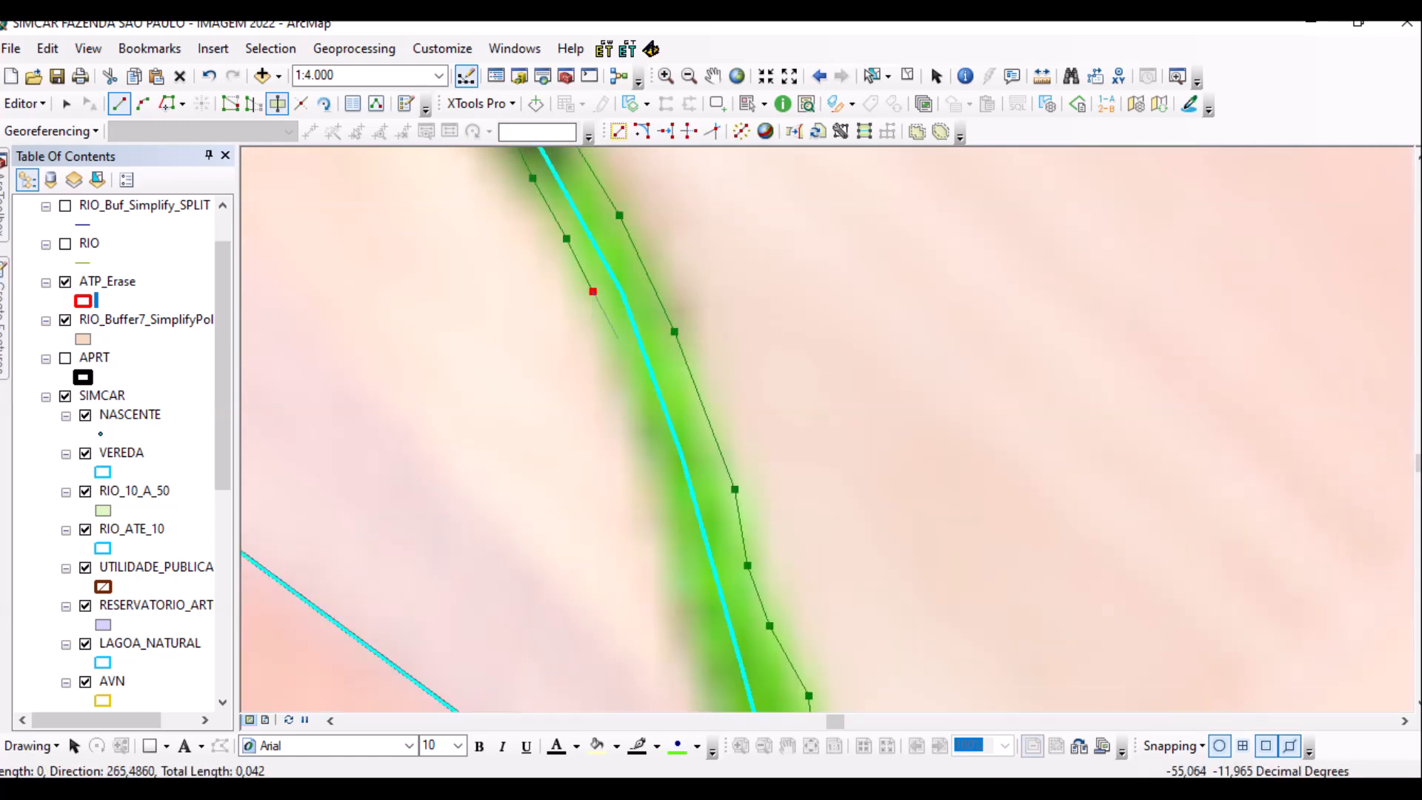
click(621, 362)
click(647, 432)
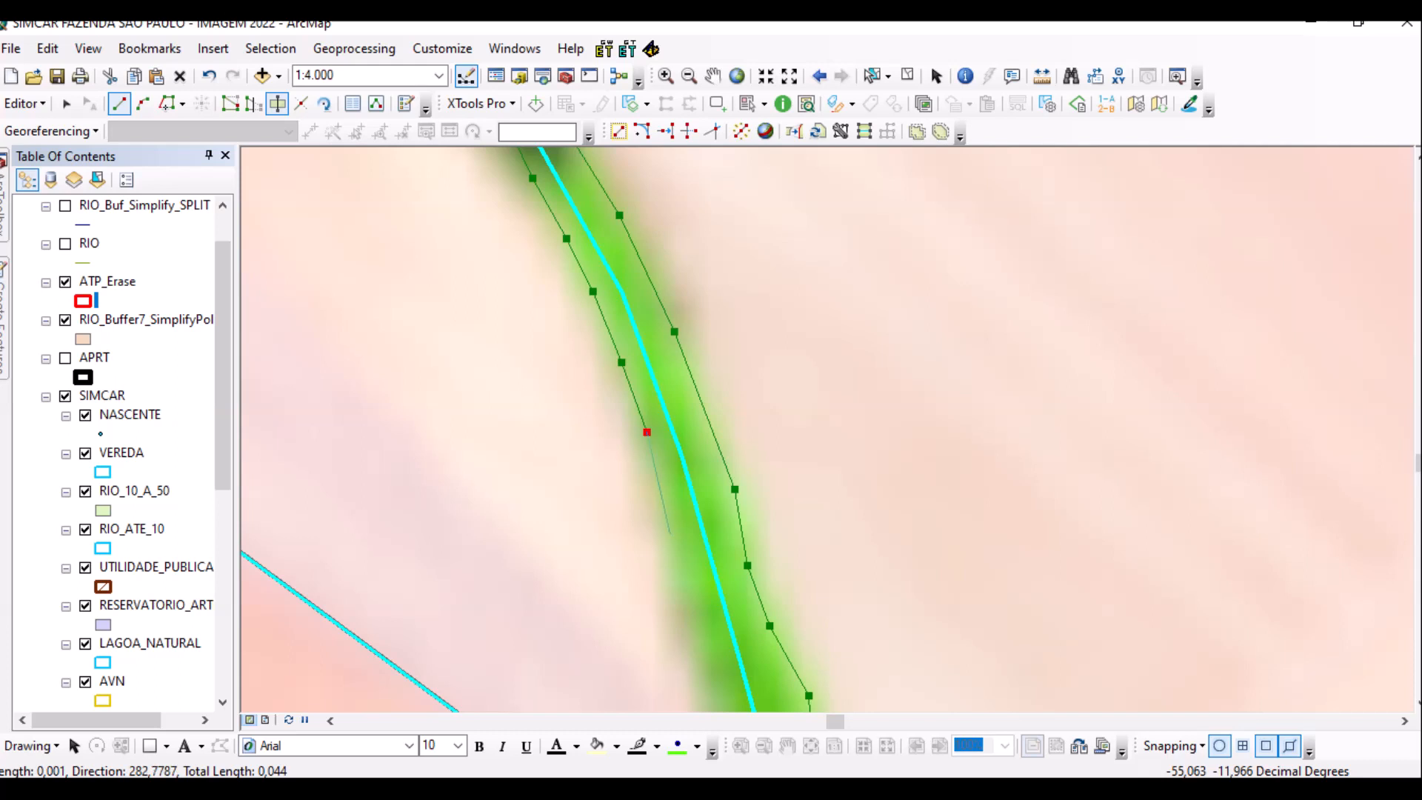
Trace the lower bank to the start, complete the cut with a double-click, and zoom out.
drag(670, 531, 609, 324)
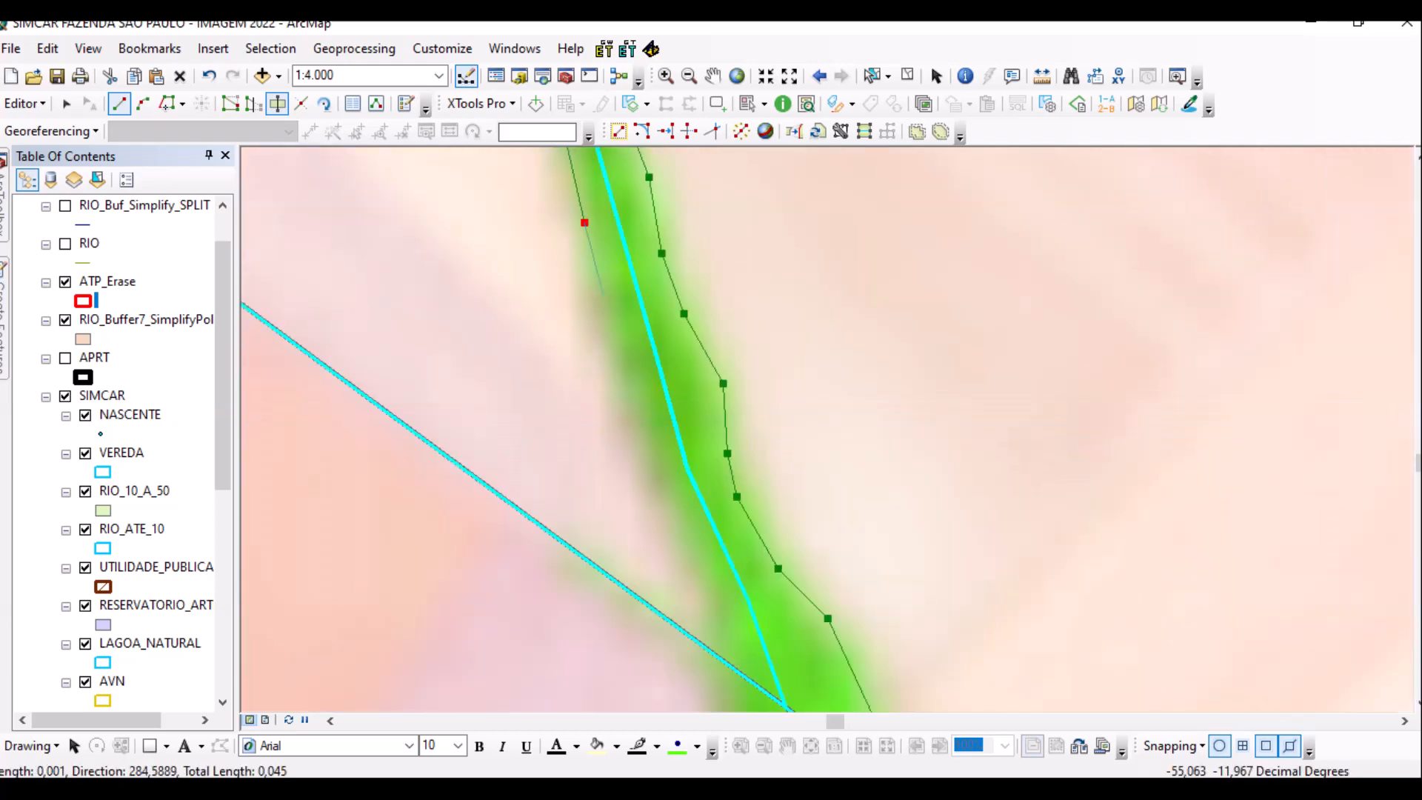
click(598, 295)
click(632, 393)
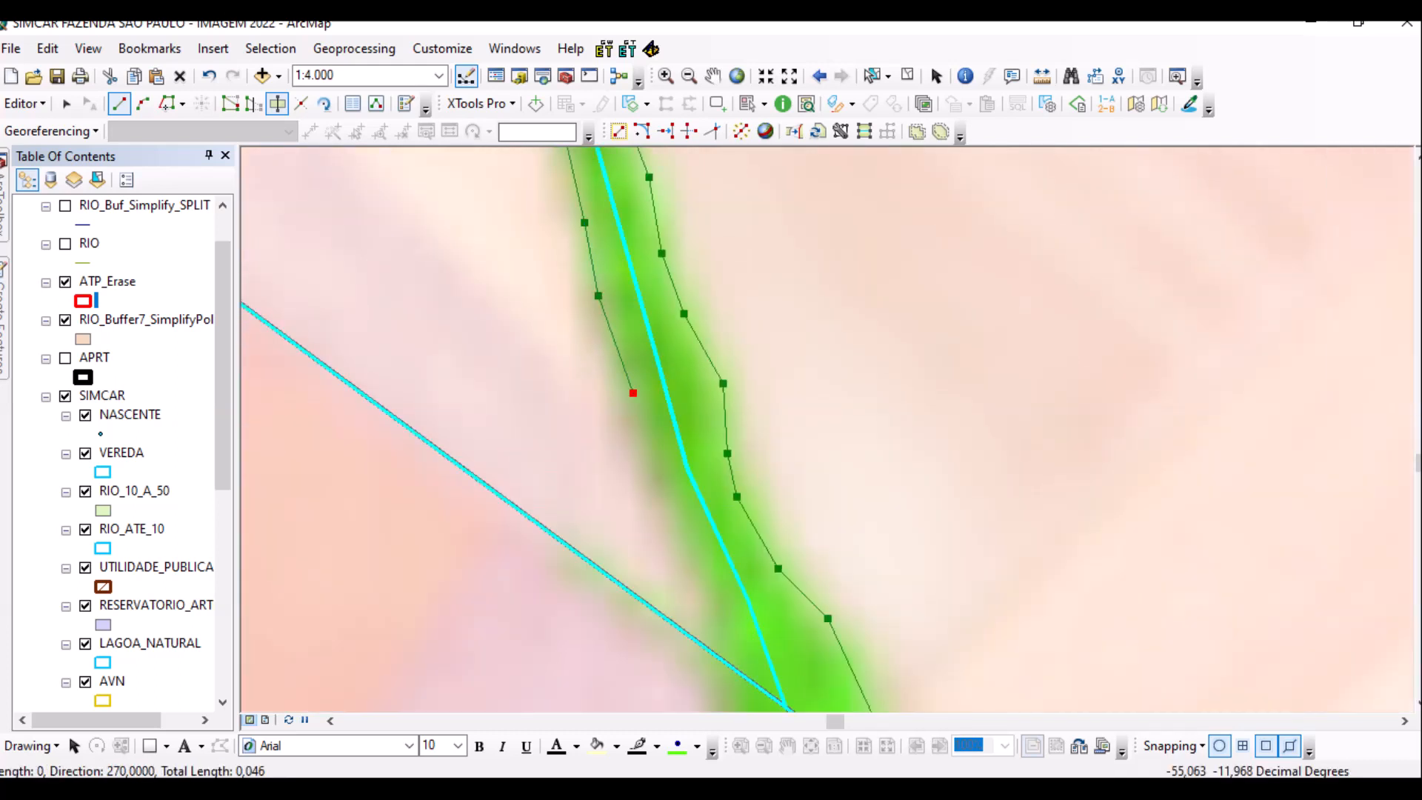
click(661, 475)
click(685, 536)
click(711, 594)
drag(712, 596, 629, 323)
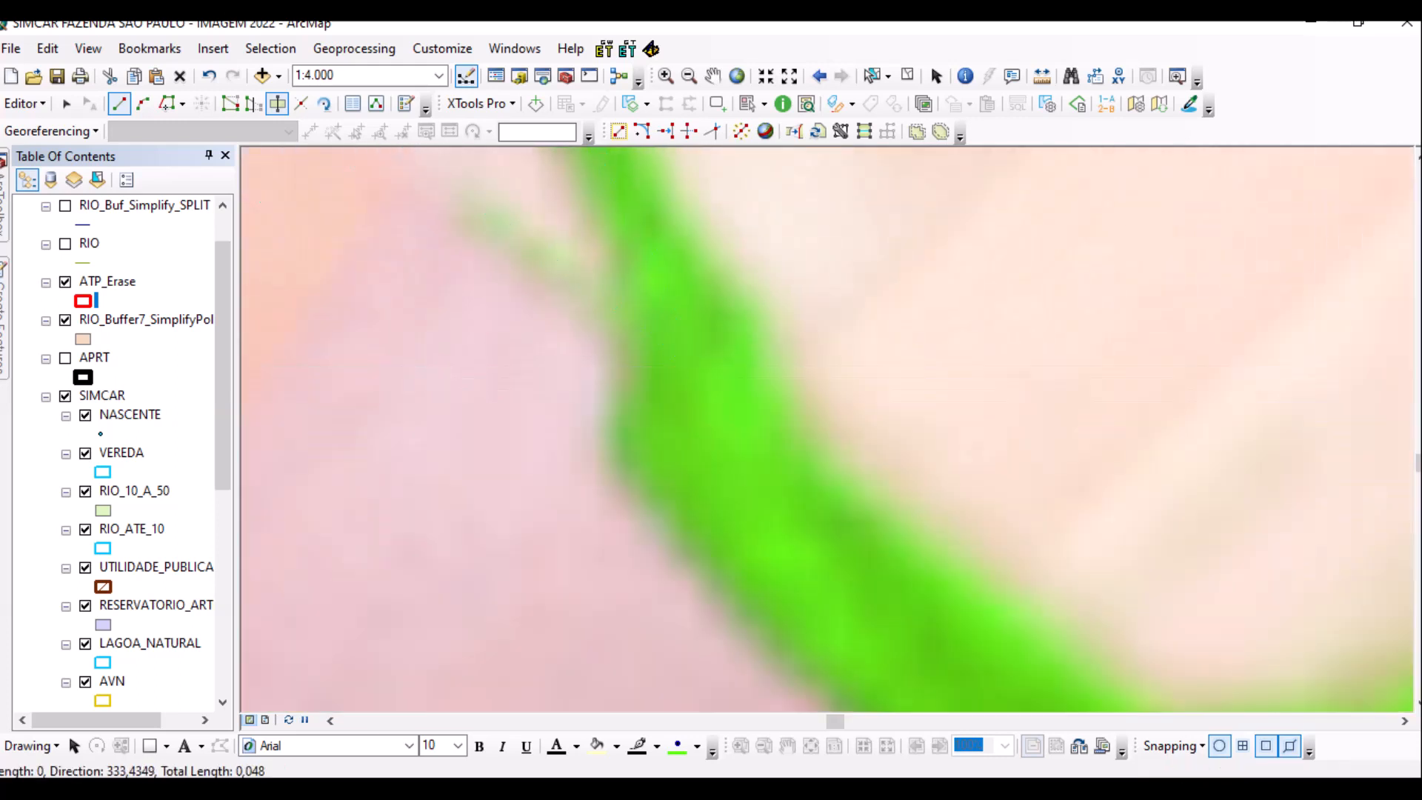
click(626, 283)
click(634, 369)
click(592, 431)
double_click(592, 432)
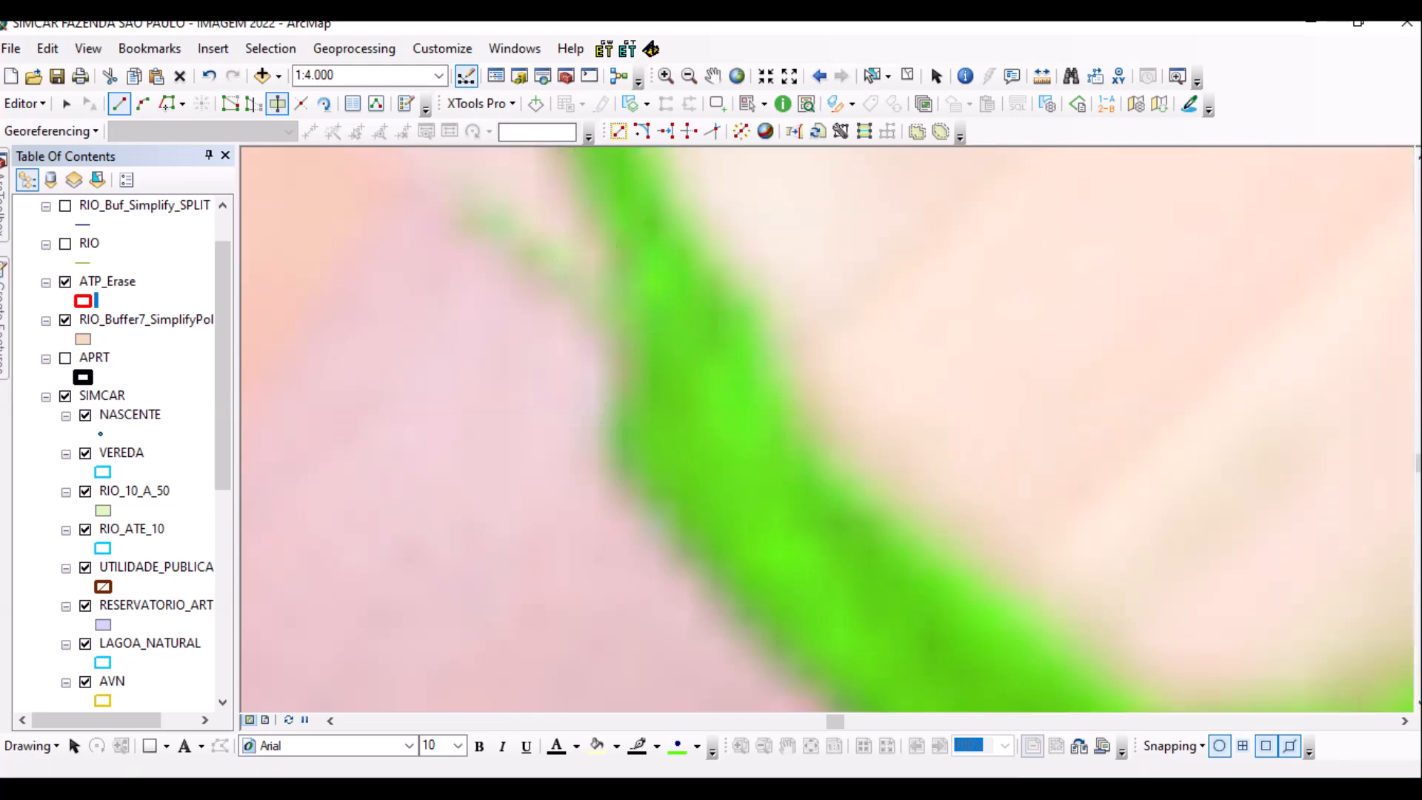
scroll(592, 430, down, 1)
scroll(595, 425, down, 2)
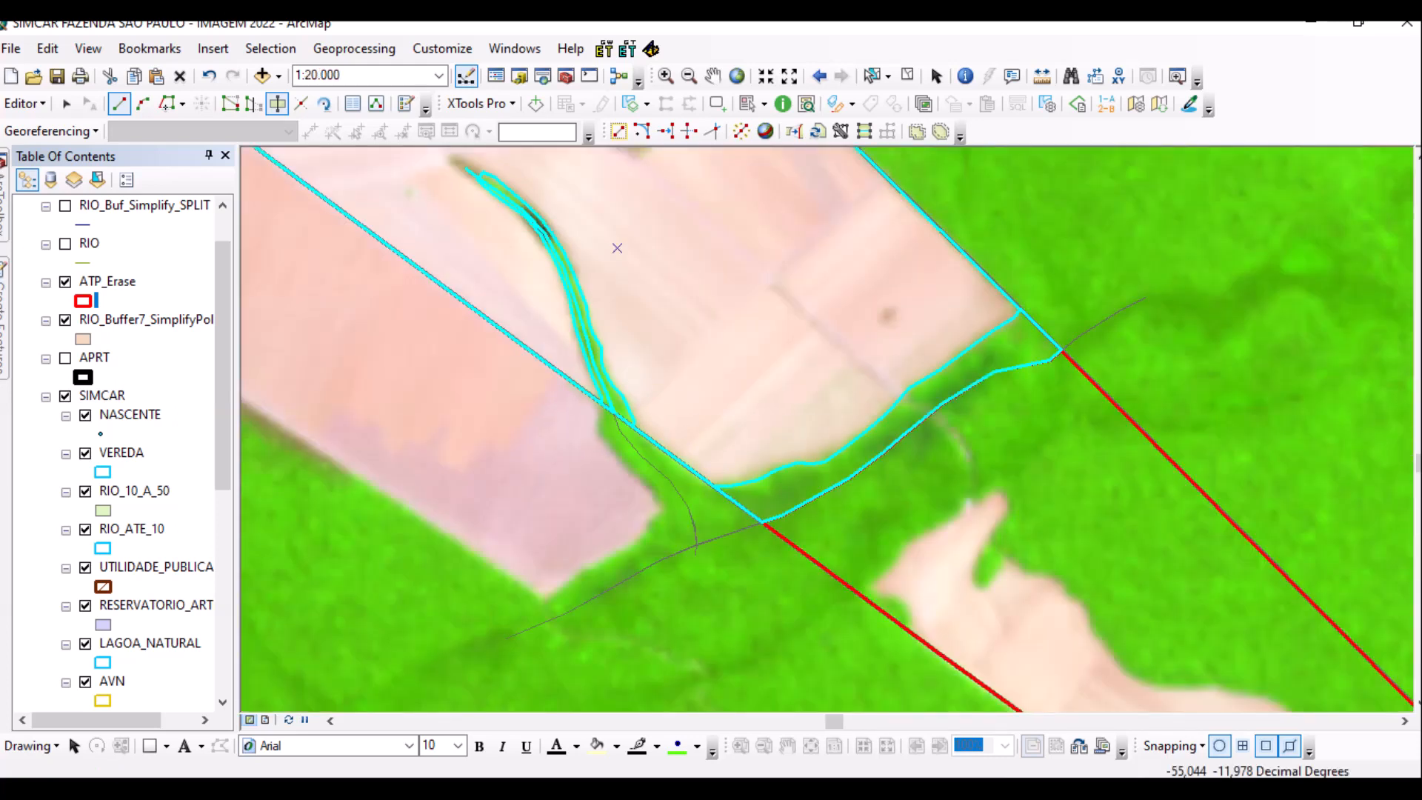
Select the boundary polygon southeast of the finished field area and zoom in.
drag(955, 608, 732, 234)
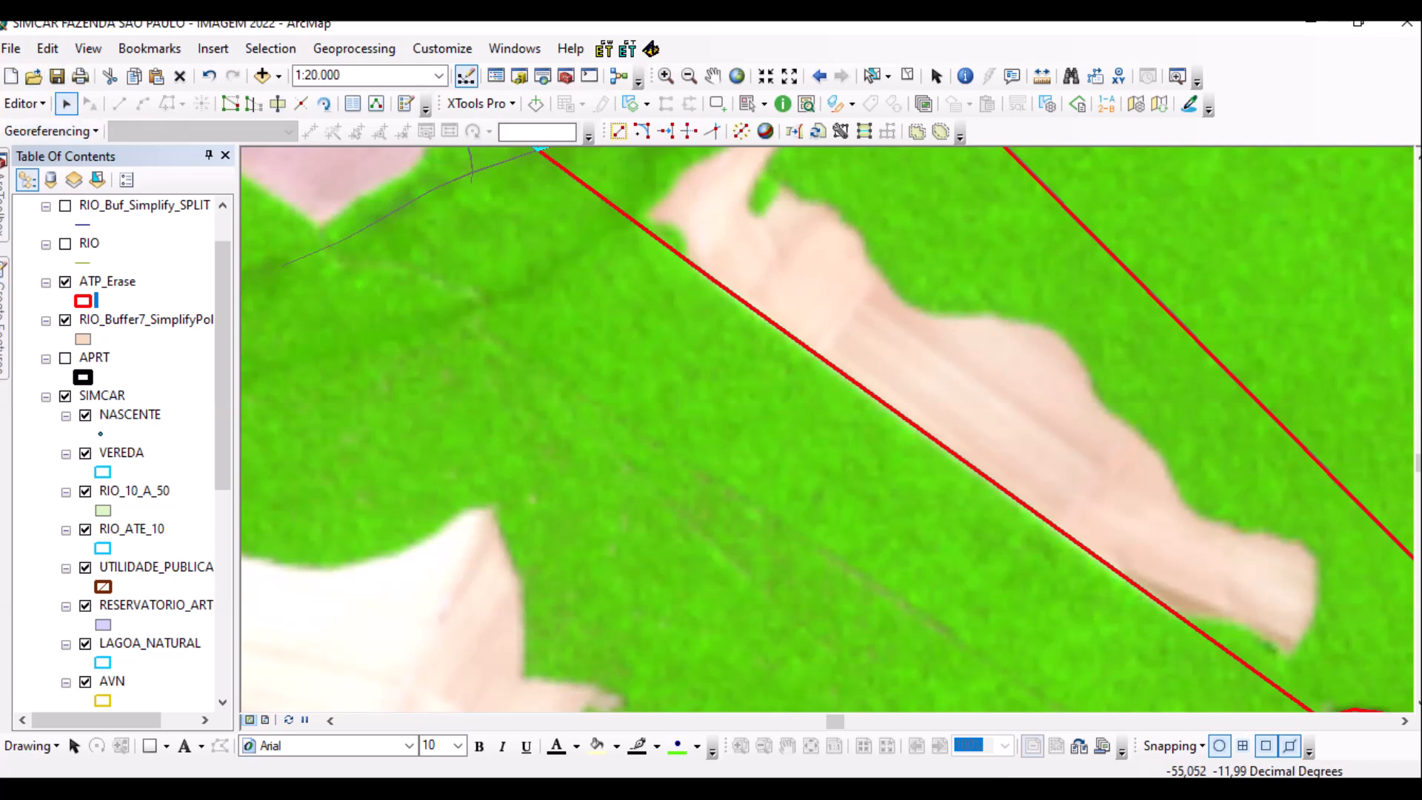
click(789, 330)
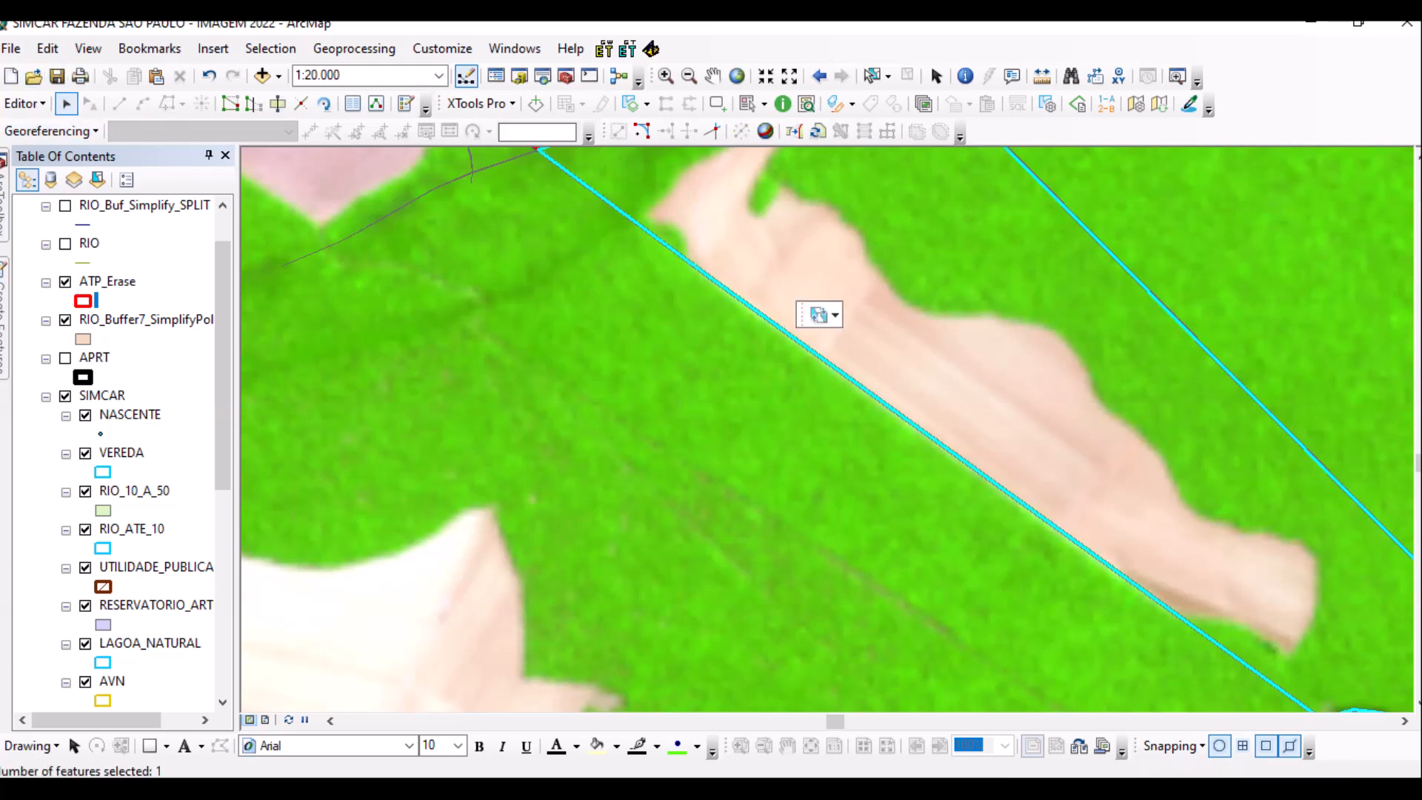
drag(789, 340, 745, 622)
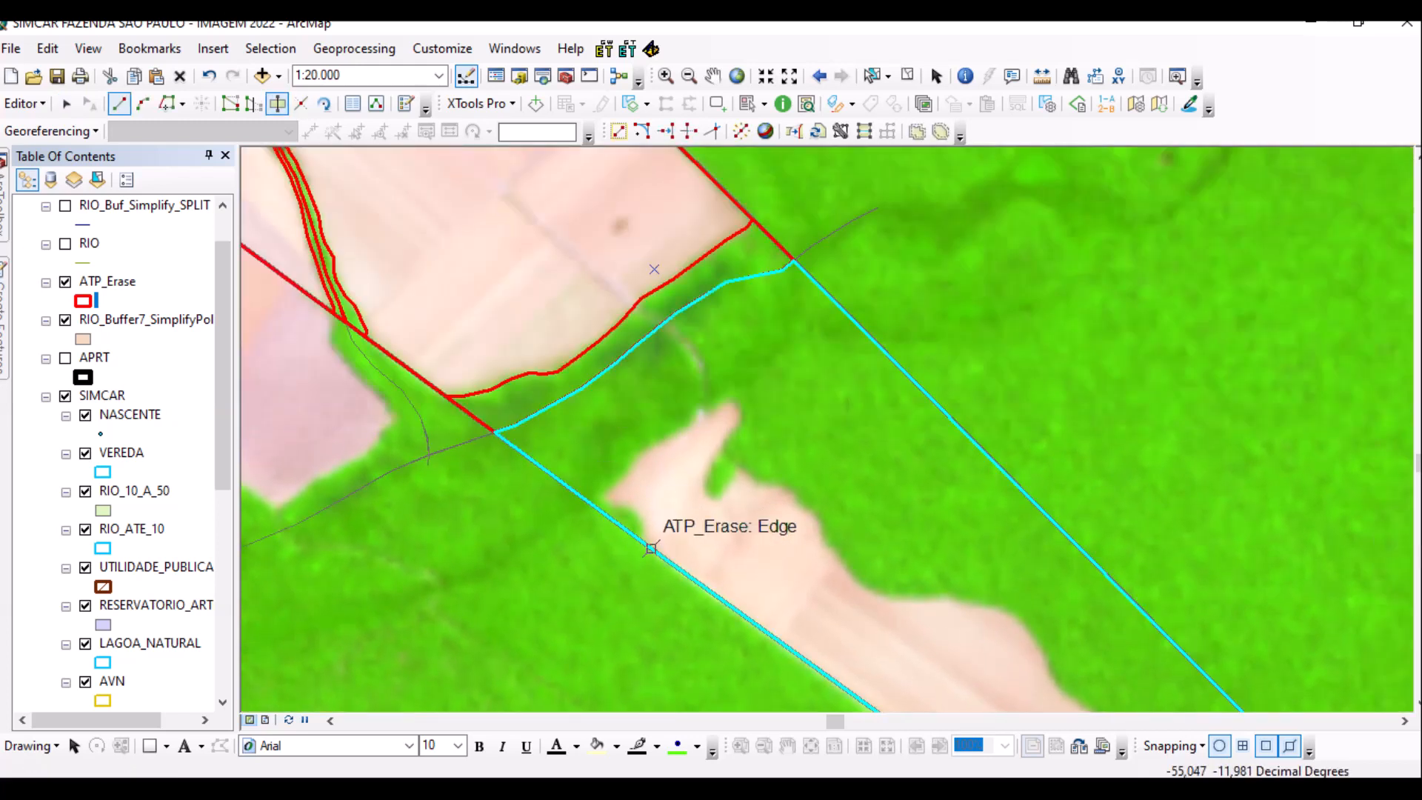
scroll(649, 527, up, 2)
scroll(827, 412, up, 5)
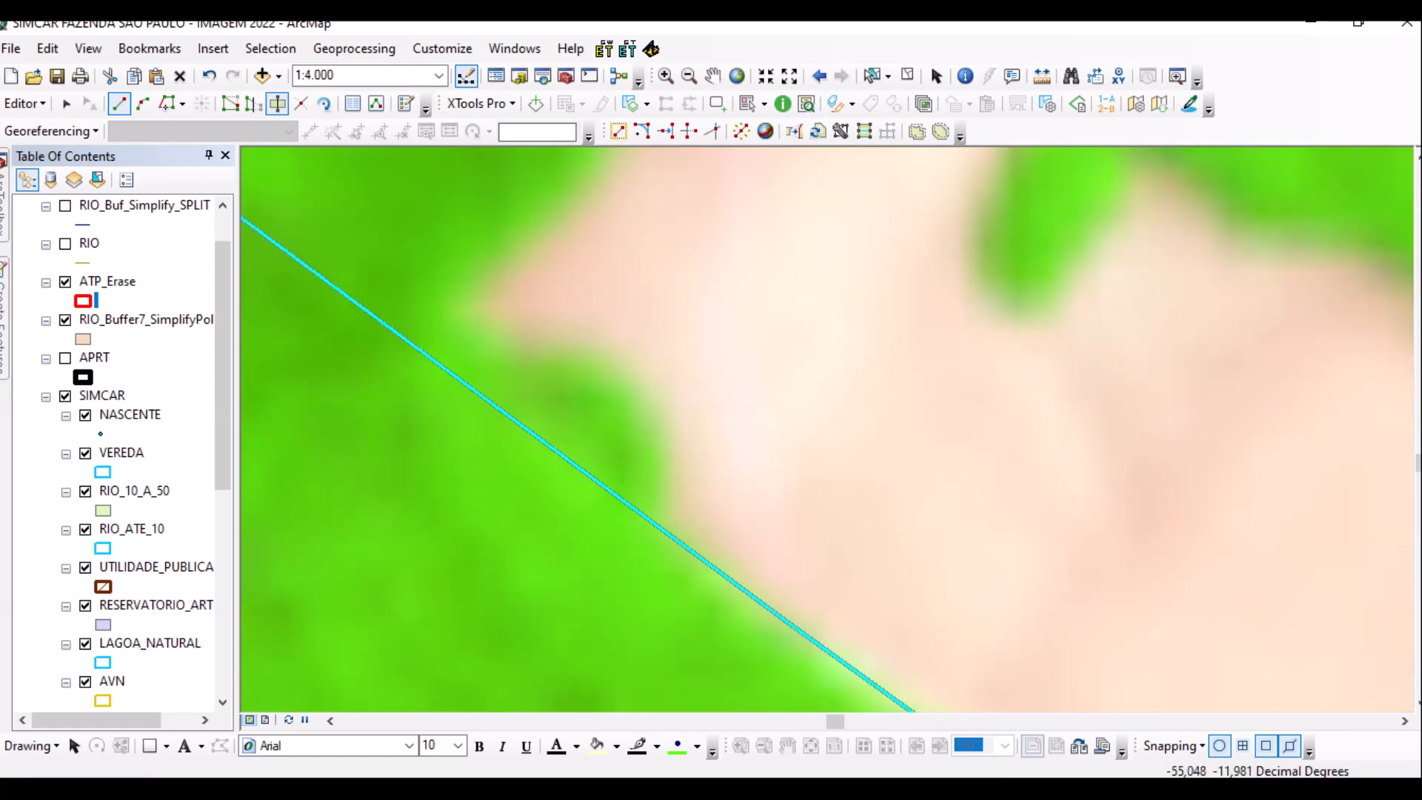
Start the cut line along the upper edge of the next bare field patch.
click(625, 588)
click(661, 504)
click(668, 444)
click(641, 394)
click(591, 360)
click(531, 357)
click(499, 340)
click(473, 306)
click(475, 279)
Continue the cut line up to the patch tip and down its right edge.
drag(586, 251, 408, 590)
click(400, 536)
click(466, 433)
click(750, 256)
click(825, 212)
click(896, 166)
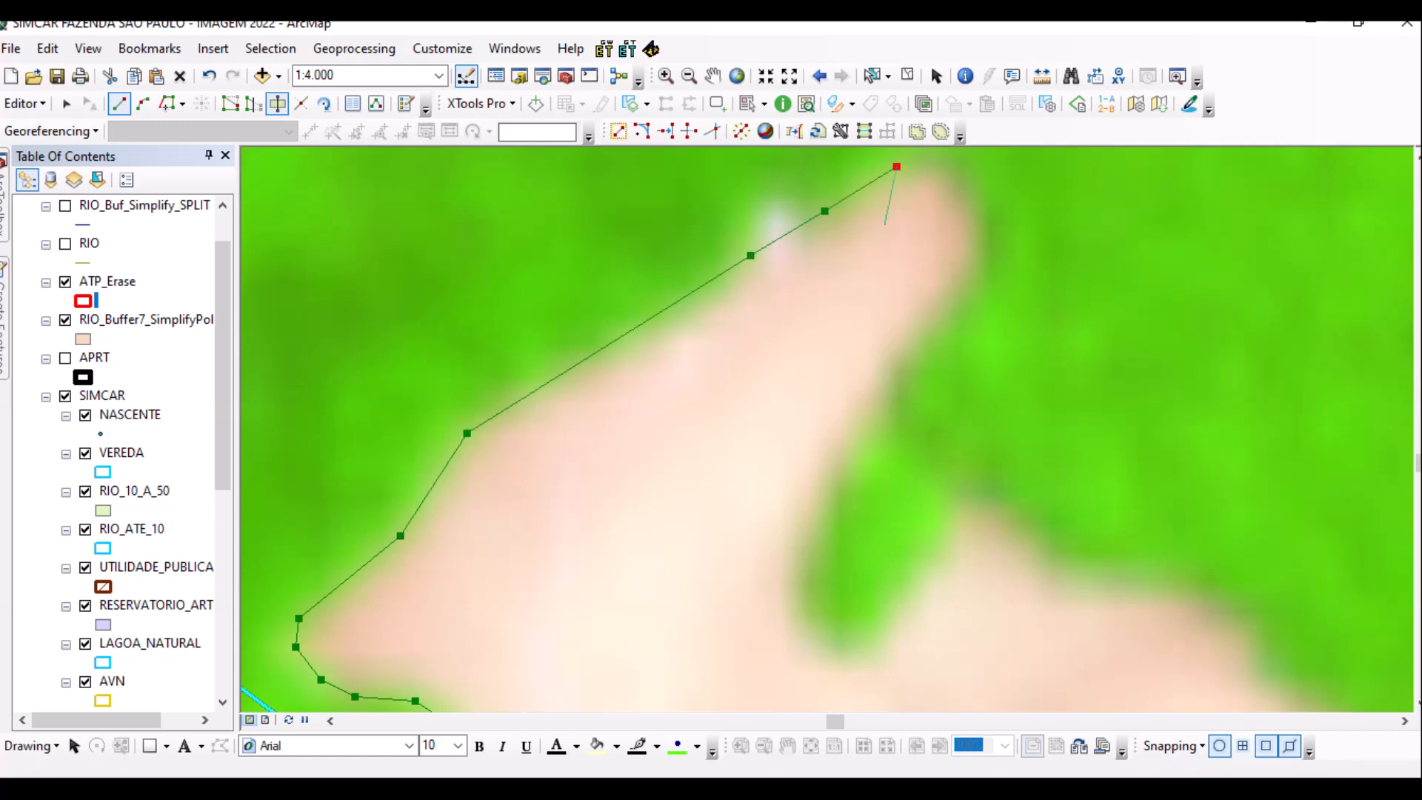
drag(820, 374, 630, 541)
click(739, 325)
click(788, 379)
click(786, 424)
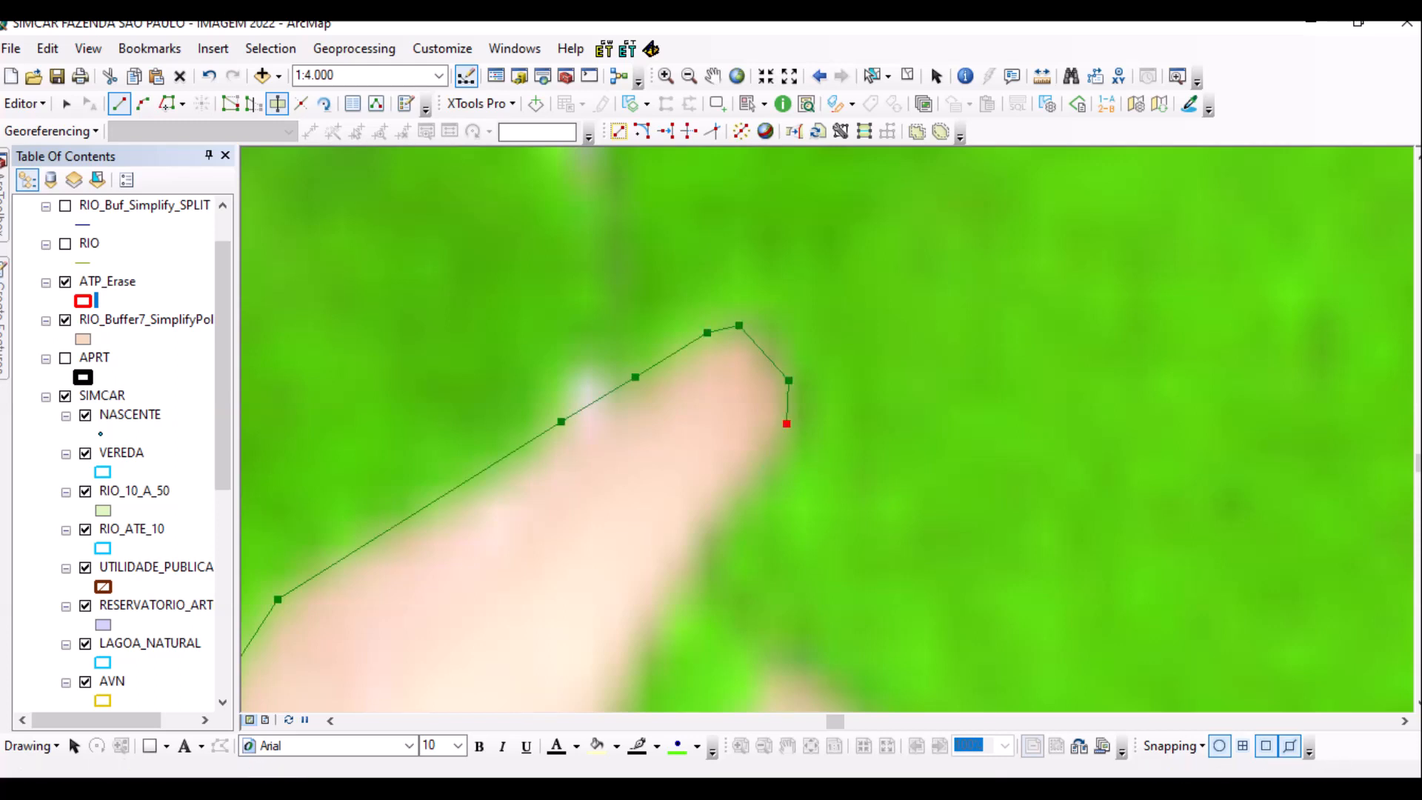
click(722, 519)
click(672, 597)
click(648, 632)
Trace the cut line along the lower patch edge and the vegetation boundary.
drag(648, 631, 648, 306)
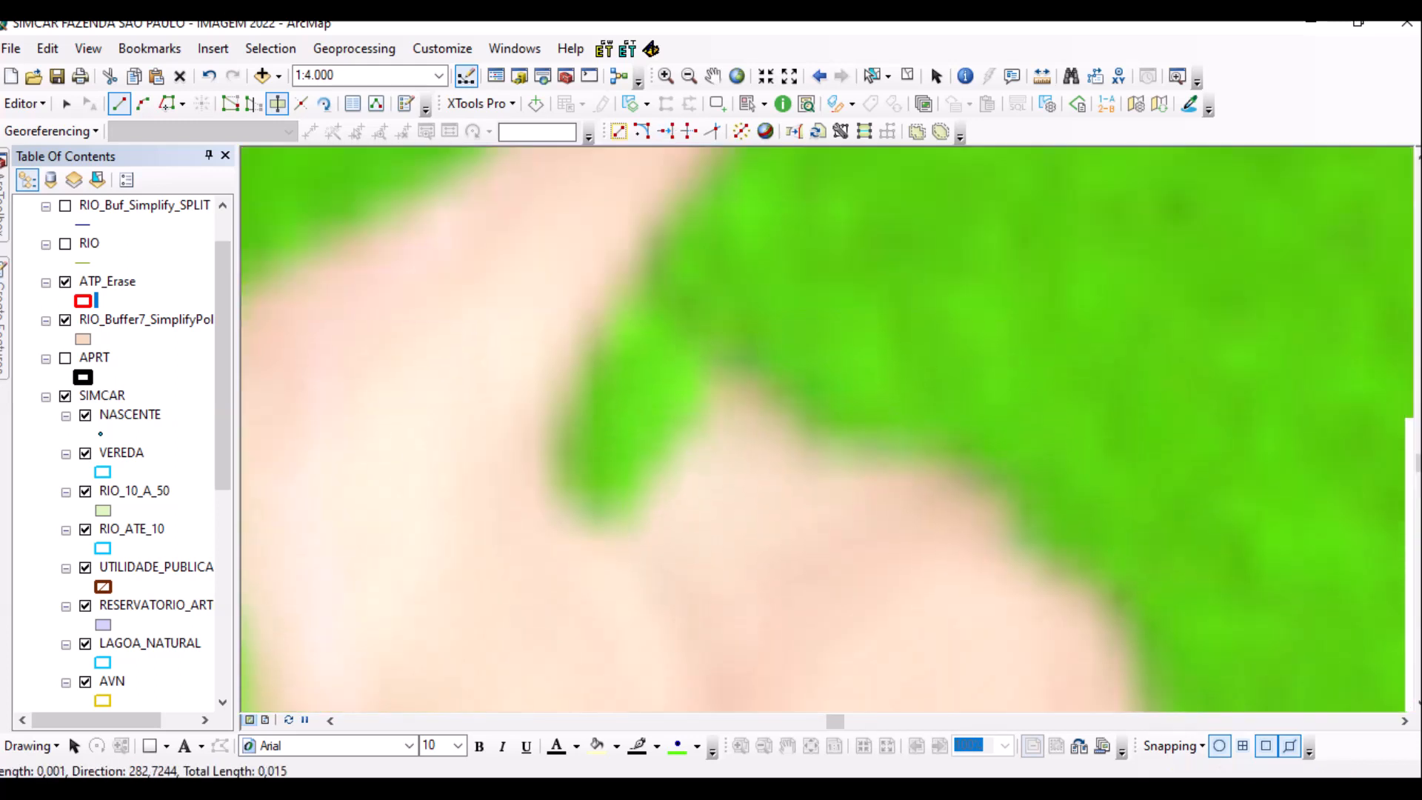
click(568, 404)
click(552, 461)
click(592, 527)
click(628, 504)
click(697, 420)
click(707, 374)
click(741, 360)
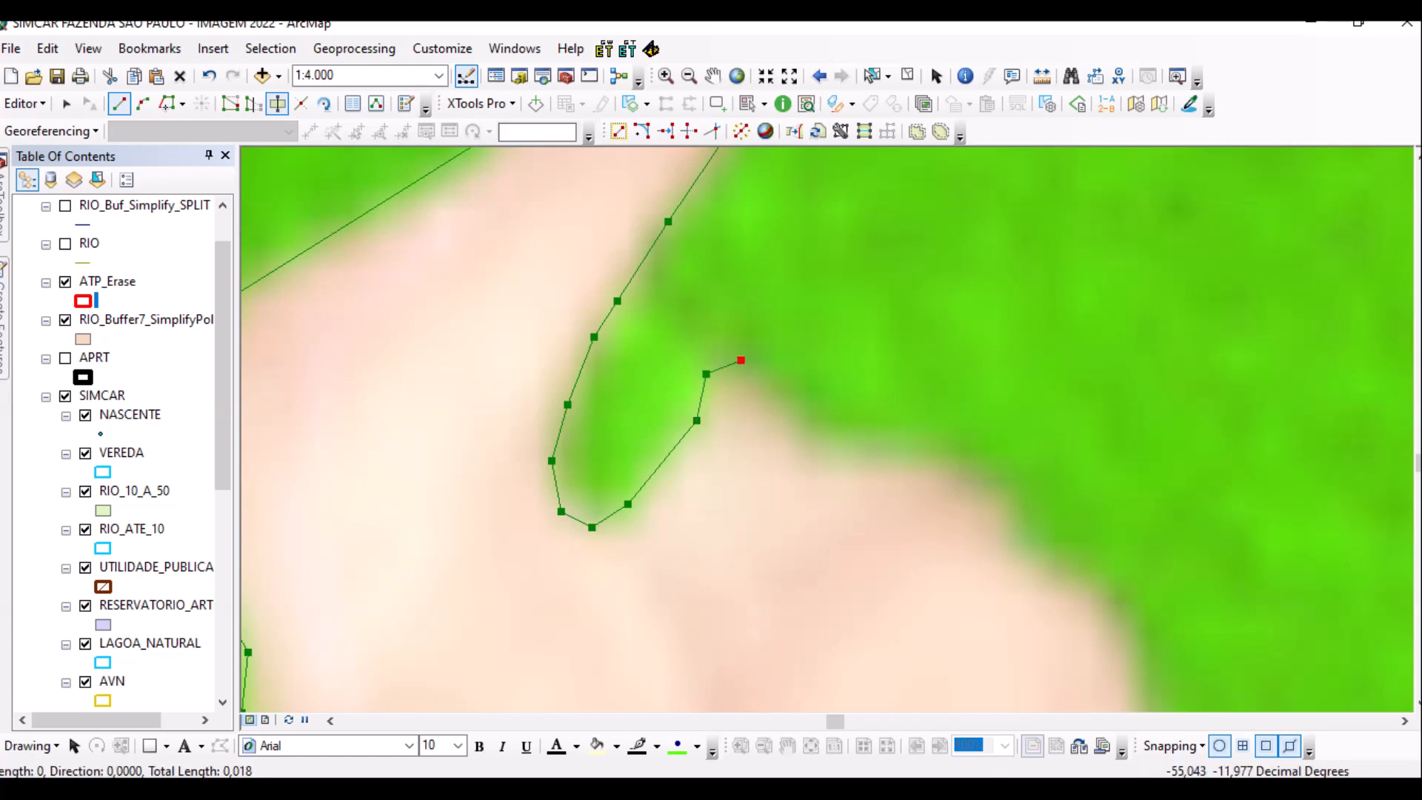
click(819, 436)
click(936, 451)
click(1002, 495)
Extend the cut line along the green edge and the lower clearing edge.
scroll(1003, 495, up, 1)
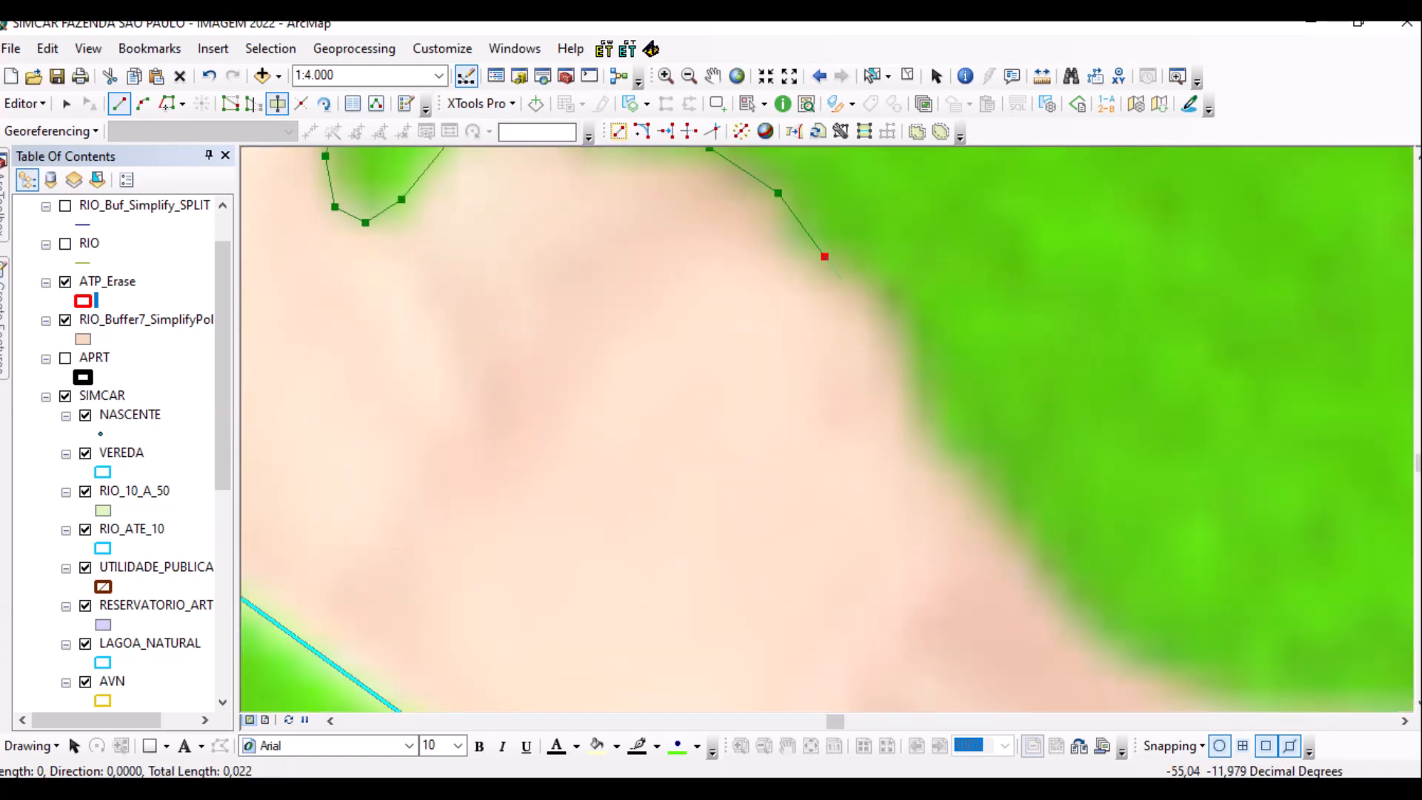
click(885, 294)
click(920, 343)
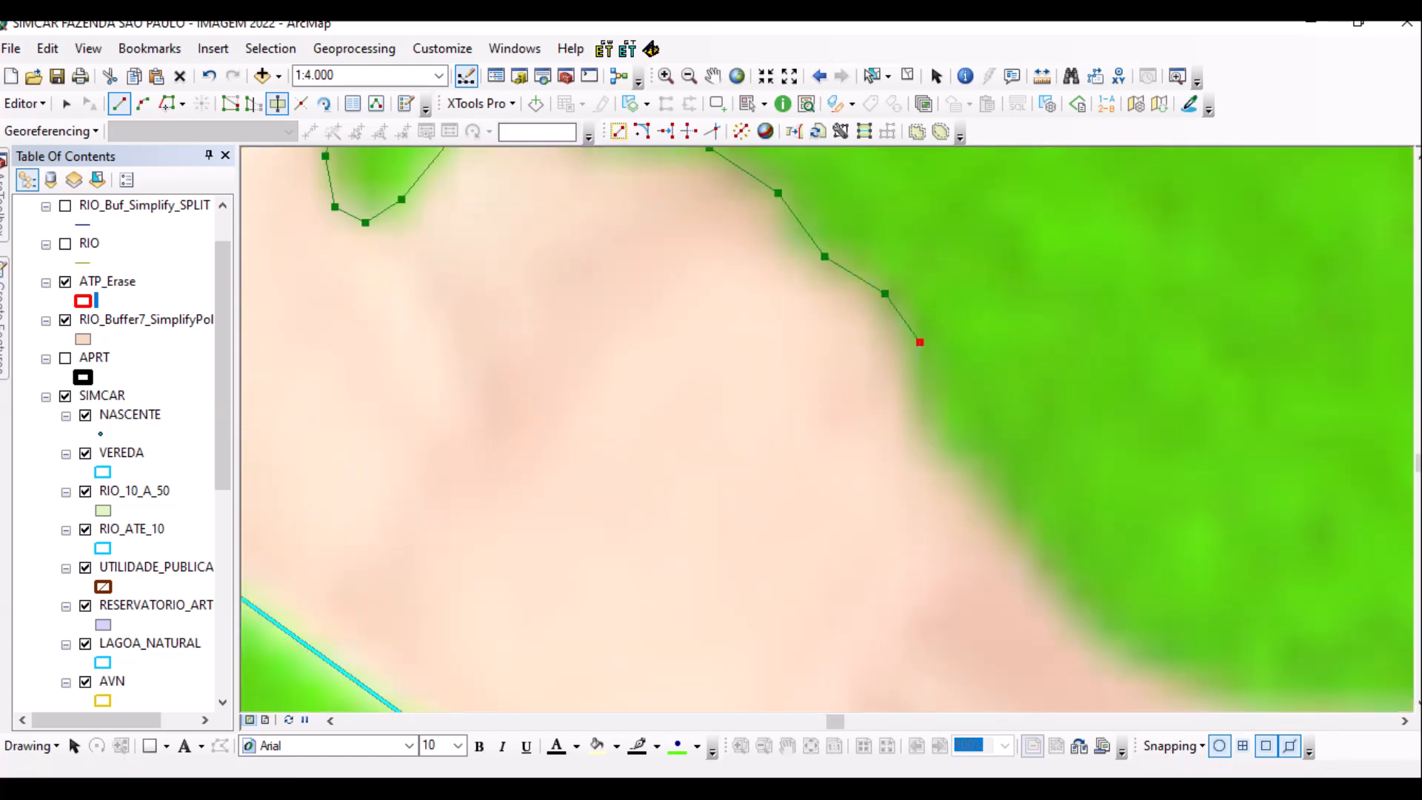
click(930, 422)
key(Right)
key(Down)
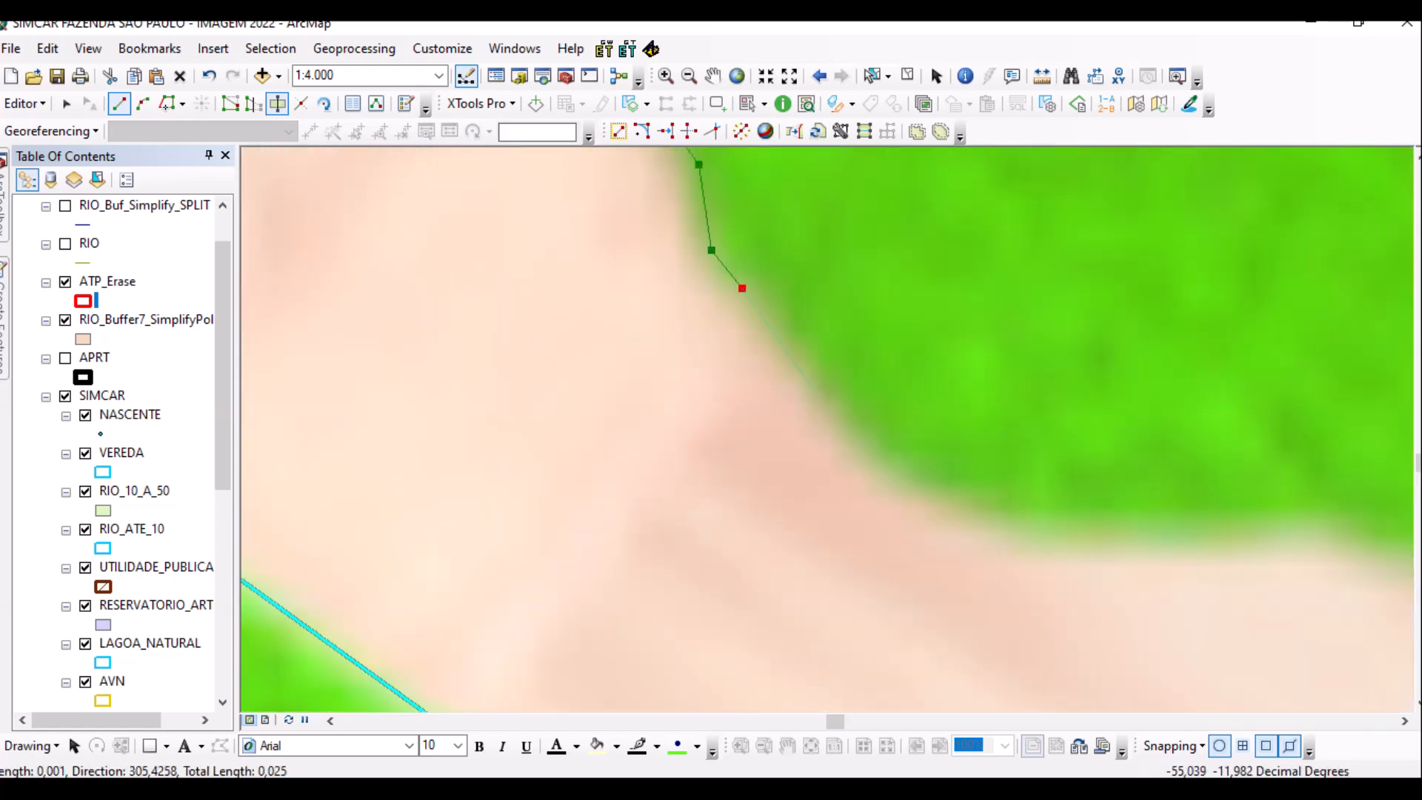
click(832, 392)
click(925, 479)
key(Right)
key(Down)
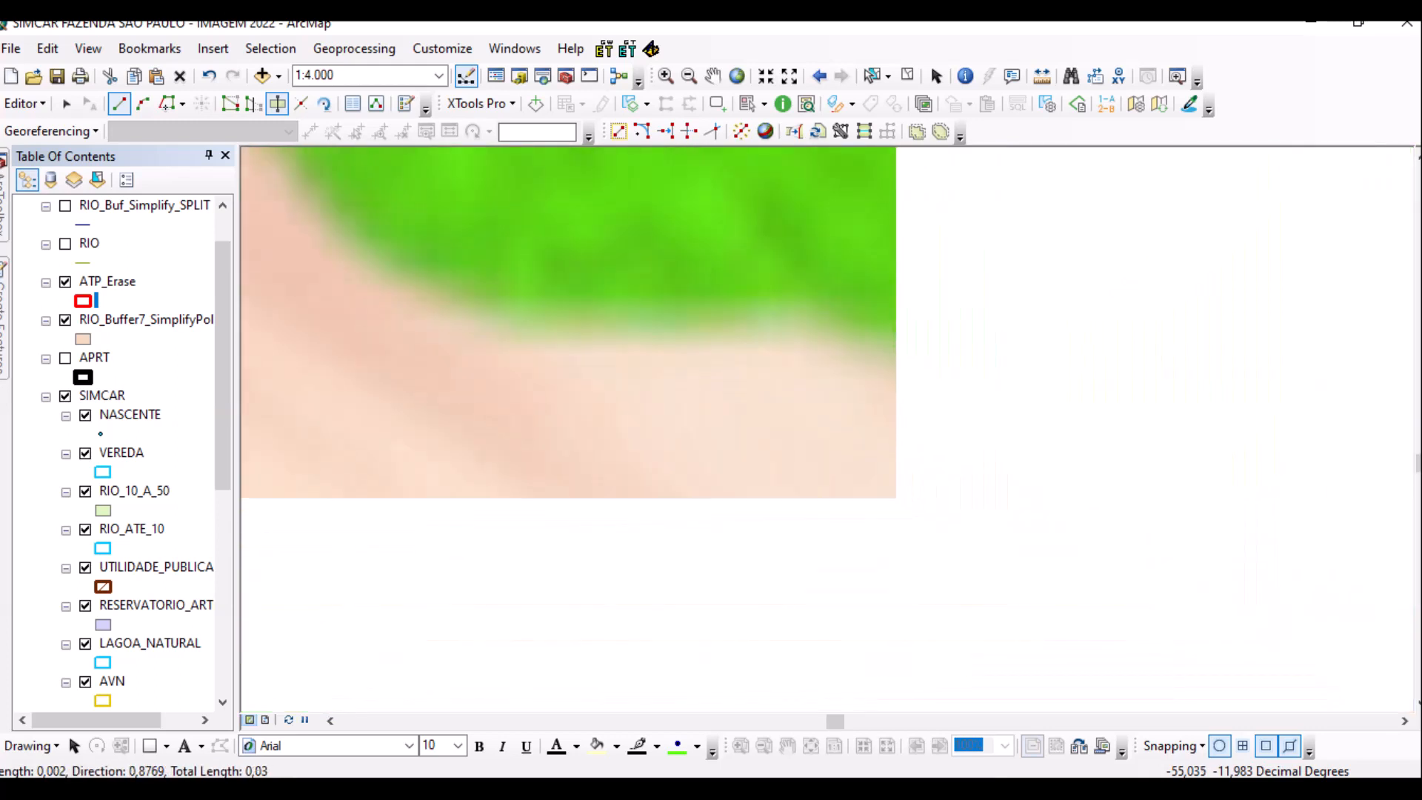
click(568, 319)
click(748, 304)
click(840, 308)
click(960, 335)
click(1096, 375)
scroll(981, 354, up, 1)
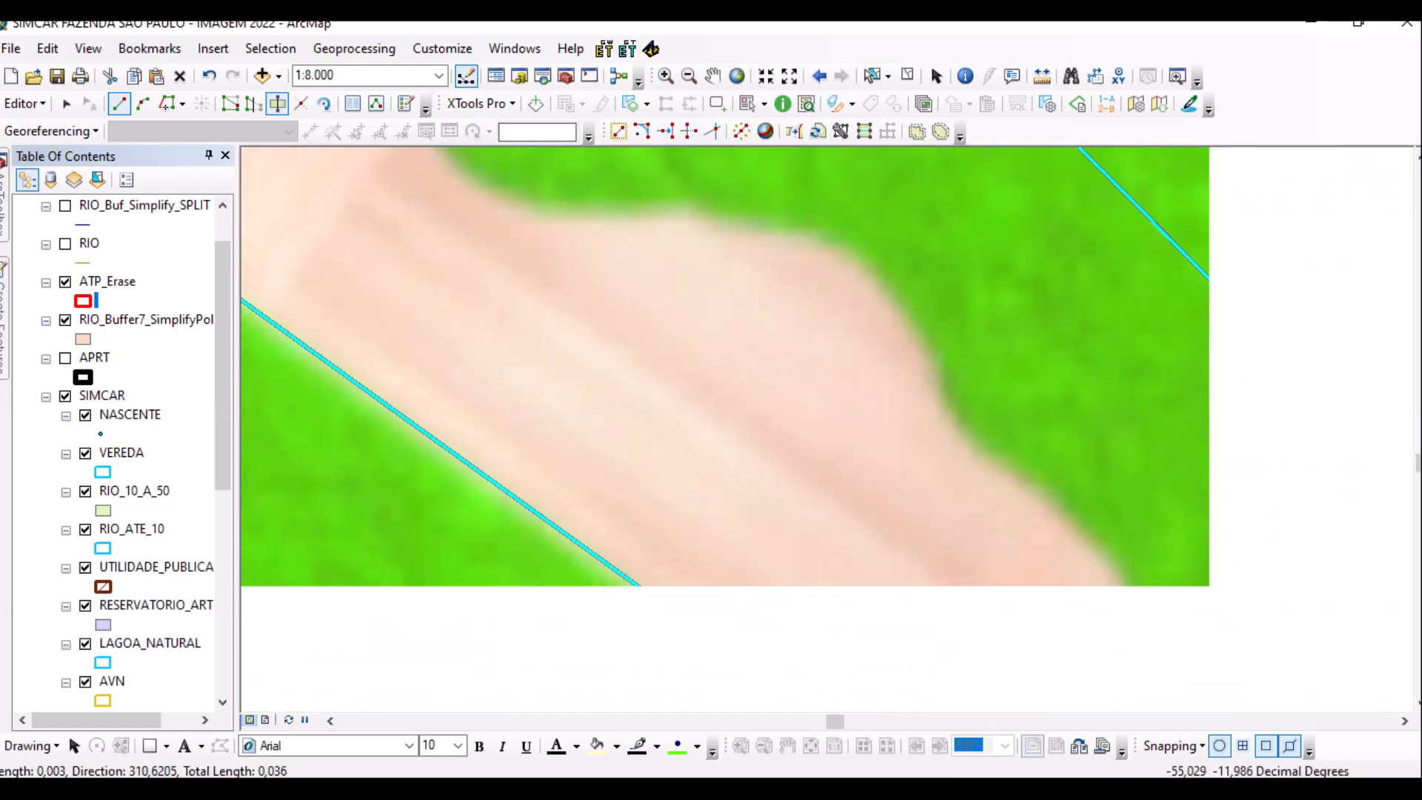
Extend the cut line down and along the lower edge of the clearing.
scroll(822, 408, down, 1)
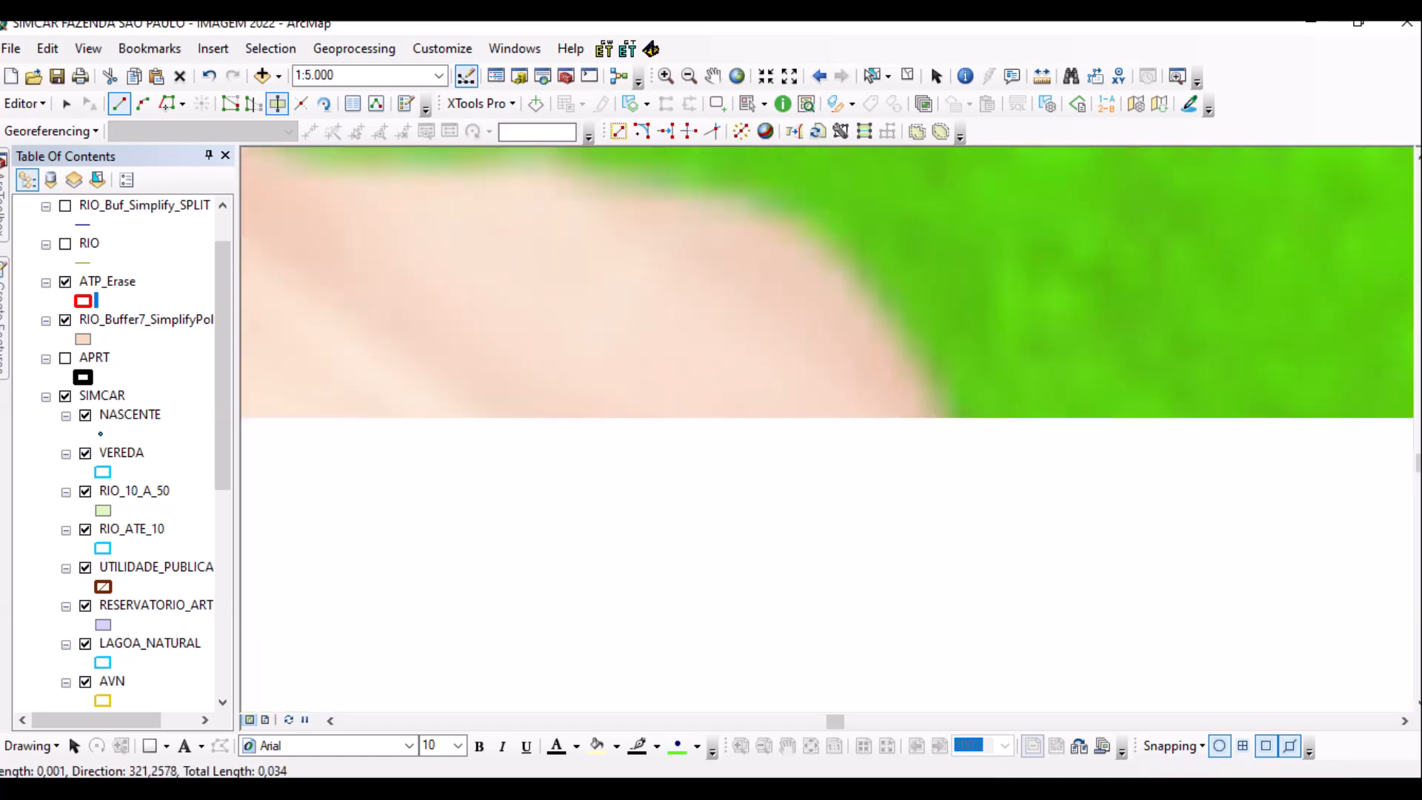
click(853, 261)
click(943, 370)
click(962, 446)
drag(972, 485, 650, 153)
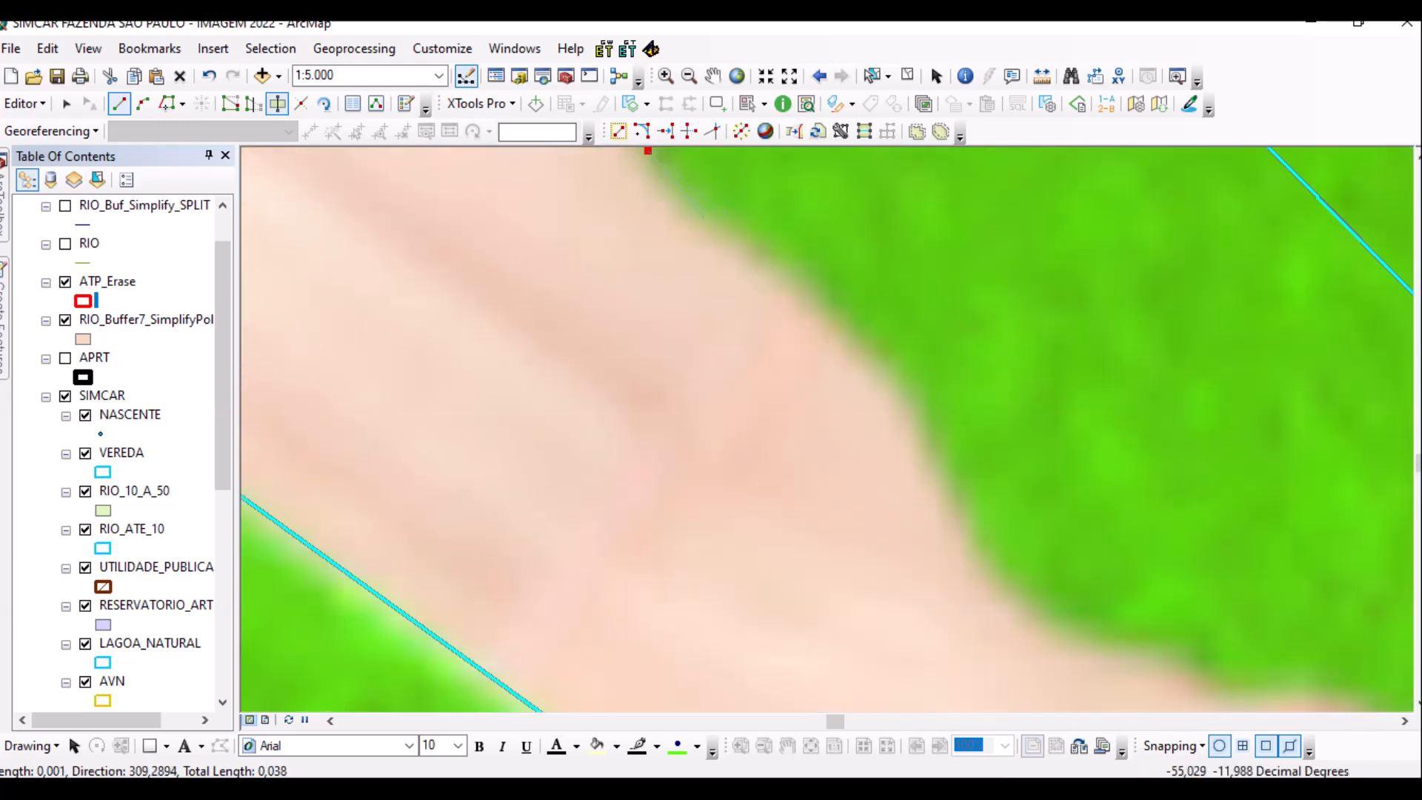
click(709, 227)
click(803, 272)
click(917, 392)
drag(992, 562, 878, 419)
click(871, 420)
click(915, 479)
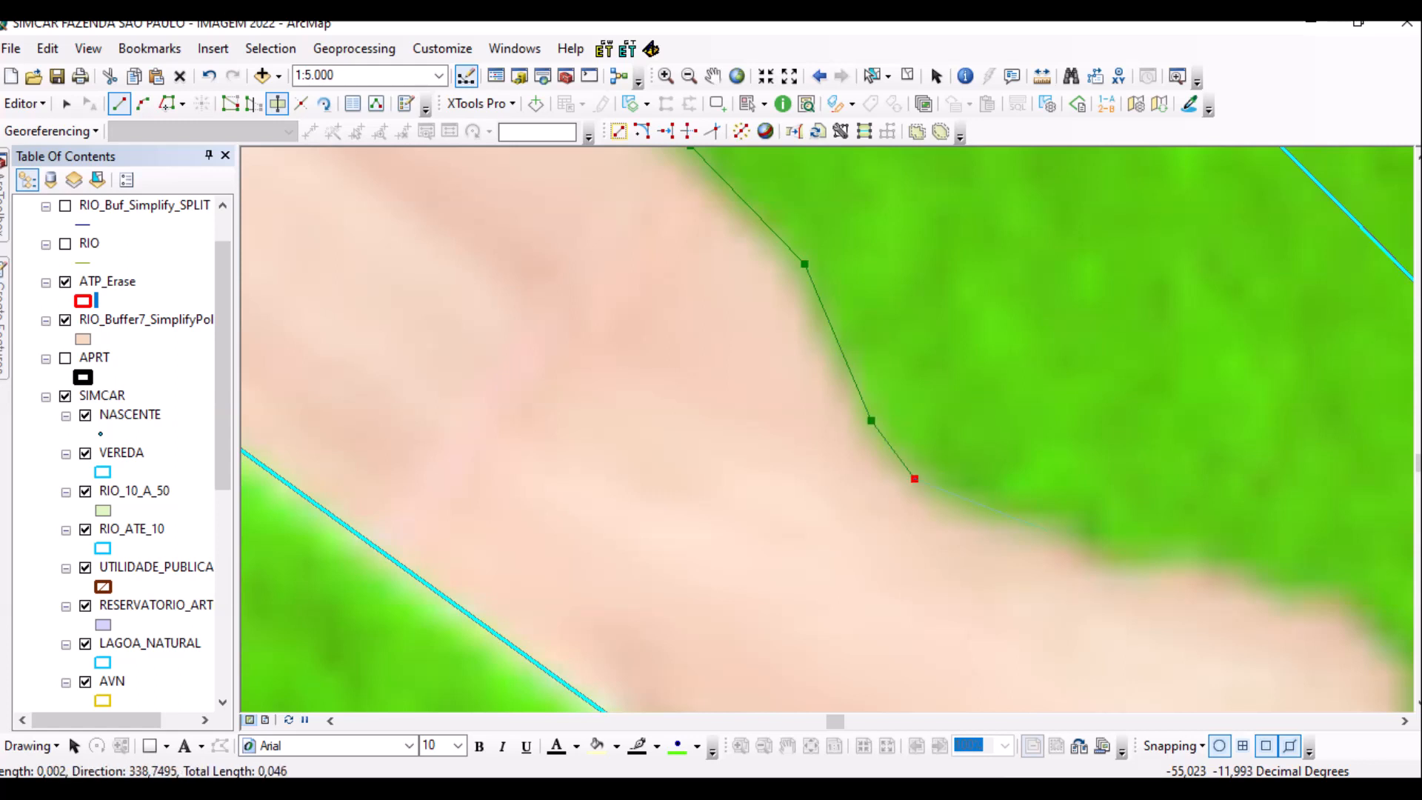
click(1051, 529)
click(1179, 552)
click(1265, 574)
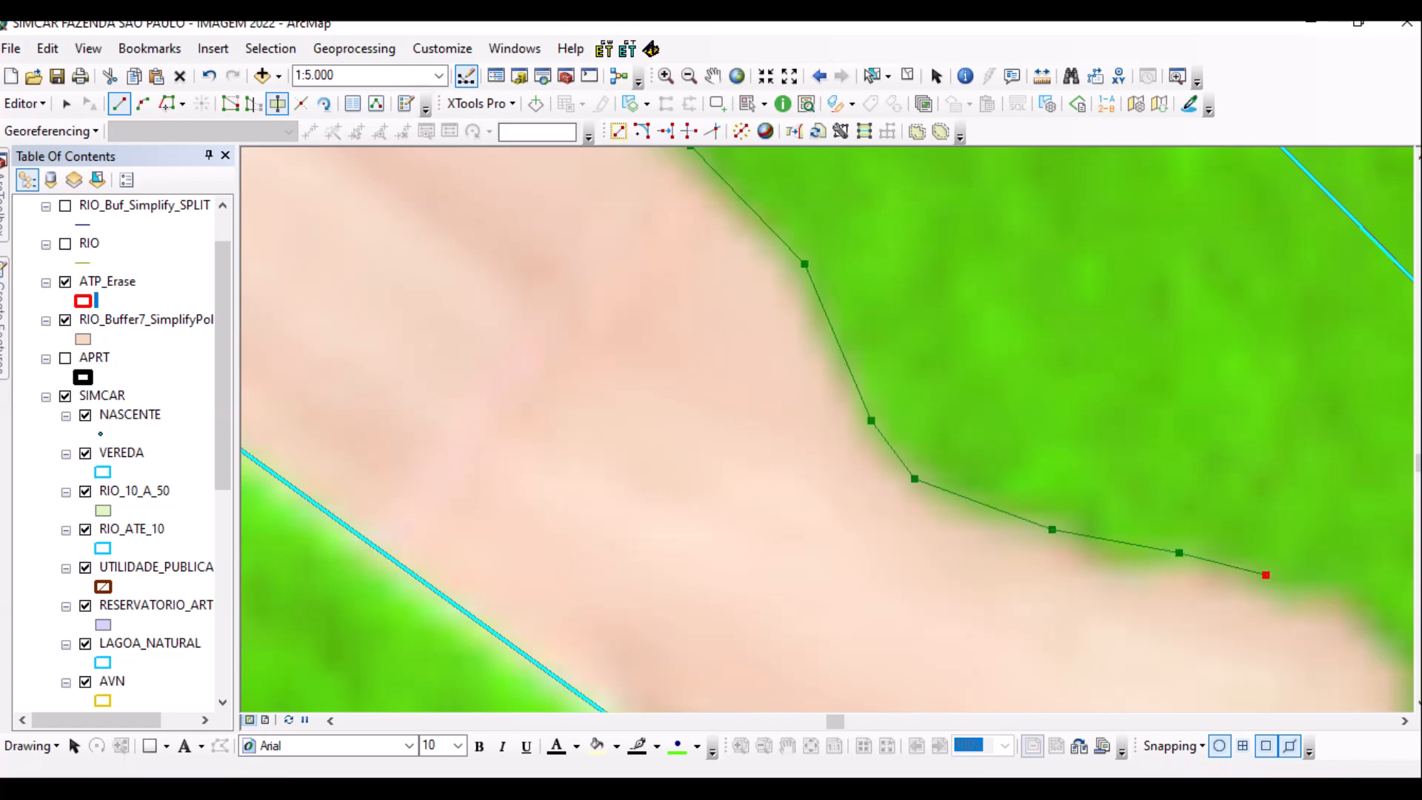
Wrap the cut line around the clearing tip, past the cyan boundary, and finish the split.
drag(1265, 575, 868, 298)
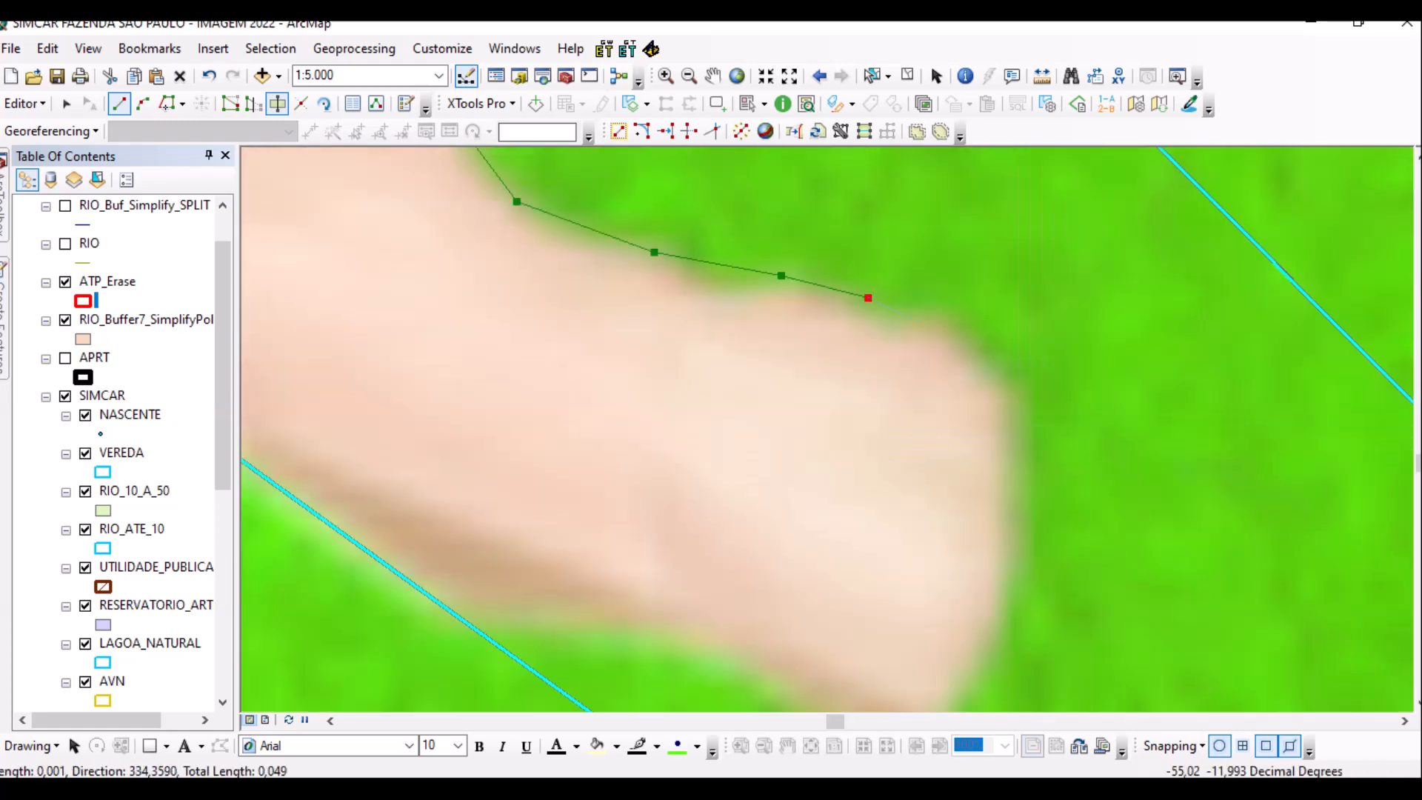
click(947, 320)
click(1007, 381)
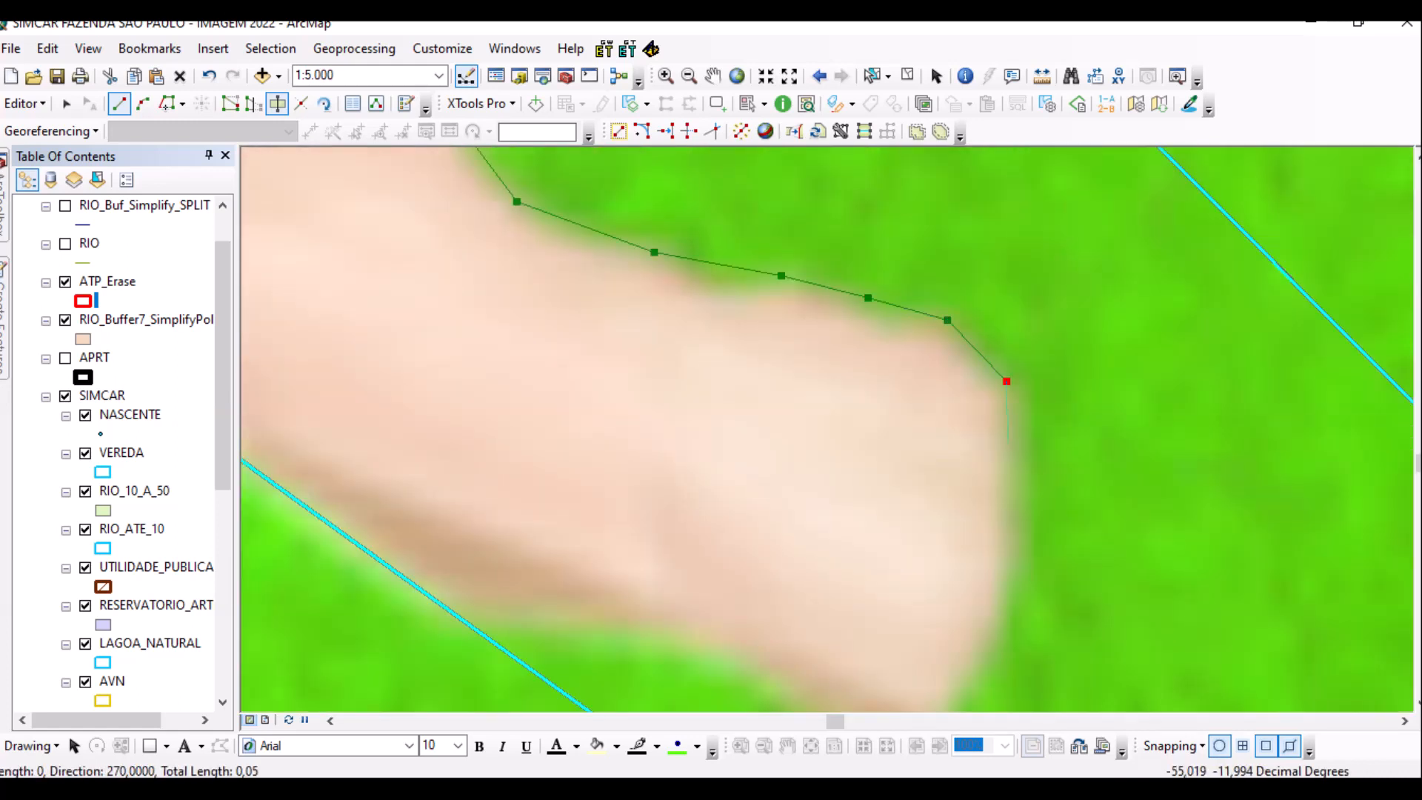
click(1022, 486)
click(1029, 590)
drag(1028, 590, 1018, 334)
click(961, 426)
click(898, 515)
click(873, 514)
click(781, 449)
click(677, 389)
click(585, 368)
double_click(369, 362)
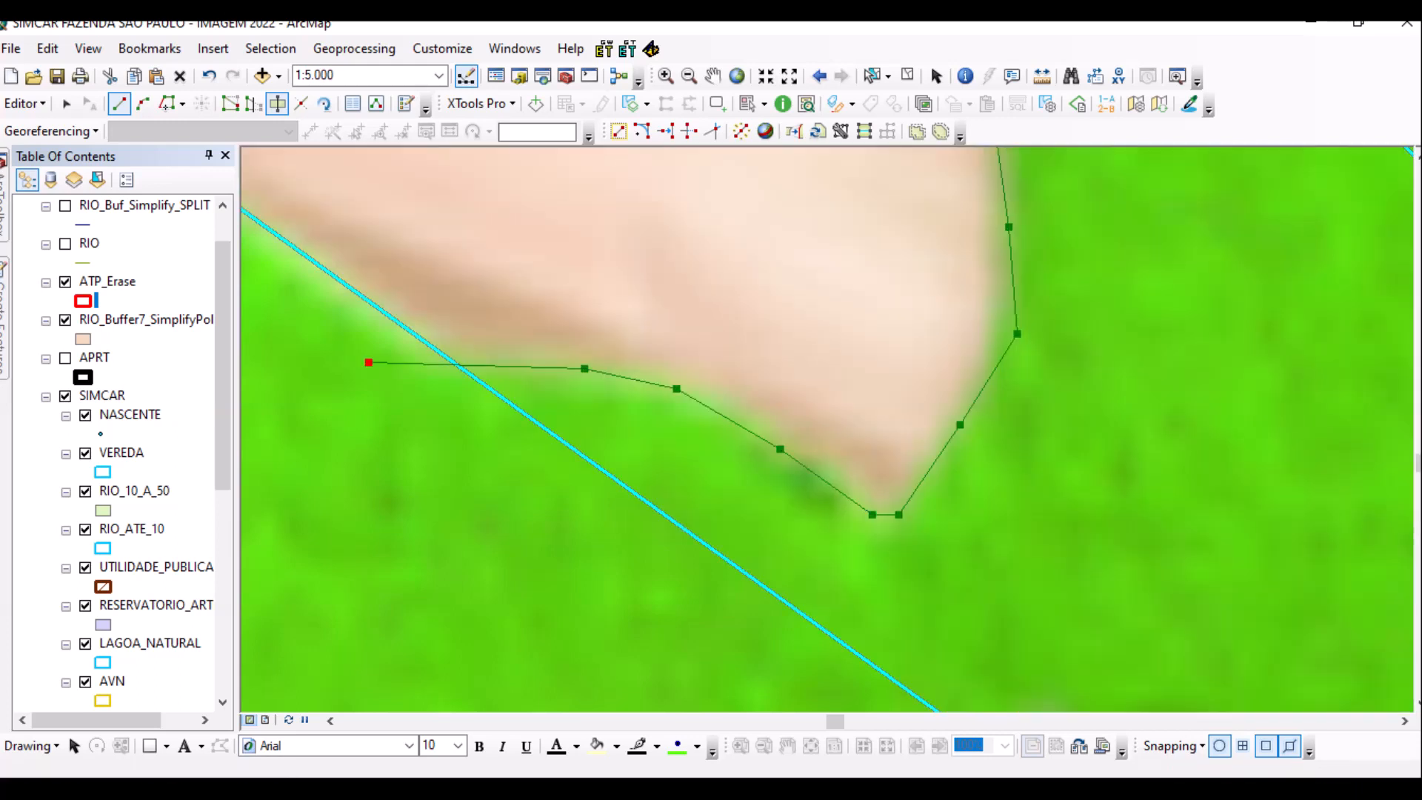
scroll(537, 504, up, 2)
scroll(827, 413, up, 2)
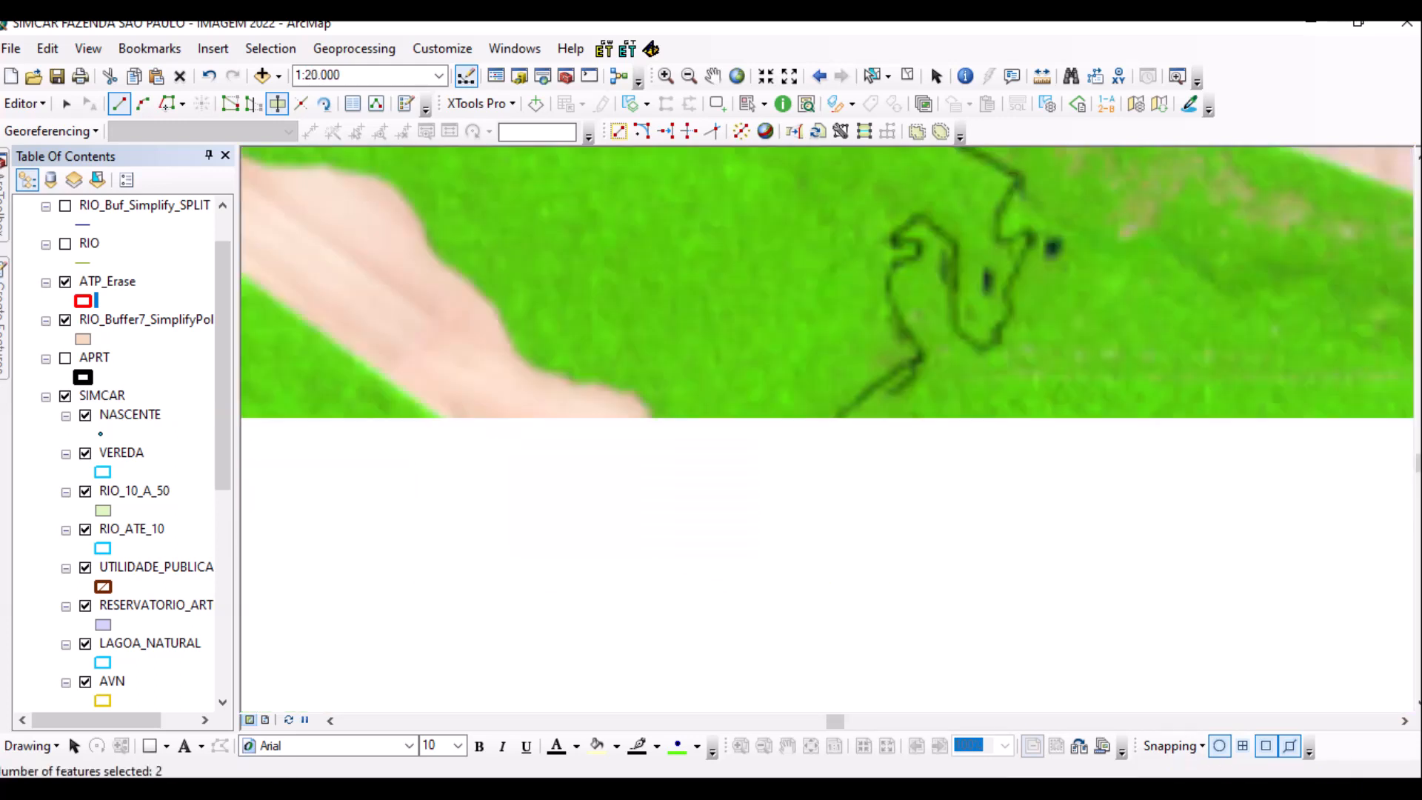
Review the split clearing polygon and save the edits.
drag(504, 404, 912, 531)
drag(518, 370, 652, 541)
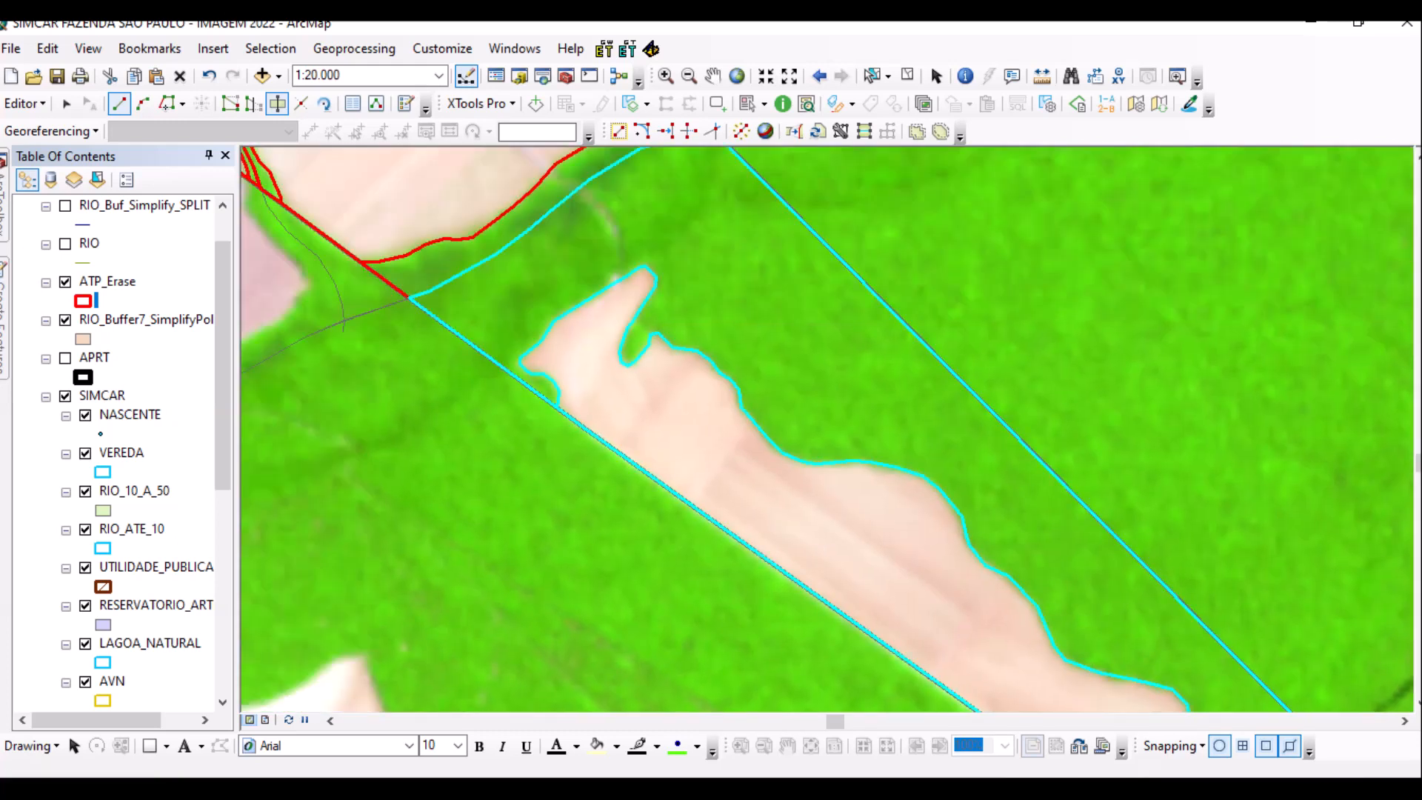
drag(519, 334, 824, 562)
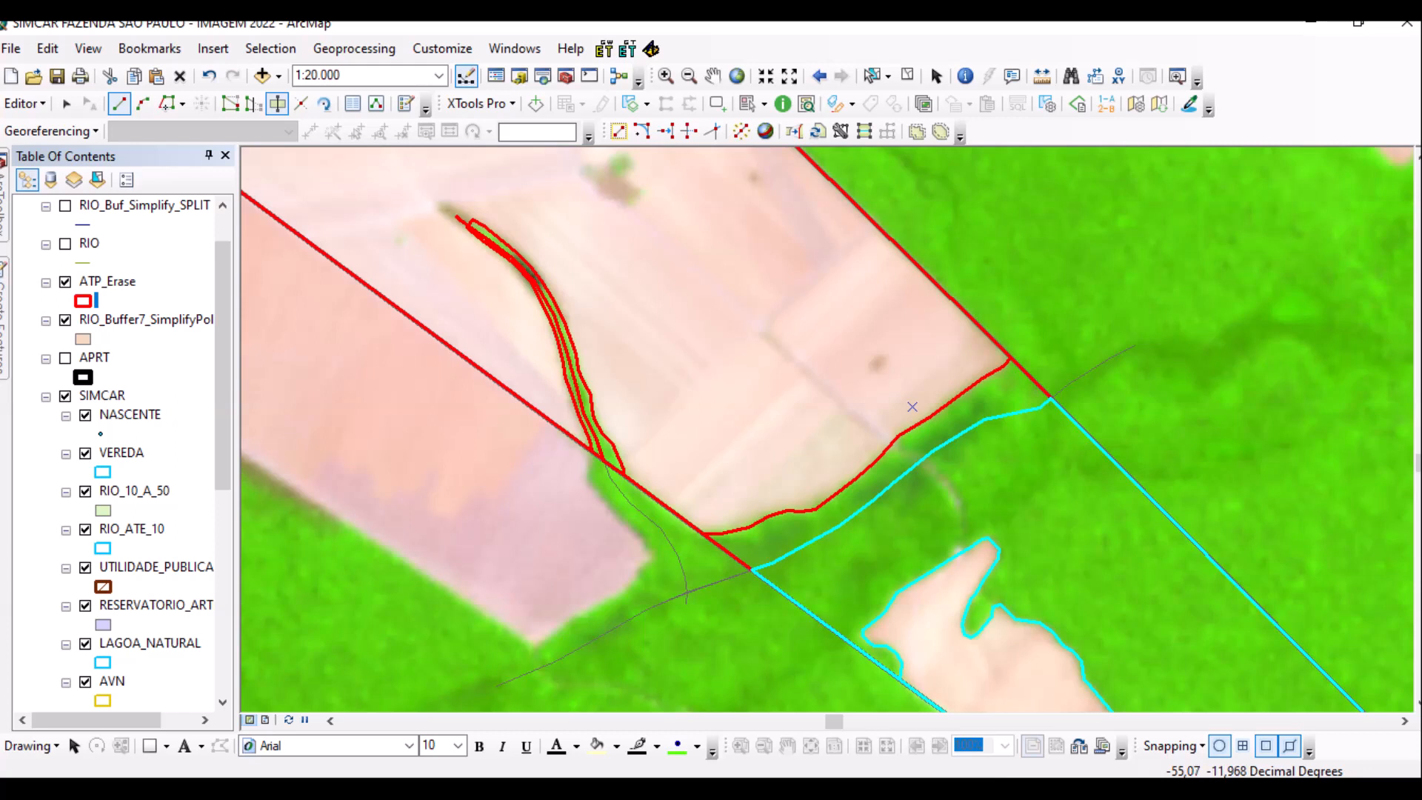
drag(519, 333, 666, 556)
scroll(822, 407, up, 2)
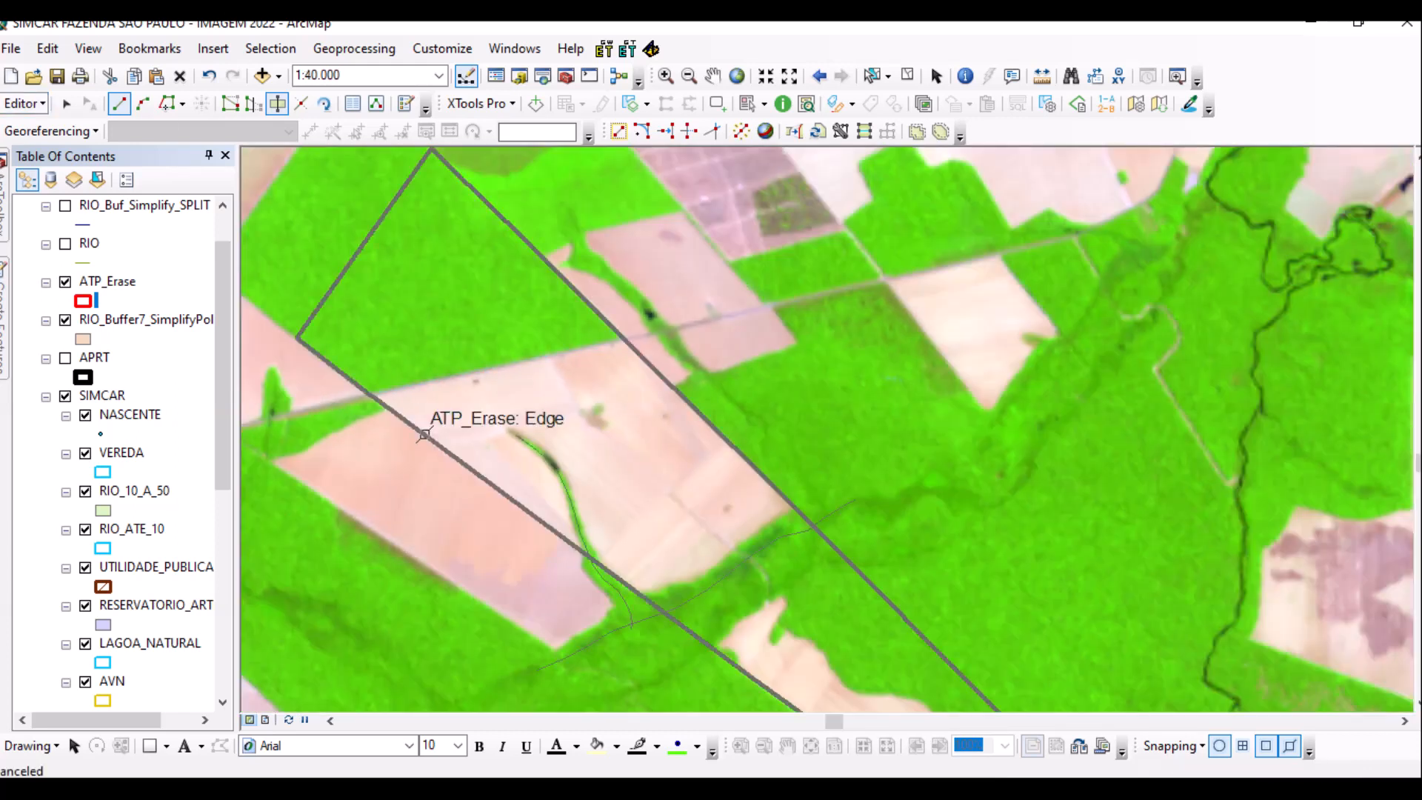
click(27, 103)
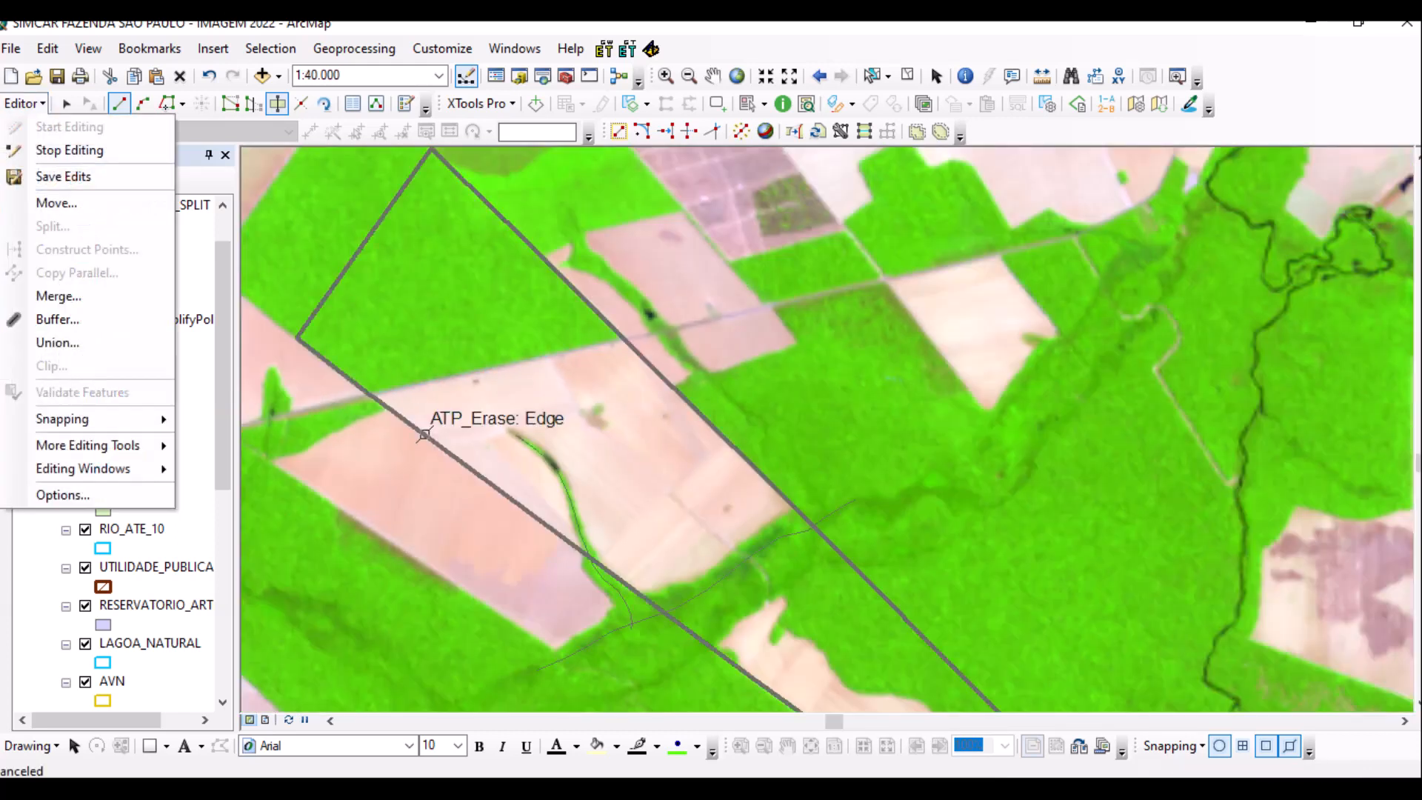
click(64, 175)
Stop editing, then start a new edit session from the Editor menu.
click(27, 103)
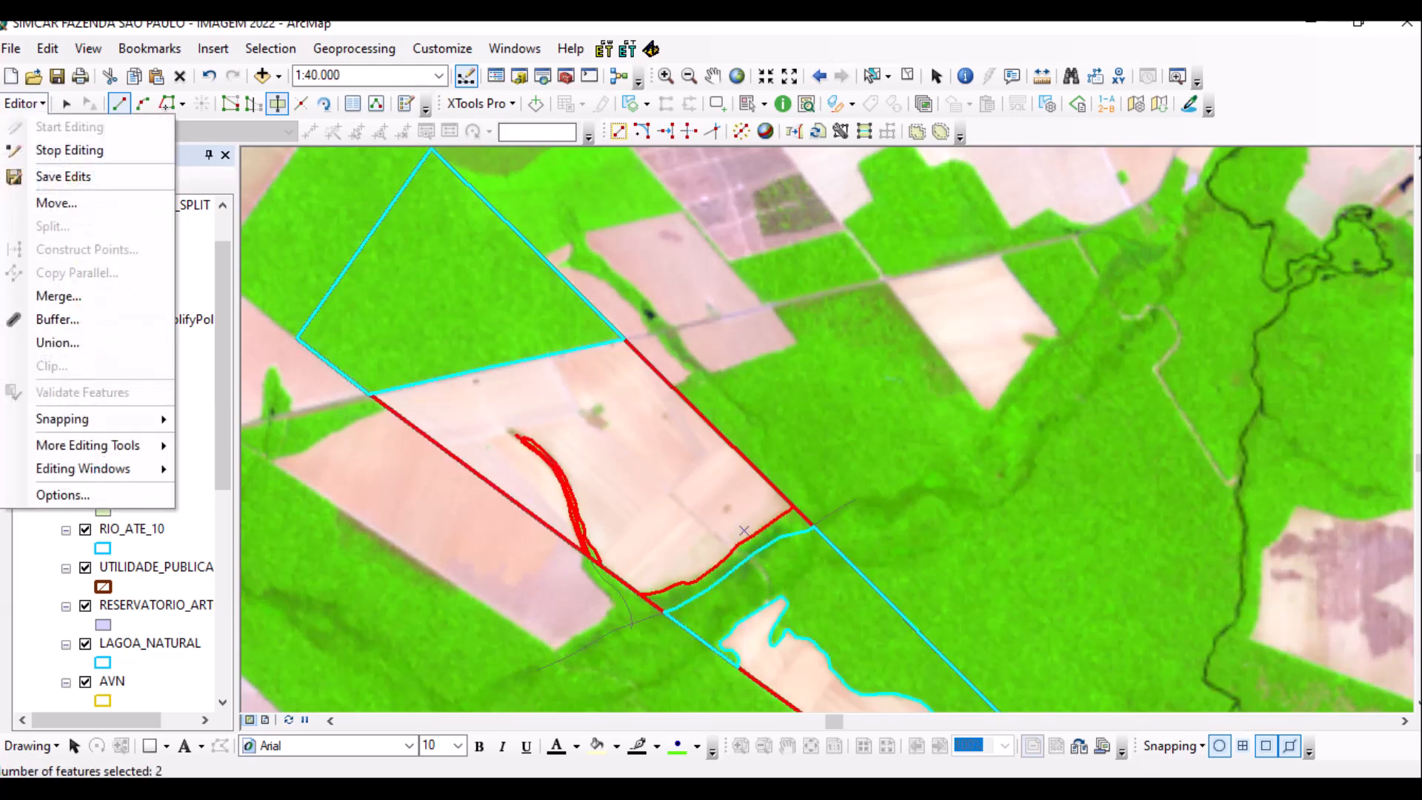
click(63, 146)
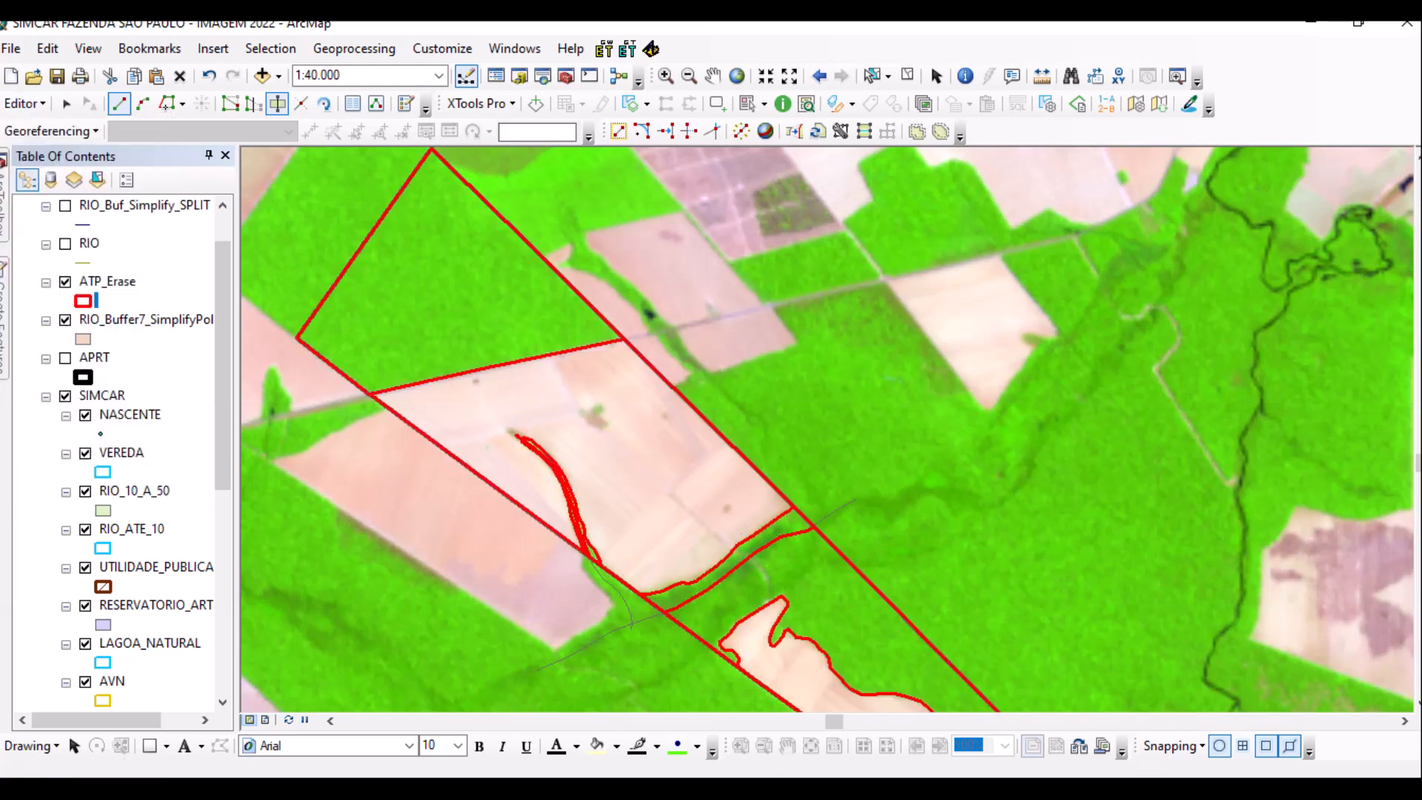
click(27, 102)
click(27, 103)
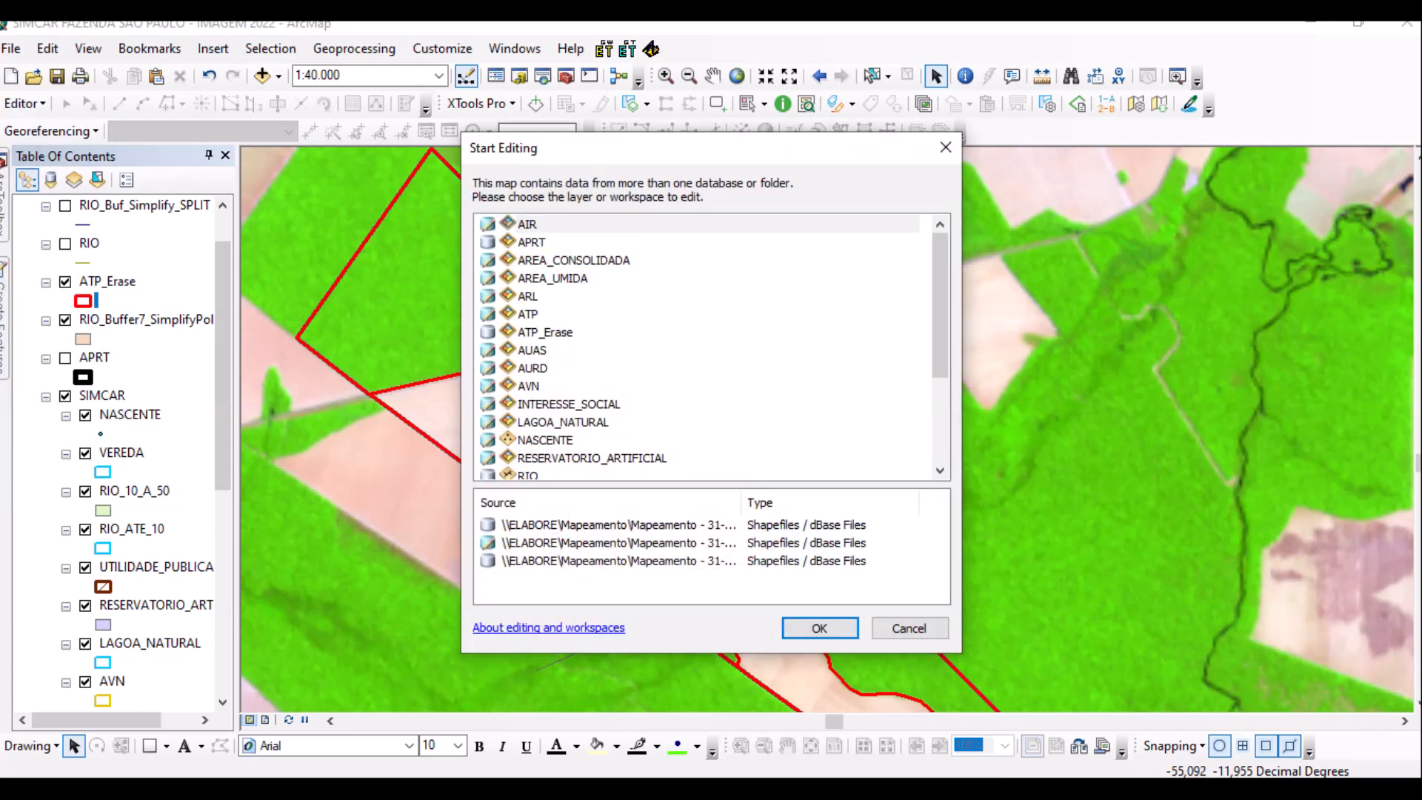
Start editing the ATP workspace, accept the spatial reference warnings, and pan to the clearing.
click(528, 314)
key(Return)
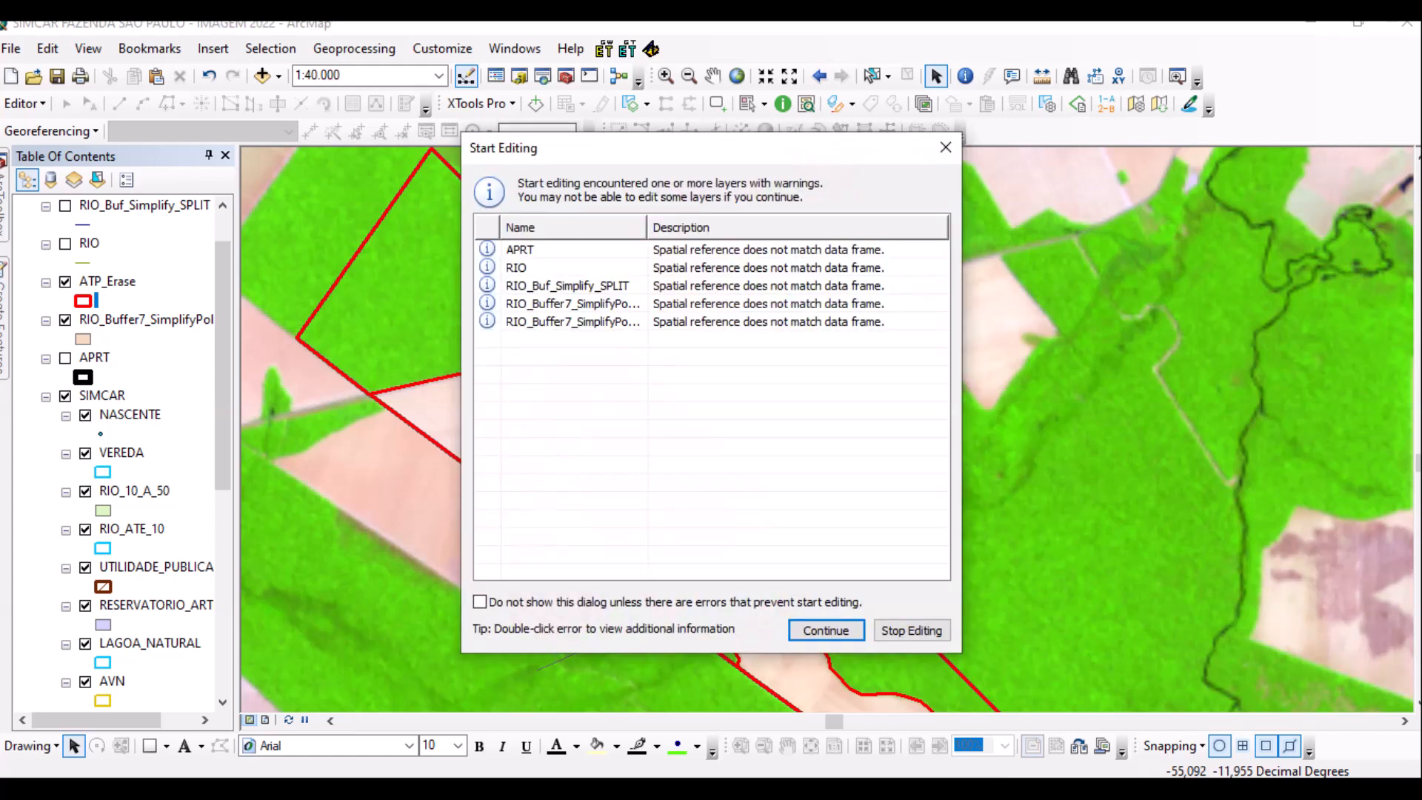
key(Return)
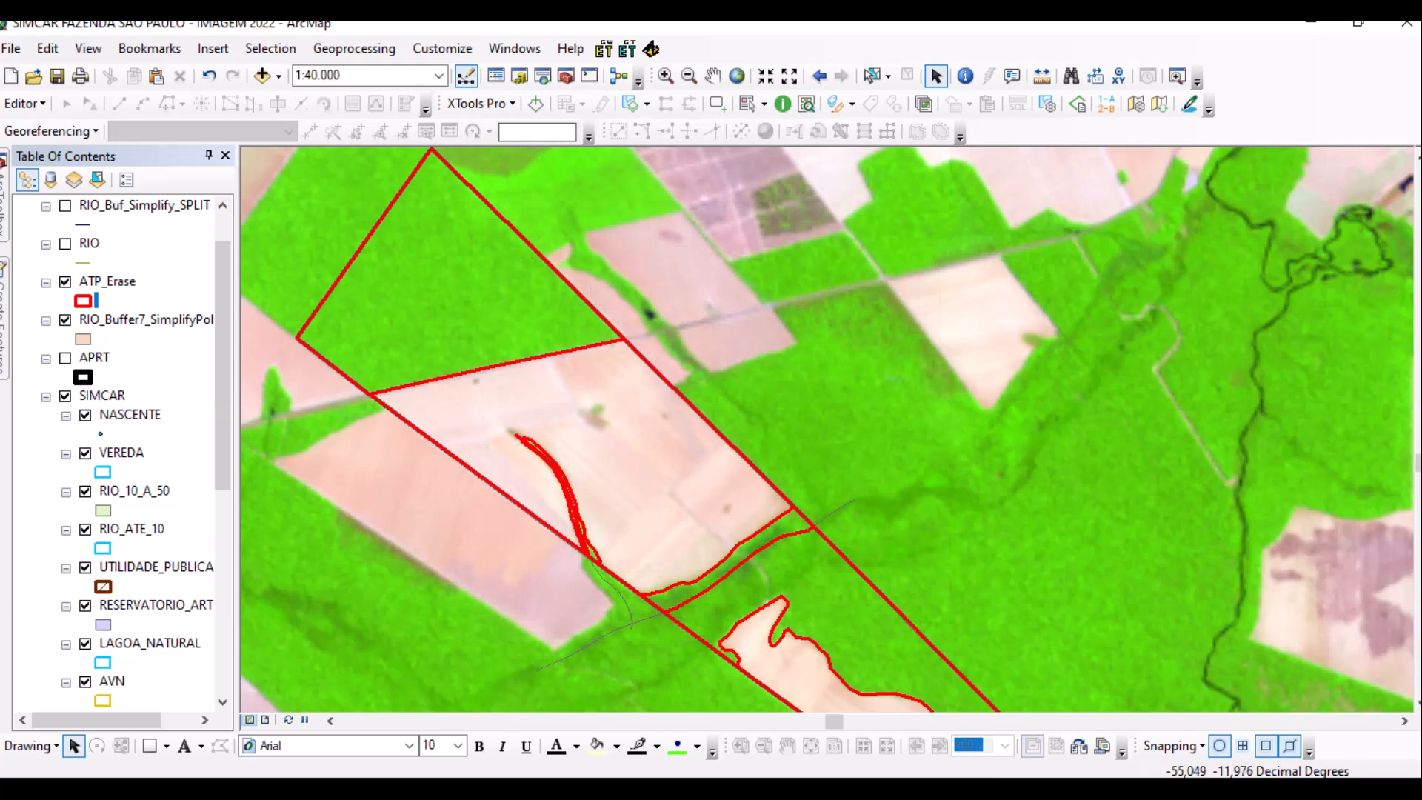
drag(815, 563, 748, 267)
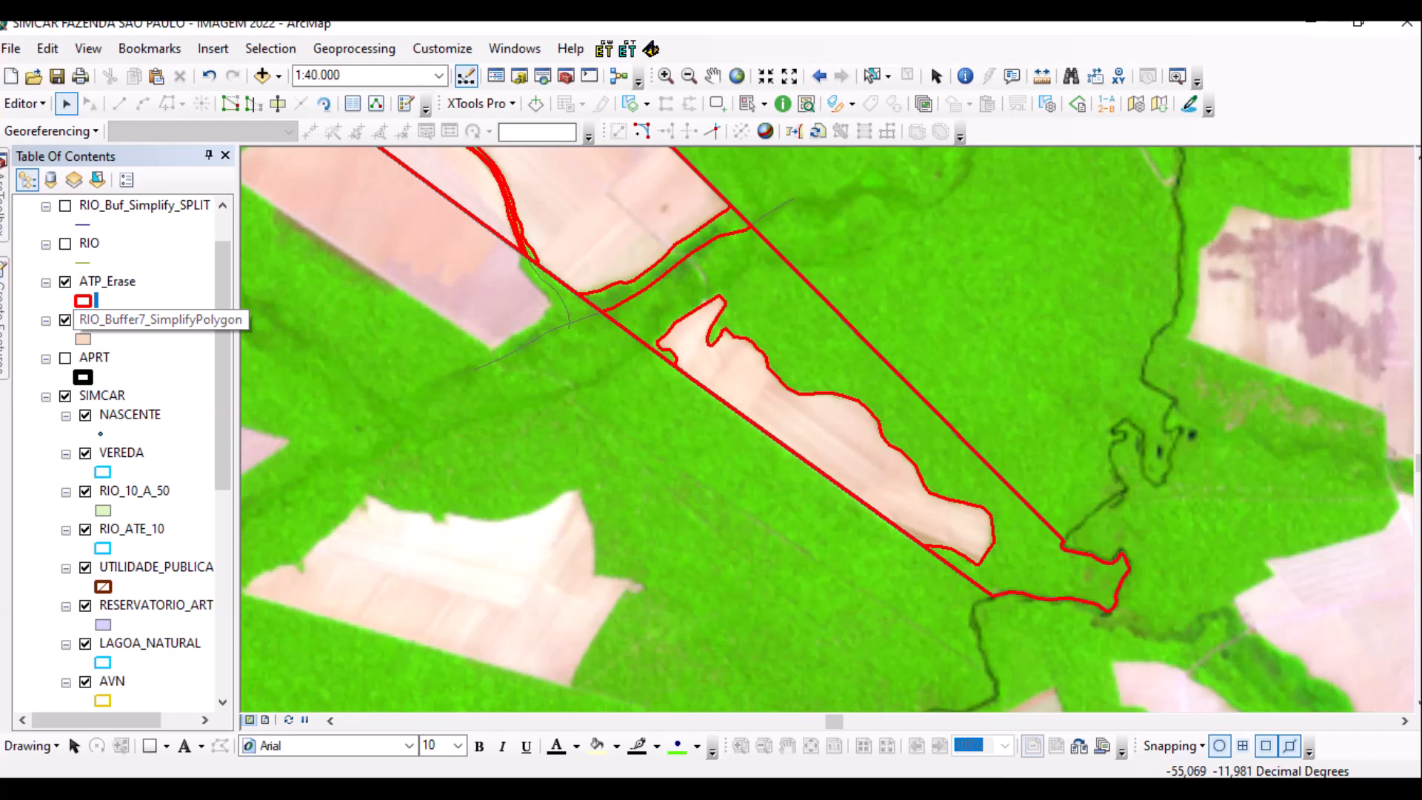
Copy the pink clearing polygon and paste it into the AREA_CONSOLIDADA layer.
scroll(818, 444, up, 3)
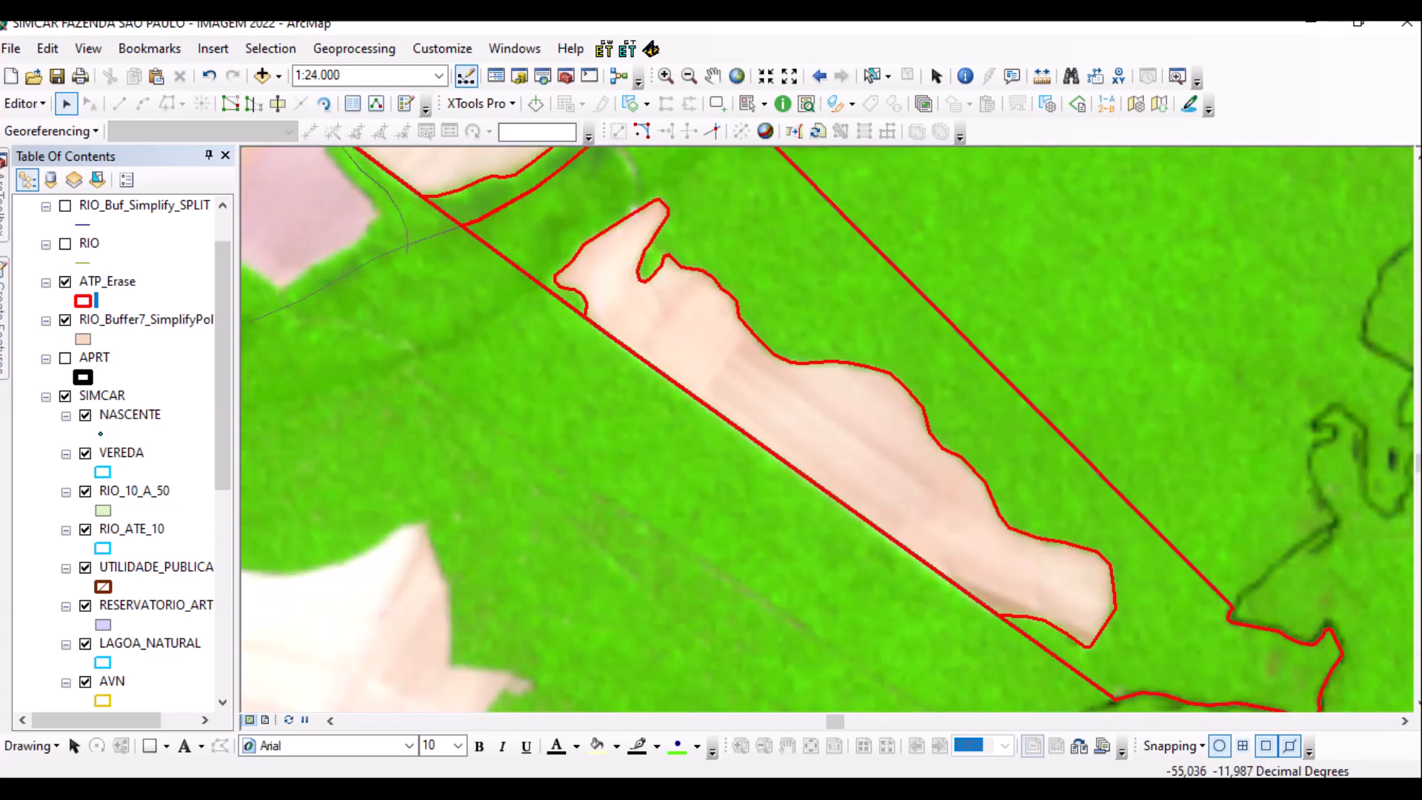
click(750, 406)
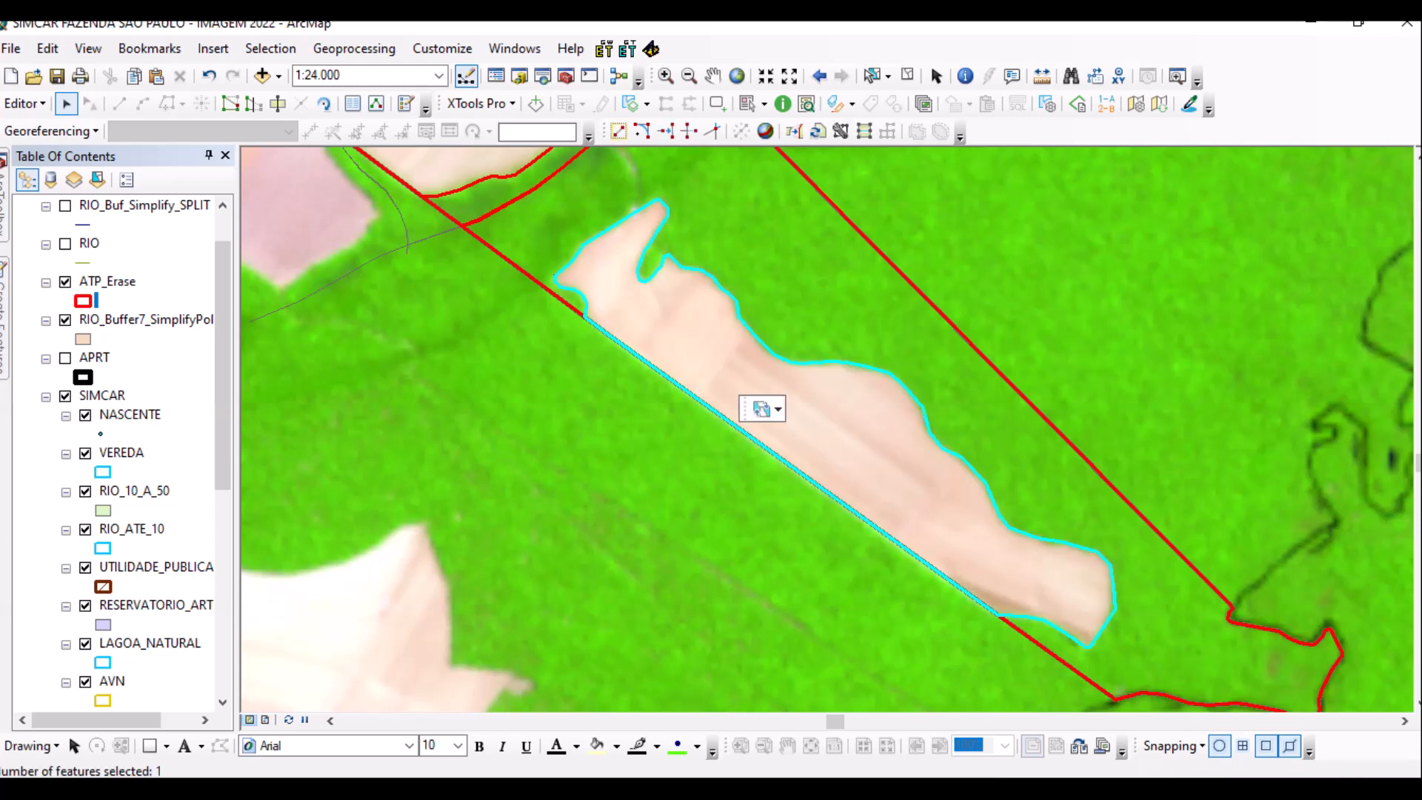
key(ctrl+v)
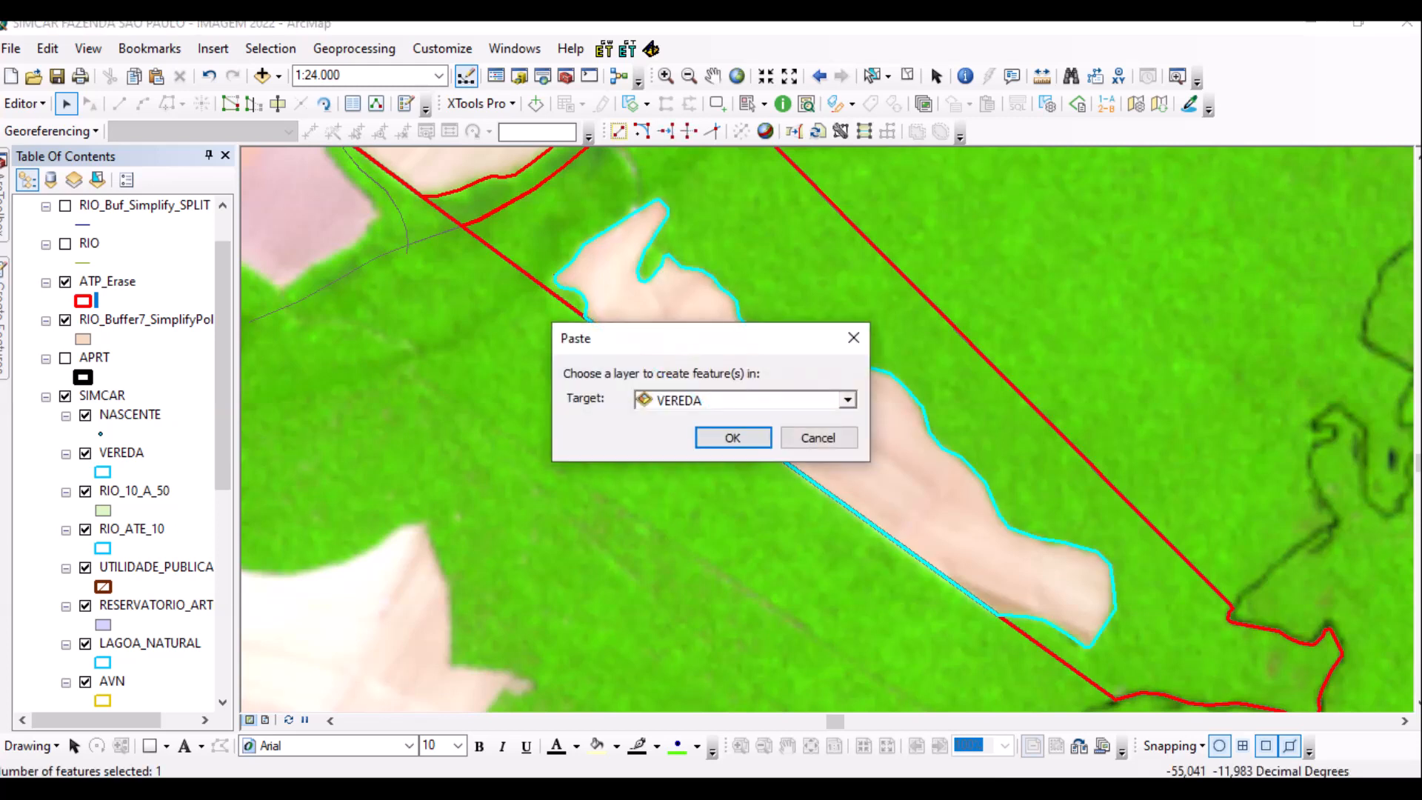
key(alt+Down)
key(Down)
key(Down)
key(Down)
key(Down)
key(Down)
key(Down)
key(Down)
key(Down)
key(Down)
key(Down)
key(Down)
key(Down)
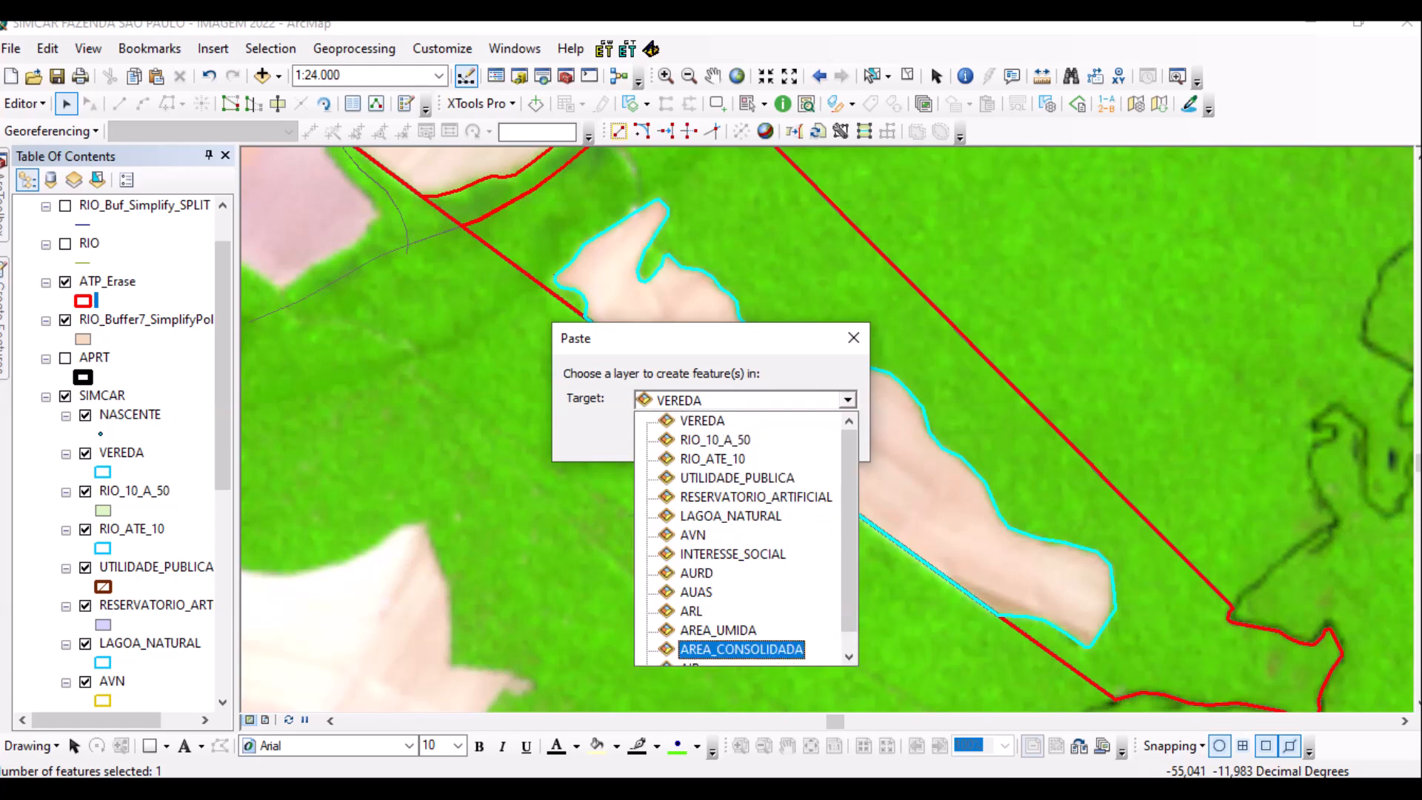
key(Return)
key(Return)
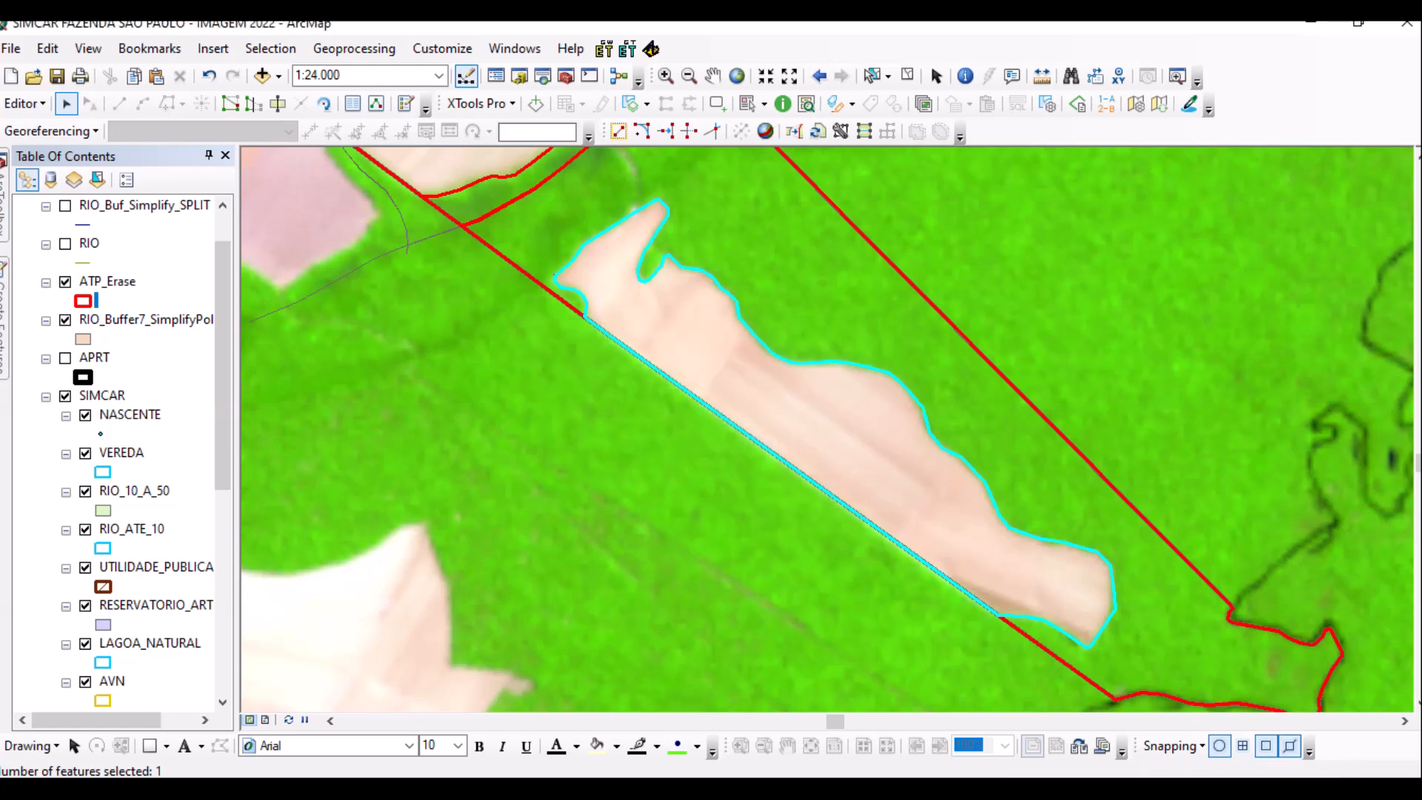
Paste another field polygon into AREA_CONSOLIDADA, then select the forest reserve polygons.
key(Up)
key(Left)
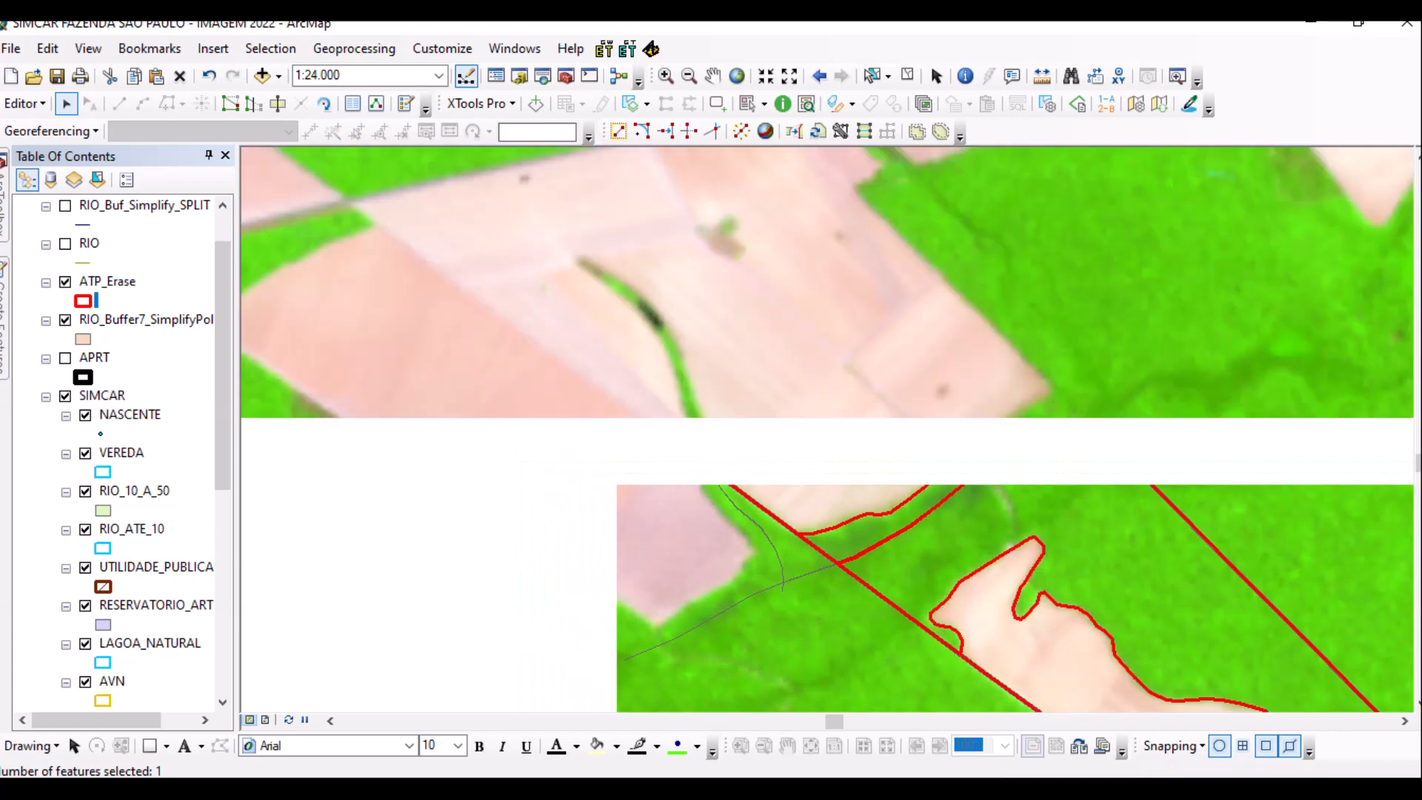
click(829, 440)
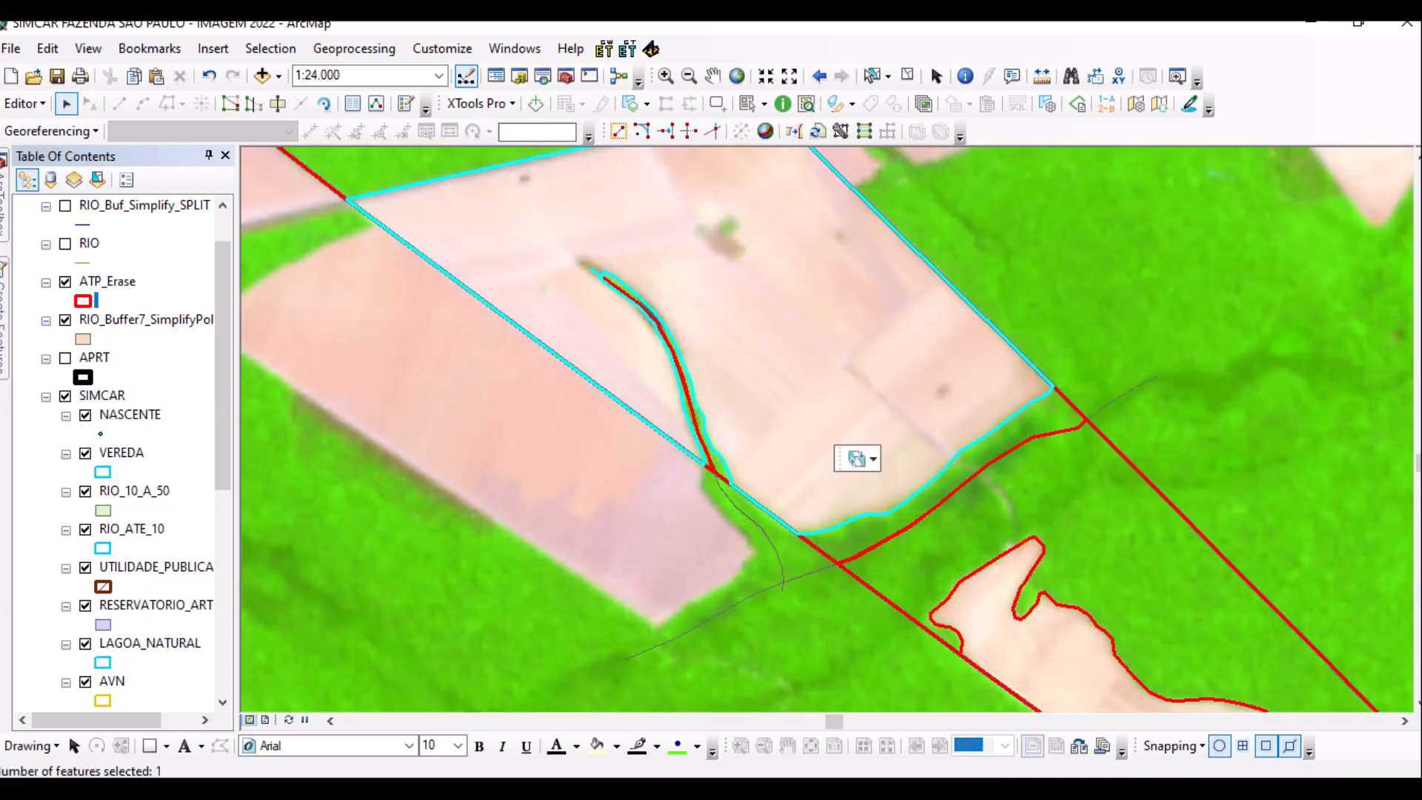
key(ctrl+v)
key(alt+Down)
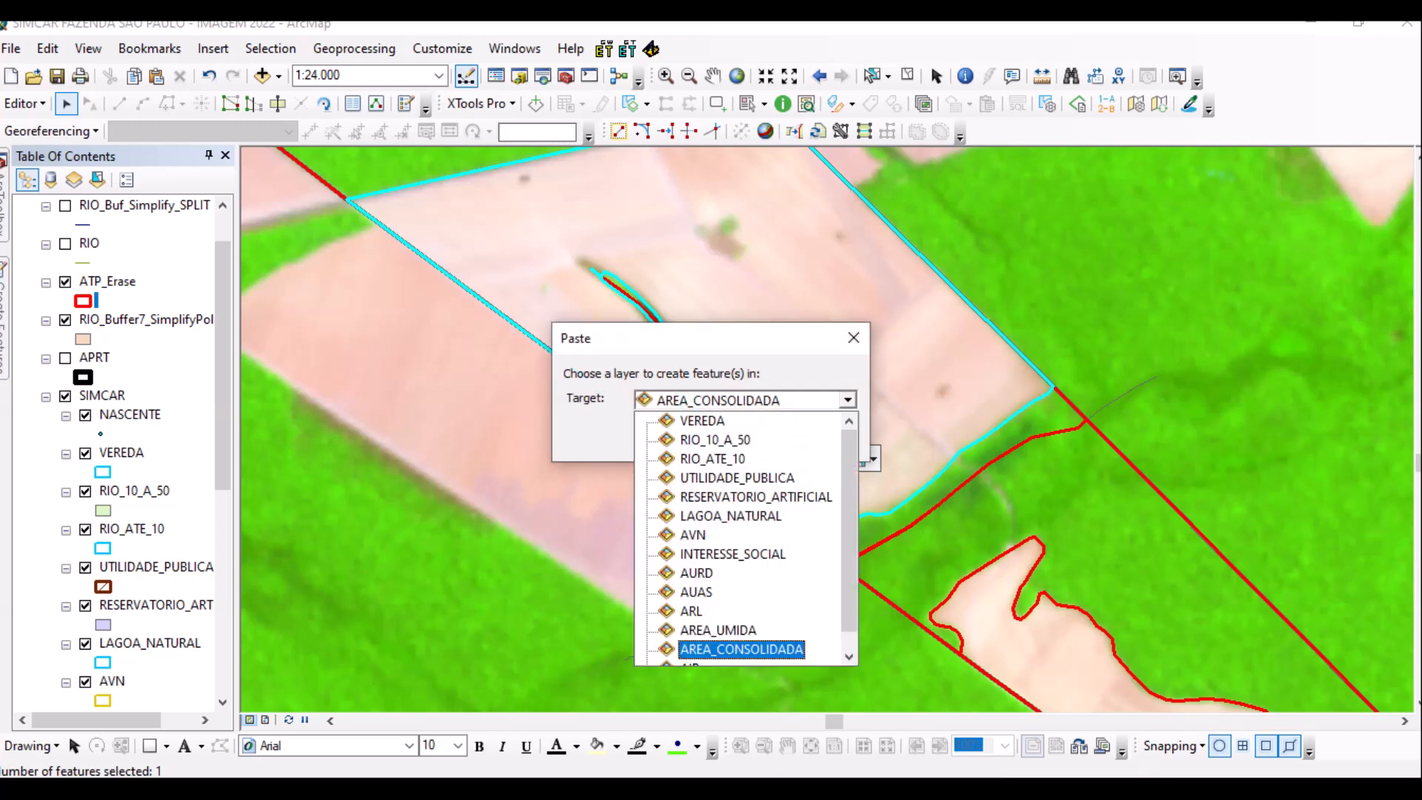
key(Return)
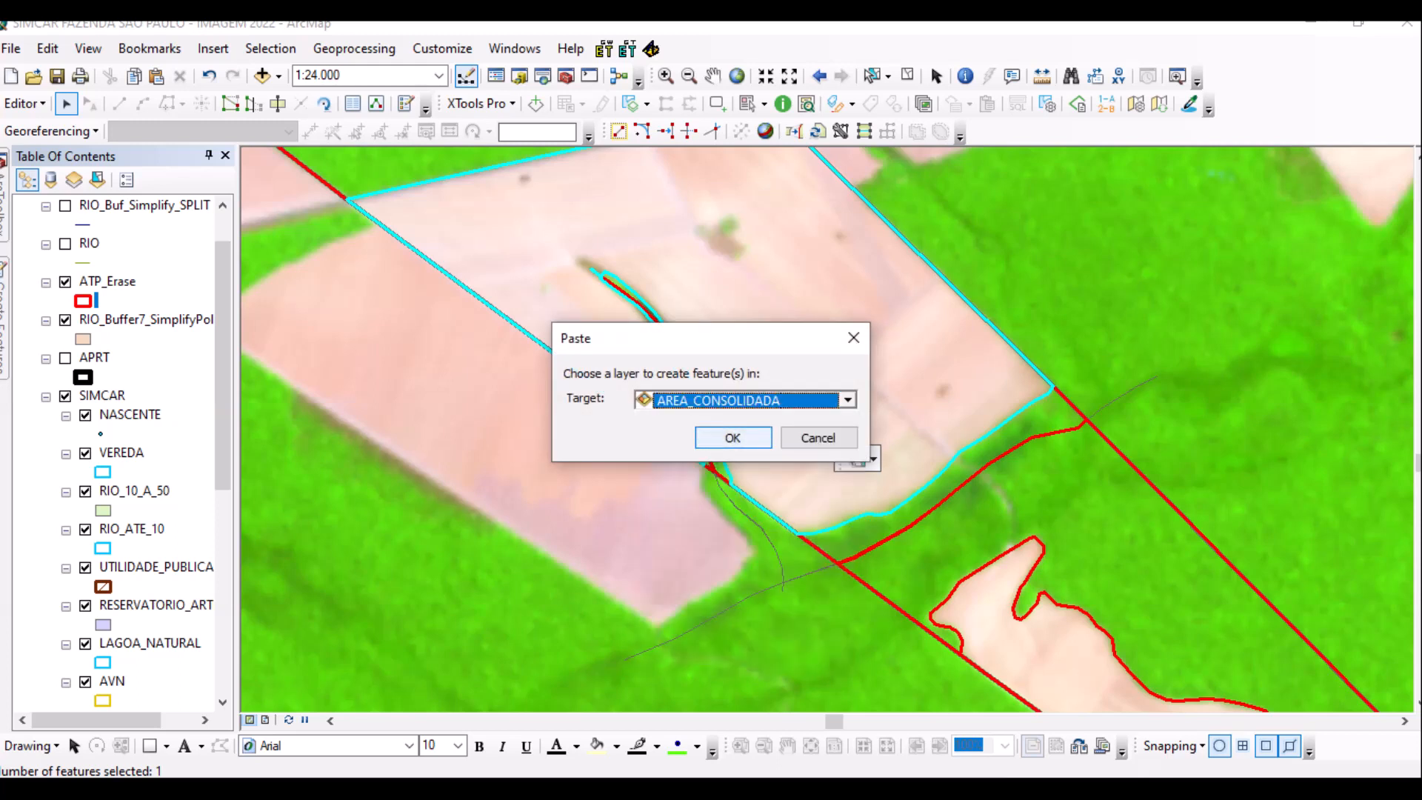
key(Return)
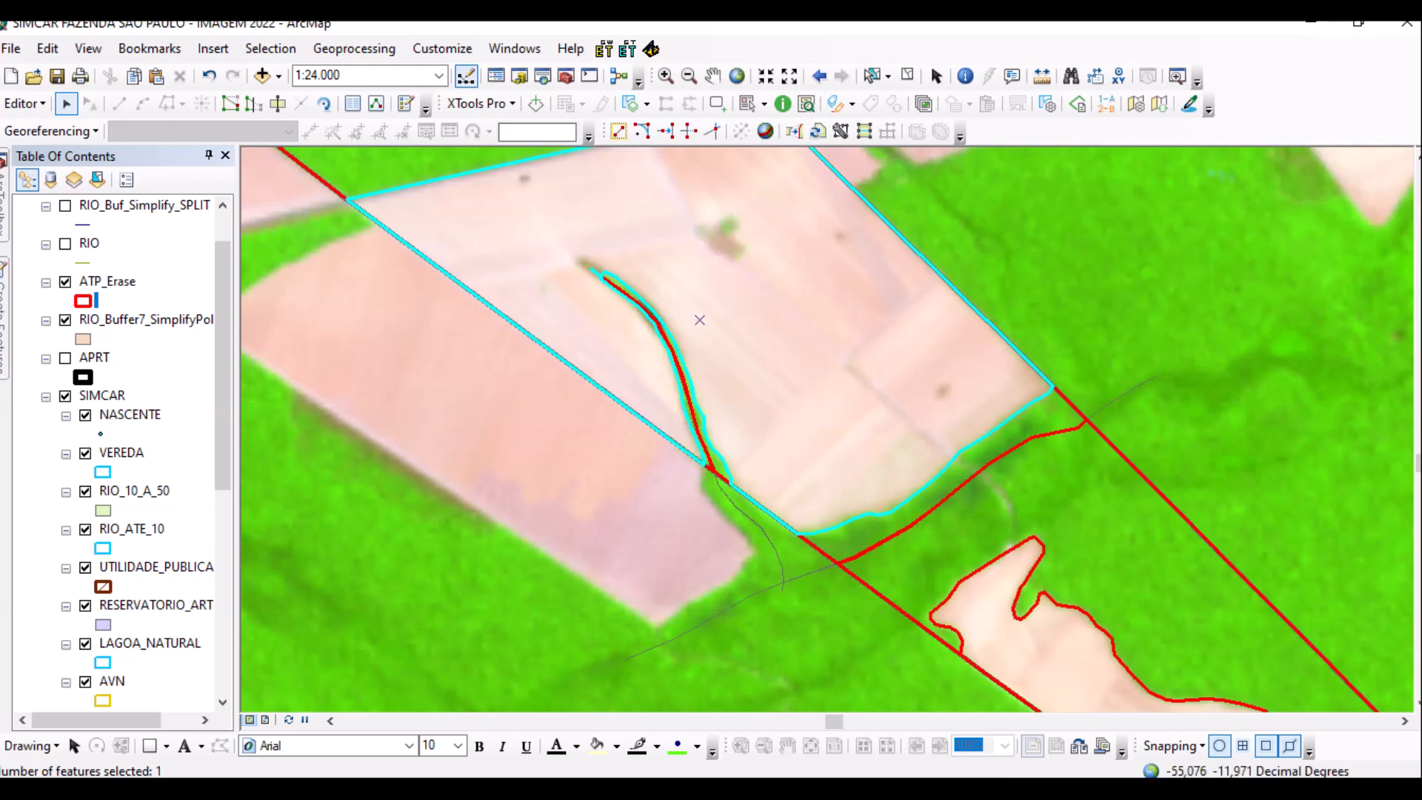
scroll(444, 476, down, 3)
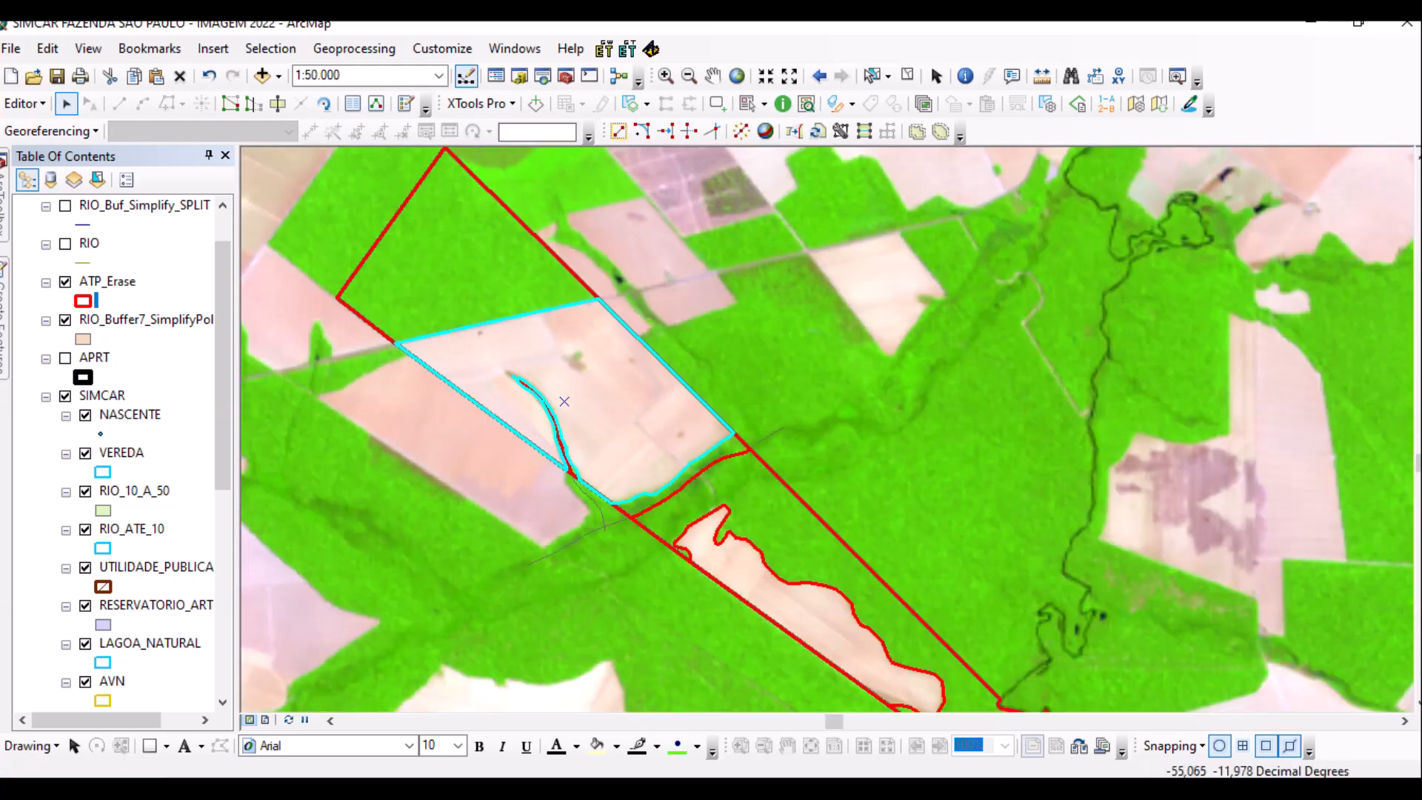
key(Escape)
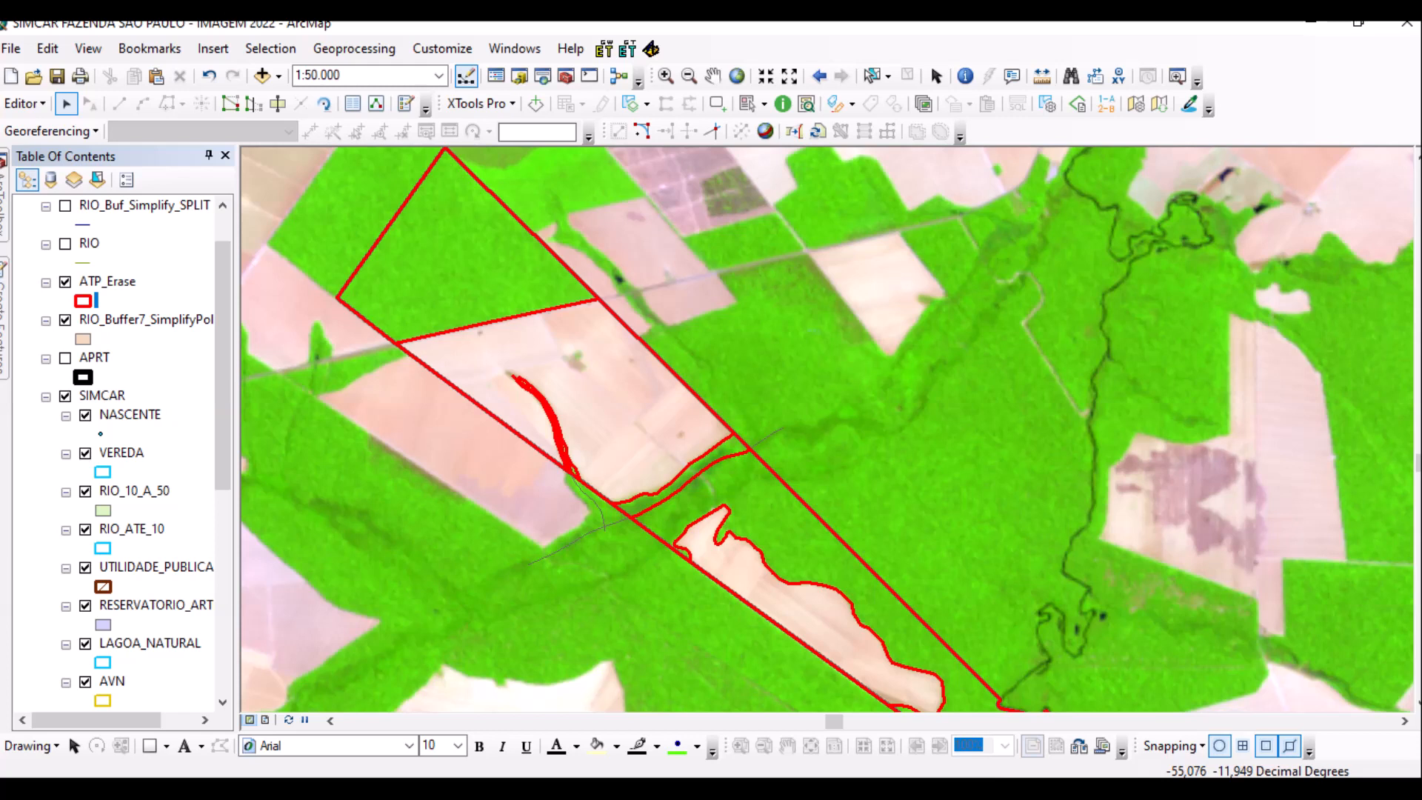
click(466, 315)
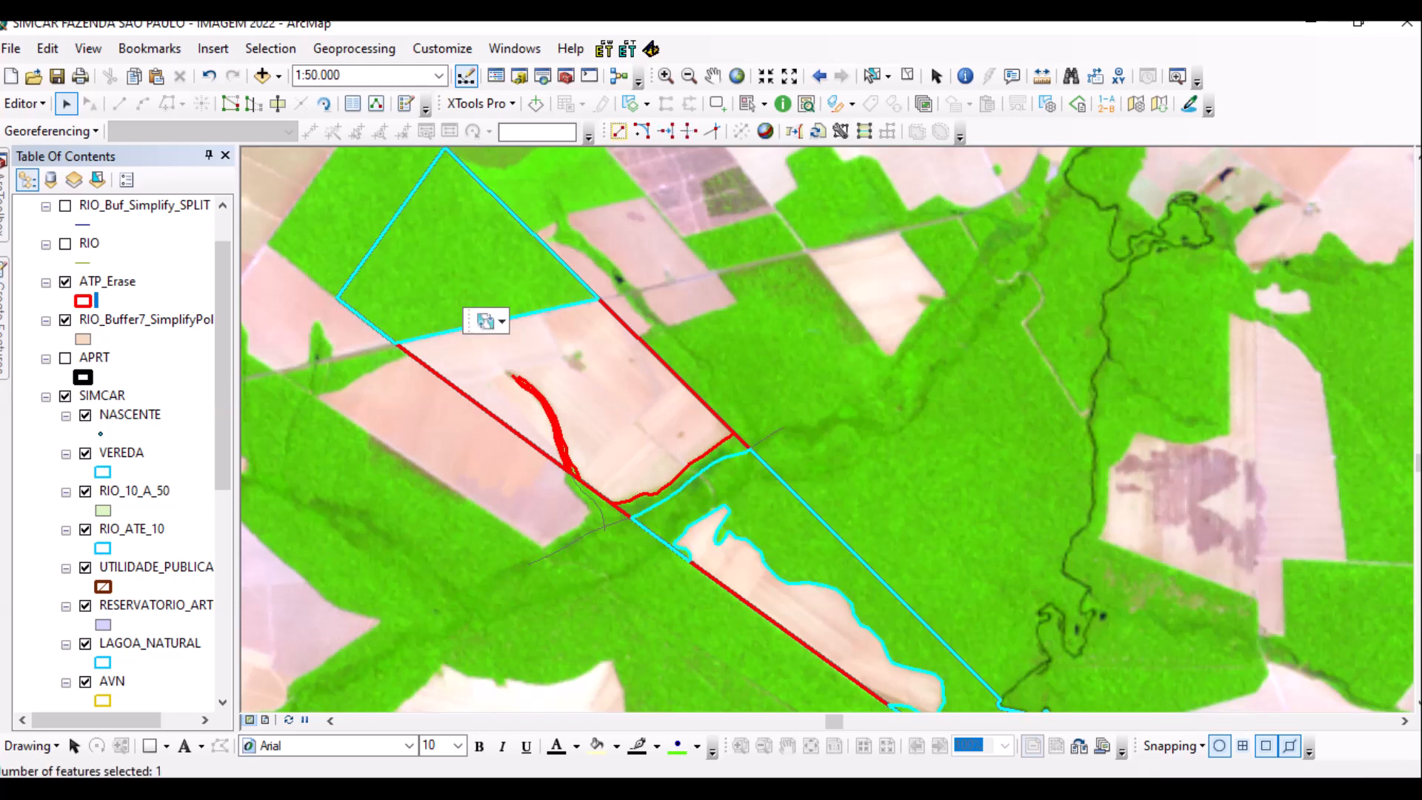
Paste the selected forest reserve polygons into the ARL layer.
key(ctrl+v)
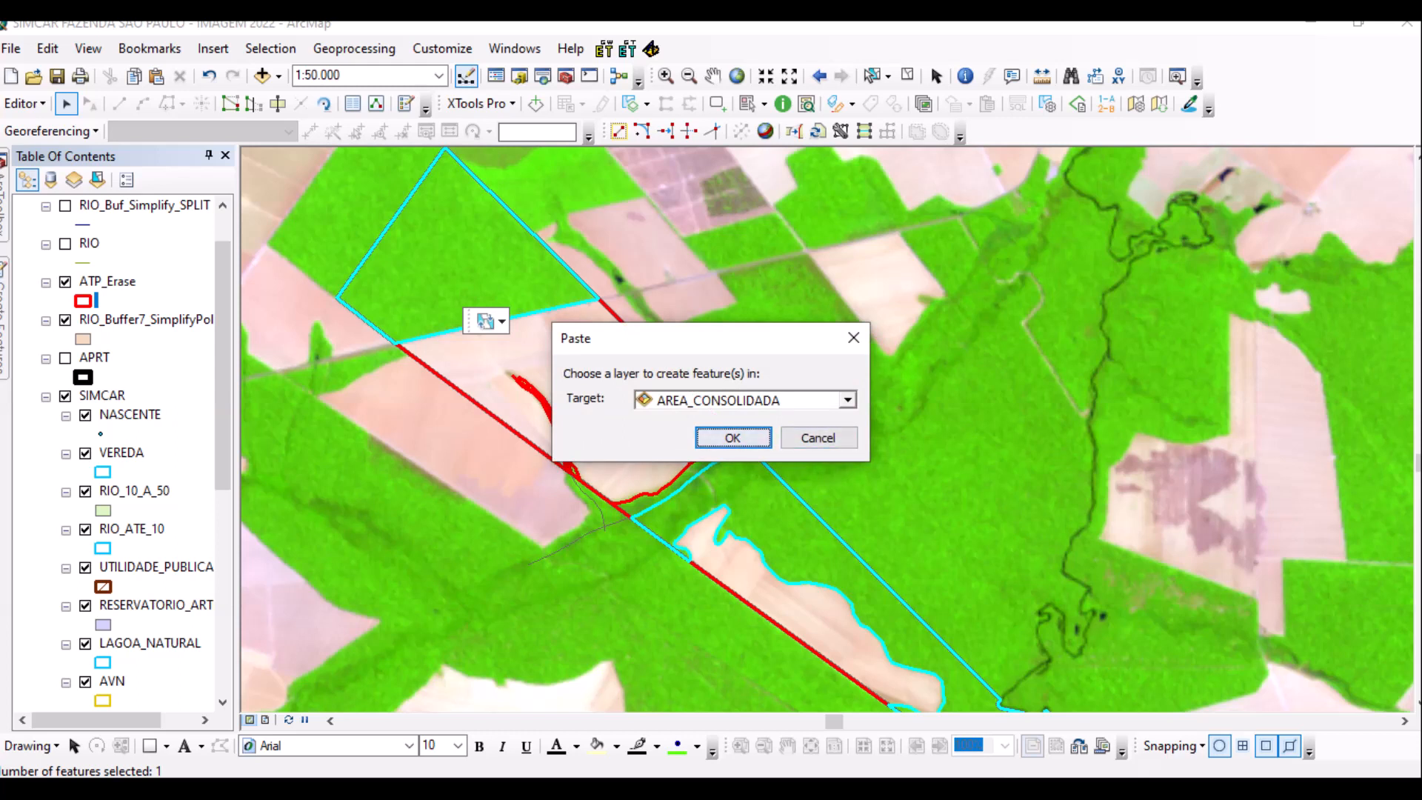
key(alt+Down)
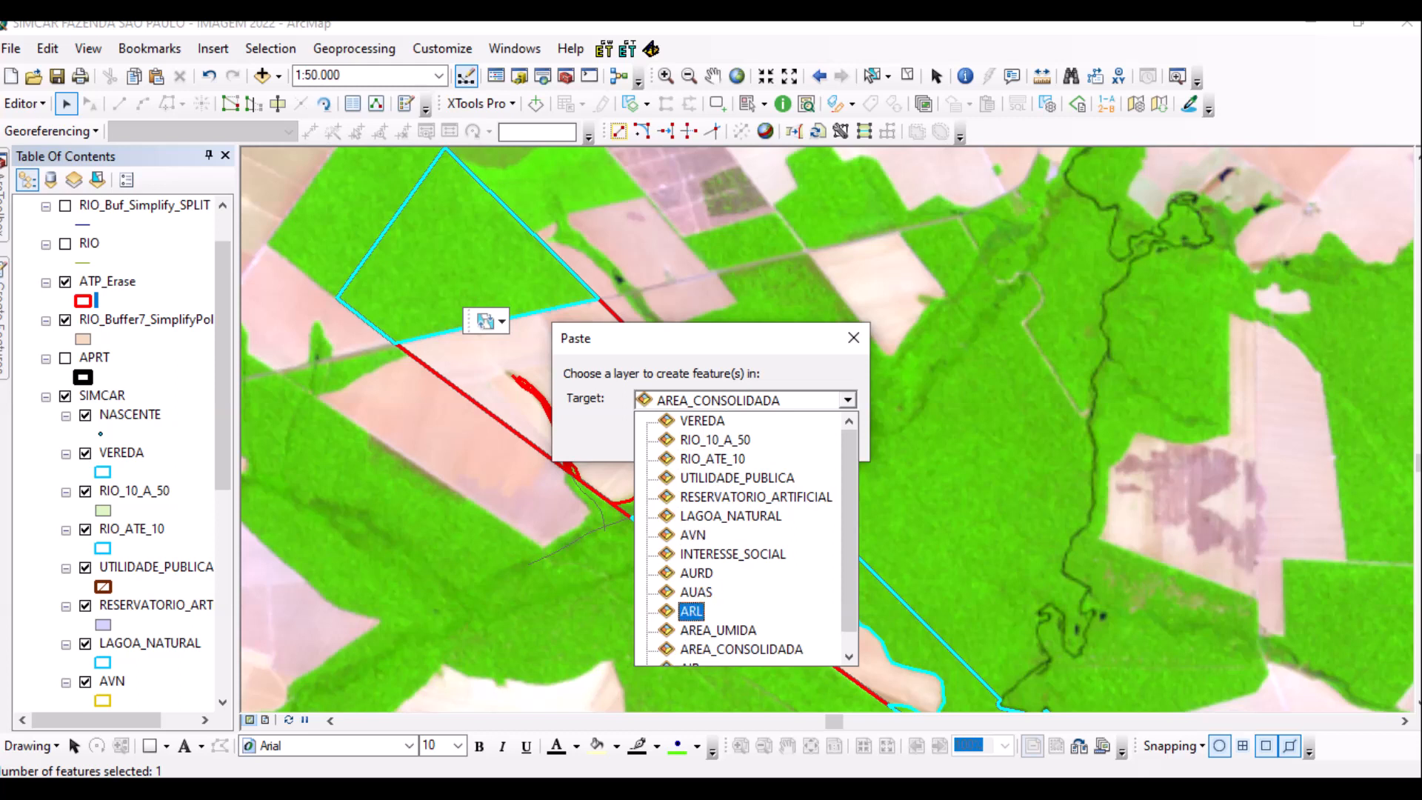
key(Return)
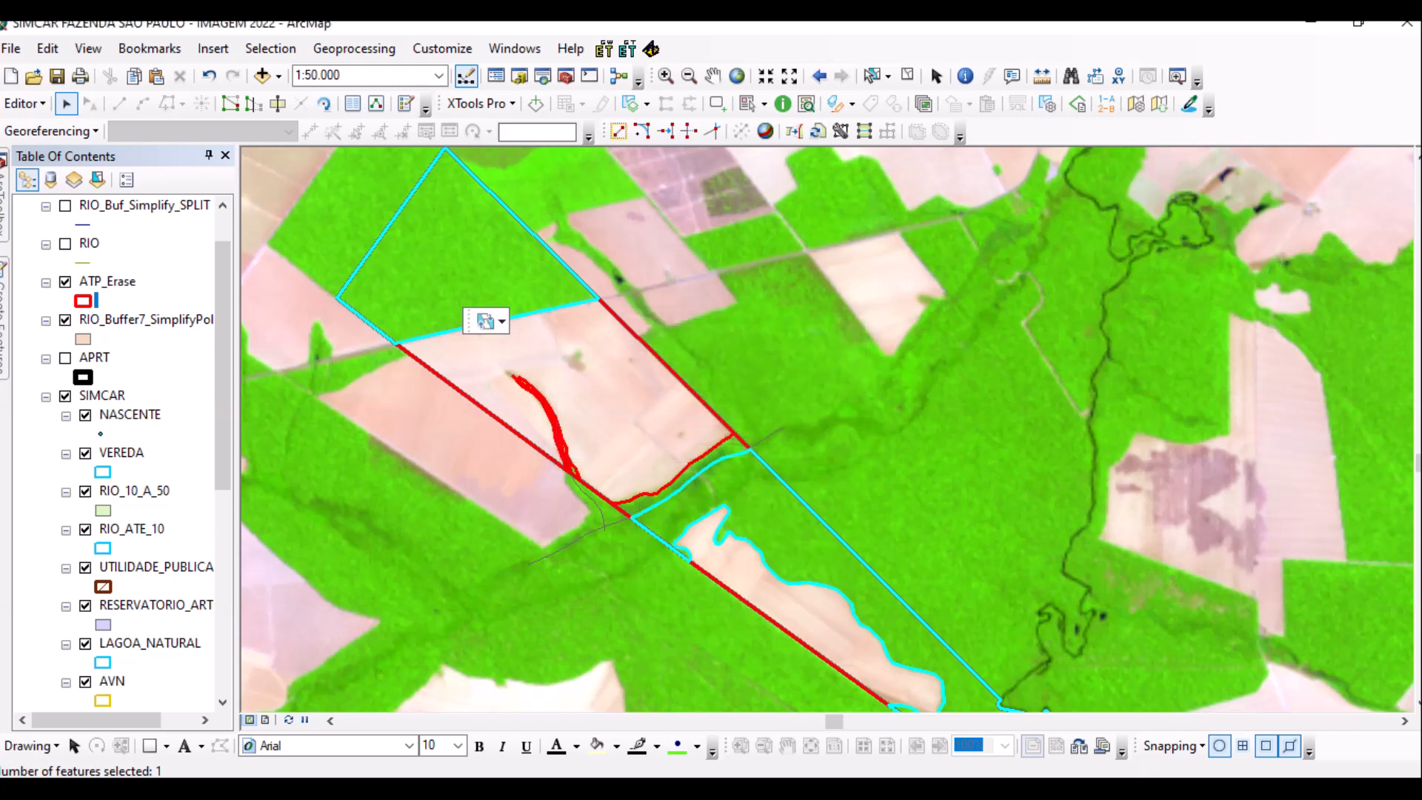
scroll(827, 419, up, 4)
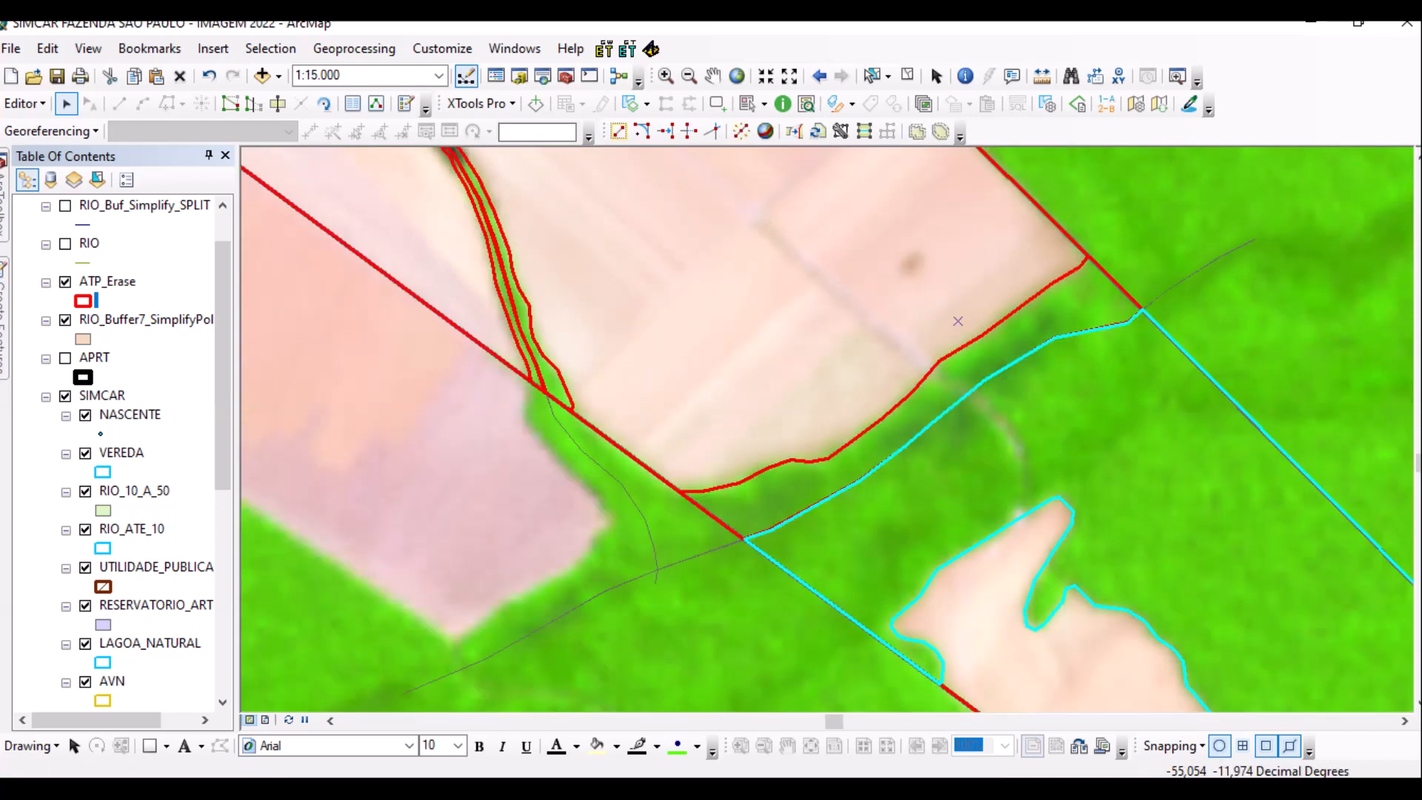
Paste the wooded strip south of the field and both stream-side strips into ARL.
click(770, 520)
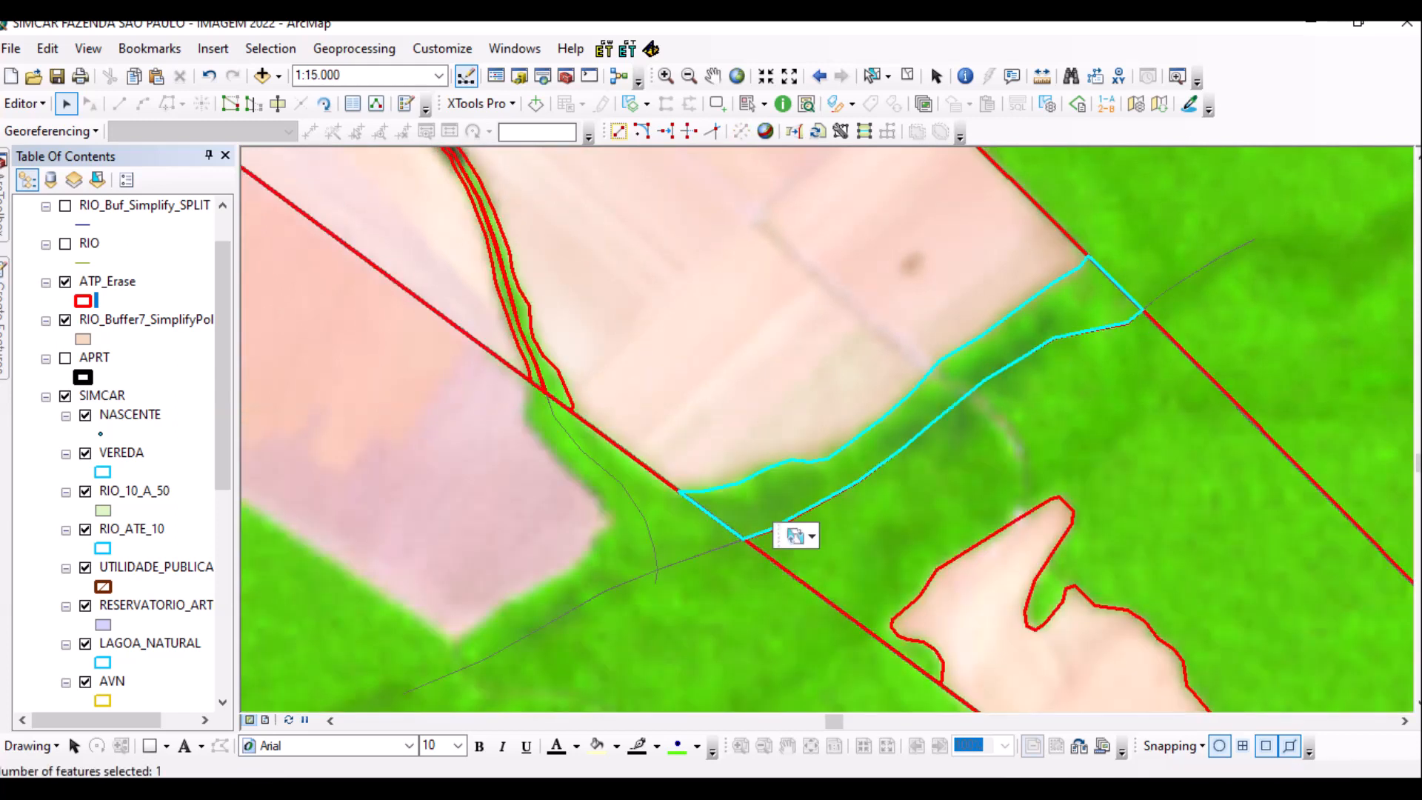
key(ctrl+v)
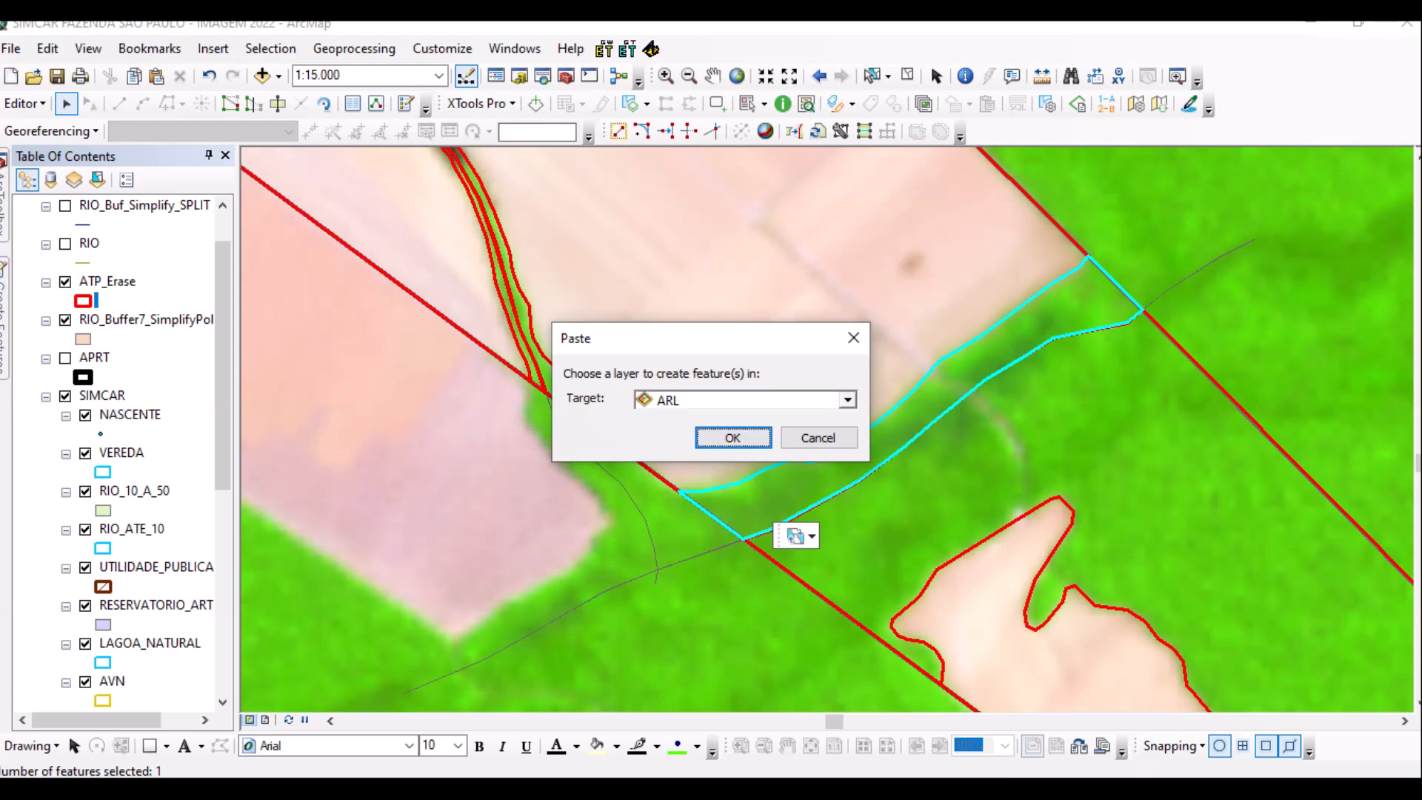
click(732, 437)
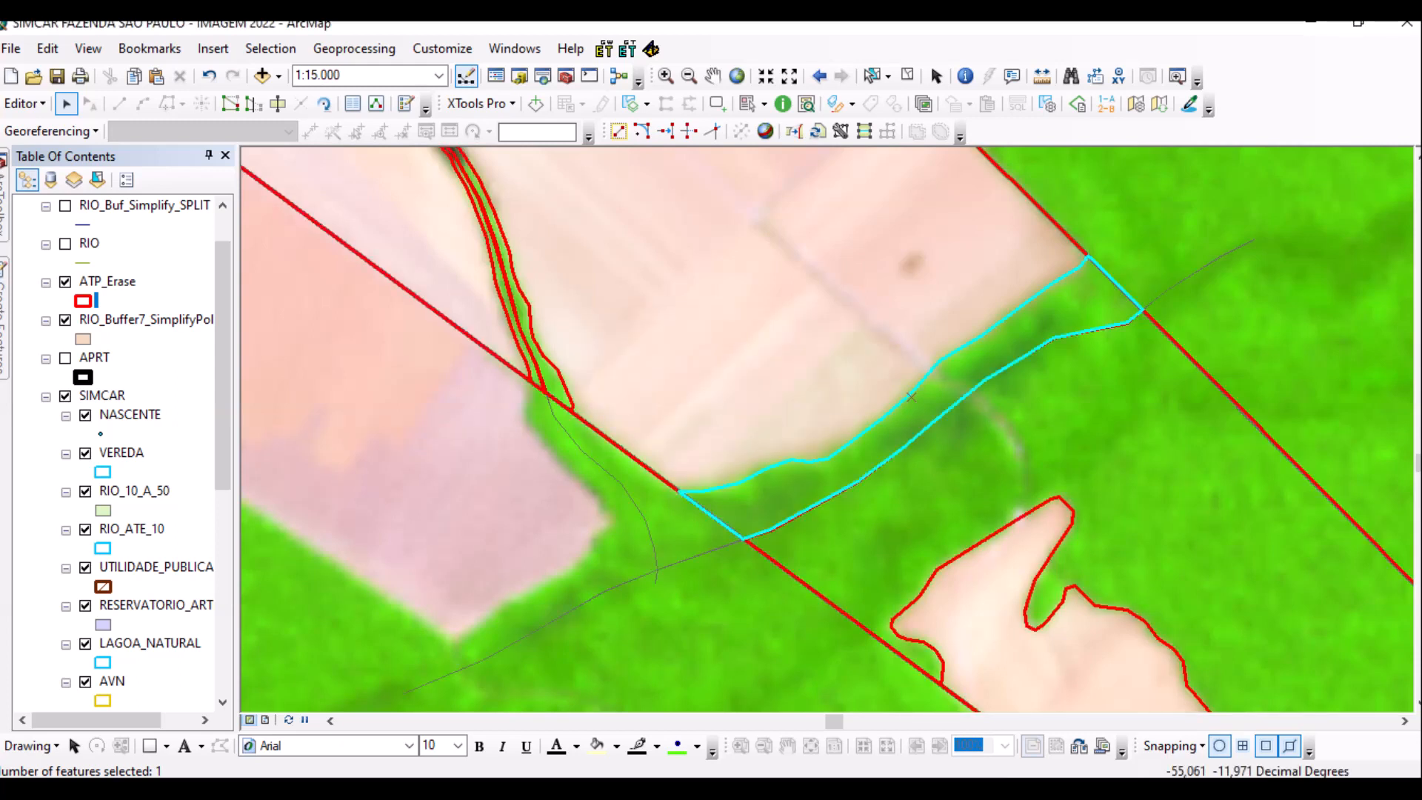
click(570, 409)
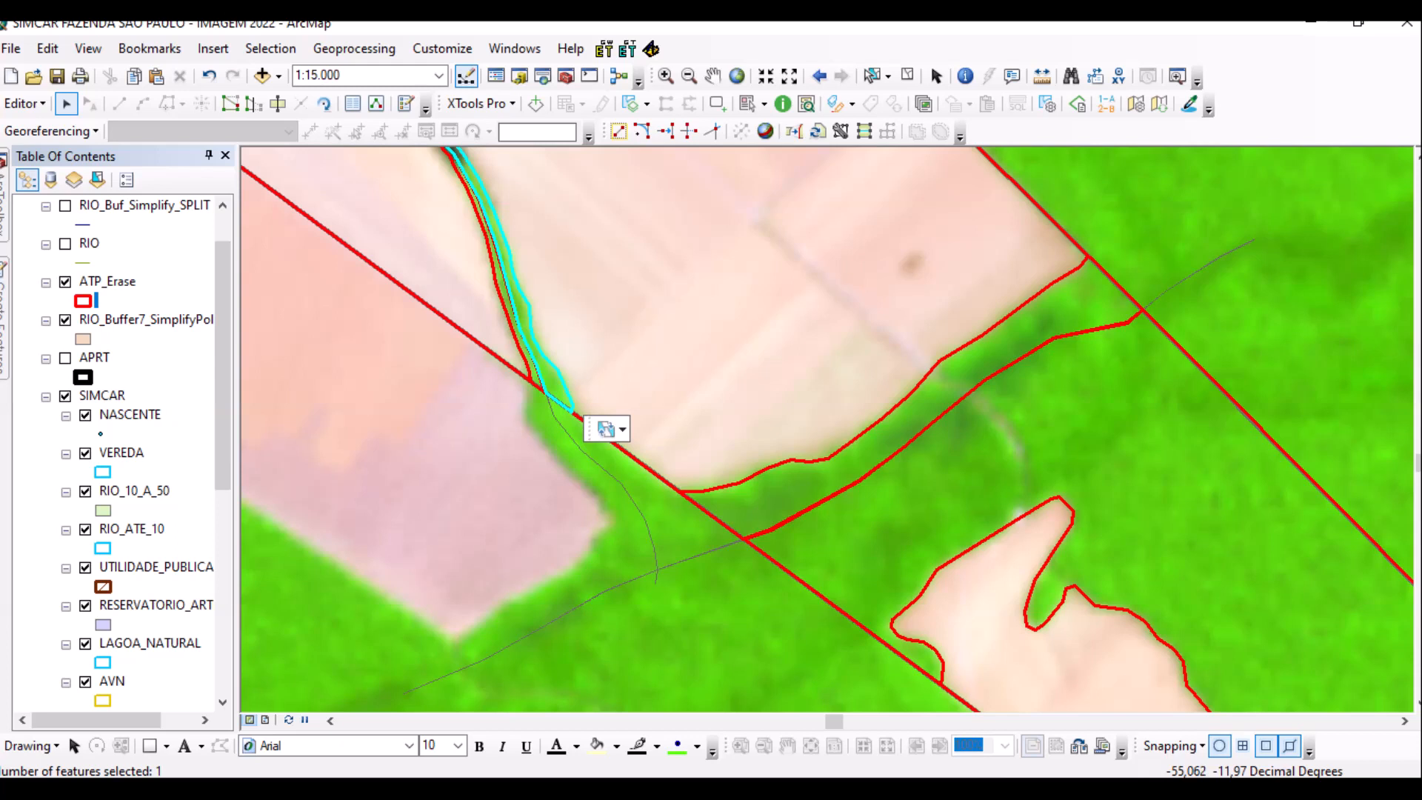
shift+click(539, 382)
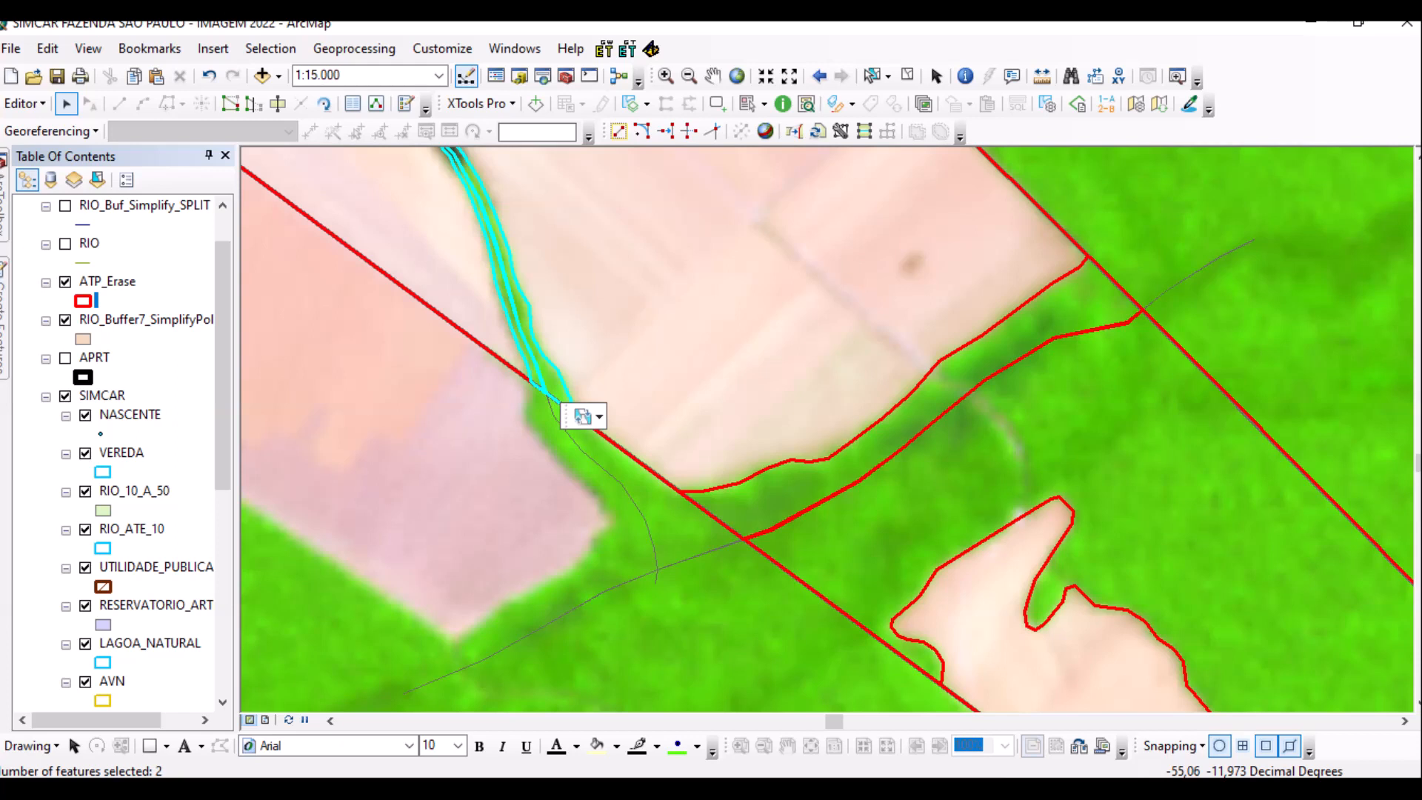
key(ctrl+v)
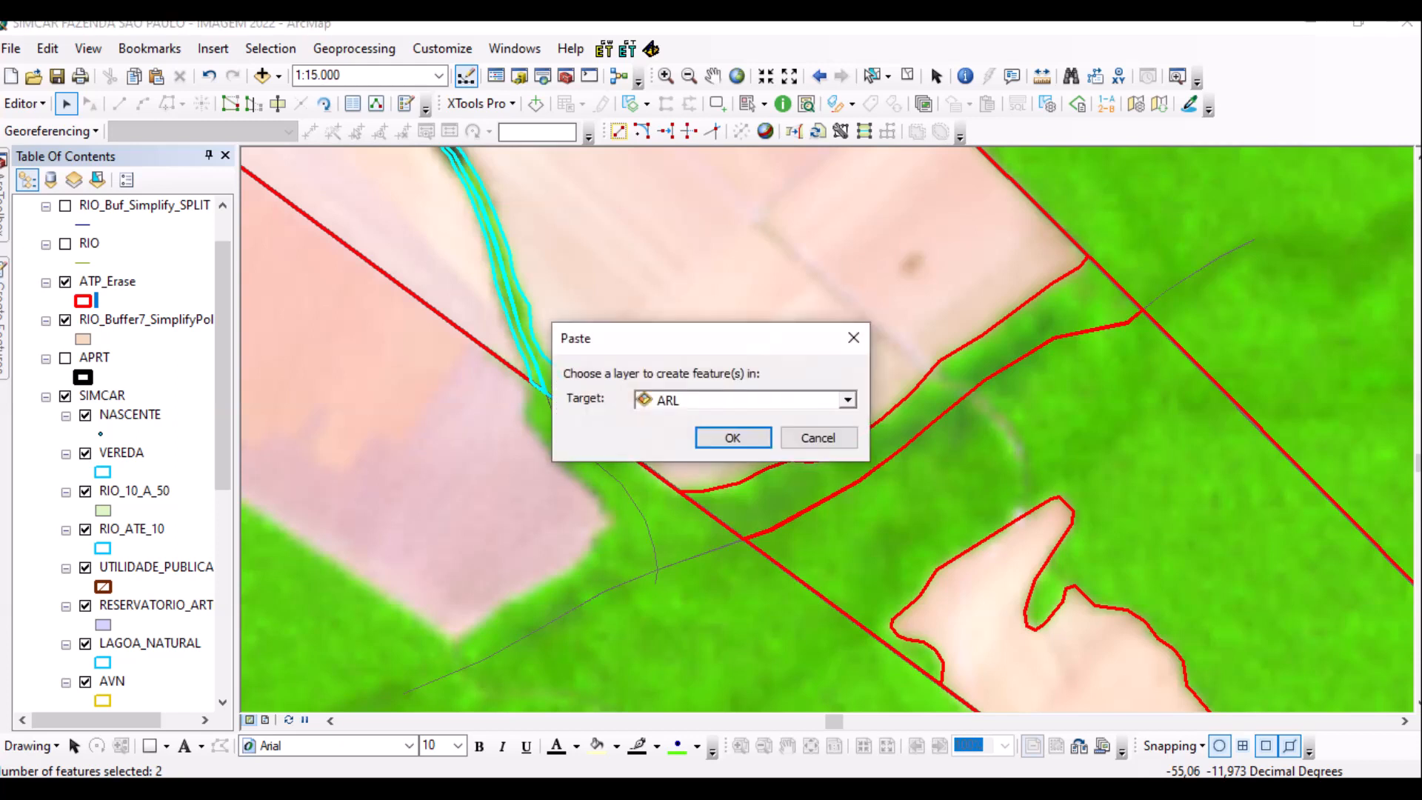
click(733, 438)
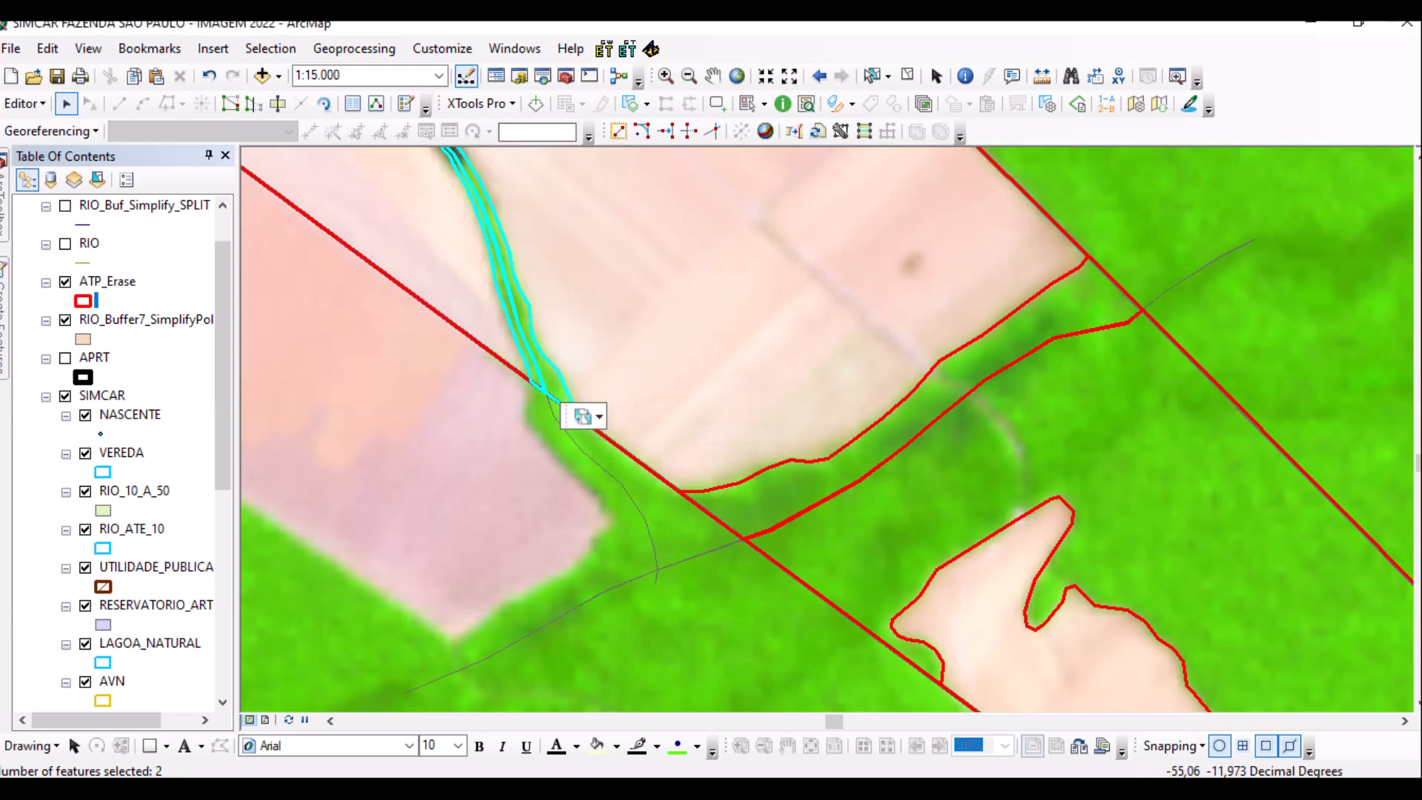
scroll(804, 414, down, 5)
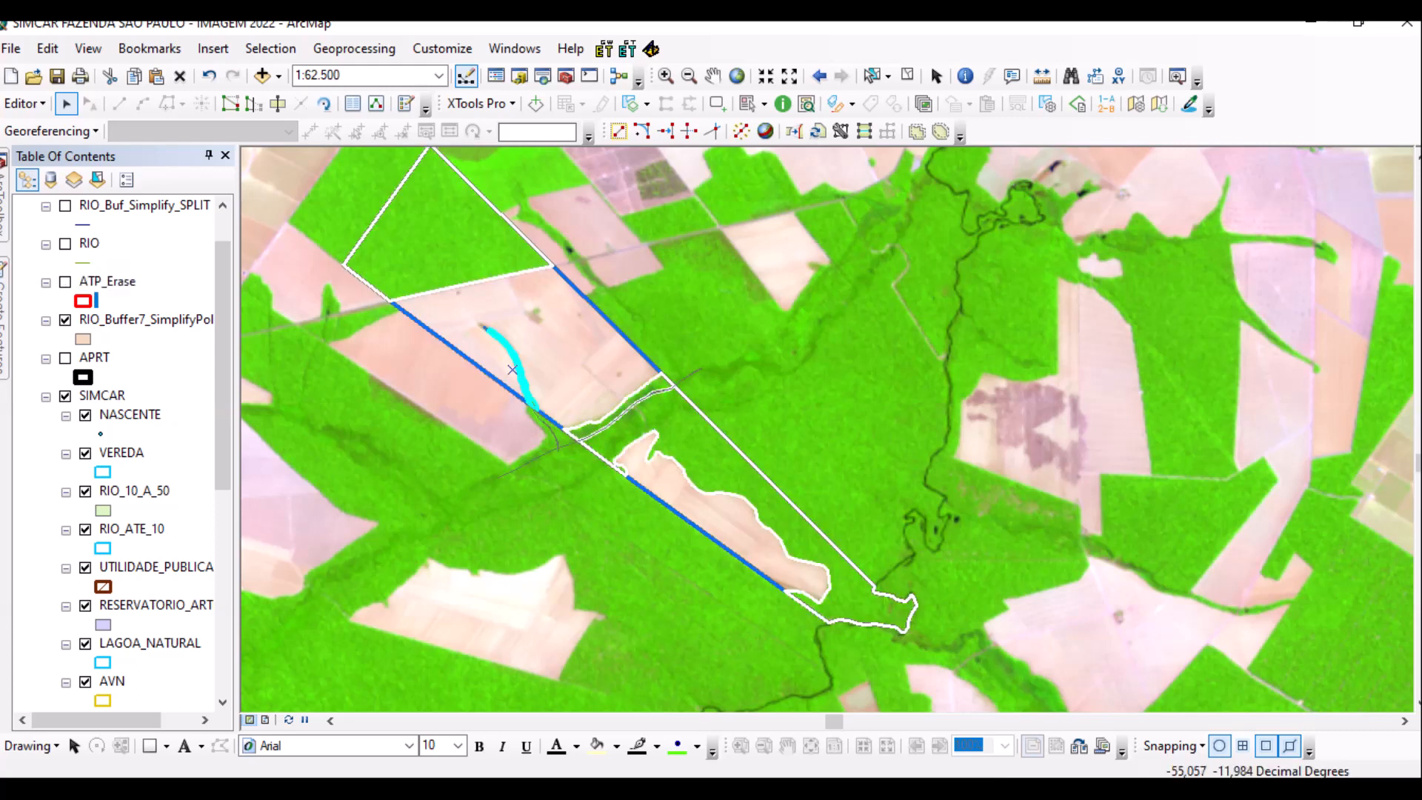
Clear the selection, zoom in, and select the cultivated field polygon beside the wooded strip.
click(908, 76)
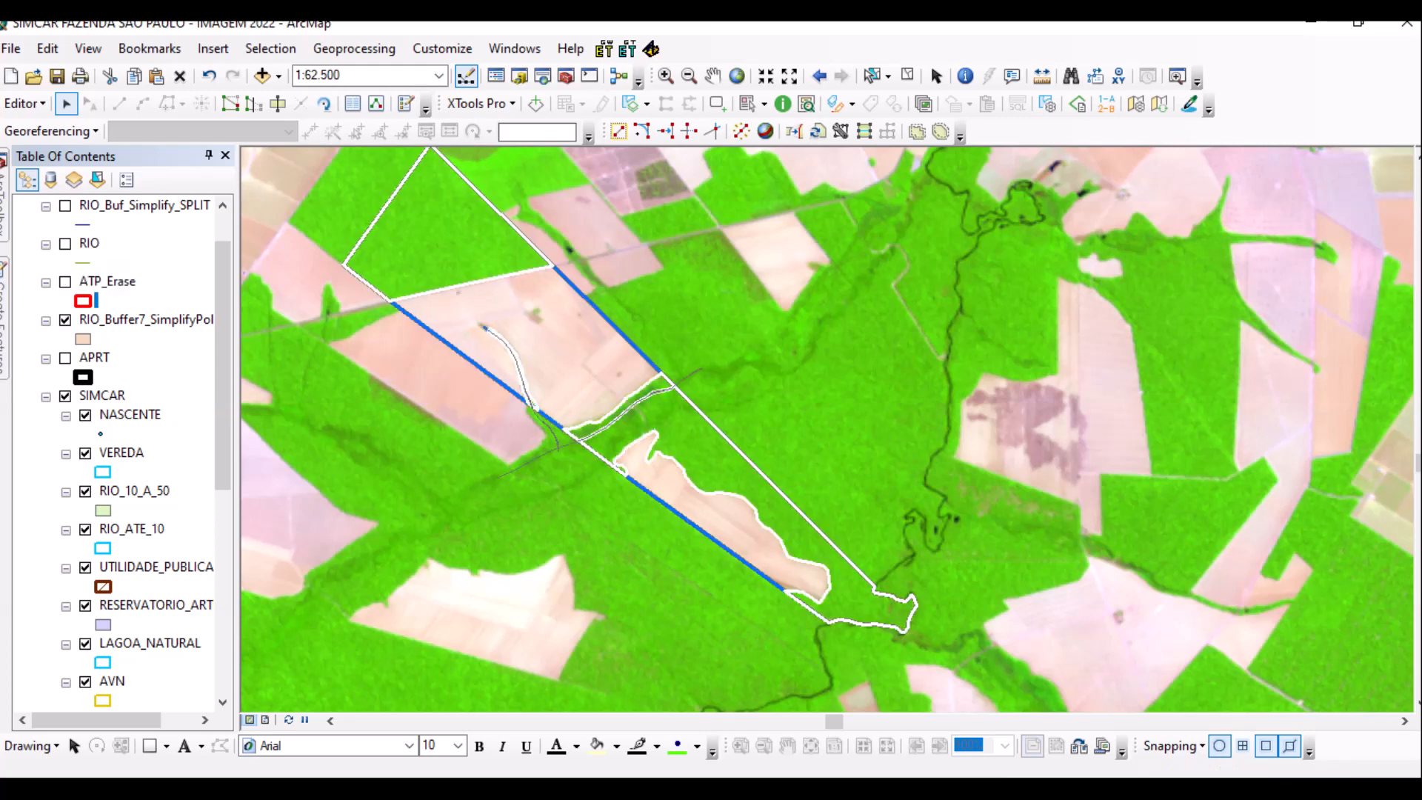
scroll(489, 319, up, 2)
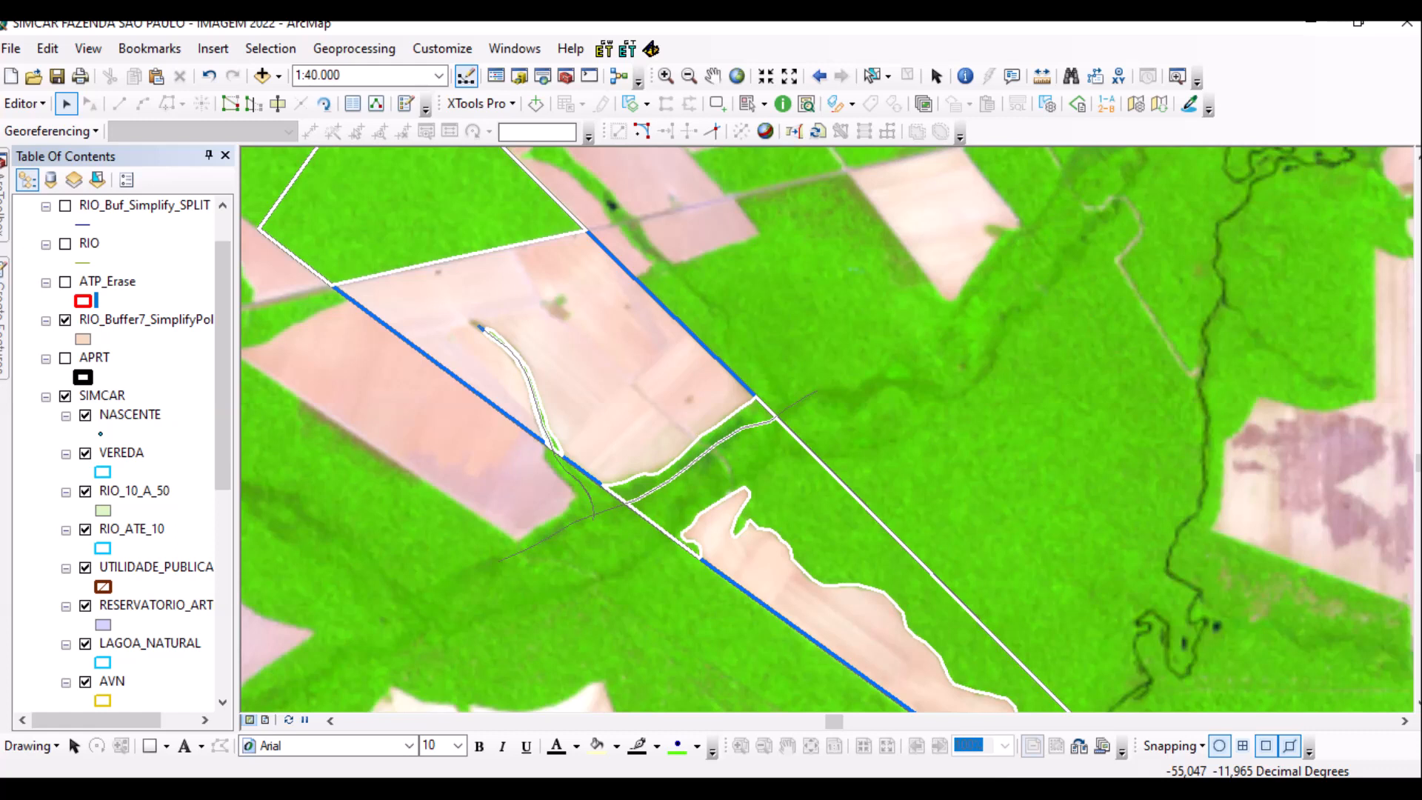
click(757, 416)
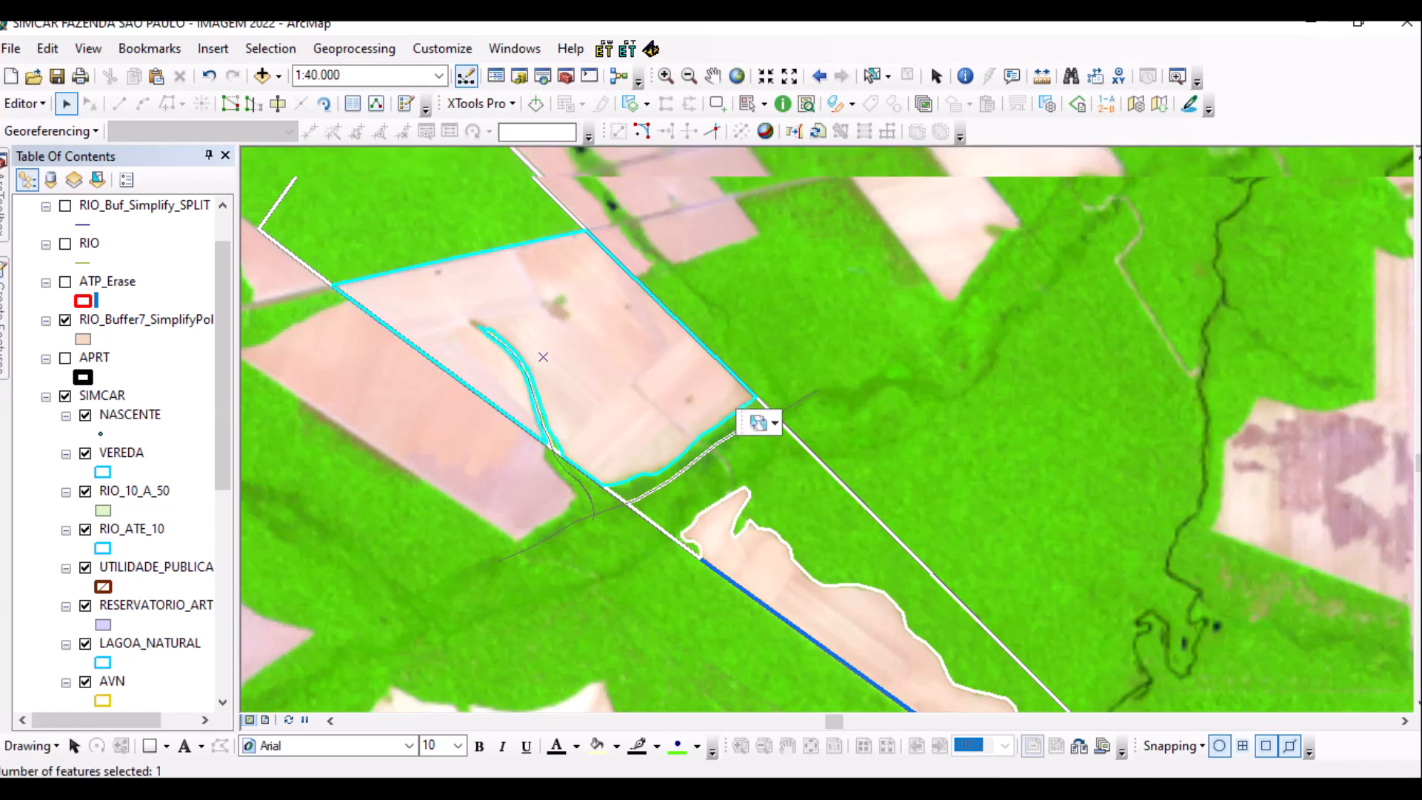
scroll(756, 416, up, 4)
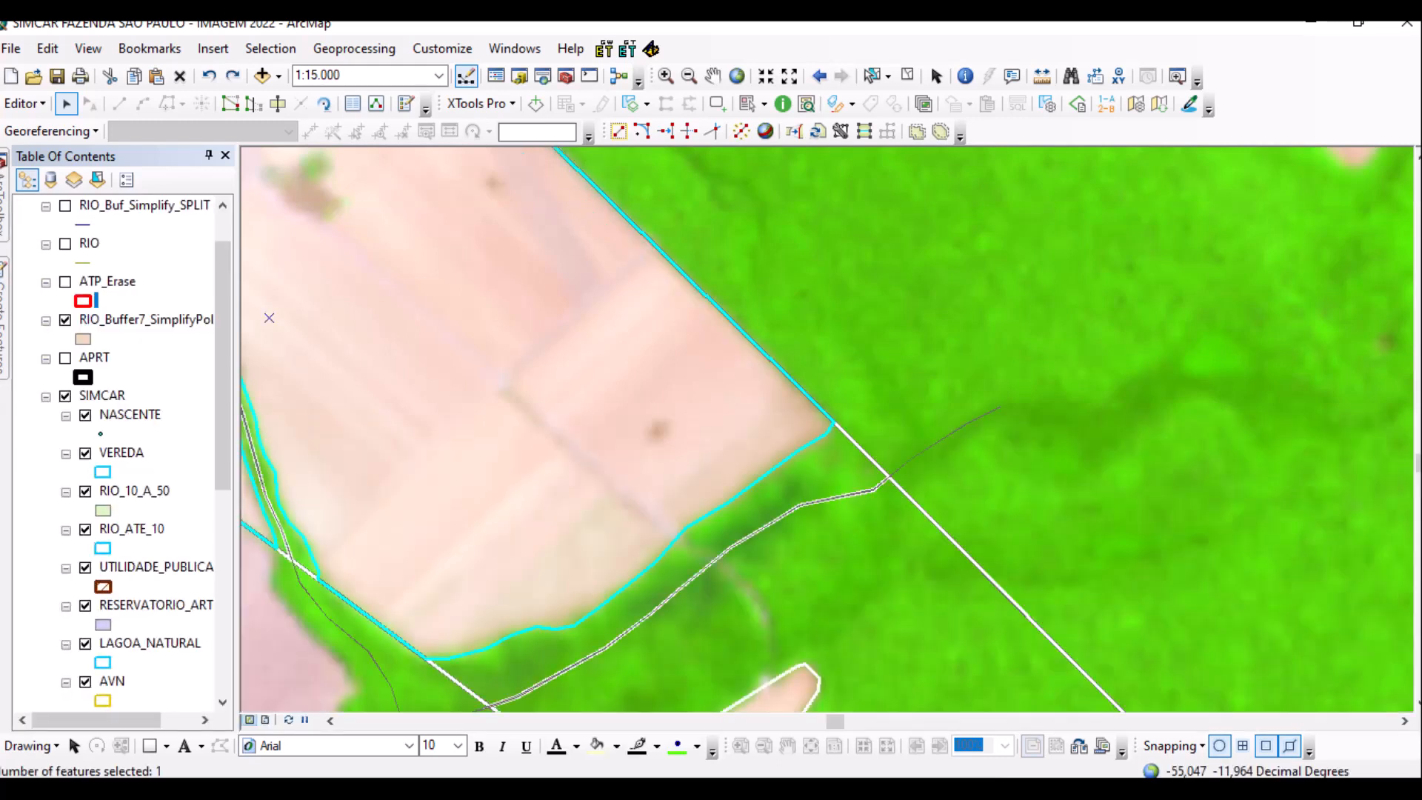
Save all edits made so far through the Editor menu.
click(24, 103)
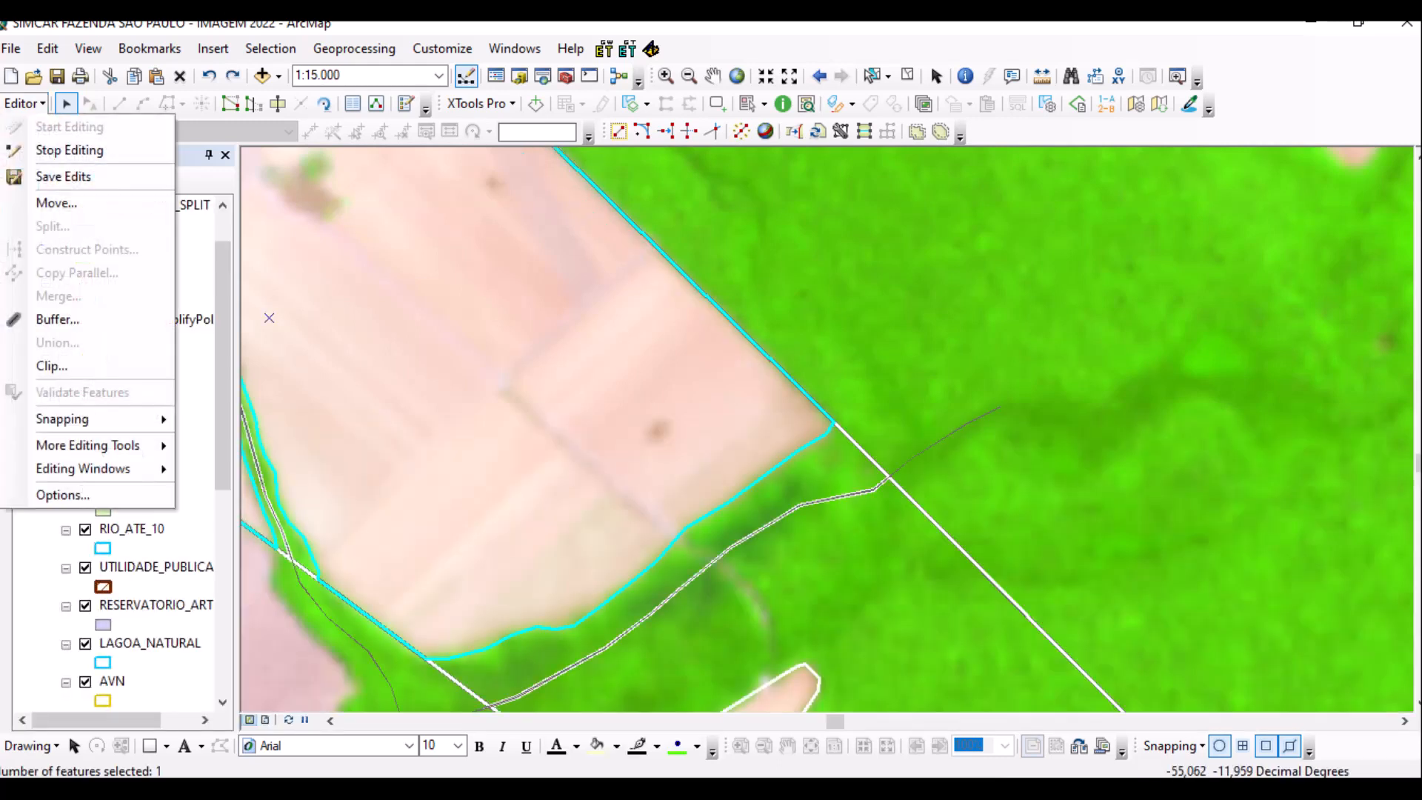
click(63, 176)
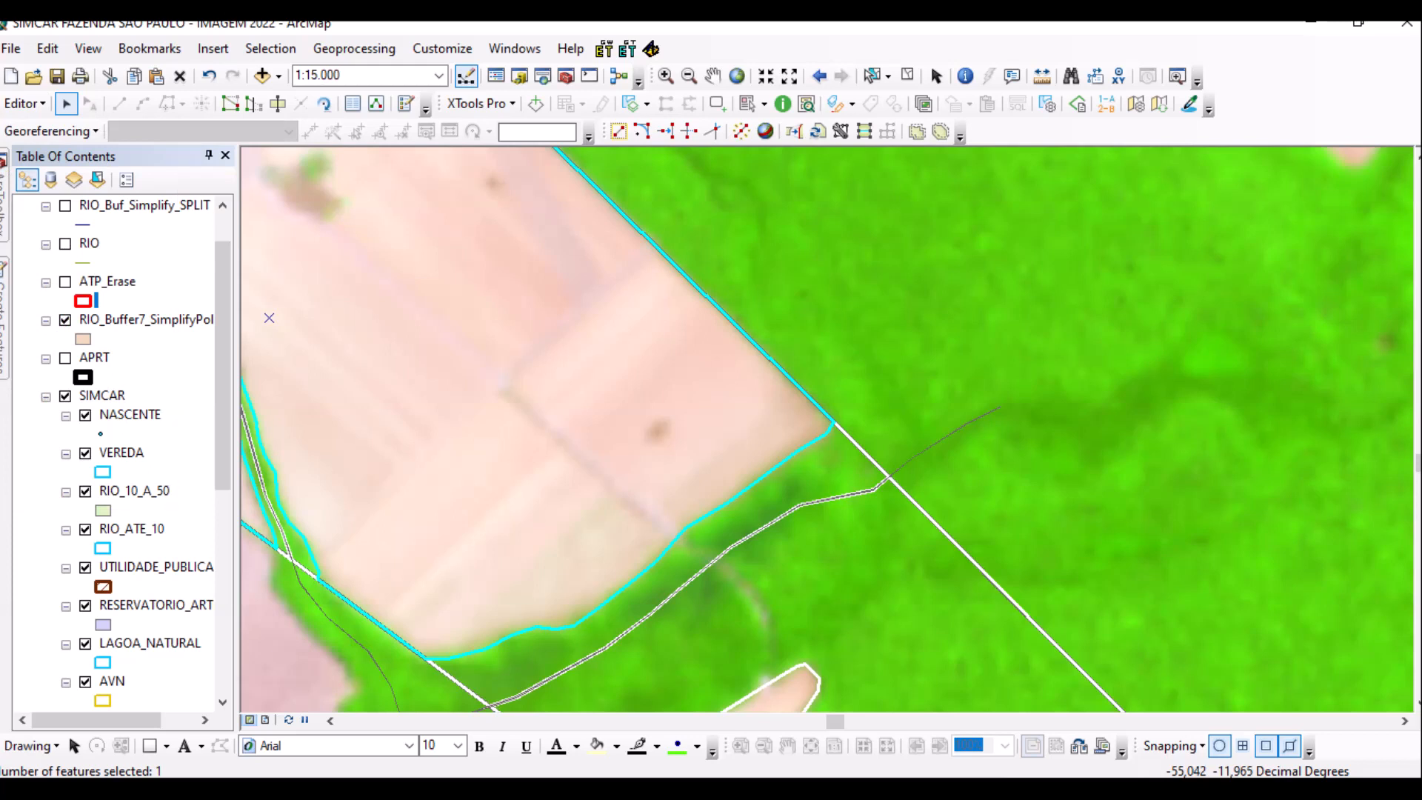
scroll(269, 318, up, 2)
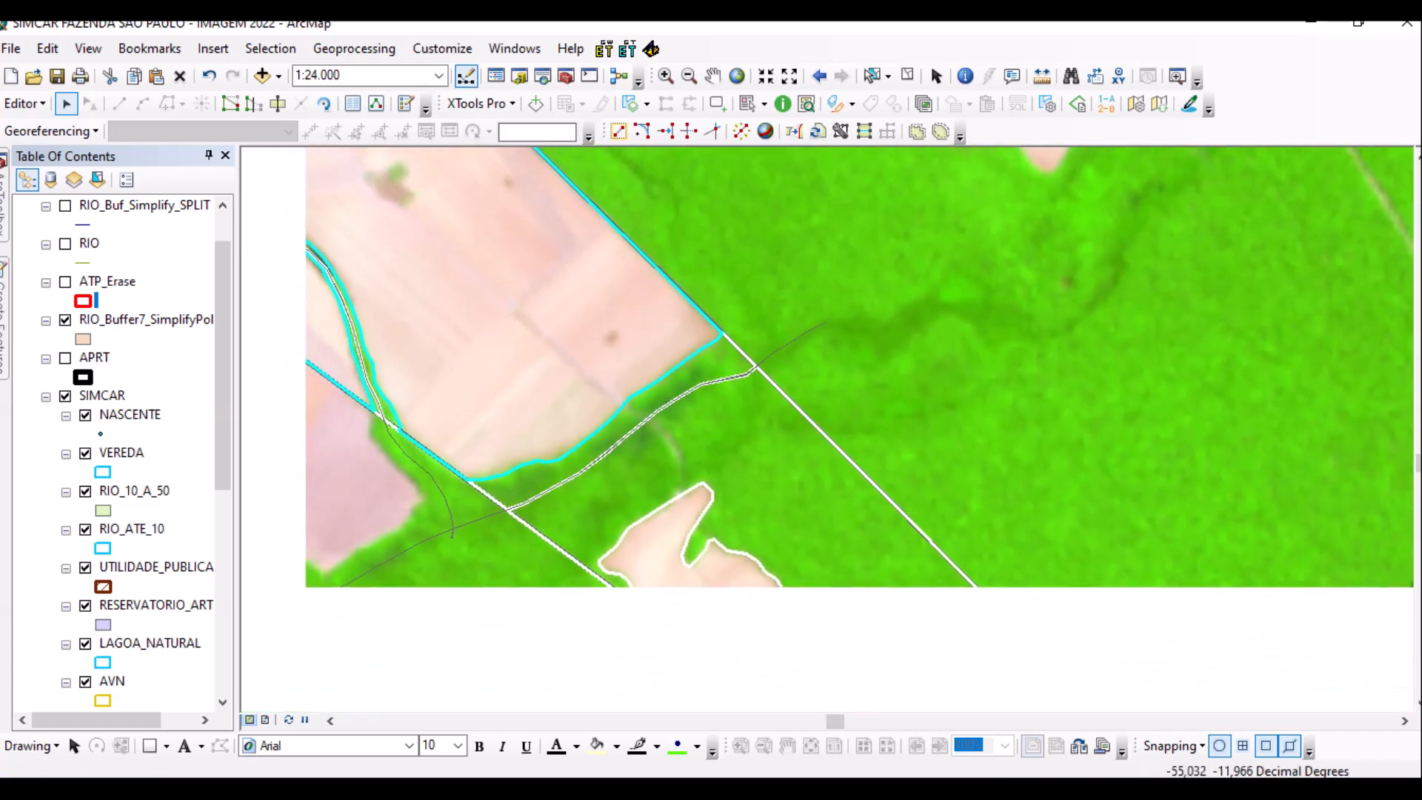
Clear the selection and pan the map to the pink clearing beside the blue boundary line.
drag(741, 445, 677, 233)
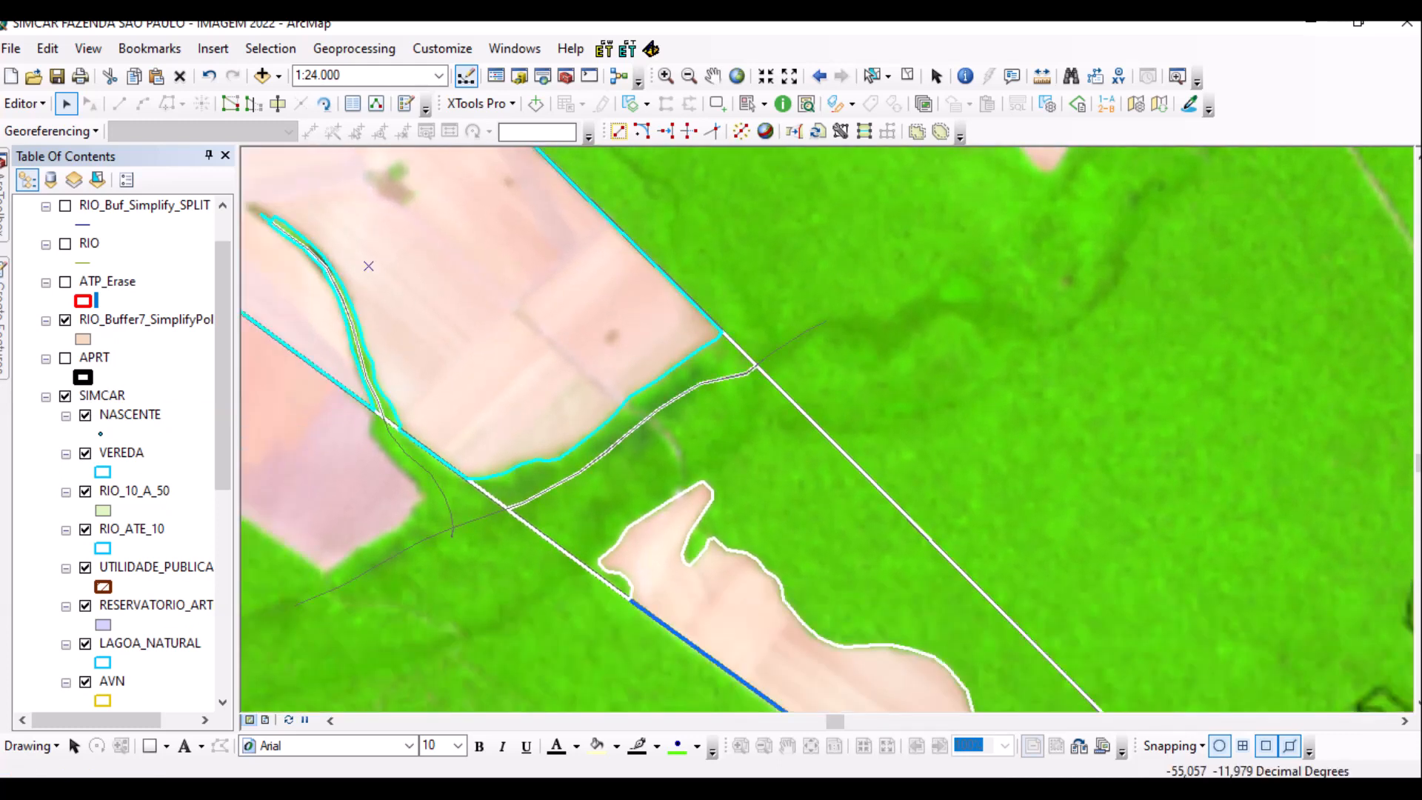
key(Down)
key(Right)
key(Down)
key(Right)
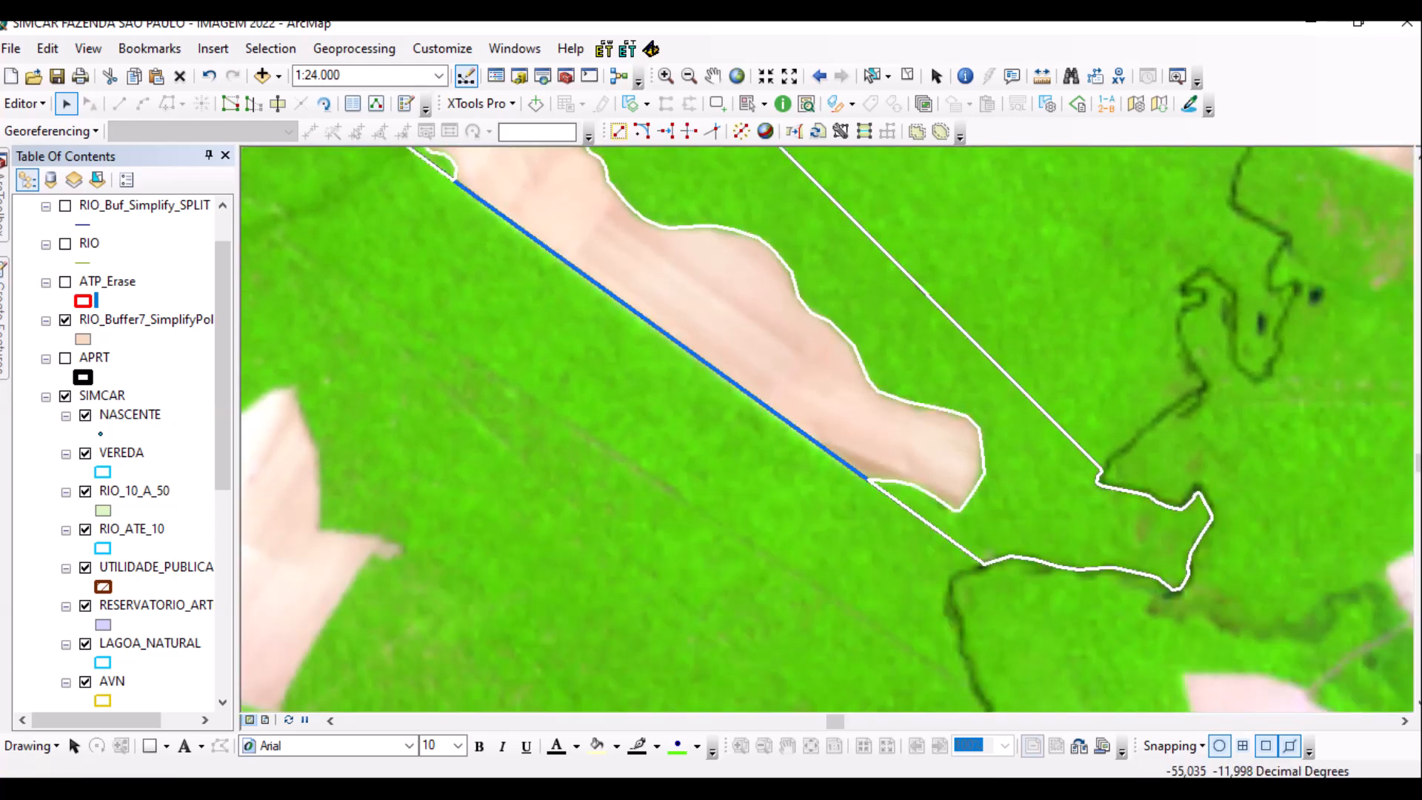
key(Up)
key(Left)
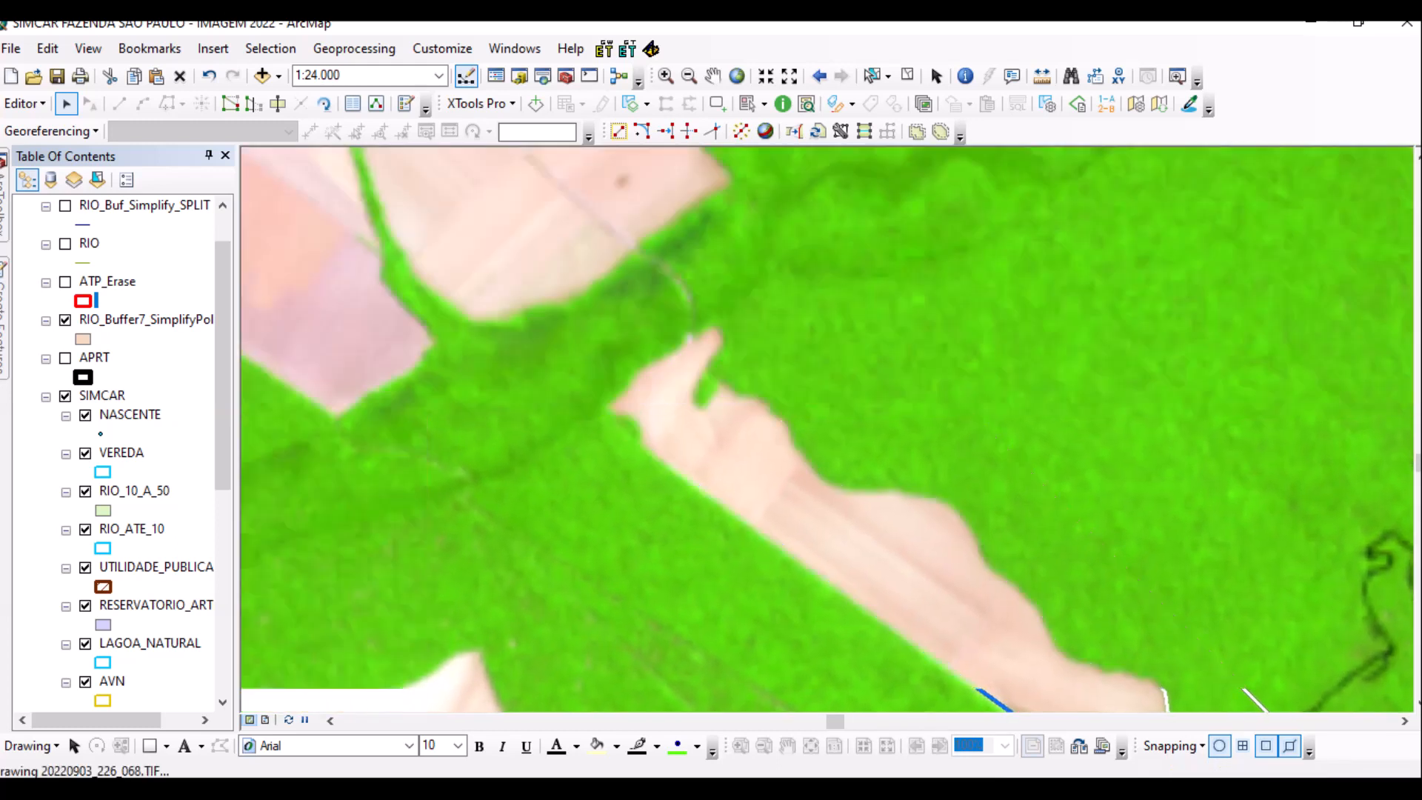
key(Up)
key(Left)
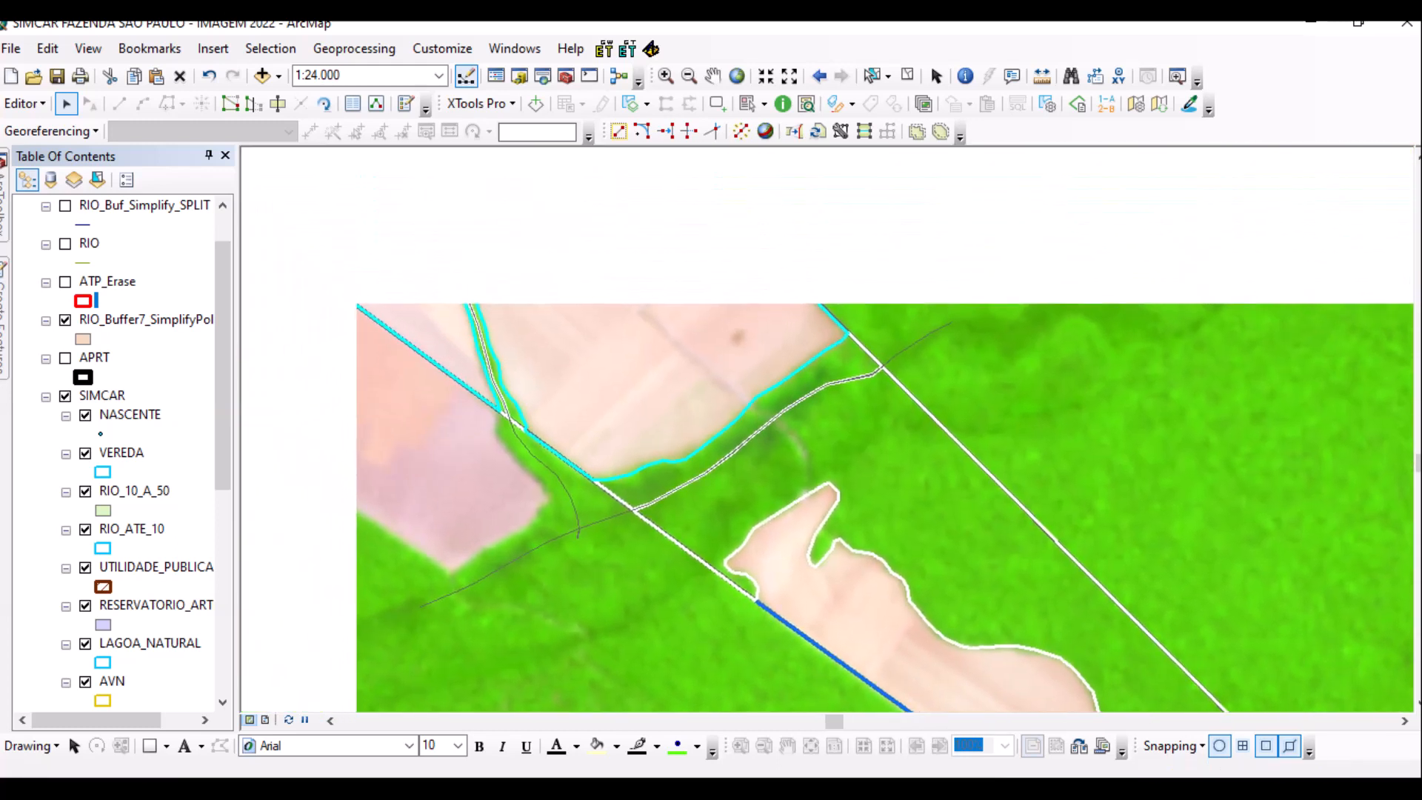
key(Escape)
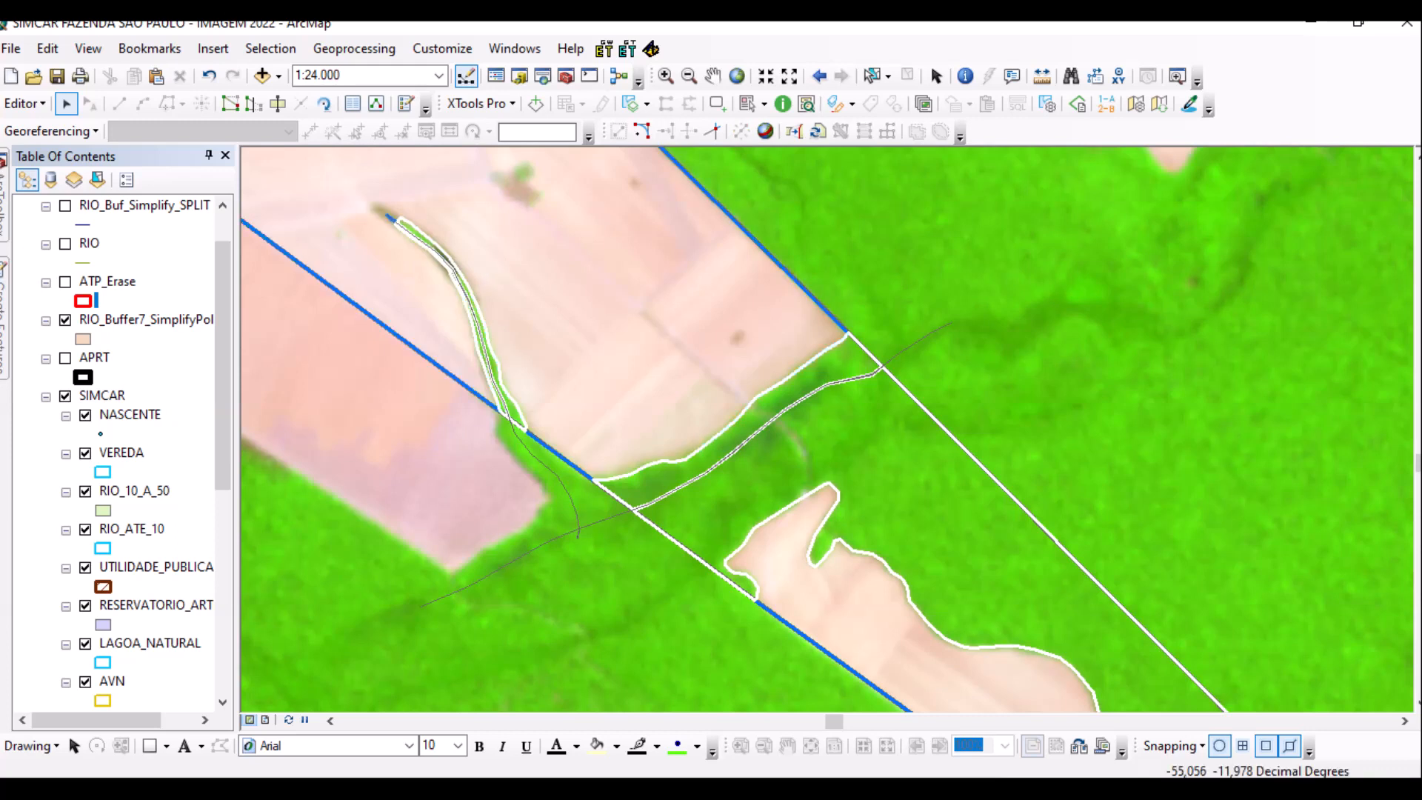
key(Down)
key(Right)
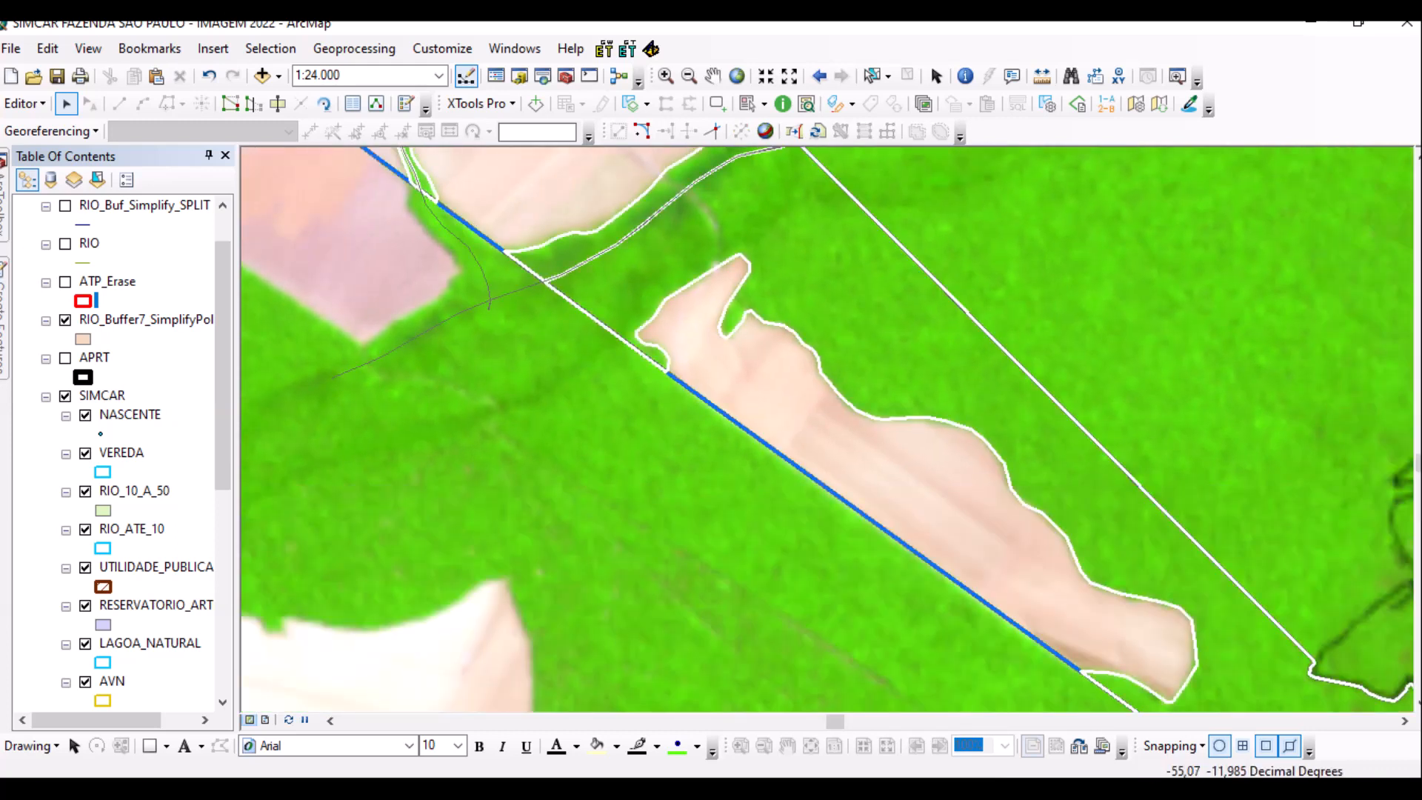
scroll(118, 451, down, 7)
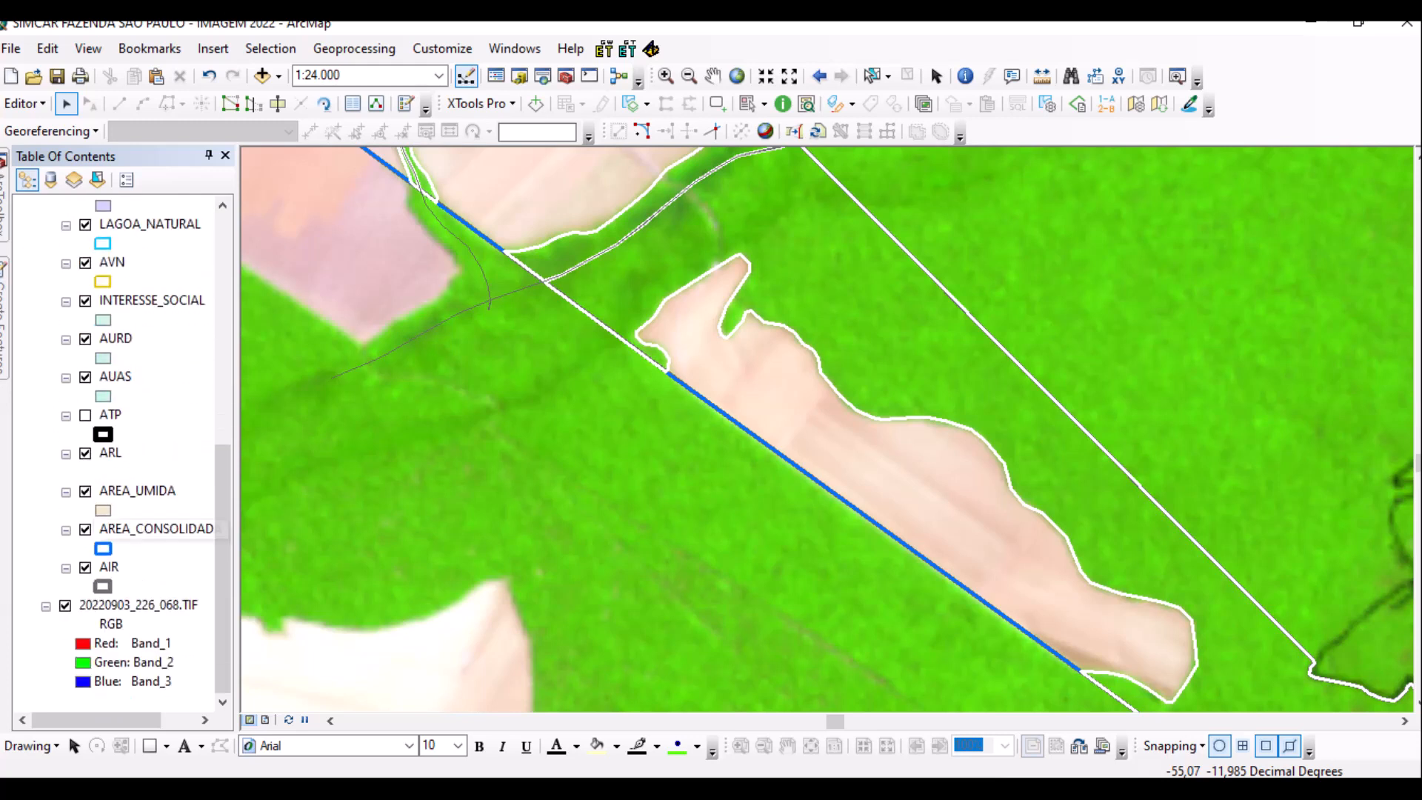
Hide the AREA_CONSOLIDADA and AIR layers.
click(85, 528)
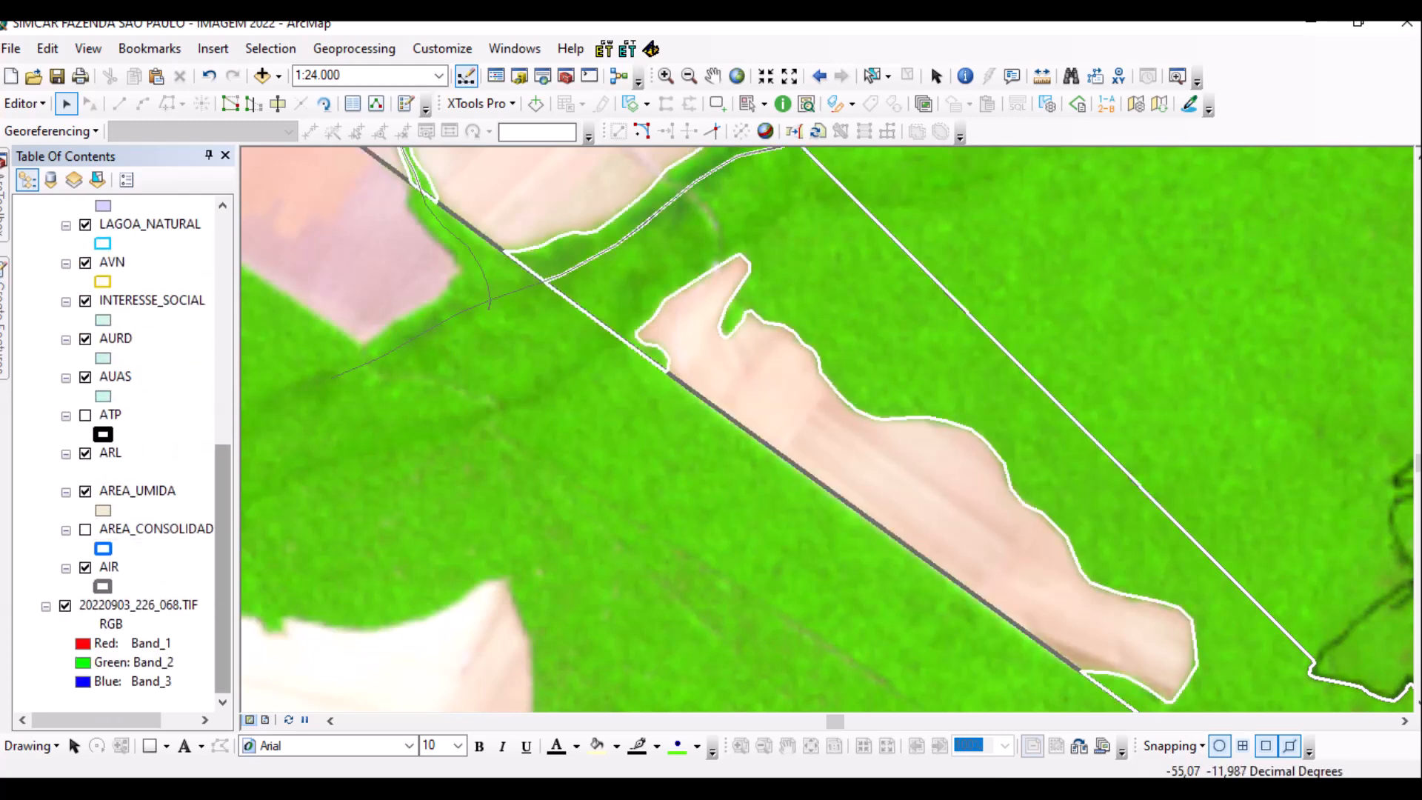
scroll(119, 452, up, 7)
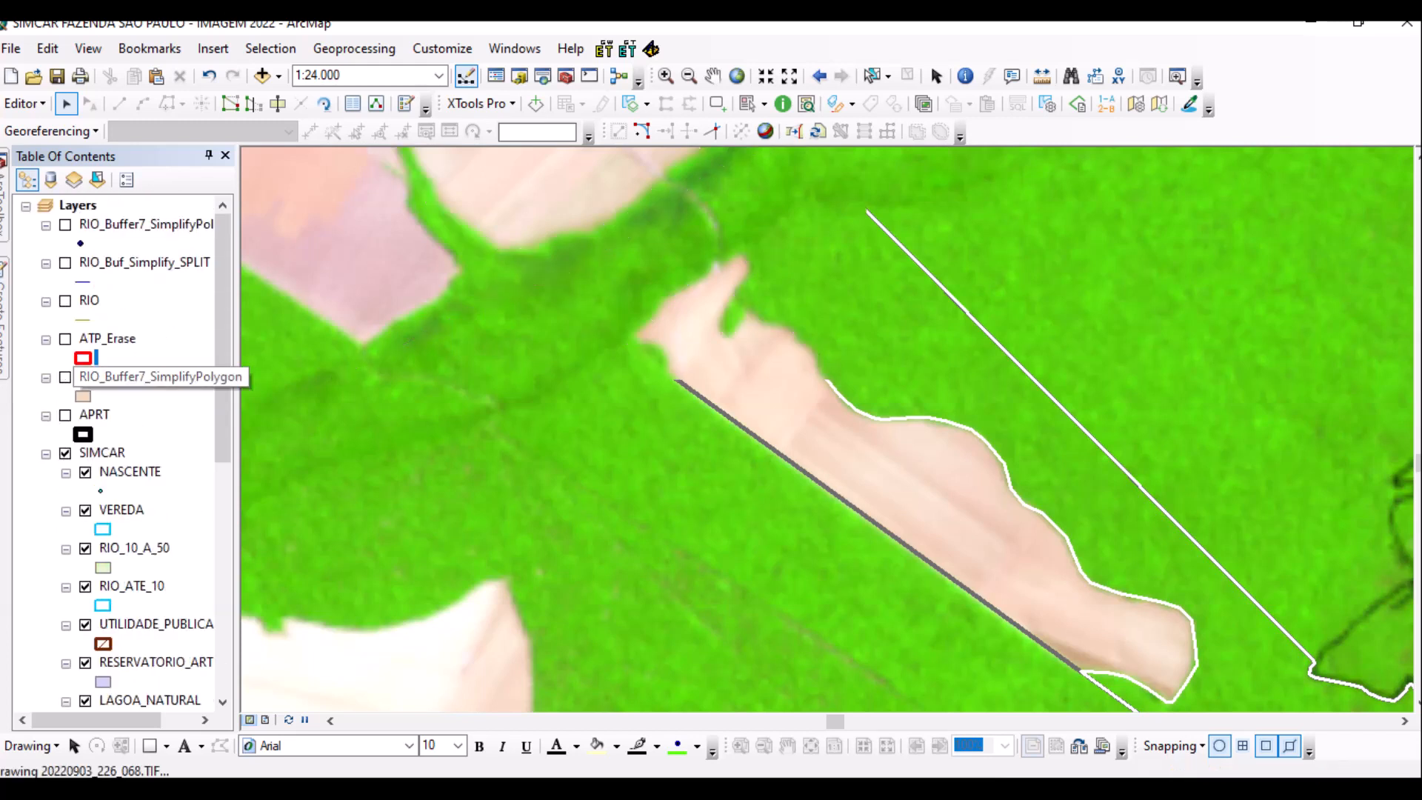
scroll(822, 426, up, 4)
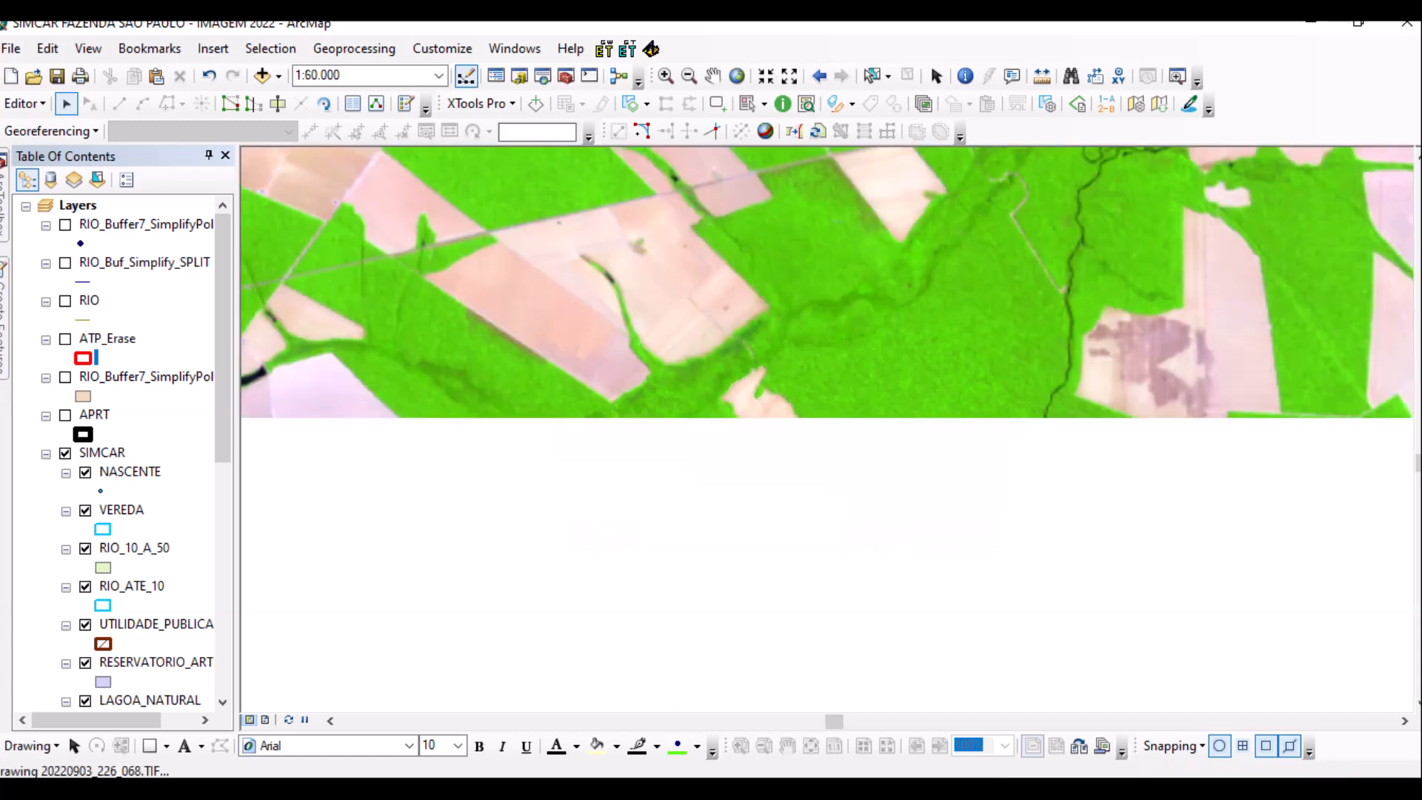
scroll(118, 452, down, 6)
scroll(118, 452, down, 3)
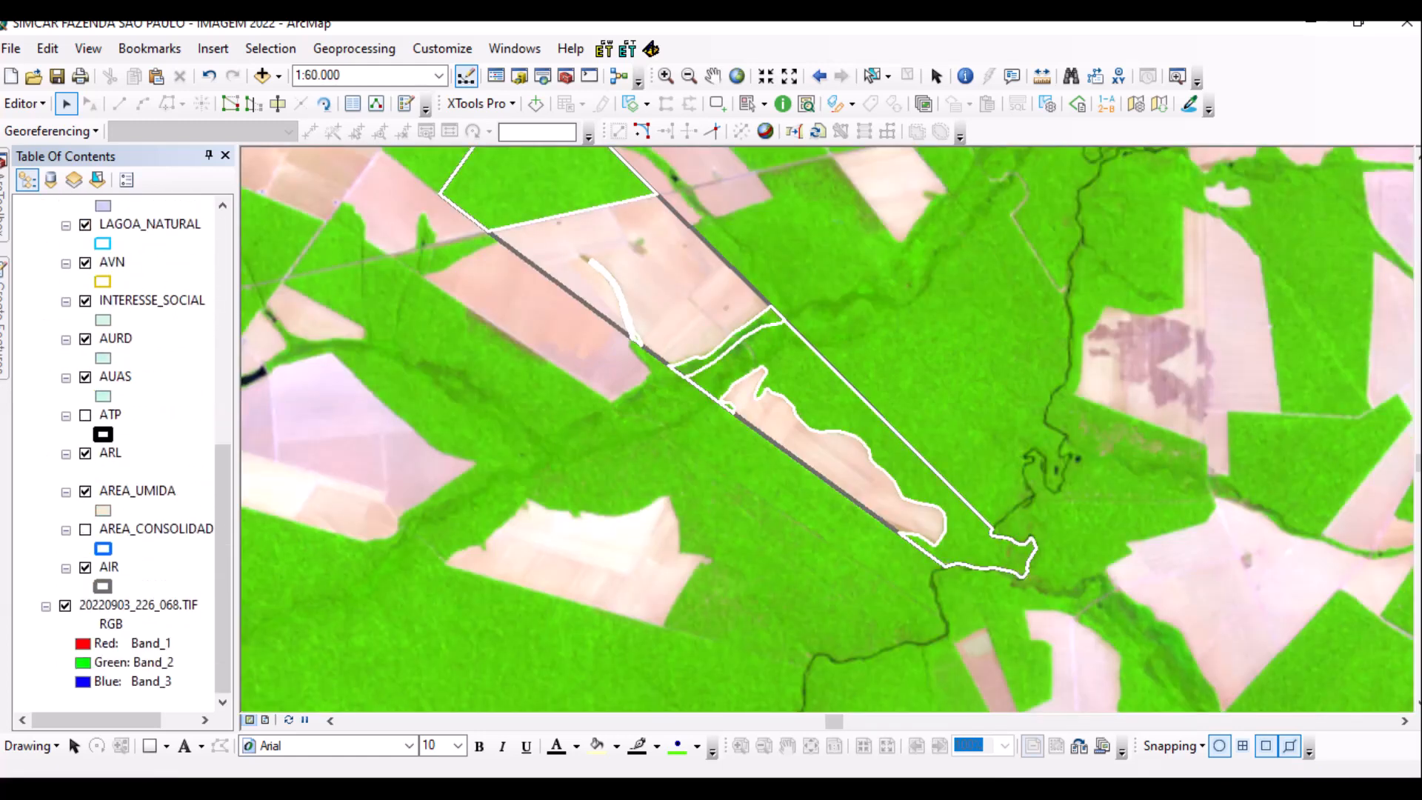
click(85, 568)
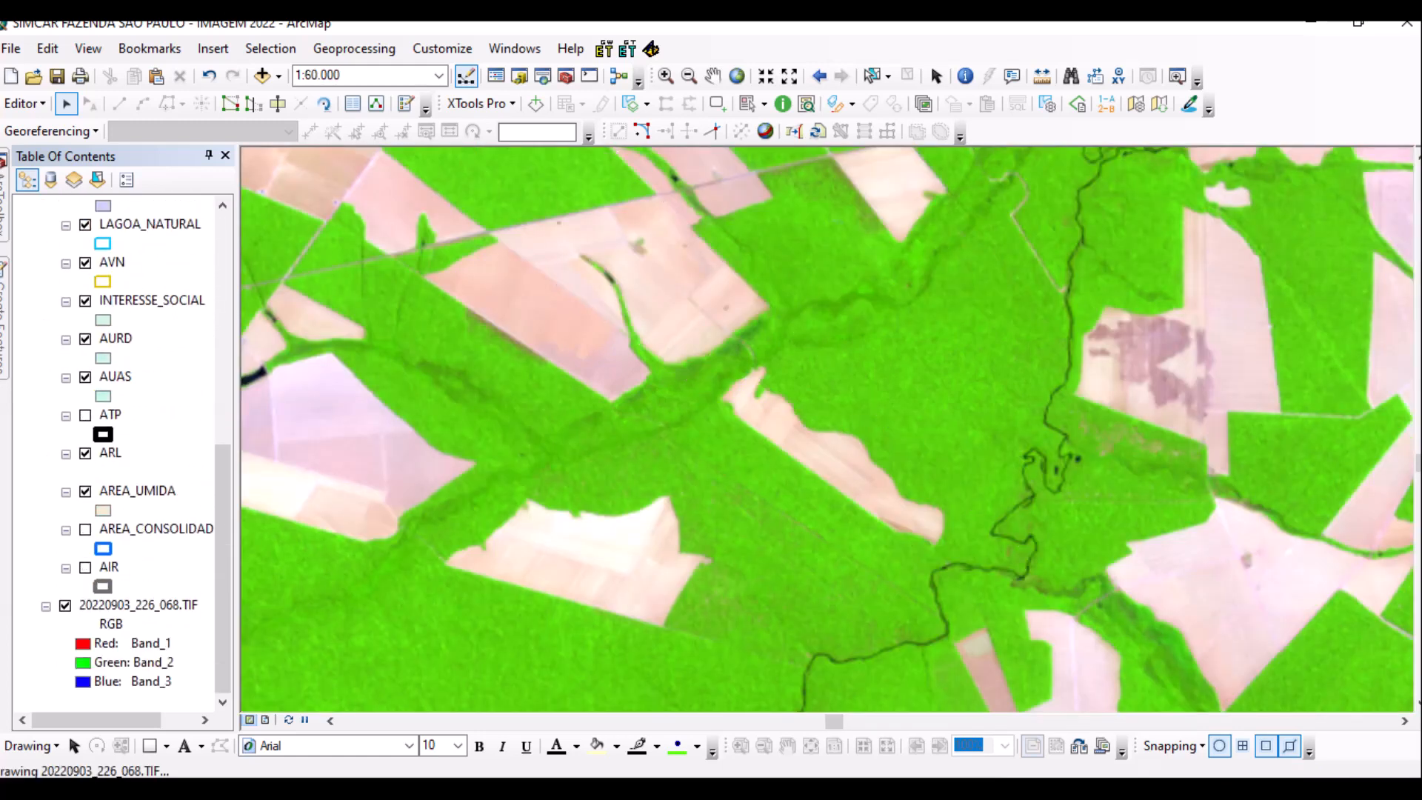
scroll(759, 526, up, 2)
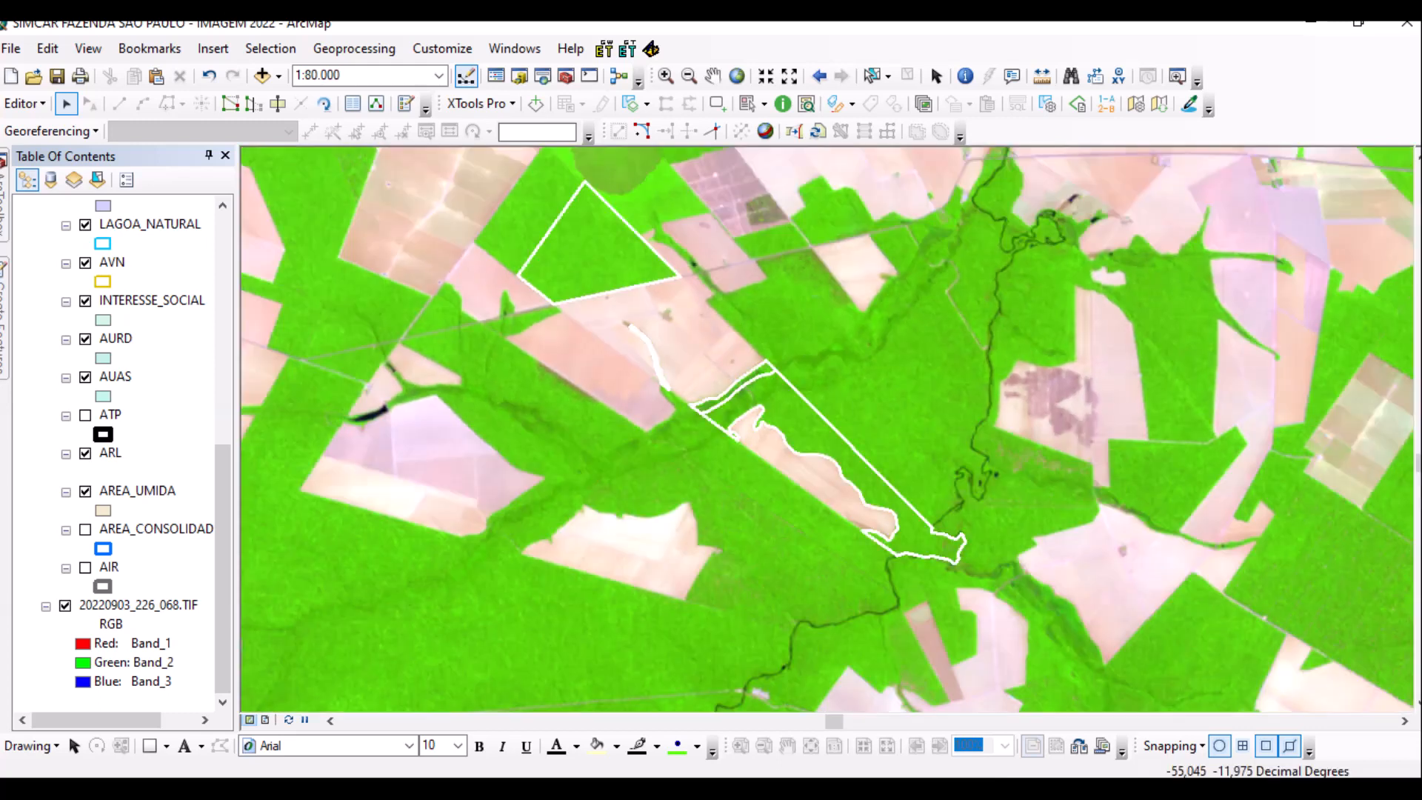
Select the four farm polygons and paste them as new features into the target layer.
drag(480, 166, 996, 618)
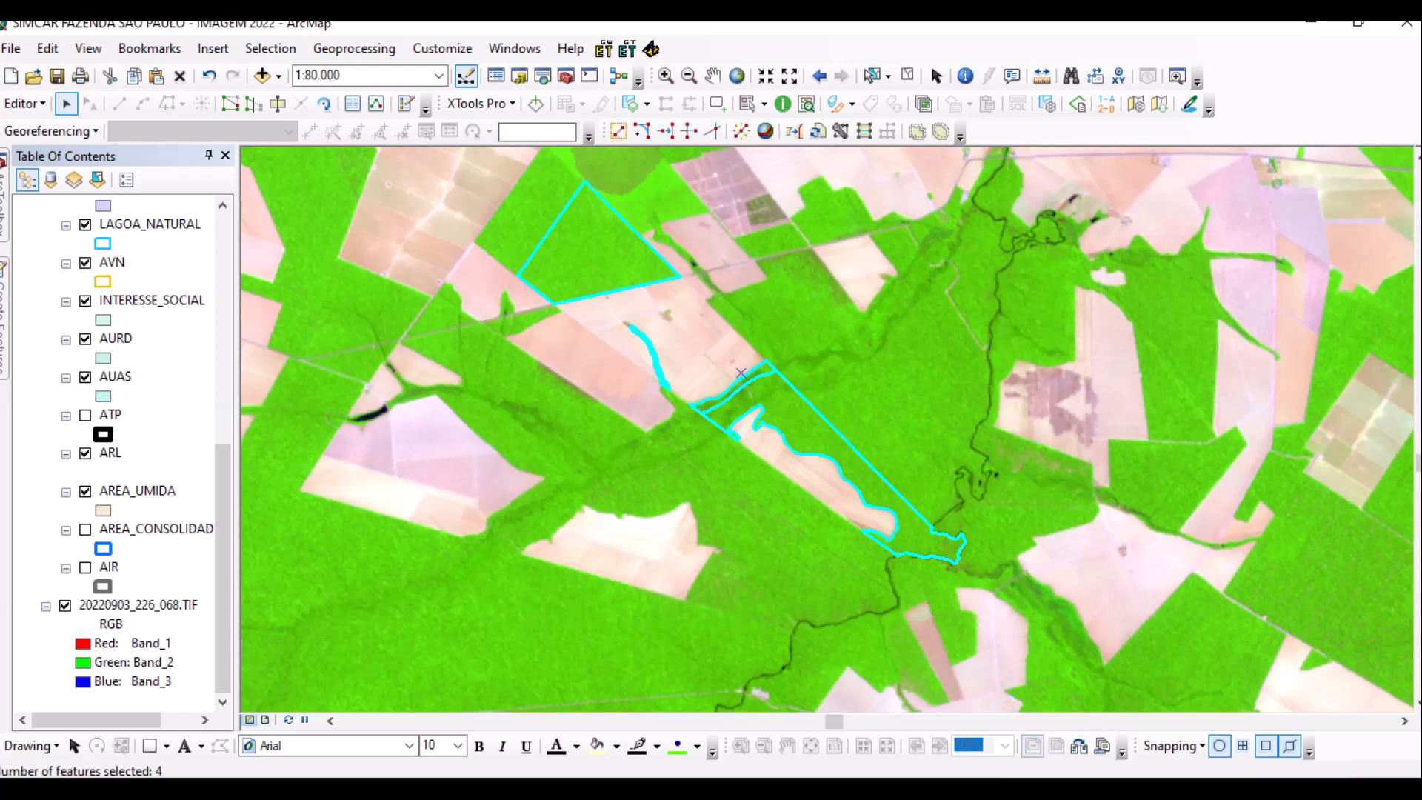
key(ctrl+v)
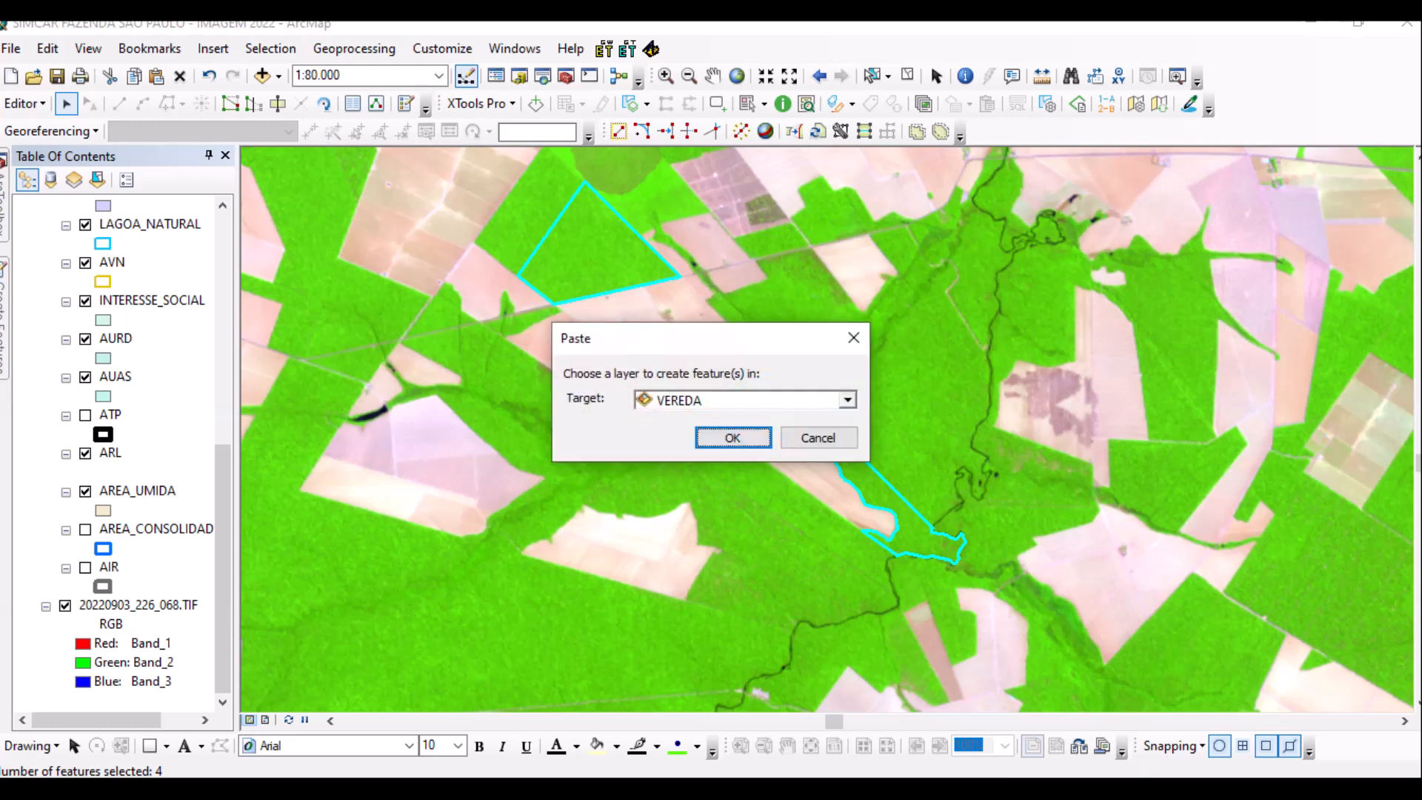
click(846, 400)
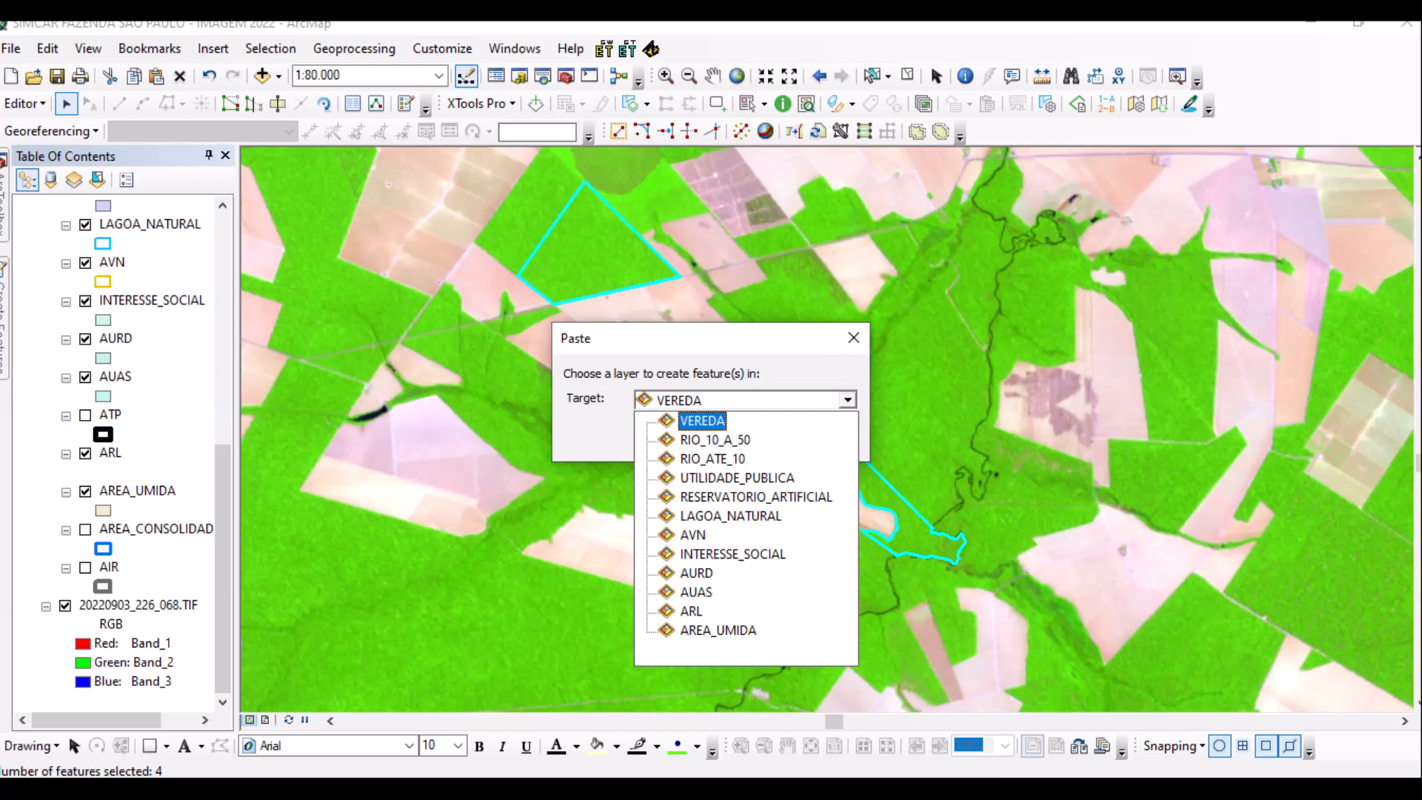
key(Escape)
click(733, 438)
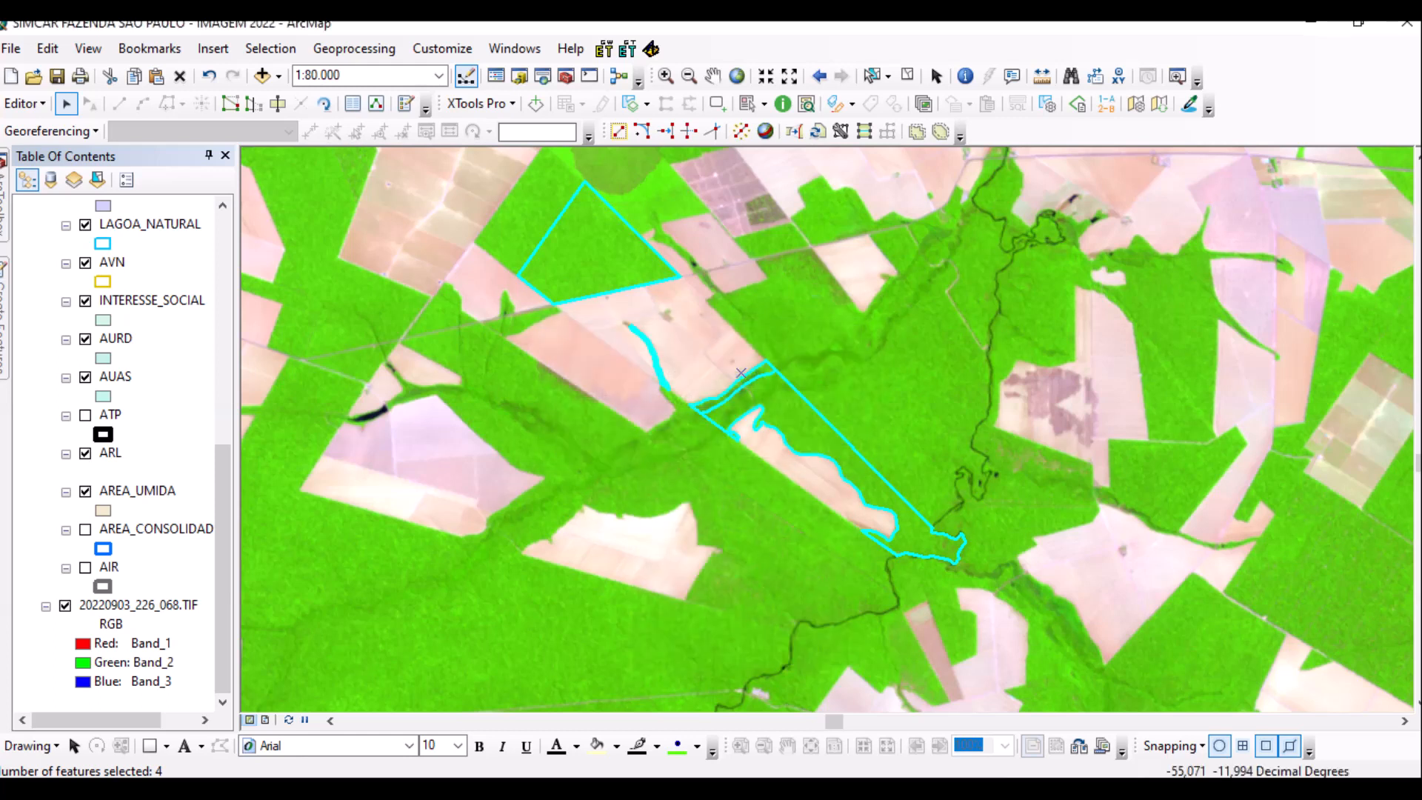
click(741, 373)
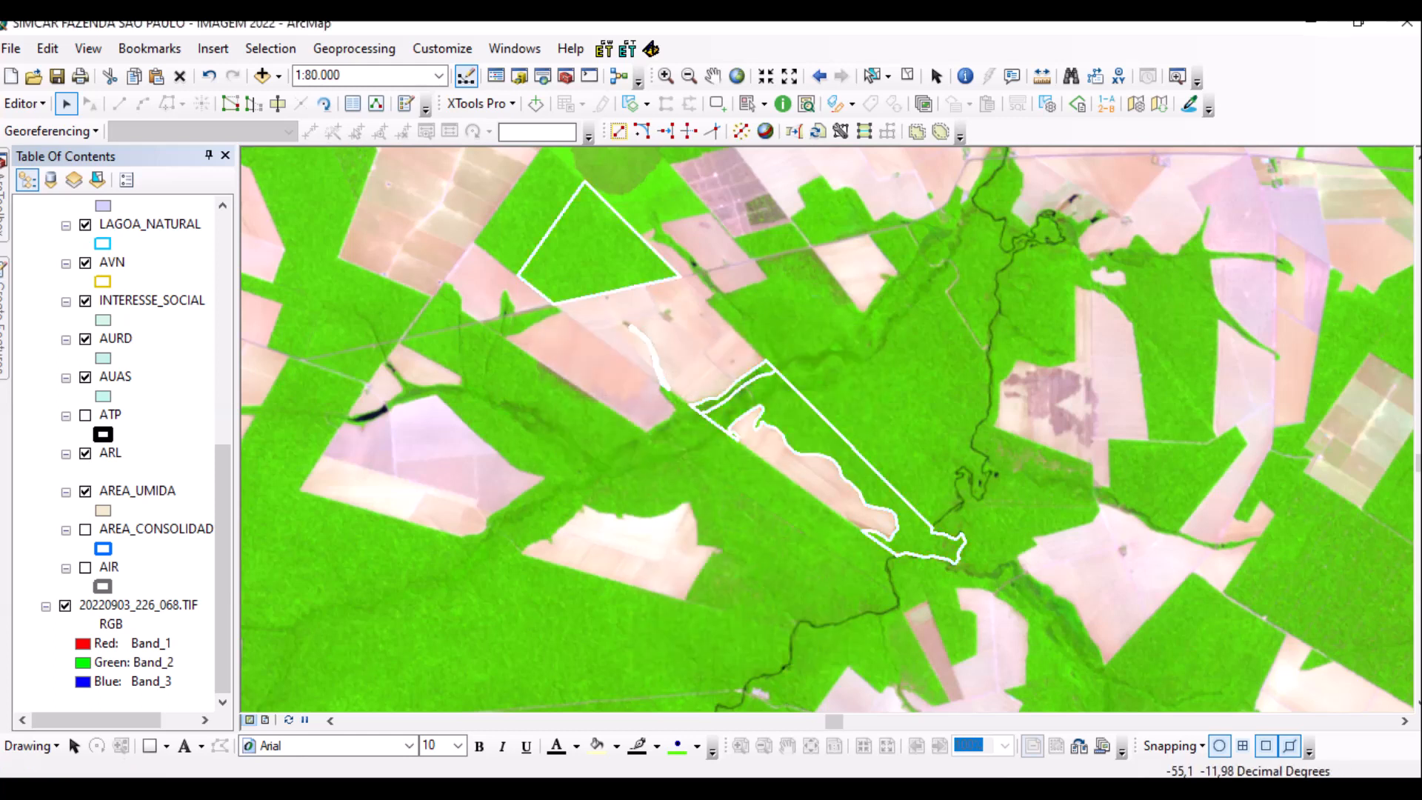
Open the ARL attribute table and number the four records 1, 2, 3, 4 in IDENTIFIC.
right_click(110, 452)
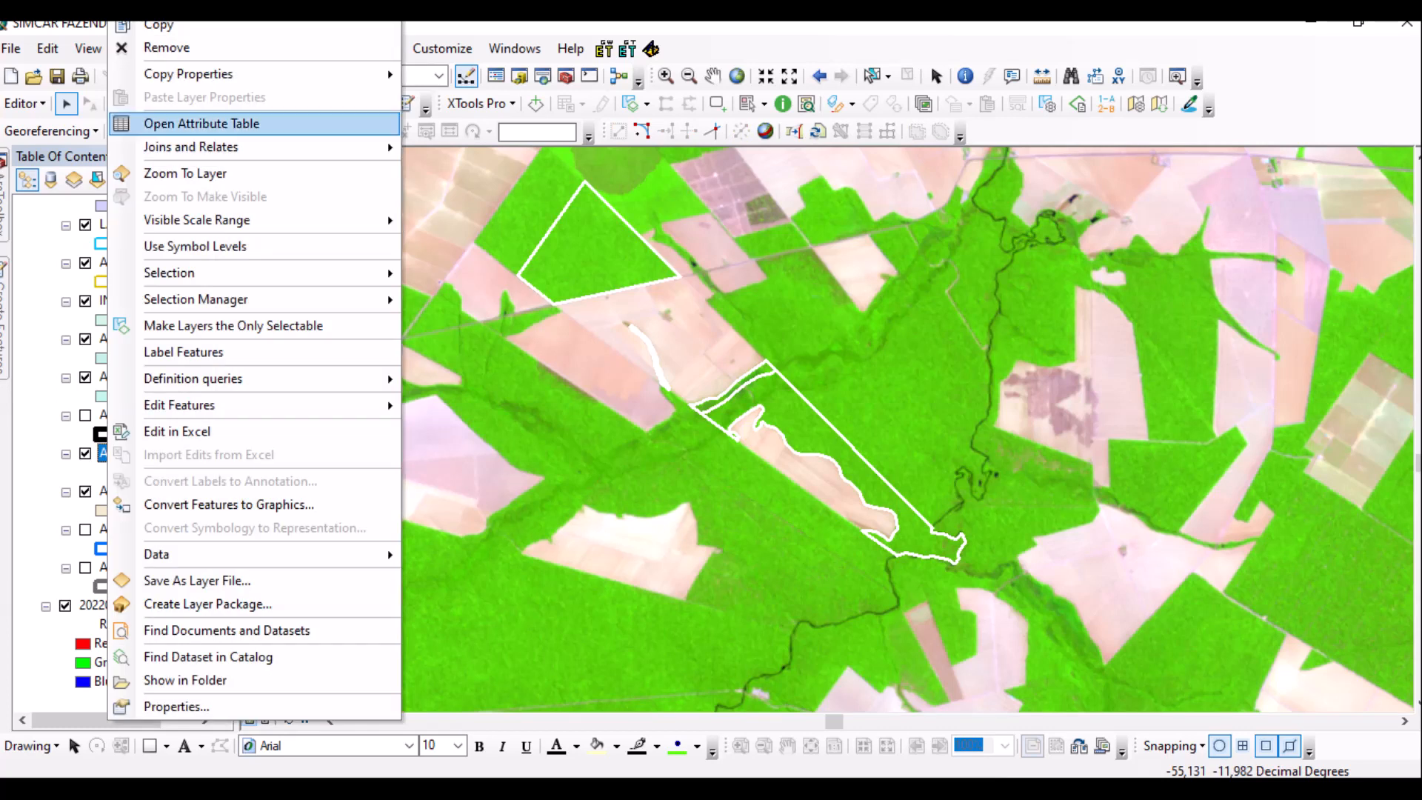
click(200, 123)
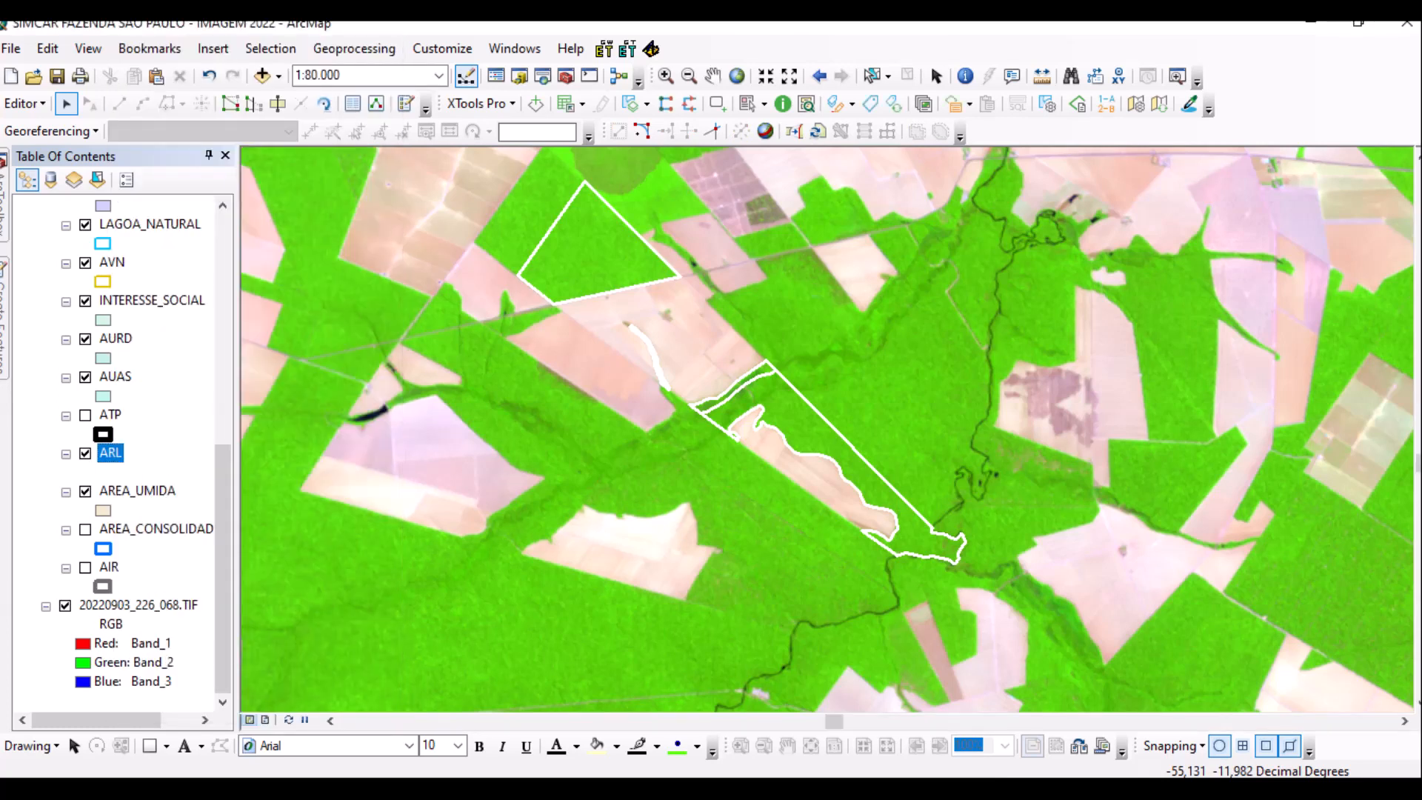
click(428, 271)
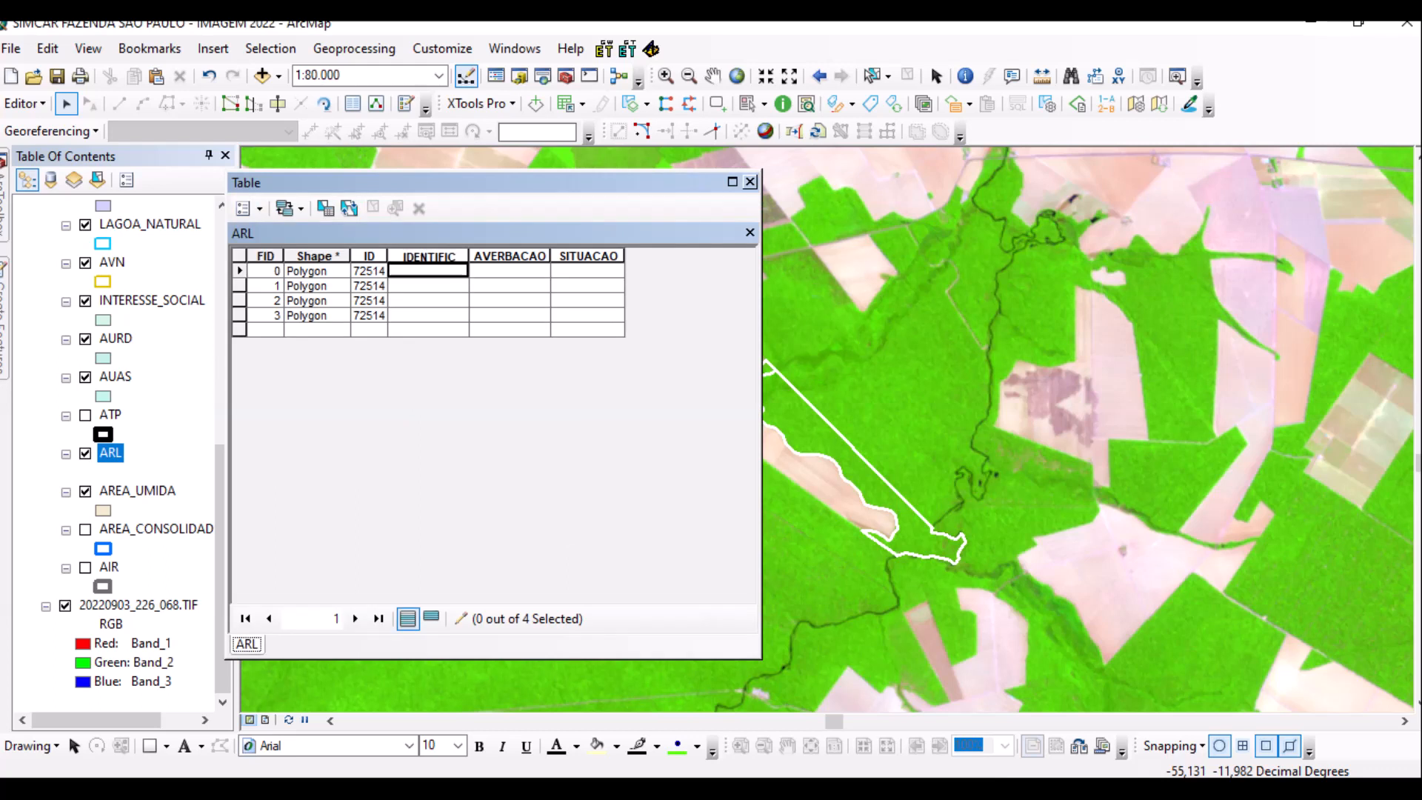
text(1)
key(Return)
text(2)
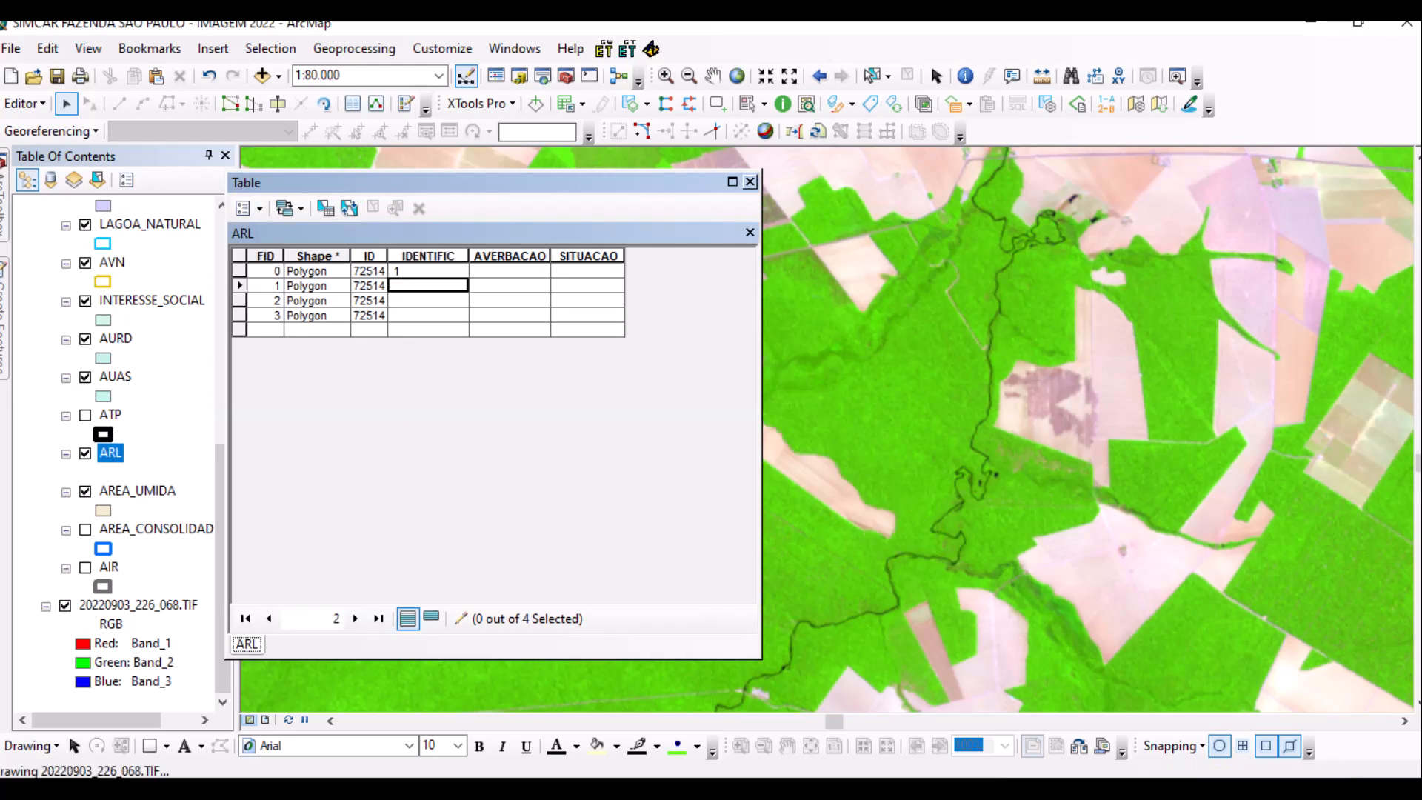
key(Return)
text(3)
key(Return)
text(4)
key(Up)
key(Up)
key(Up)
Enter NA in the AVERBACAO field for all four ARL records.
key(Right)
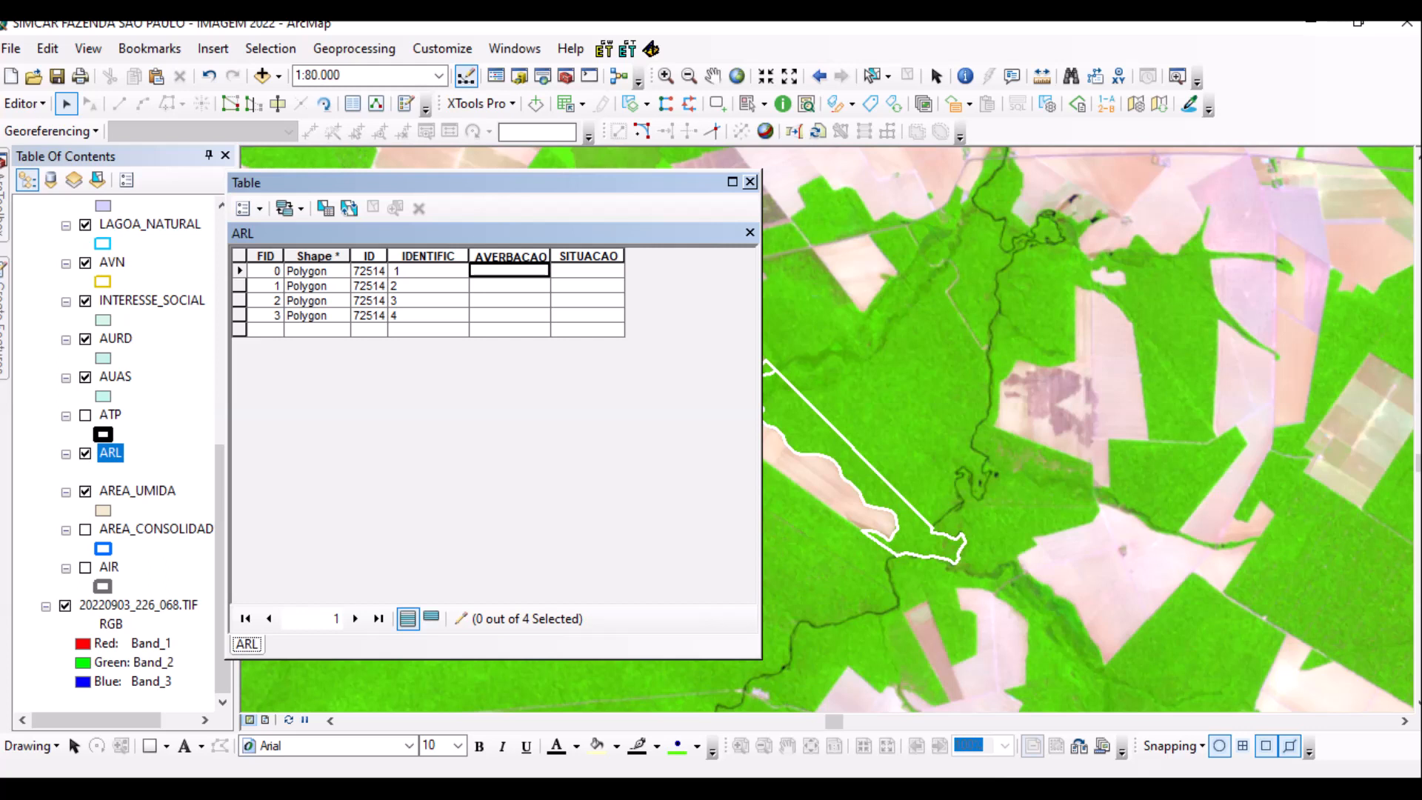
text(NA)
key(Return)
text(NA)
key(Return)
text(NA)
key(Return)
text(NA)
key(Return)
click(587, 270)
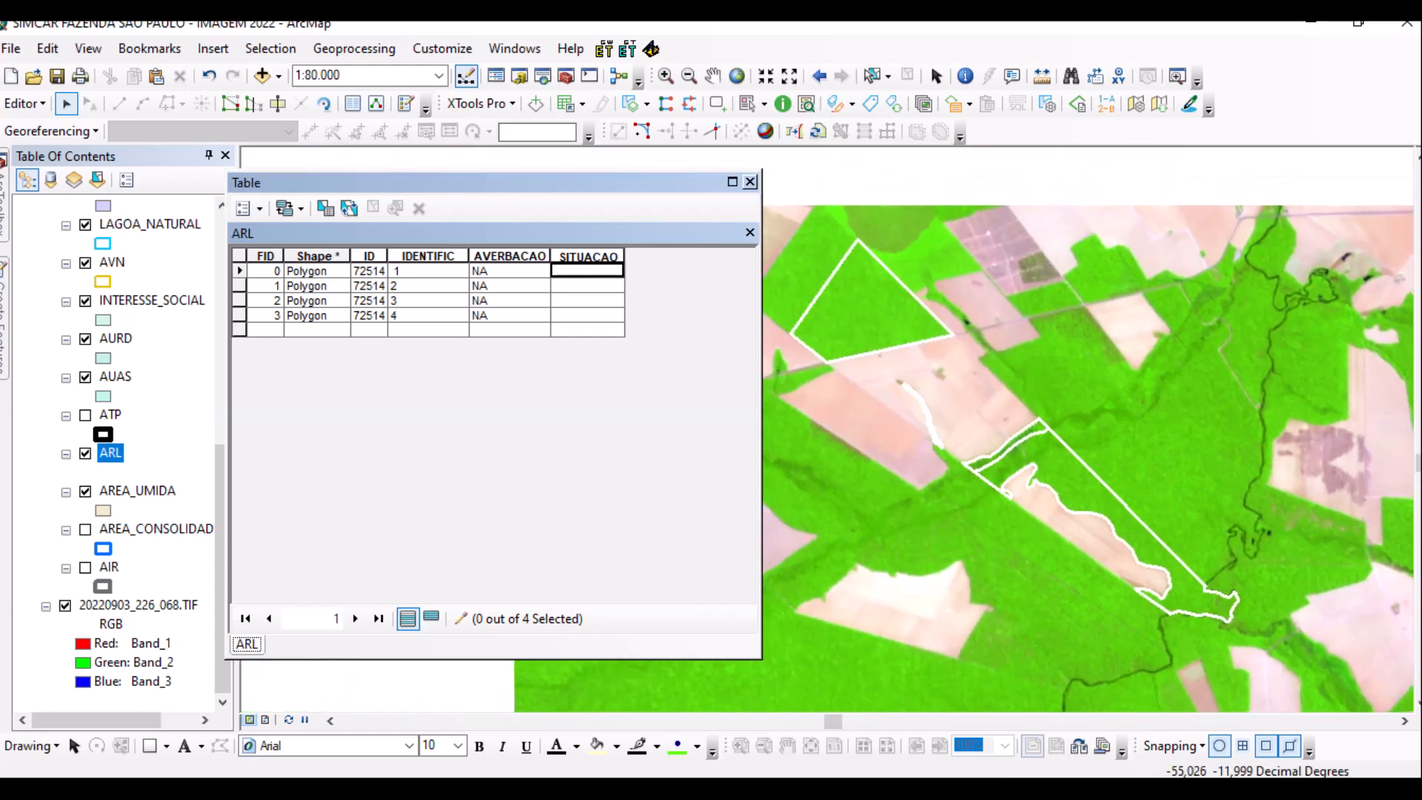
Identify the thin stream-side strip, which reports ARL feature 4 with AVERBACAO NA.
scroll(914, 408, up, 3)
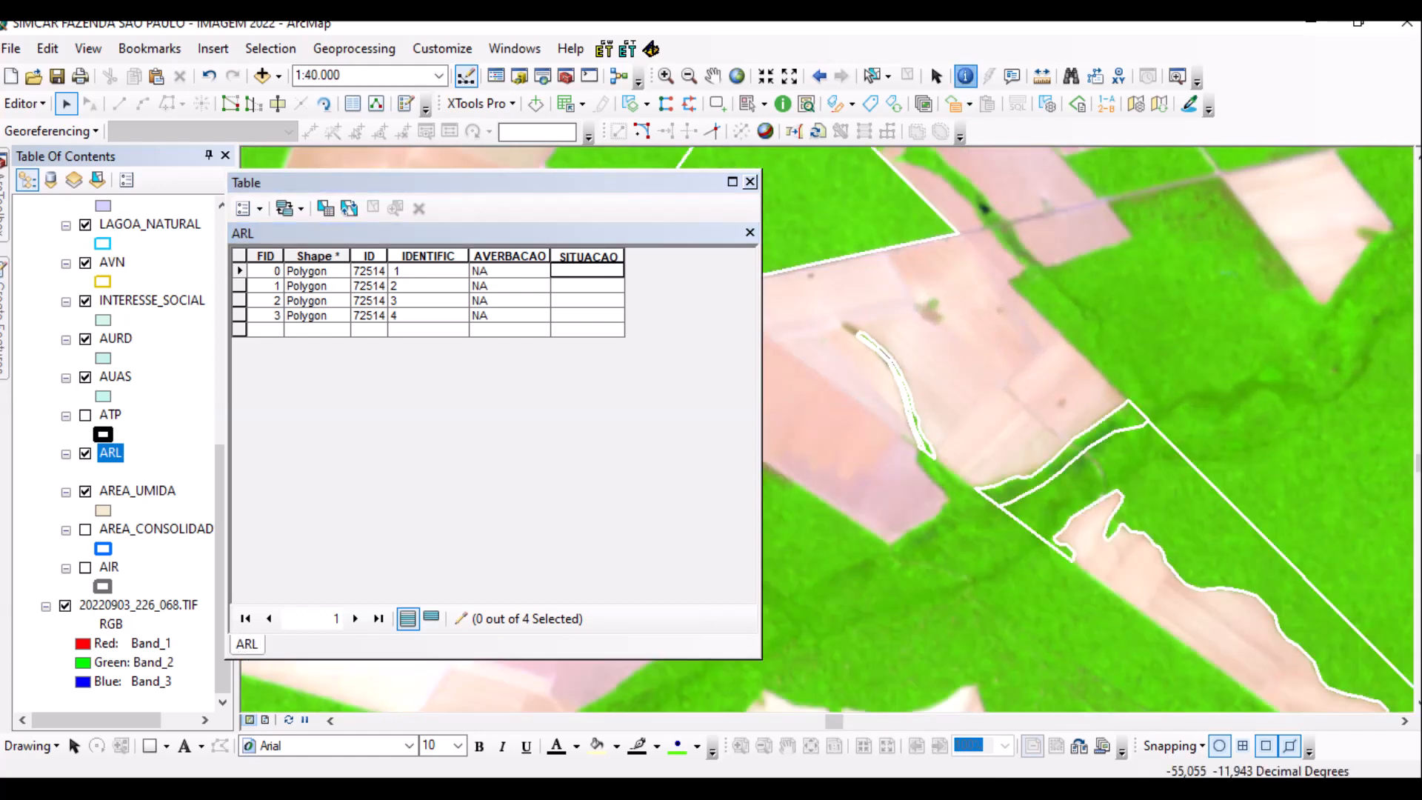
click(896, 393)
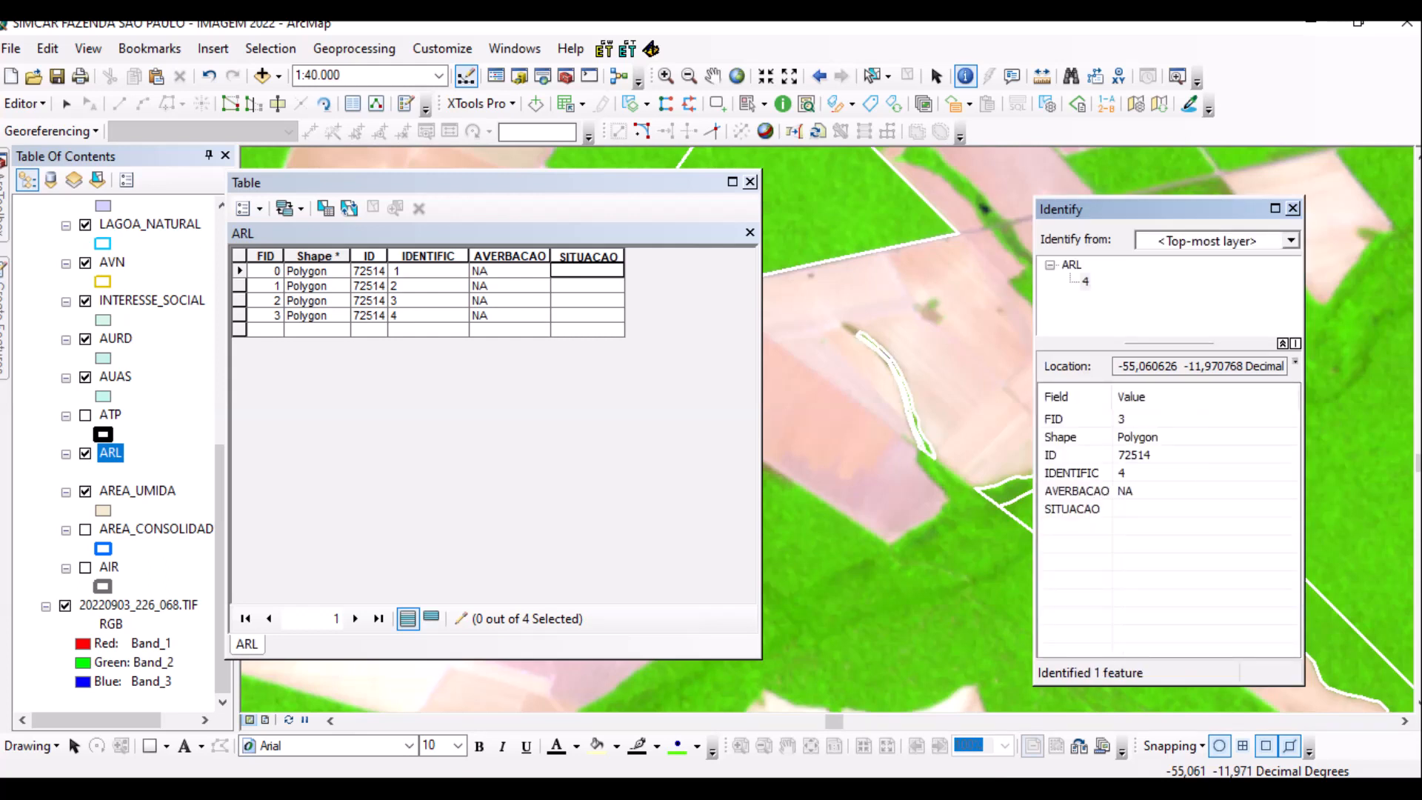
click(890, 392)
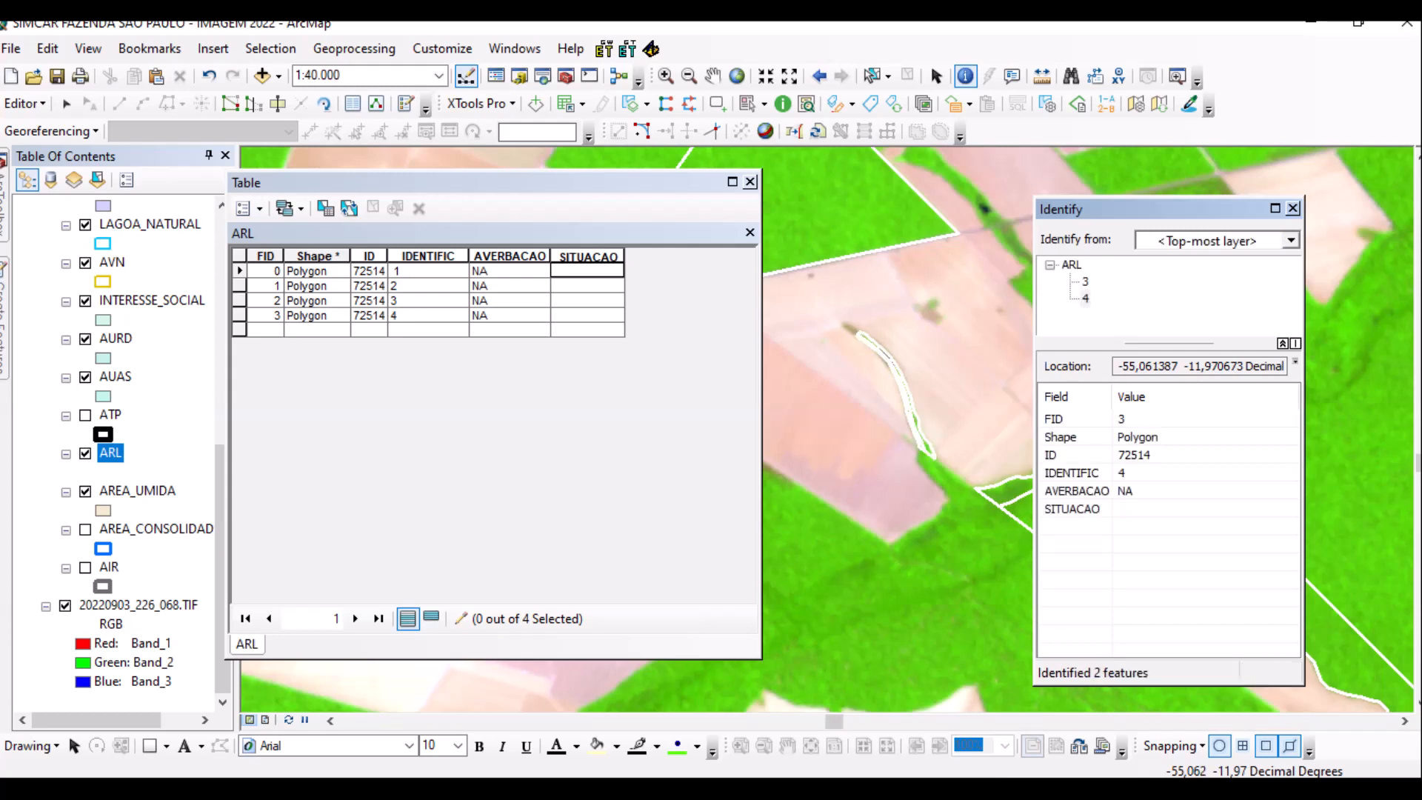
click(889, 390)
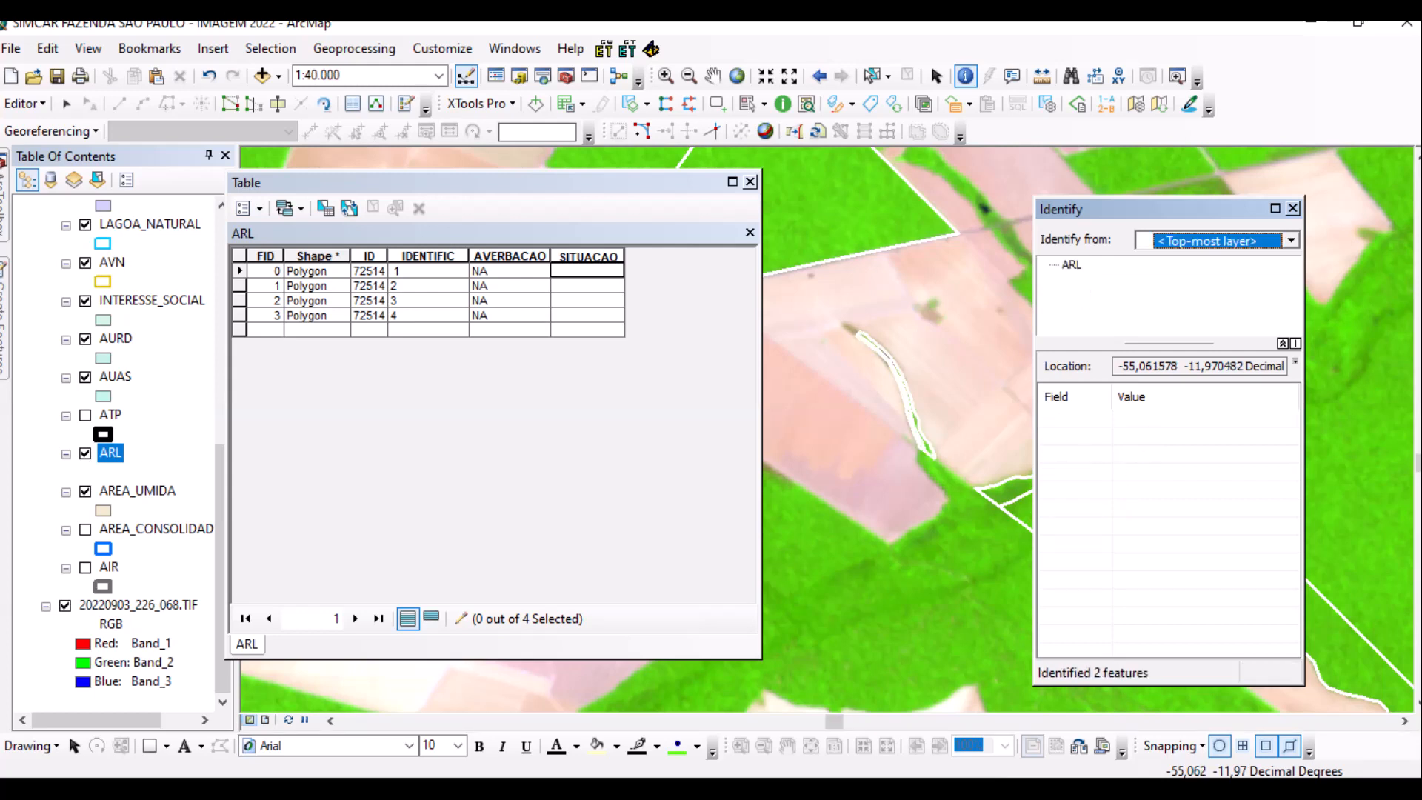
scroll(807, 411, up, 4)
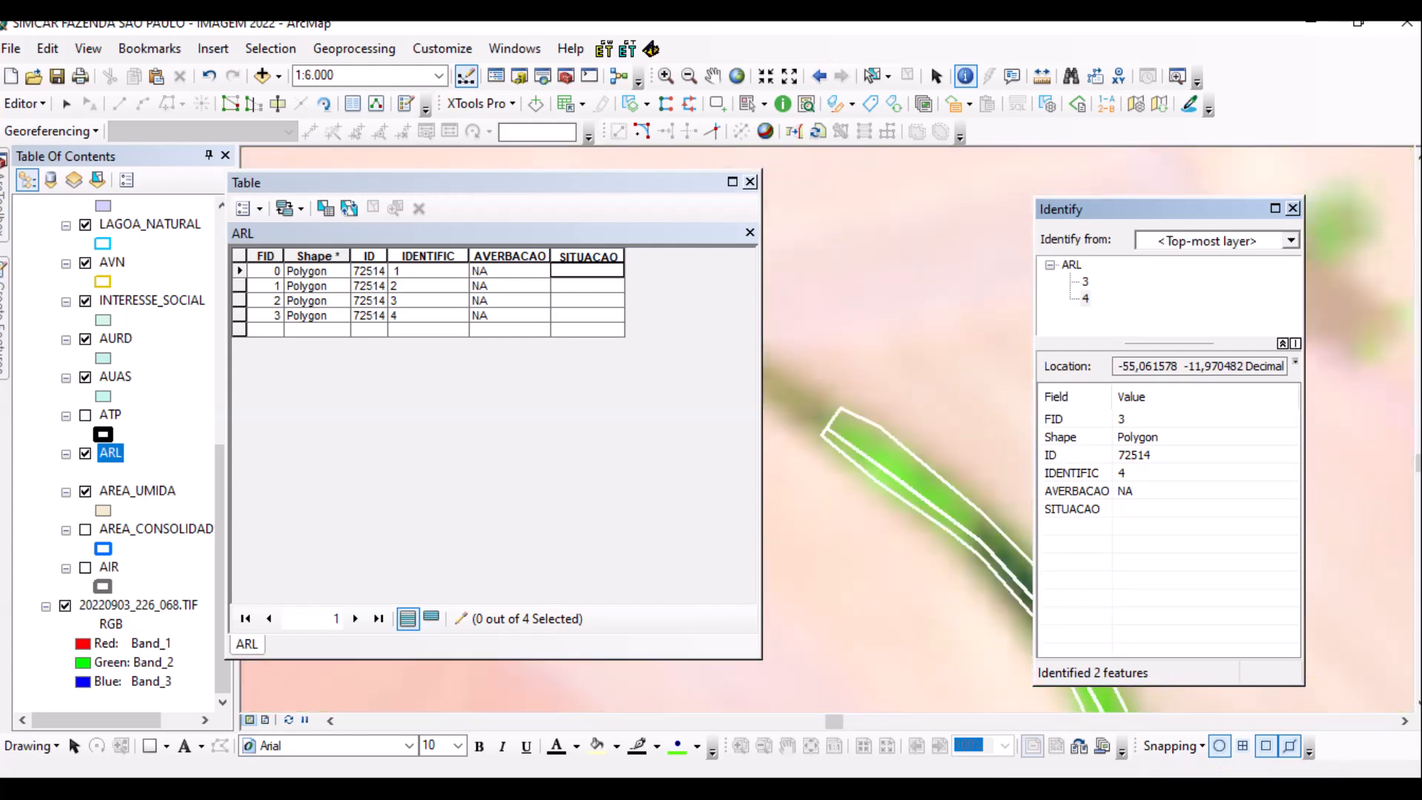
Fill ARL SITUACAO with P for features 1 and 2, R for features 3 and 4.
click(587, 300)
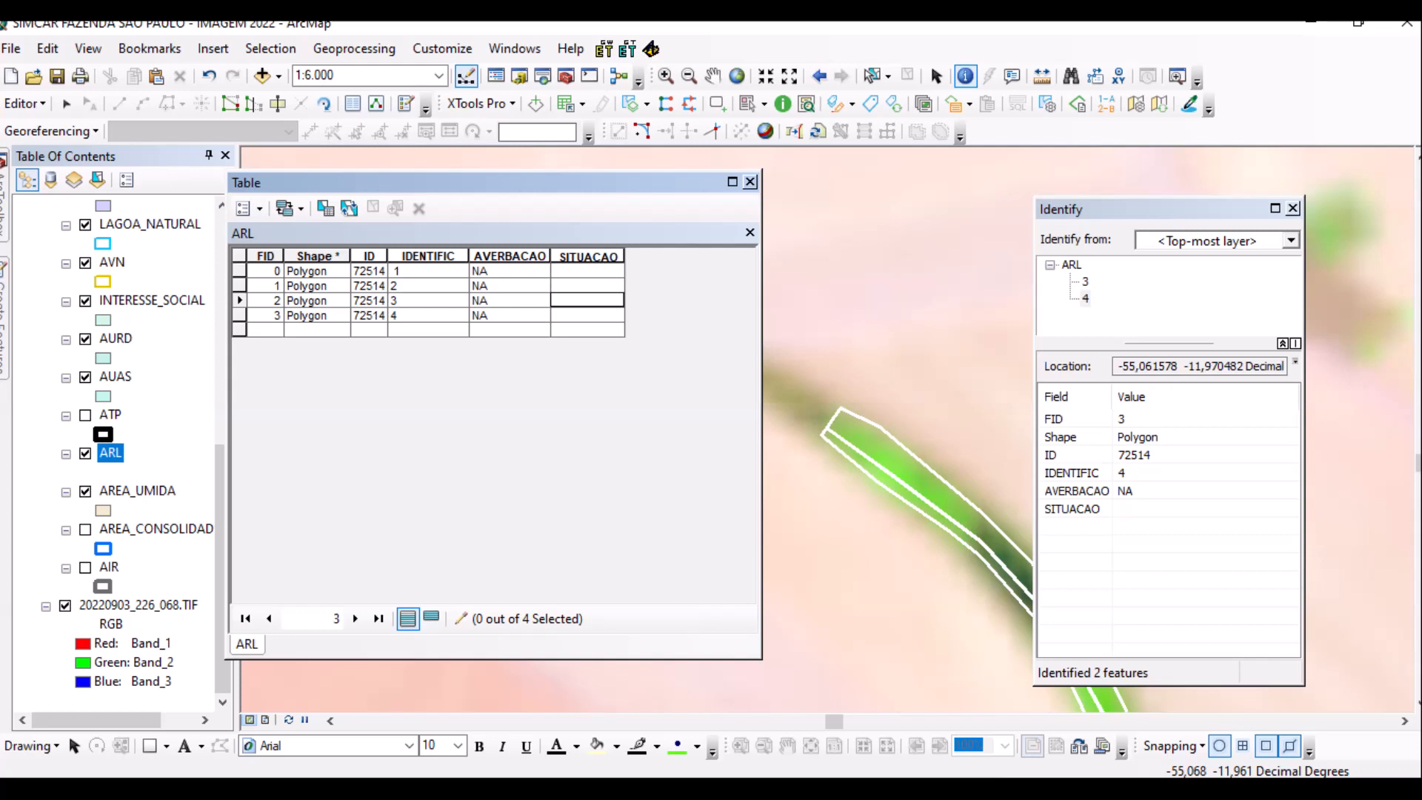
click(247, 644)
text(R)
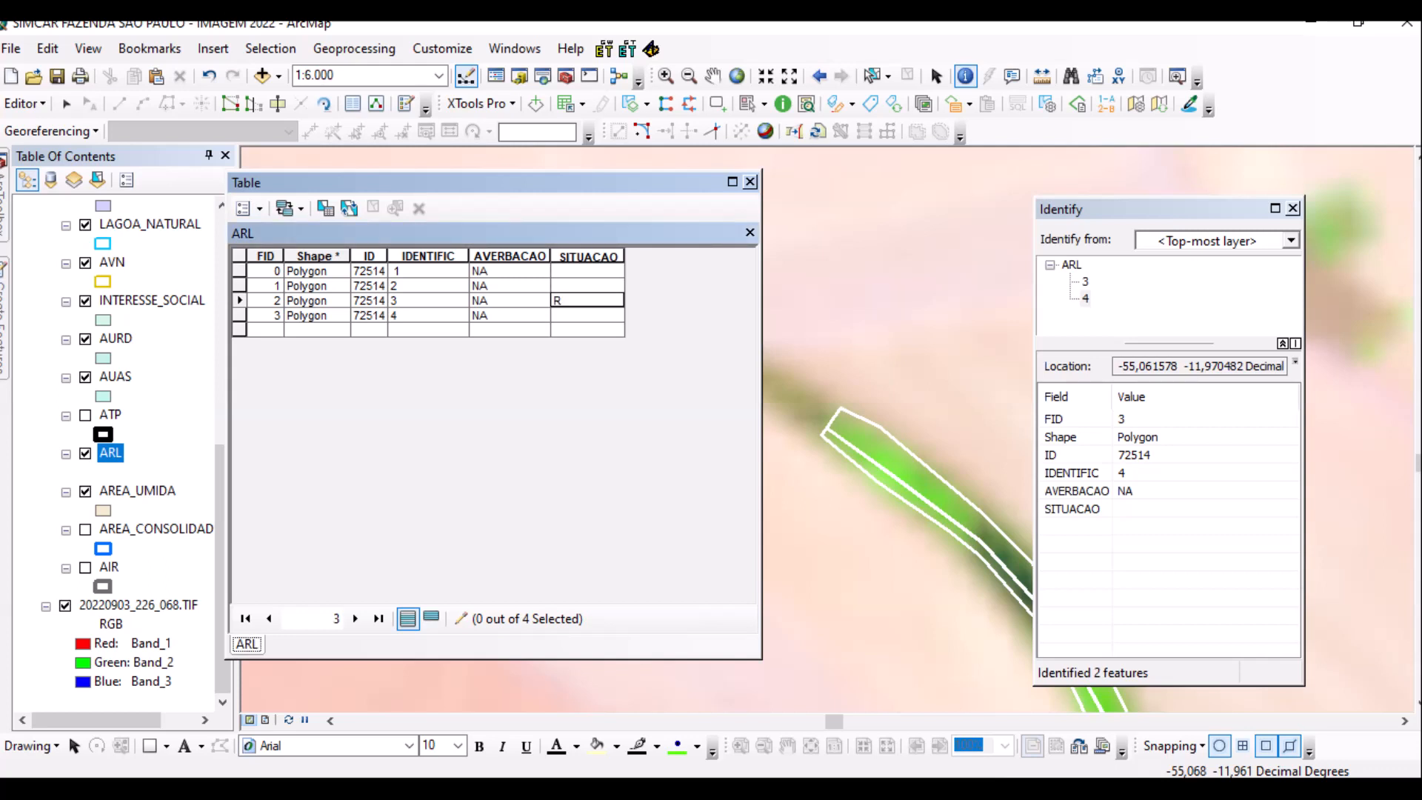
key(Return)
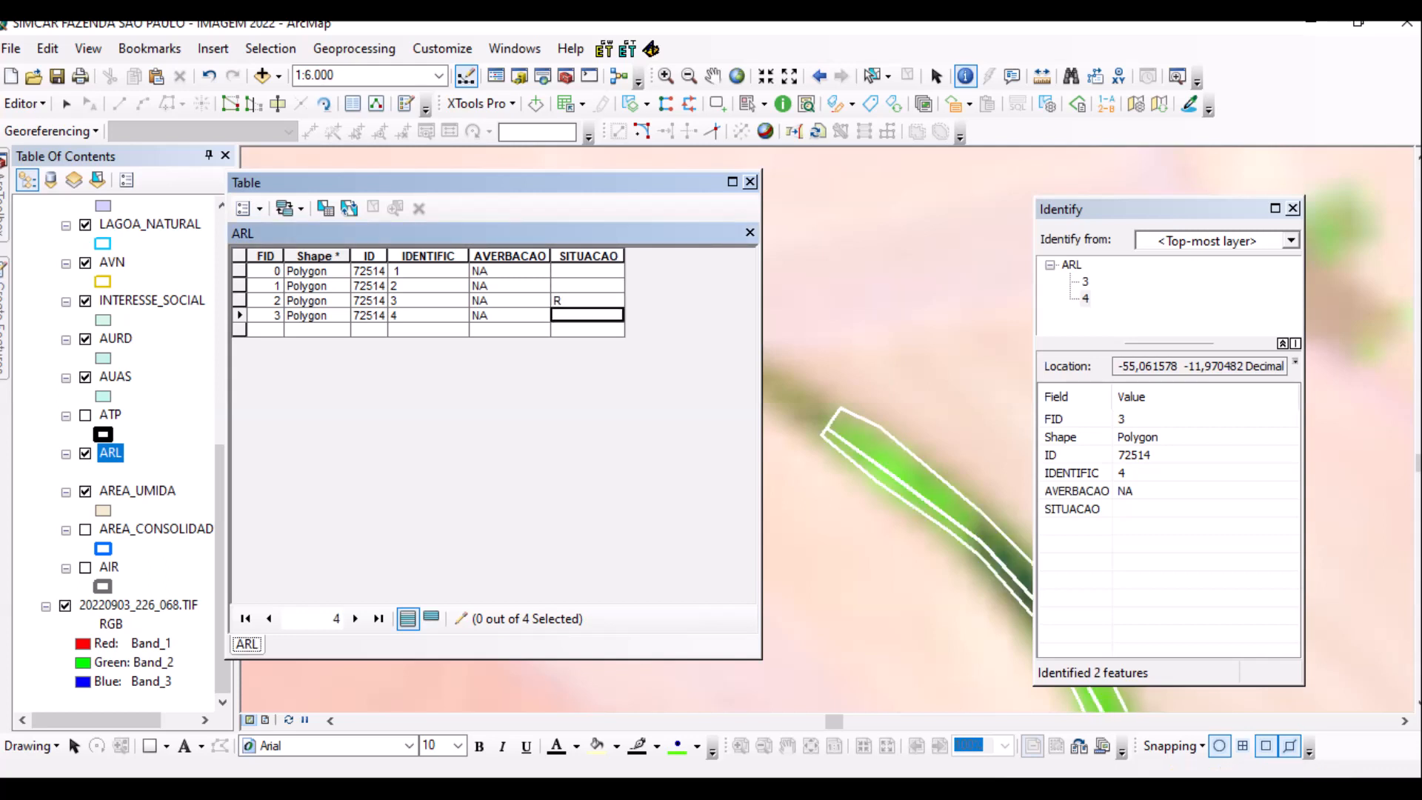
text(R)
key(Up)
key(Up)
key(Up)
text(P)
key(Return)
text(P)
key(Return)
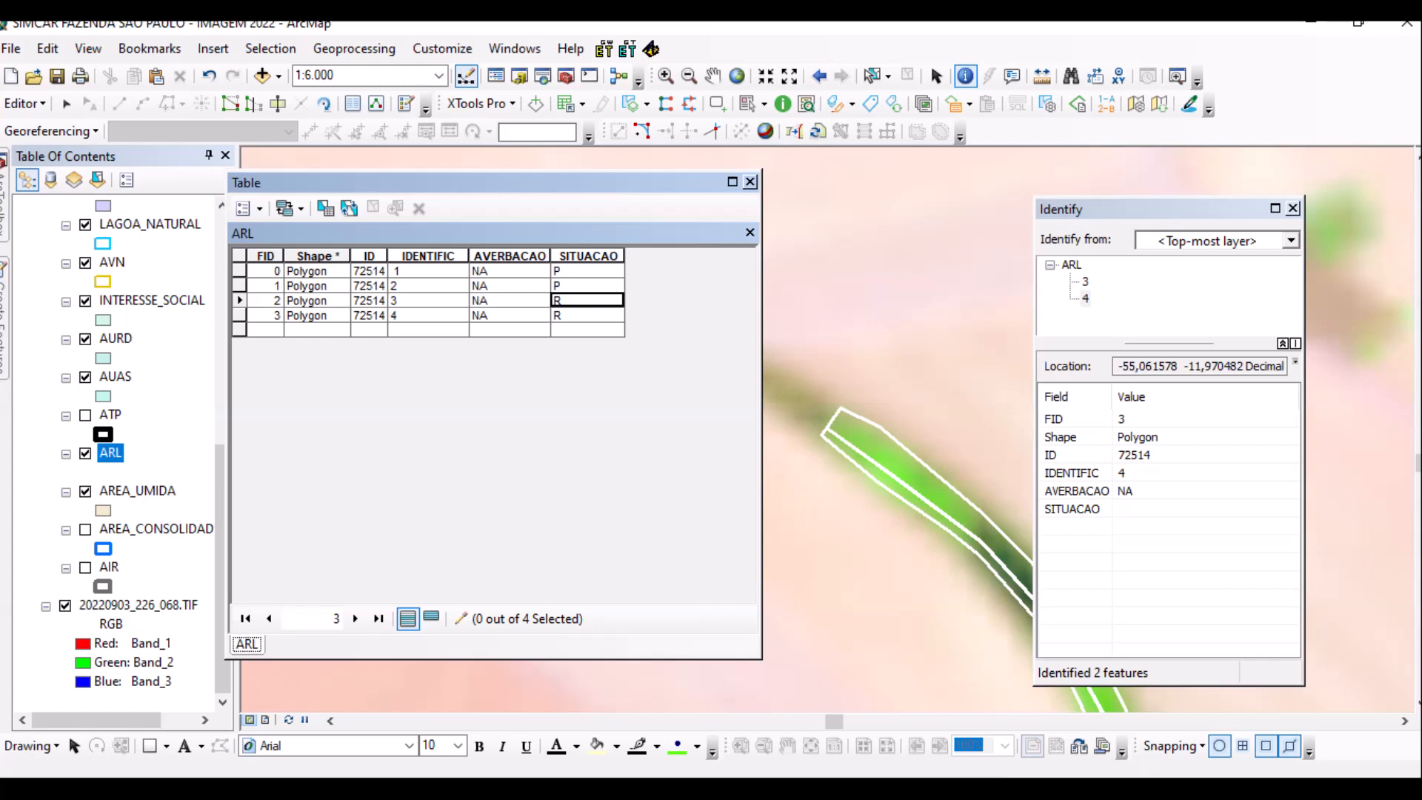
Close the Identify results and zoom out to 1:125.000 showing all four ARL polygons.
scroll(874, 455, up, 5)
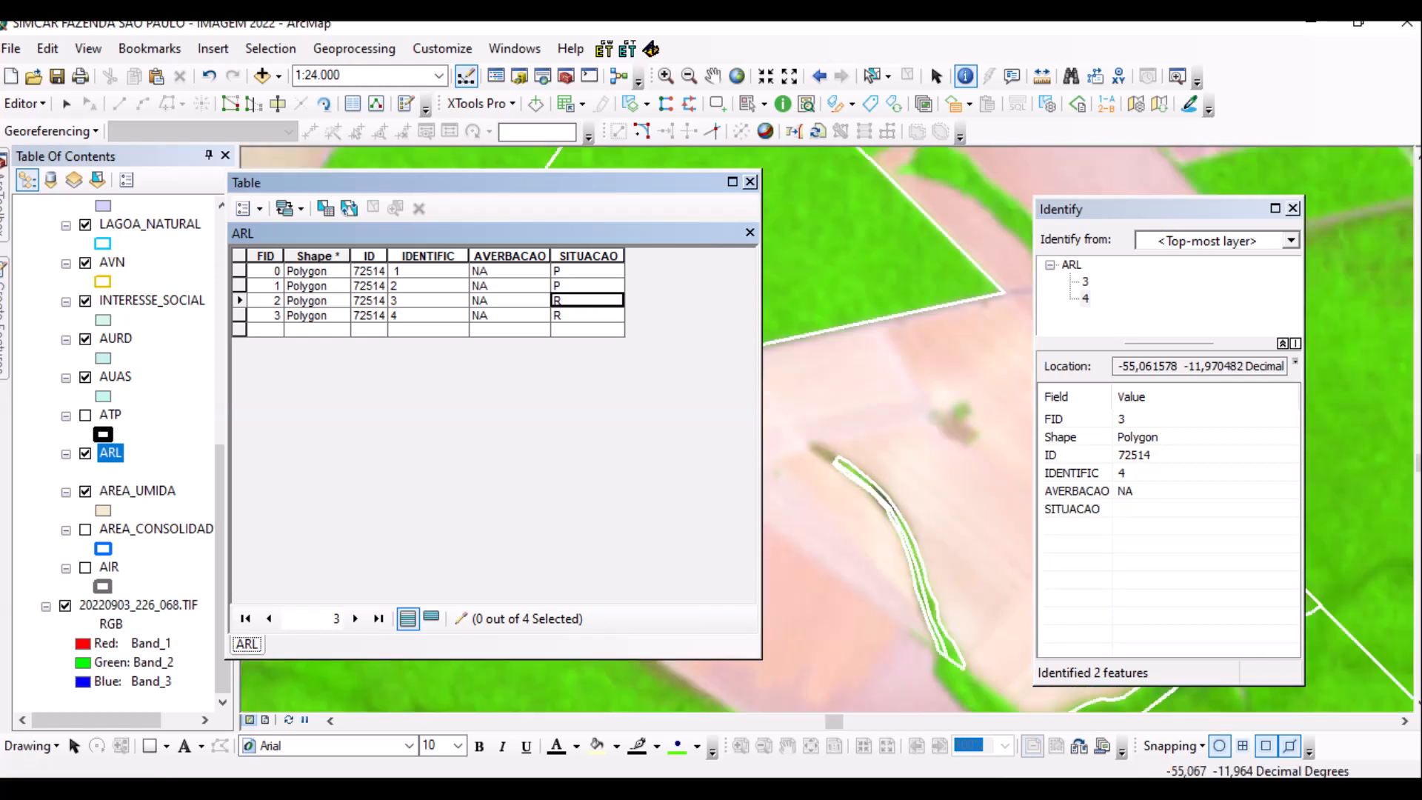
click(24, 103)
key(Escape)
click(587, 270)
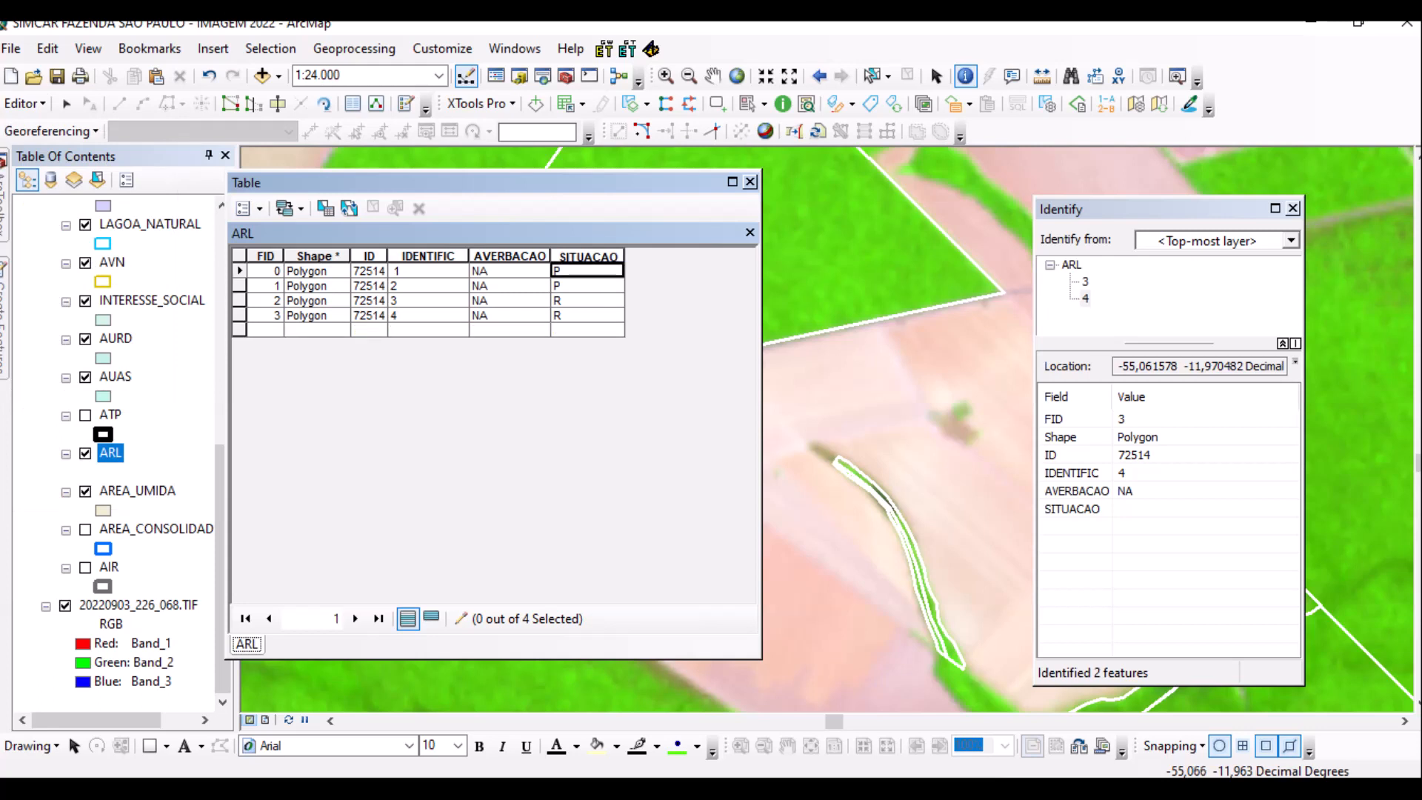
scroll(851, 428, up, 4)
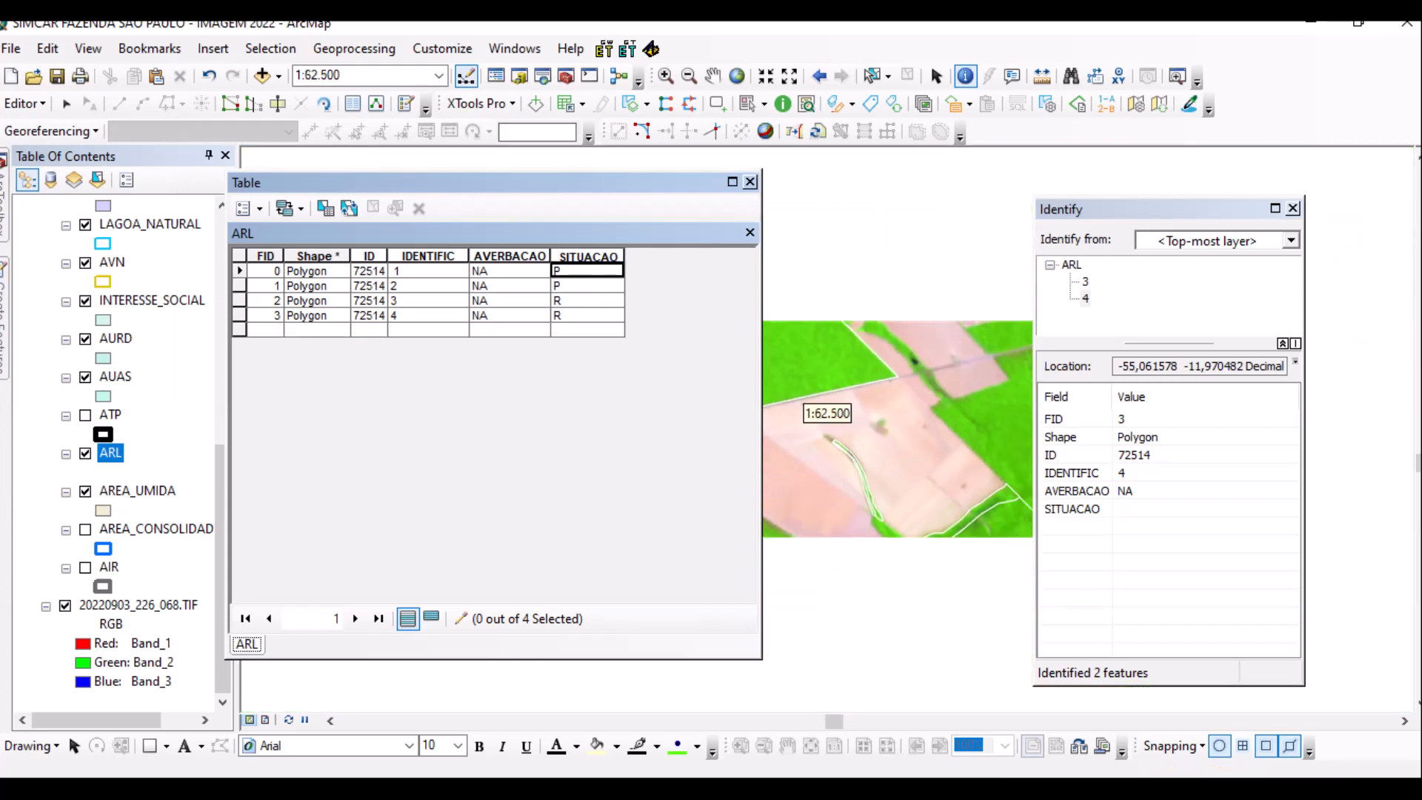
drag(948, 600, 934, 536)
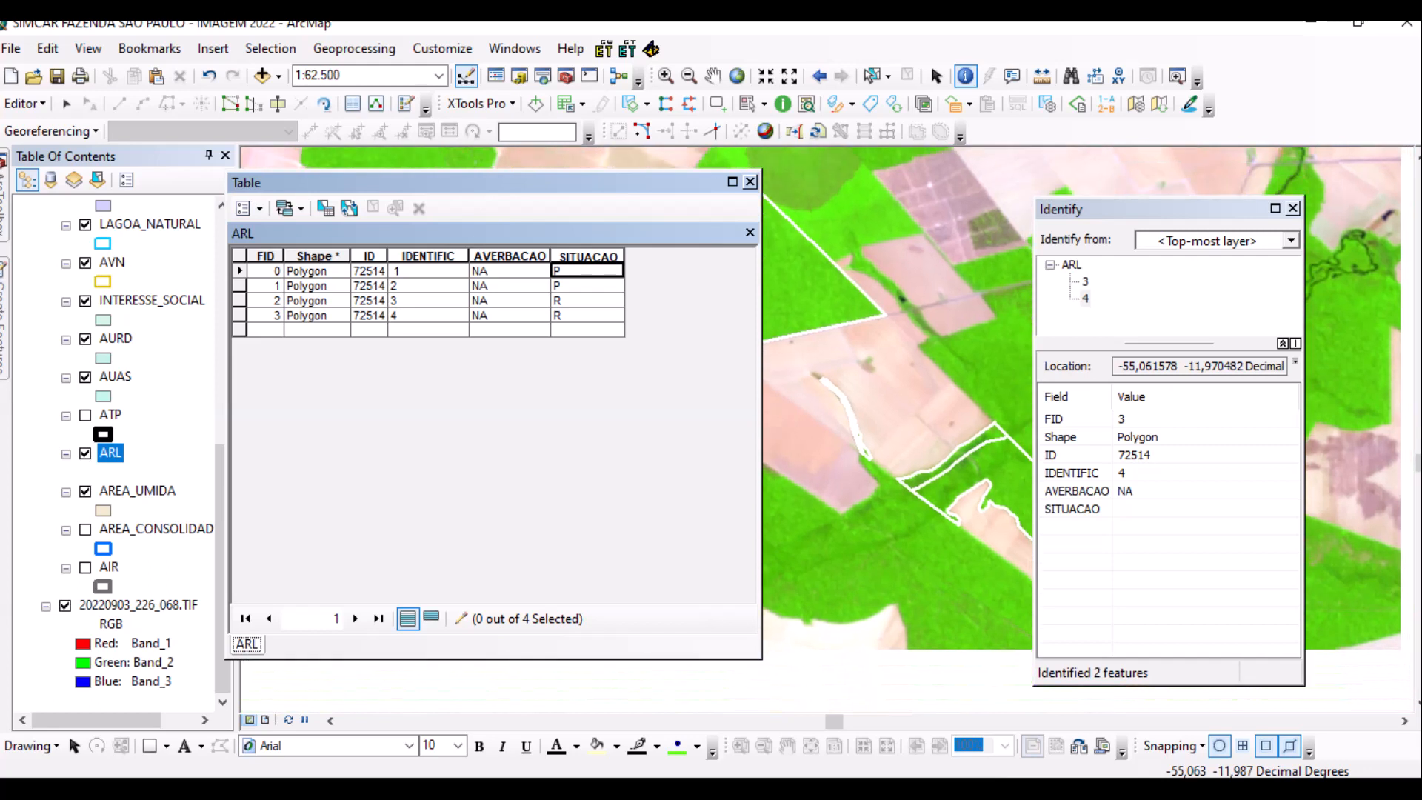
click(1292, 208)
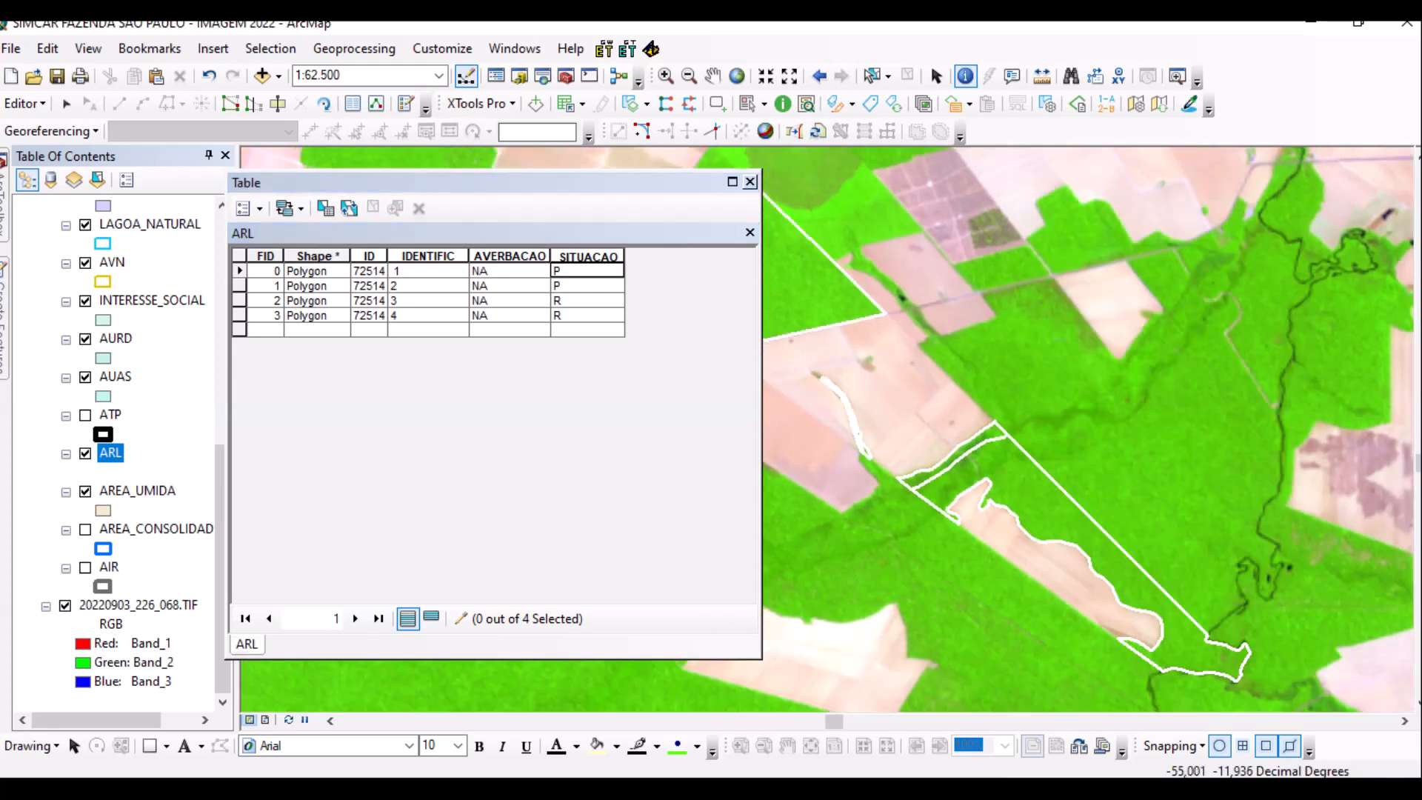
scroll(799, 407, up, 3)
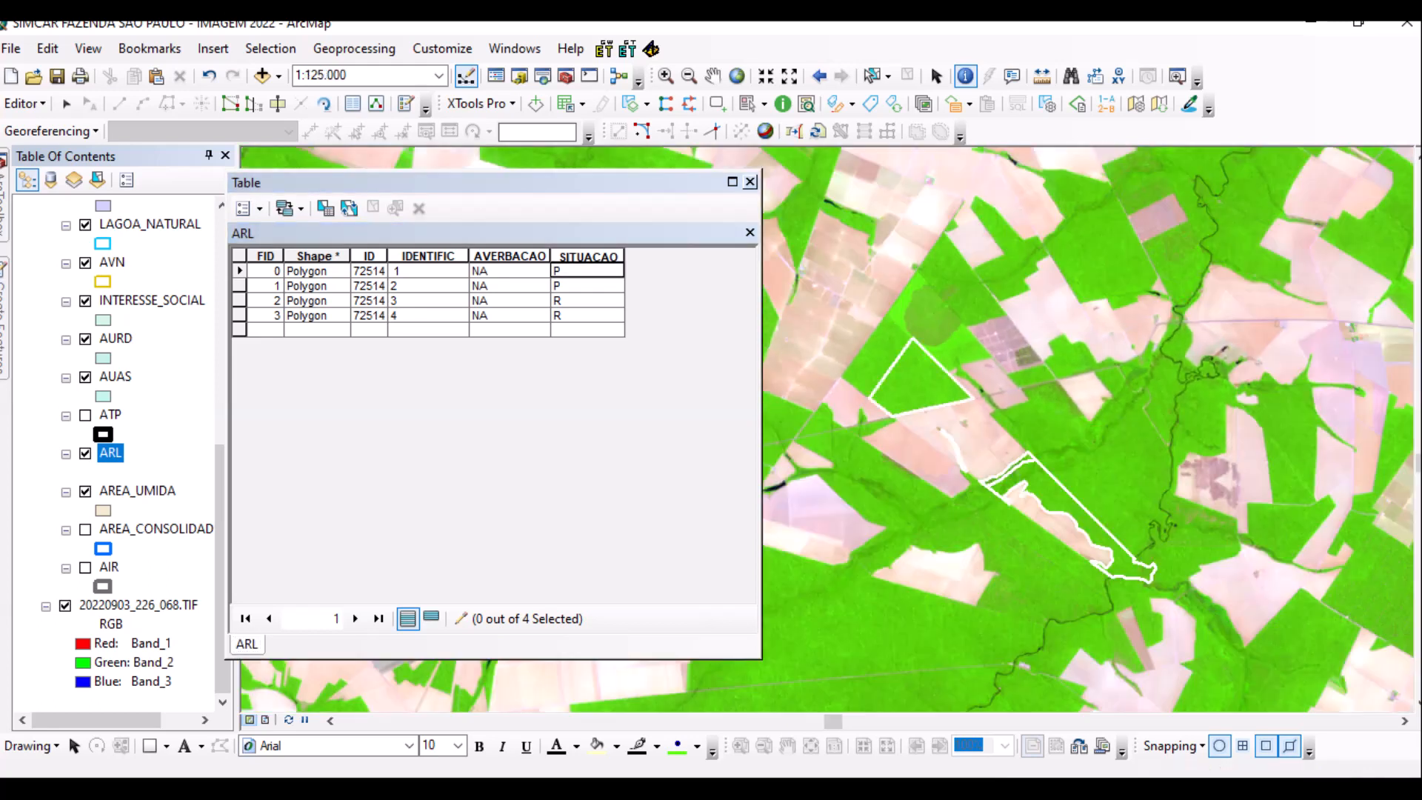
Paste the four ARL polygons into AVN and open its table, showing SITUACAO P, P, R, R.
click(66, 103)
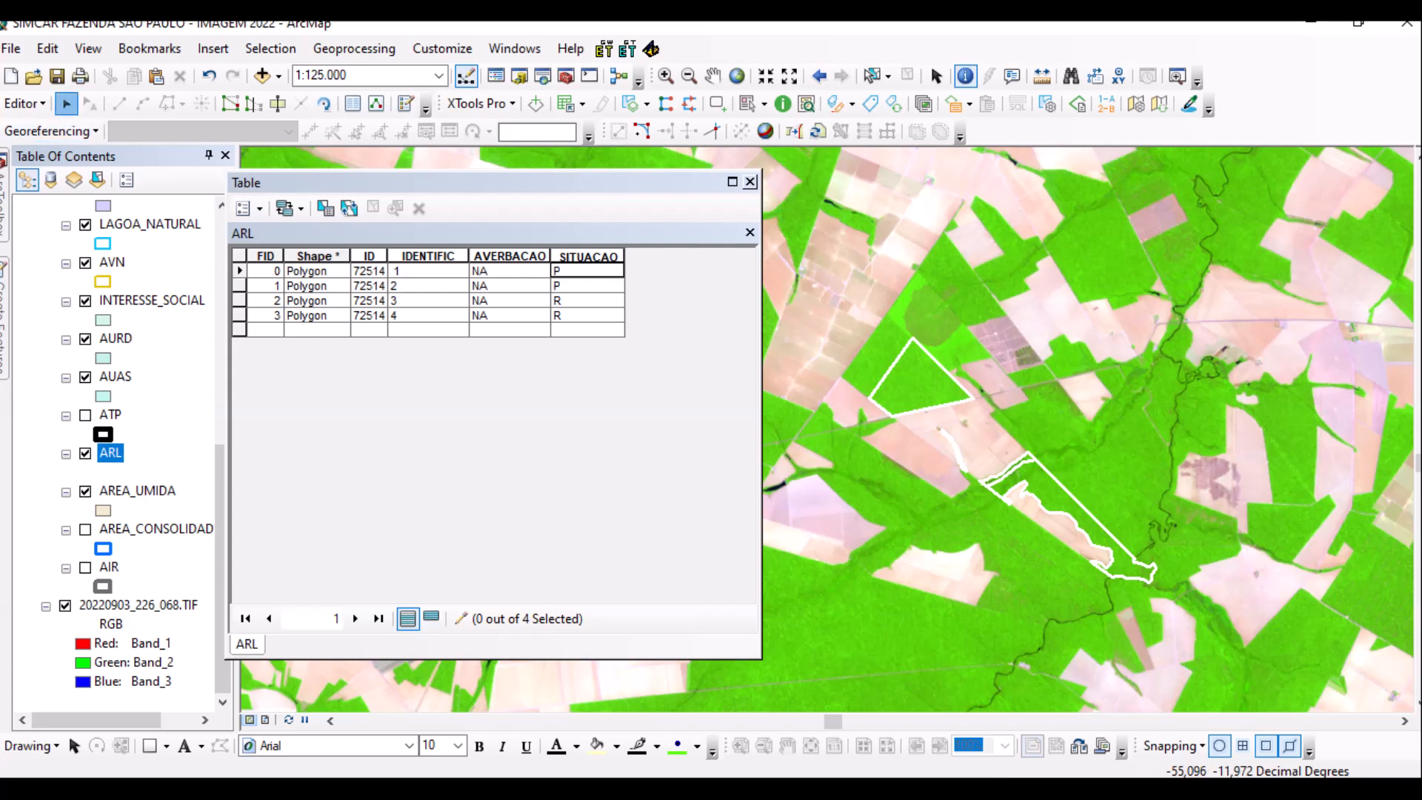
drag(847, 318, 1248, 616)
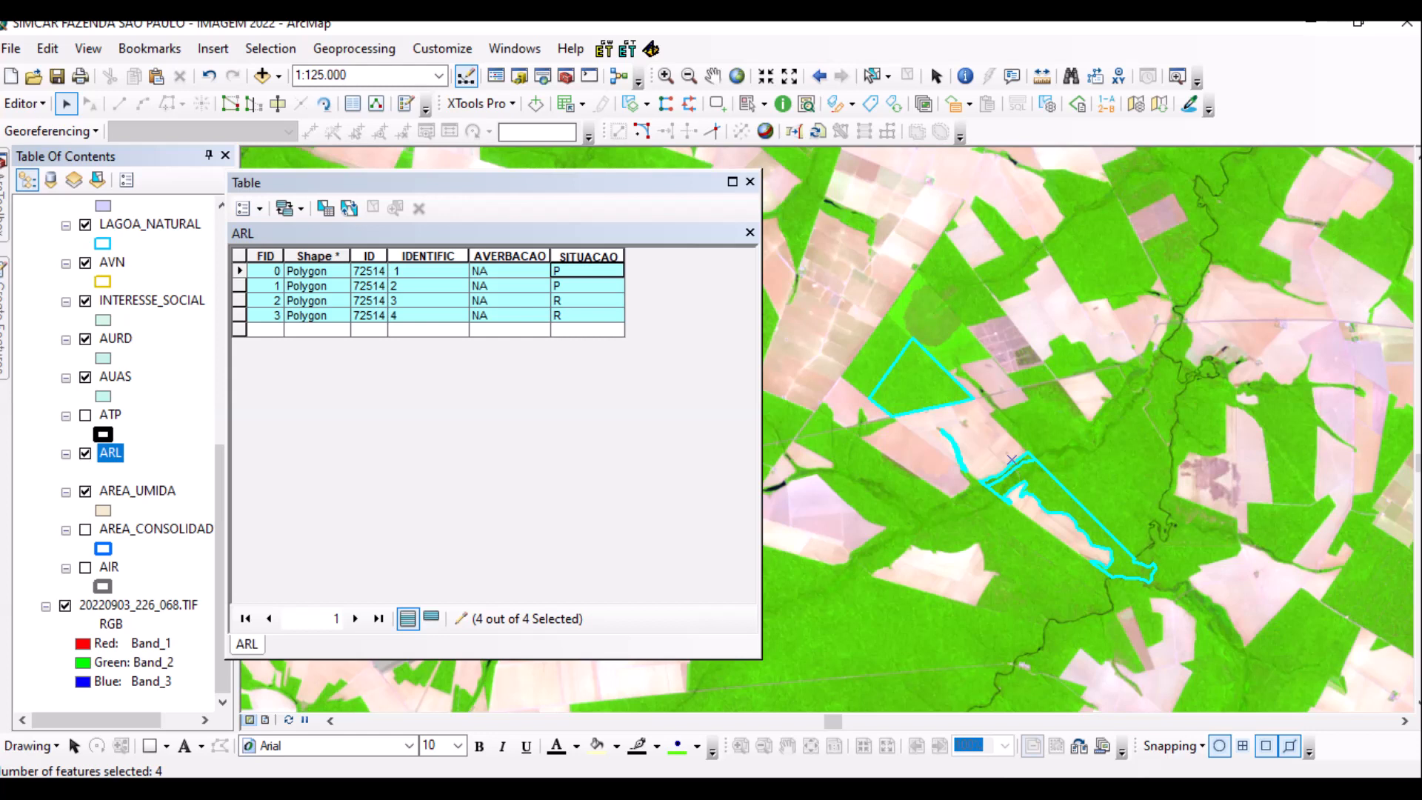
key(ctrl+v)
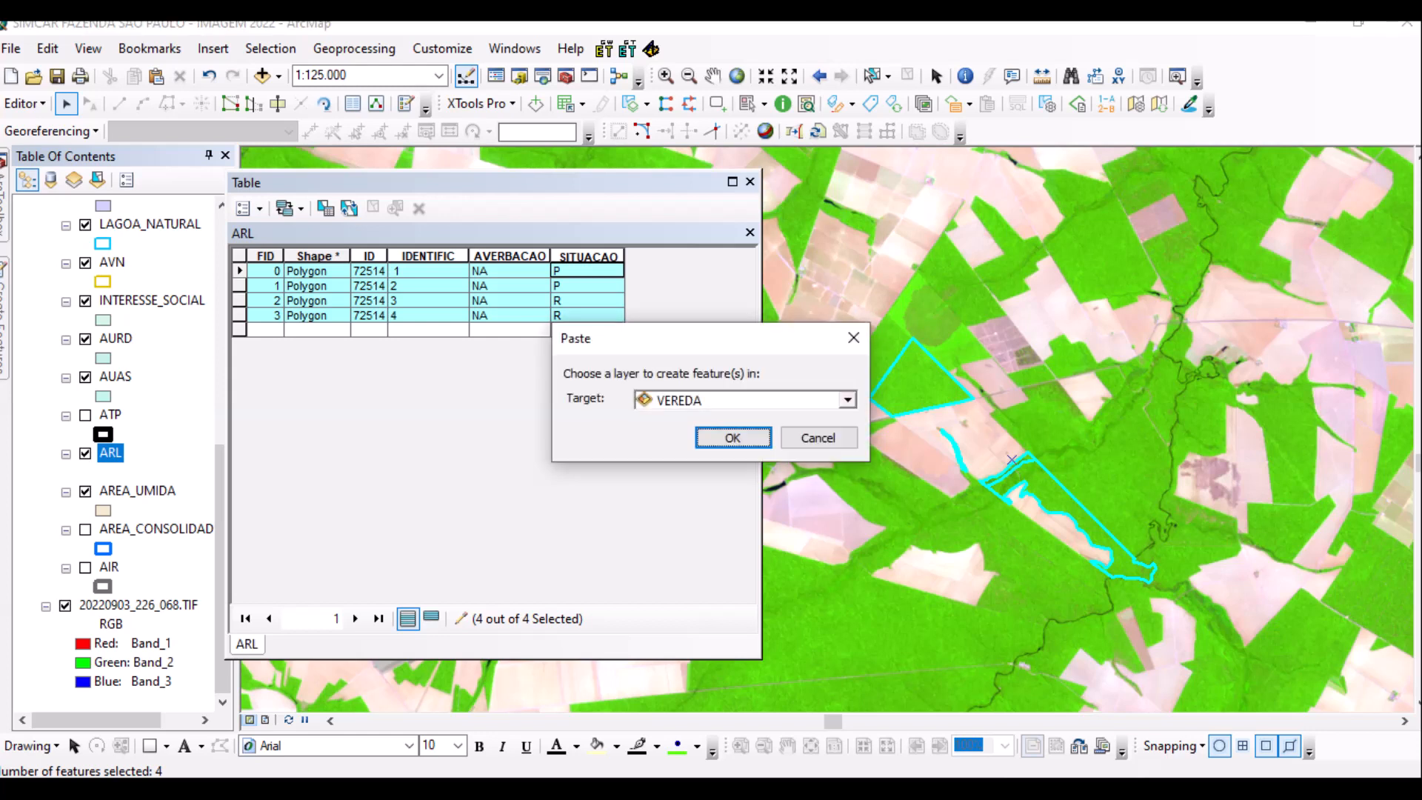
click(847, 400)
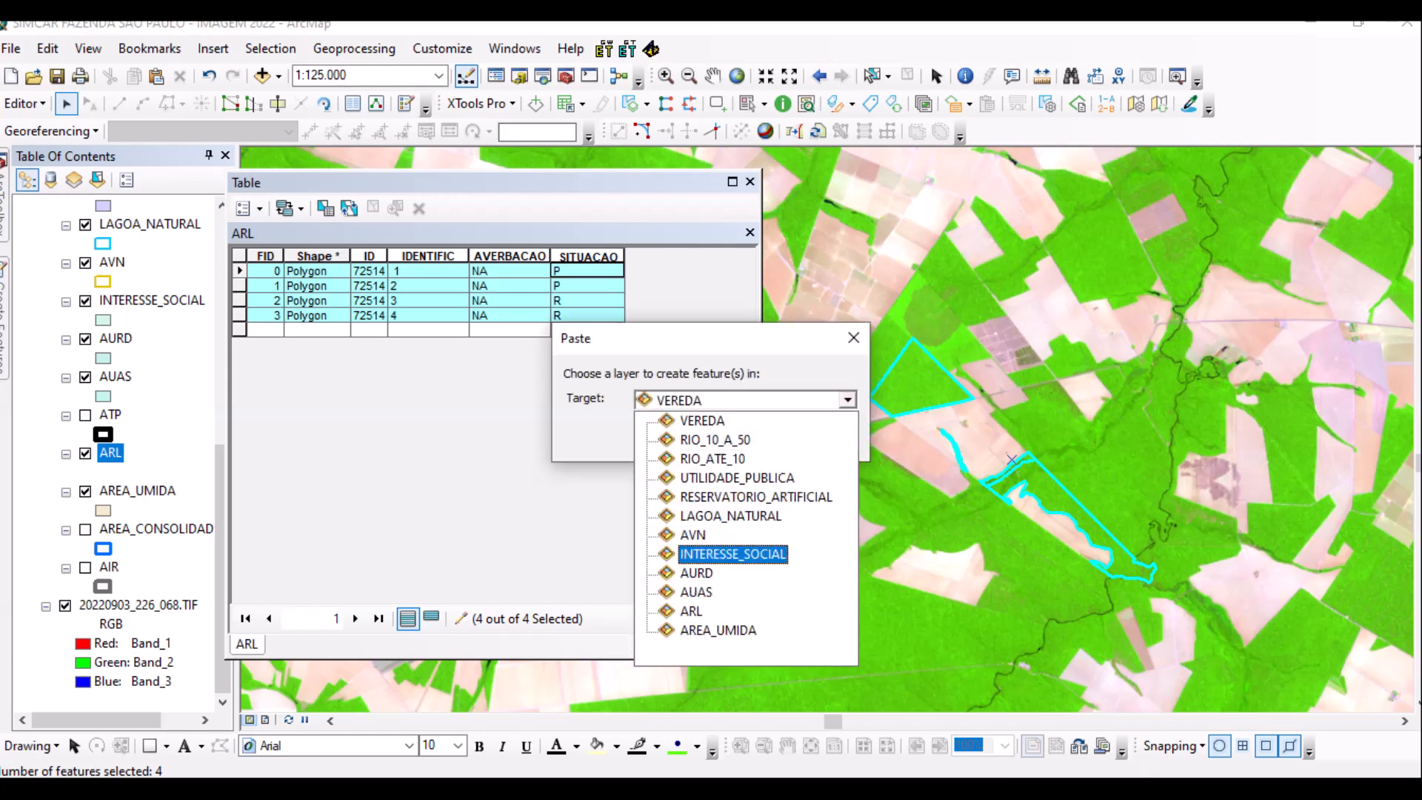
click(693, 535)
key(Return)
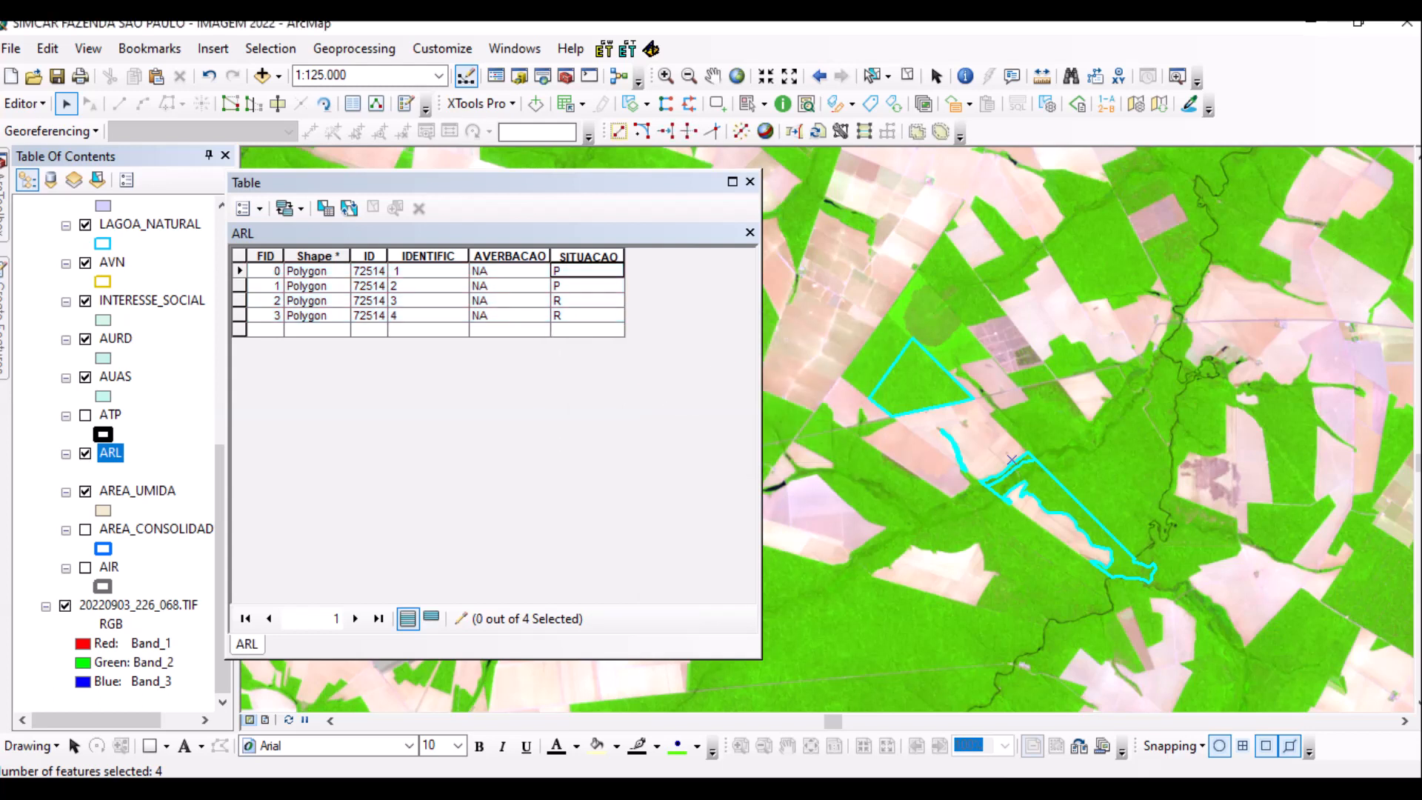
click(907, 75)
right_click(106, 263)
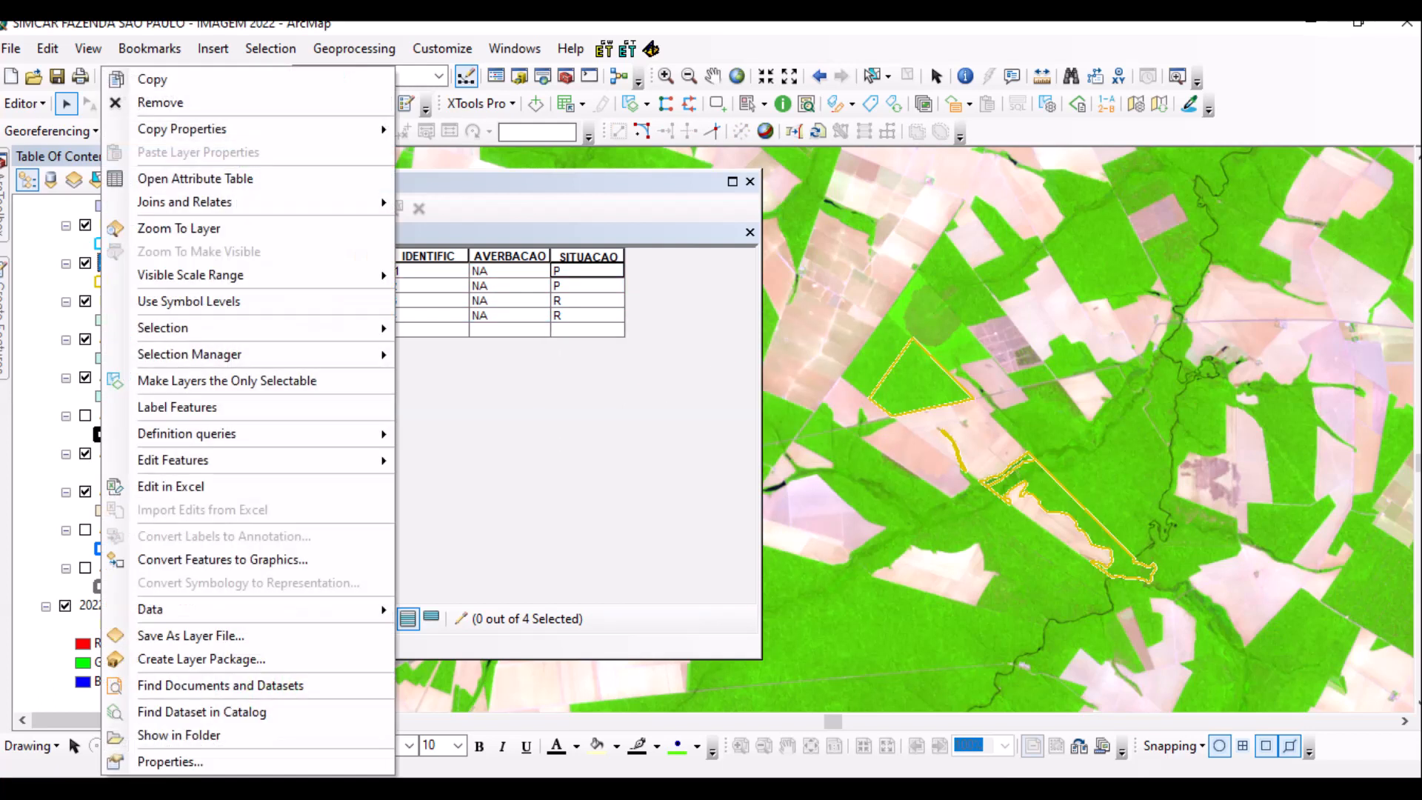
click(148, 179)
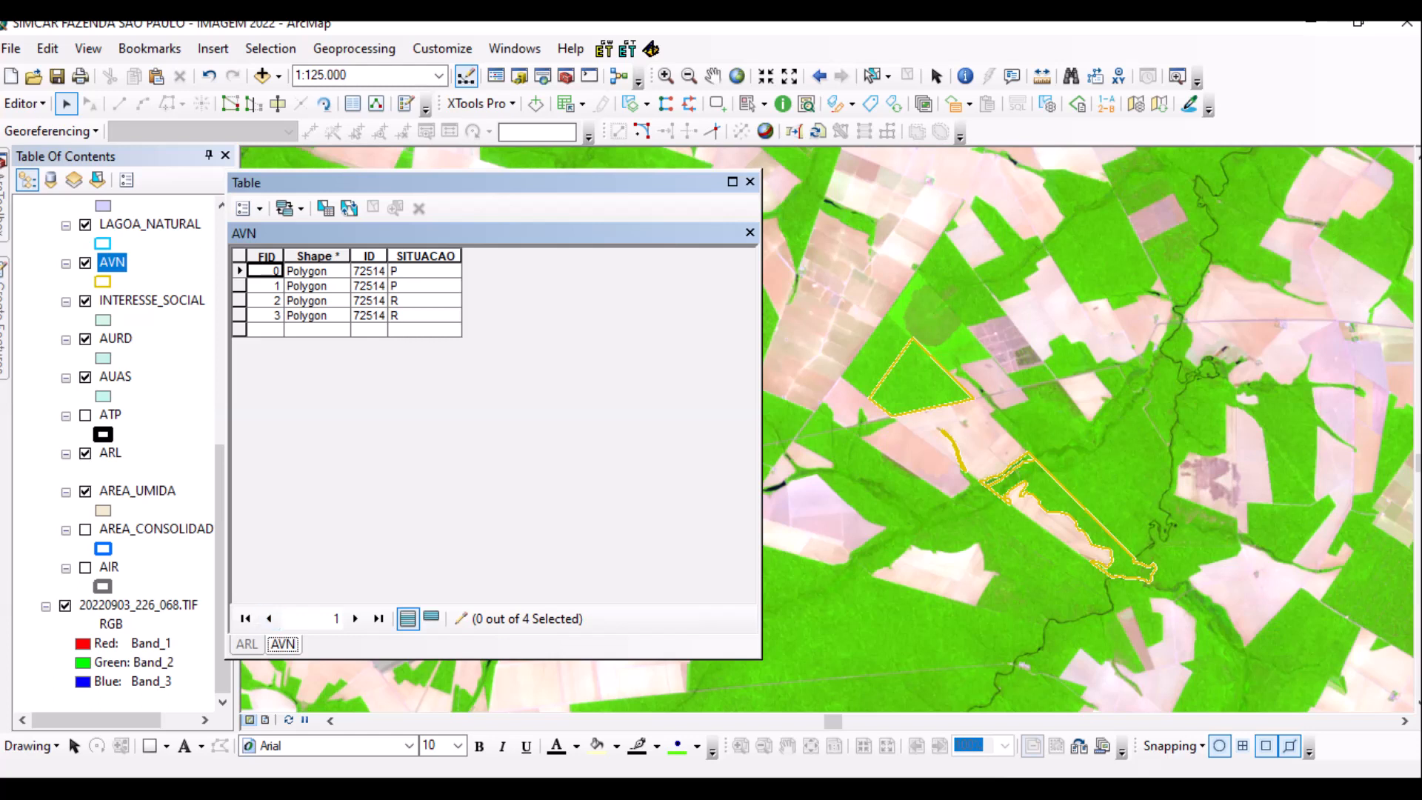
Close the AVN attribute table and save the edits.
click(750, 182)
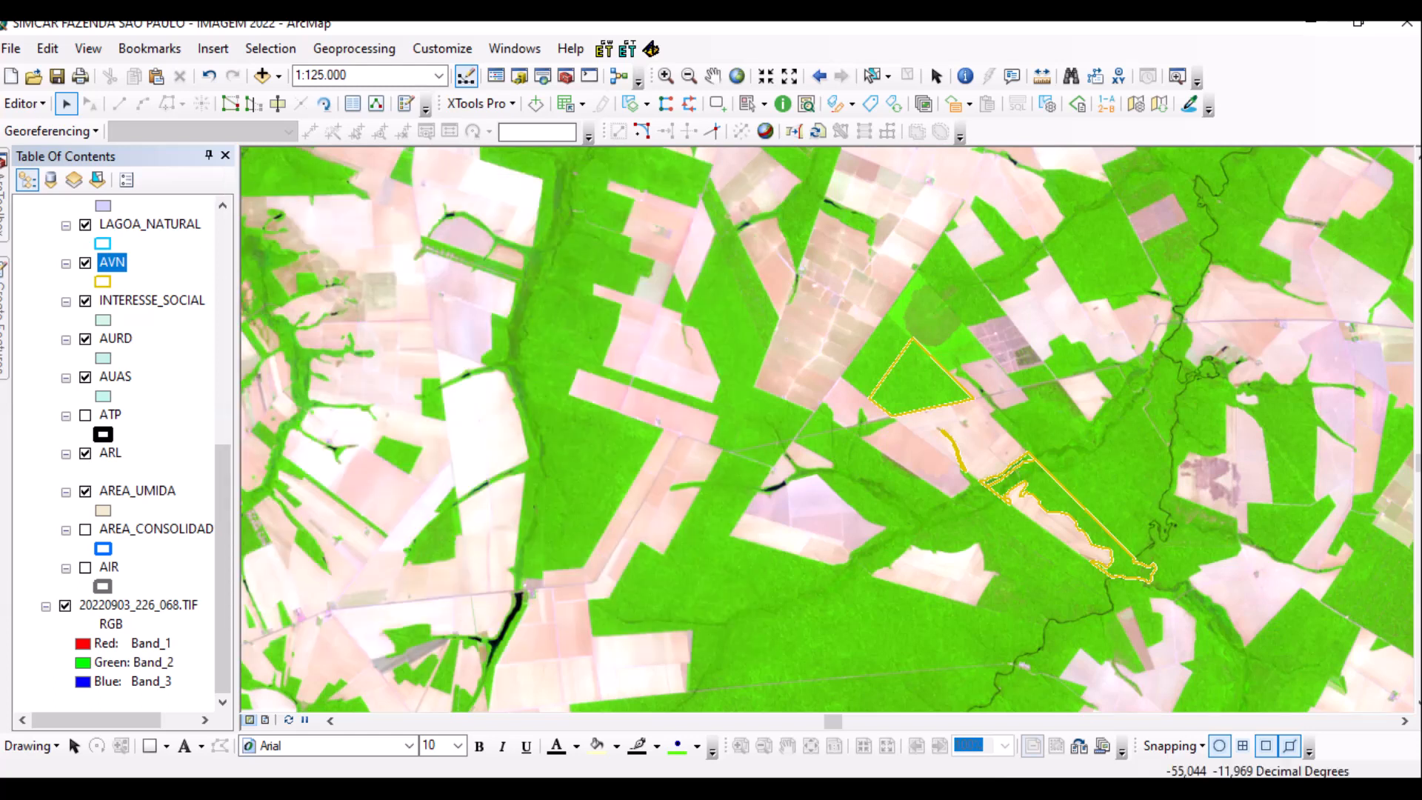
scroll(1049, 526, down, 3)
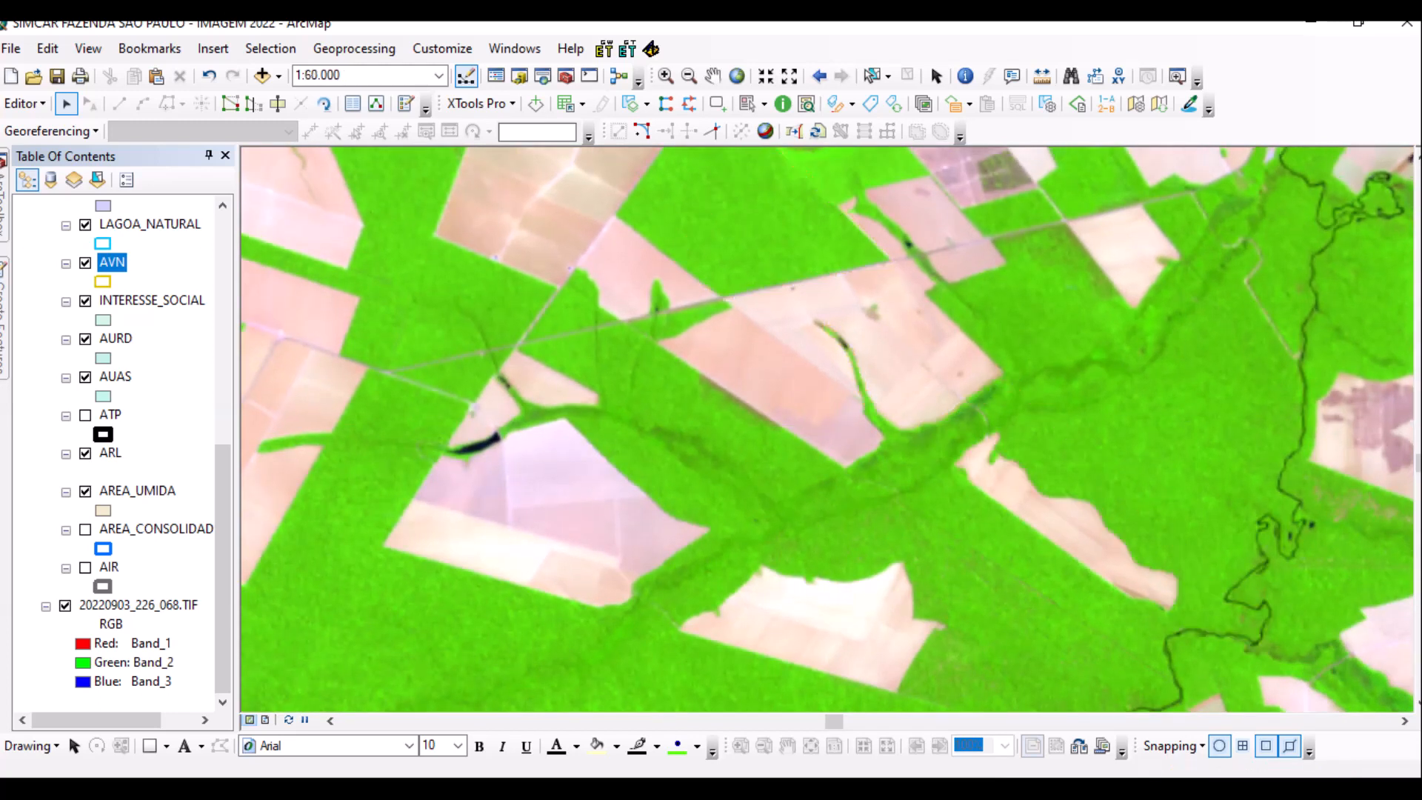
click(24, 103)
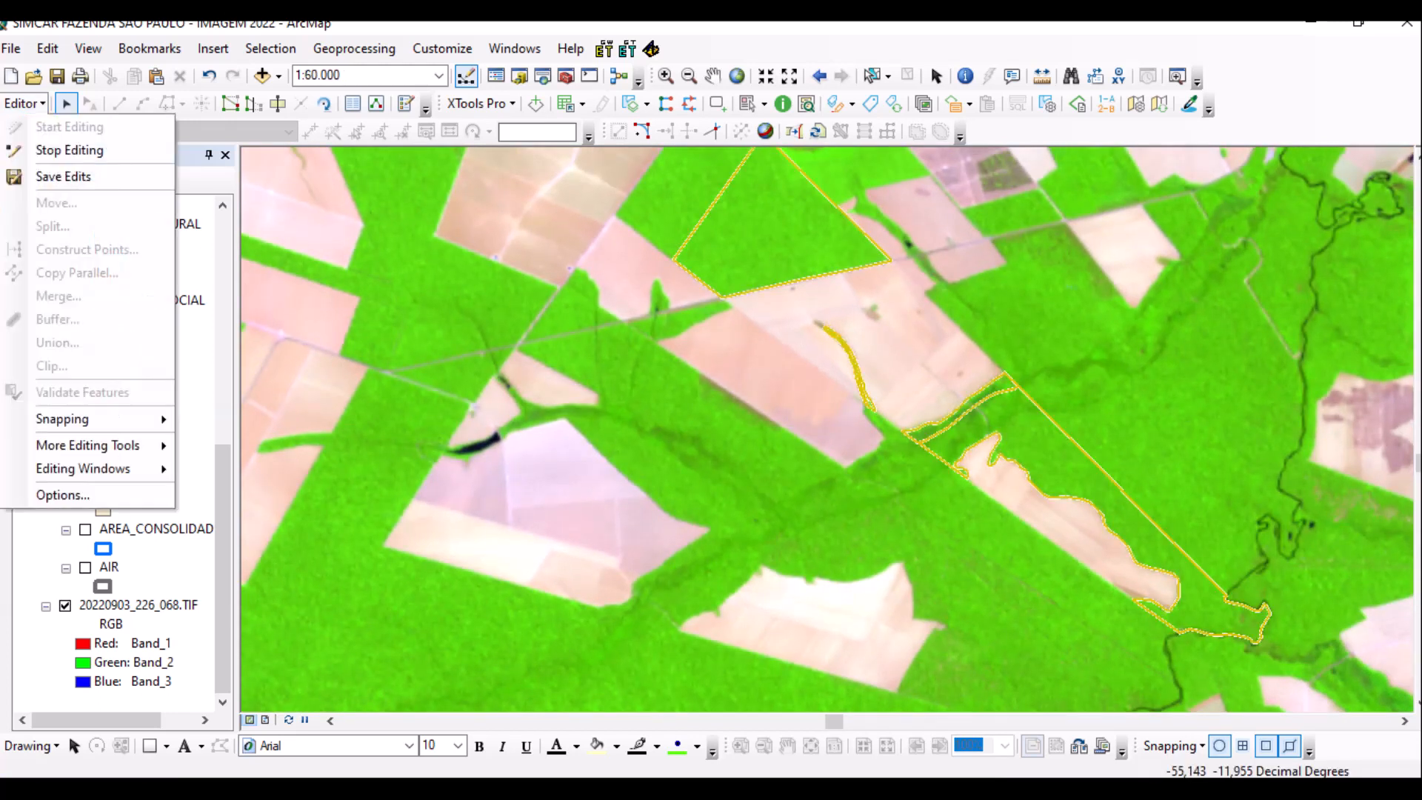
click(44, 176)
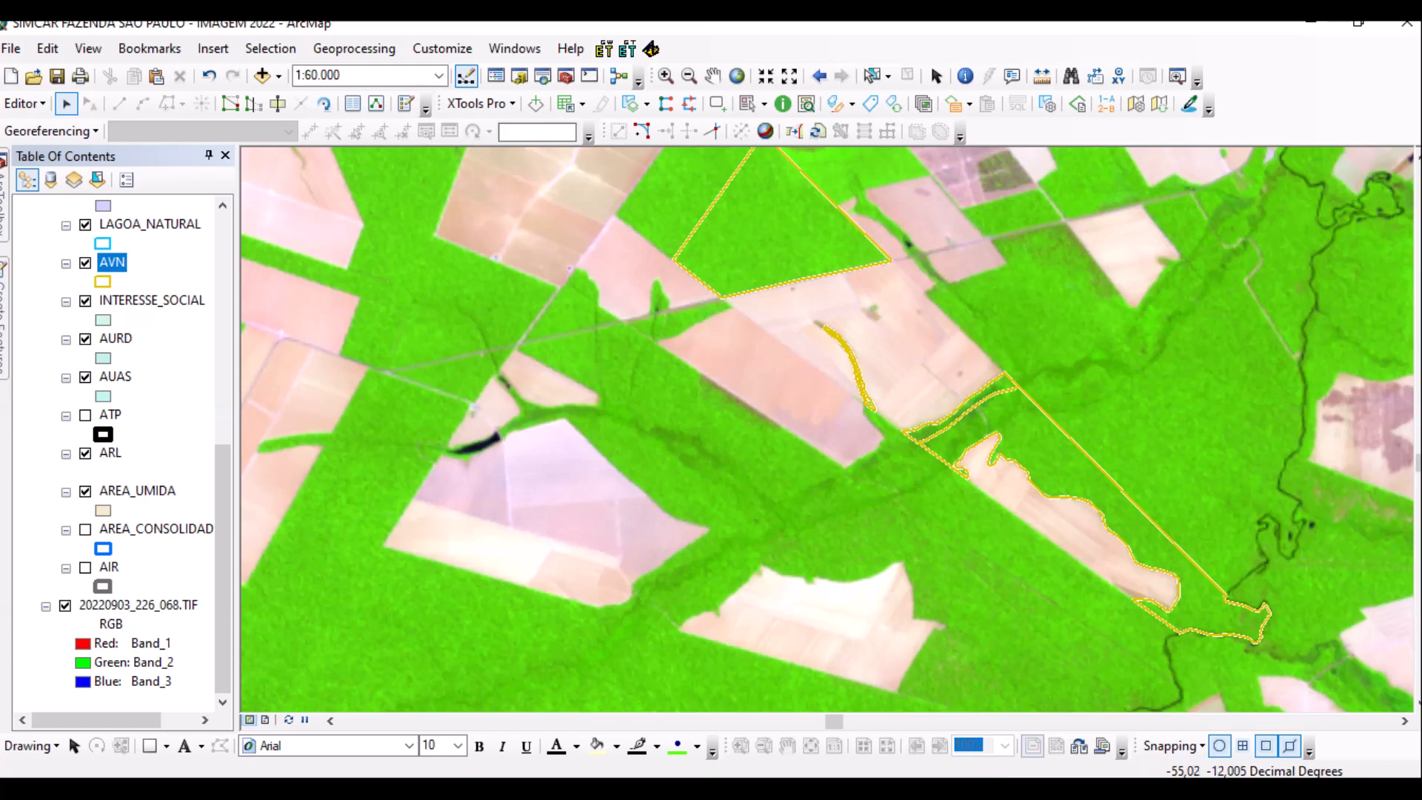
Apply the cyan-outline RIO_ATE_10 symbol to the RIO_10_A_50 layer at 1:5.000.
scroll(811, 403, down, 4)
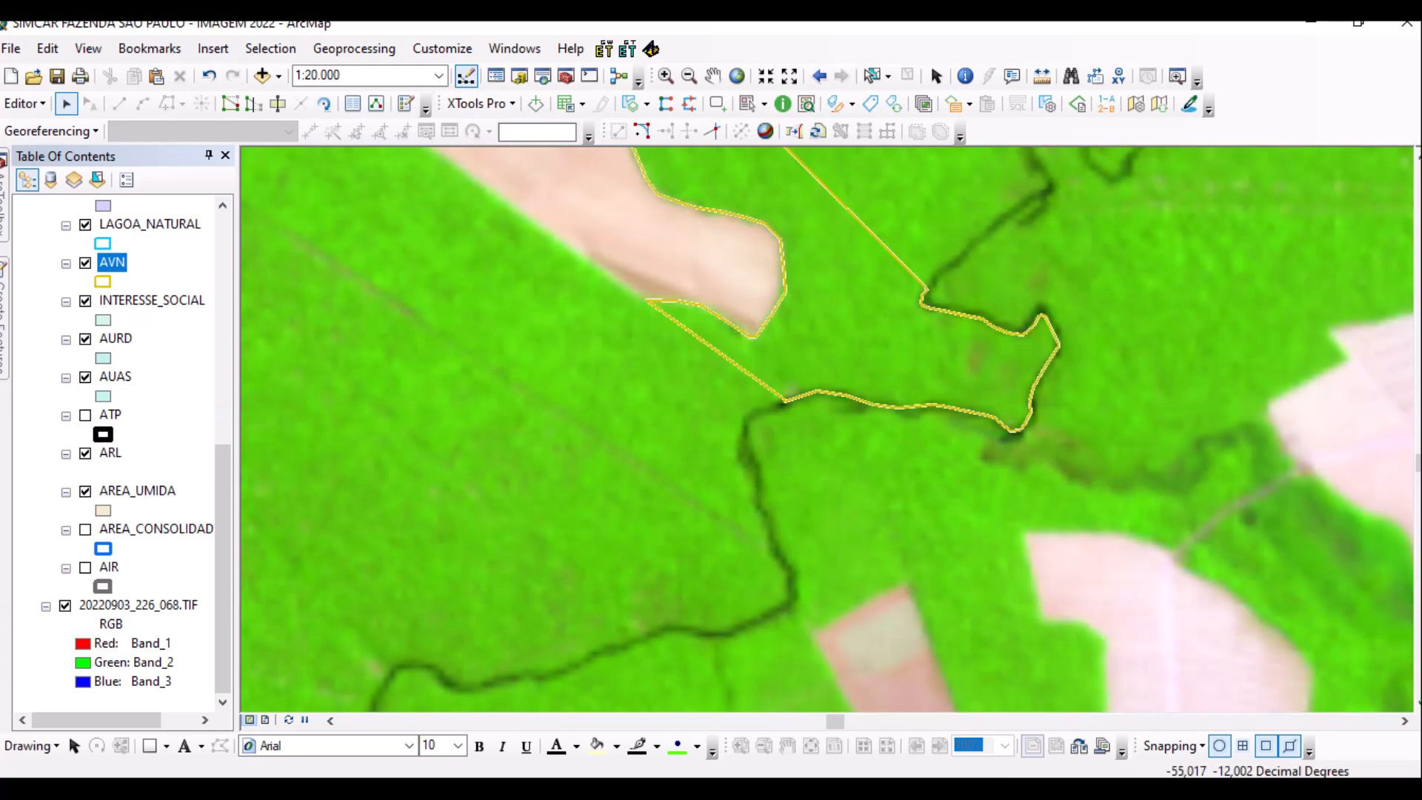
scroll(814, 406, down, 4)
scroll(118, 452, up, 4)
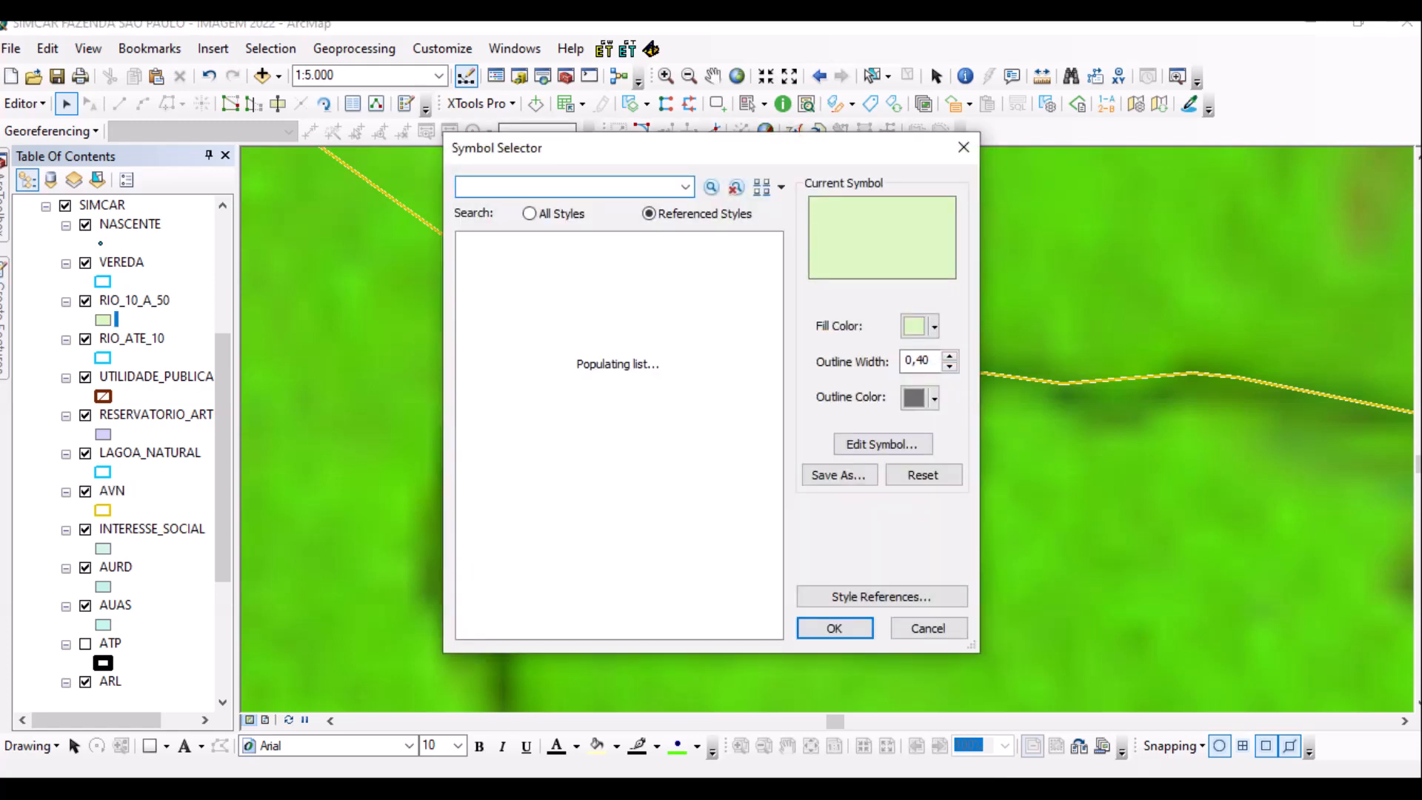
scroll(619, 437, down, 2)
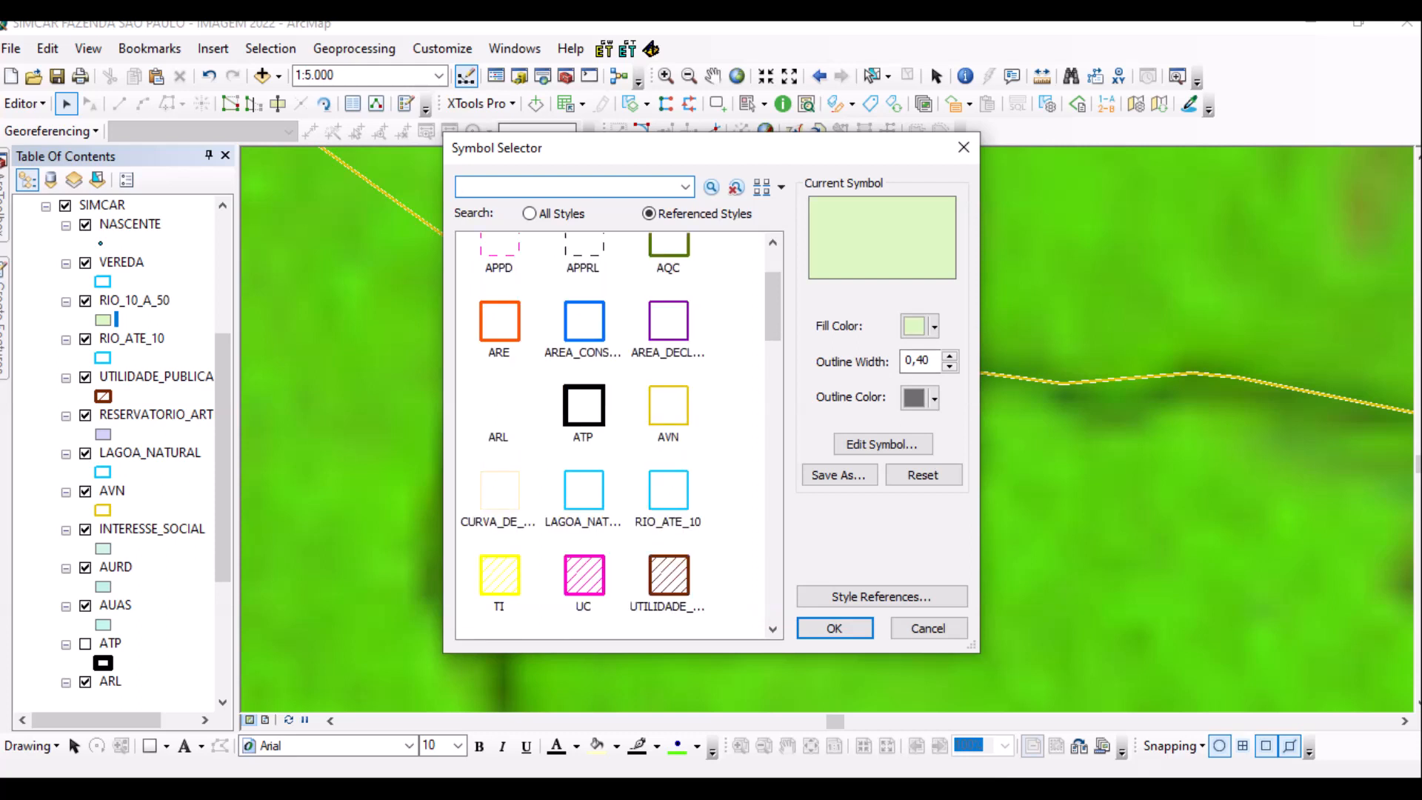
click(669, 489)
click(834, 628)
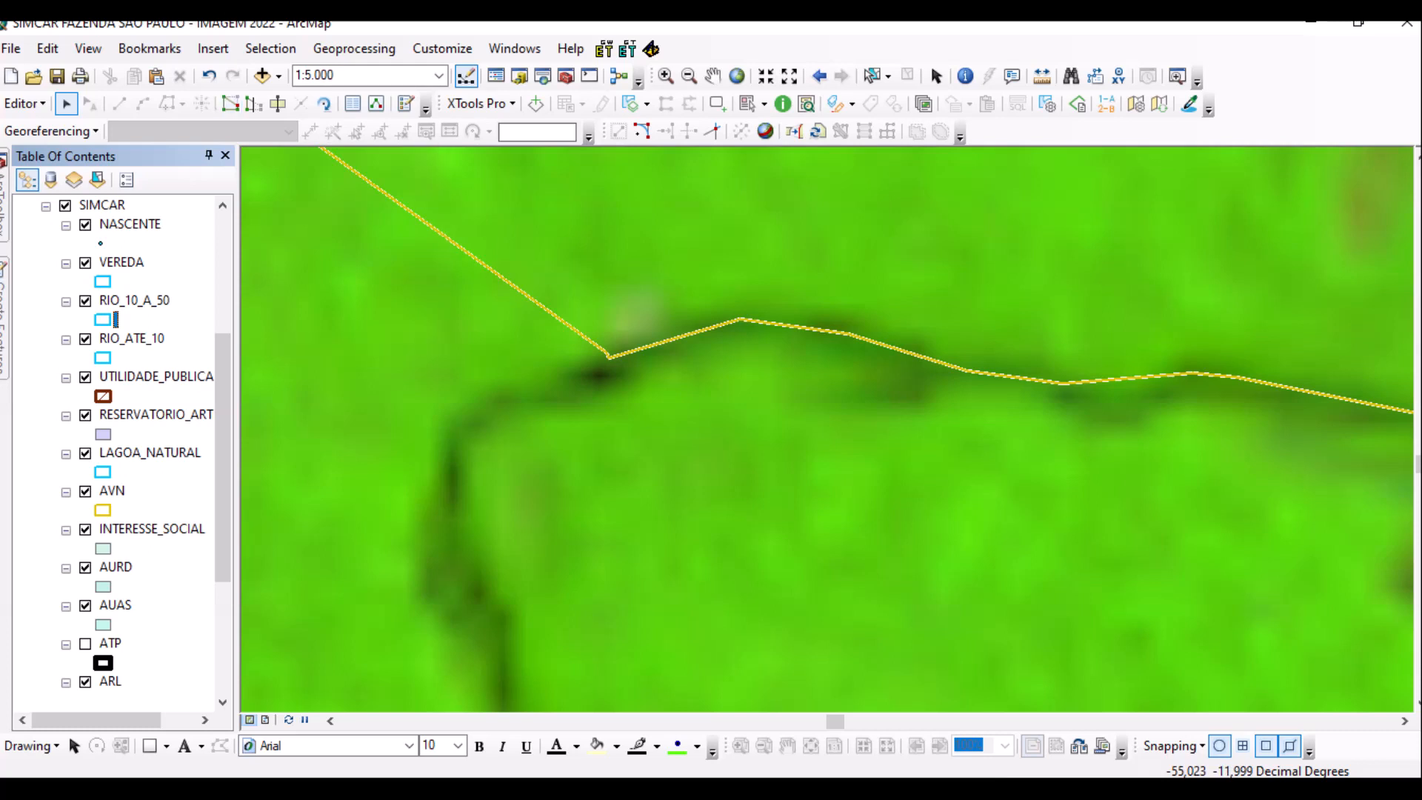
mouse_move(4, 319)
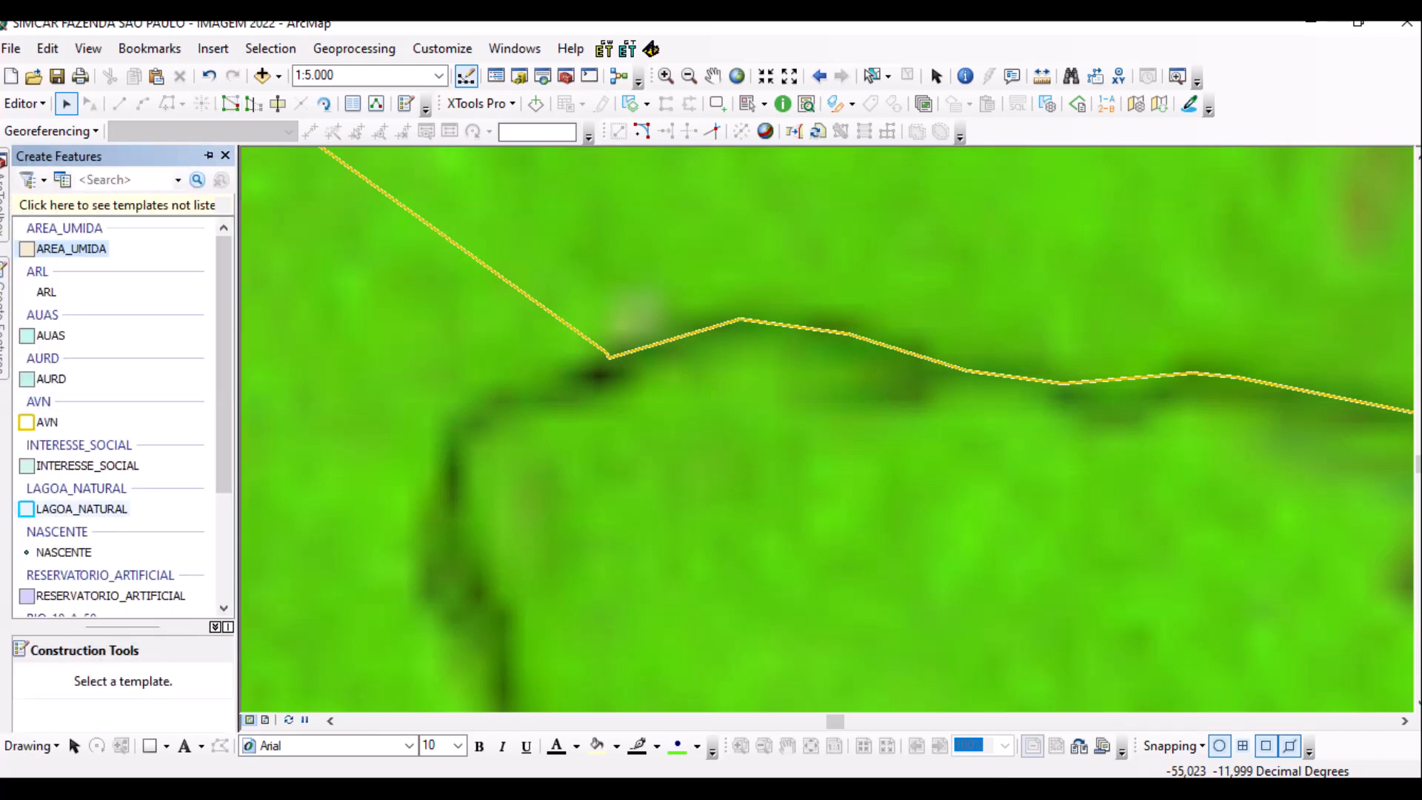
Target the RIO_10_A_50 layer and start a river polygon with vertices eastward along the stream bank.
scroll(111, 414, down, 3)
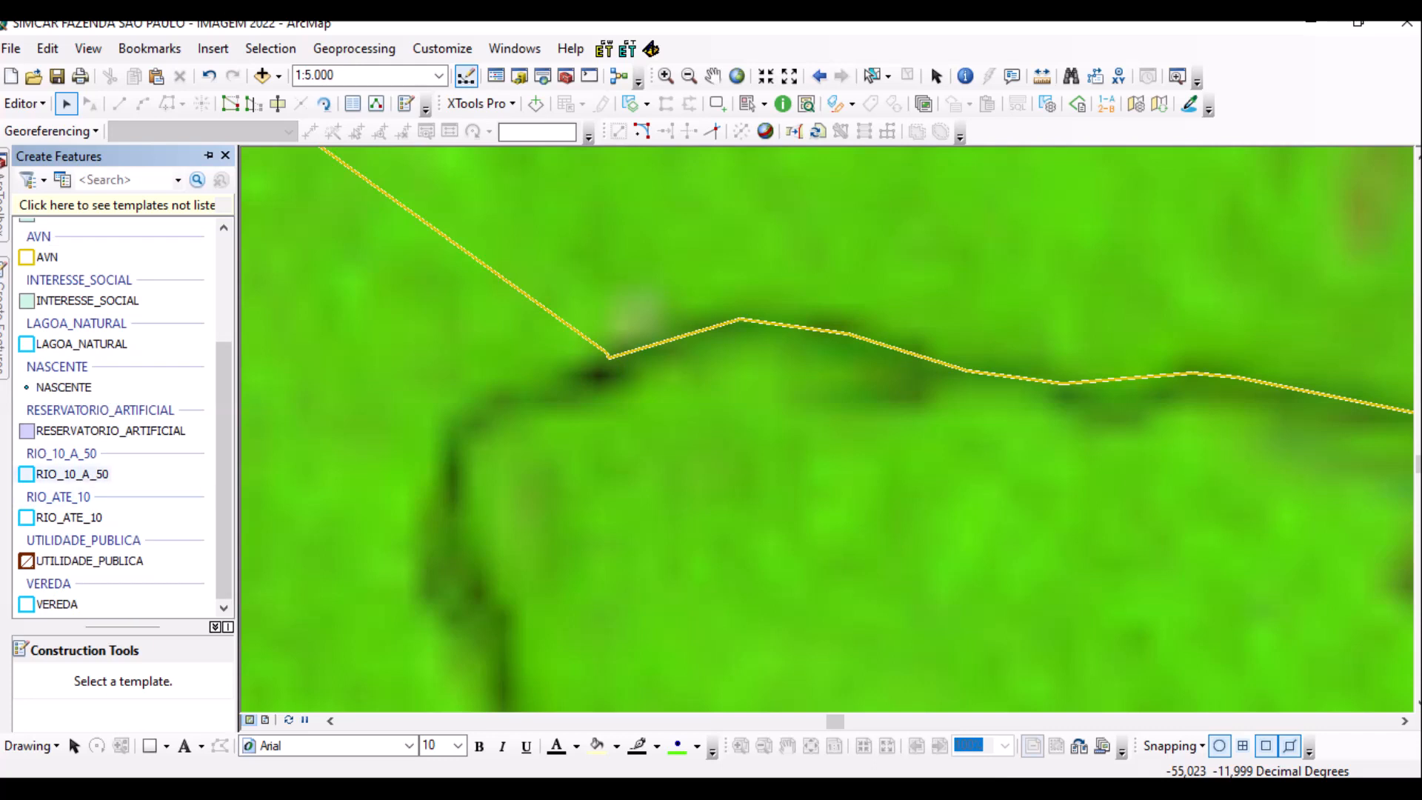
click(72, 474)
click(495, 394)
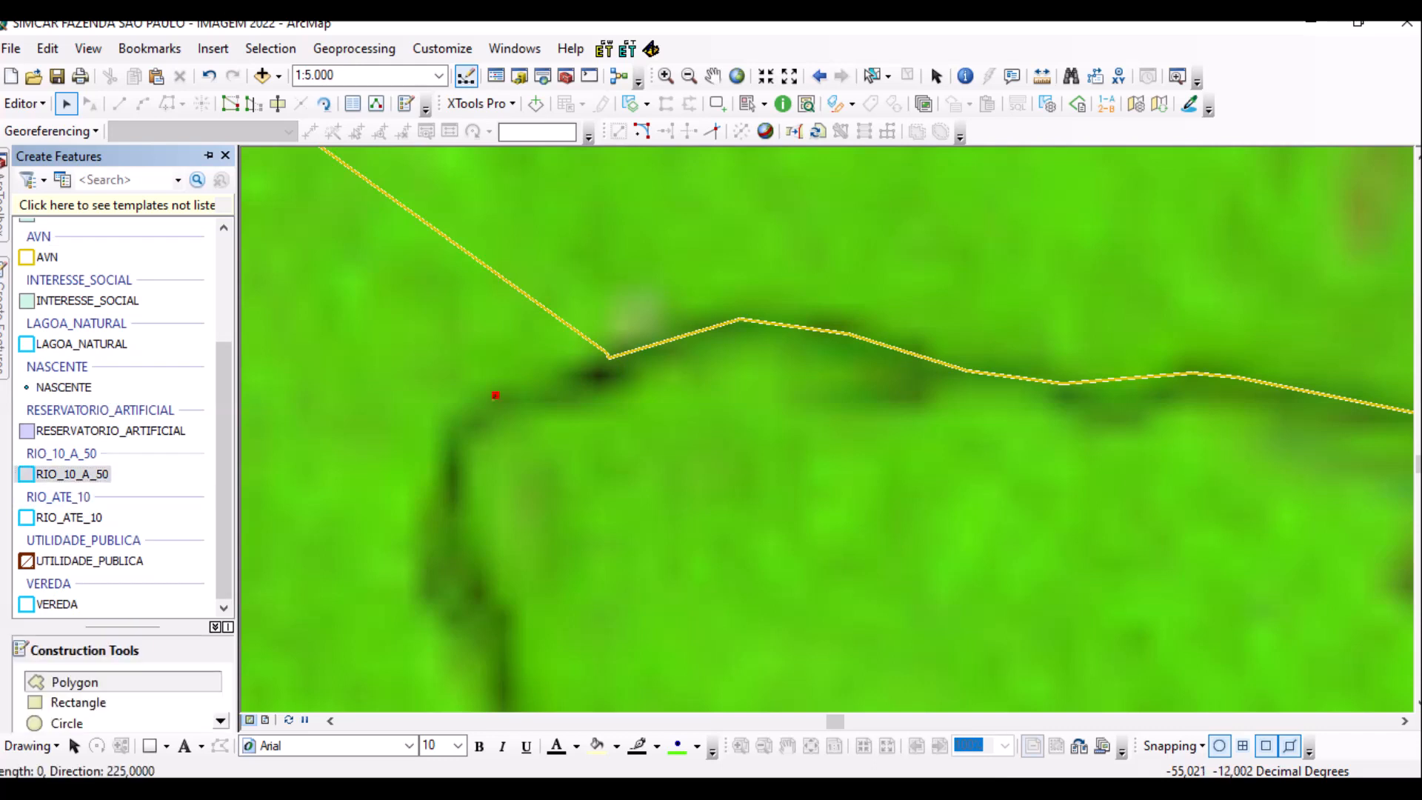
click(493, 417)
click(580, 402)
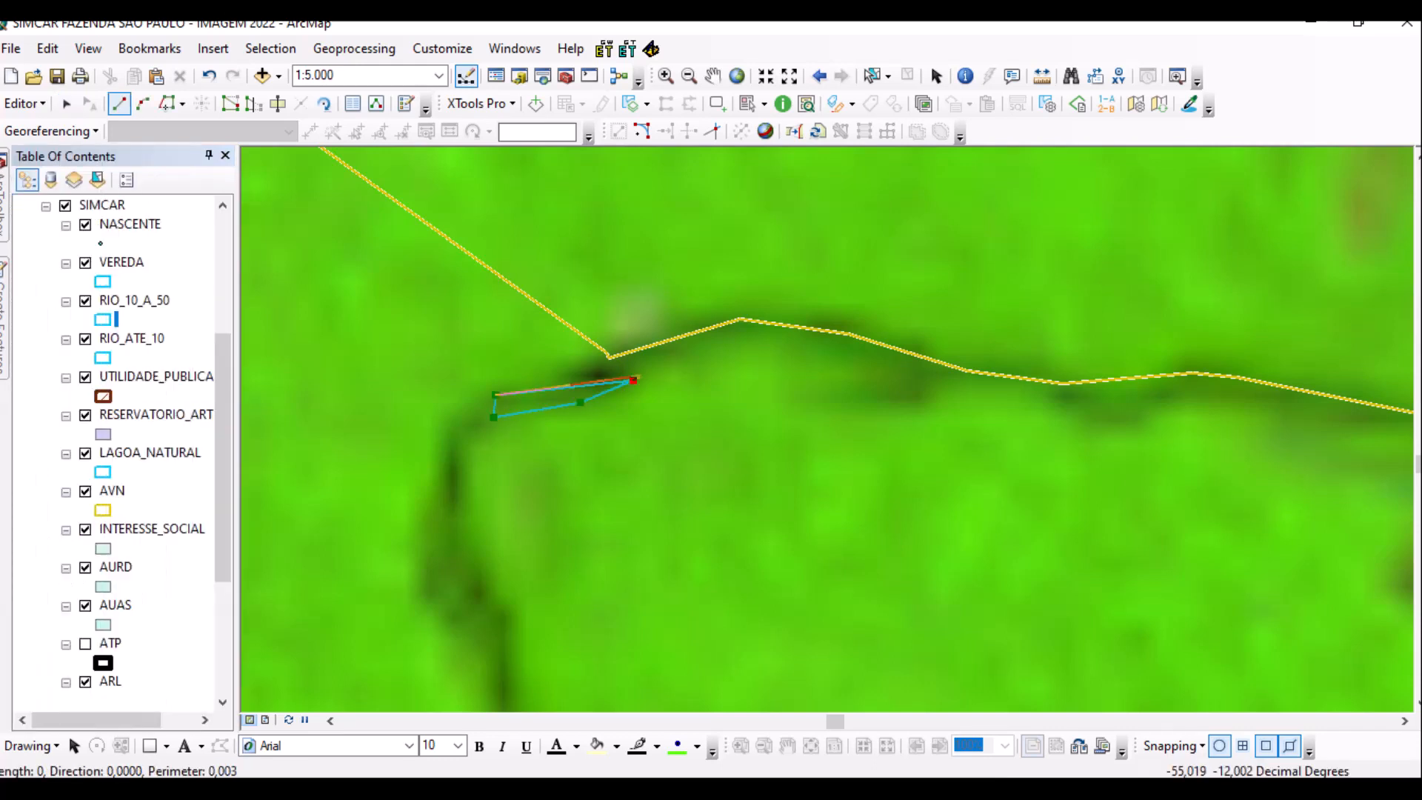
click(722, 345)
click(764, 335)
click(809, 350)
click(864, 369)
click(909, 380)
click(959, 383)
click(1055, 401)
click(1083, 419)
click(1110, 428)
click(1151, 417)
click(1186, 401)
Continue the outline around the stream bend and up the channel, then finish the polygon.
mouse_move(1205, 415)
mouse_down()
mouse_move(1038, 349)
mouse_move(658, 271)
mouse_up()
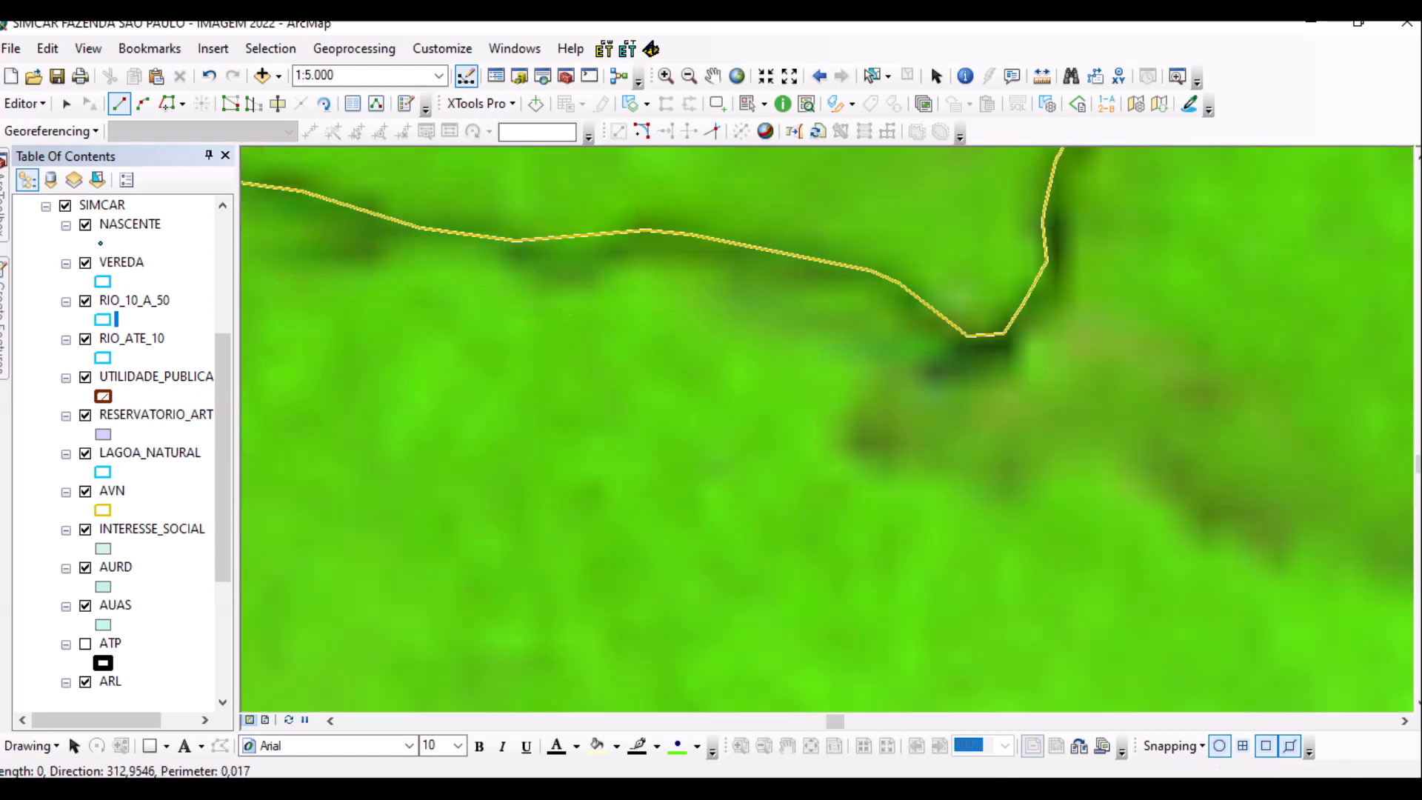
click(671, 258)
click(719, 260)
click(790, 278)
click(841, 283)
click(877, 296)
click(913, 338)
click(951, 367)
click(984, 373)
click(1021, 354)
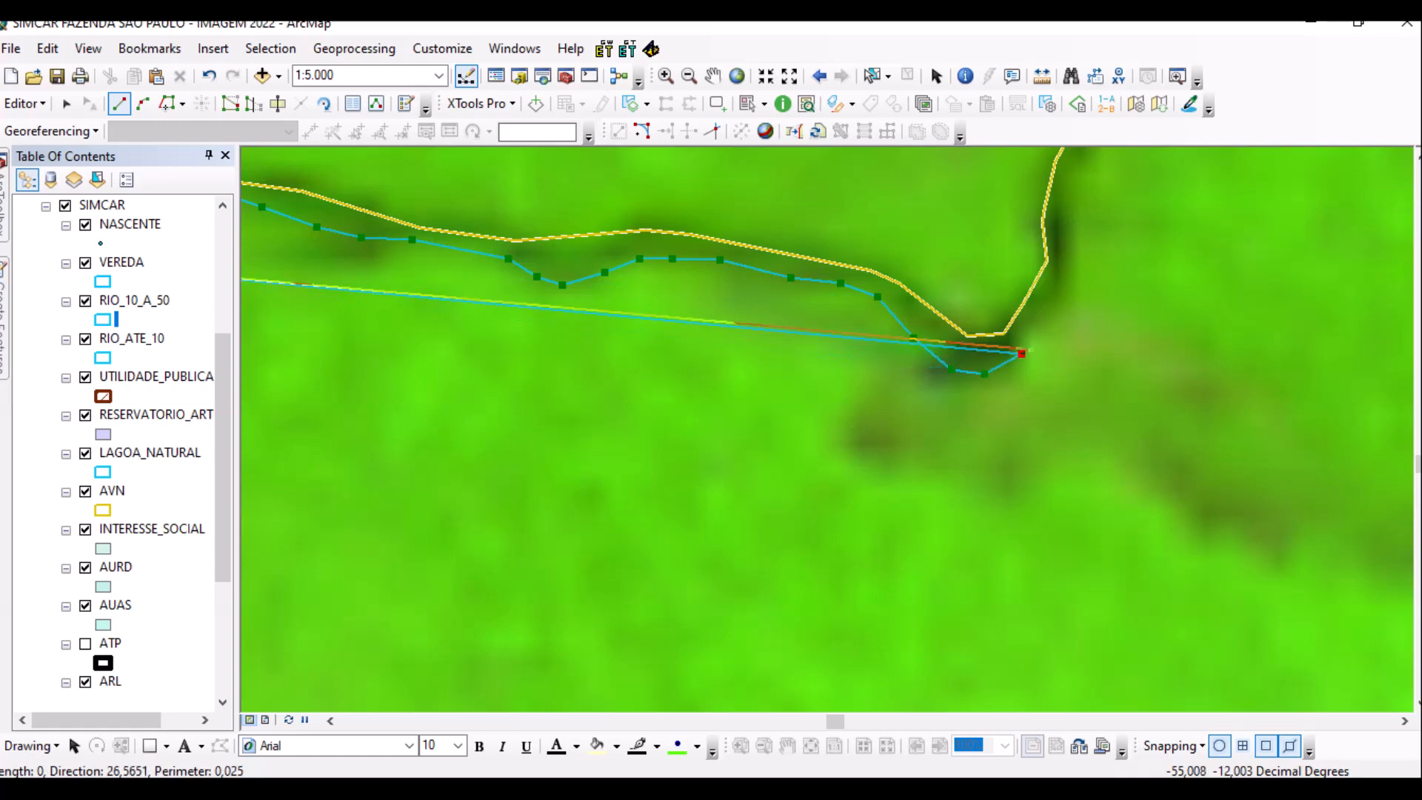
click(1067, 302)
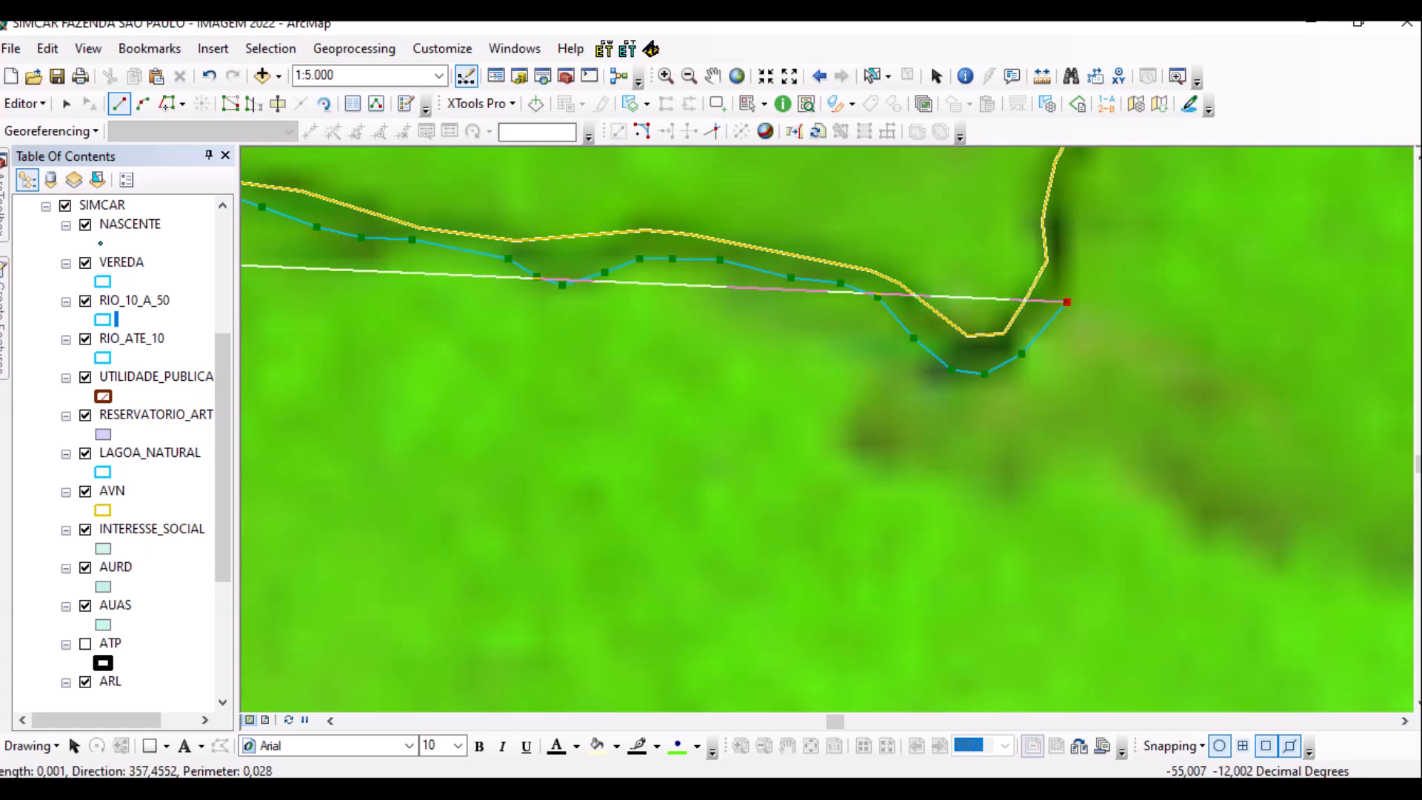
scroll(1067, 301, up, 2)
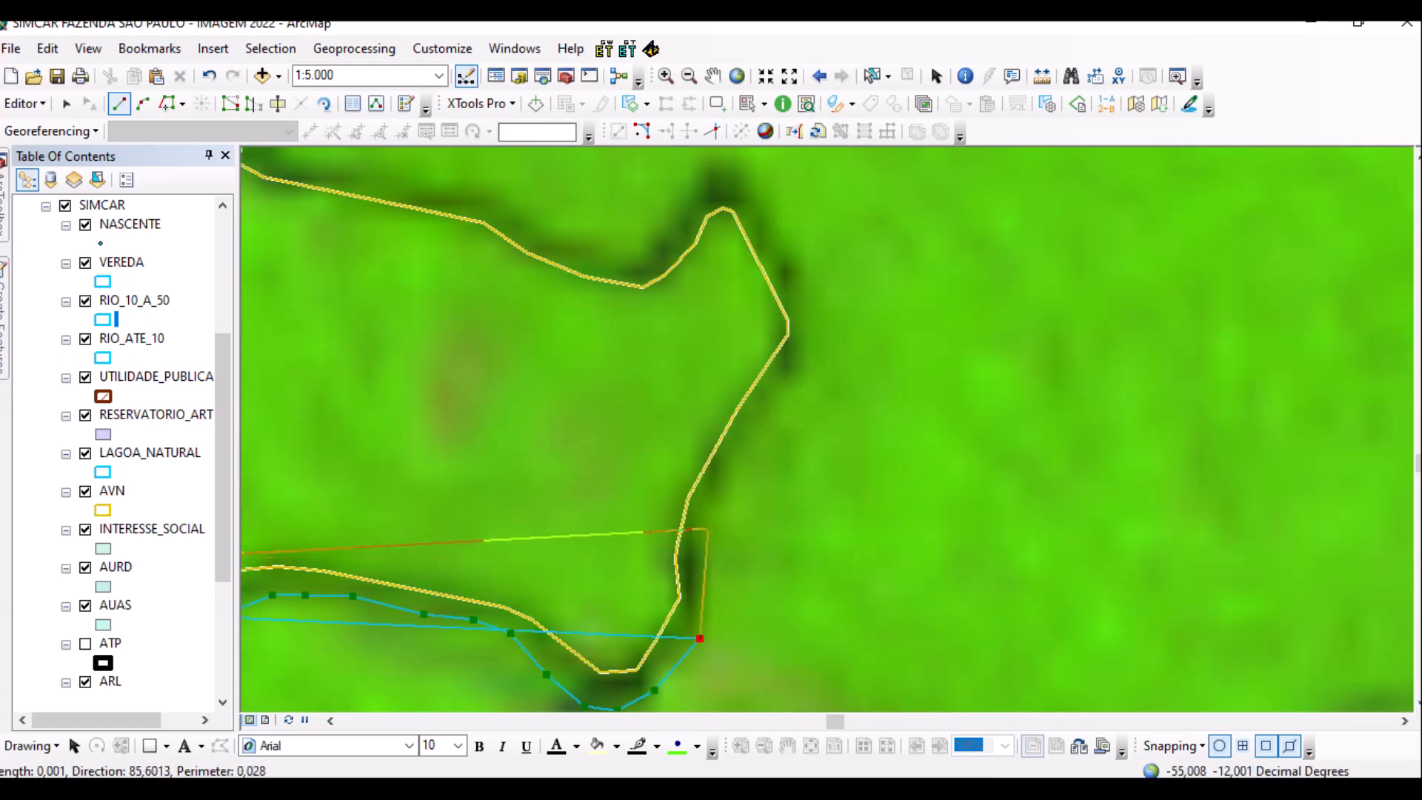
click(704, 528)
click(721, 489)
click(740, 438)
click(772, 407)
click(798, 368)
click(807, 326)
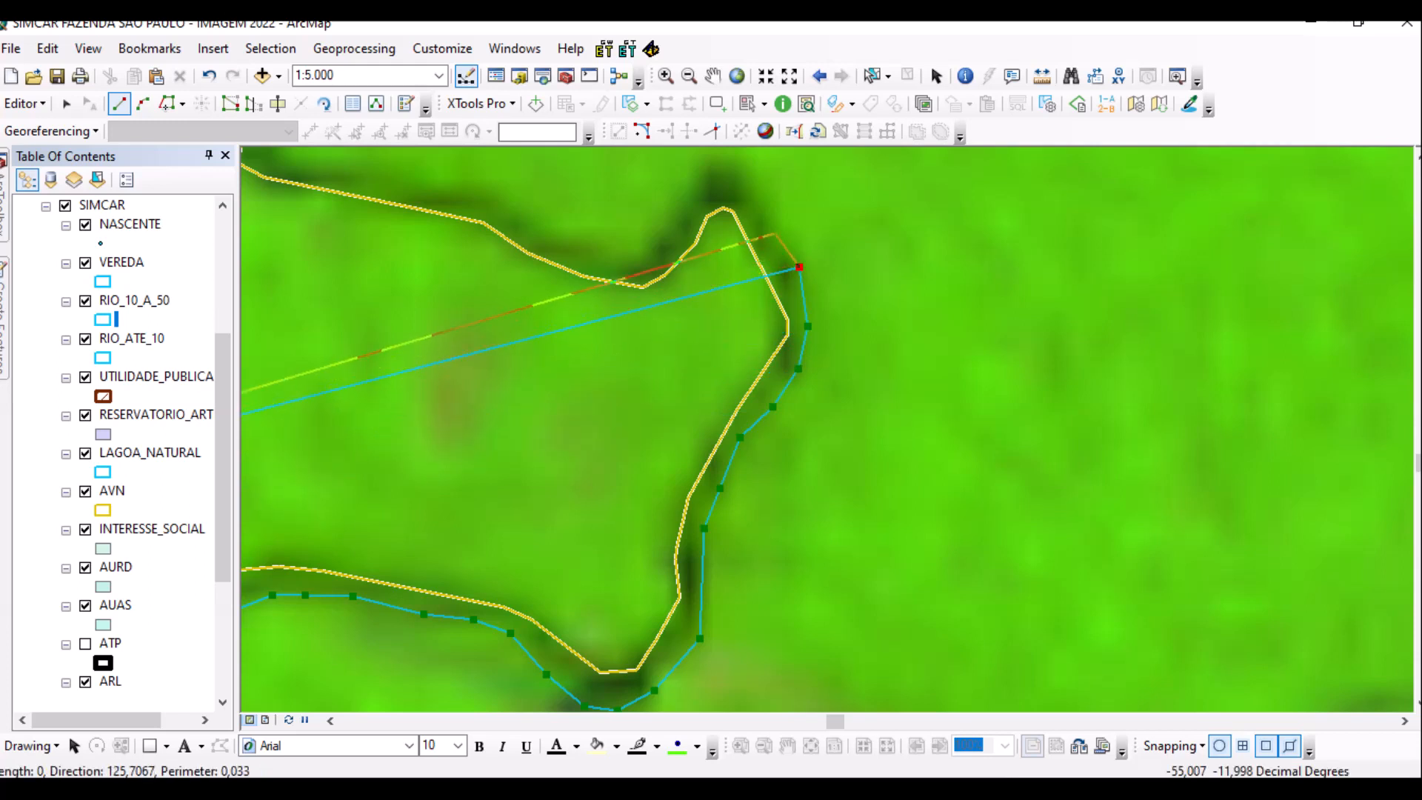
double_click(800, 269)
Start the next river polygon with vertices westward along the stream bank.
click(816, 453)
click(798, 418)
click(774, 413)
click(735, 446)
click(709, 482)
click(689, 500)
click(609, 482)
click(570, 454)
click(466, 418)
click(392, 415)
click(348, 411)
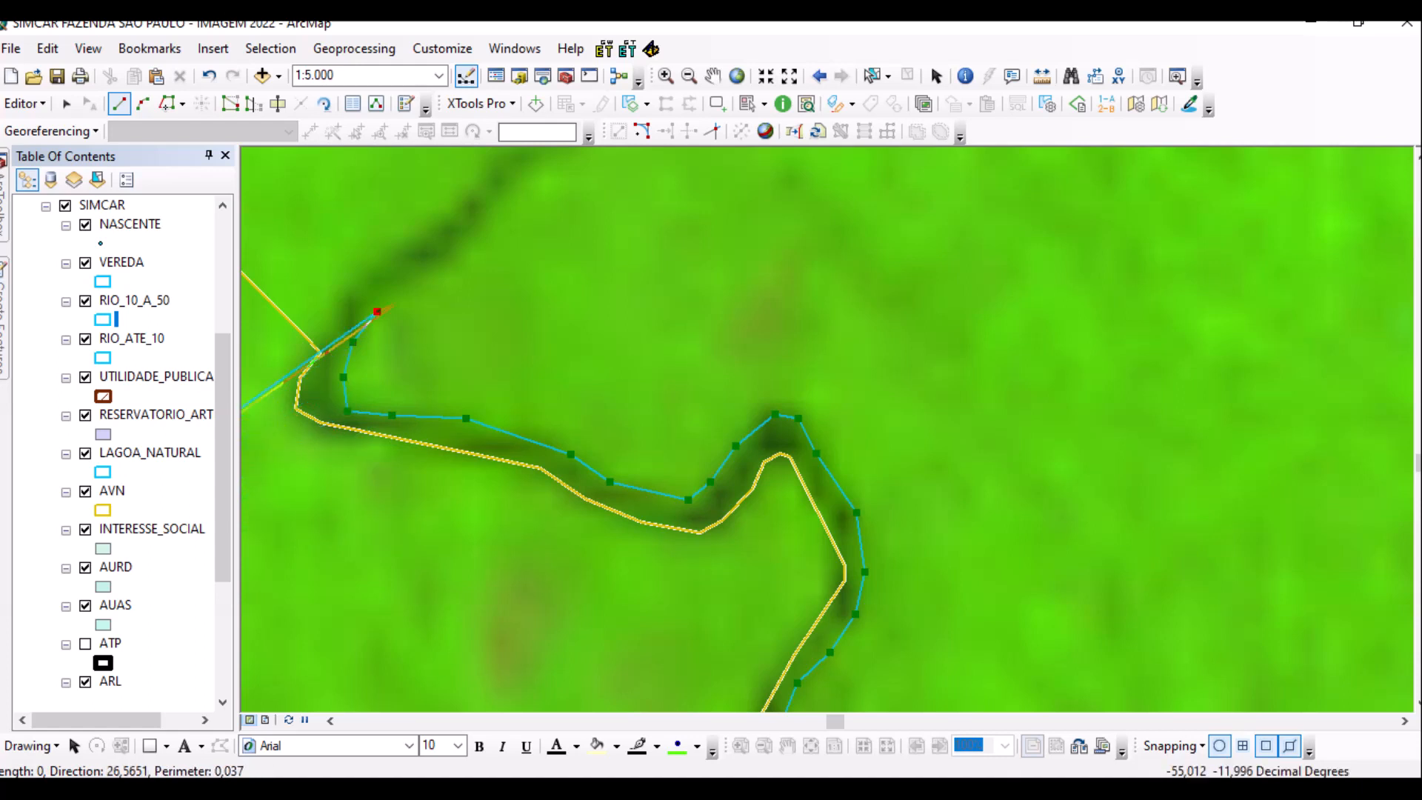
Extend the outline upstream along the river bank and begin tracing from the last vertex.
click(432, 271)
click(411, 241)
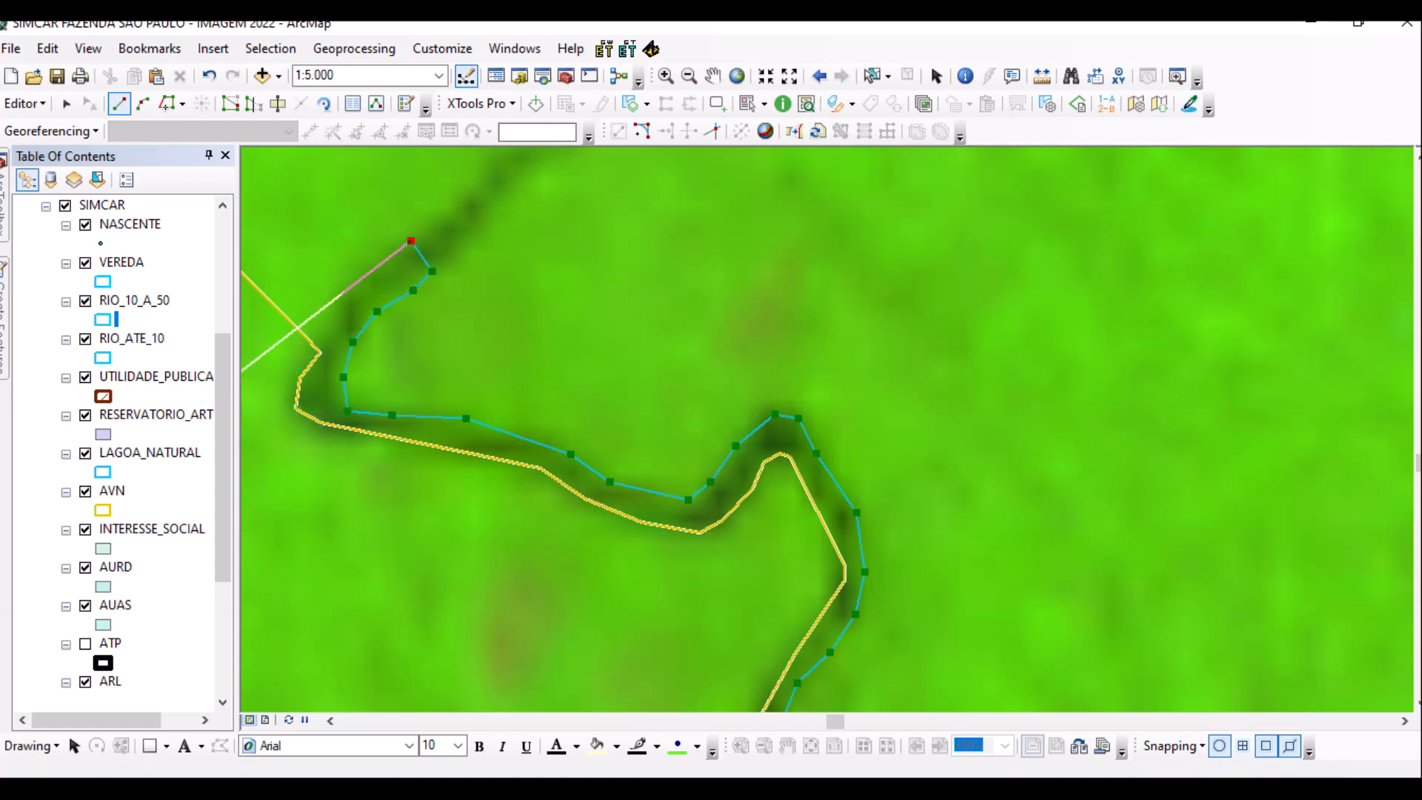
click(349, 299)
click(320, 352)
click(167, 103)
click(320, 352)
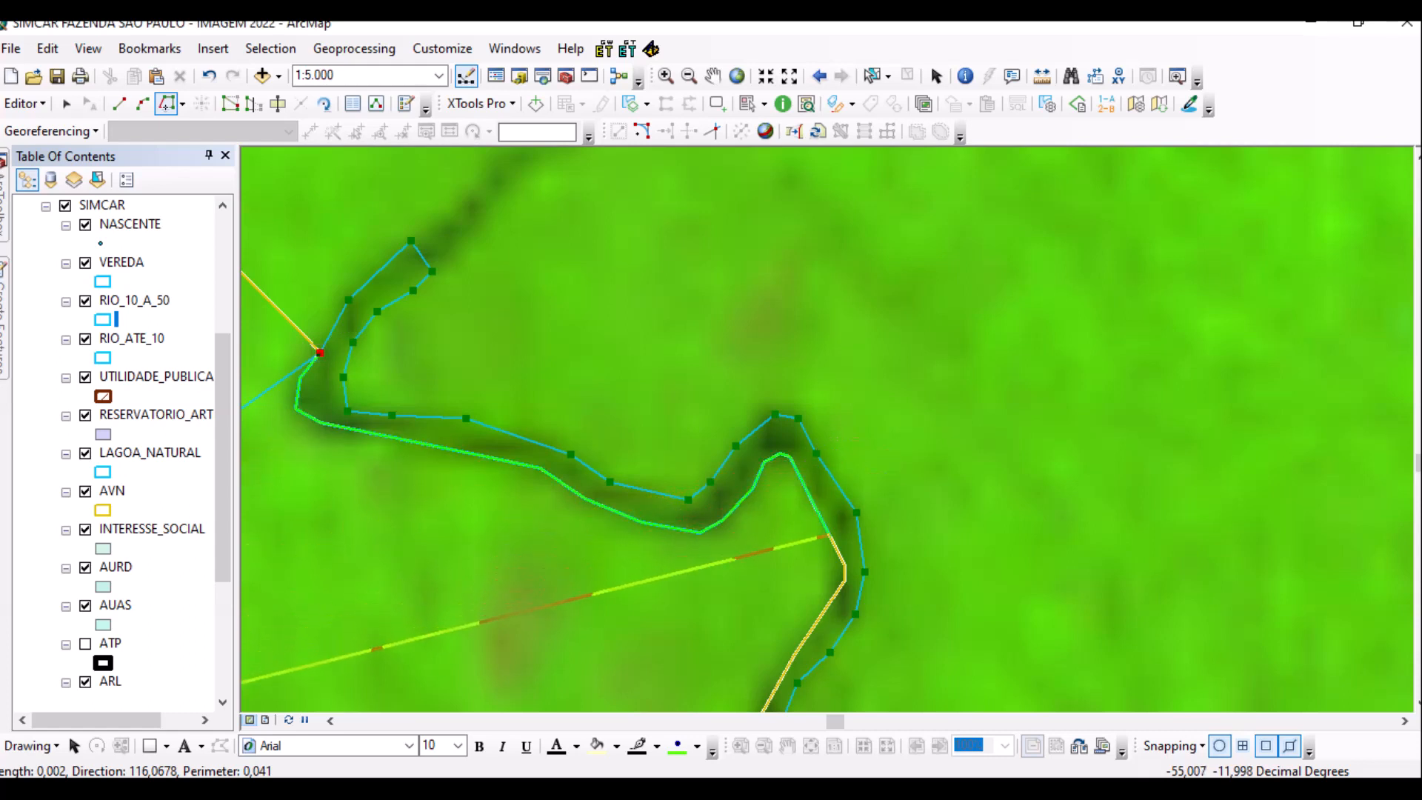
Trace the polygon's other side along the yellow AVN boundary to the line junction and finish the river sketch.
click(784, 672)
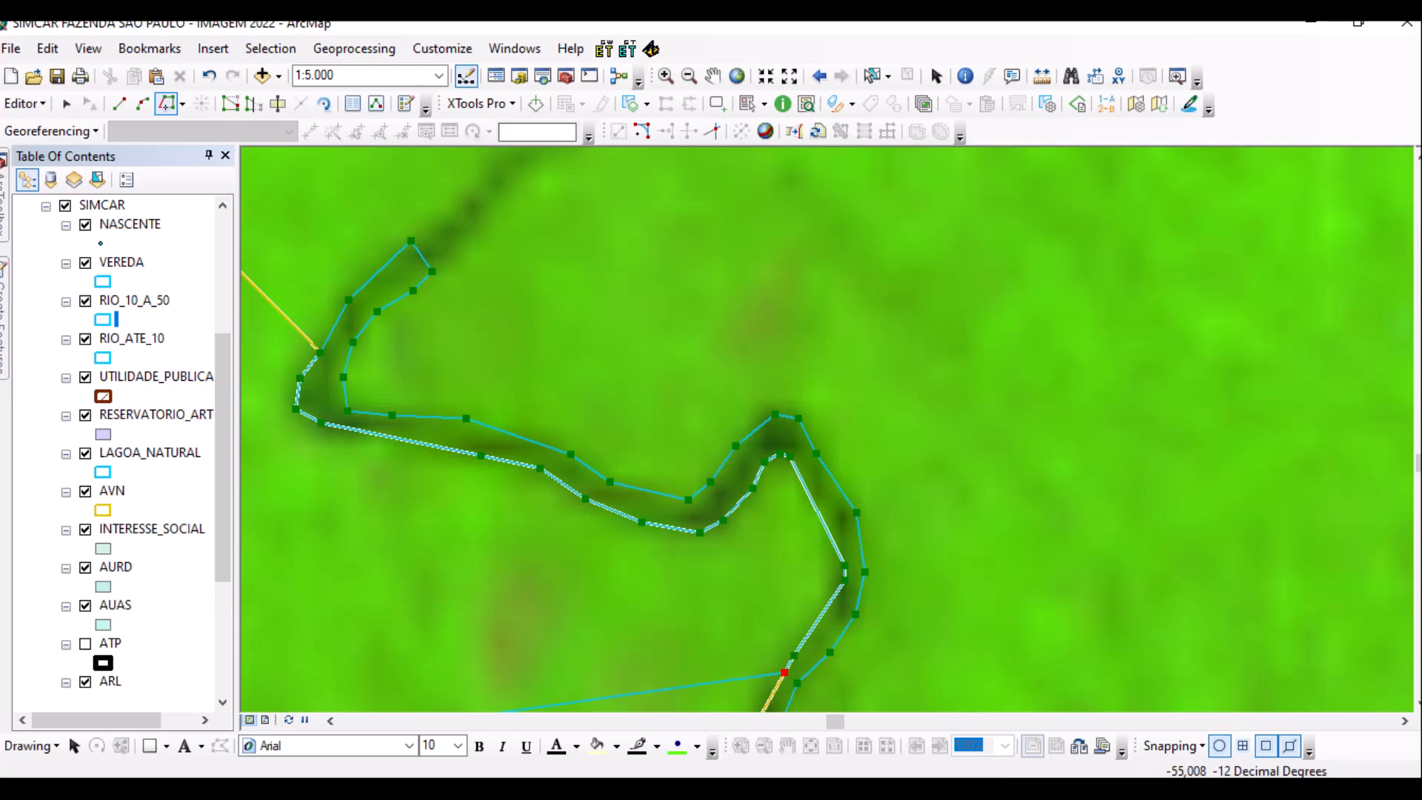
key(Down)
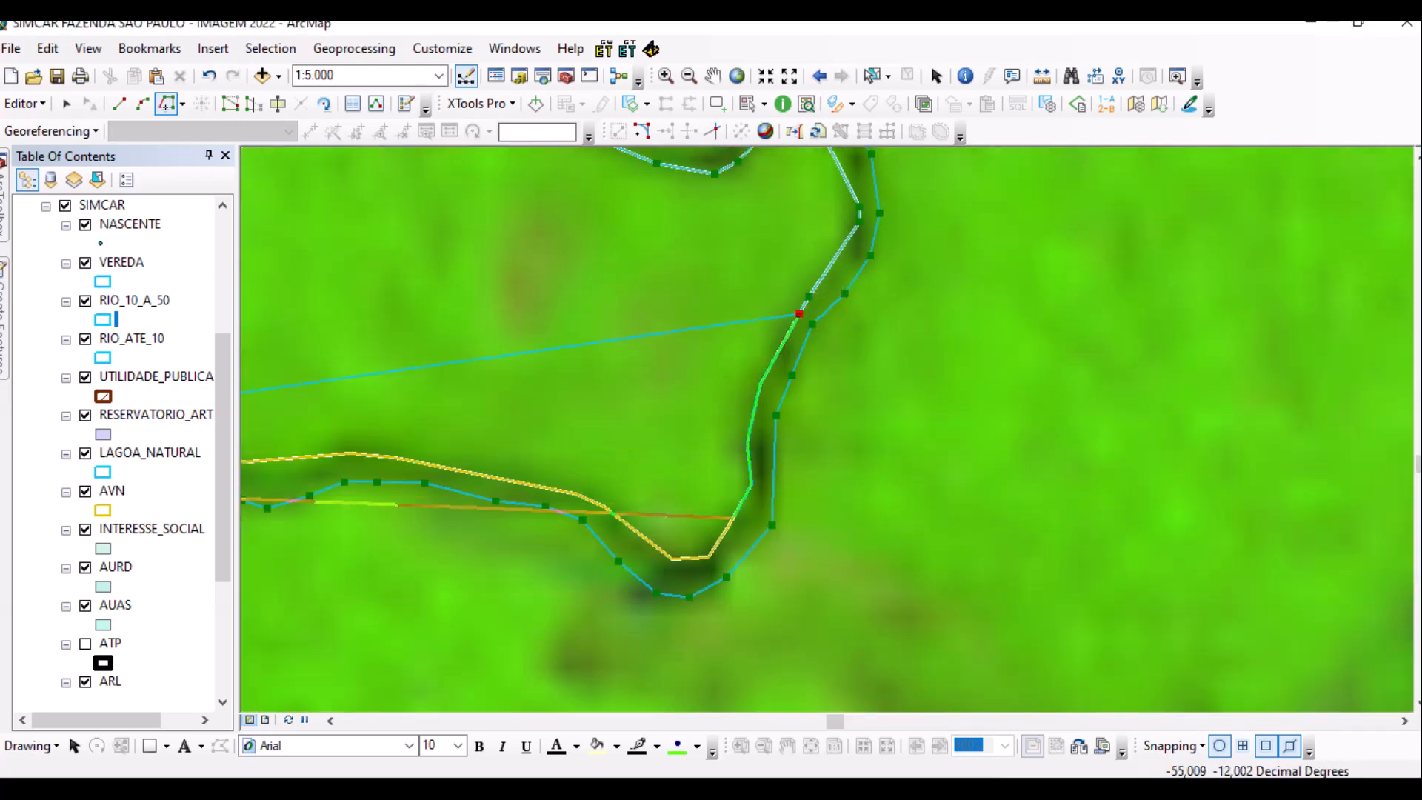
click(328, 454)
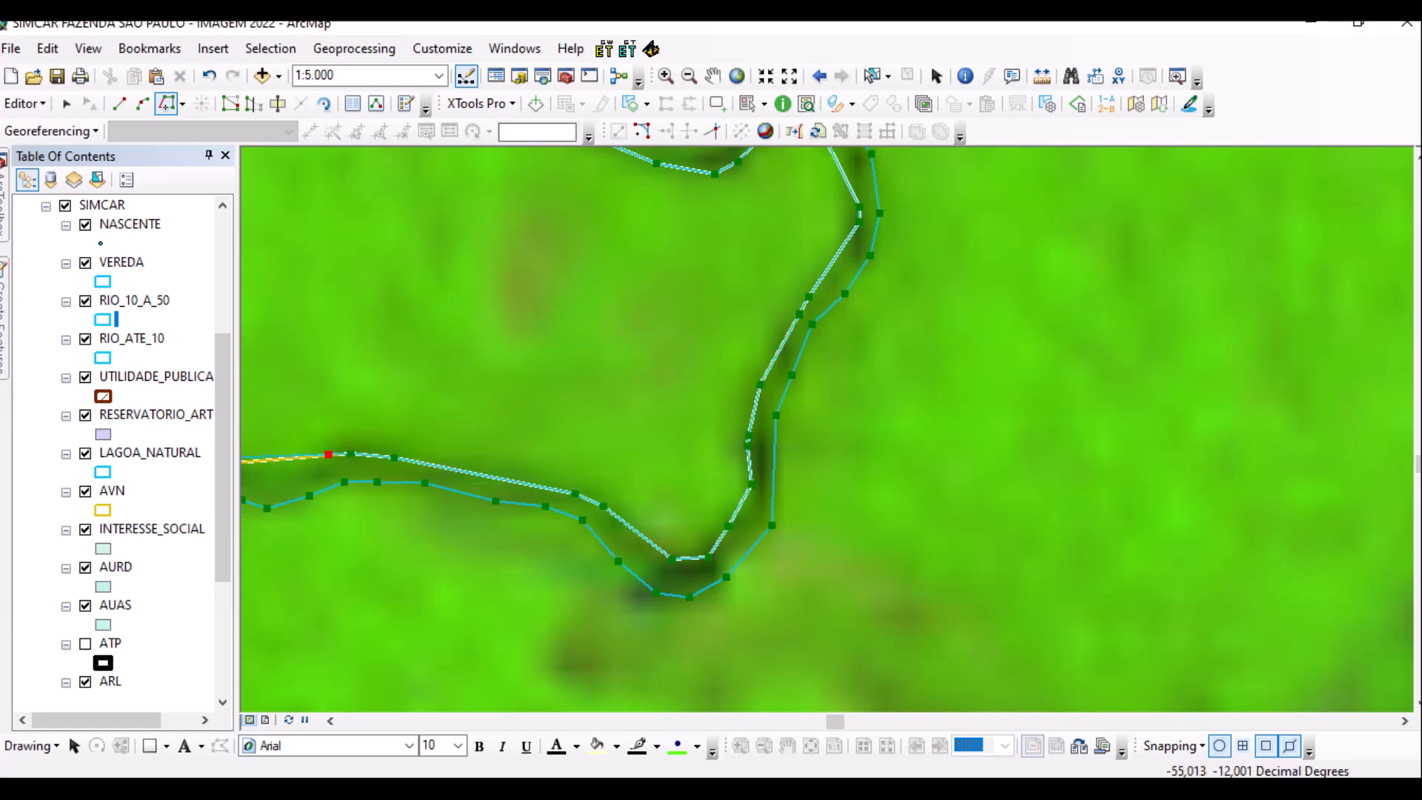
scroll(374, 454, up, 3)
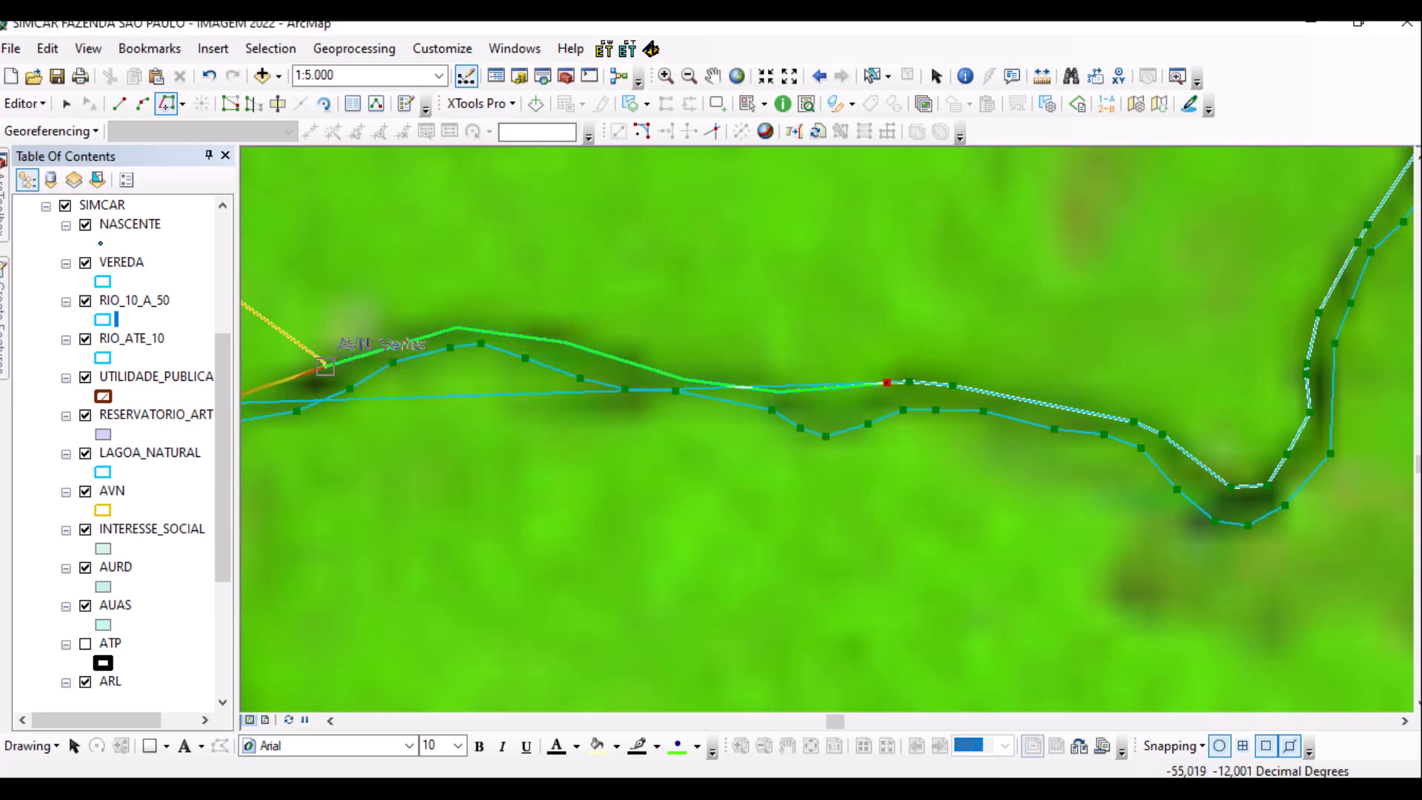
click(324, 364)
scroll(324, 365, up, 3)
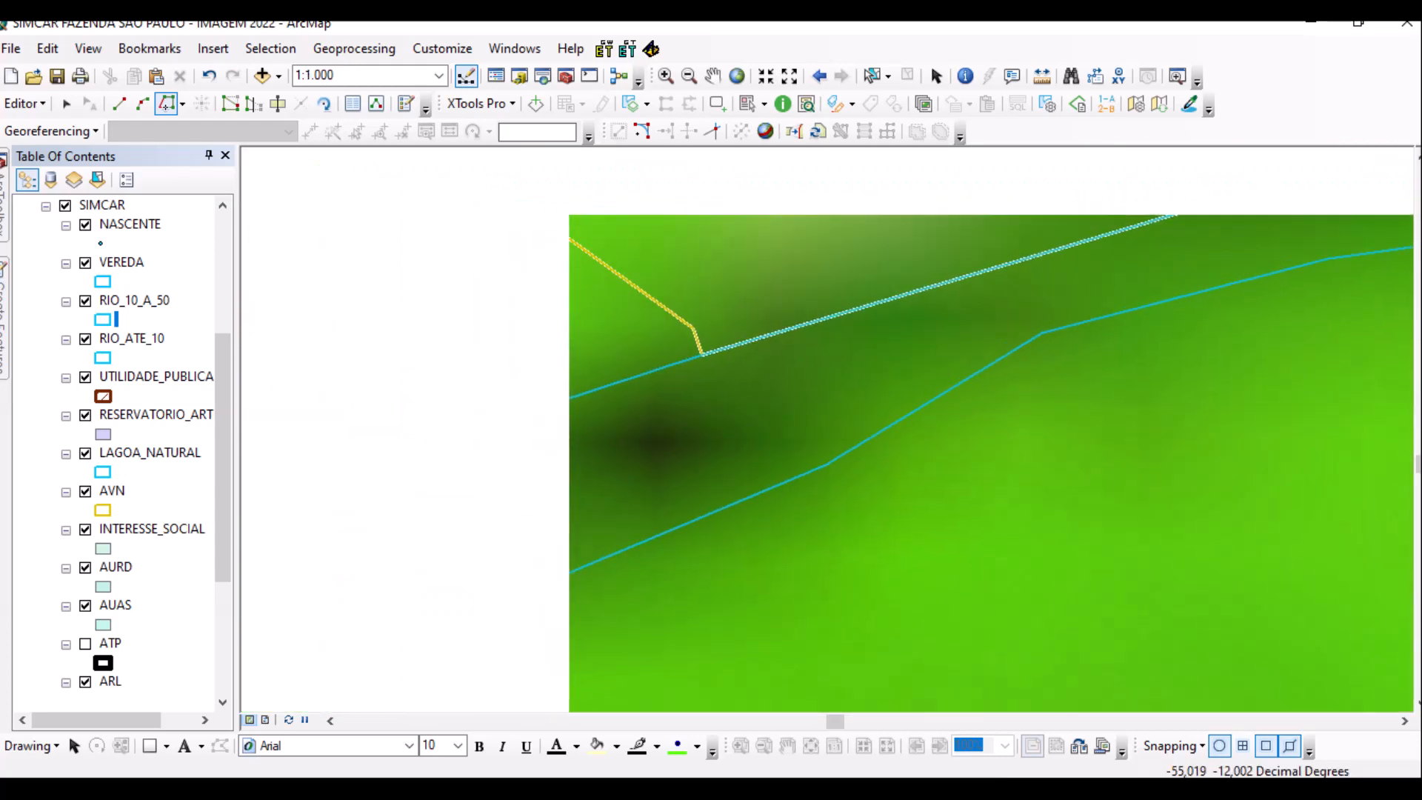
click(702, 355)
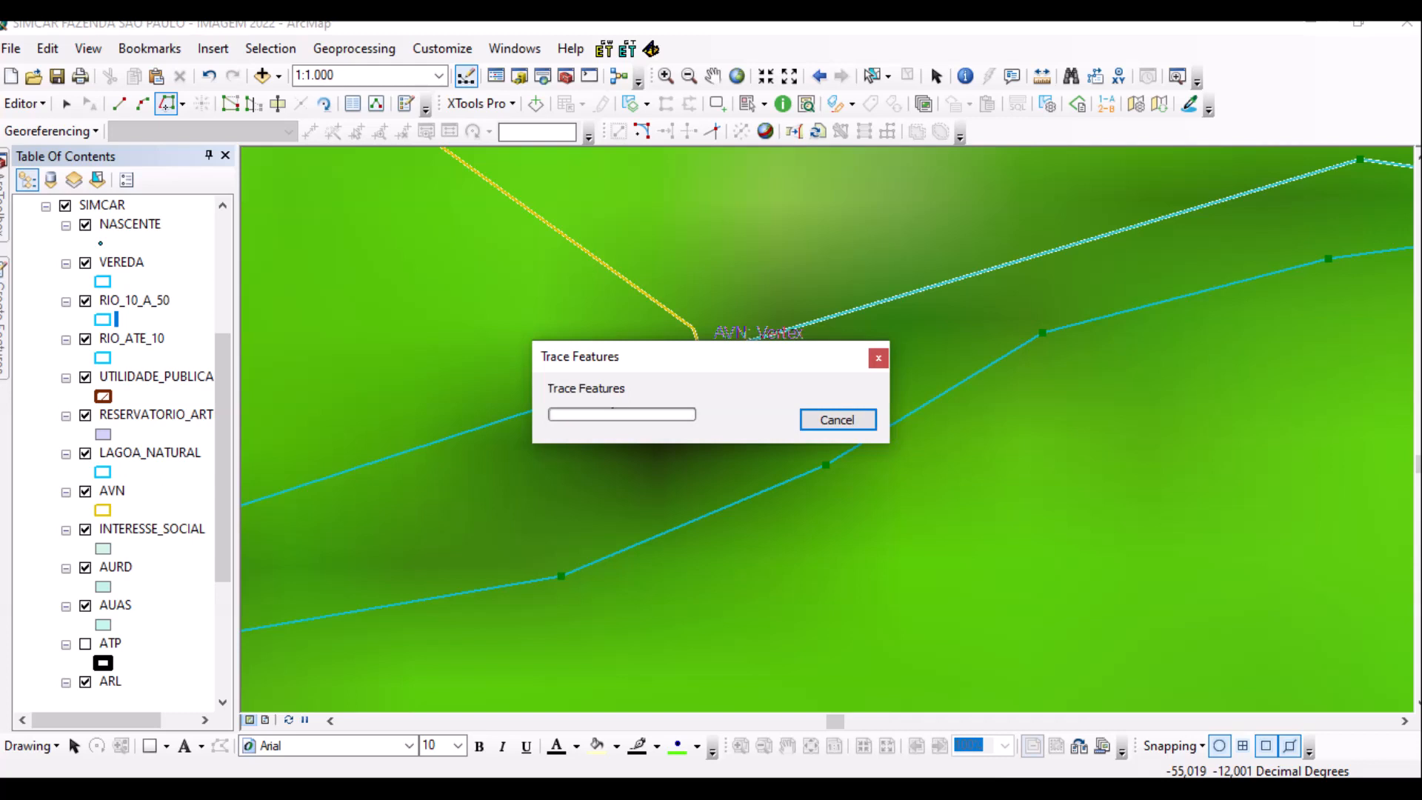
click(693, 328)
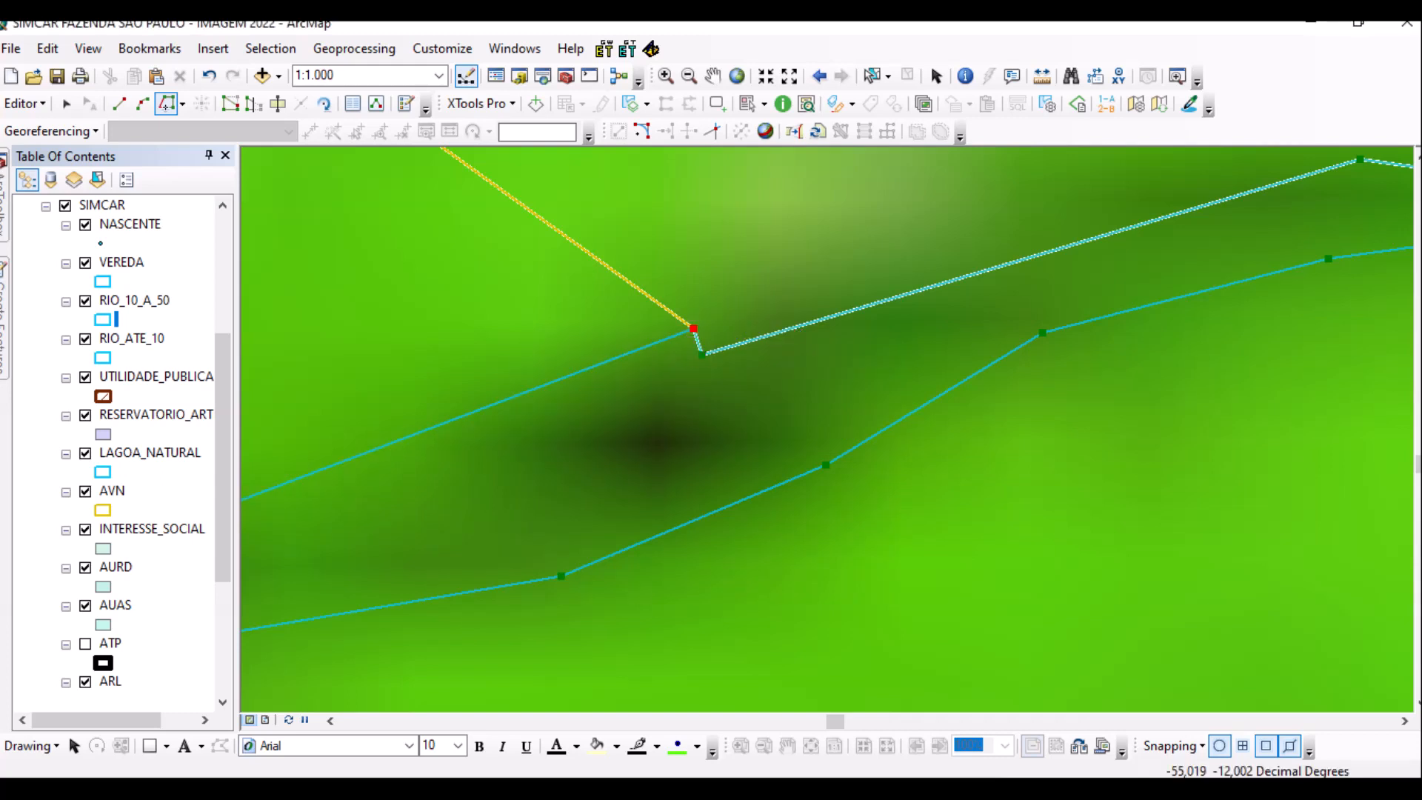
scroll(827, 413, up, 1)
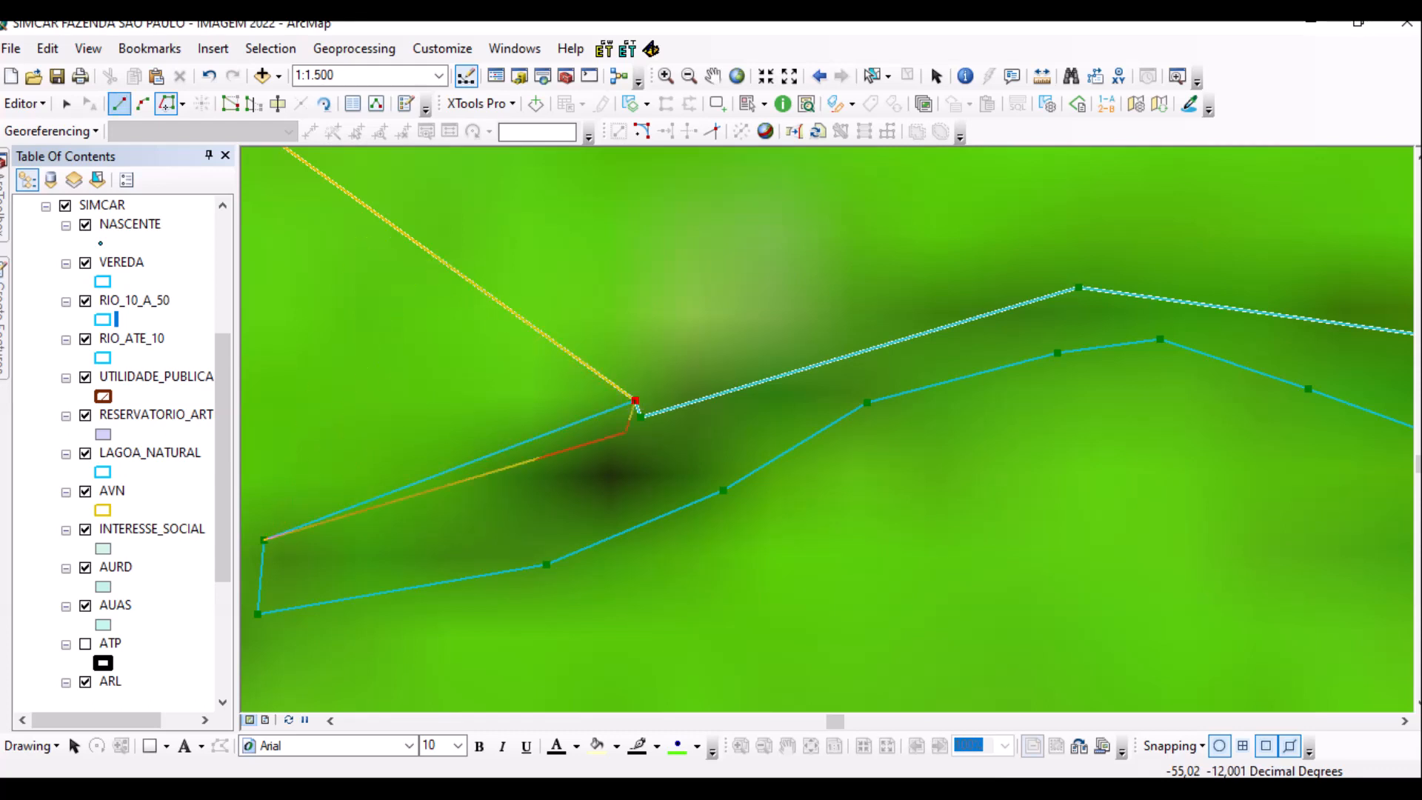
double_click(635, 406)
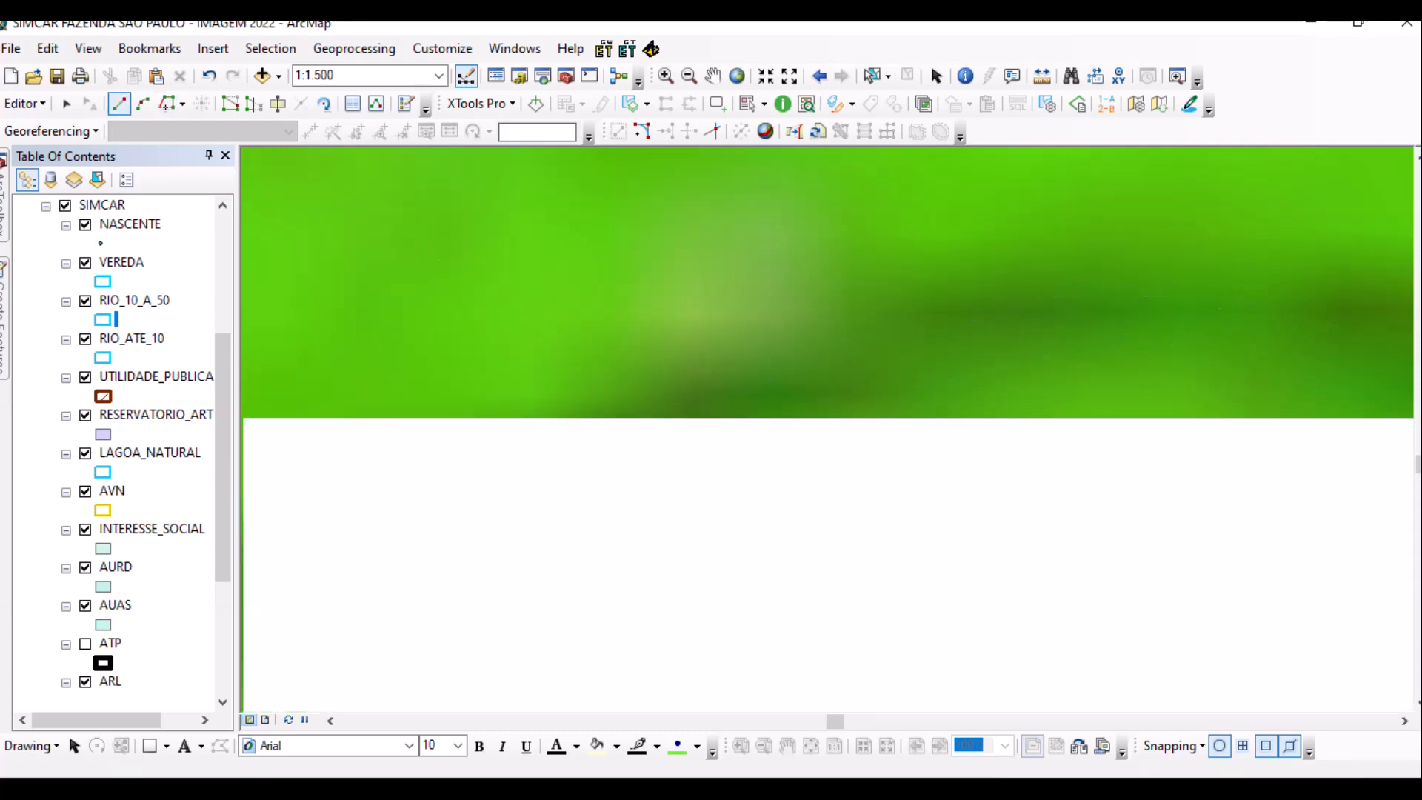
scroll(759, 526, up, 3)
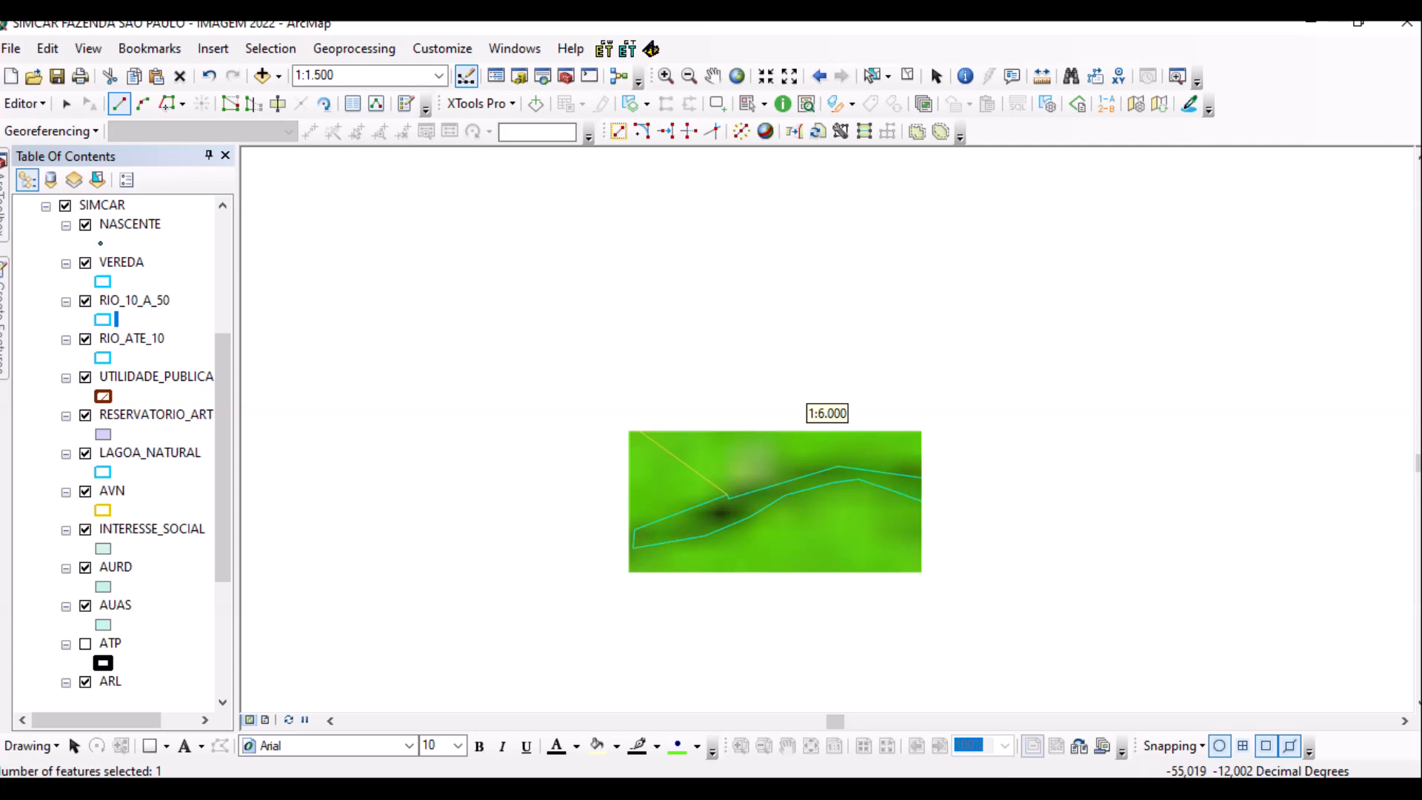
click(25, 103)
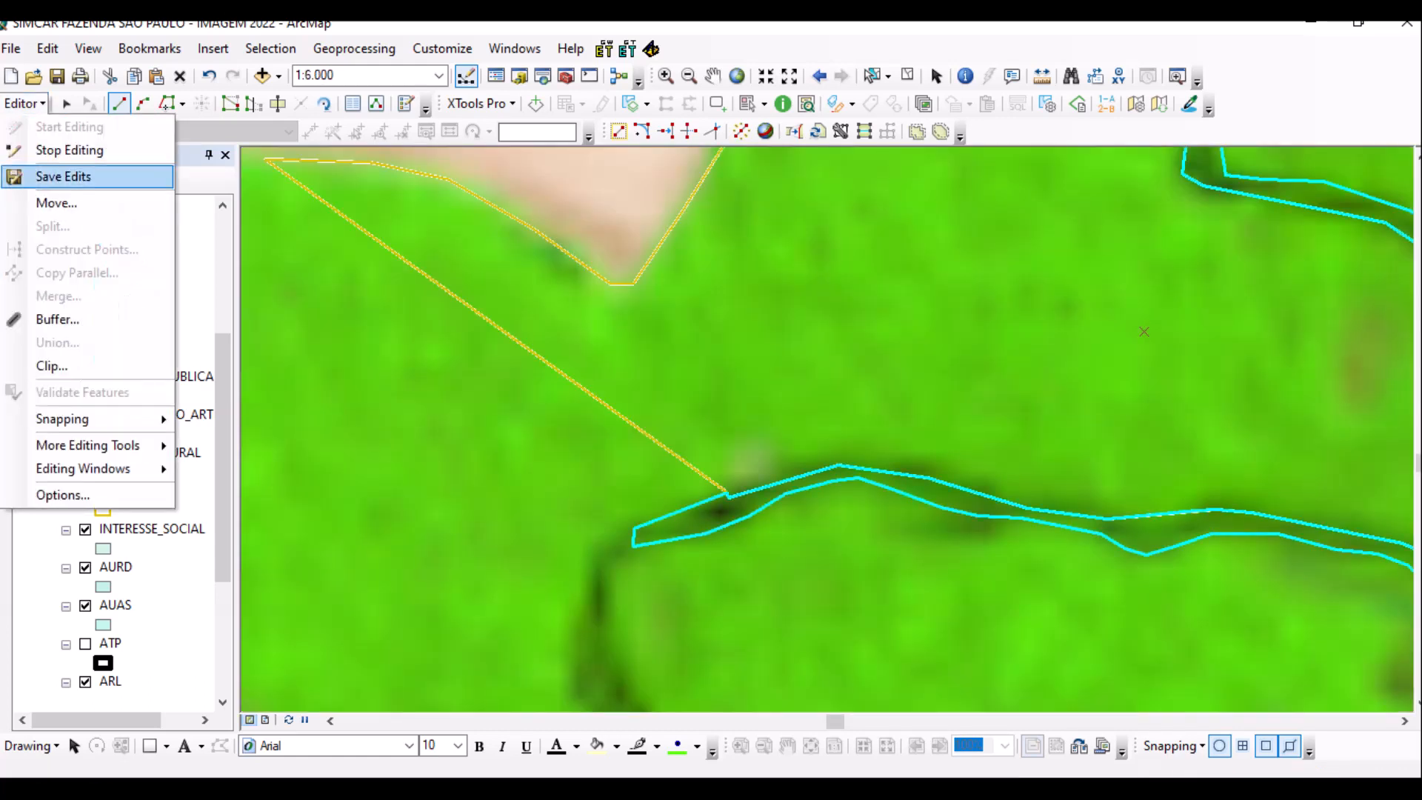
Save the edits.
click(63, 176)
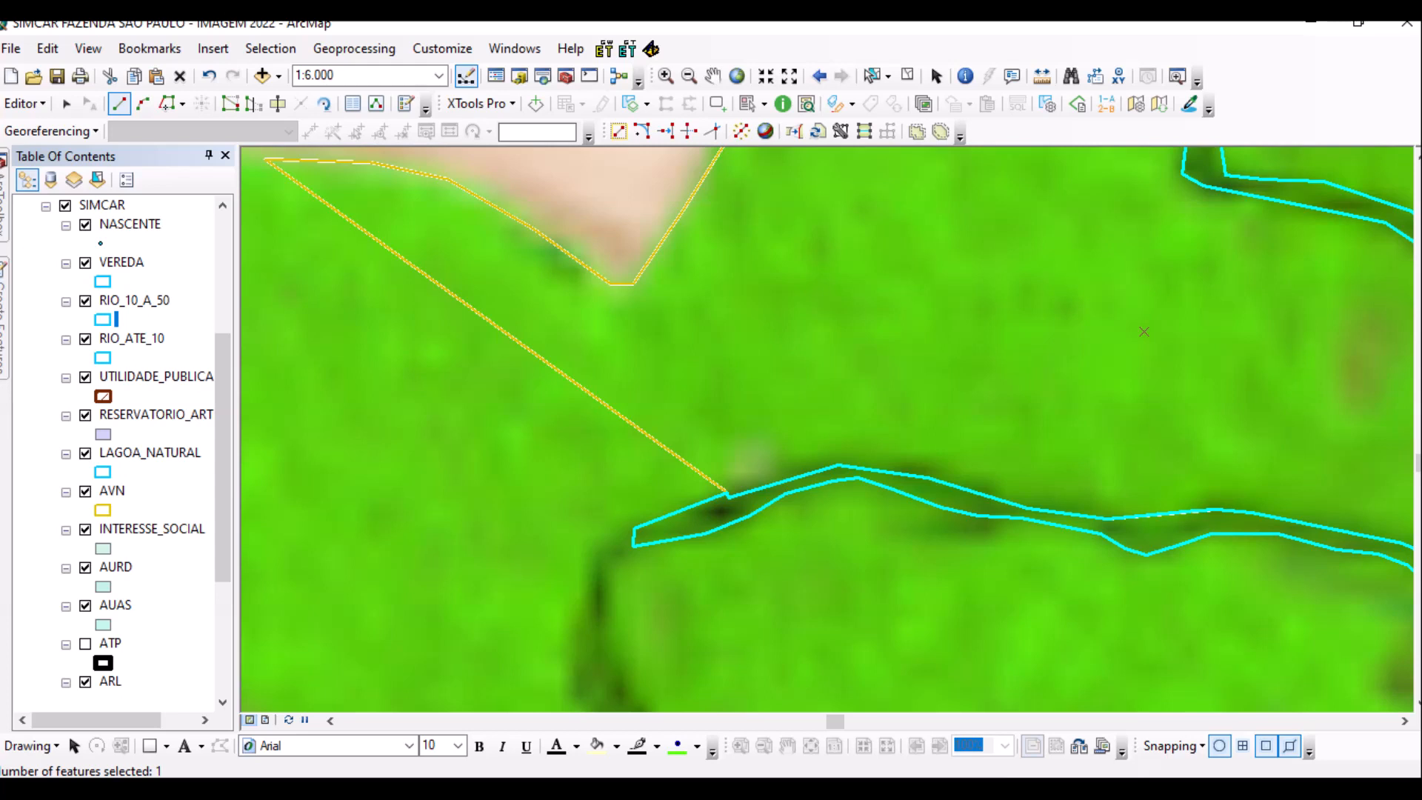
scroll(119, 451, up, 3)
scroll(118, 452, down, 7)
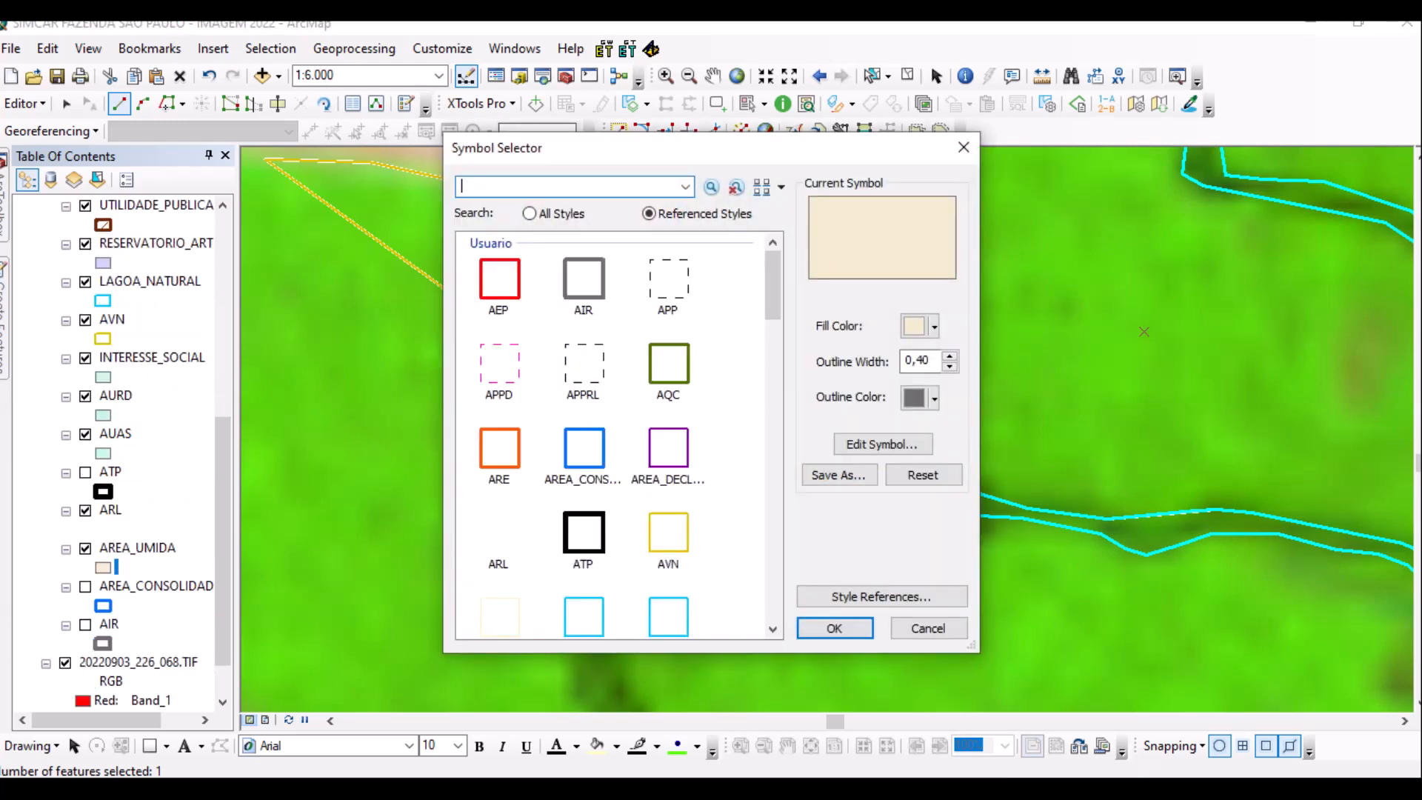
Apply the cyan VEREDA outline symbol to the AREA_UMIDA layer.
scroll(614, 437, down, 5)
scroll(615, 437, up, 4)
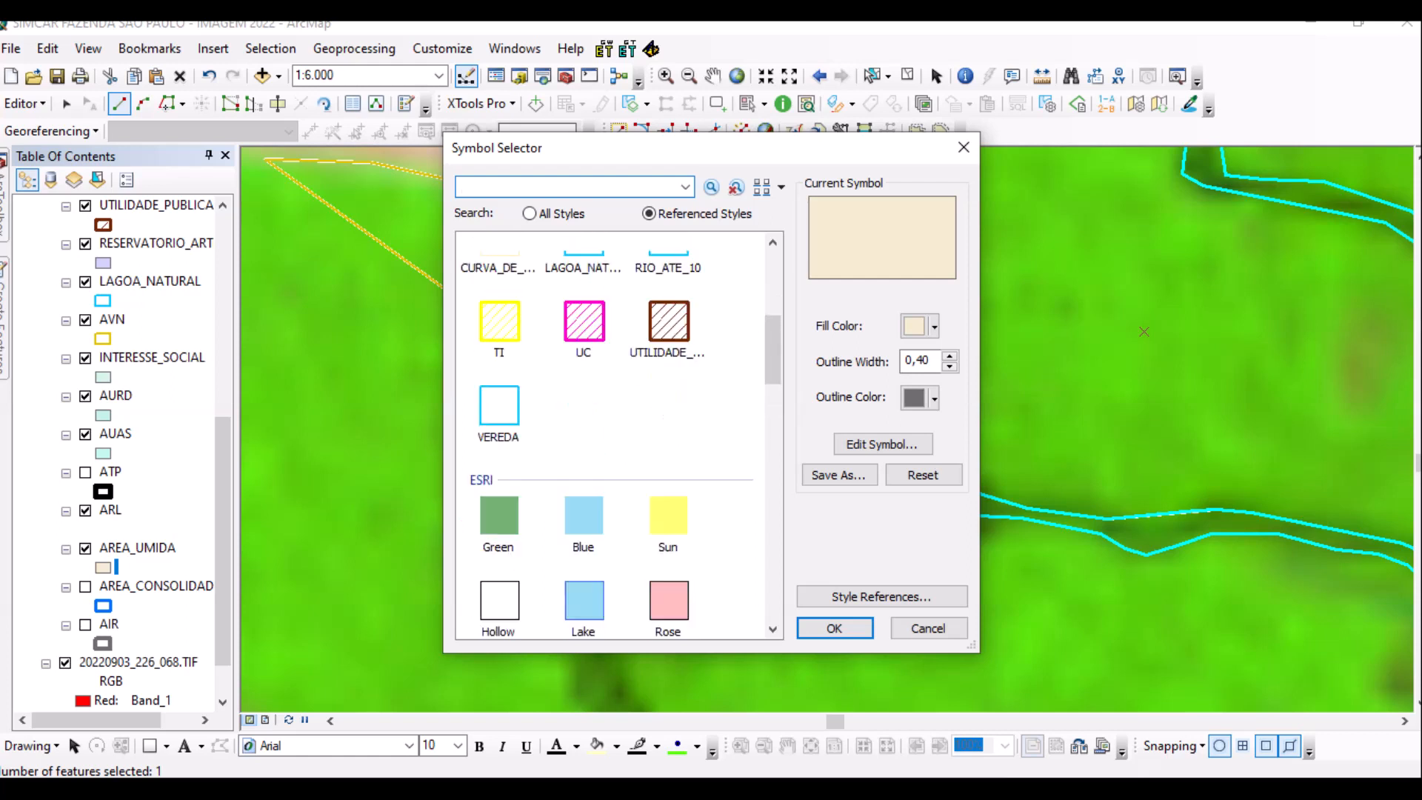
click(498, 532)
key(Return)
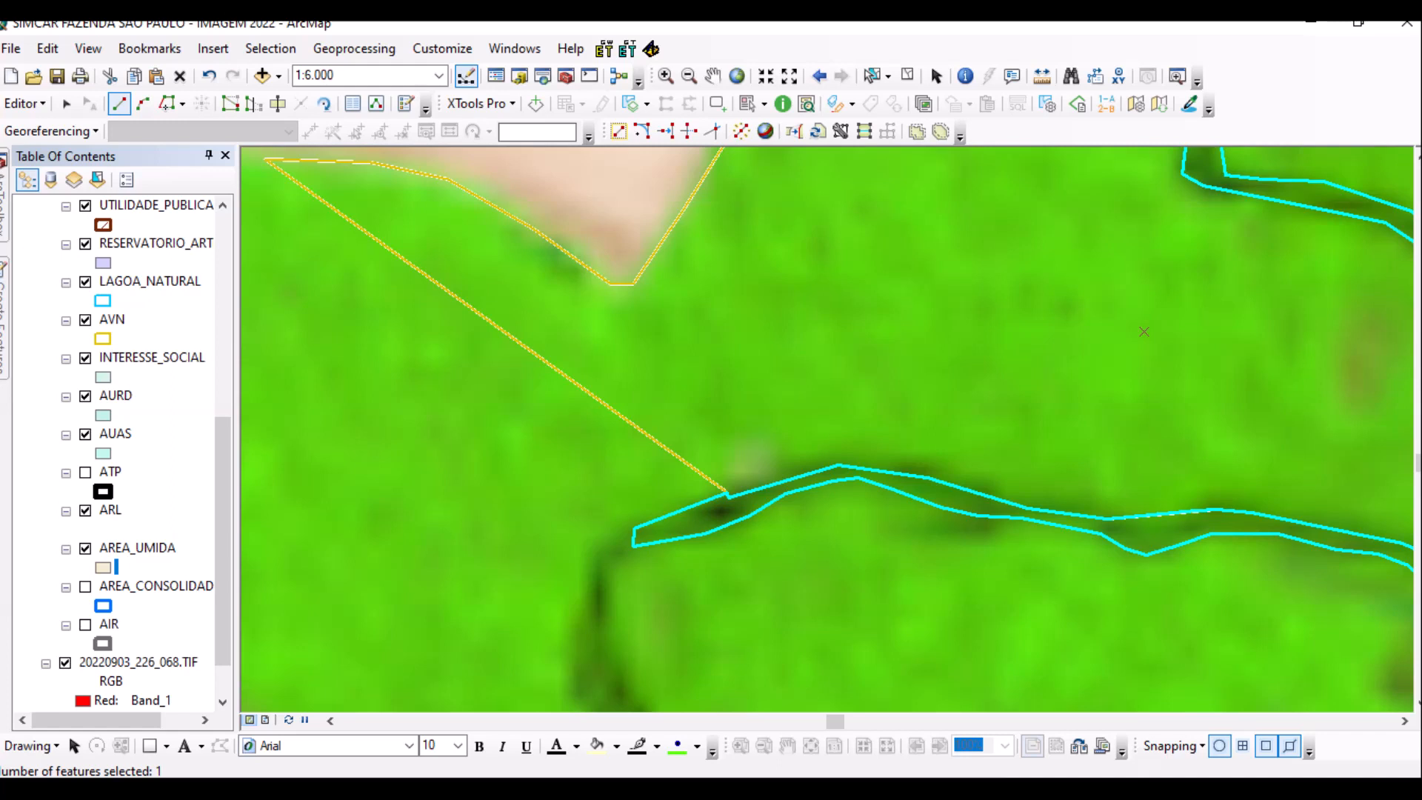
Outline an eight-vertex oval polygon around the dark patch inside the river bend and finish it.
drag(1144, 332, 559, 352)
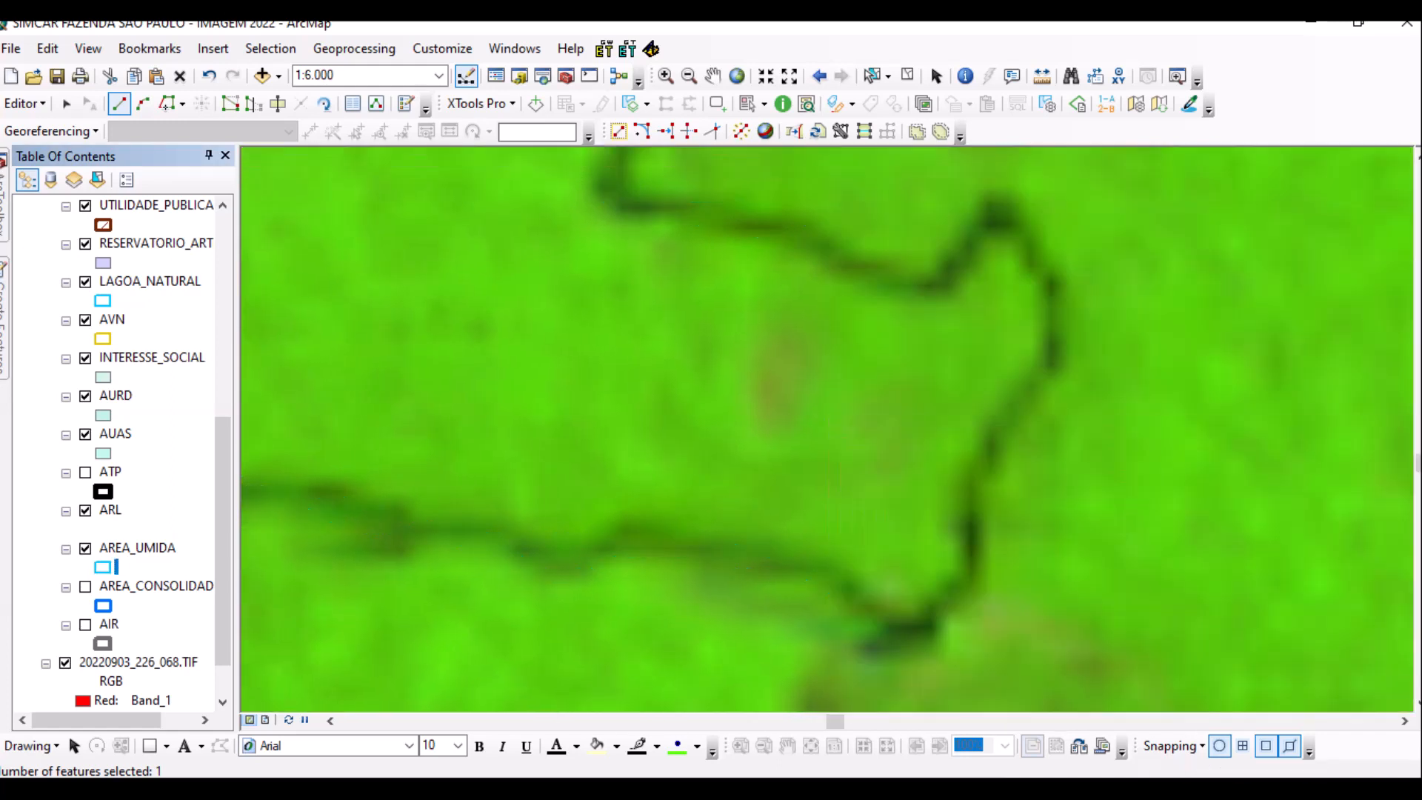
click(759, 350)
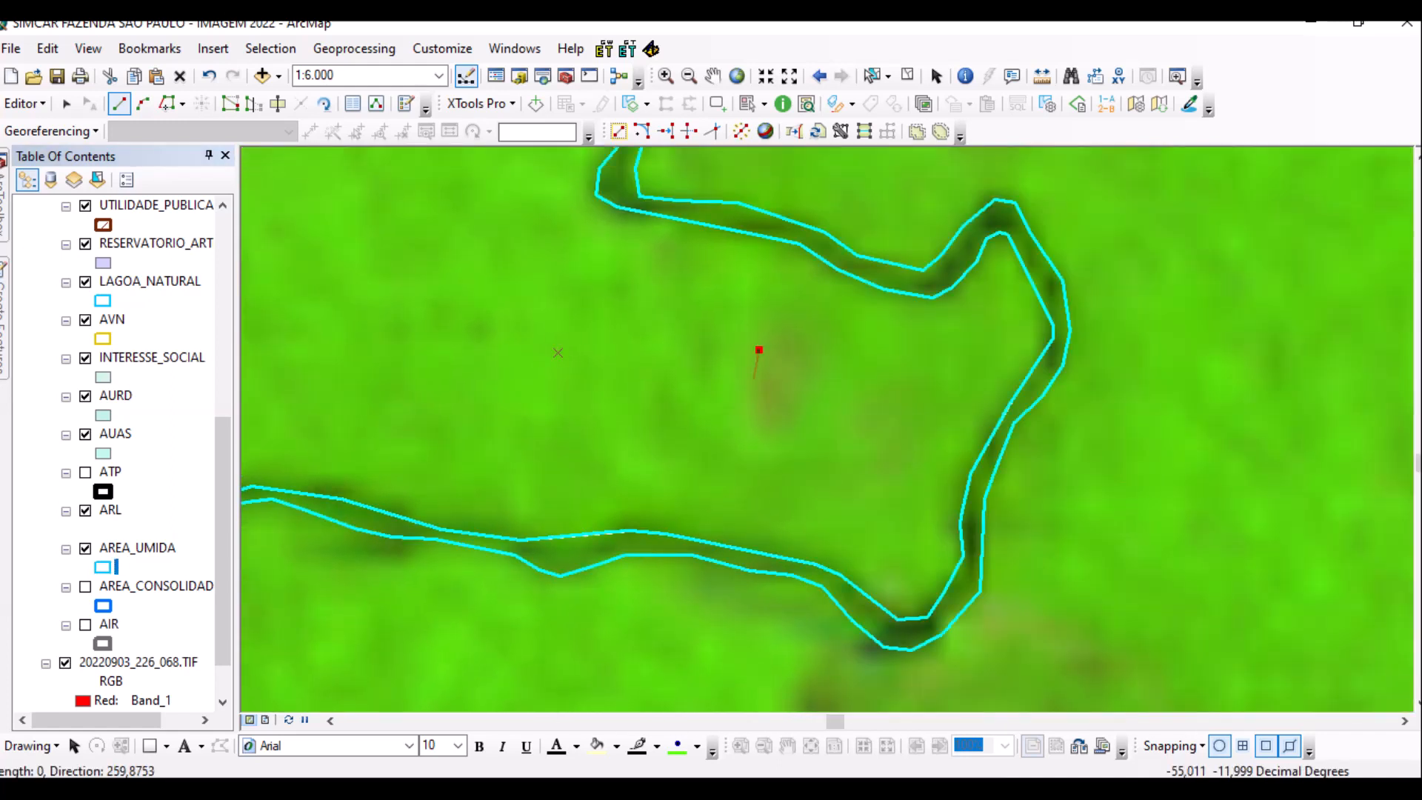
click(753, 380)
click(753, 413)
click(776, 435)
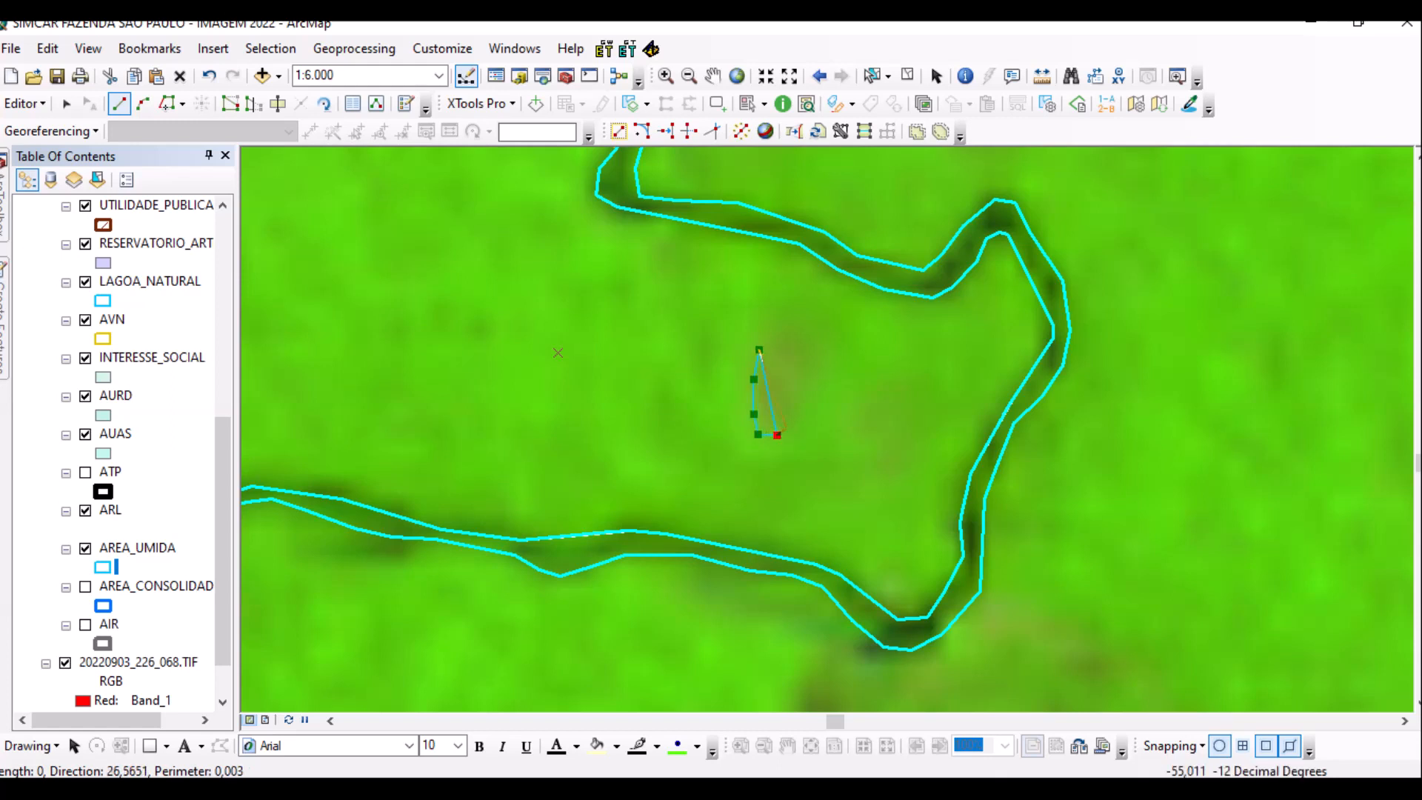
click(806, 347)
click(805, 328)
click(796, 314)
click(785, 306)
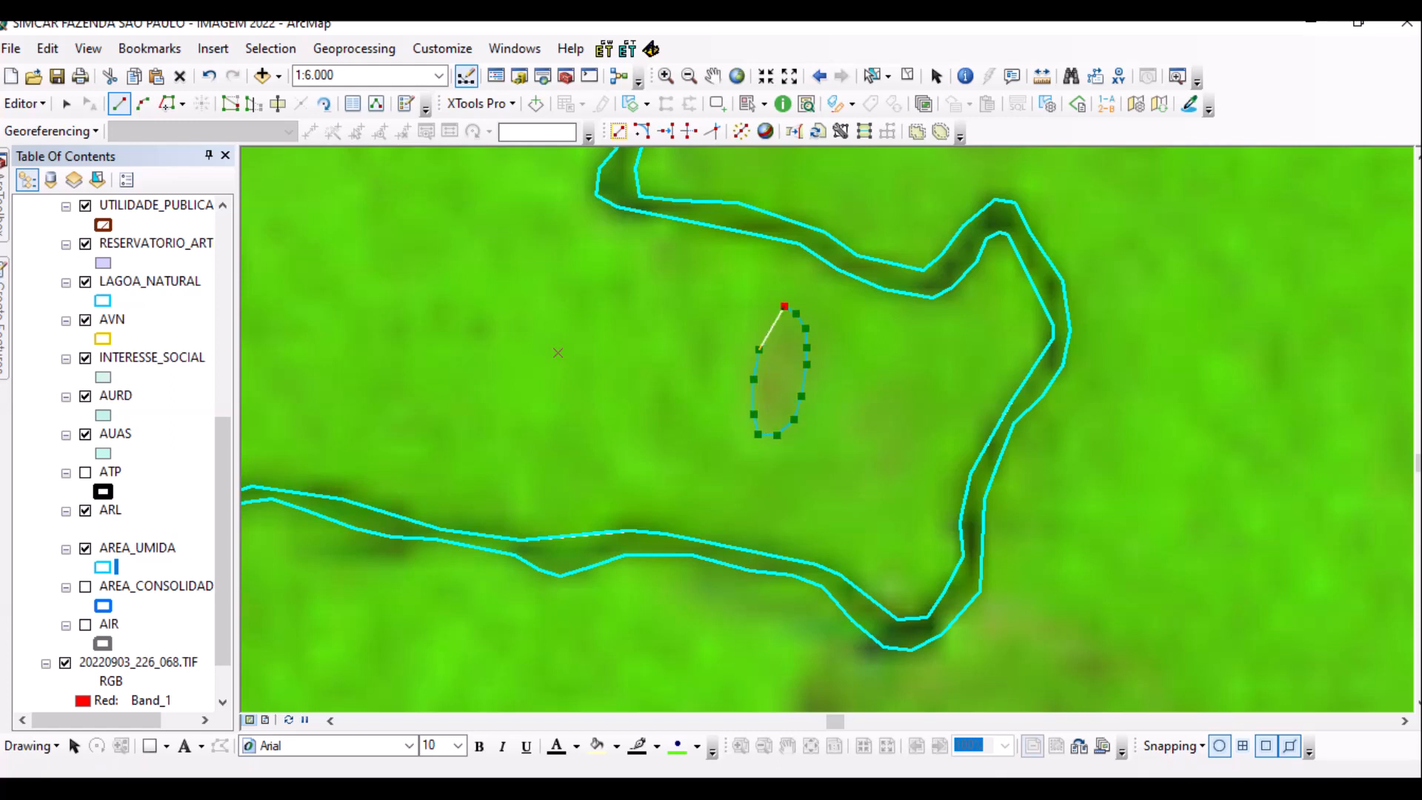
key(F2)
scroll(862, 469, up, 2)
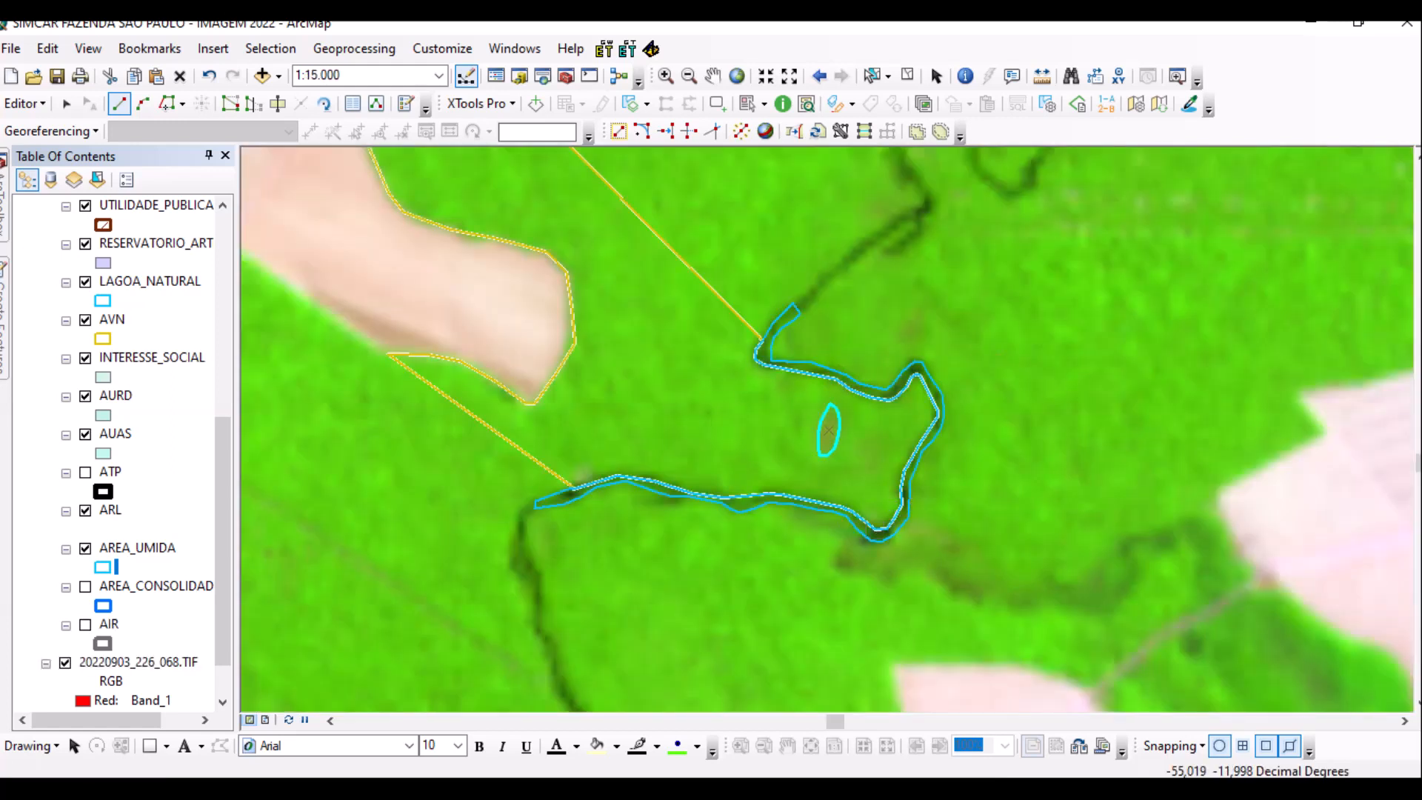
key(Up)
key(Left)
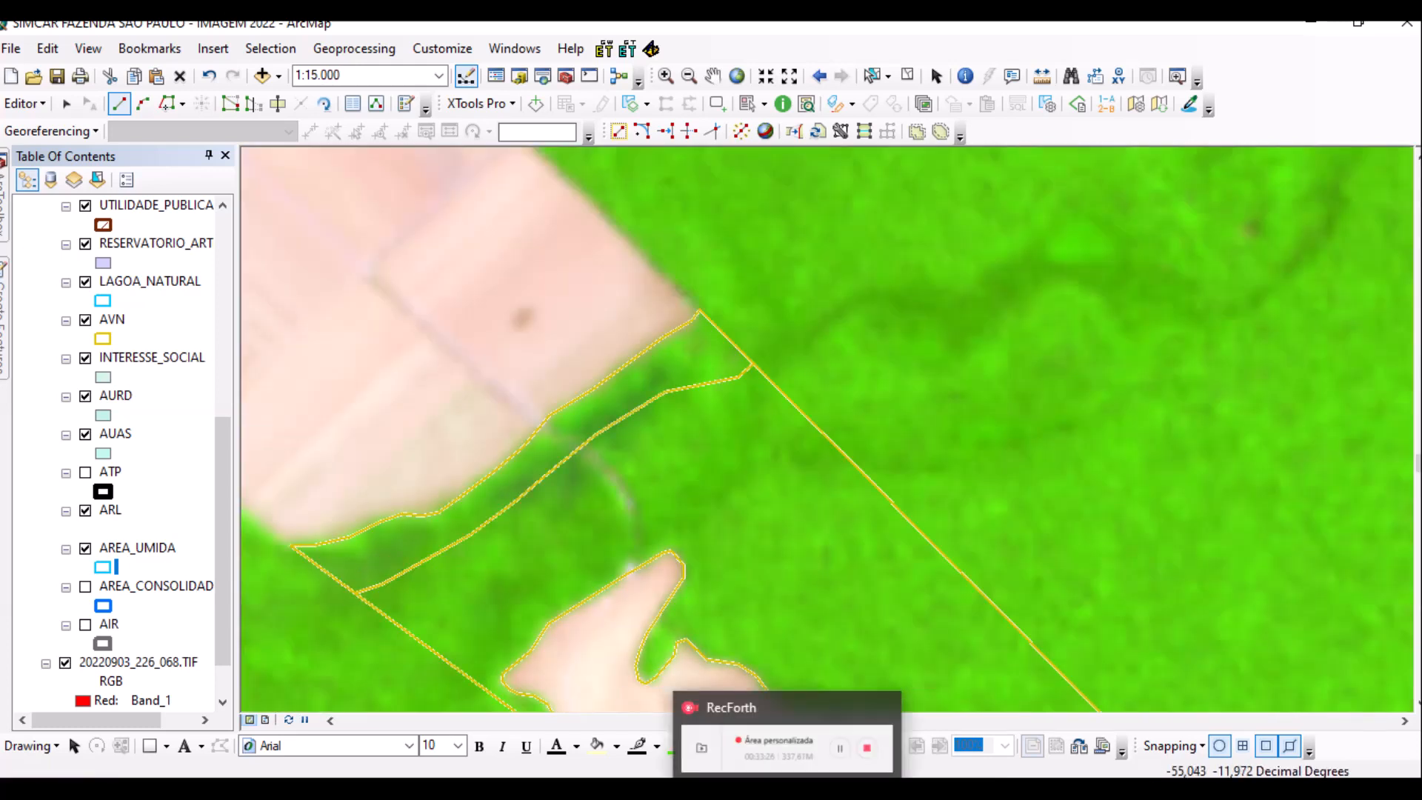
Outline a polygon inside the yellow strip out to the strip's corner.
scroll(634, 402, up, 3)
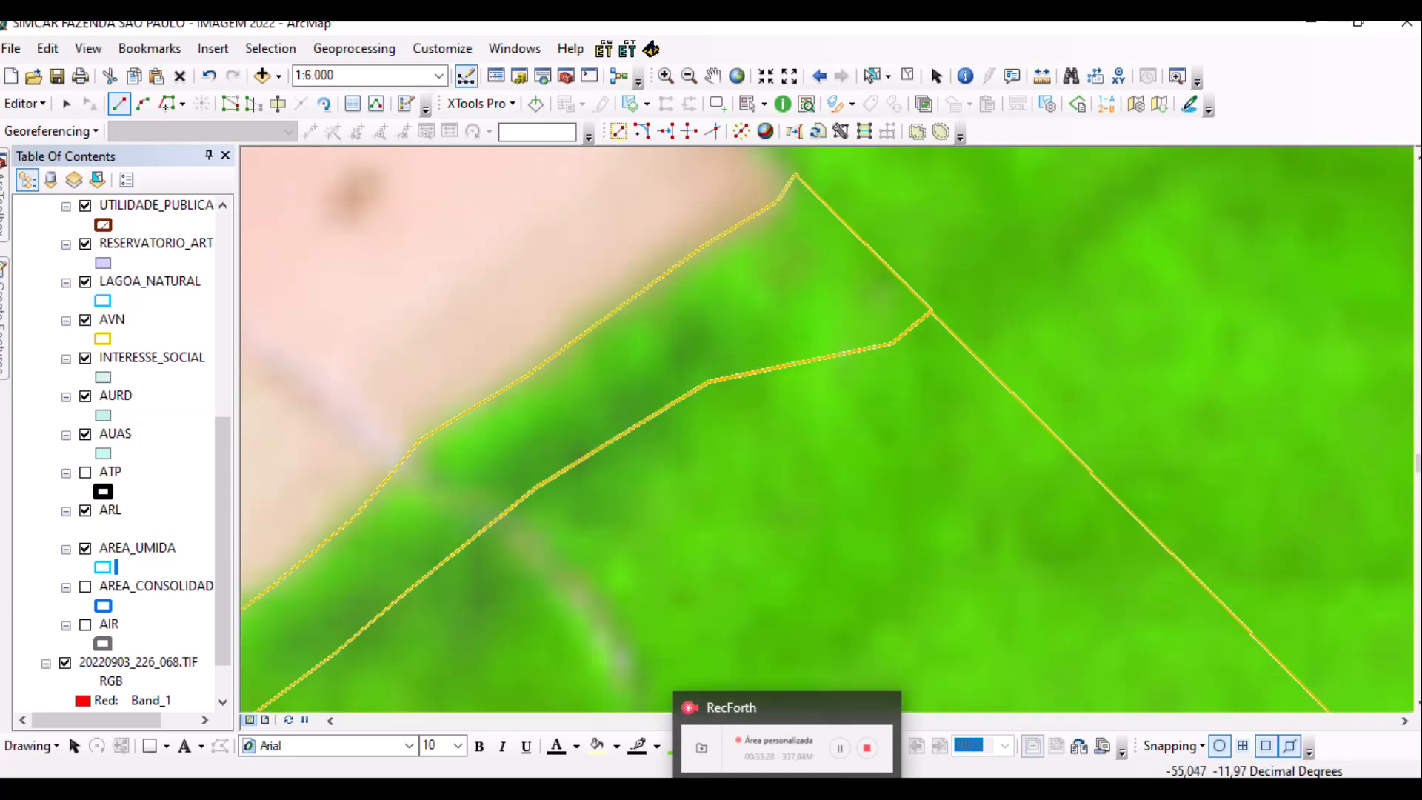
click(523, 436)
click(584, 404)
click(622, 378)
click(665, 342)
click(697, 316)
click(709, 326)
click(709, 345)
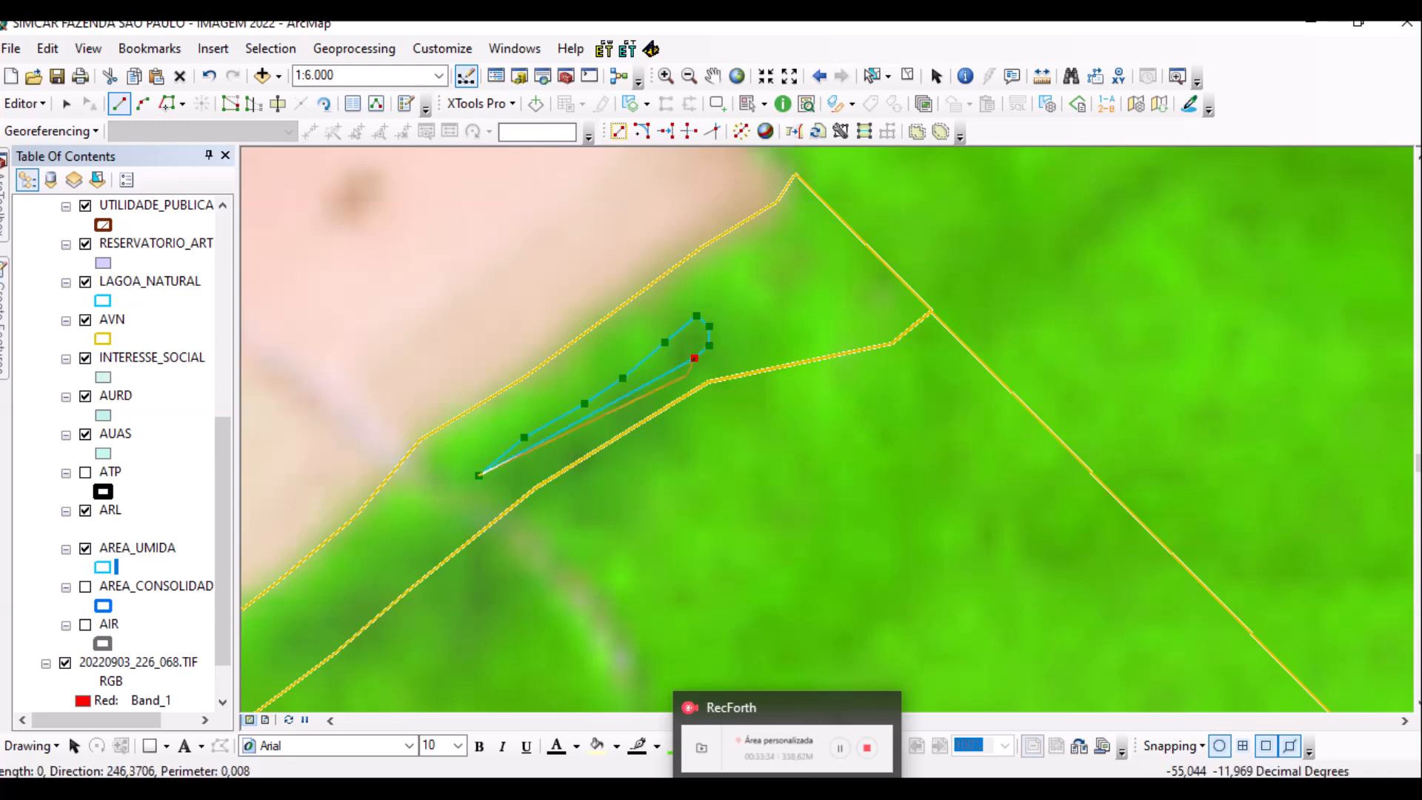
scroll(770, 370, up, 4)
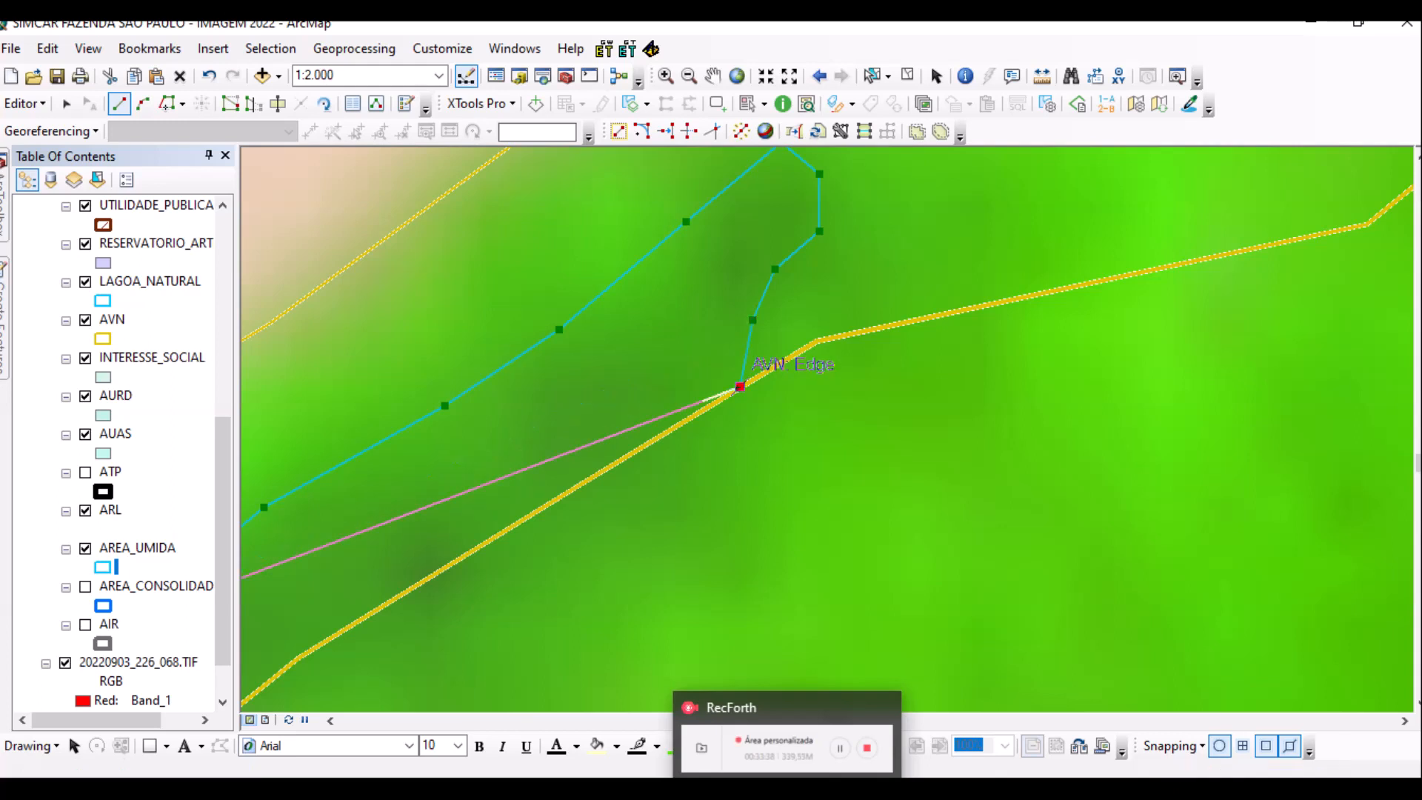
scroll(740, 386, up, 1)
scroll(711, 411, up, 3)
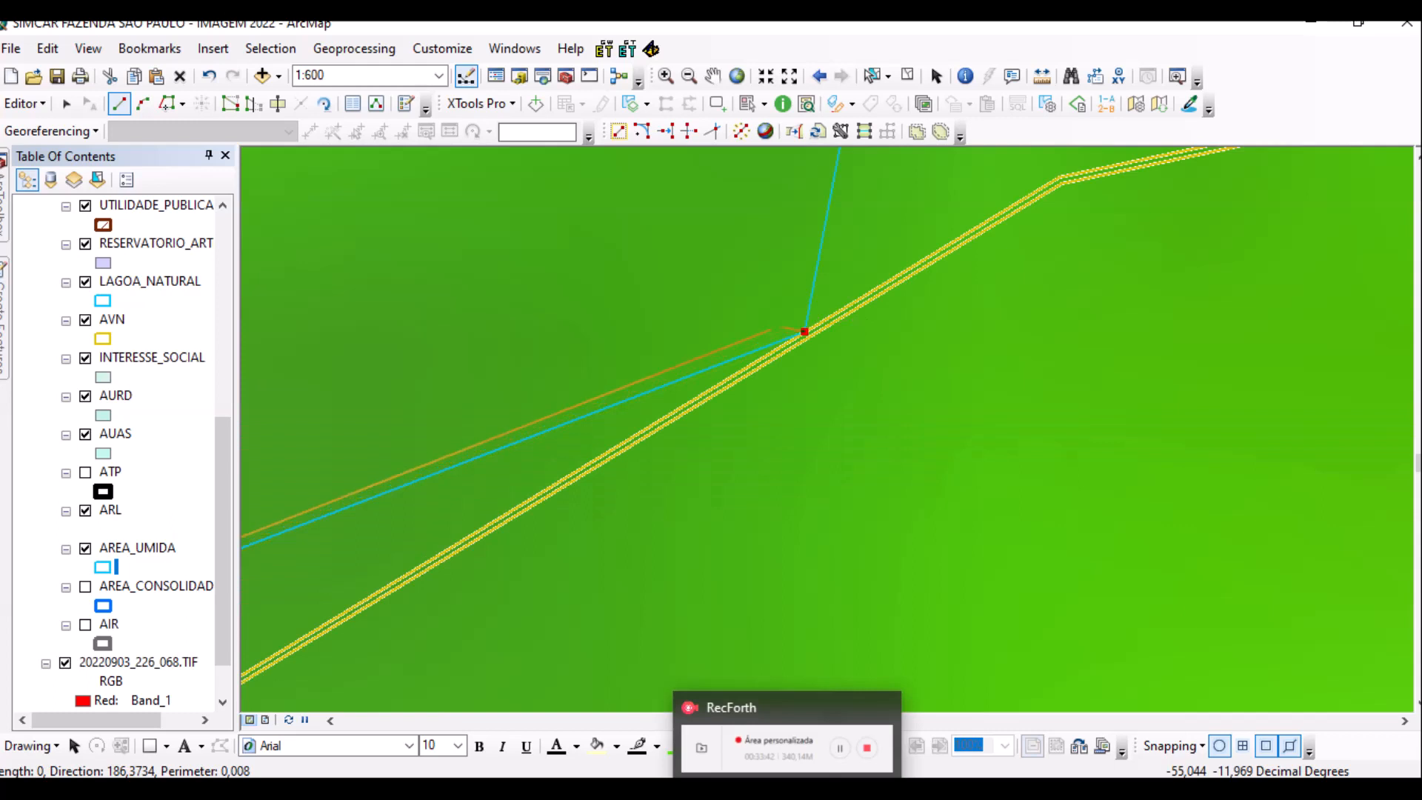
Trace the remaining edge along the AVN line and save the edits.
click(168, 103)
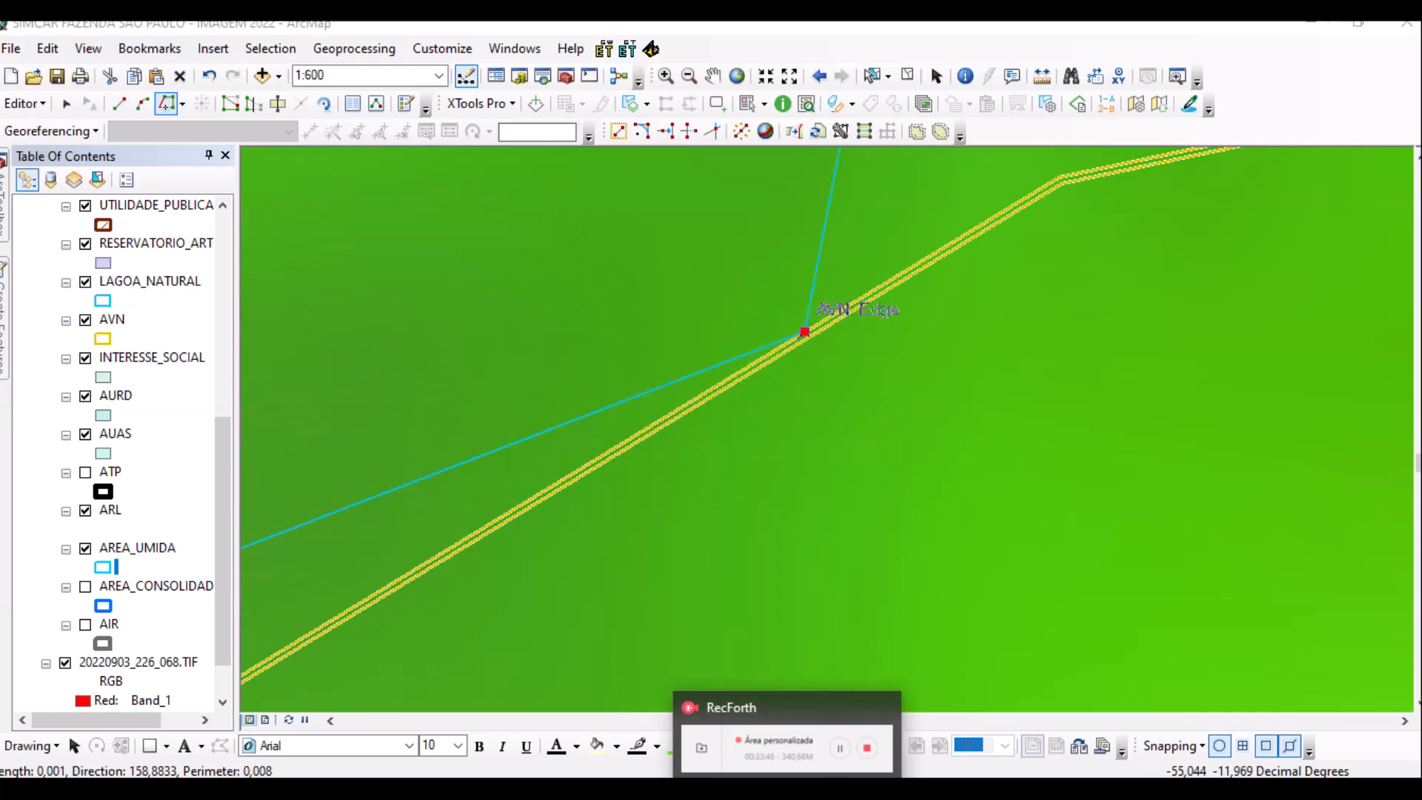
scroll(555, 382, up, 3)
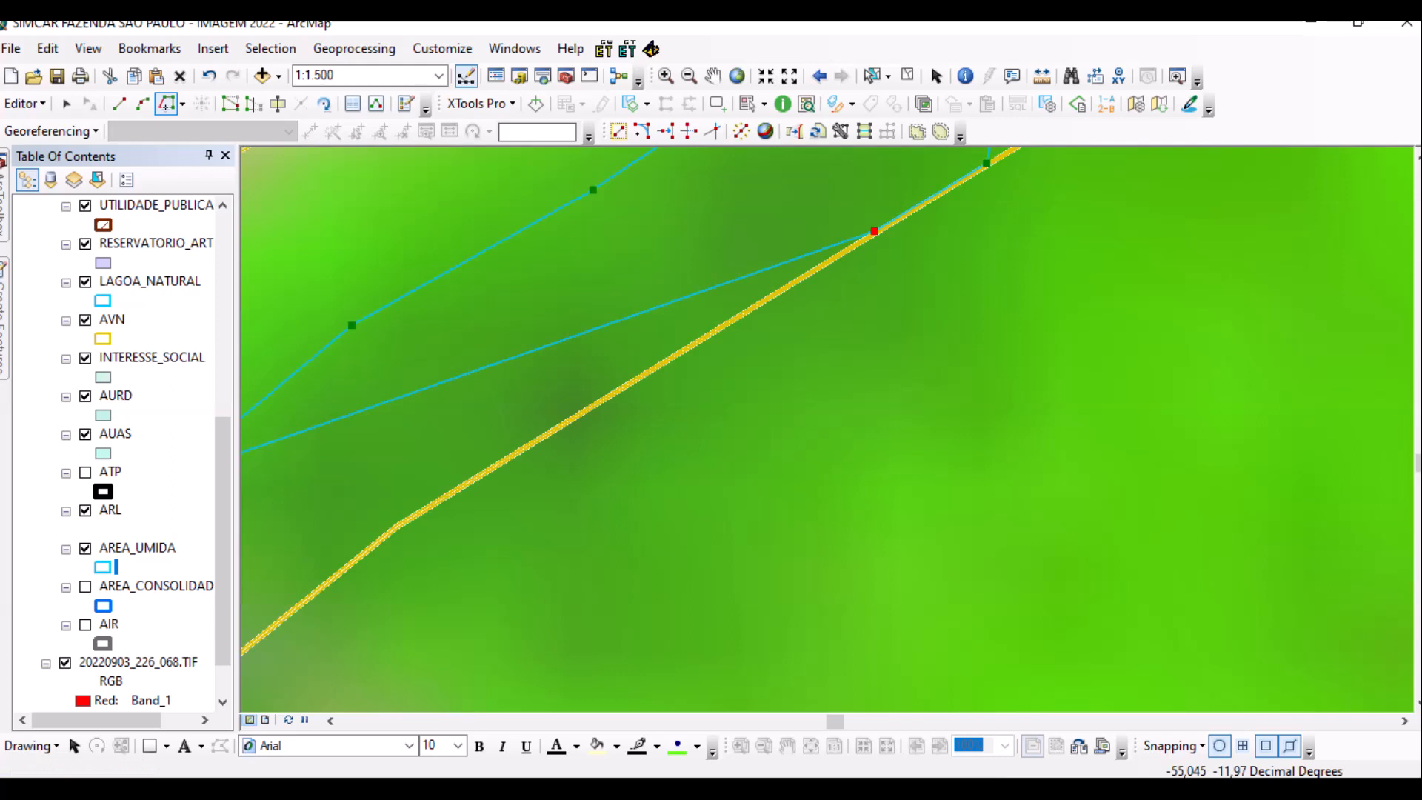
click(871, 234)
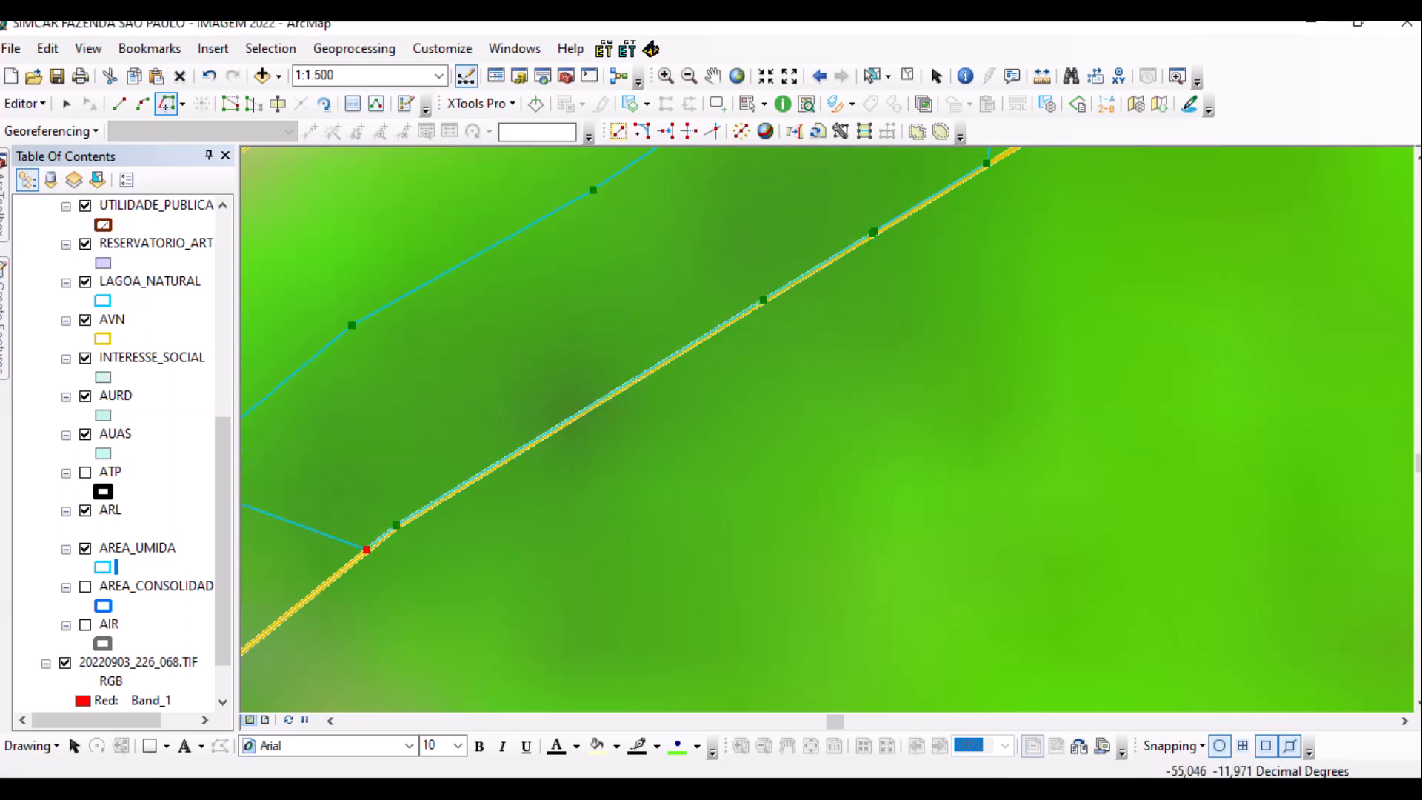
scroll(480, 567, up, 1)
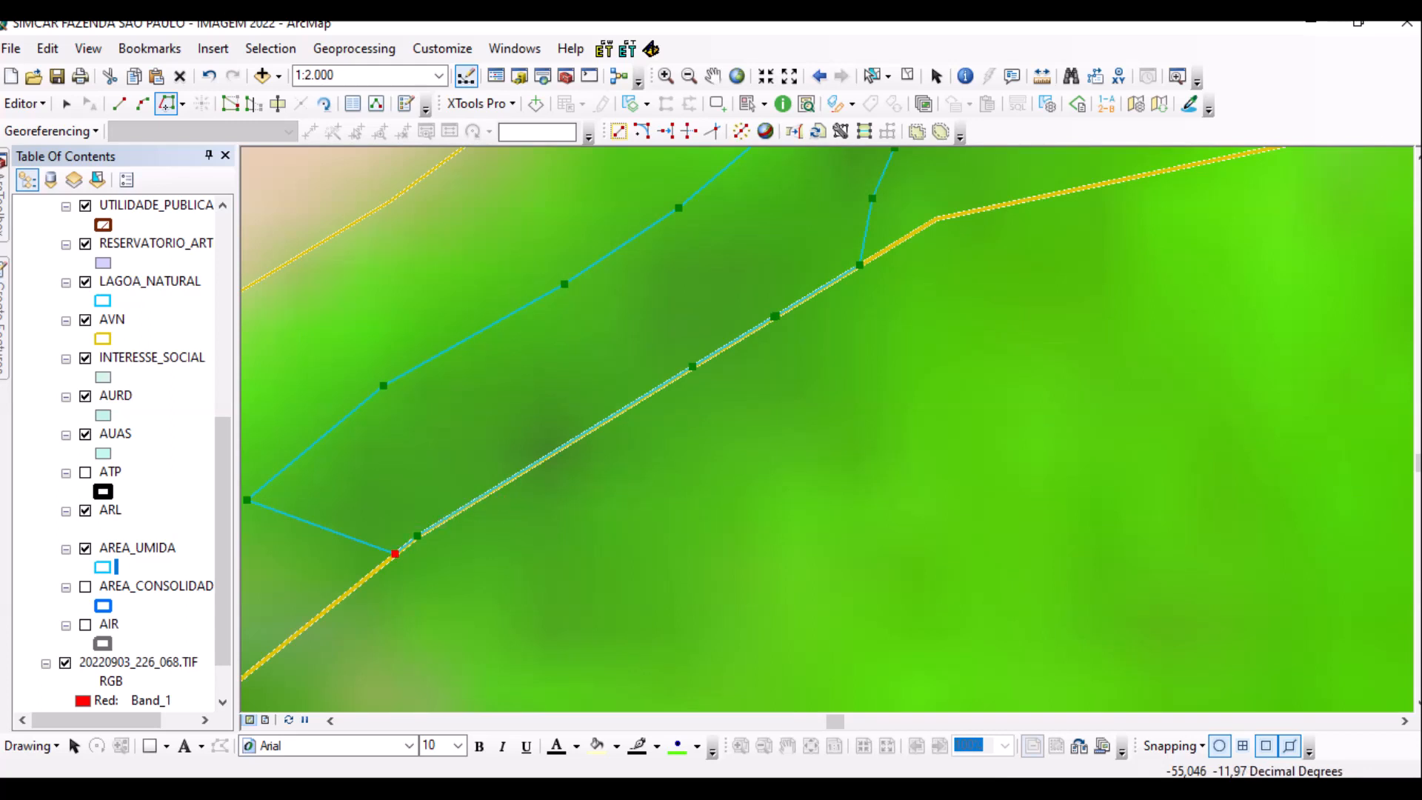
click(24, 103)
click(44, 176)
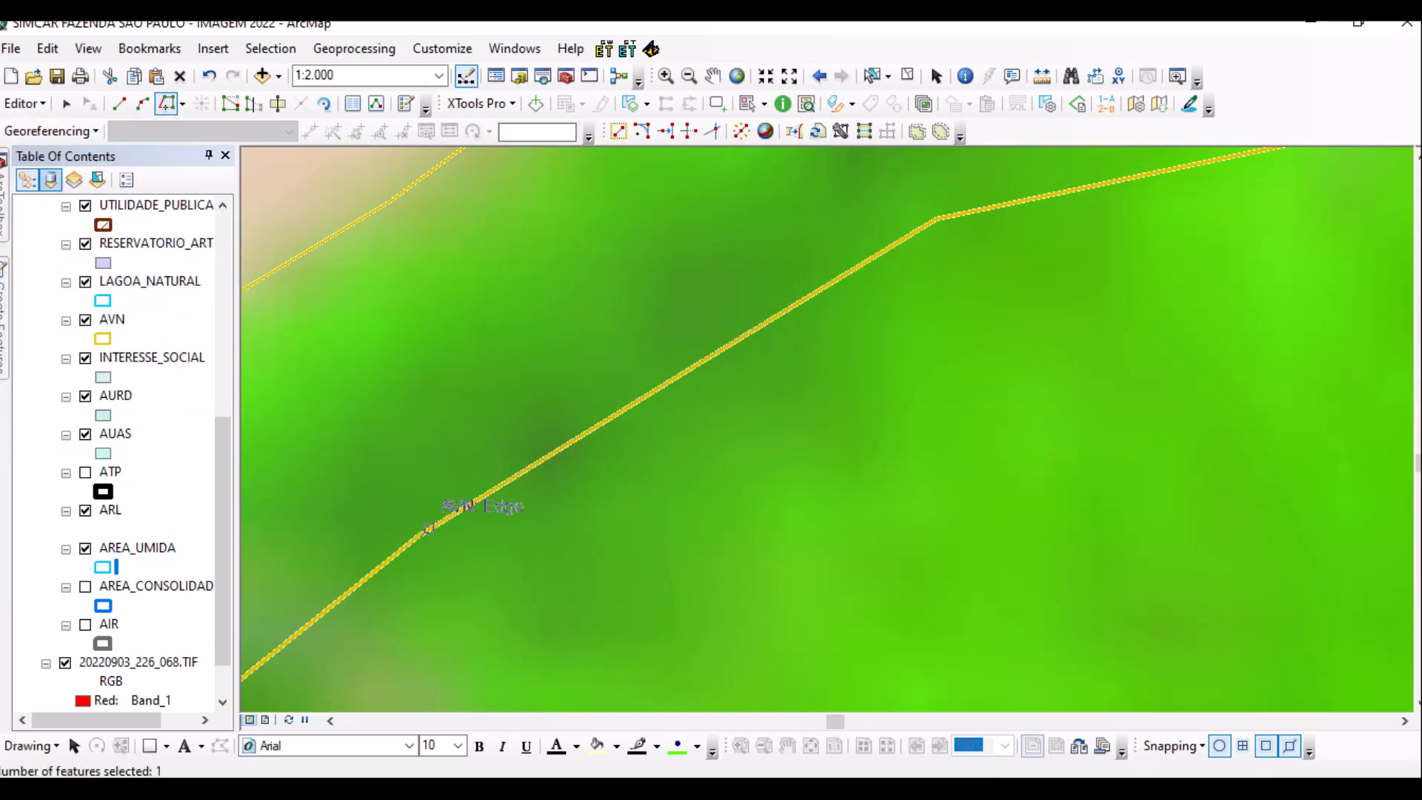
Start a narrow polygon with straight-segment vertices running up toward the boundary line.
scroll(415, 496, up, 3)
scroll(396, 486, down, 3)
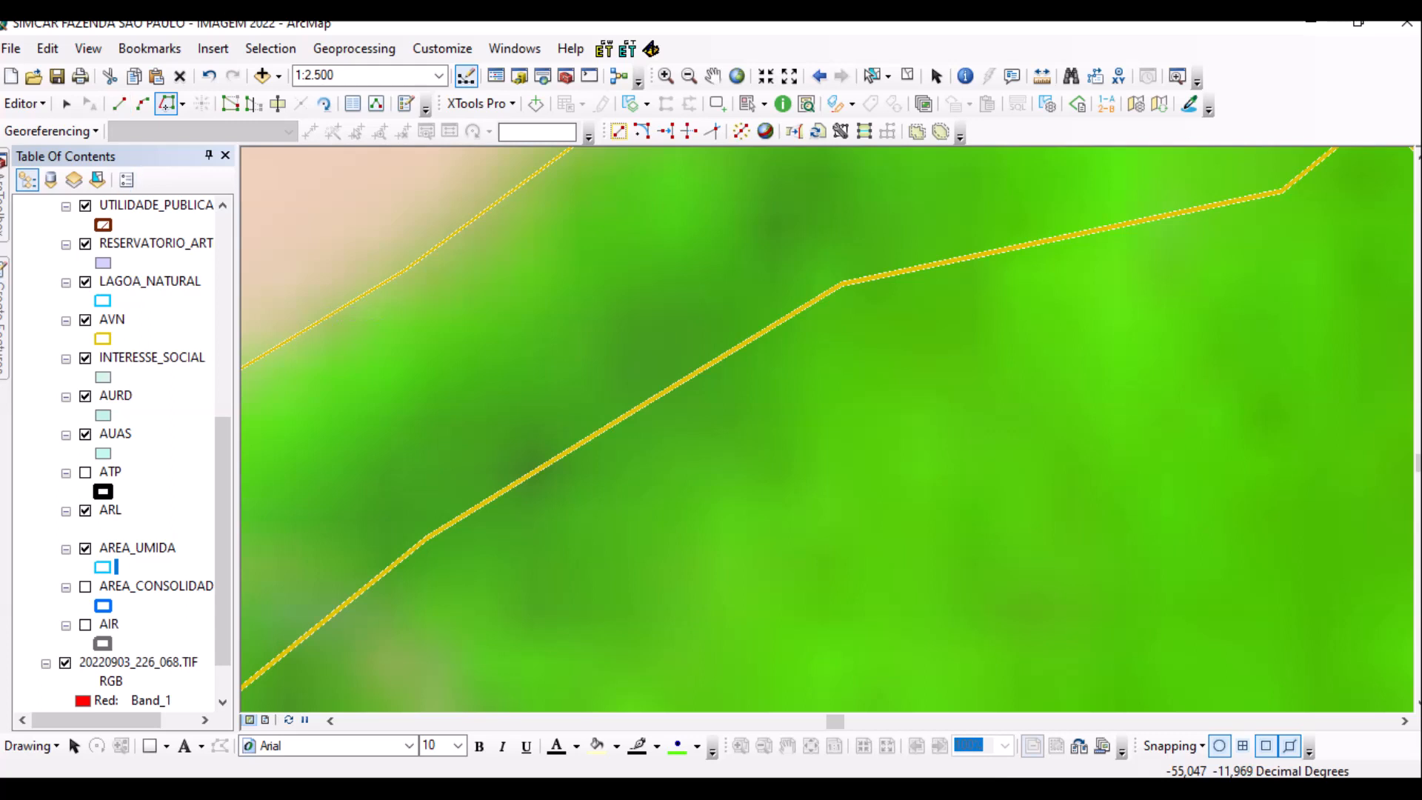
click(309, 529)
click(382, 447)
click(485, 395)
click(590, 326)
click(671, 271)
scroll(675, 281, down, 1)
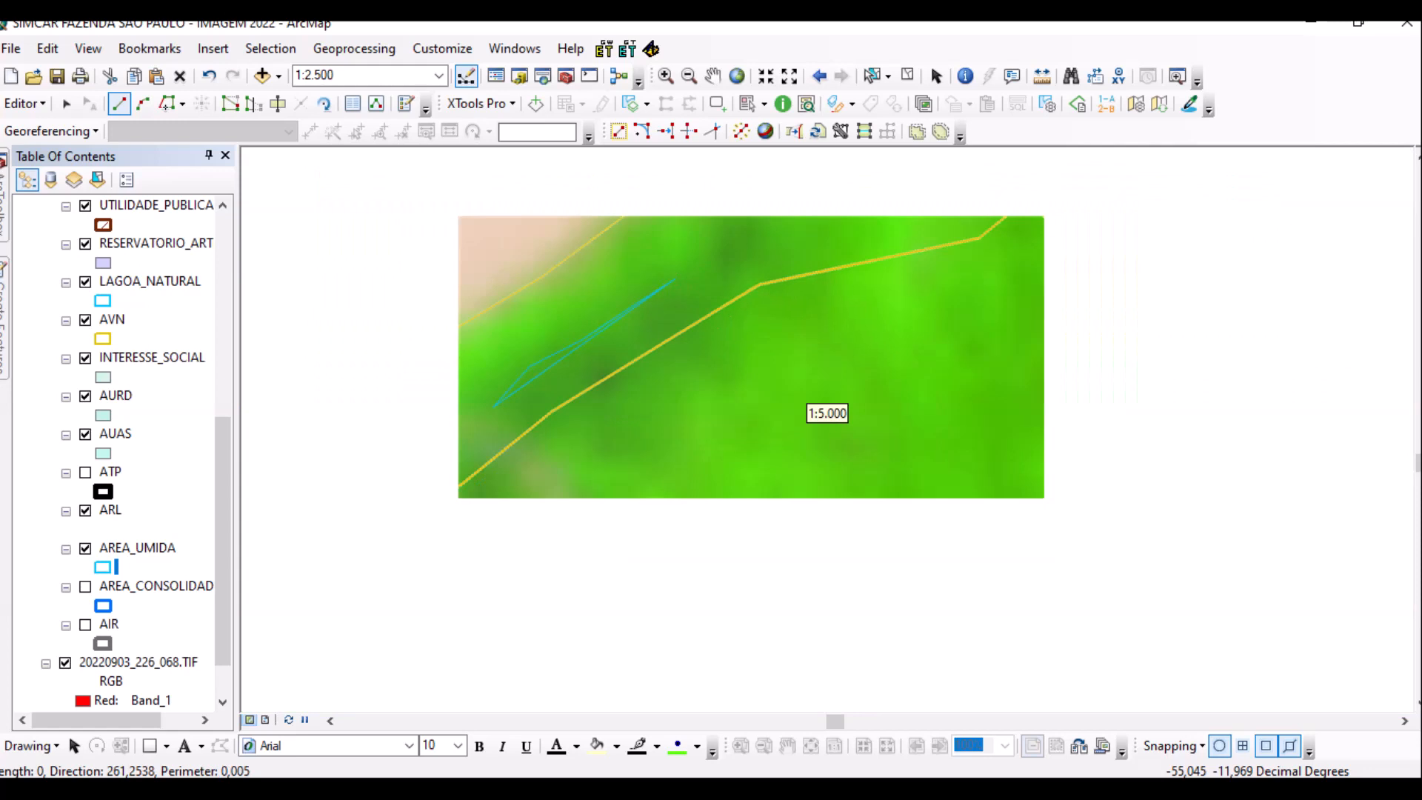
key(Up)
key(Right)
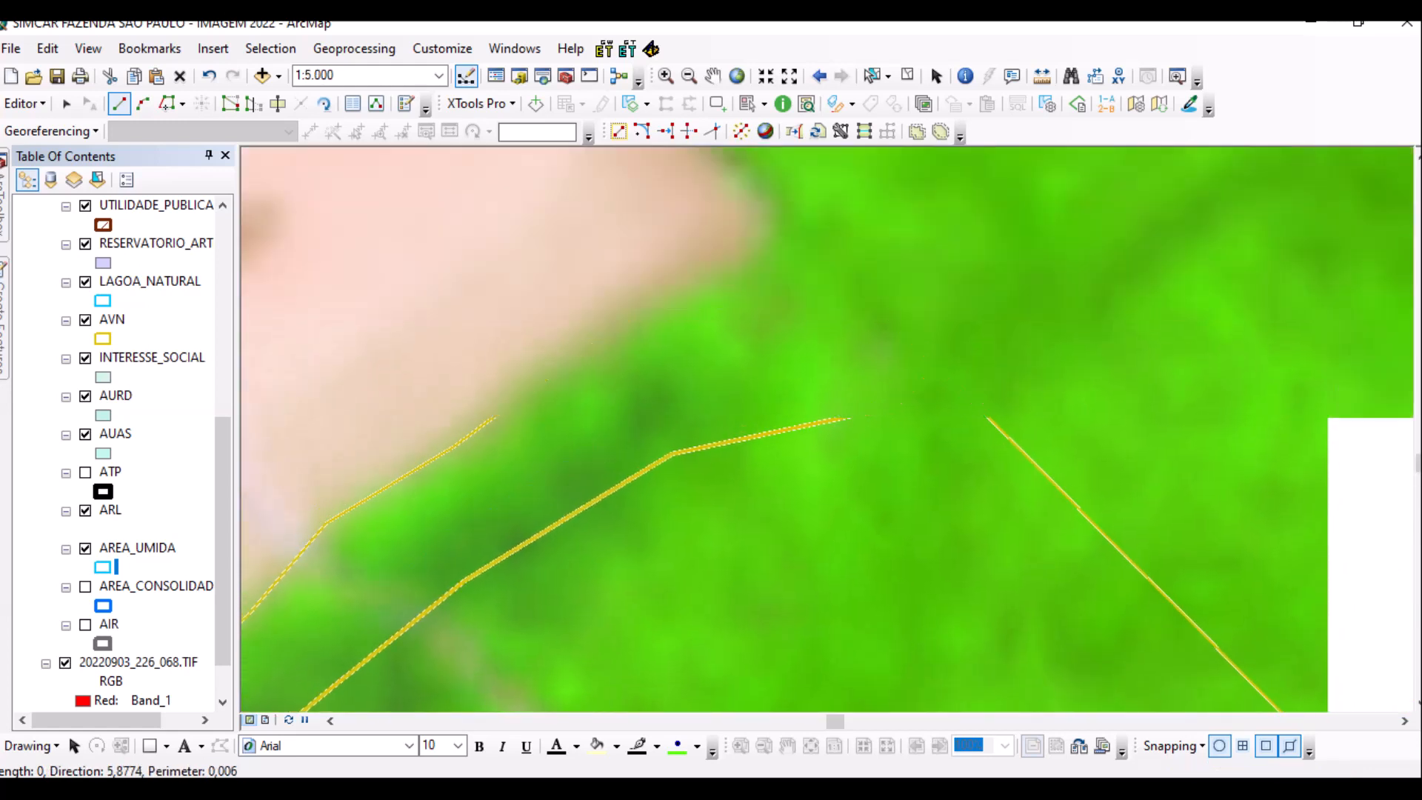
Add further vertices, ending the outline on the yellow AVN boundary.
click(617, 423)
click(632, 400)
click(663, 378)
click(677, 403)
click(683, 428)
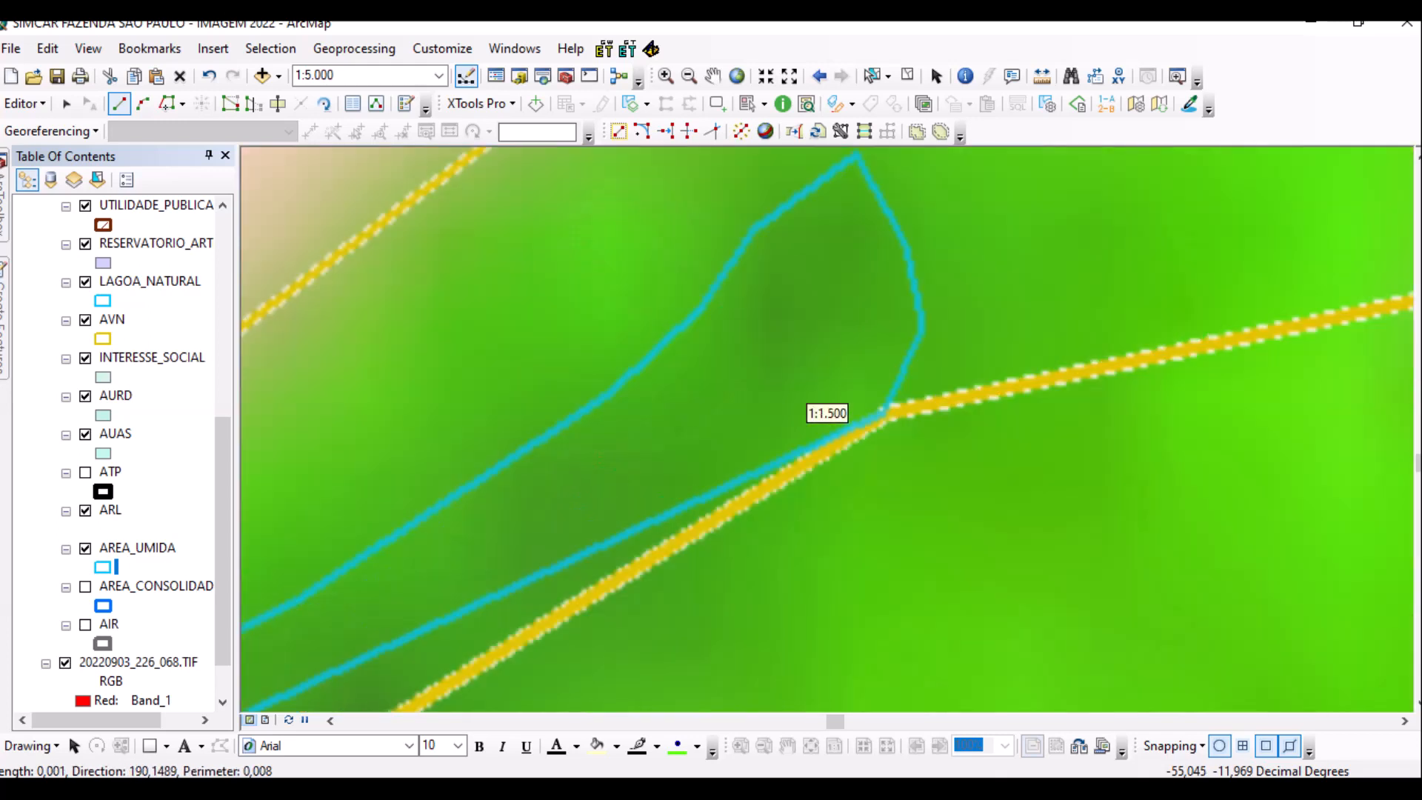
scroll(581, 471, up, 2)
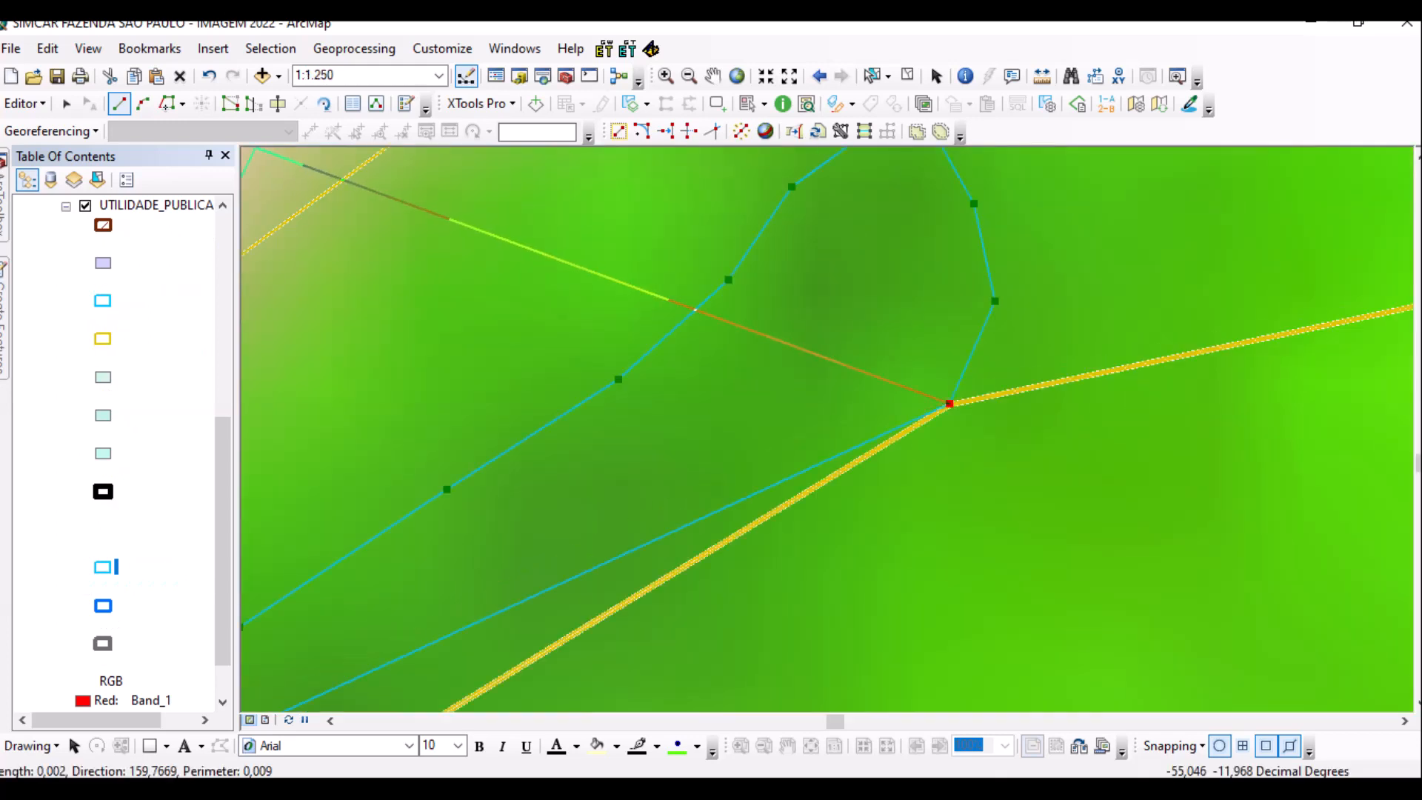
Trace the lower edge along the AVN boundary and finish the polygon with F2.
click(167, 103)
click(949, 404)
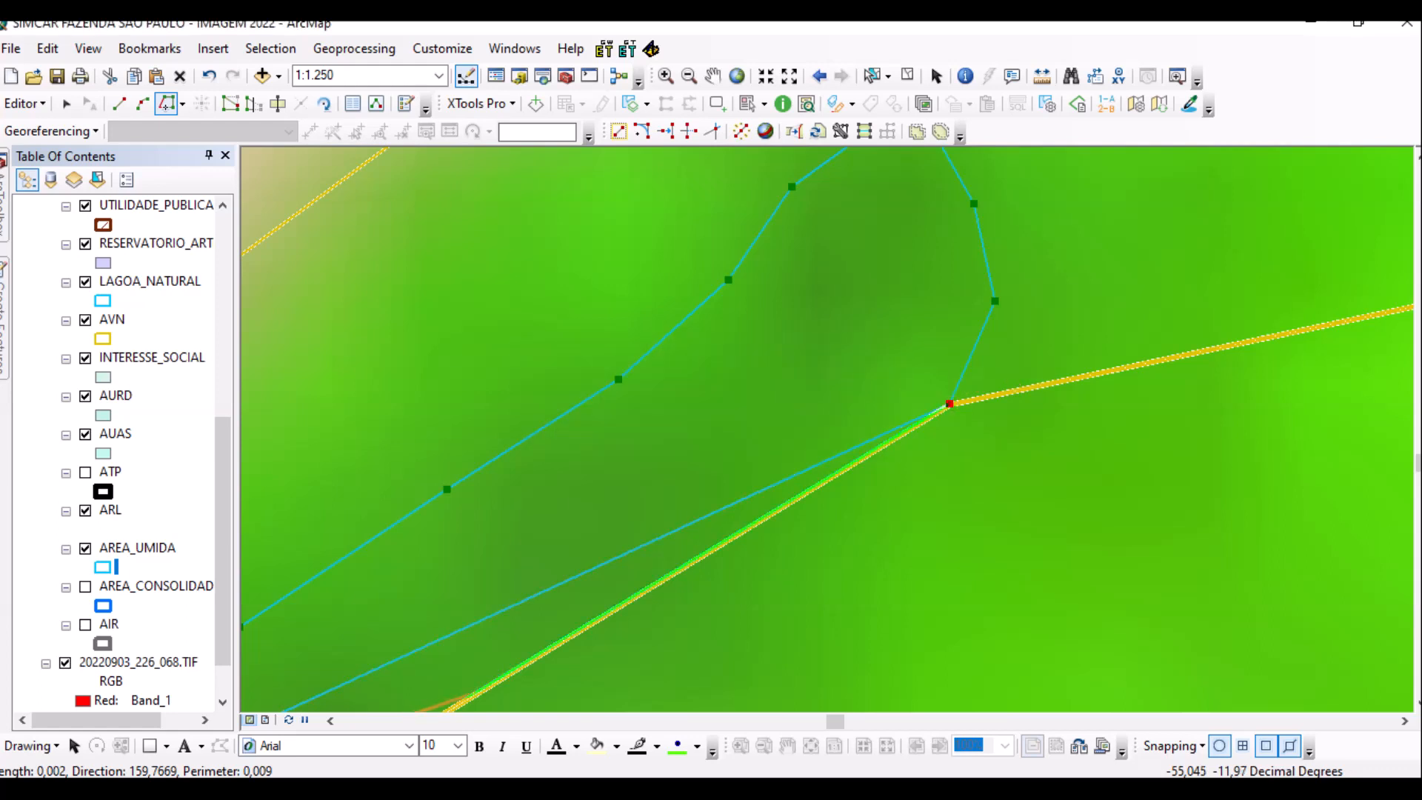
key(Down)
key(Down)
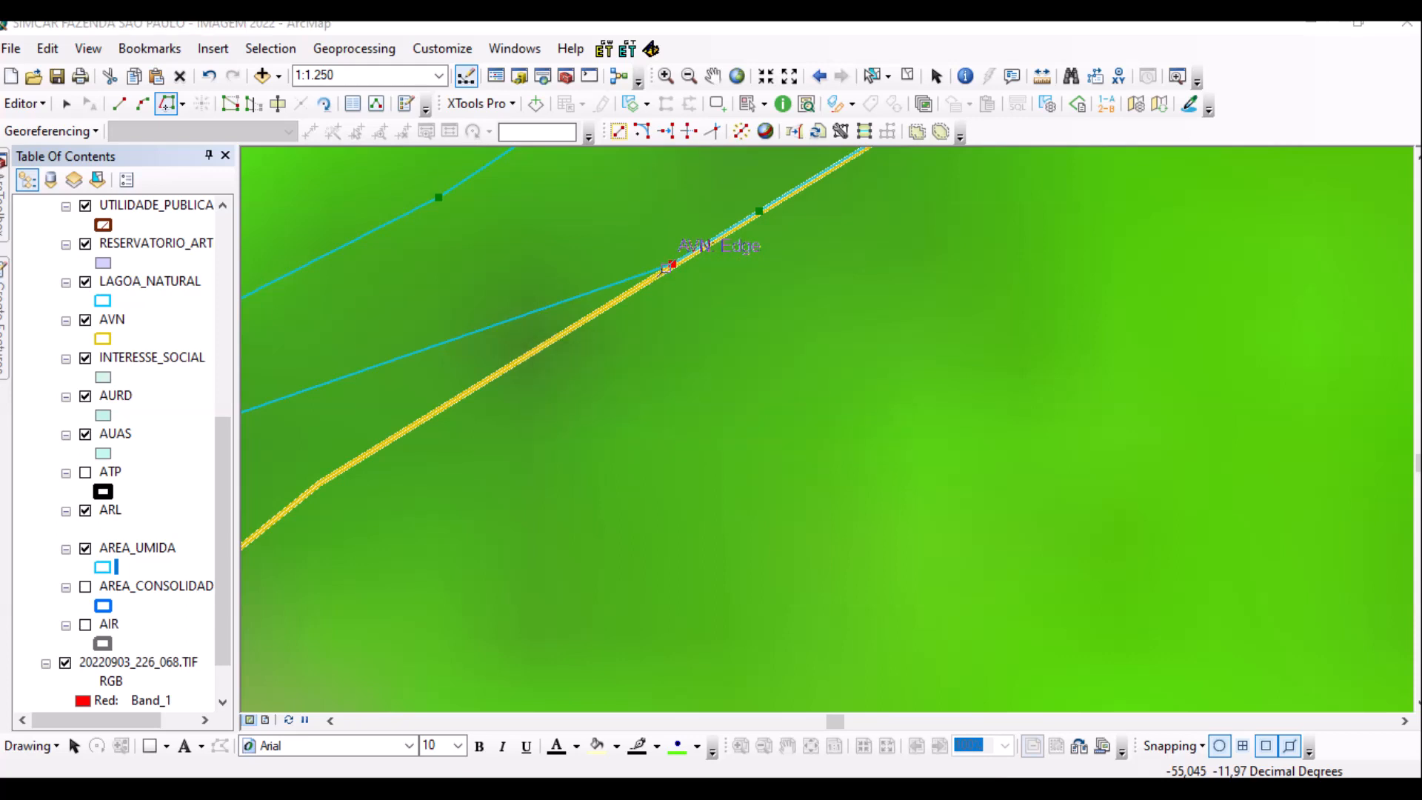
scroll(398, 414, down, 1)
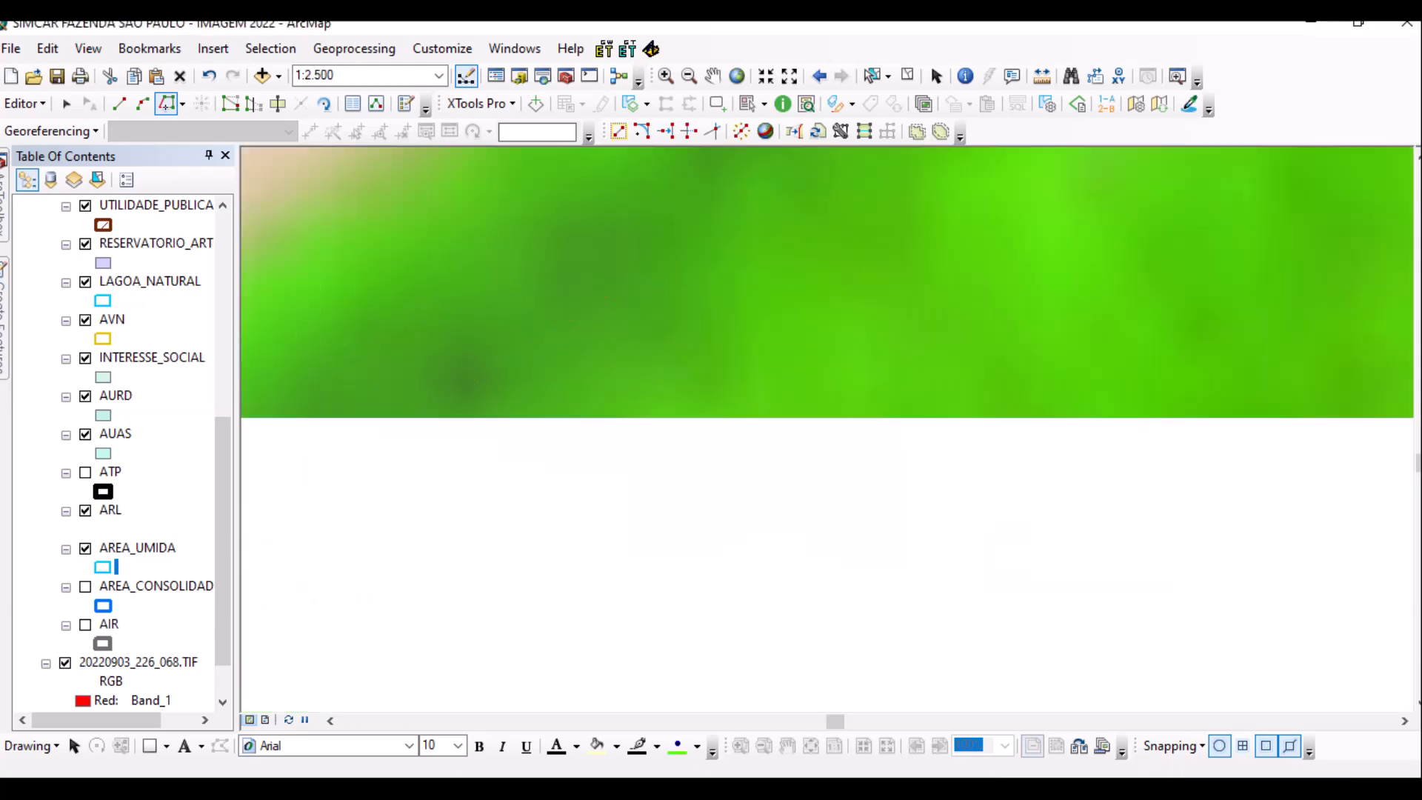
scroll(827, 413, up, 1)
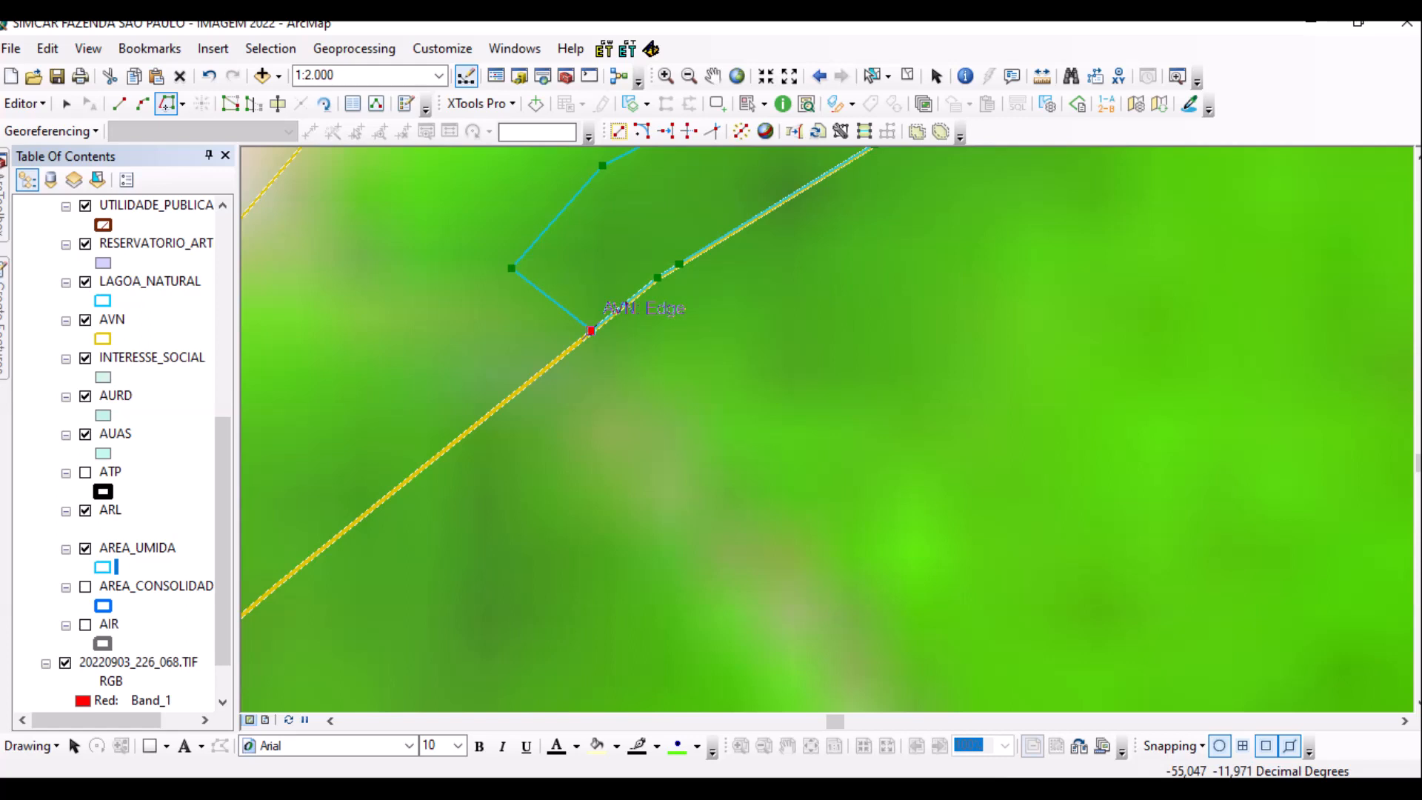
click(118, 102)
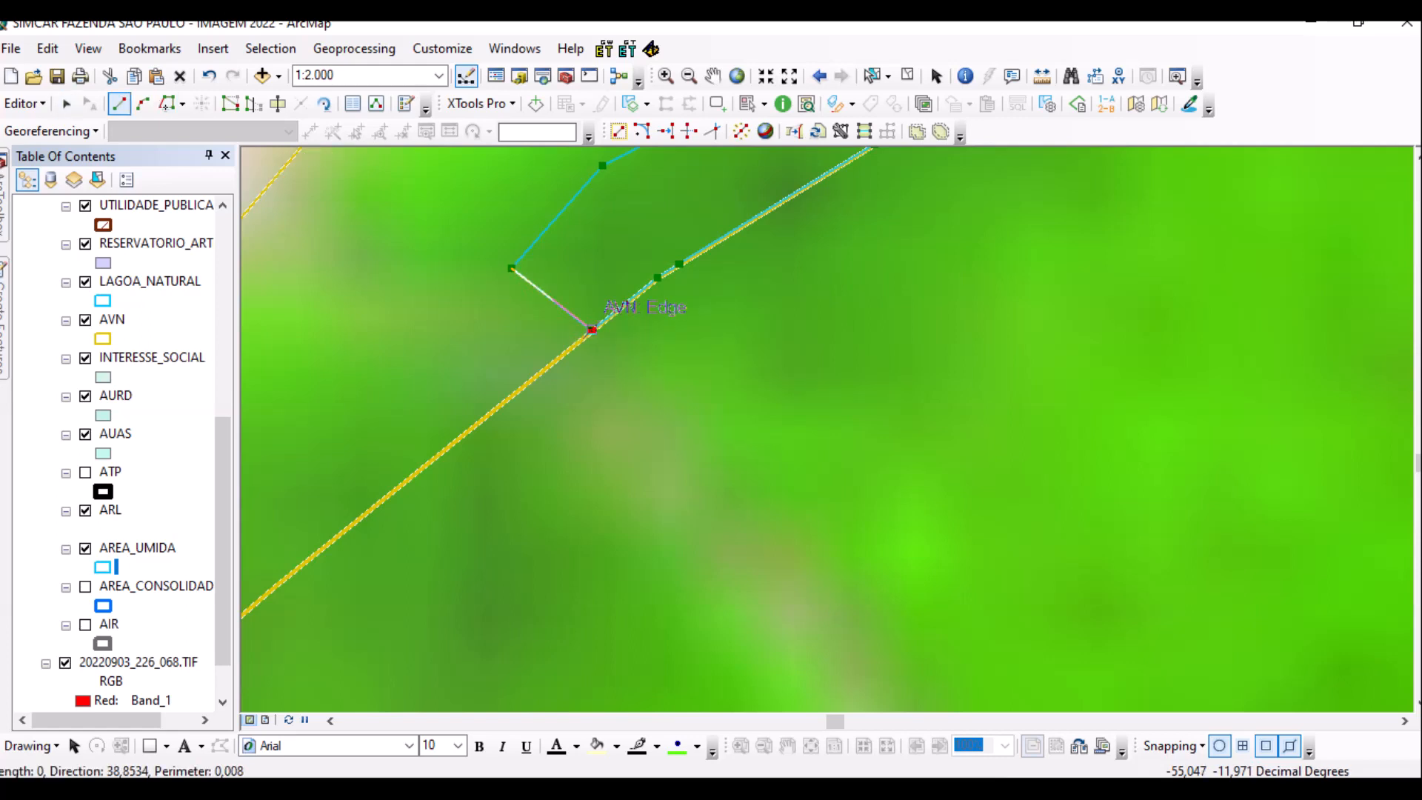
scroll(592, 330, up, 5)
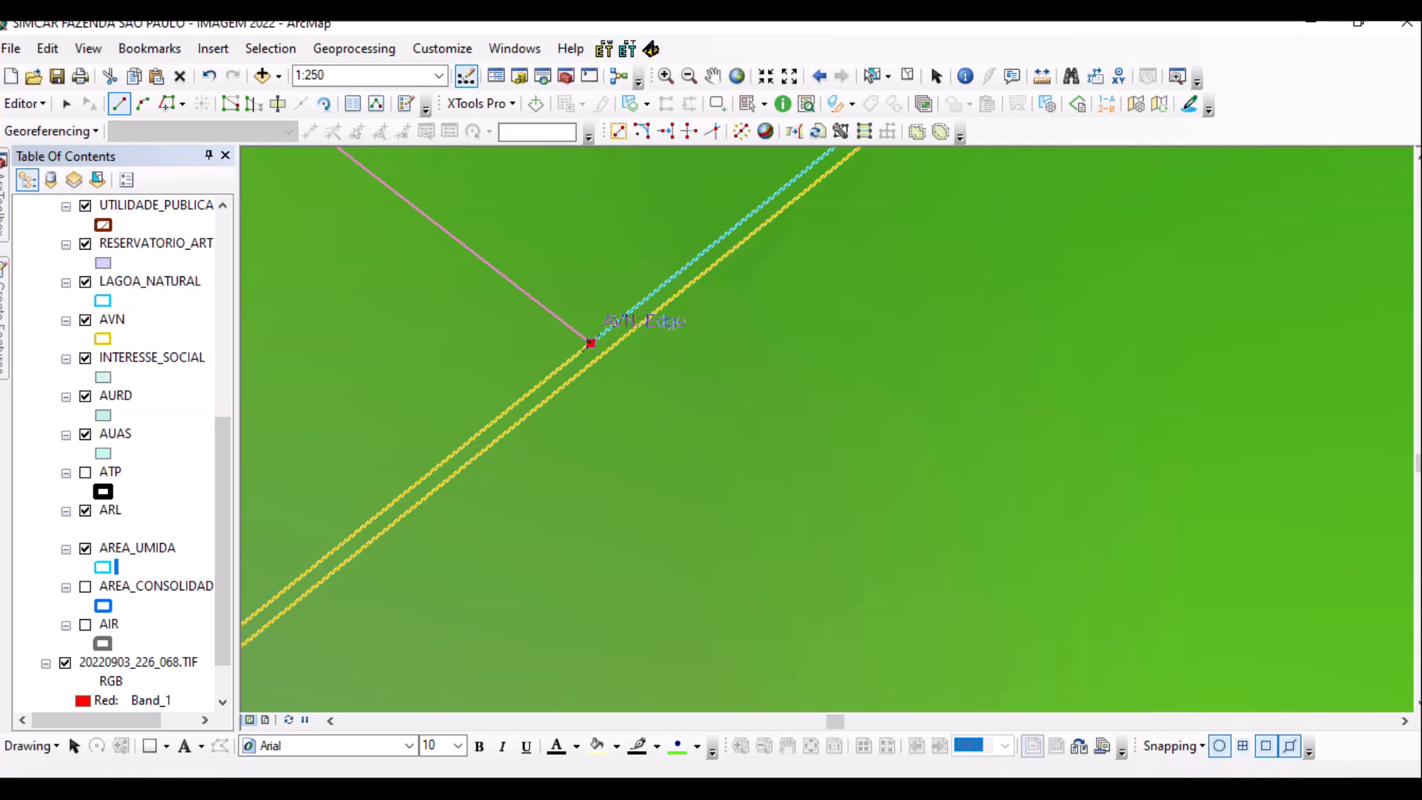
key(F2)
scroll(678, 393, down, 5)
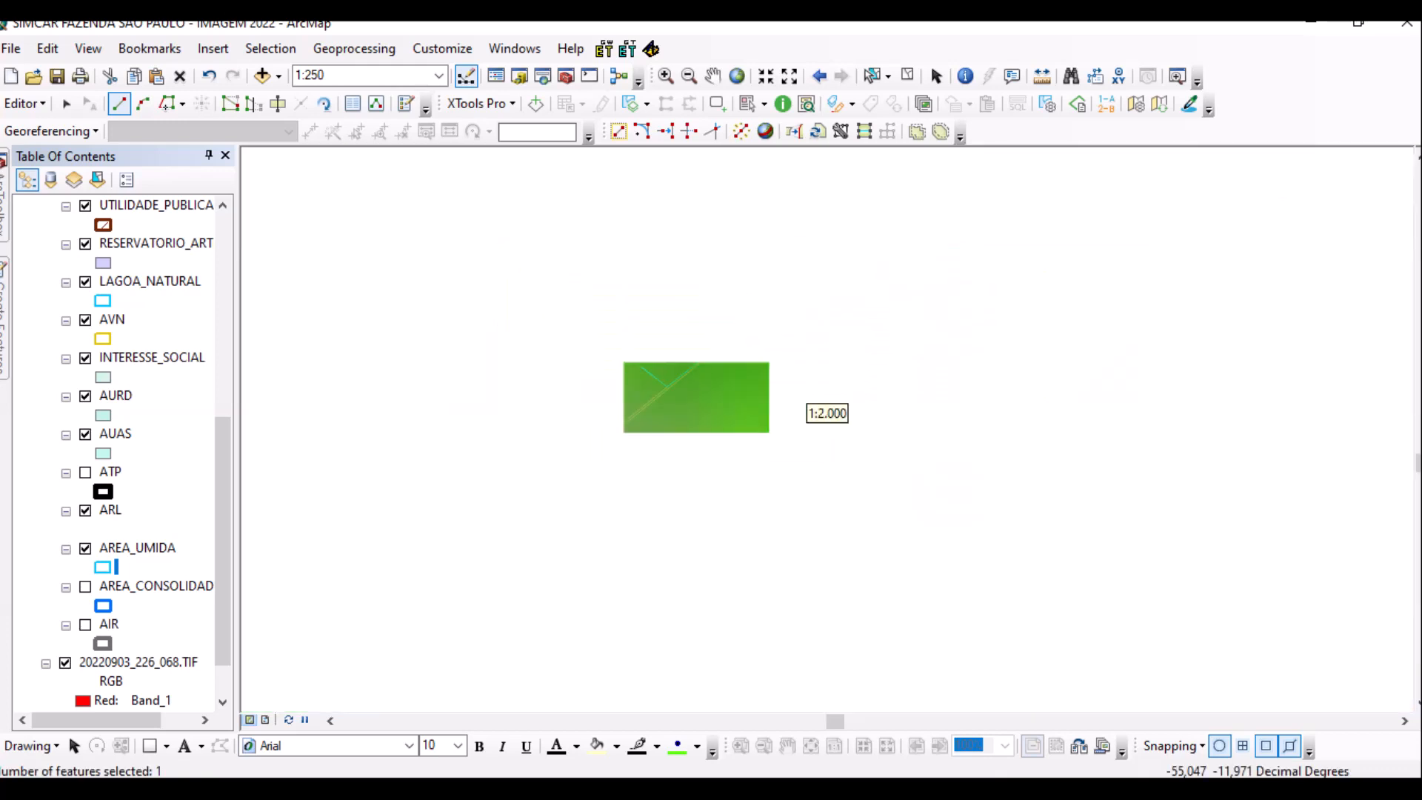
scroll(807, 403, down, 3)
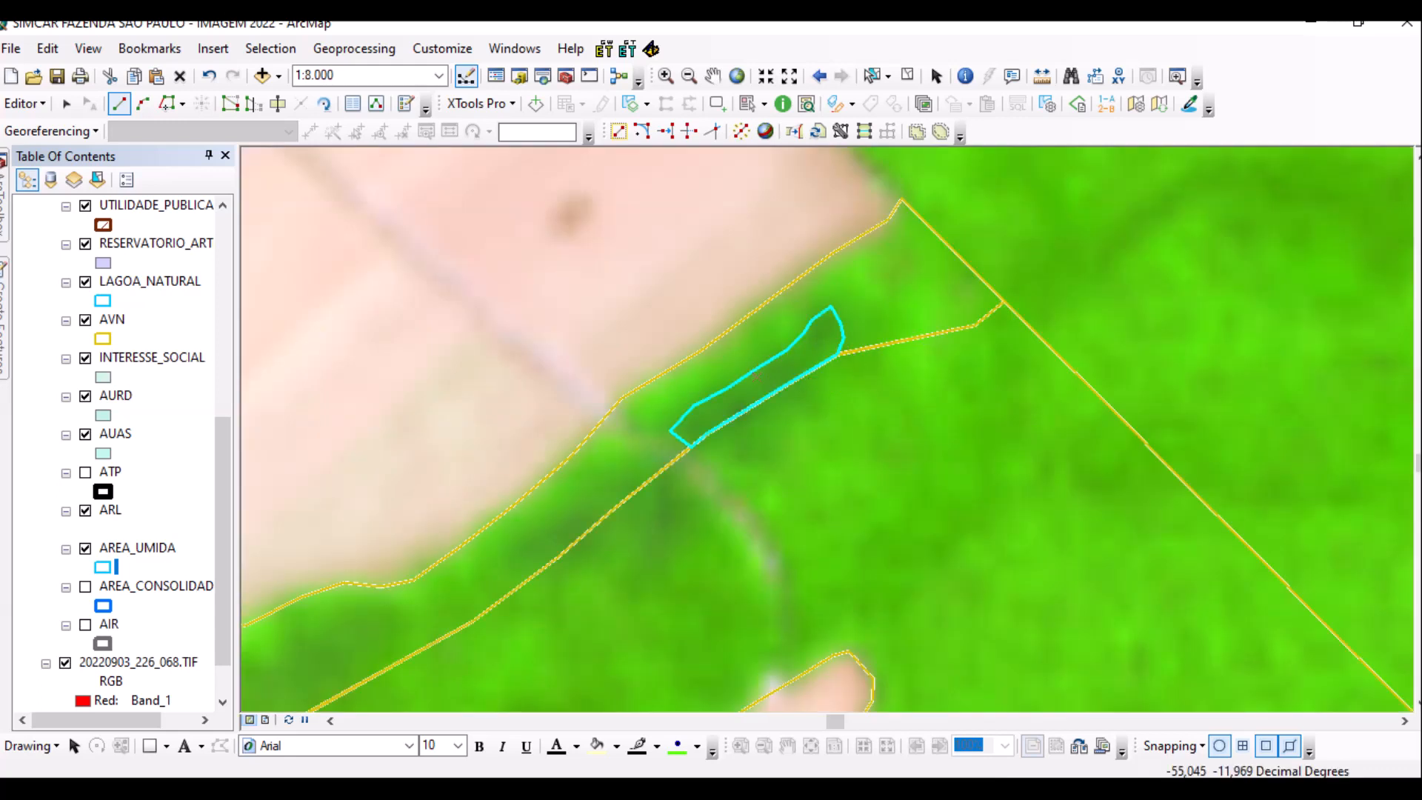
Pan south-west and zoom out until the whole farm is in view.
key(Down)
key(Left)
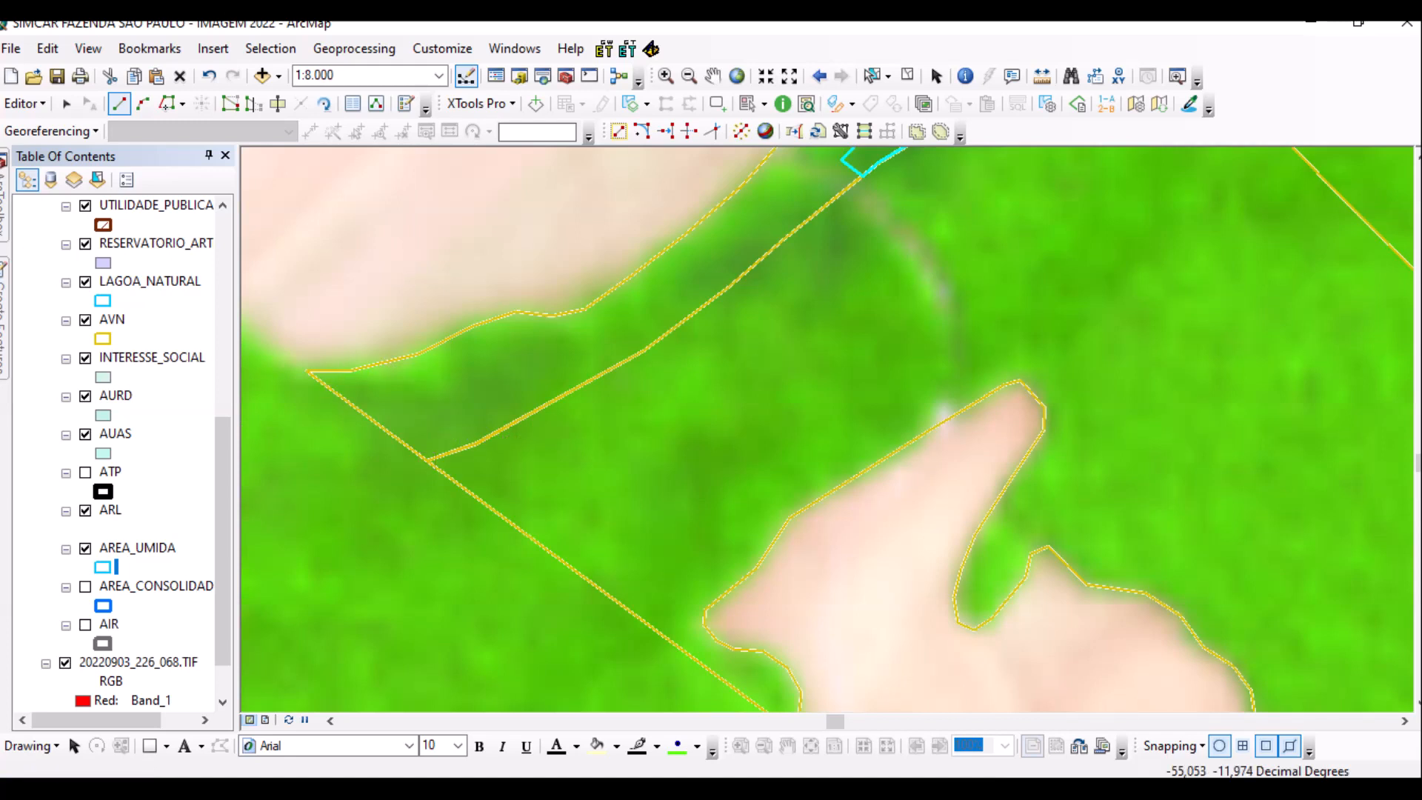
scroll(548, 413, up, 1)
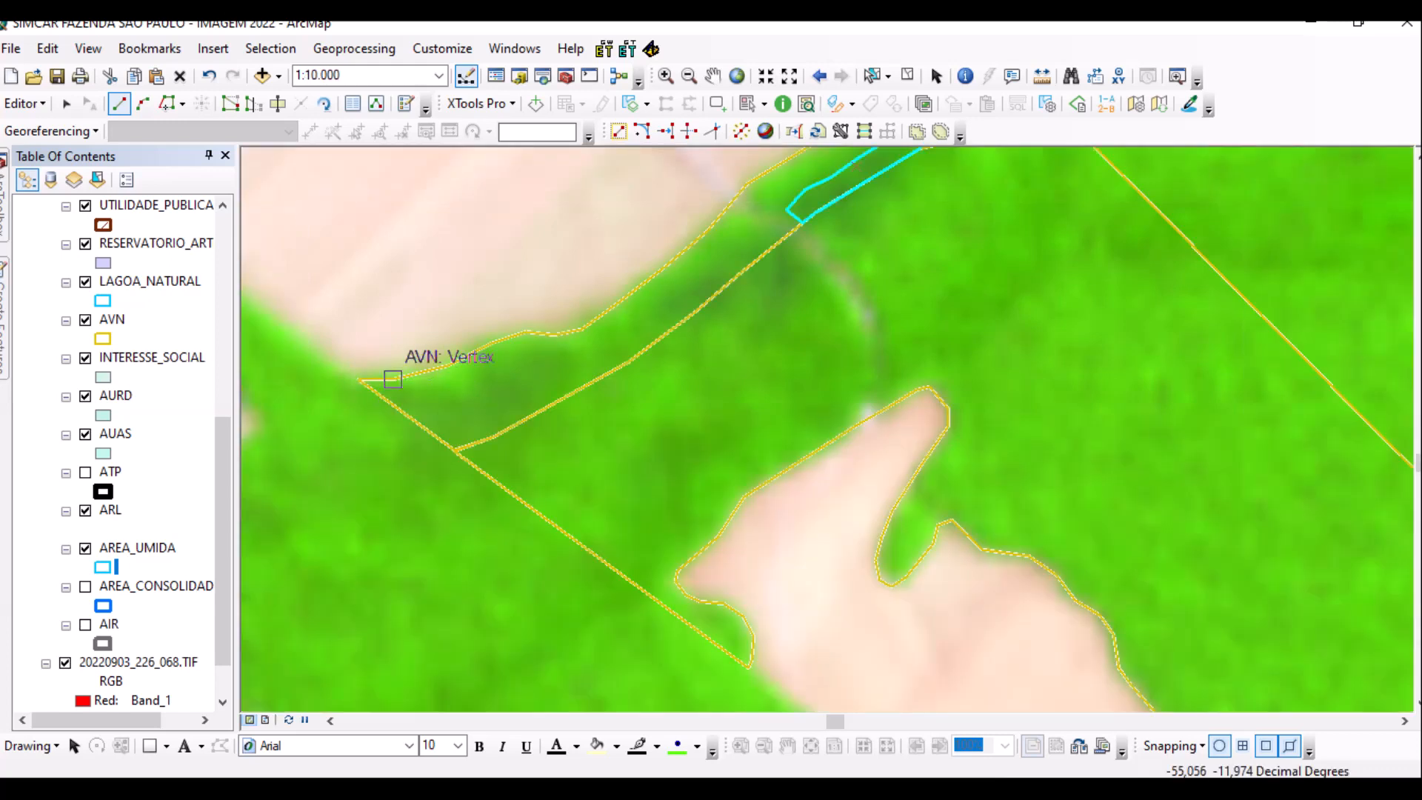
scroll(488, 426, down, 4)
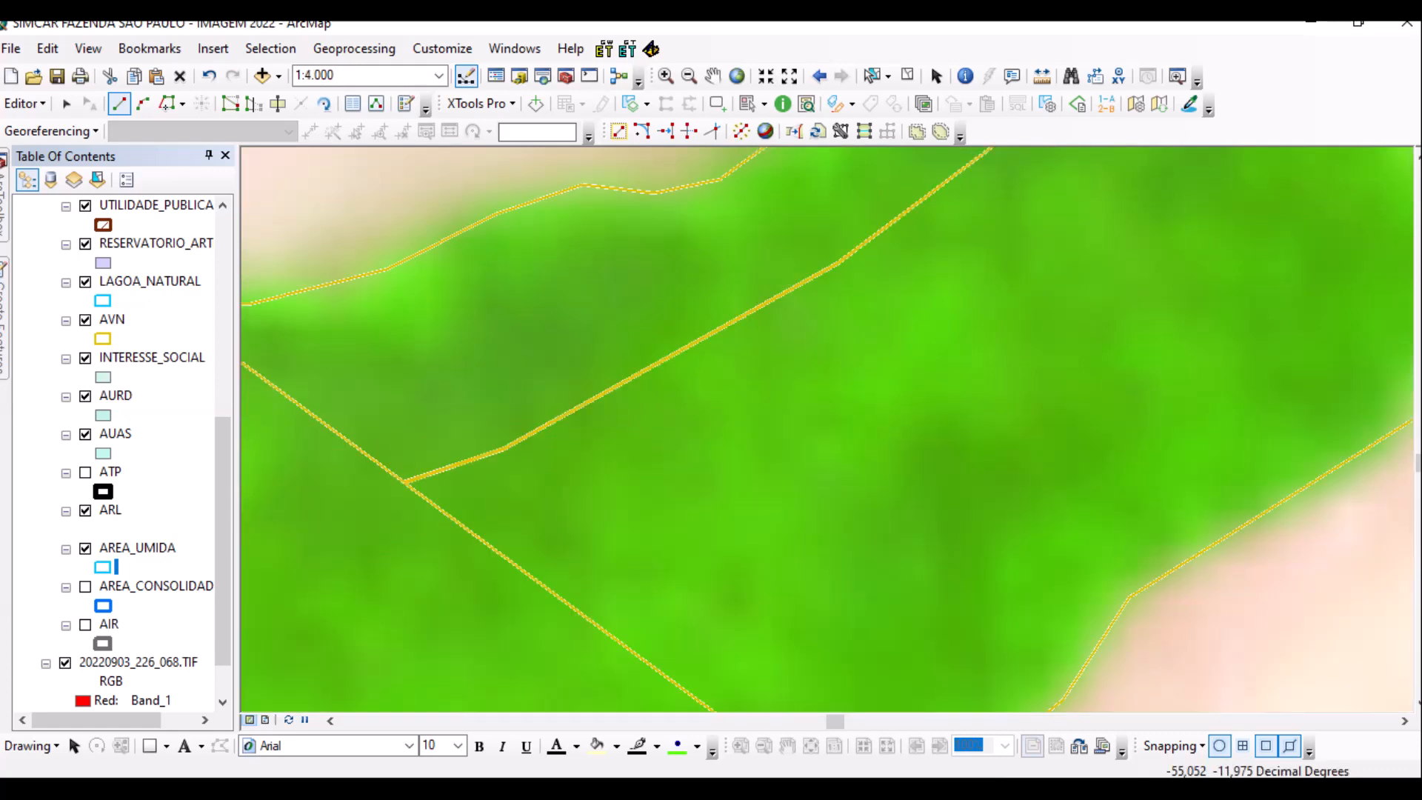
scroll(671, 424, up, 8)
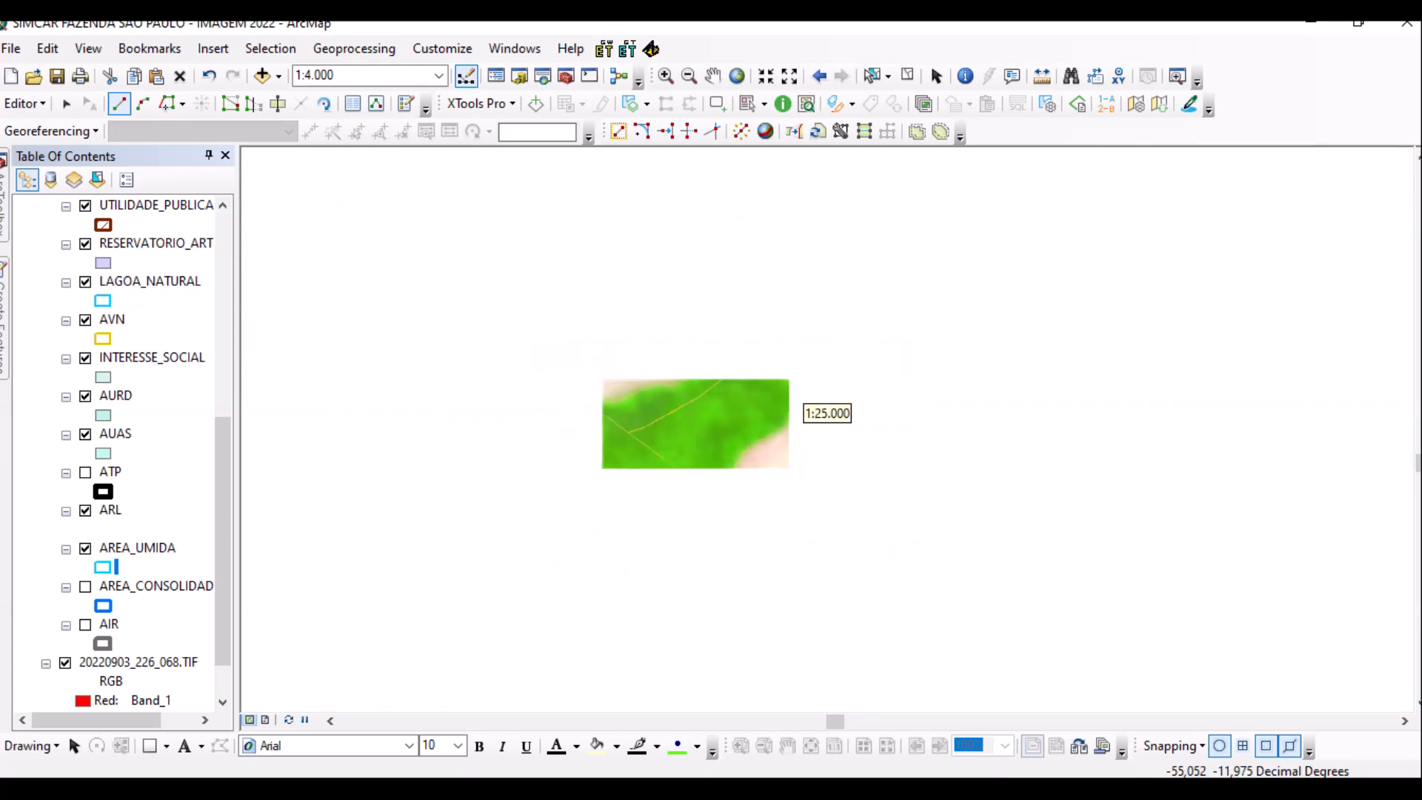
scroll(671, 423, up, 2)
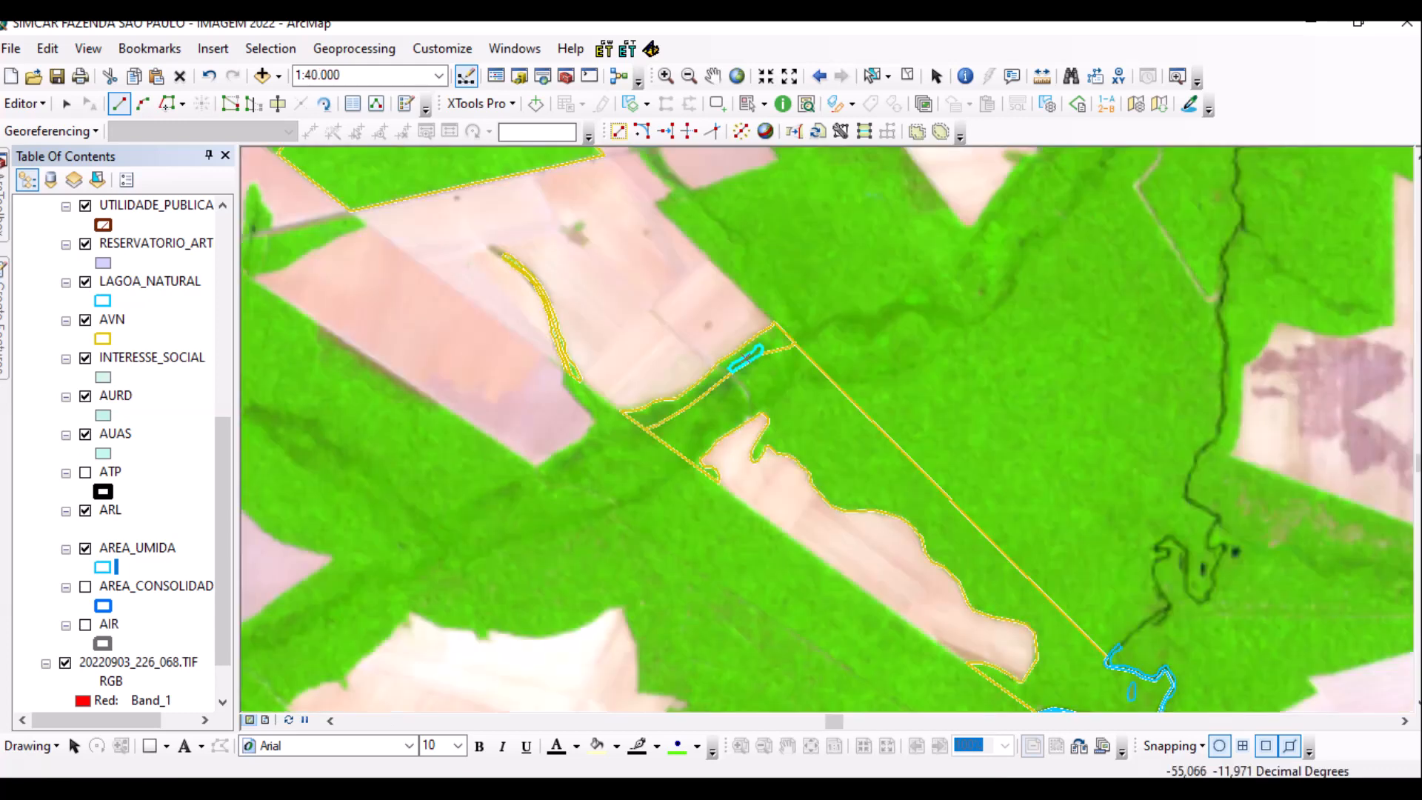
scroll(497, 359, up, 2)
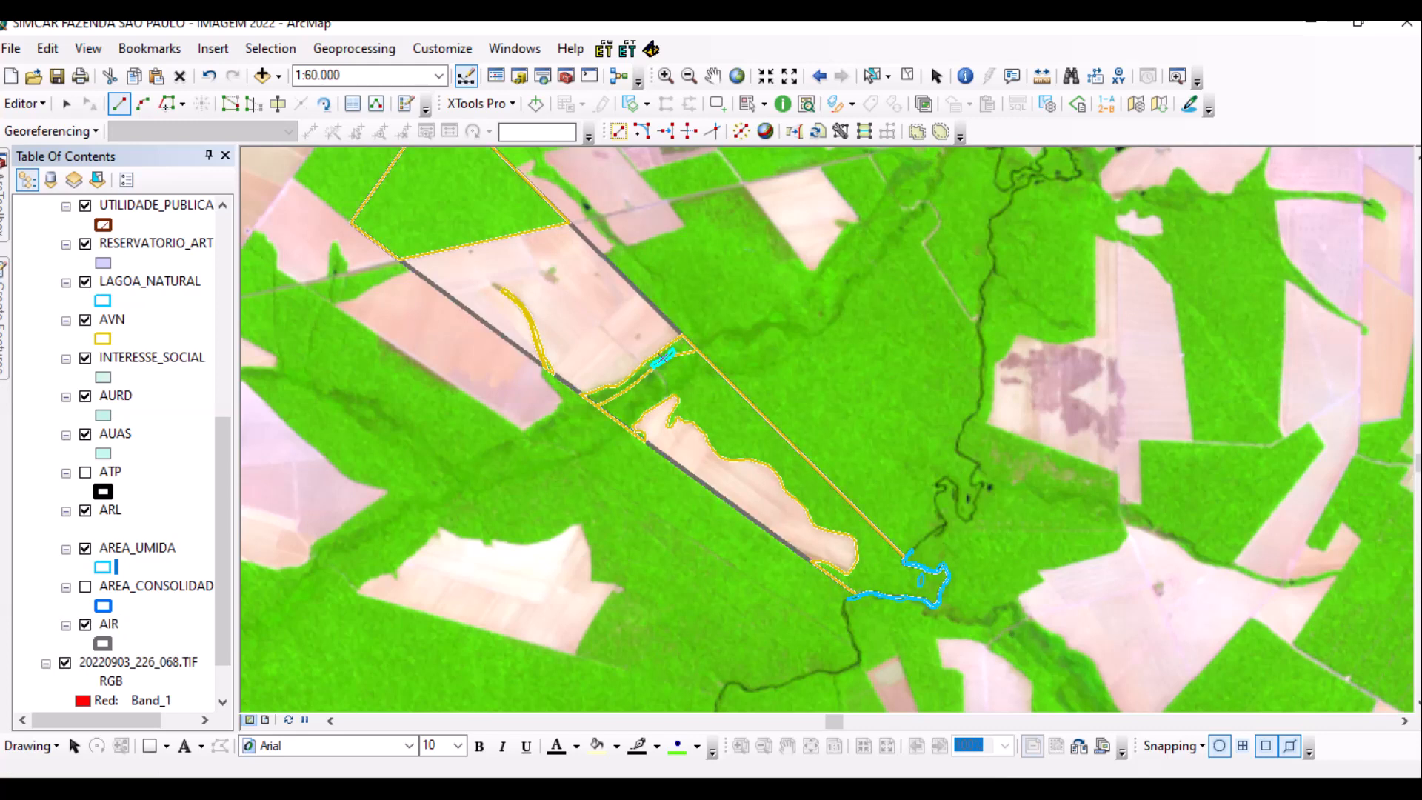
Open the AIR attribute table, set TIPO to M and enter 'MAT -' in IDENTIFIC.
right_click(109, 623)
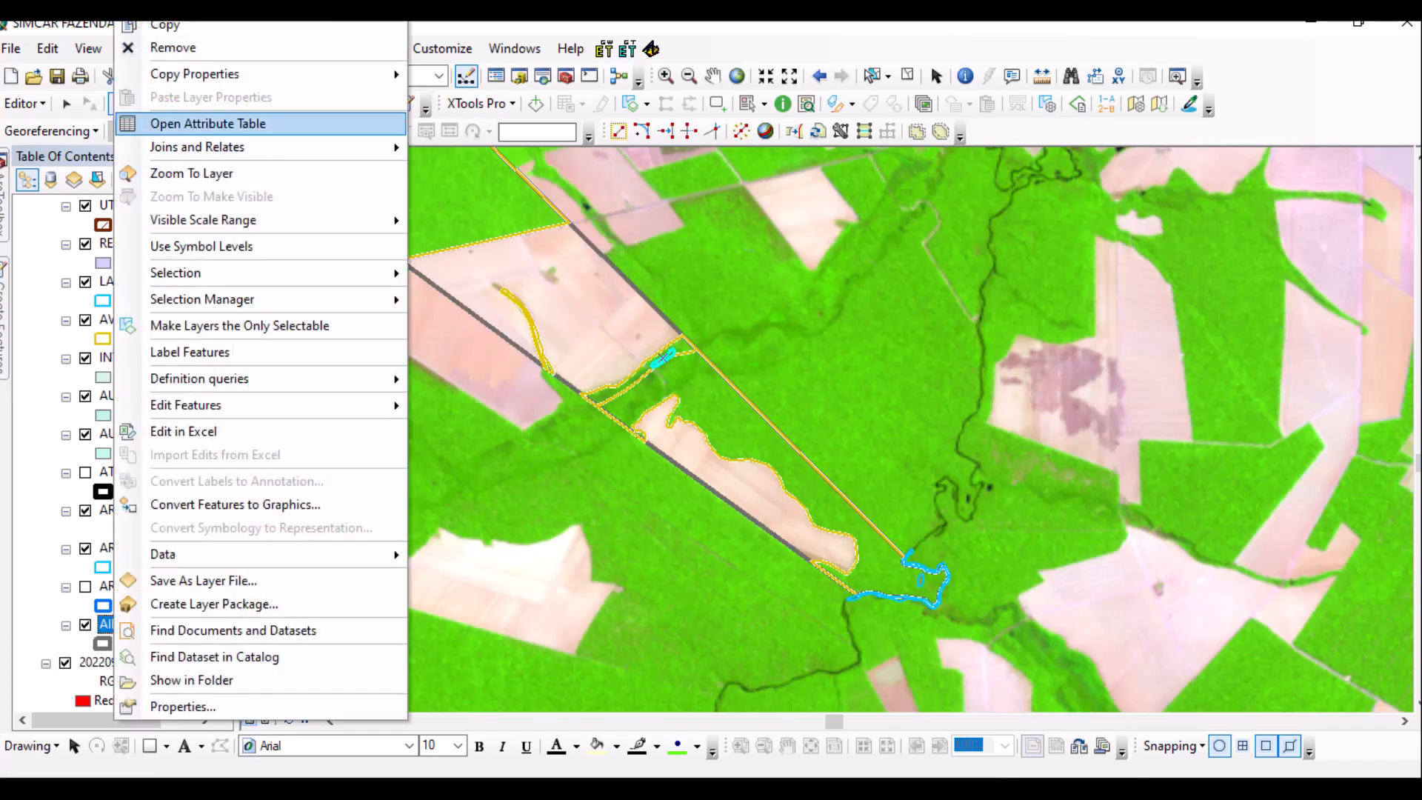
click(185, 123)
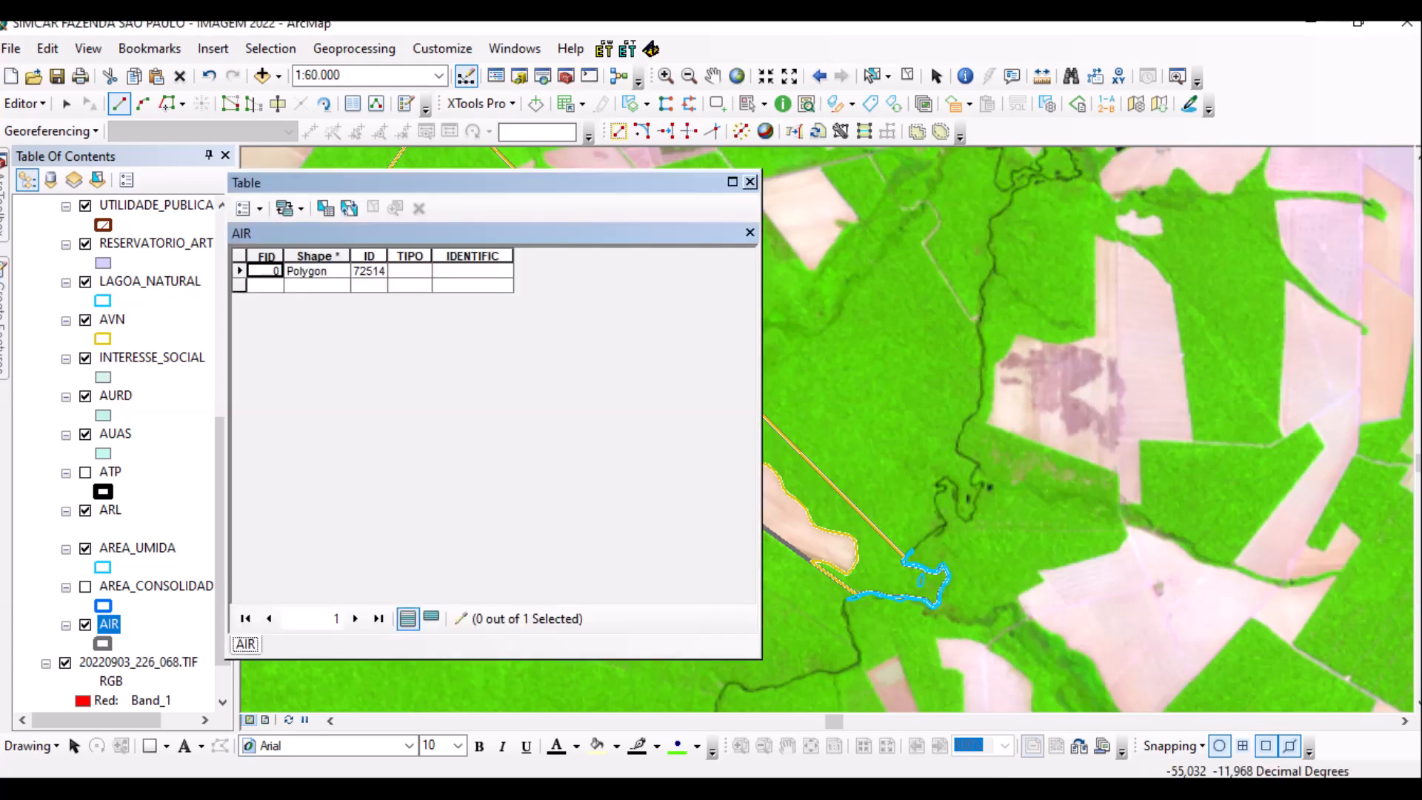
click(409, 270)
text(M)
key(Tab)
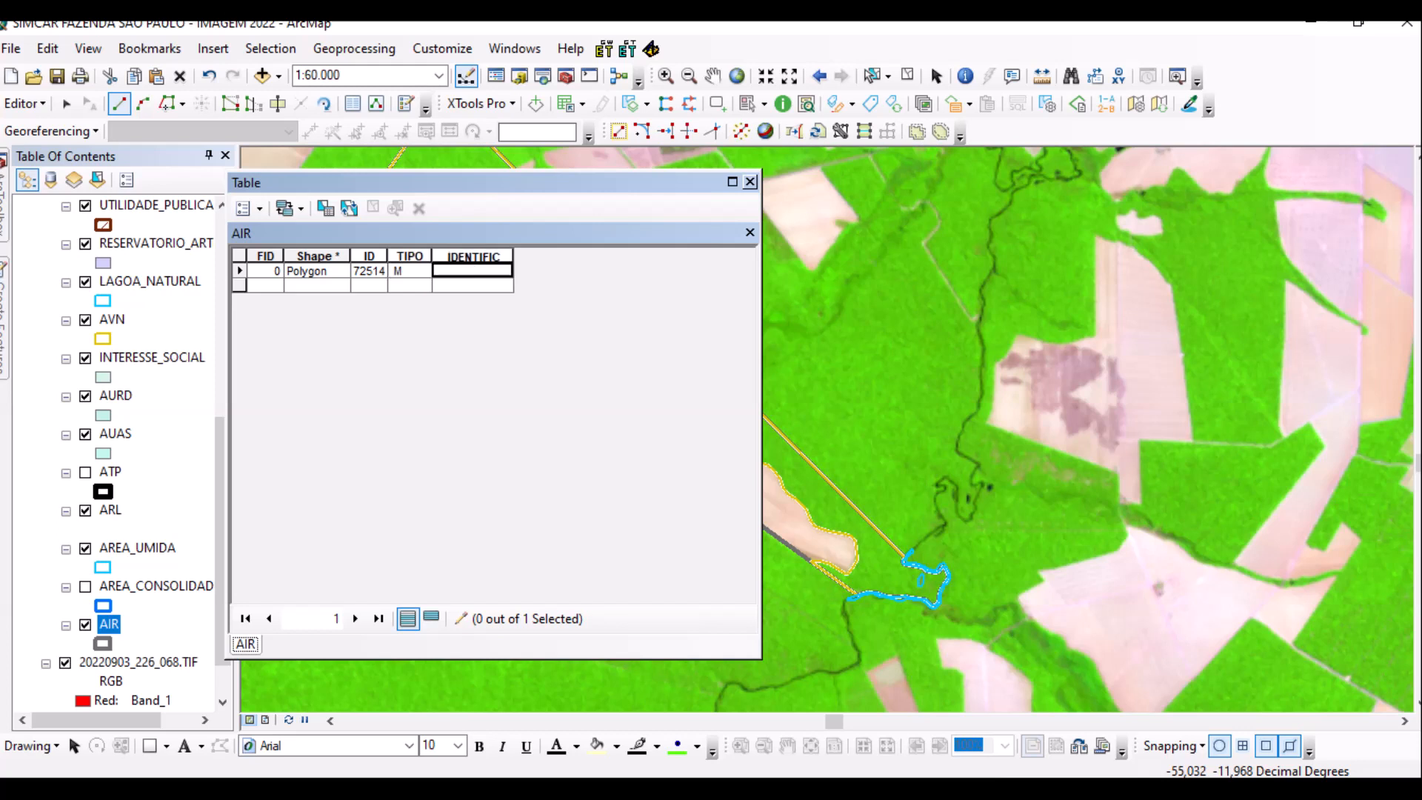
text(MAT -)
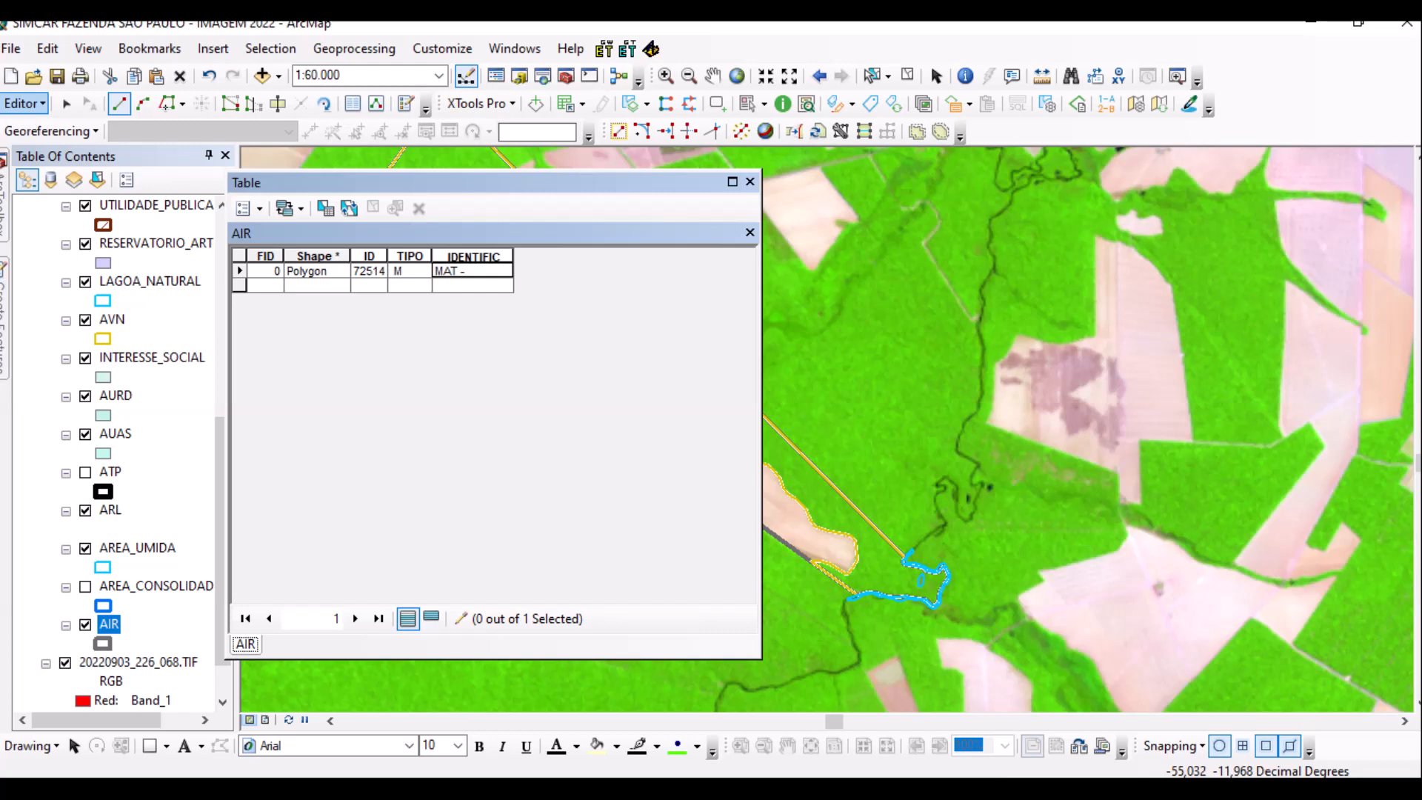
Save the edits to the AIR polygon and its attributes, then stop the editing session.
click(24, 103)
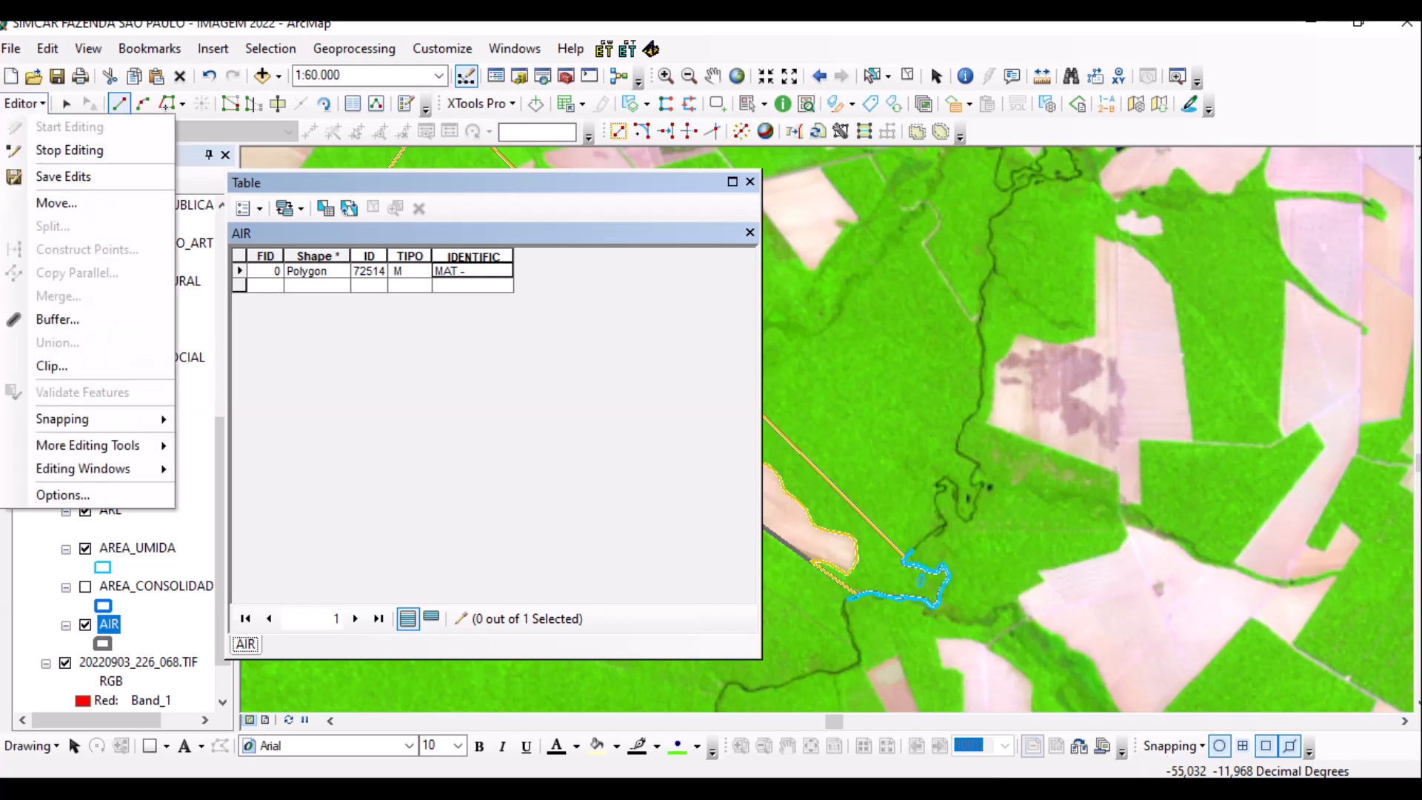
click(60, 175)
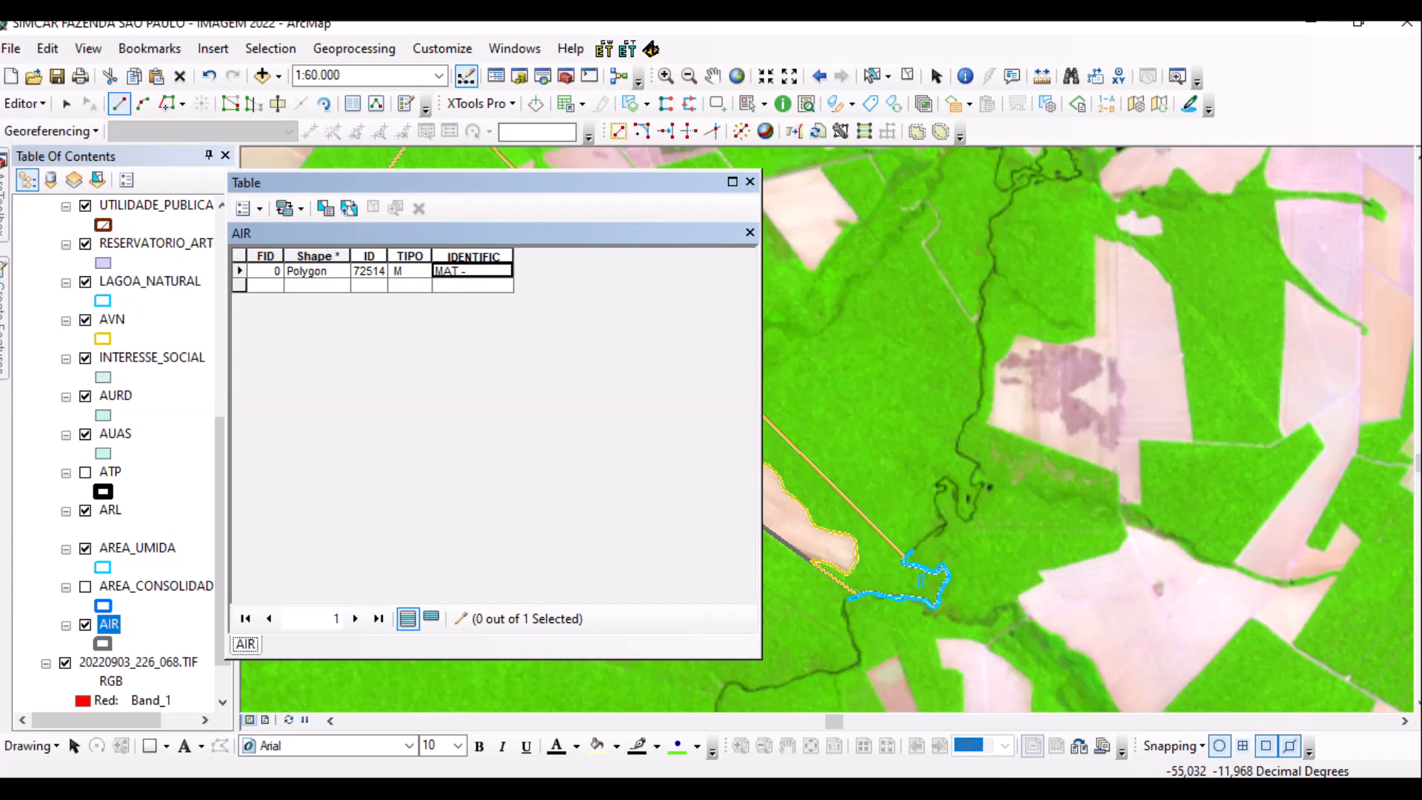
click(25, 103)
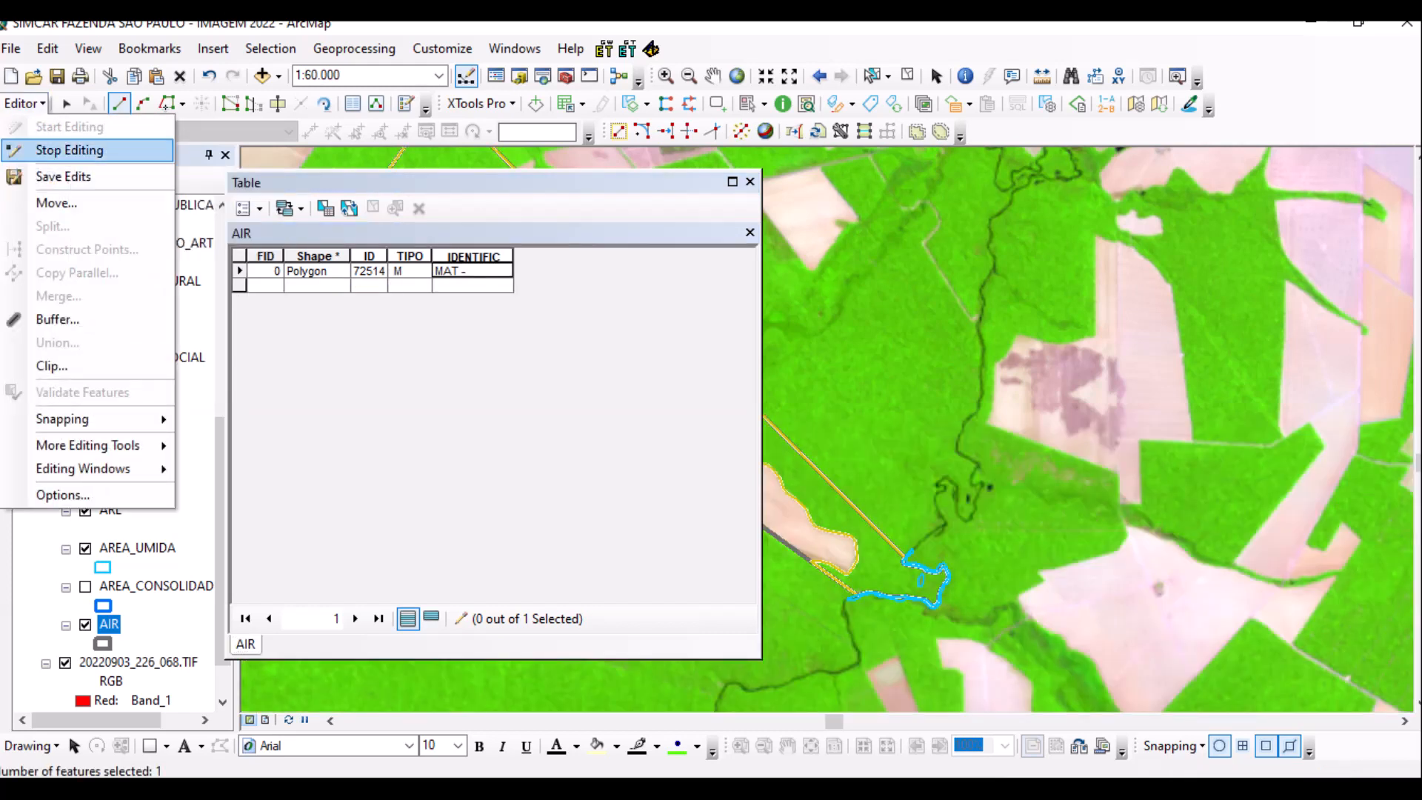
click(66, 150)
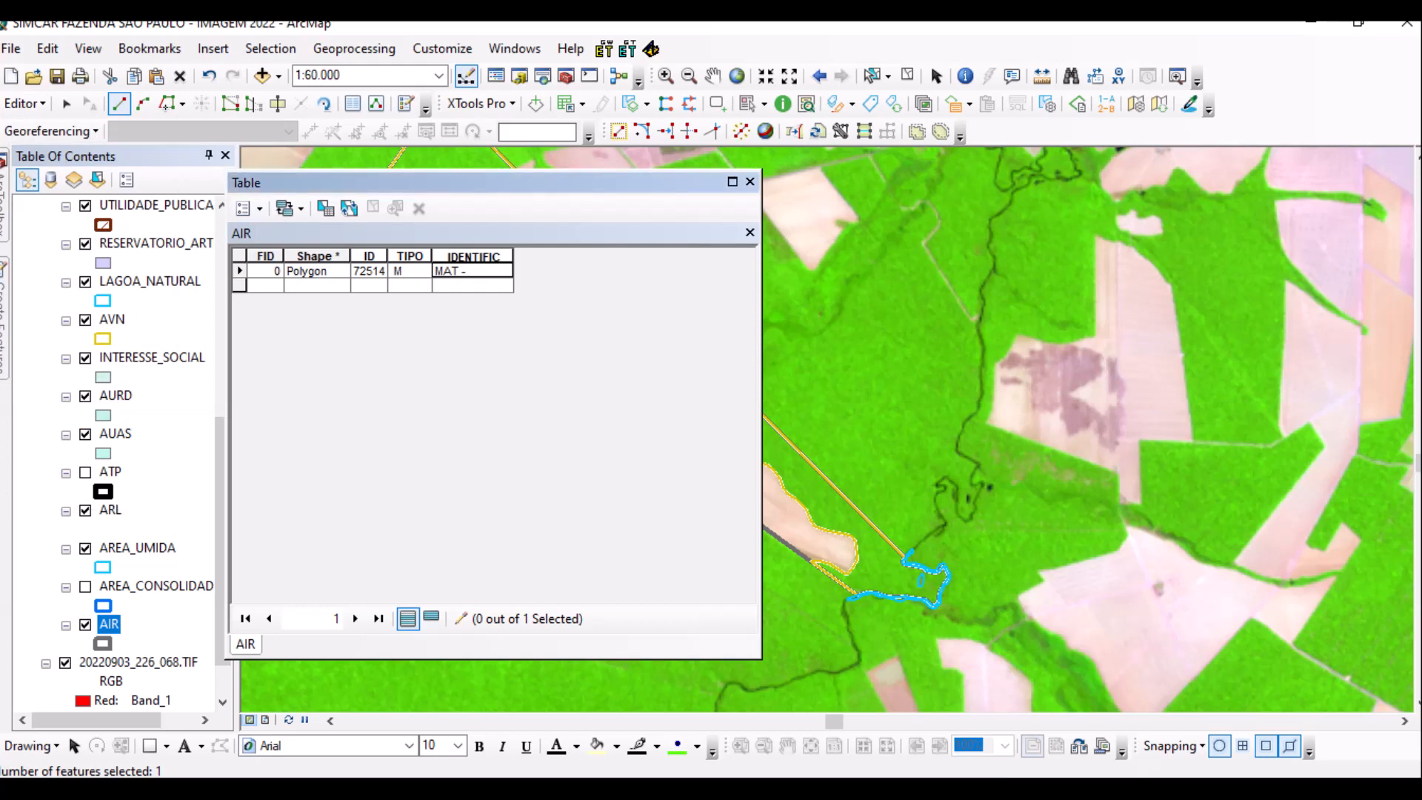